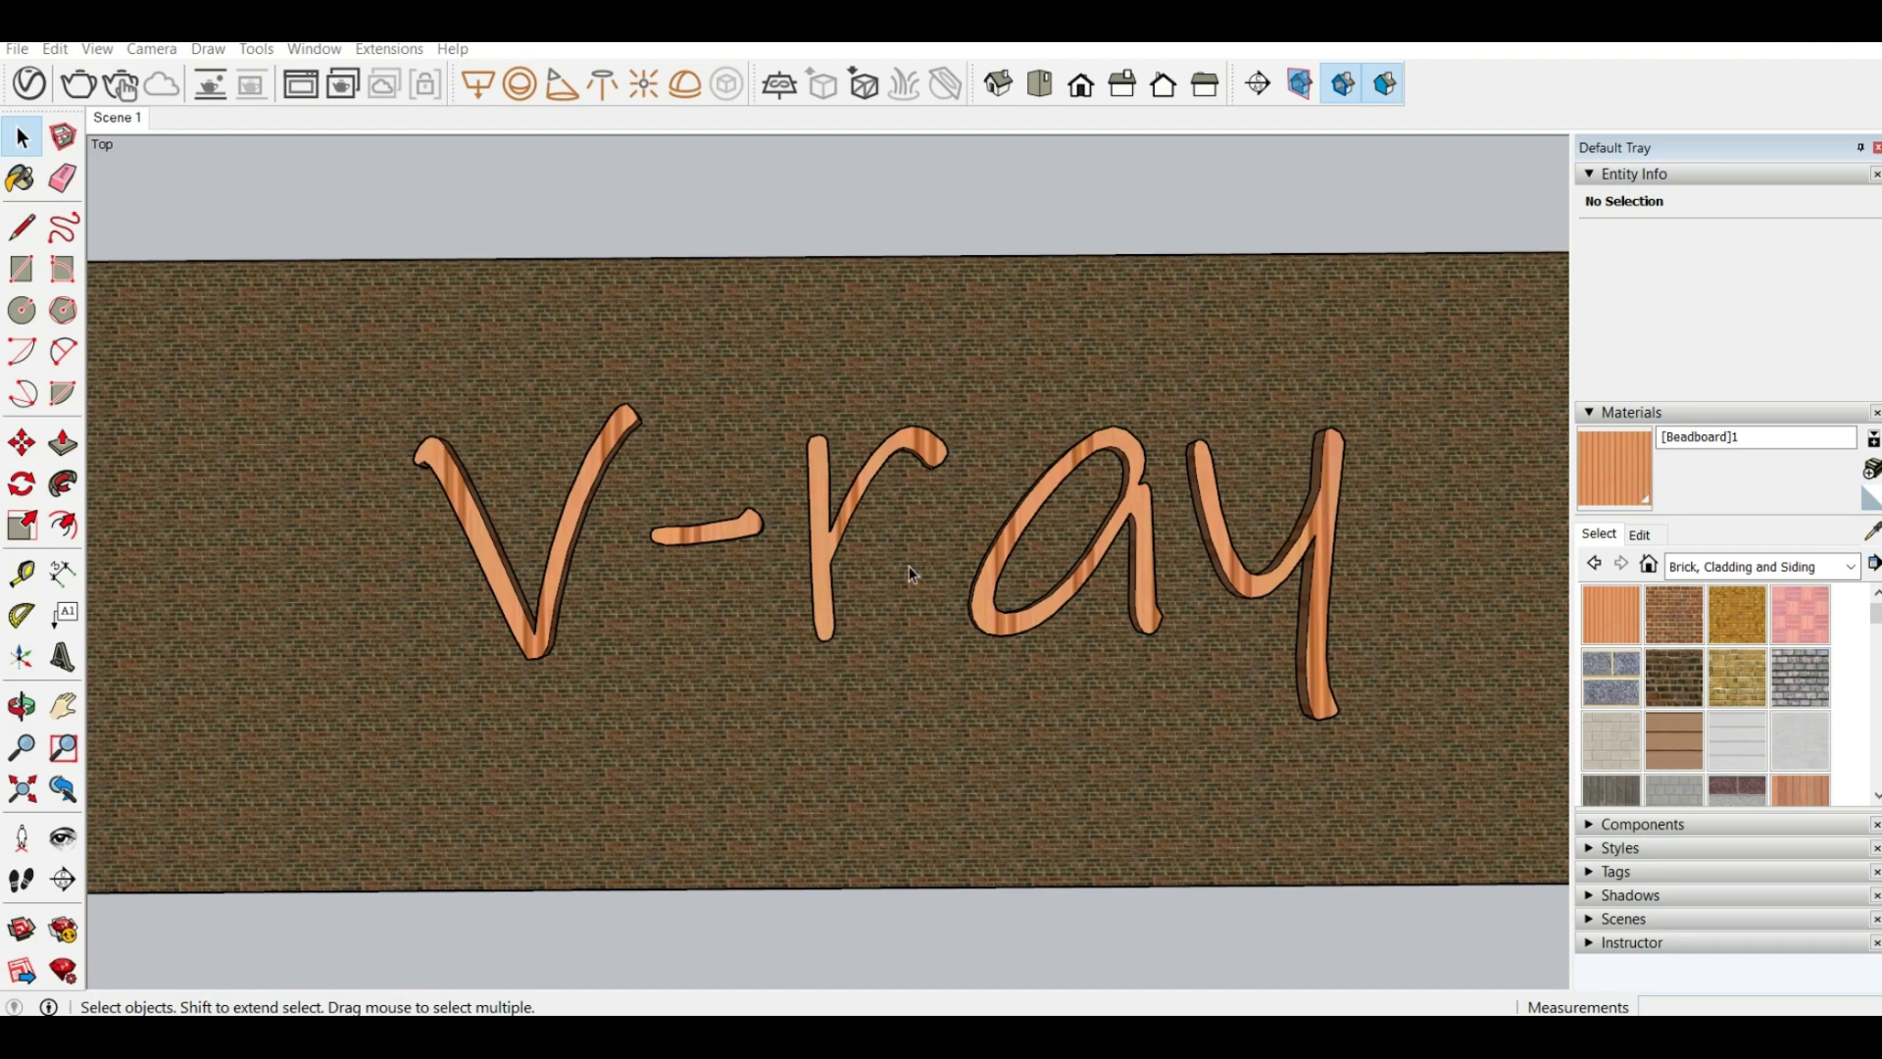
Delete the brick-textured panel together with the wooden V-ray lettering on it
scroll(904, 569, down, 3)
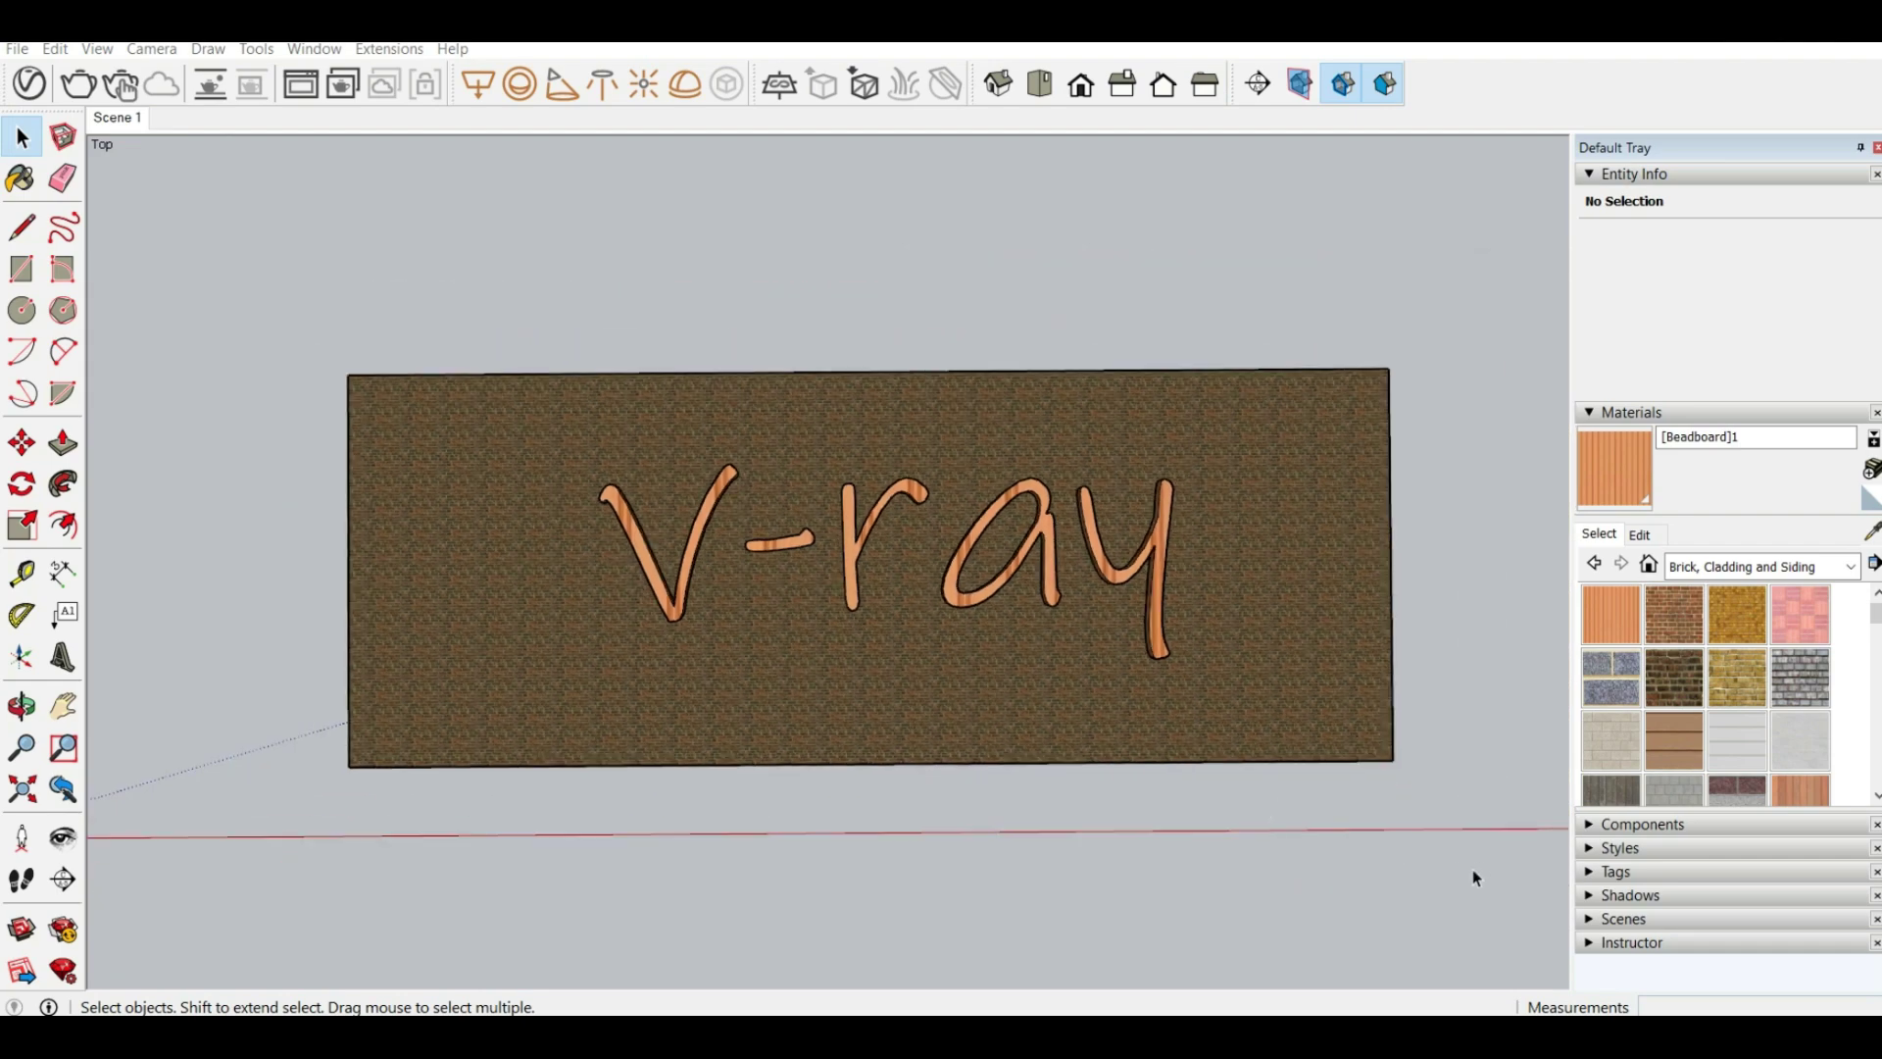
drag(1443, 808, 332, 249)
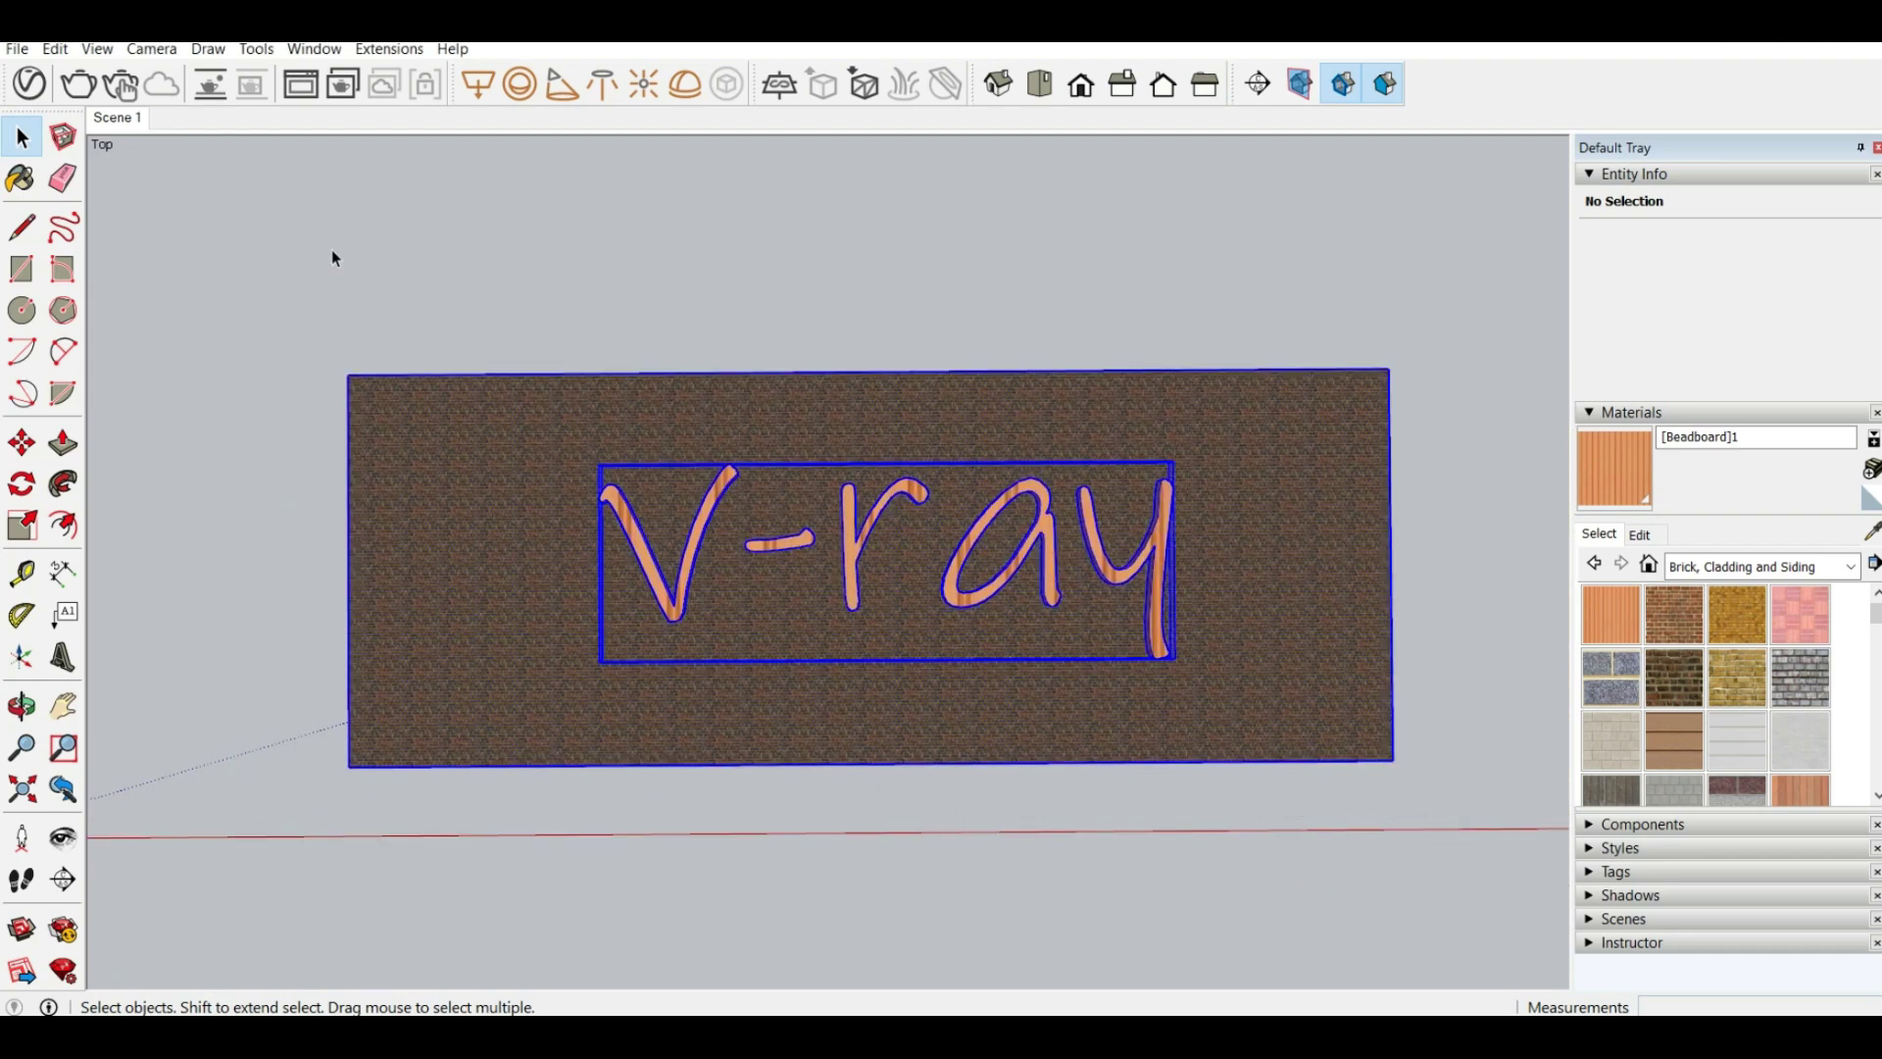
key(Delete)
scroll(559, 650, down, 3)
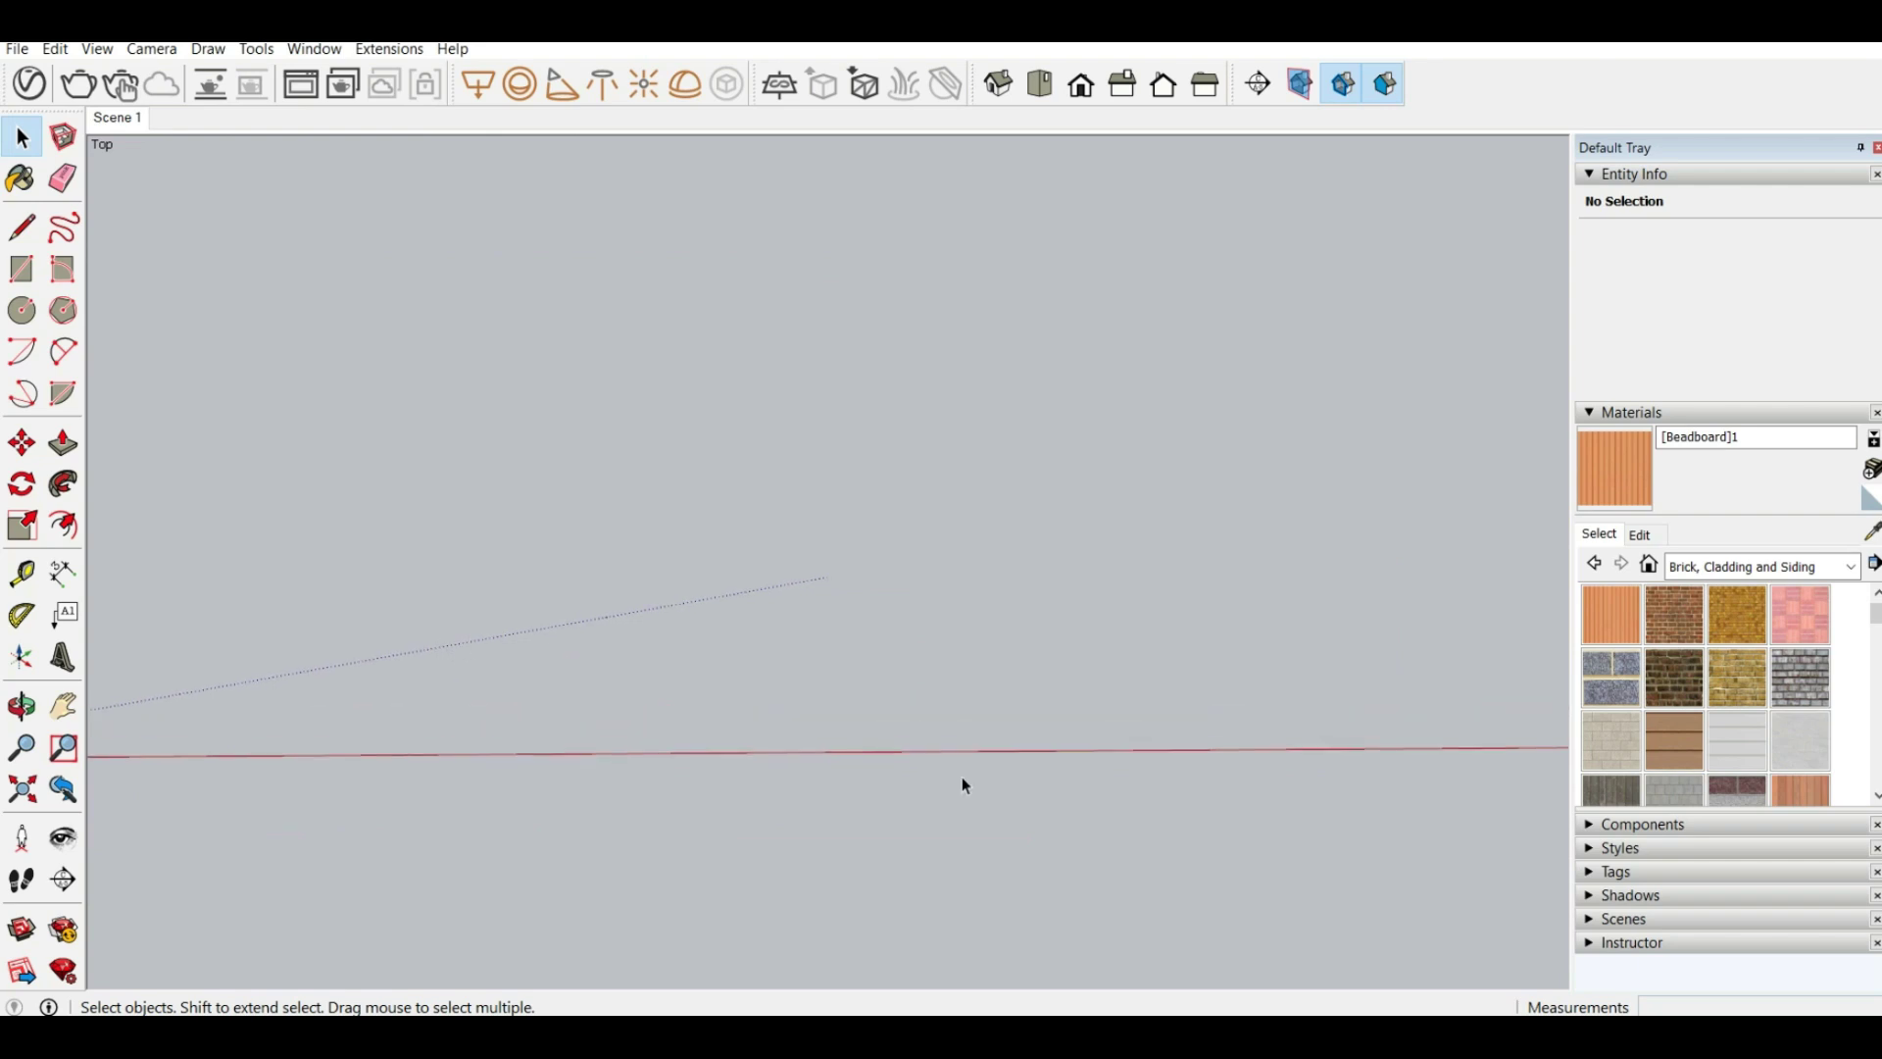
Open the V-Ray Asset Editor, limit its asset list to materials and expand the preset library
middle_drag(965, 786, 797, 474)
scroll(796, 468, down, 5)
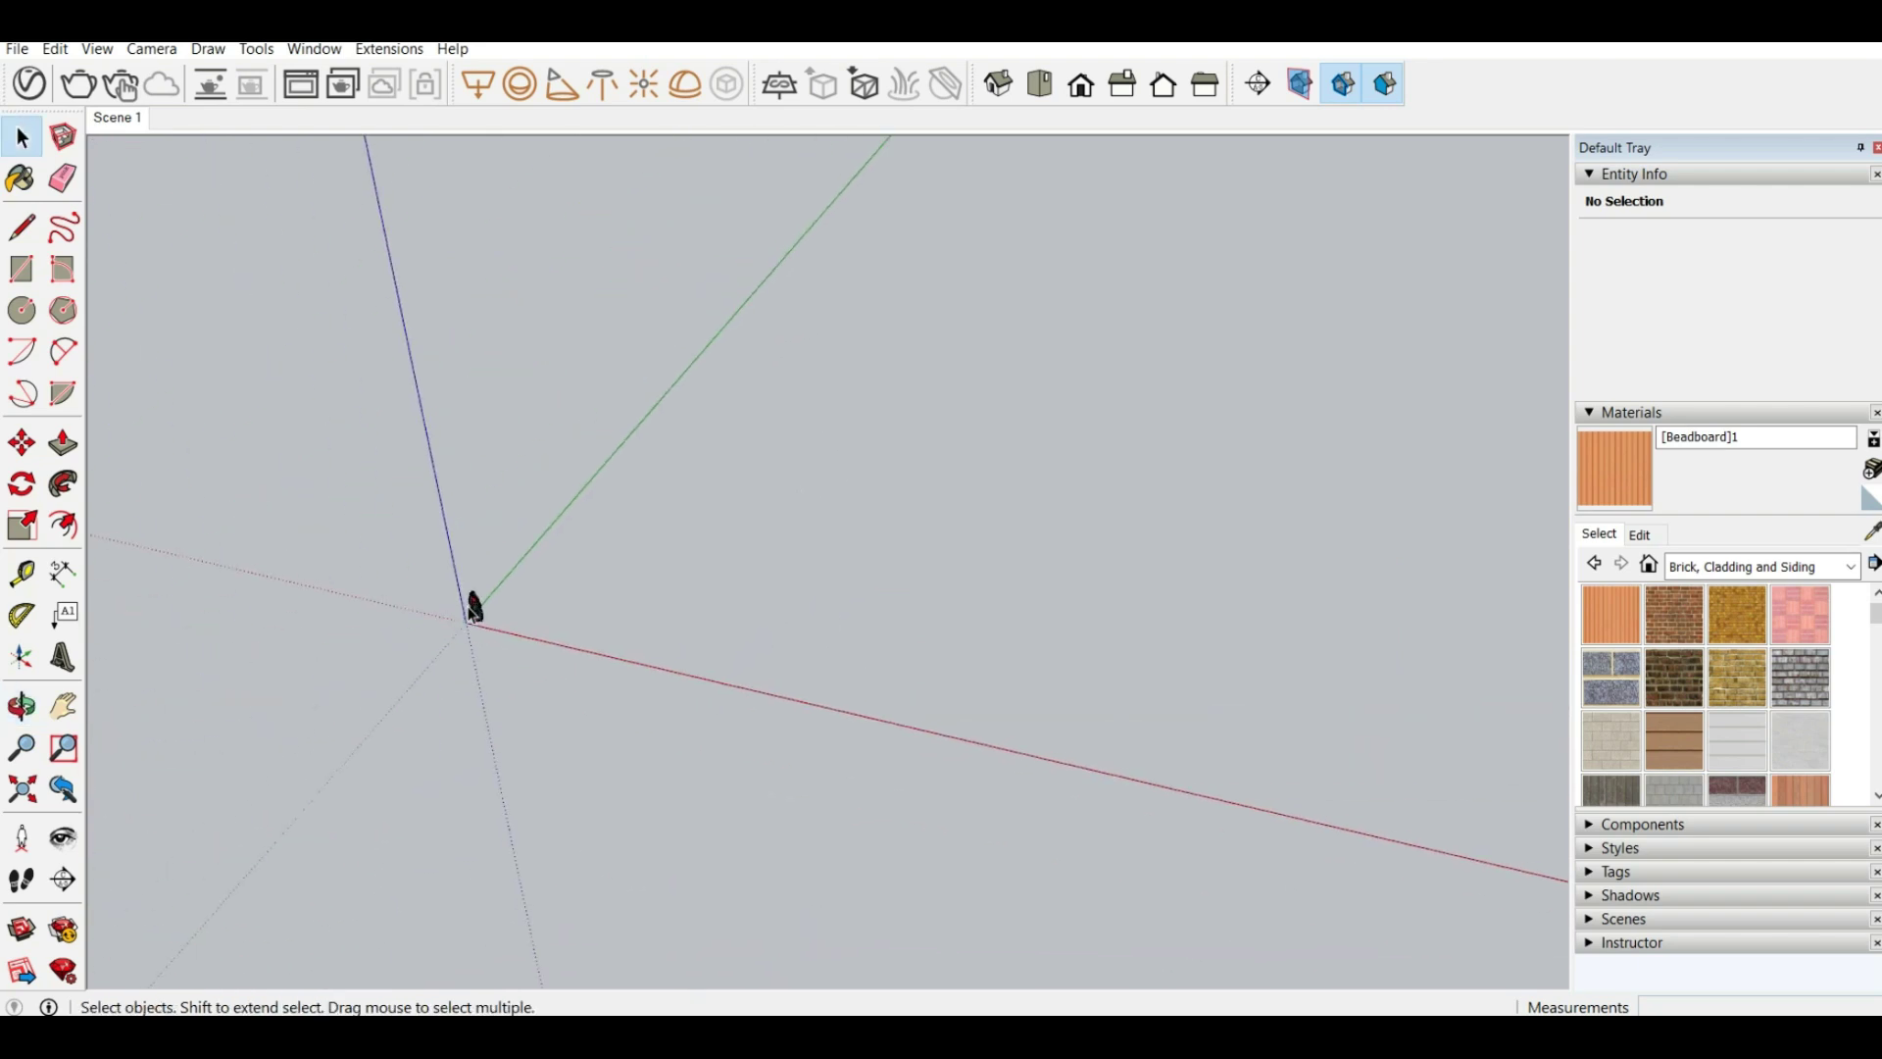
scroll(521, 618, up, 5)
middle_drag(592, 609, 508, 554)
scroll(296, 588, up, 2)
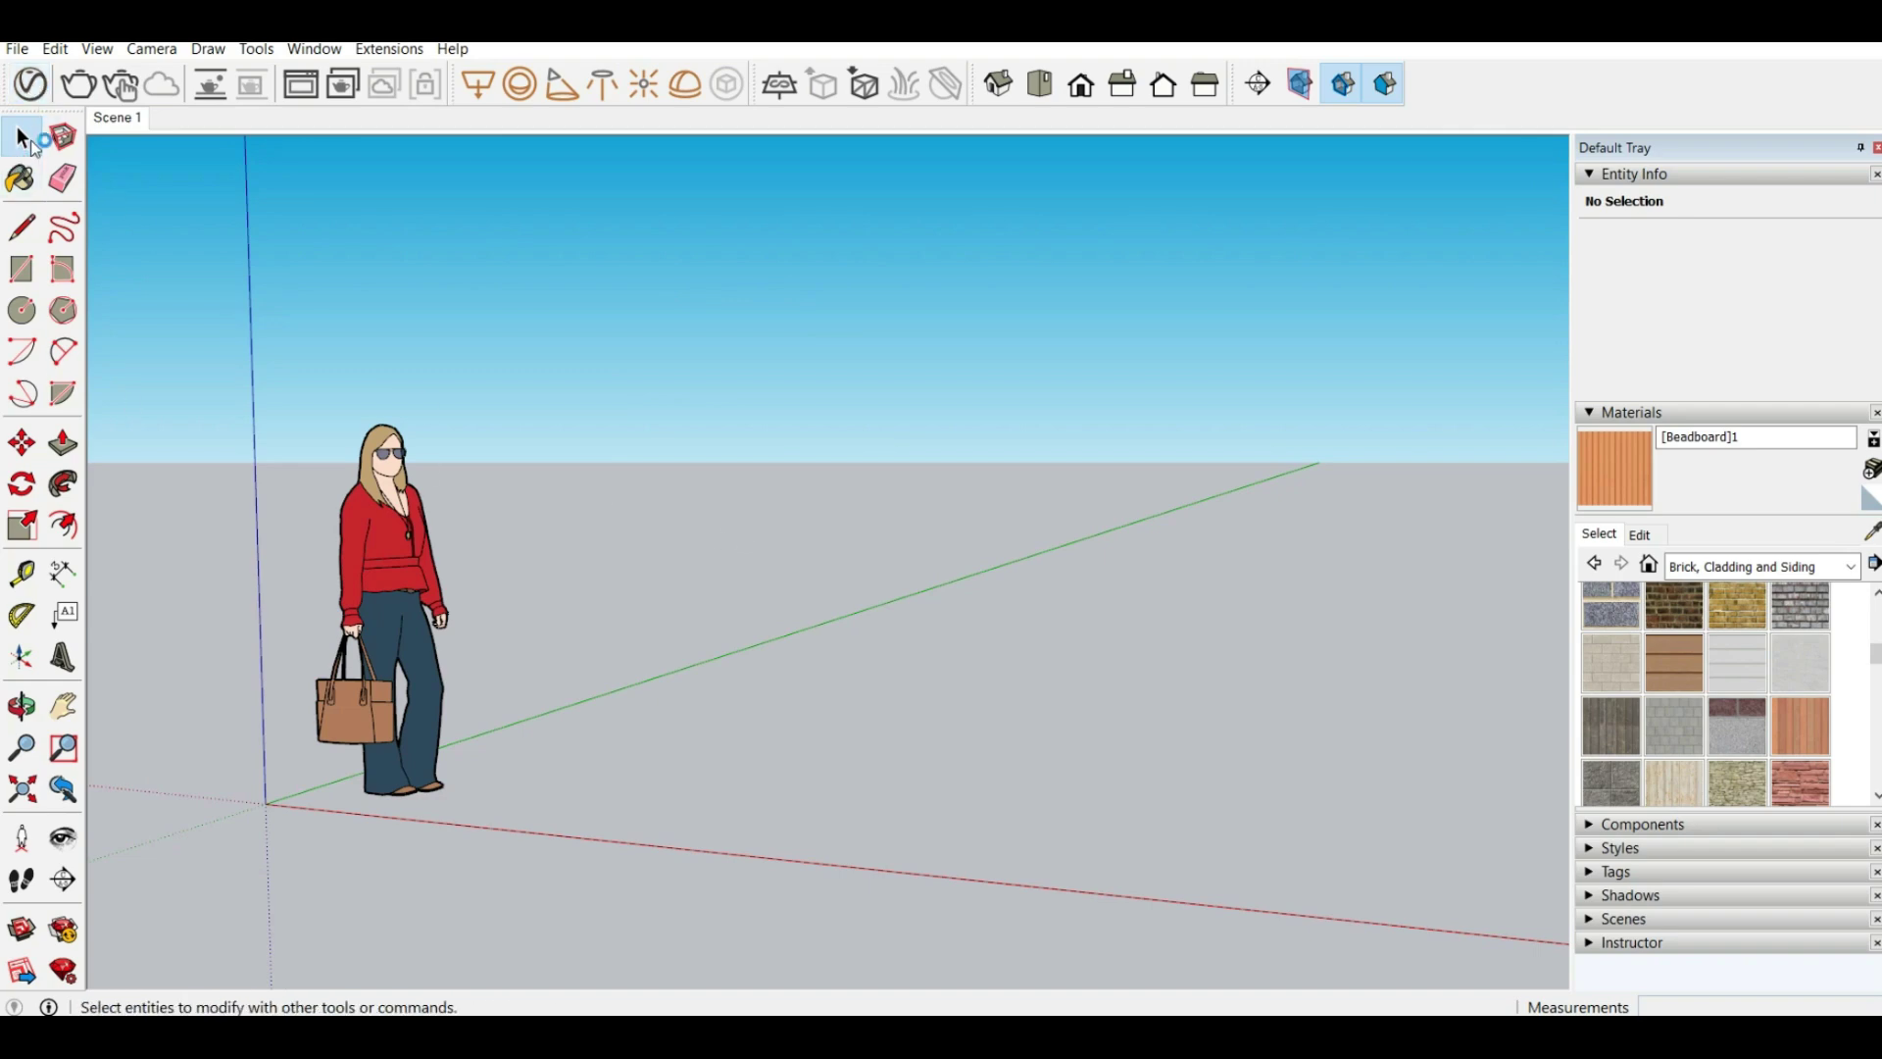
click(18, 90)
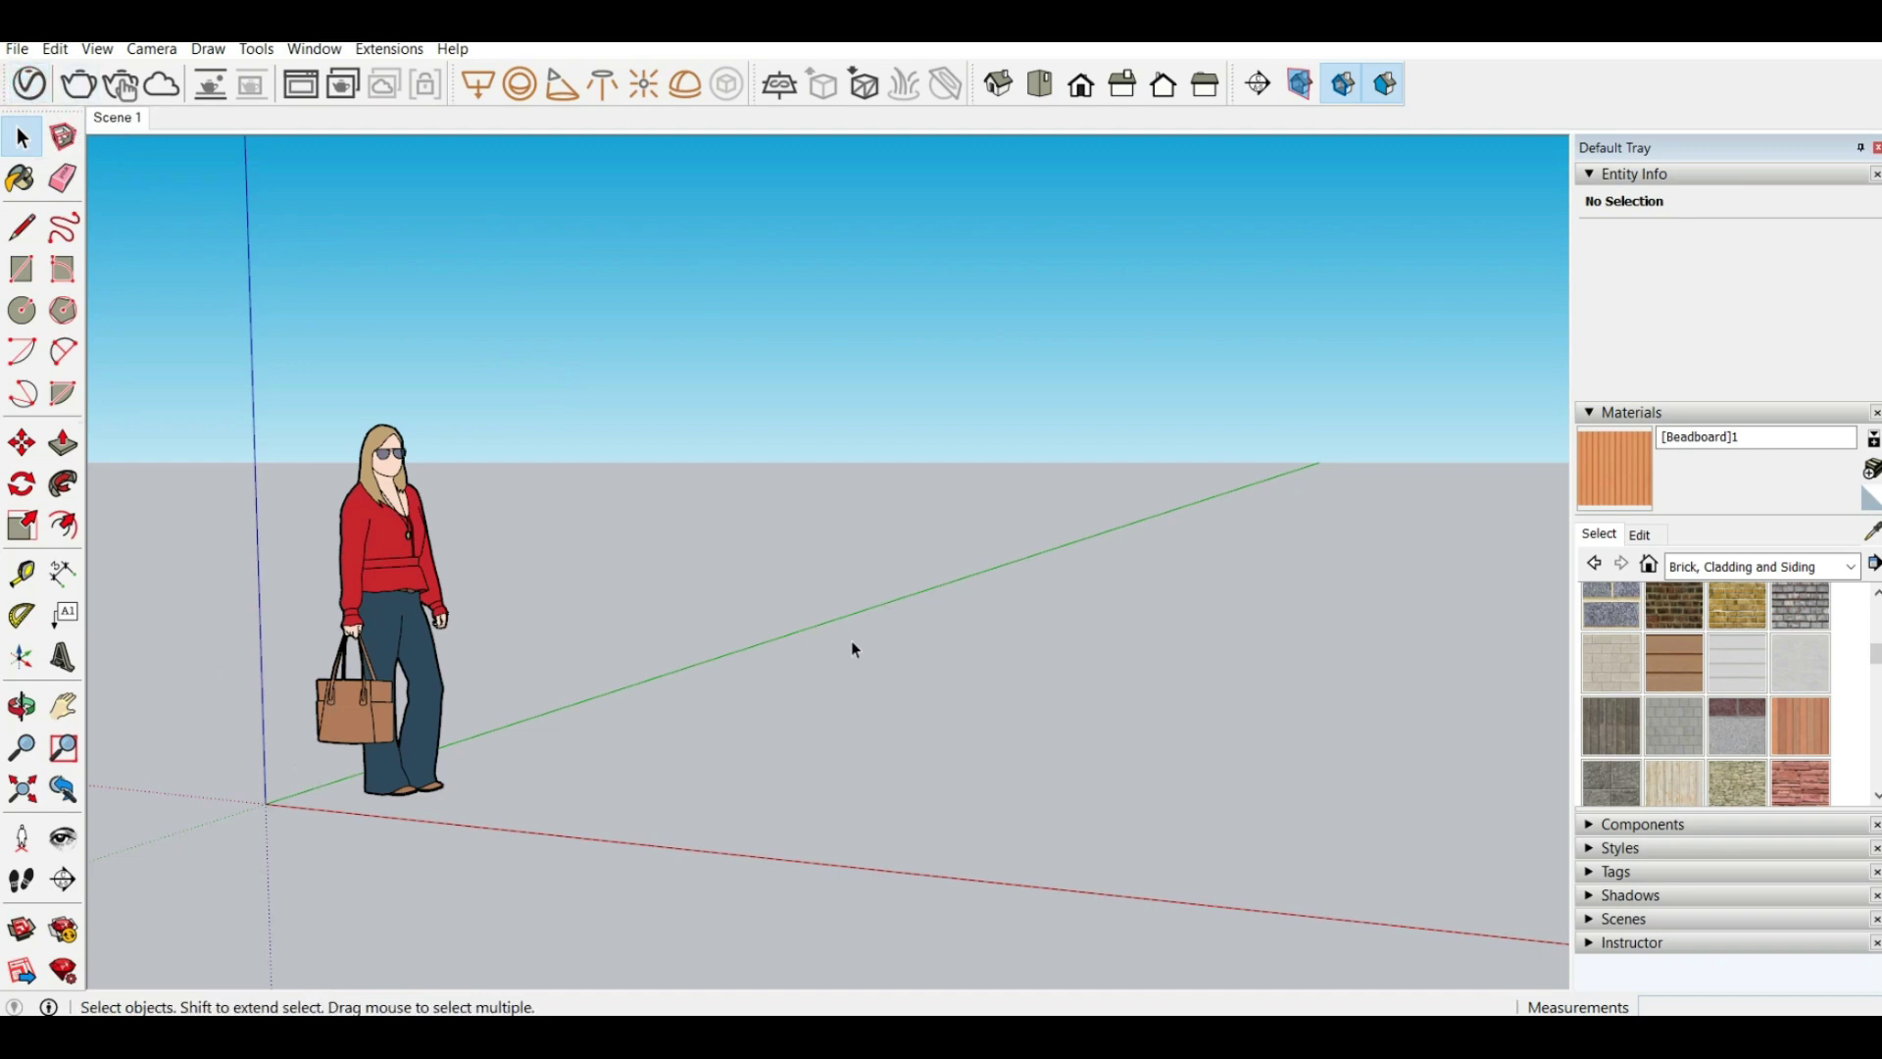
scroll(676, 580, down, 2)
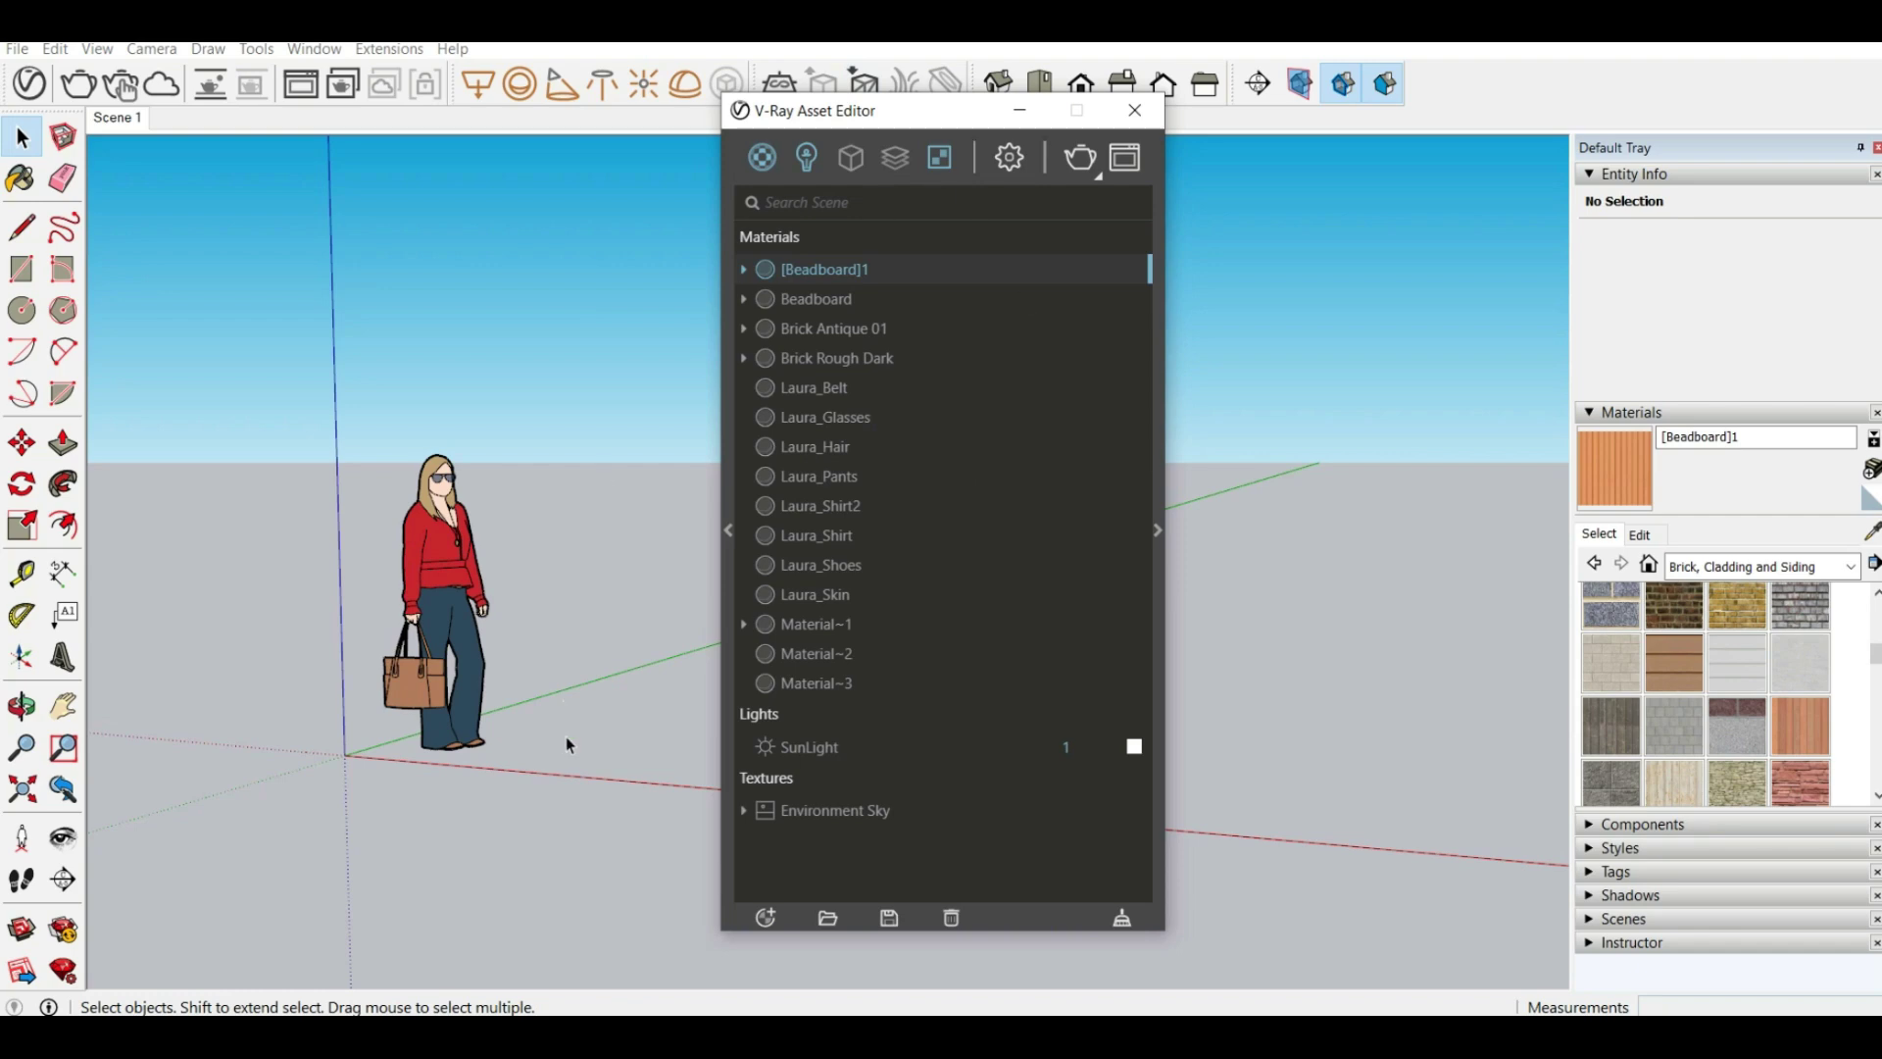
click(765, 159)
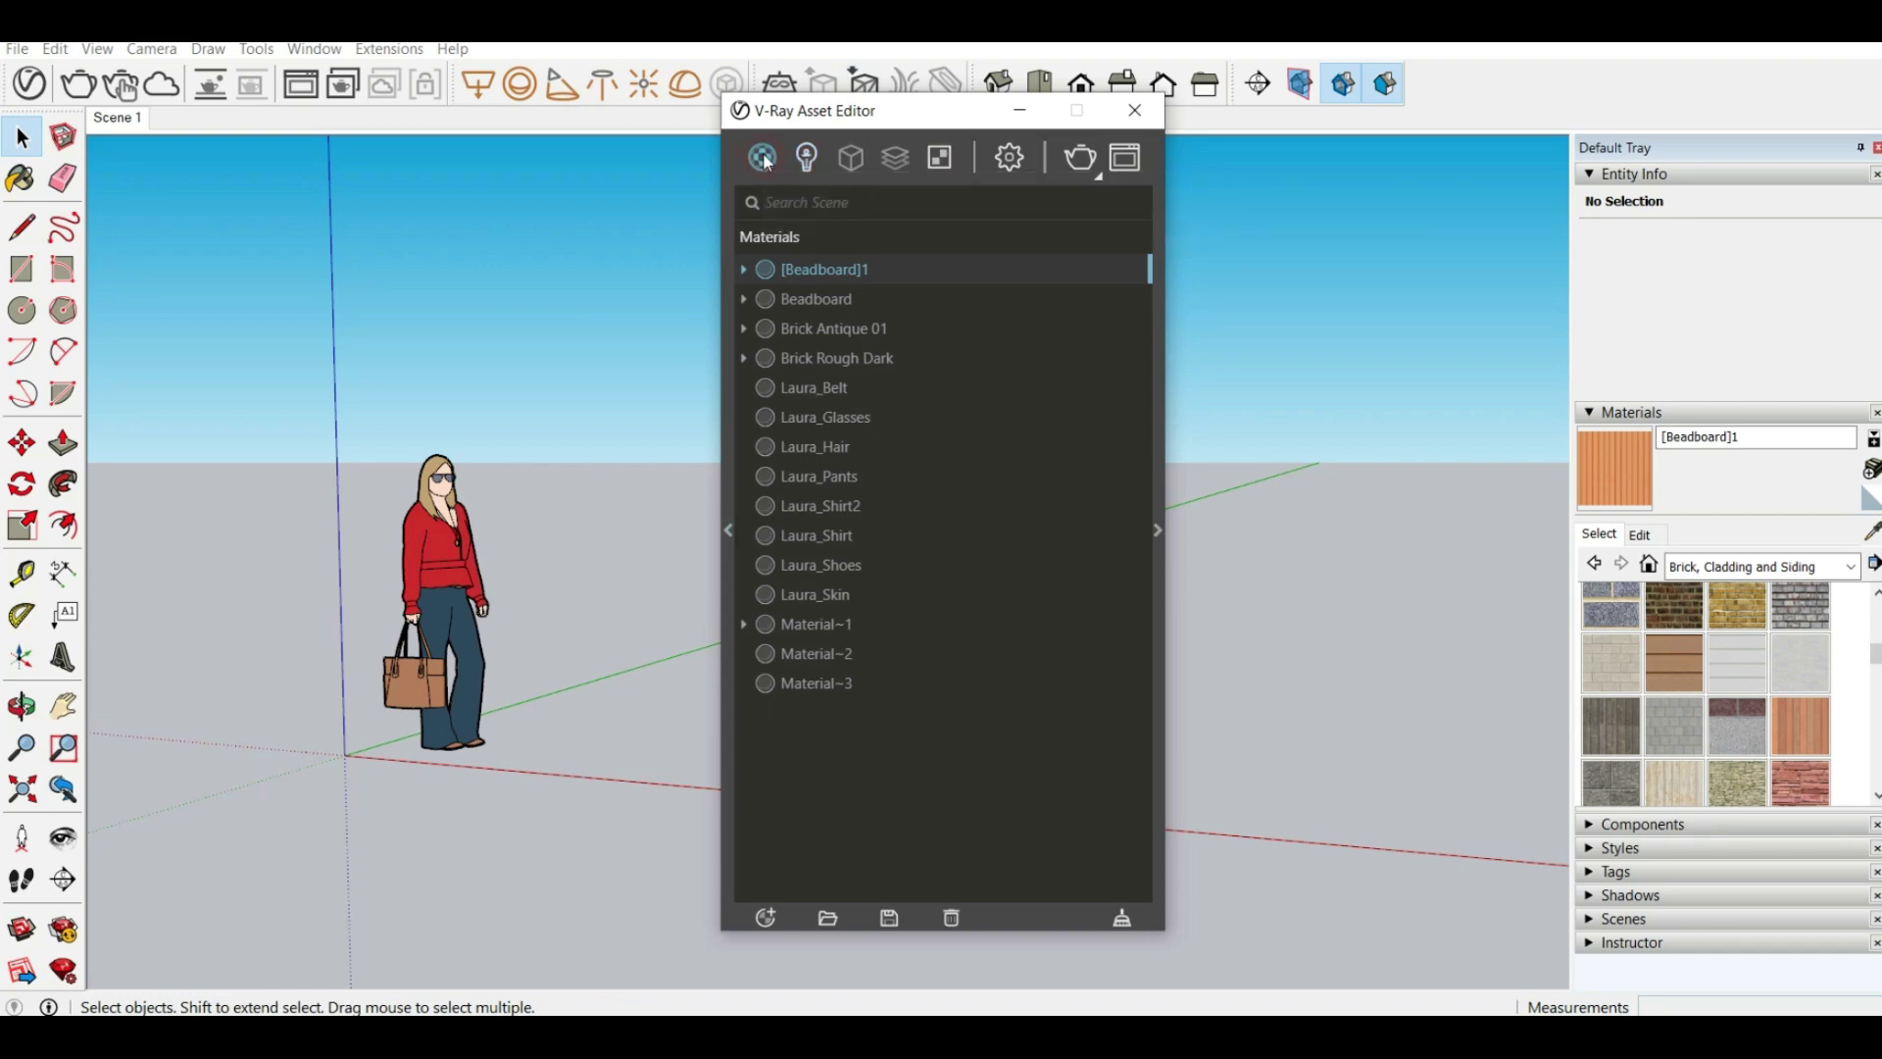
click(725, 532)
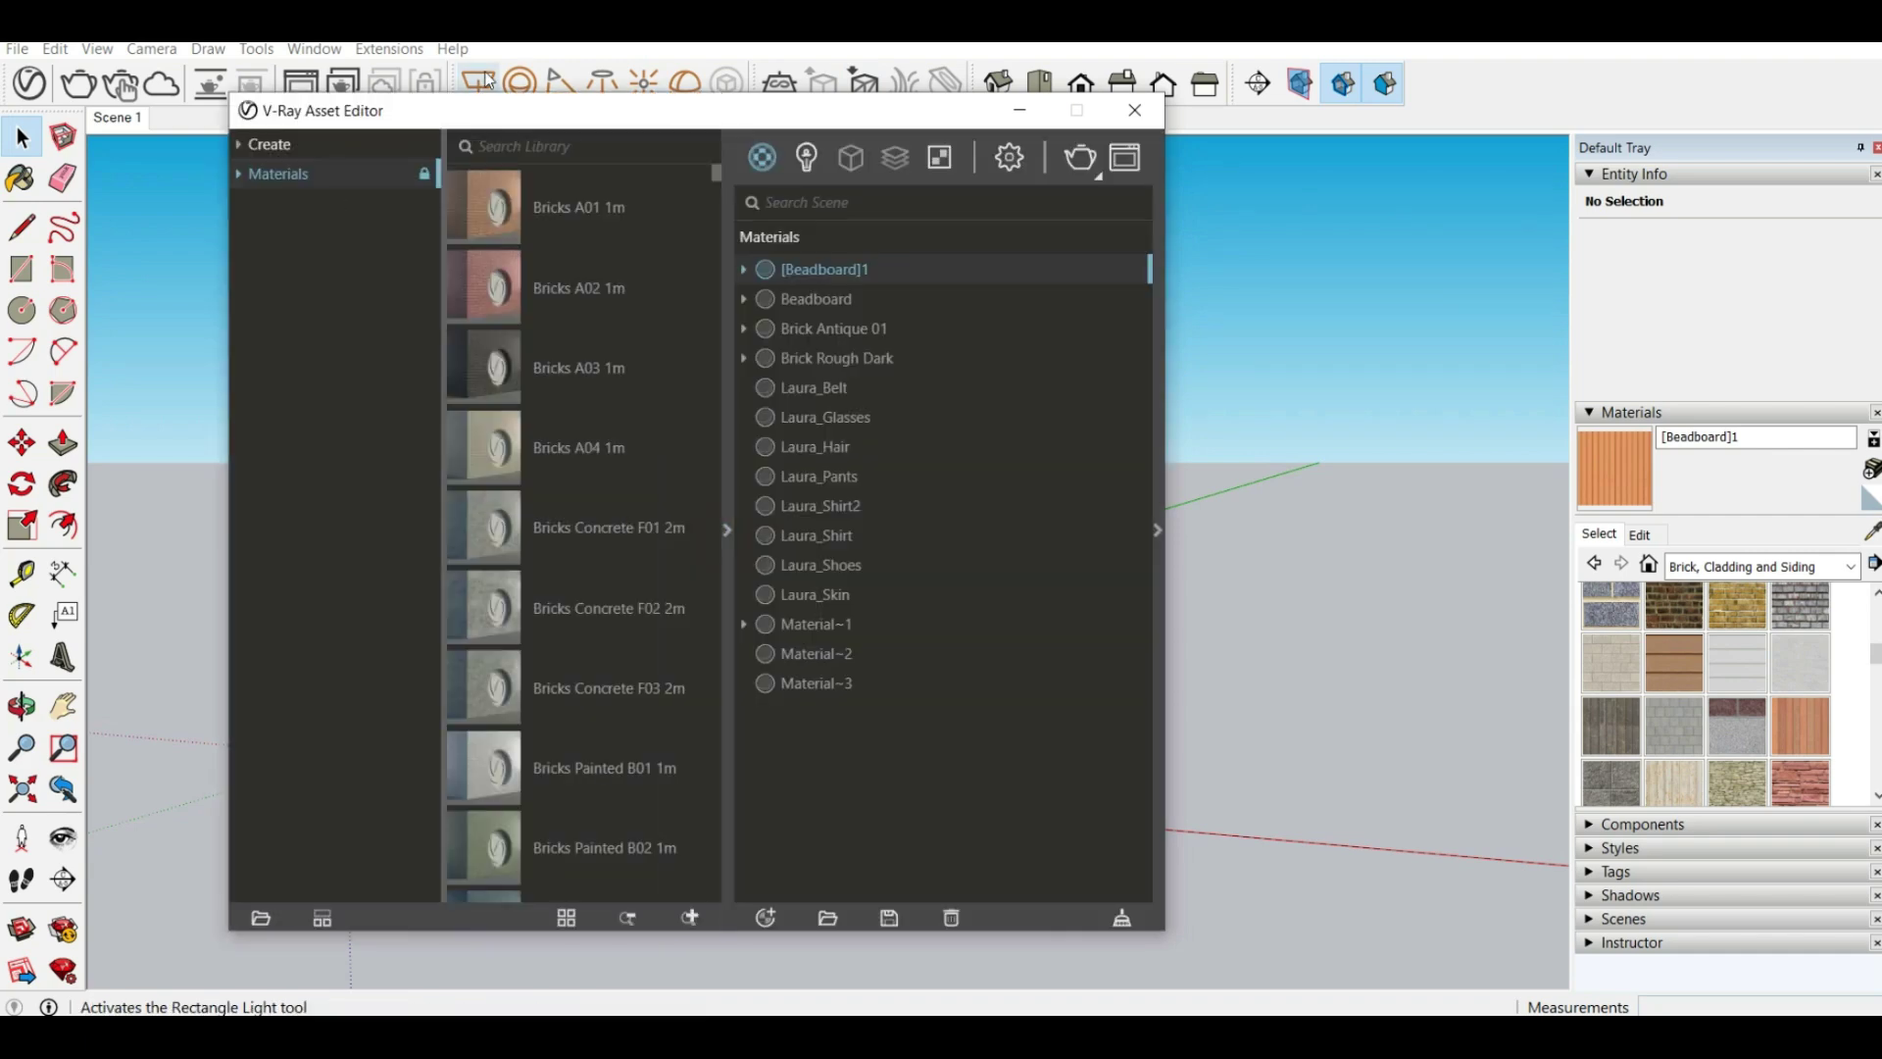
scroll(504, 517, down, 10)
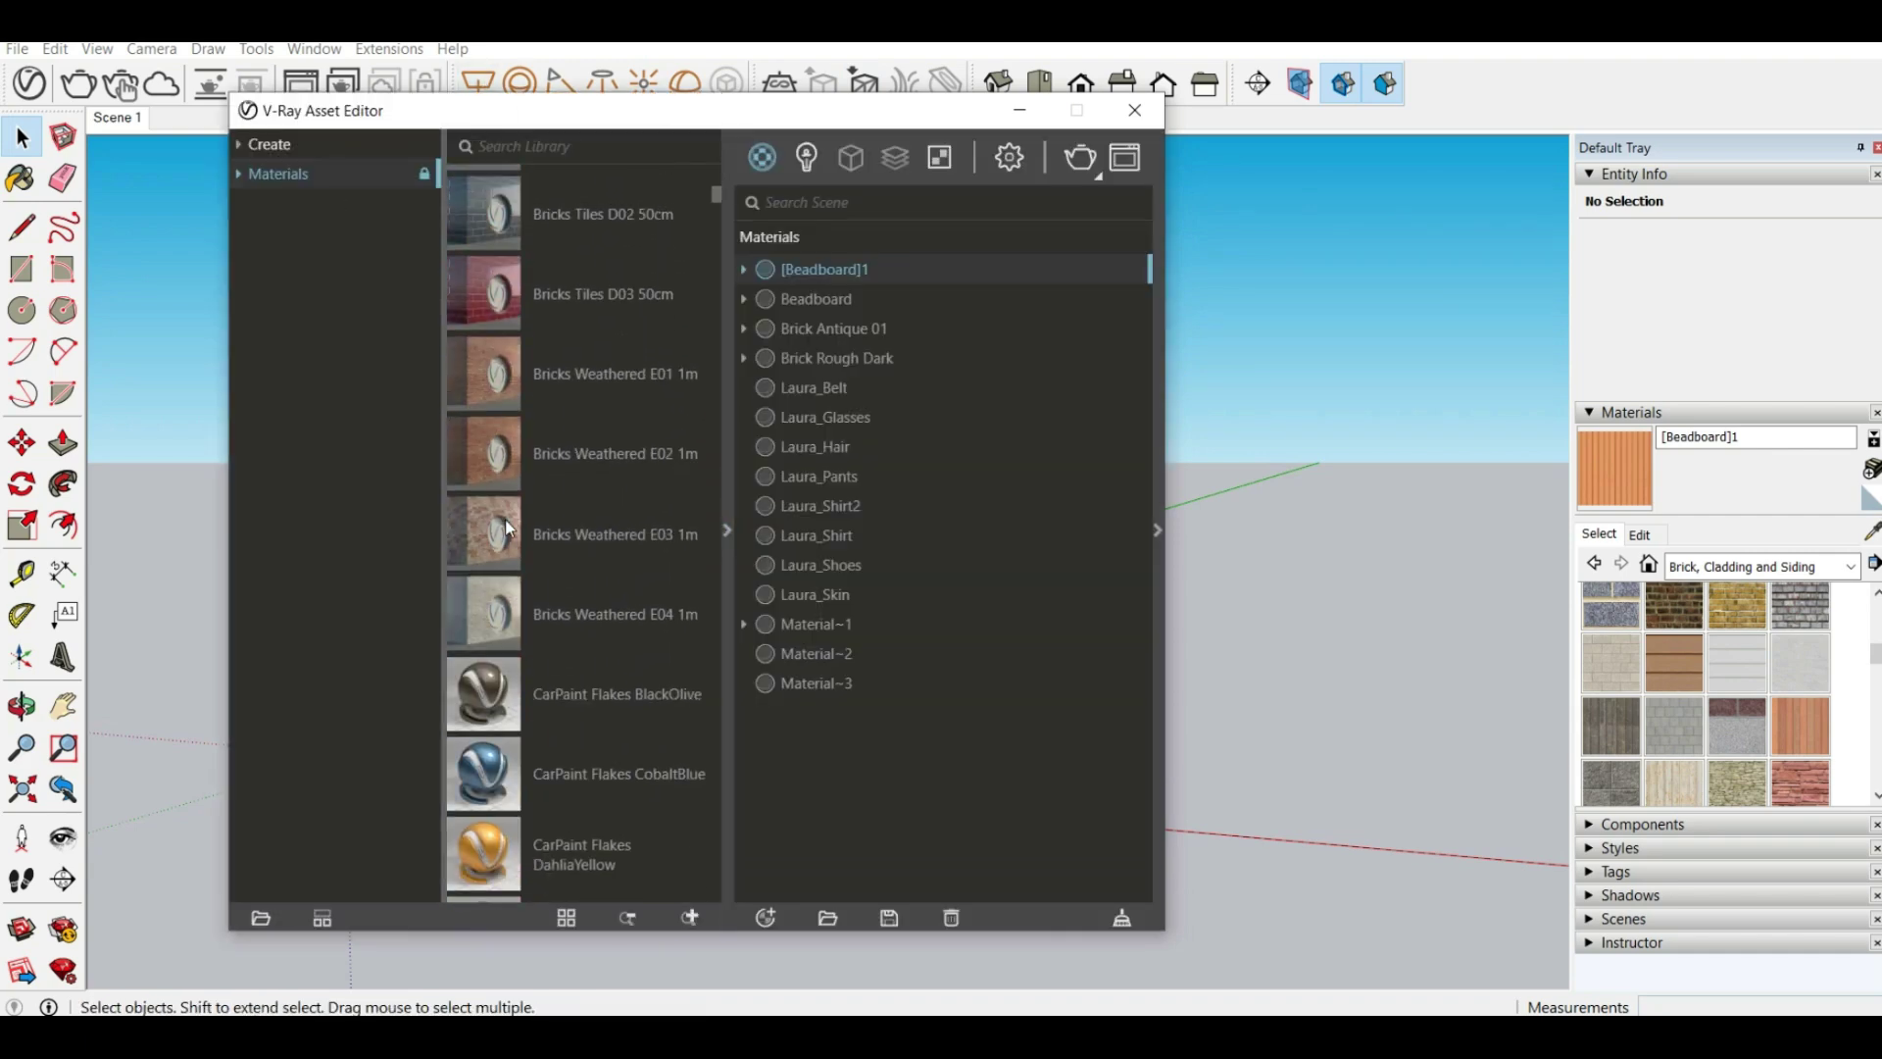
scroll(504, 520, up, 10)
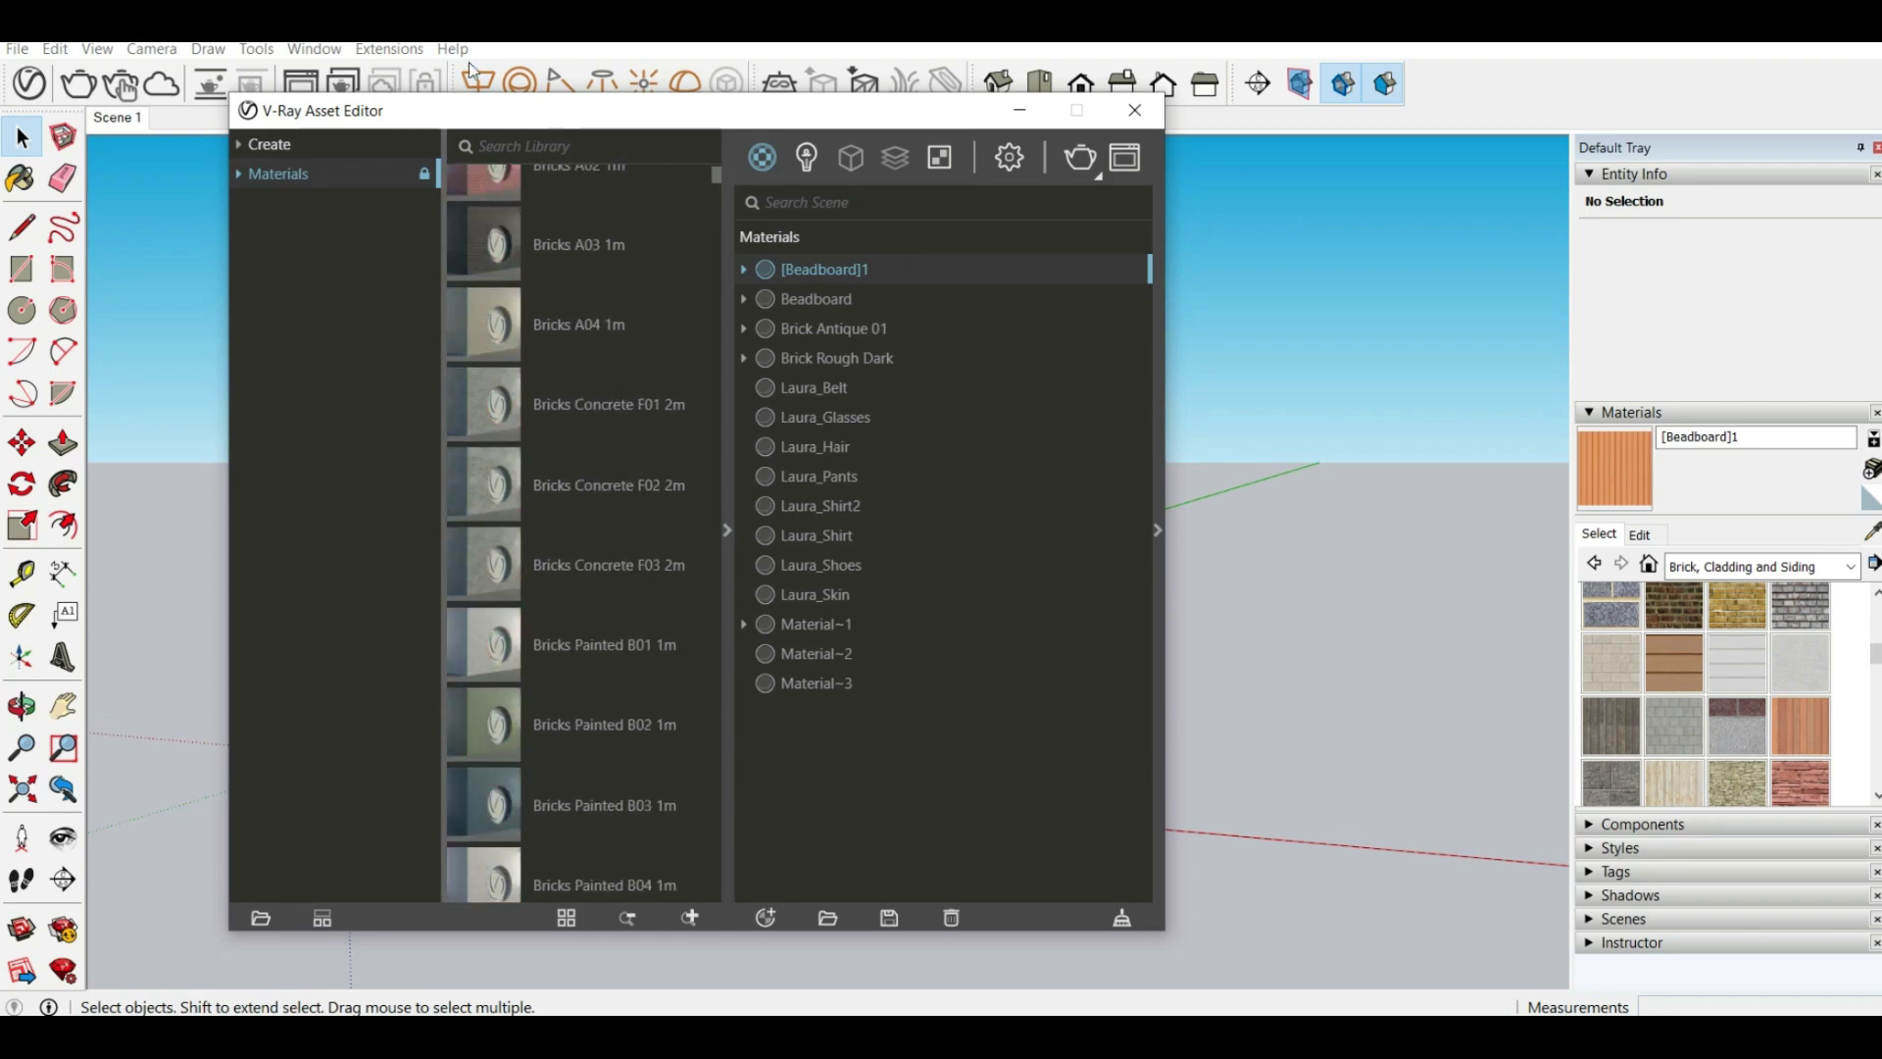
Examine the asset types in the library's Create category, including materials, lights, geometry and render elements
click(269, 145)
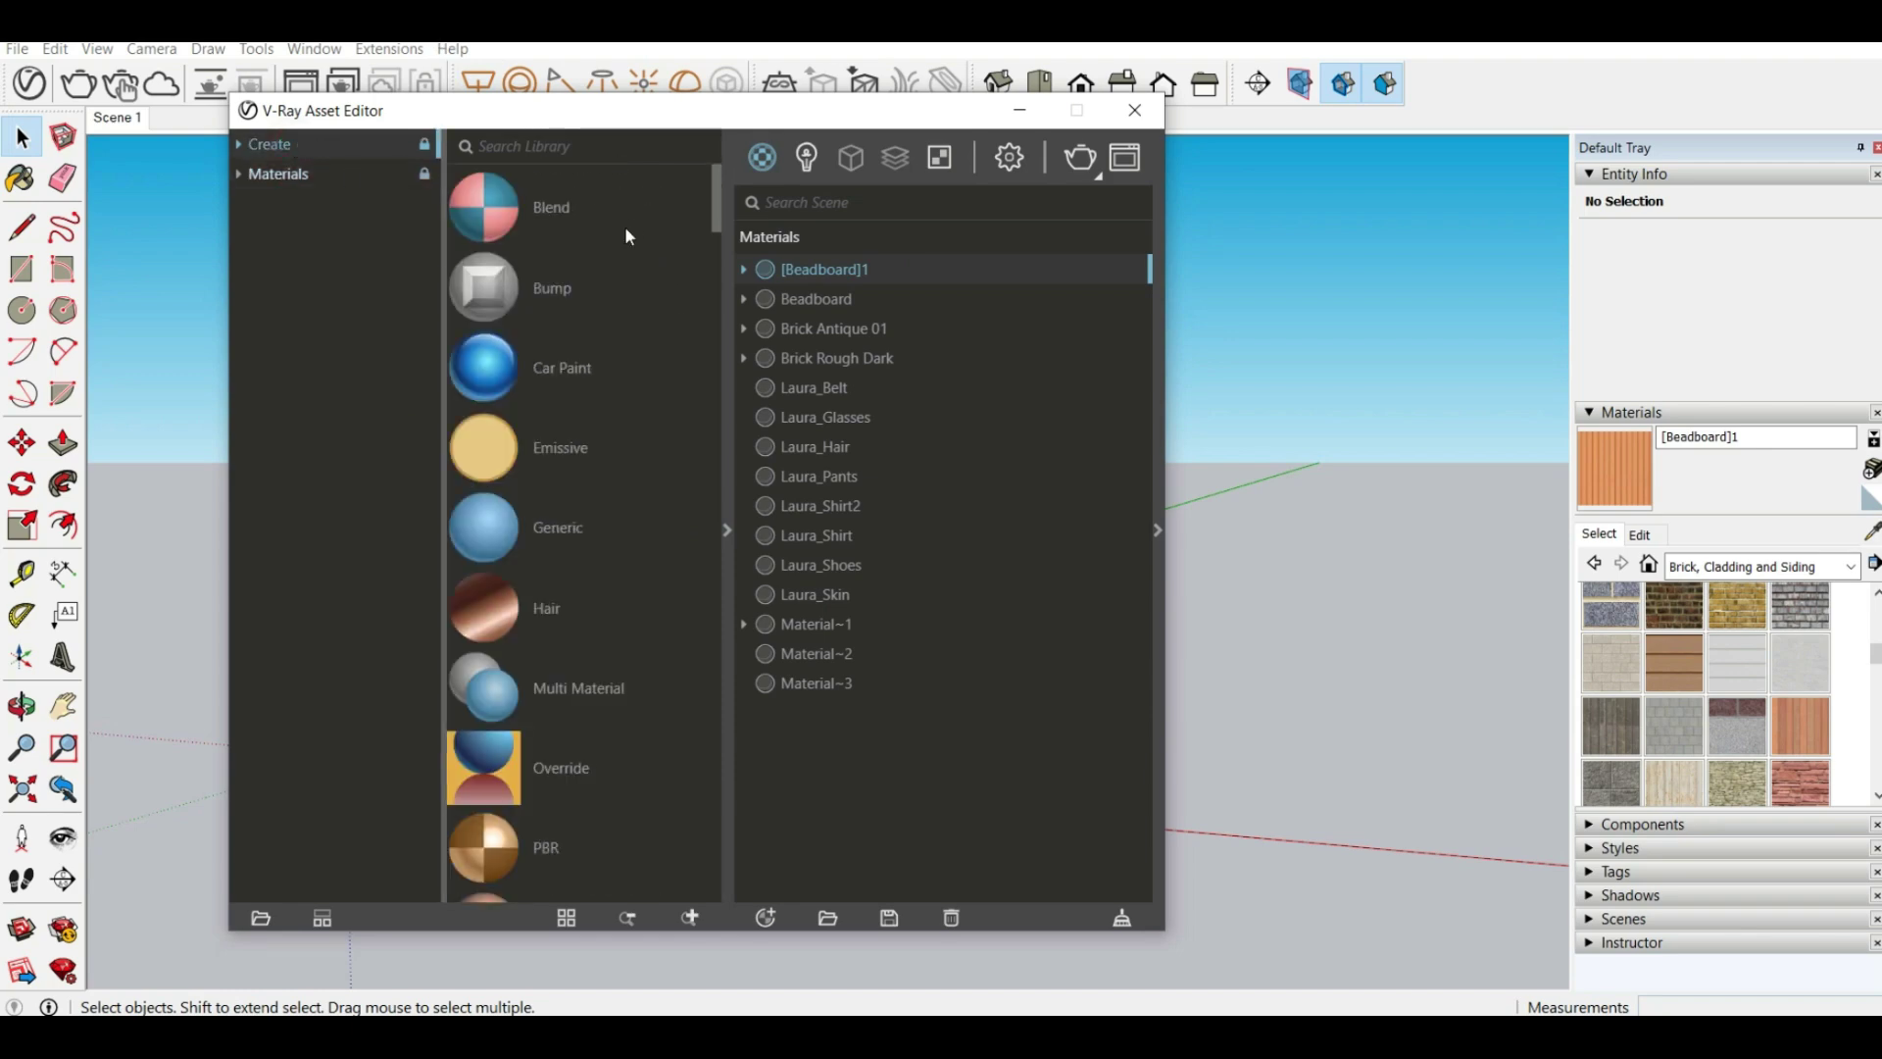
scroll(561, 555, down, 15)
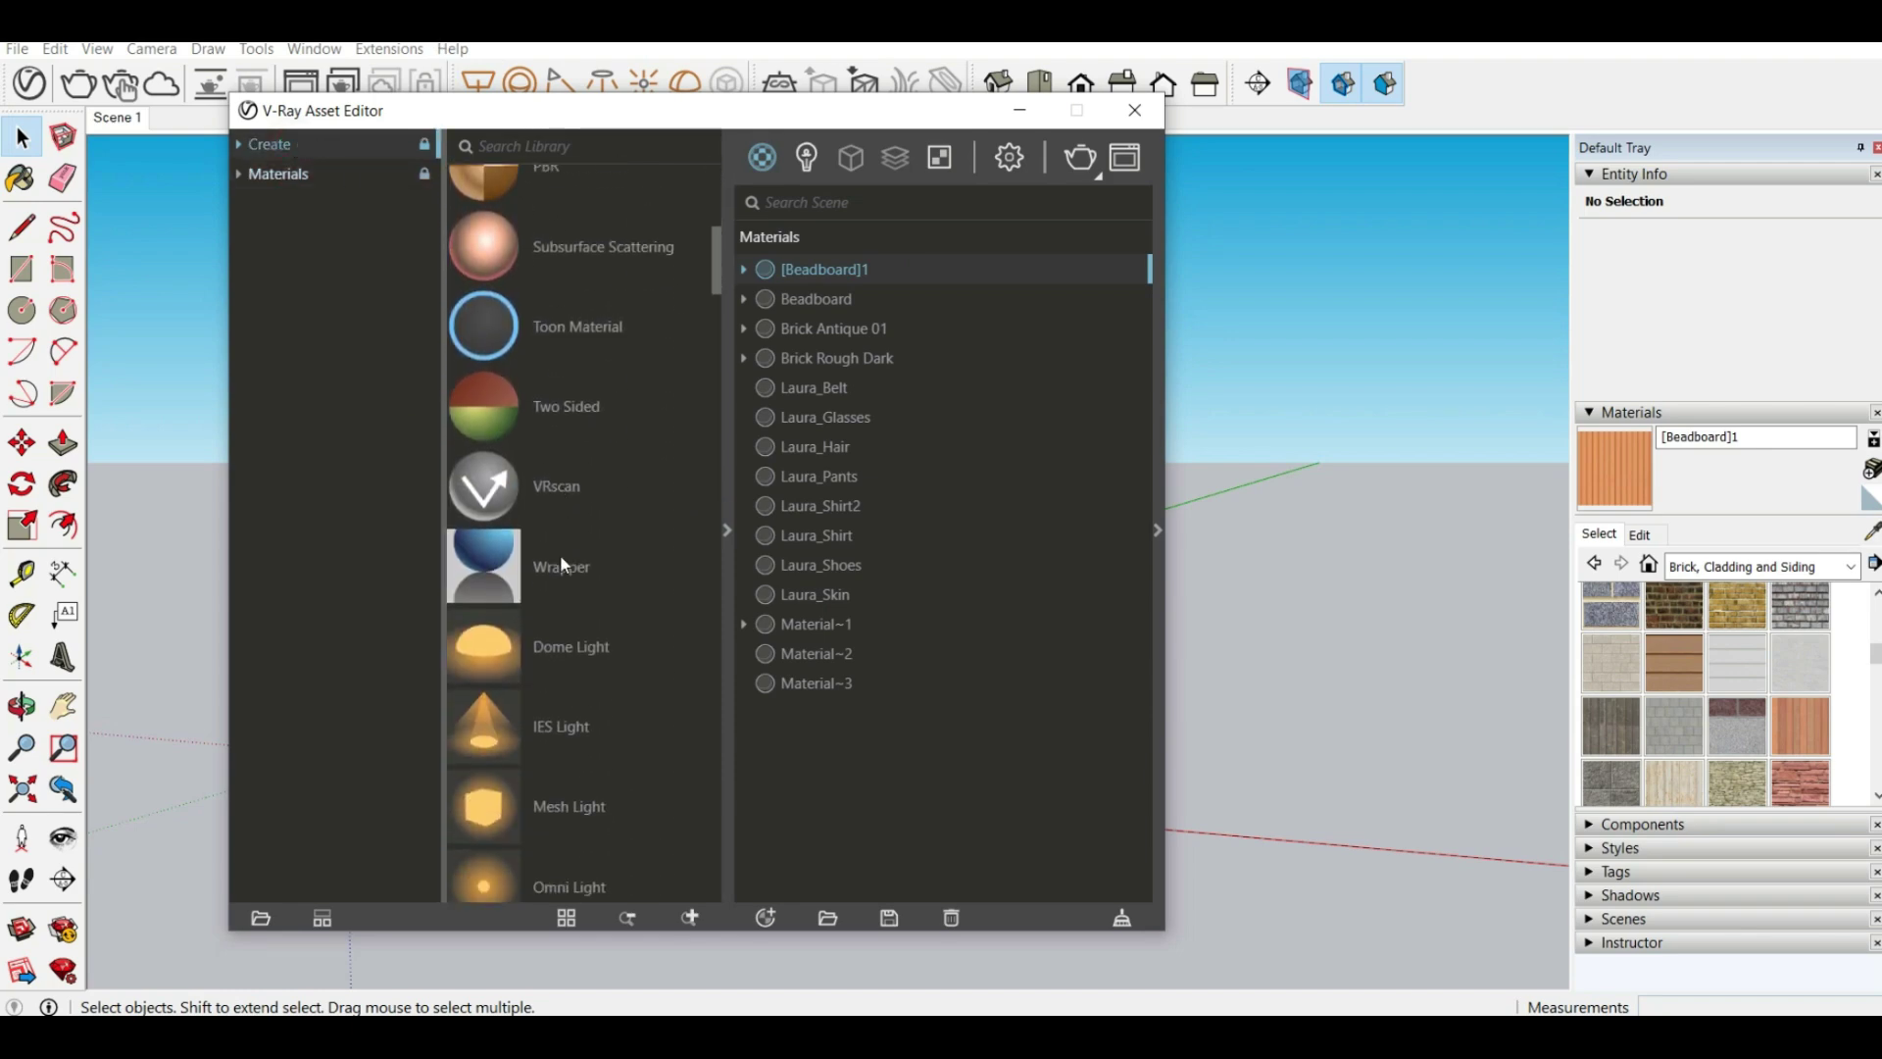
scroll(560, 555, down, 12)
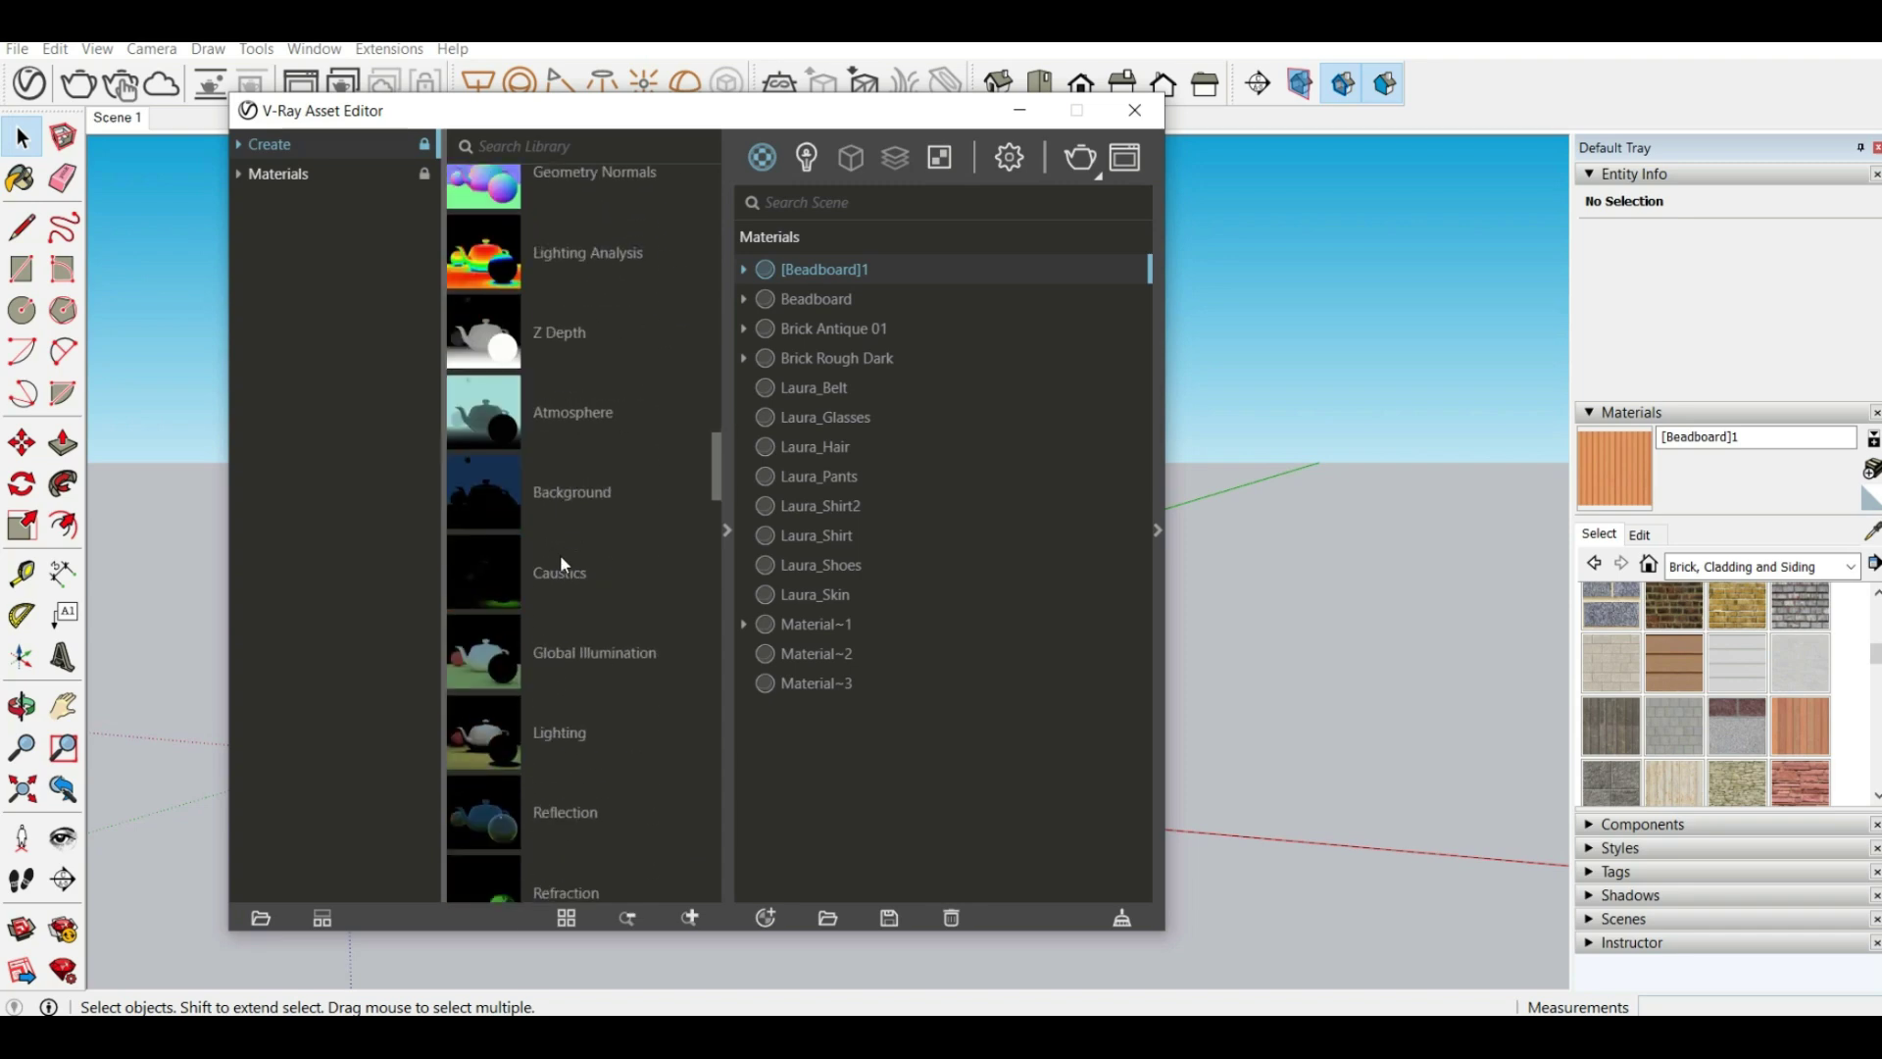
scroll(558, 554, up, 5)
scroll(556, 556, up, 20)
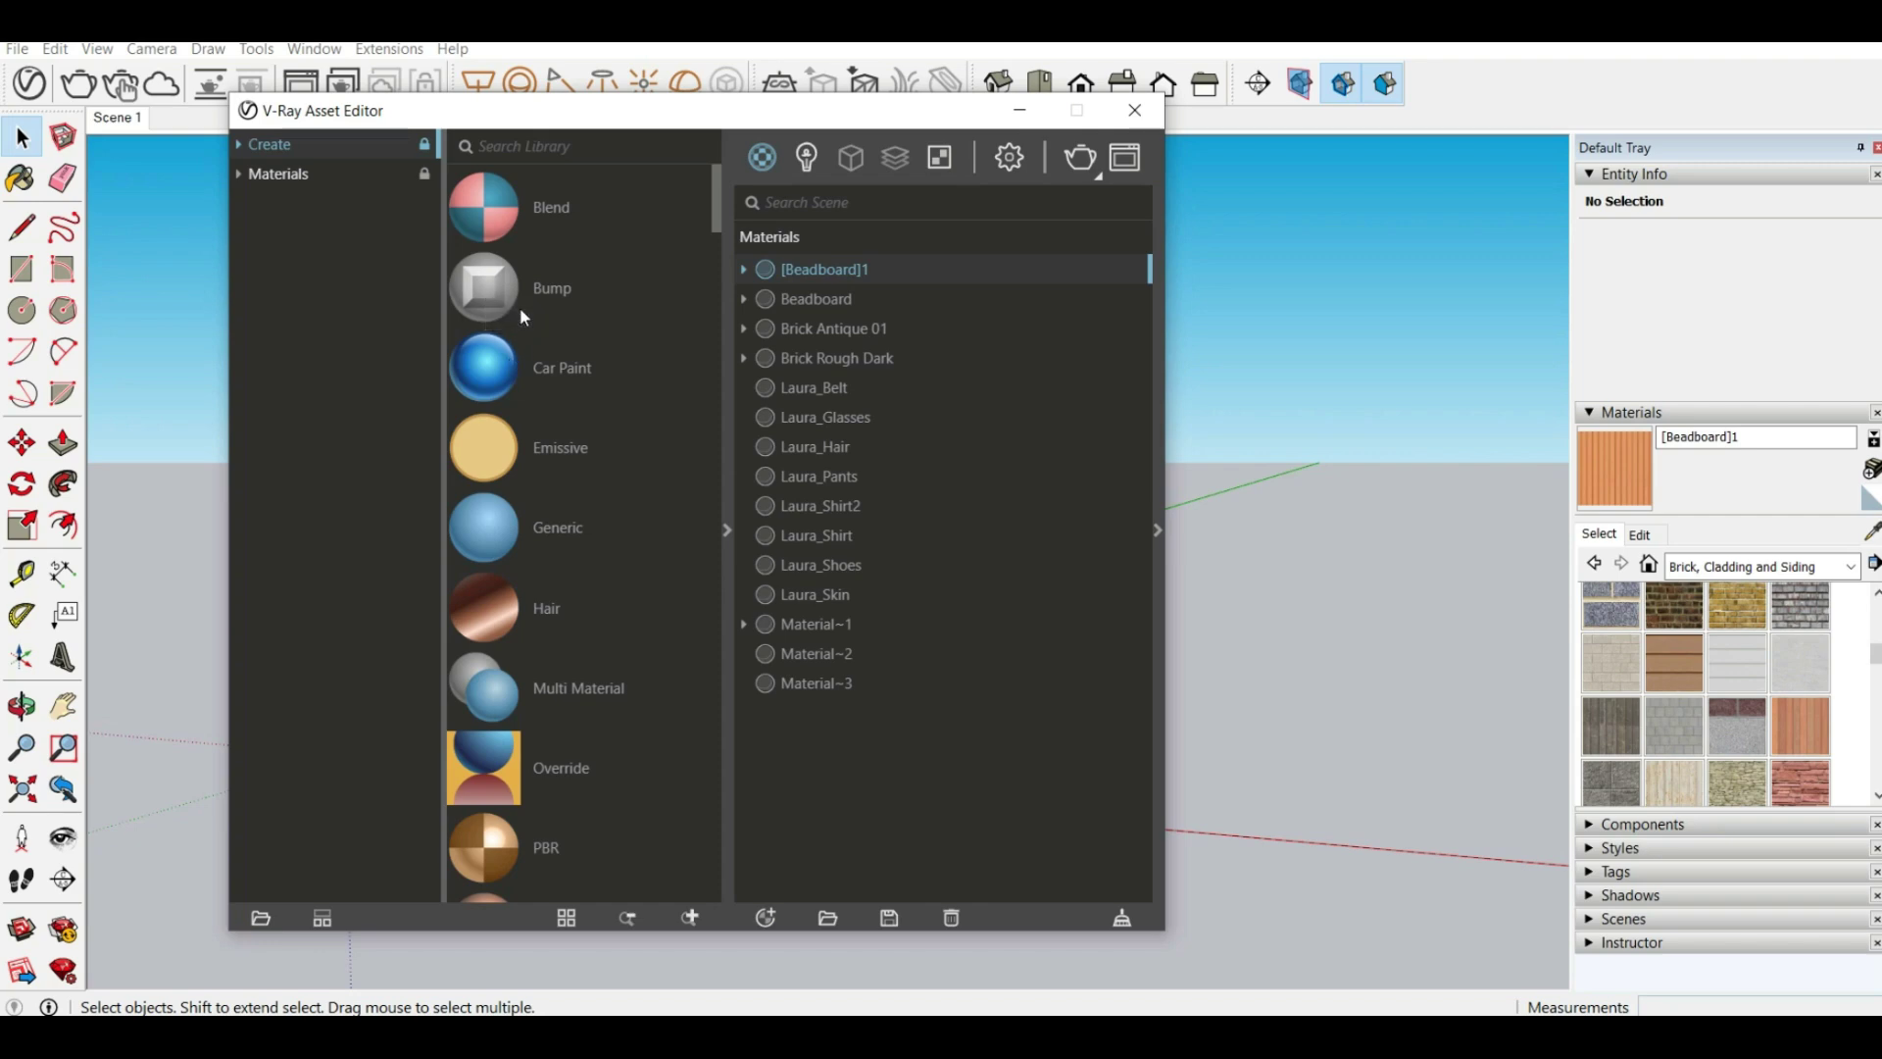
scroll(494, 567, down, 8)
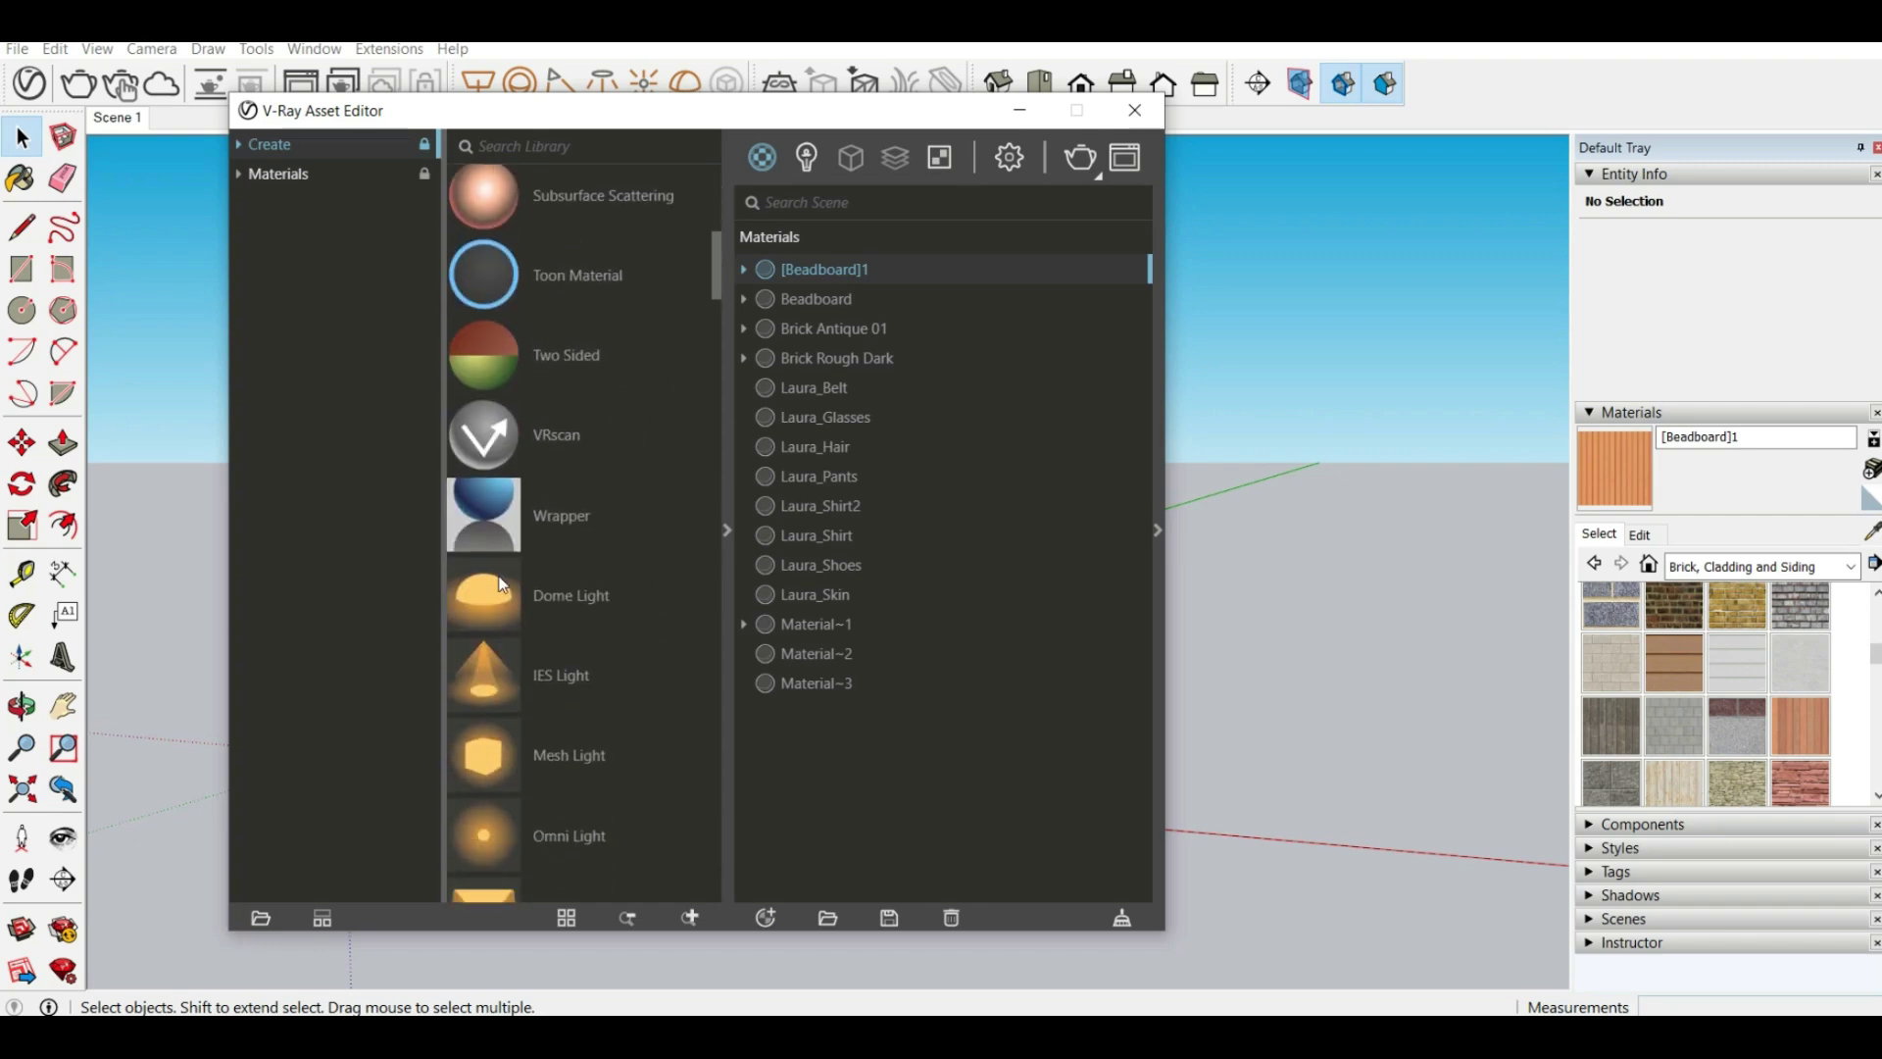
scroll(514, 715, down, 8)
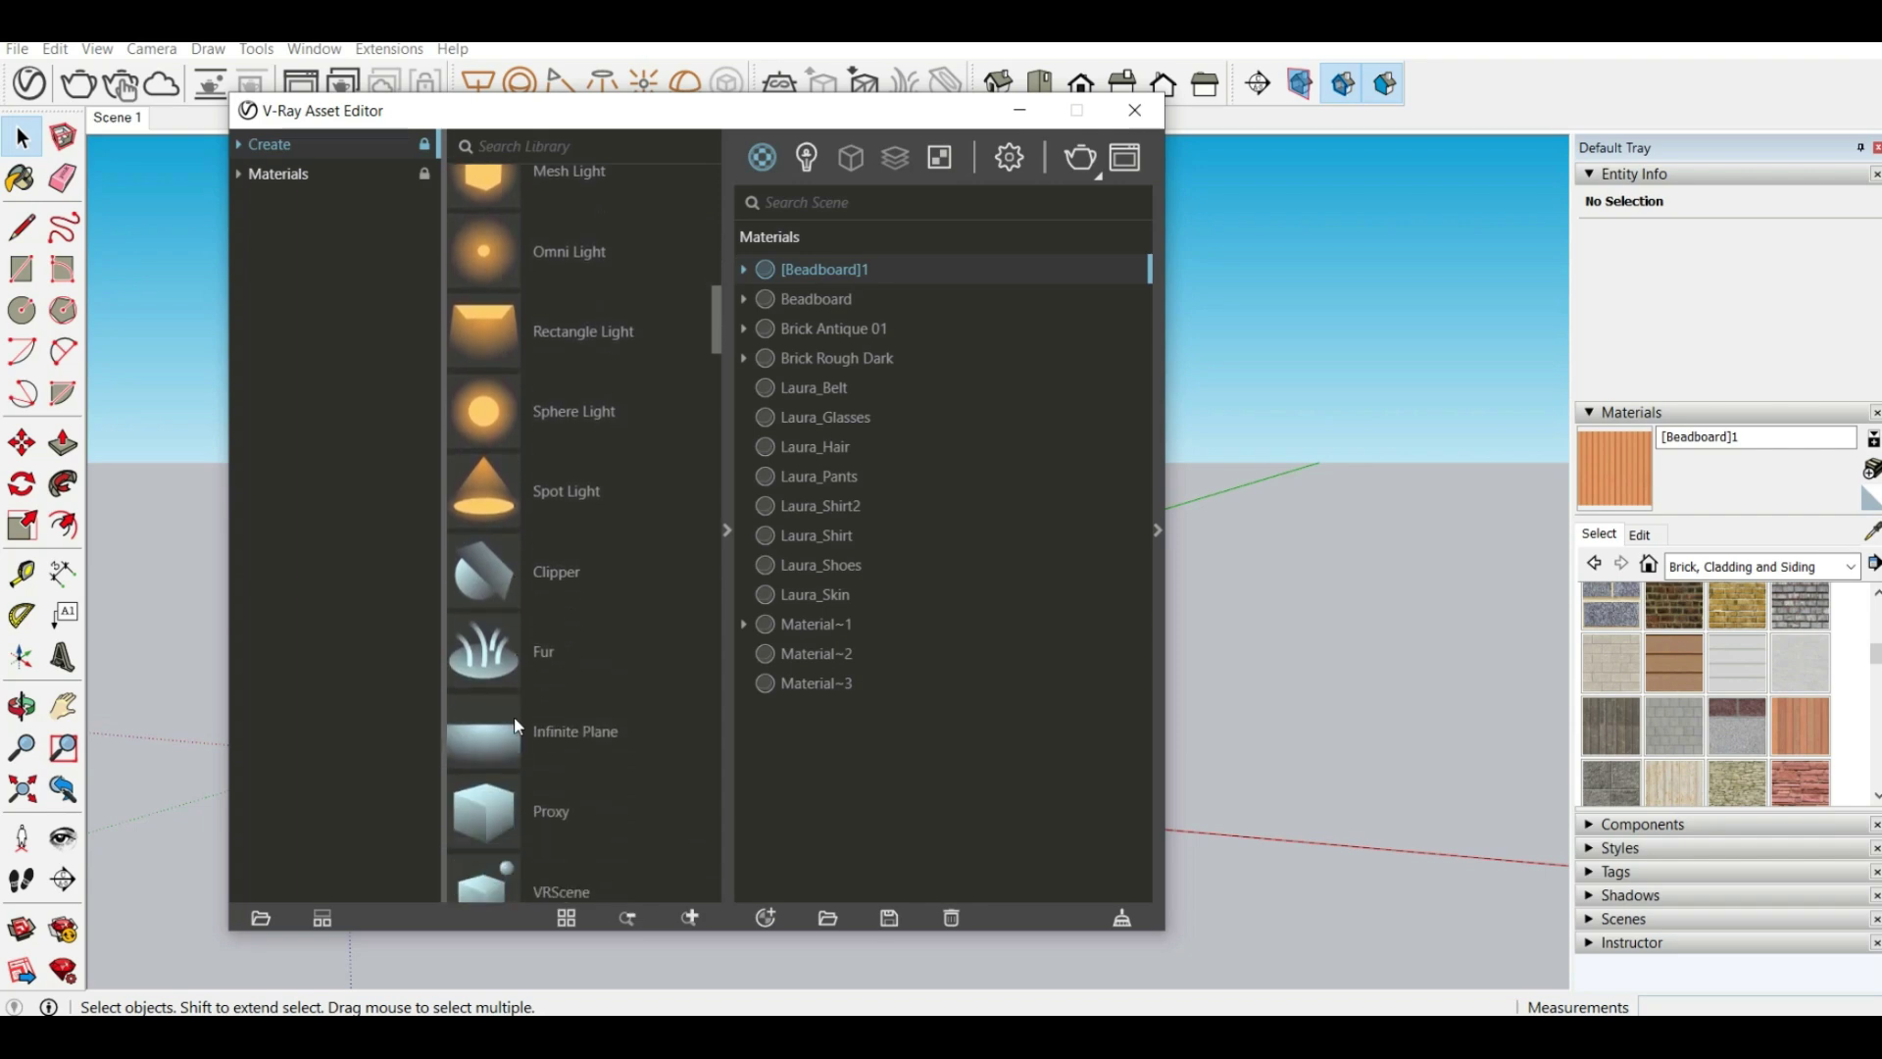
scroll(517, 722, down, 4)
scroll(550, 429, up, 20)
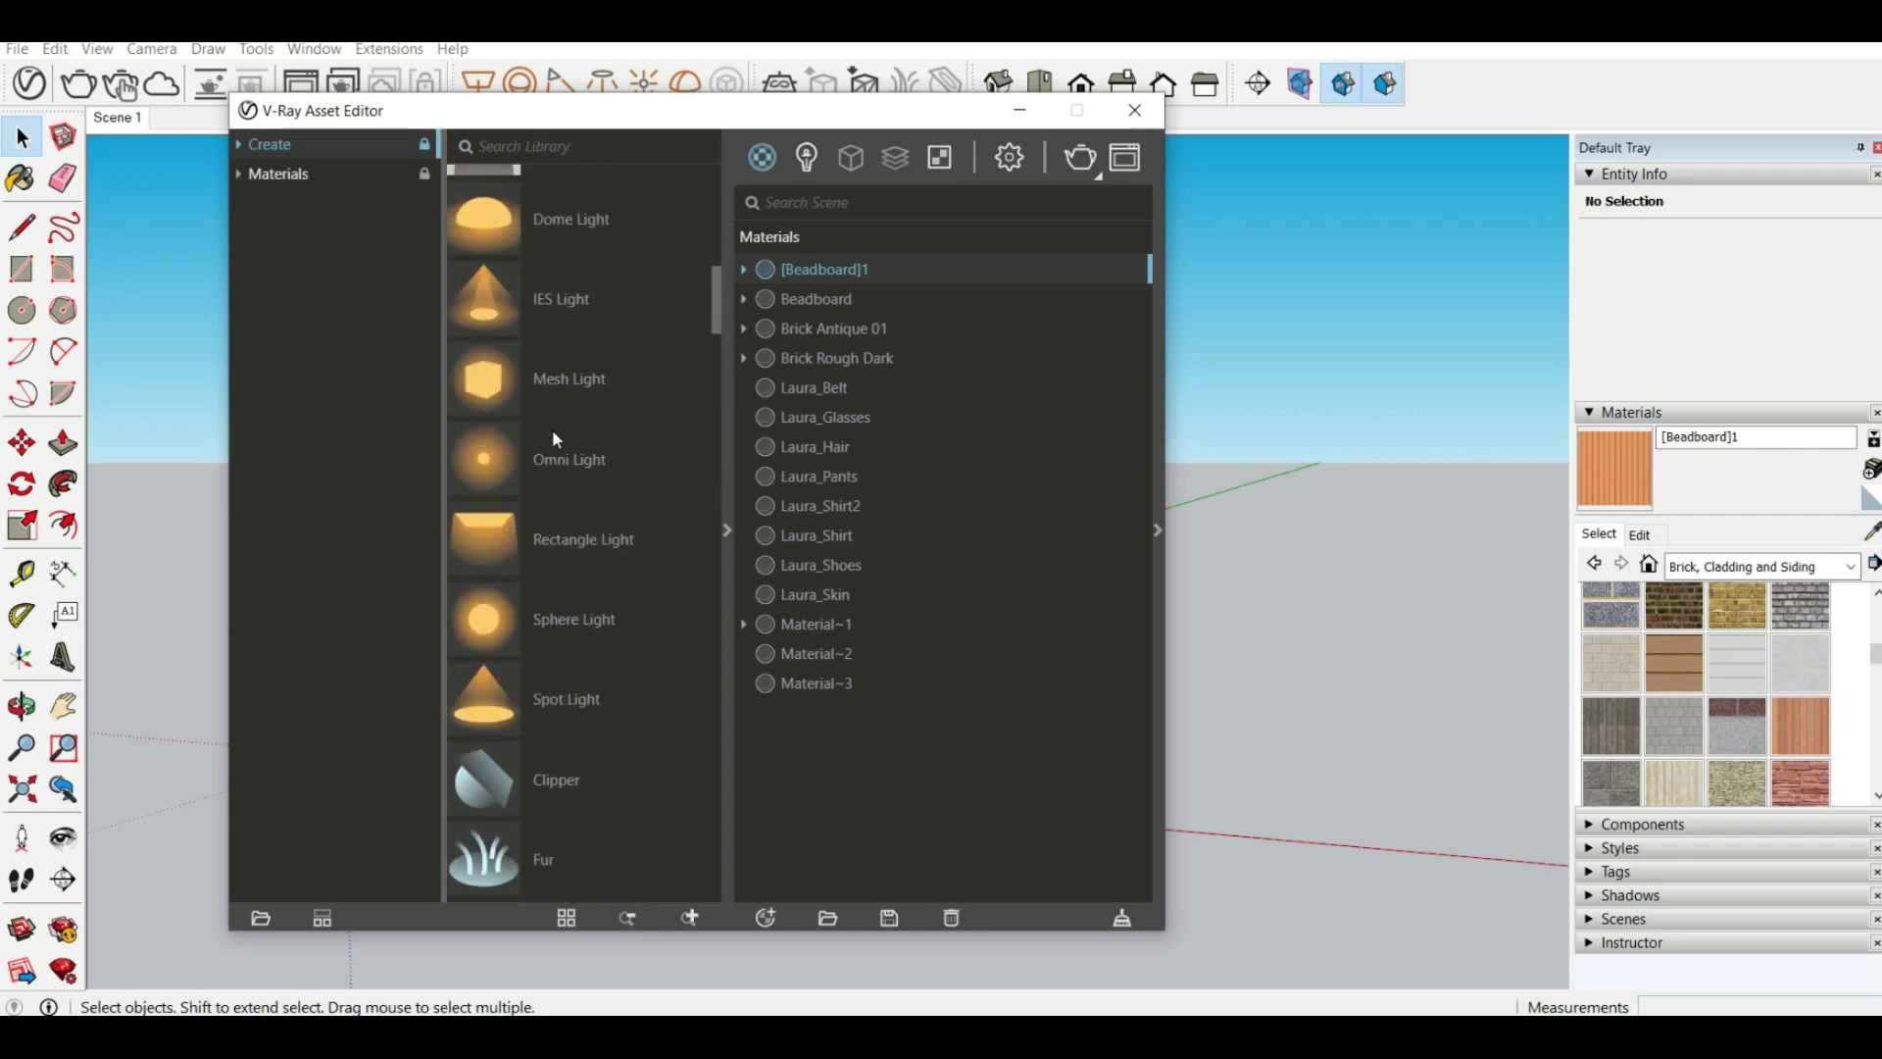
Examine the brick, car paint, clay, toon and wireframe presets in the library's Materials category
click(291, 172)
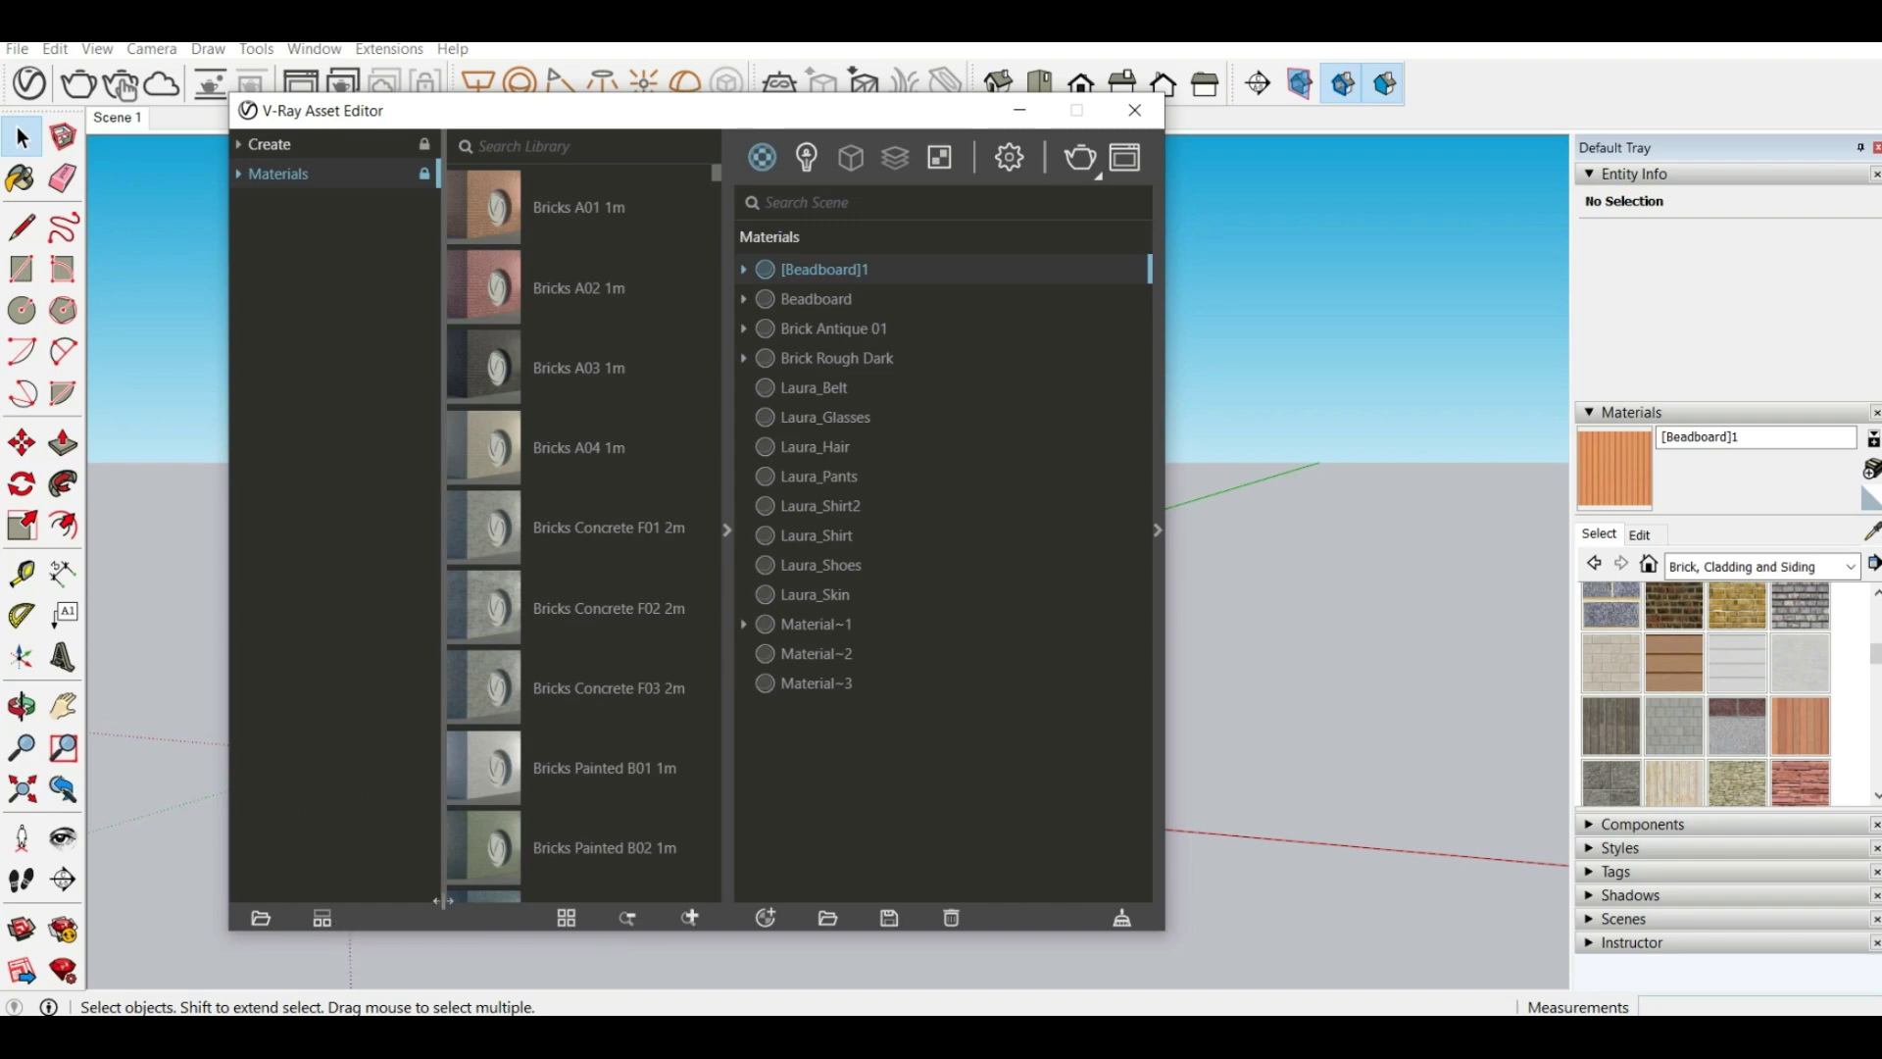
scroll(588, 432, down, 3)
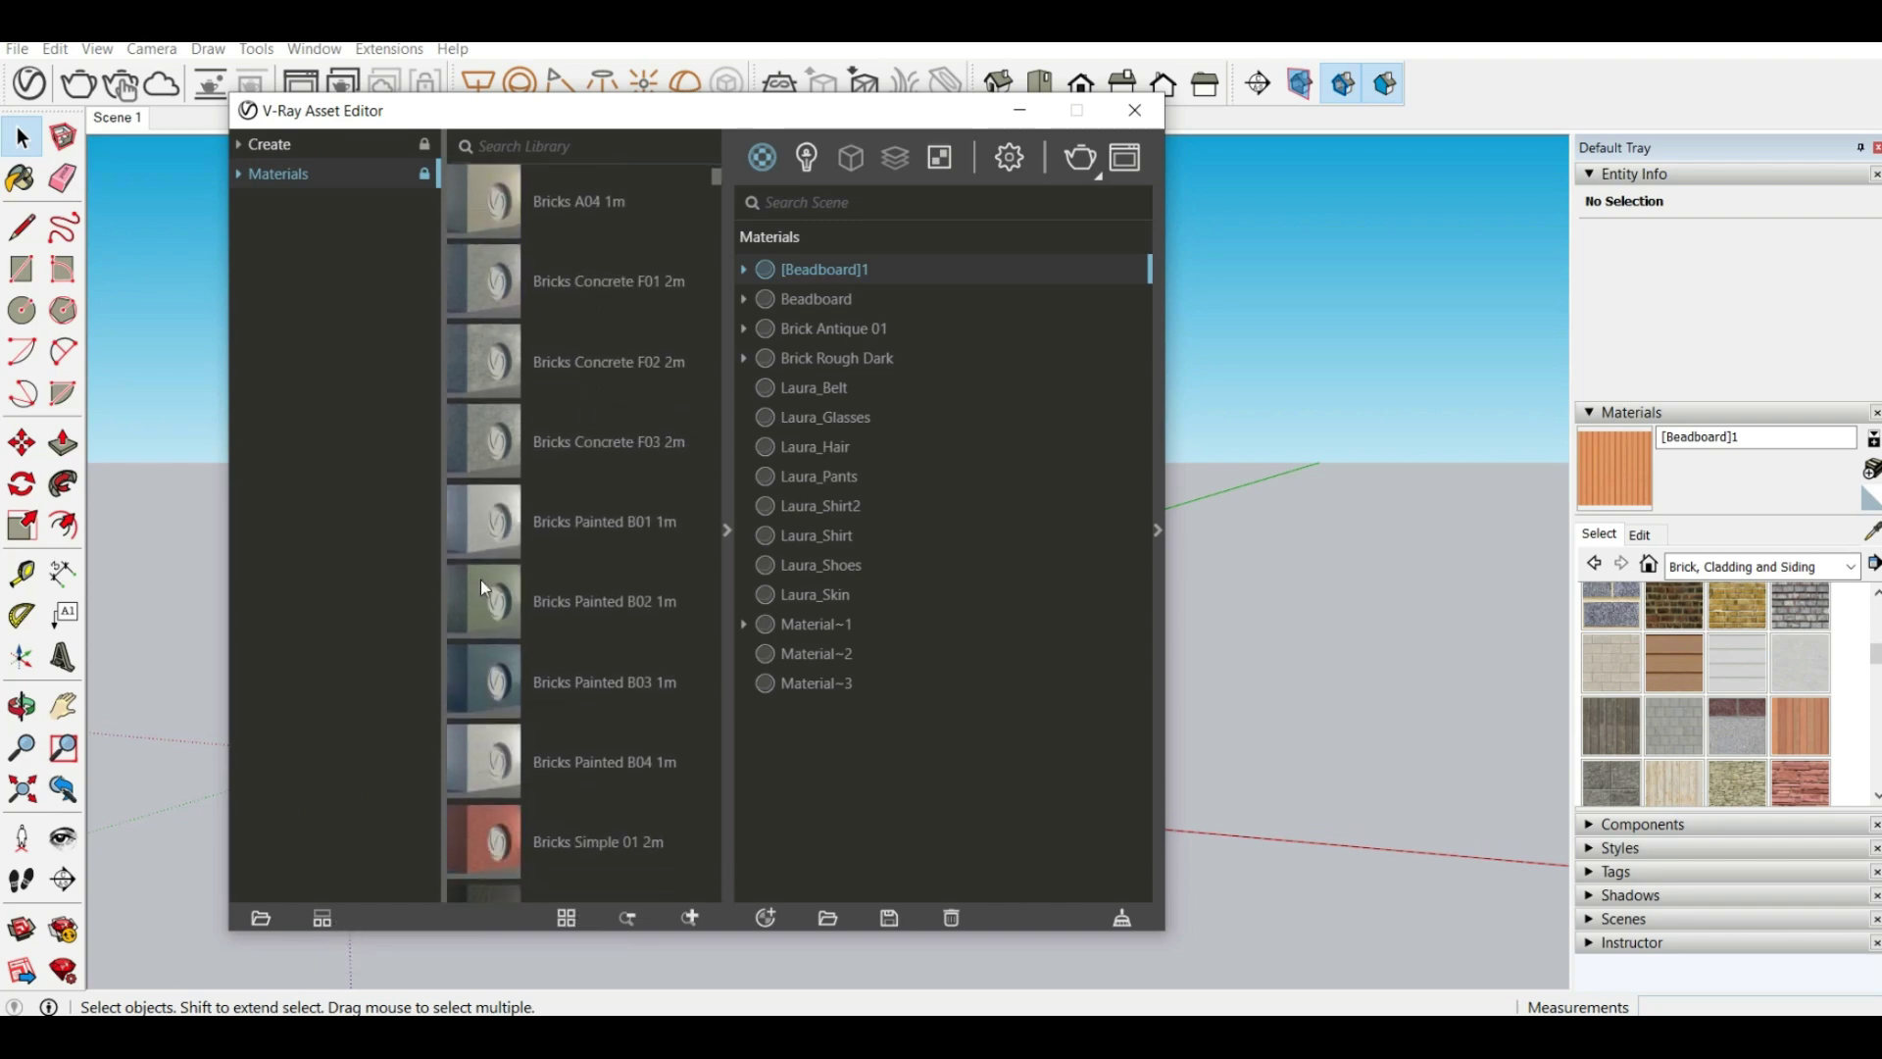
scroll(480, 579, down, 8)
scroll(514, 543, down, 5)
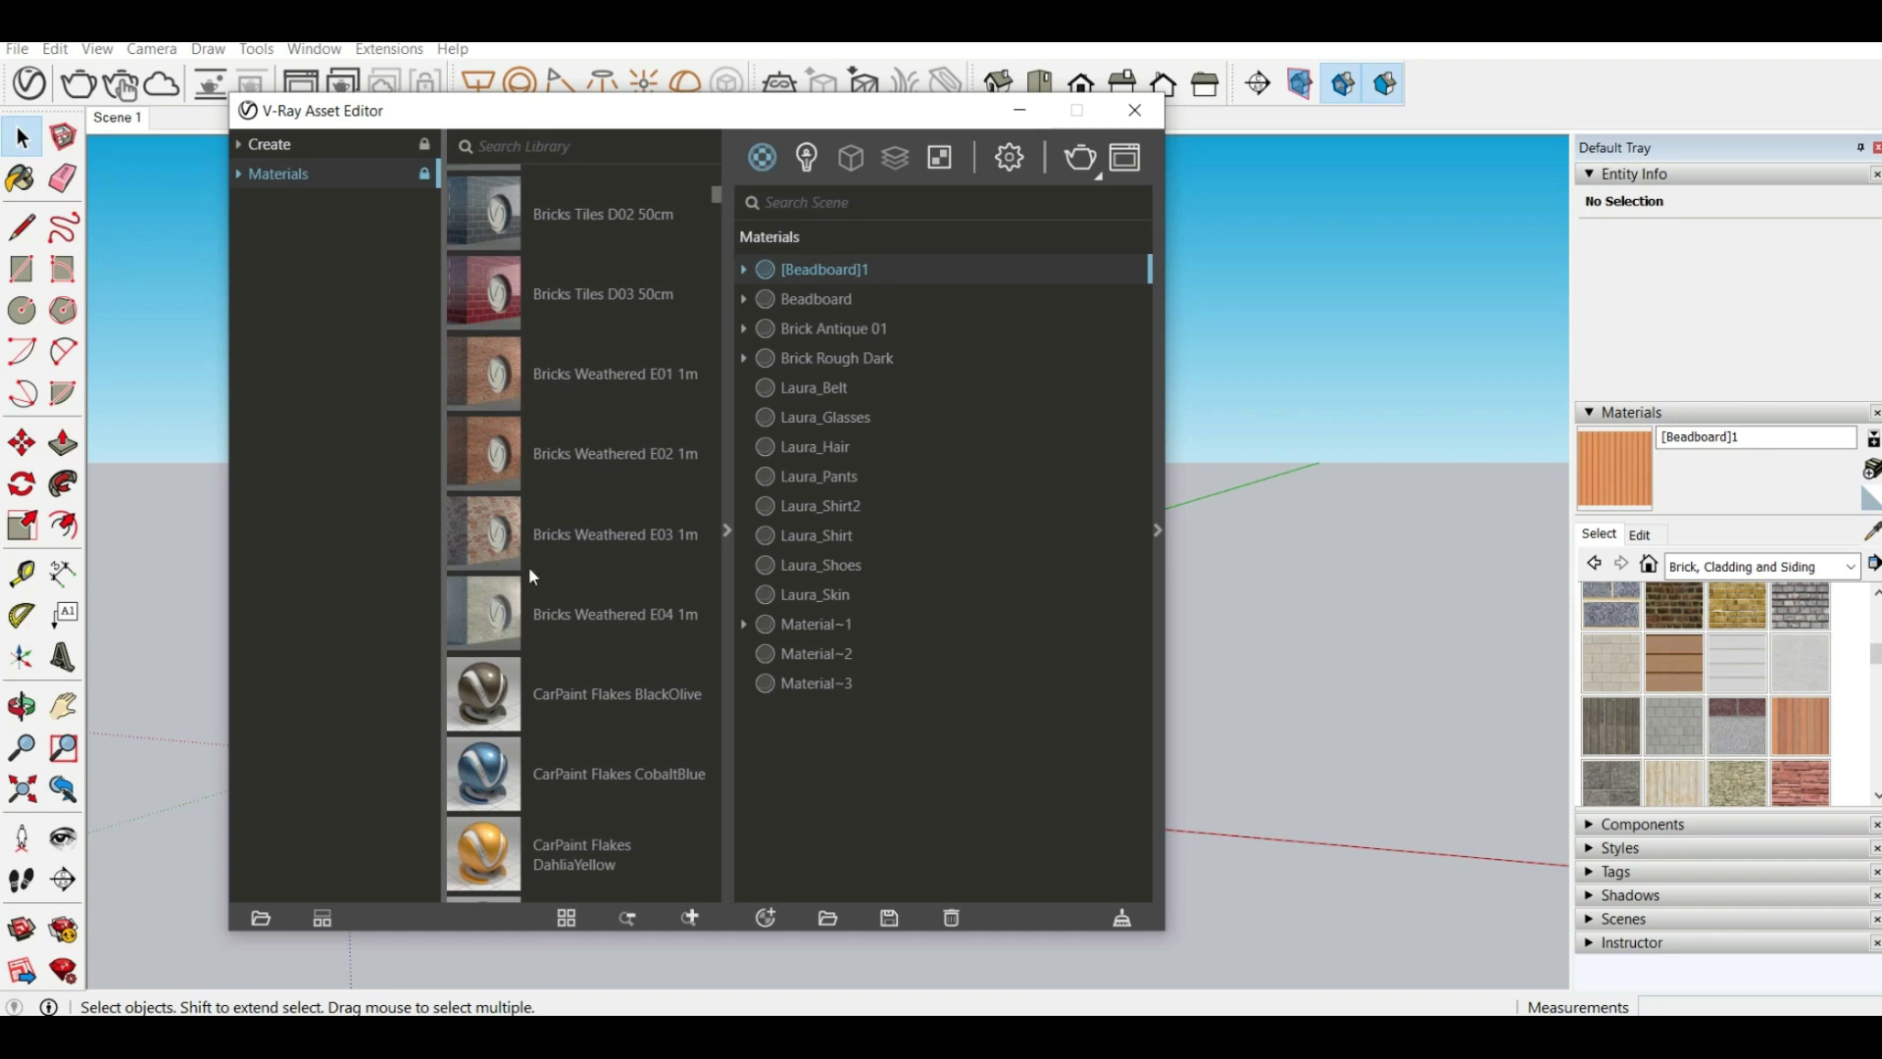
scroll(521, 695, down, 10)
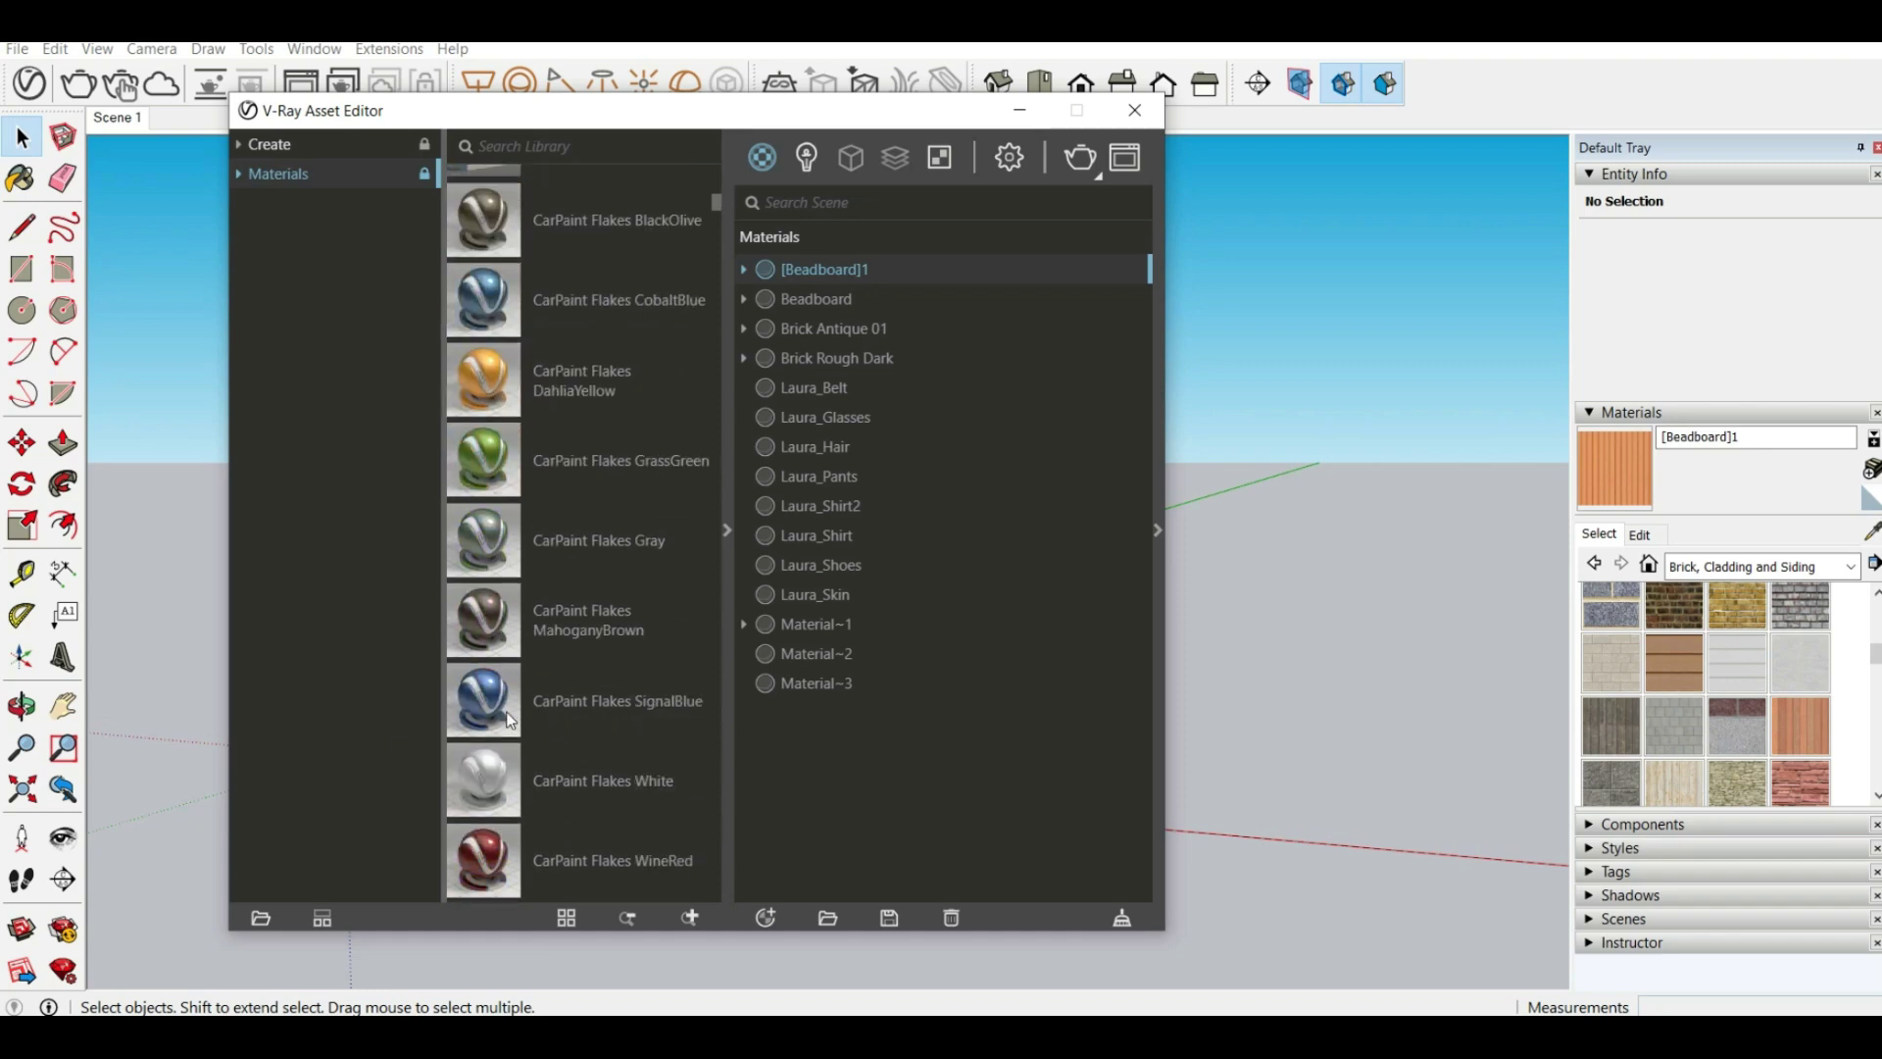
scroll(521, 695, down, 1)
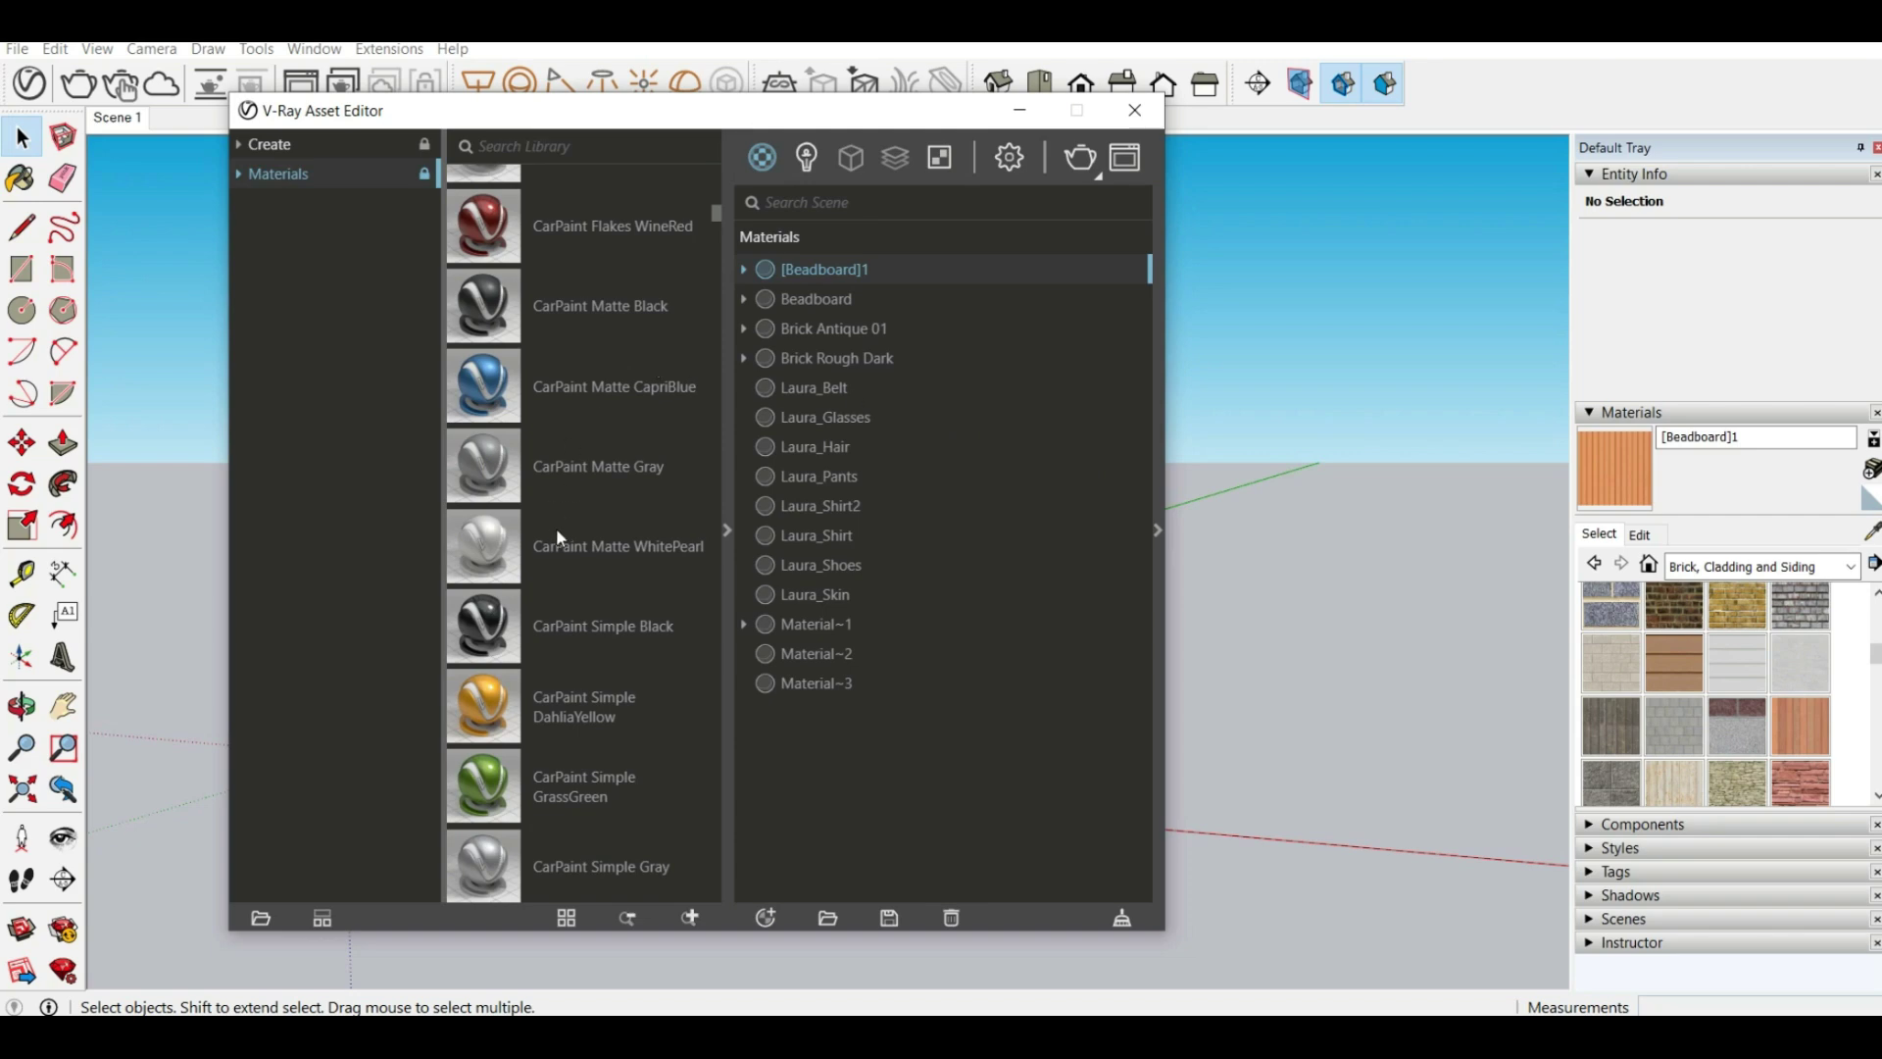
scroll(553, 544, down, 5)
scroll(595, 345, down, 15)
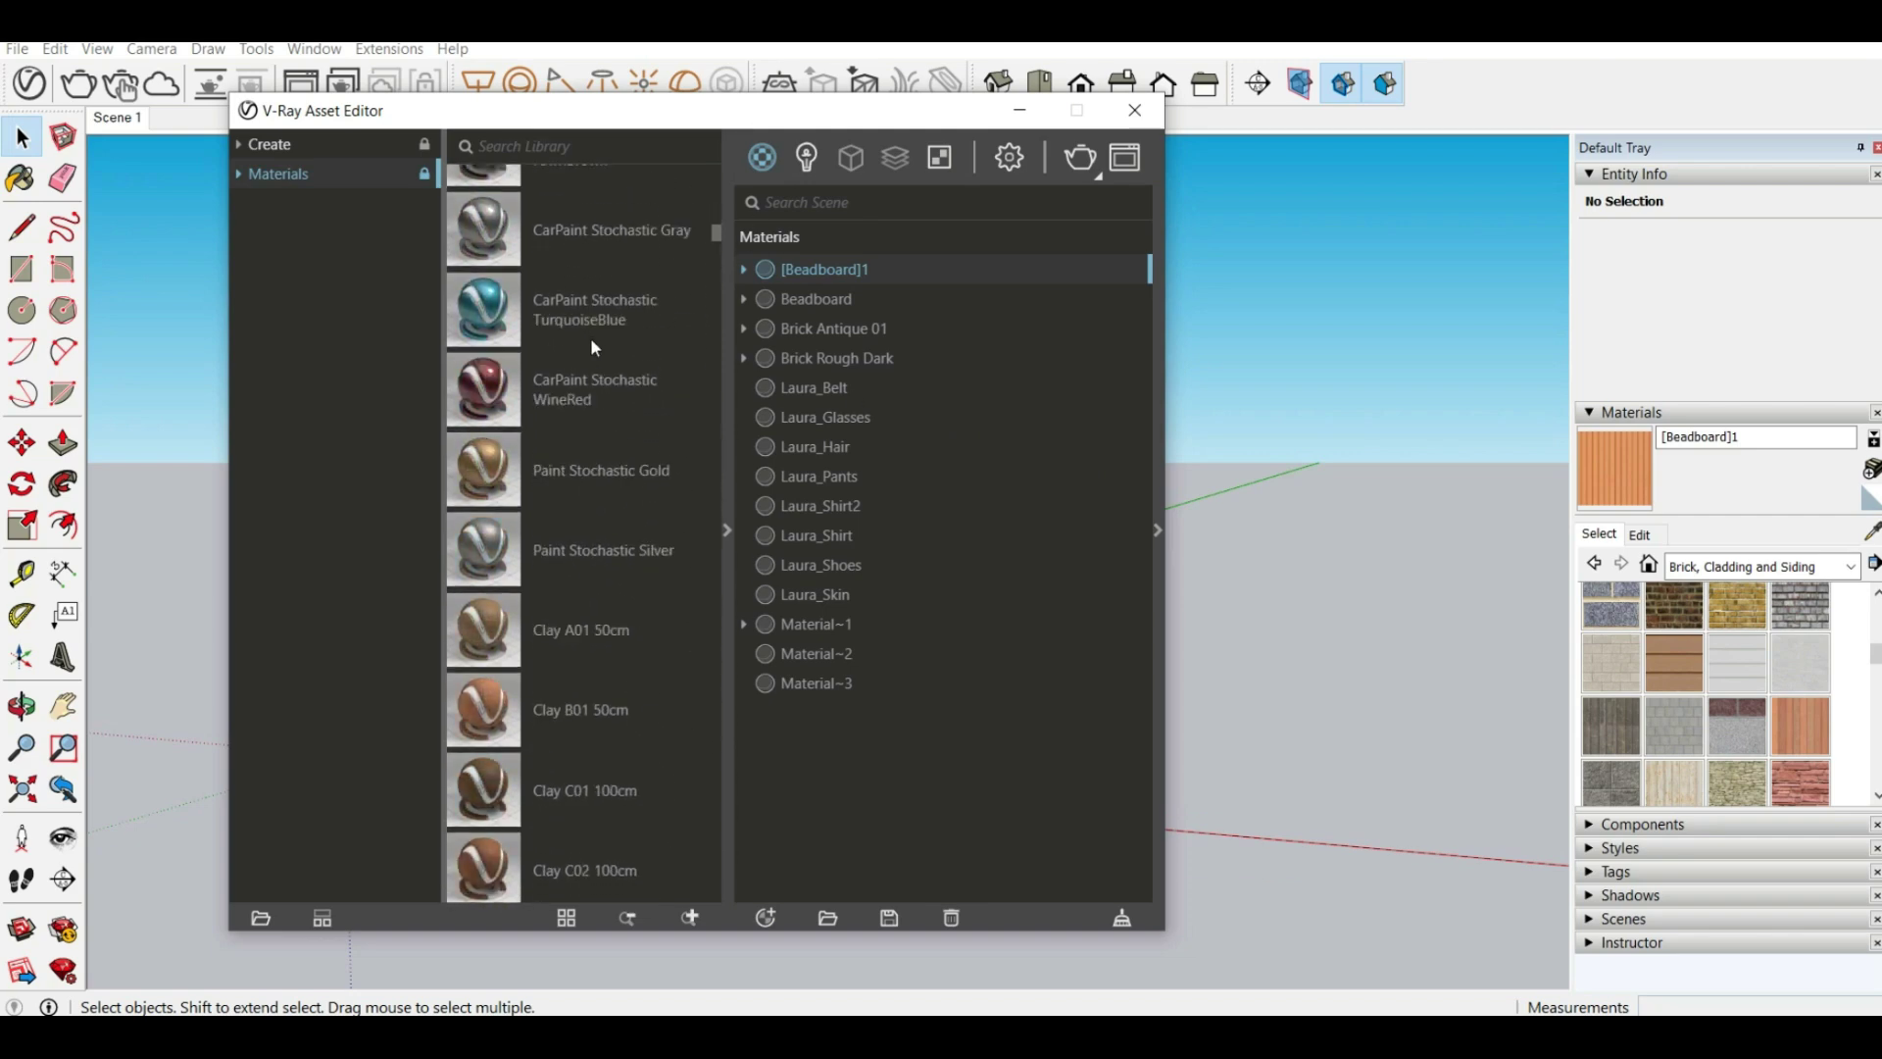
scroll(592, 345, down, 15)
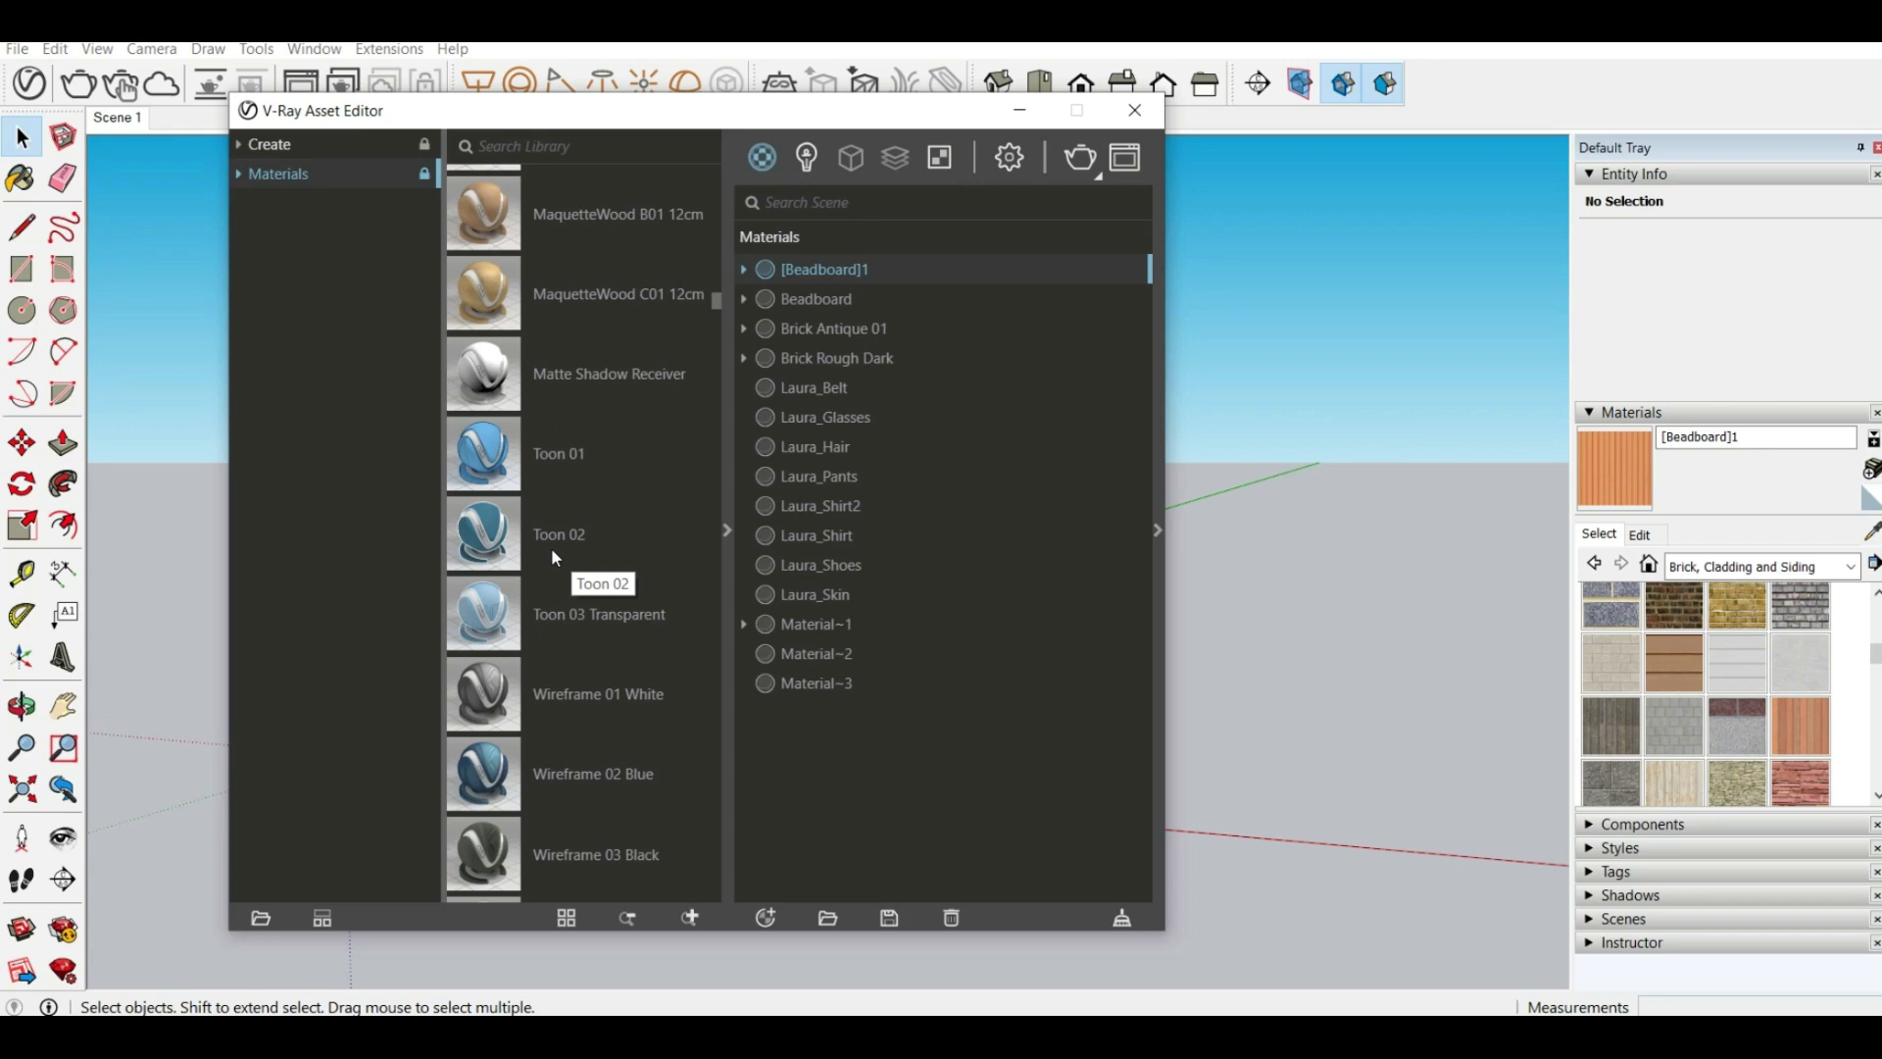
scroll(553, 551, down, 1)
scroll(551, 548, down, 11)
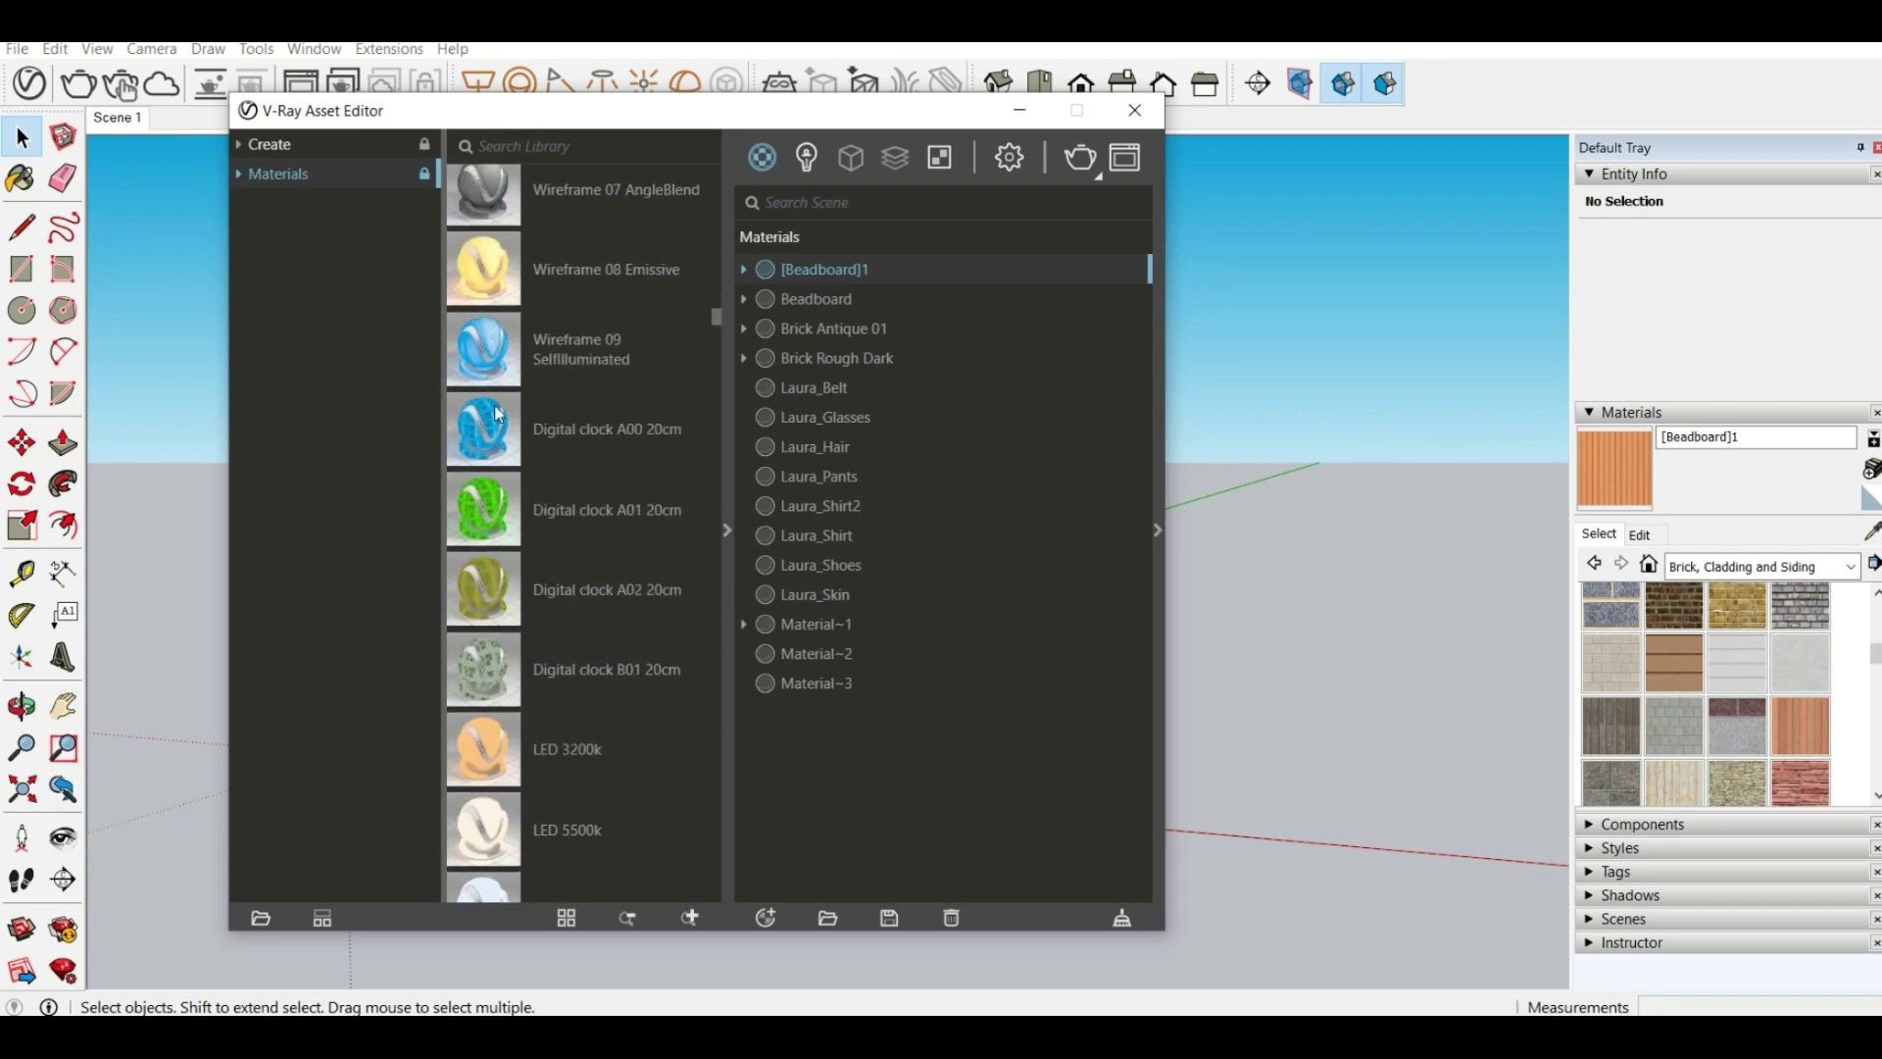
Examine the wireframe, LED, carpet, curtain, fabric, glass, ground and leather presets in the library's Materials category
scroll(500, 423, up, 3)
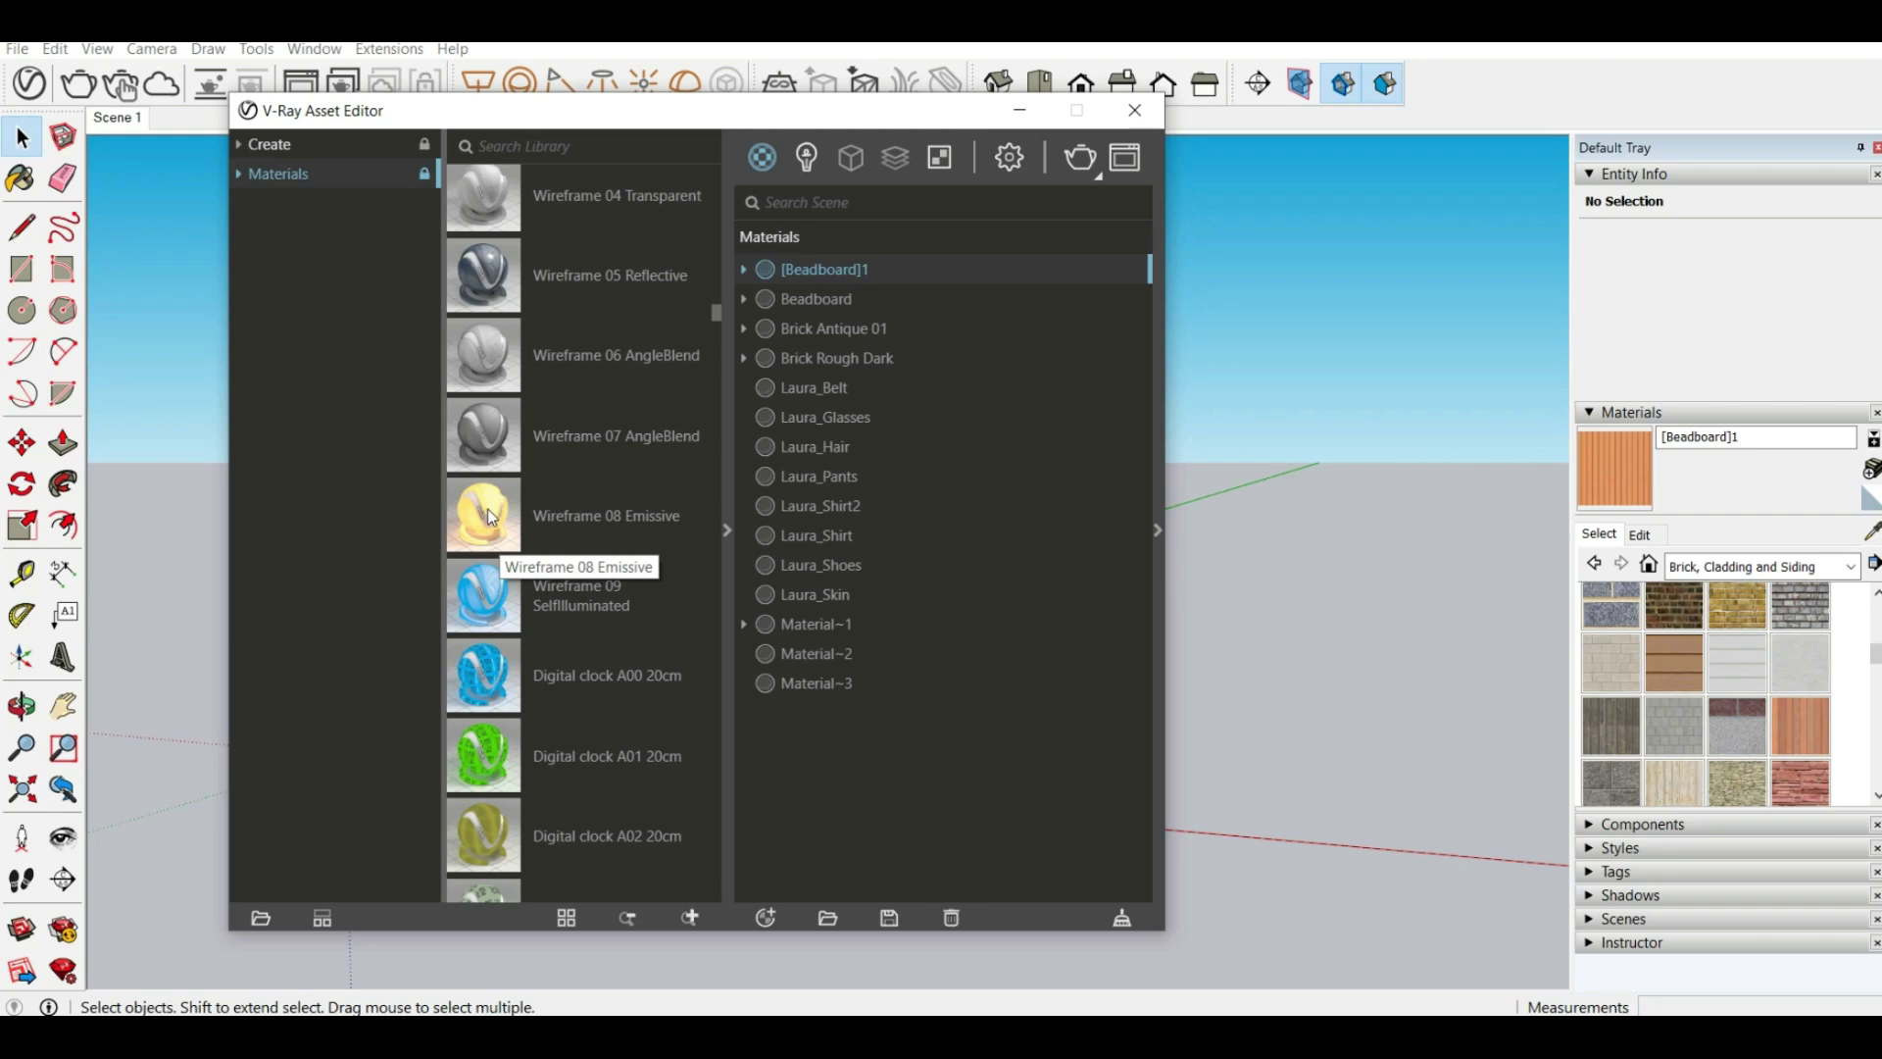
scroll(490, 516, down, 5)
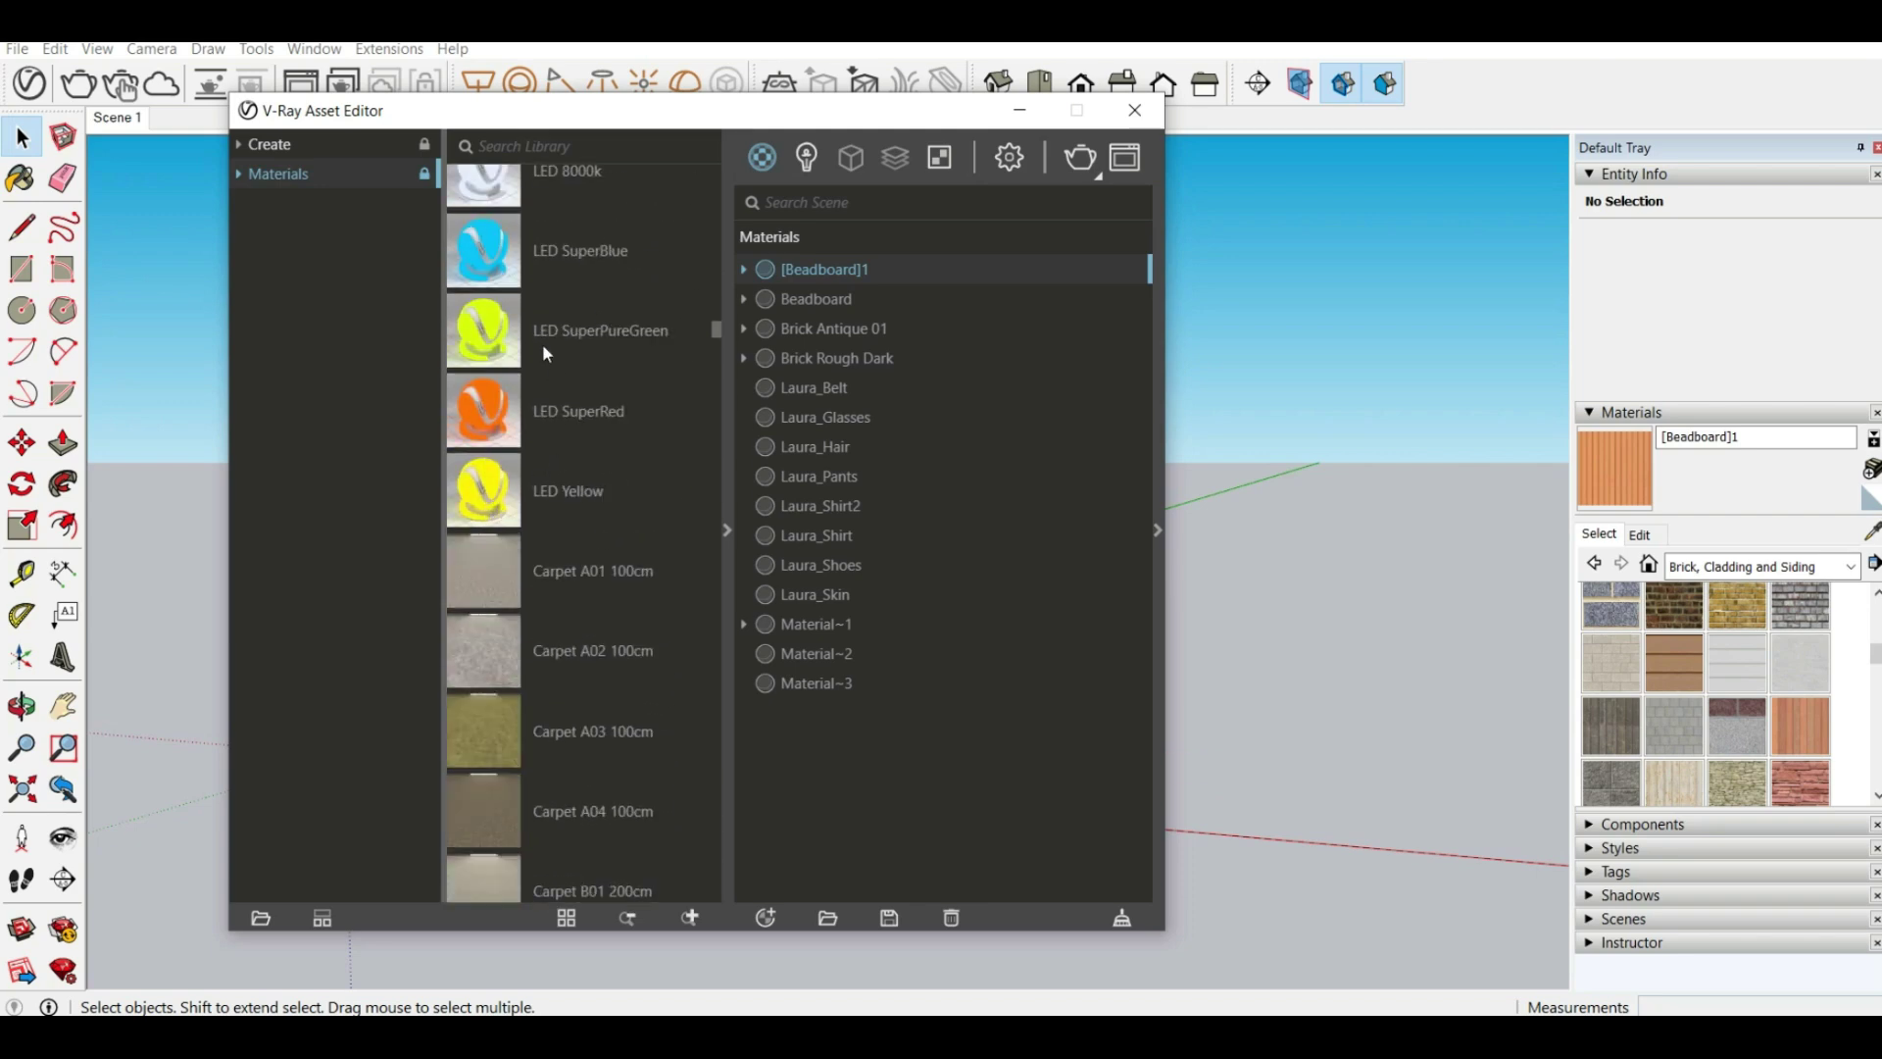
scroll(509, 328, down, 1)
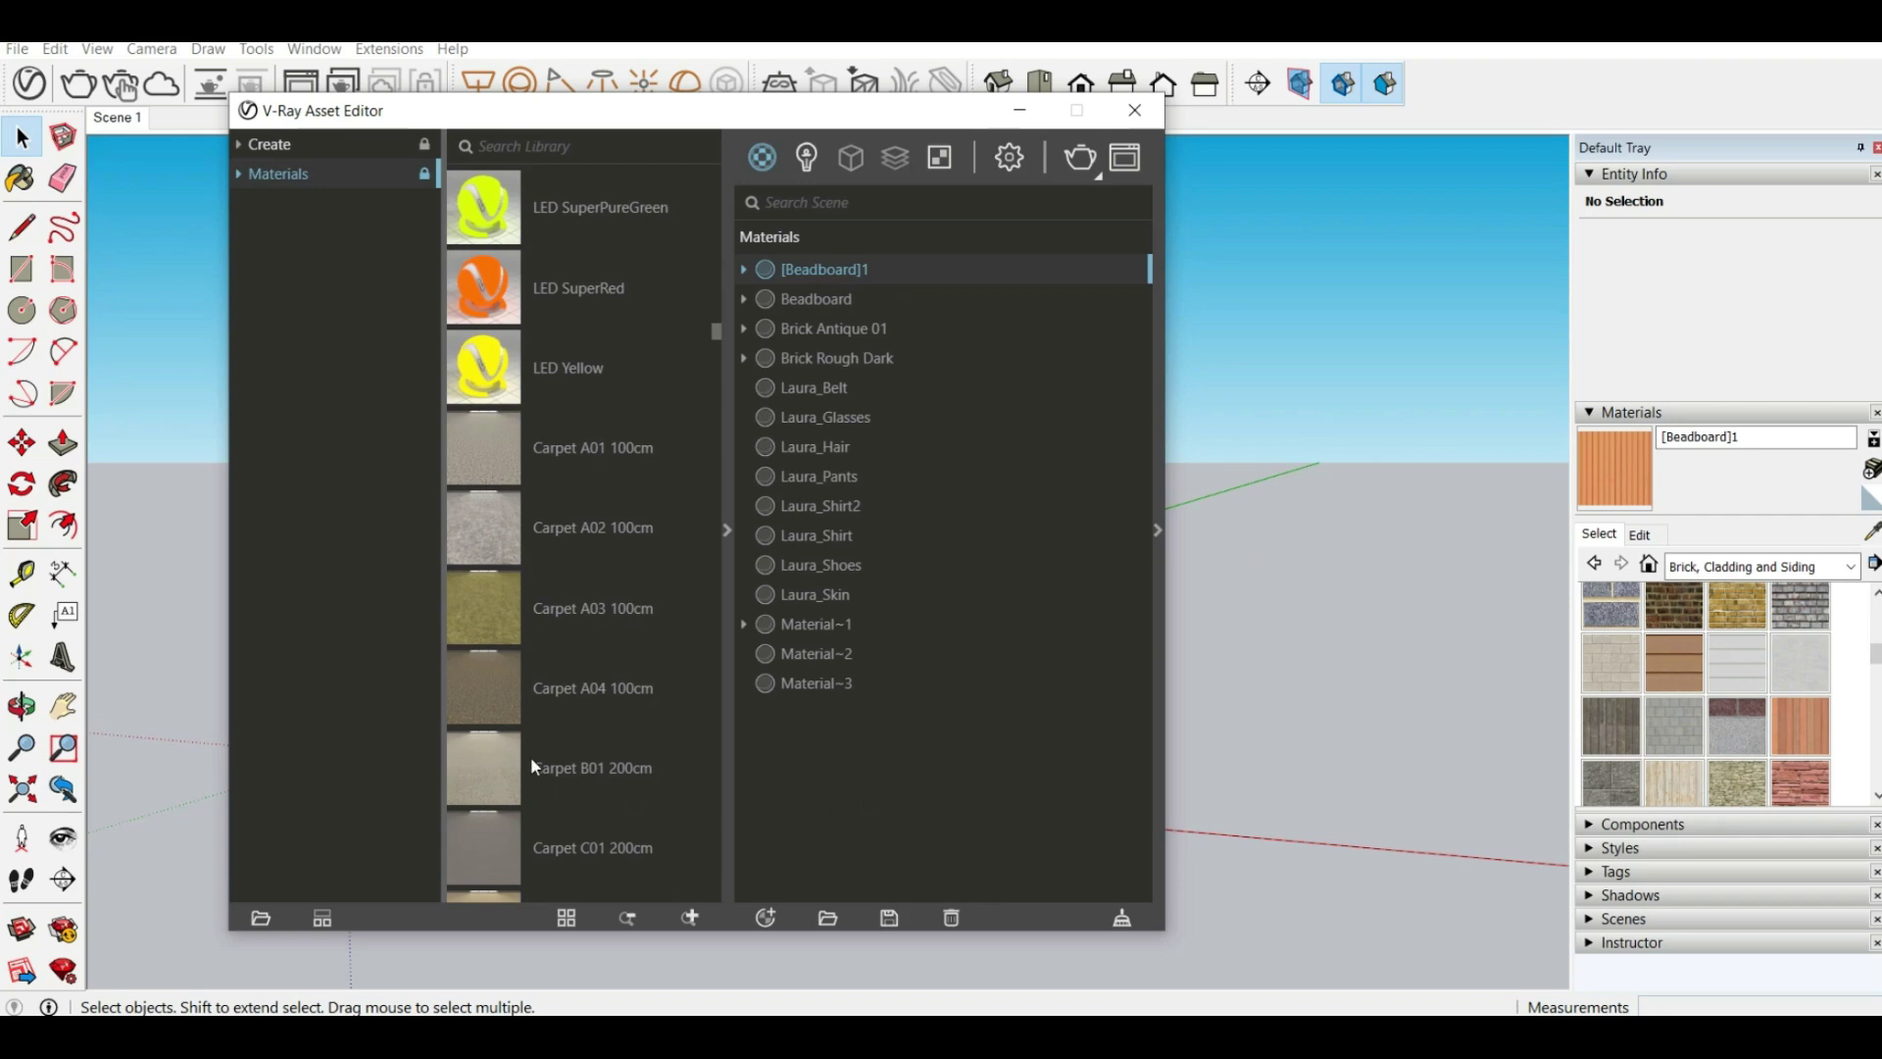
scroll(531, 766, down, 2)
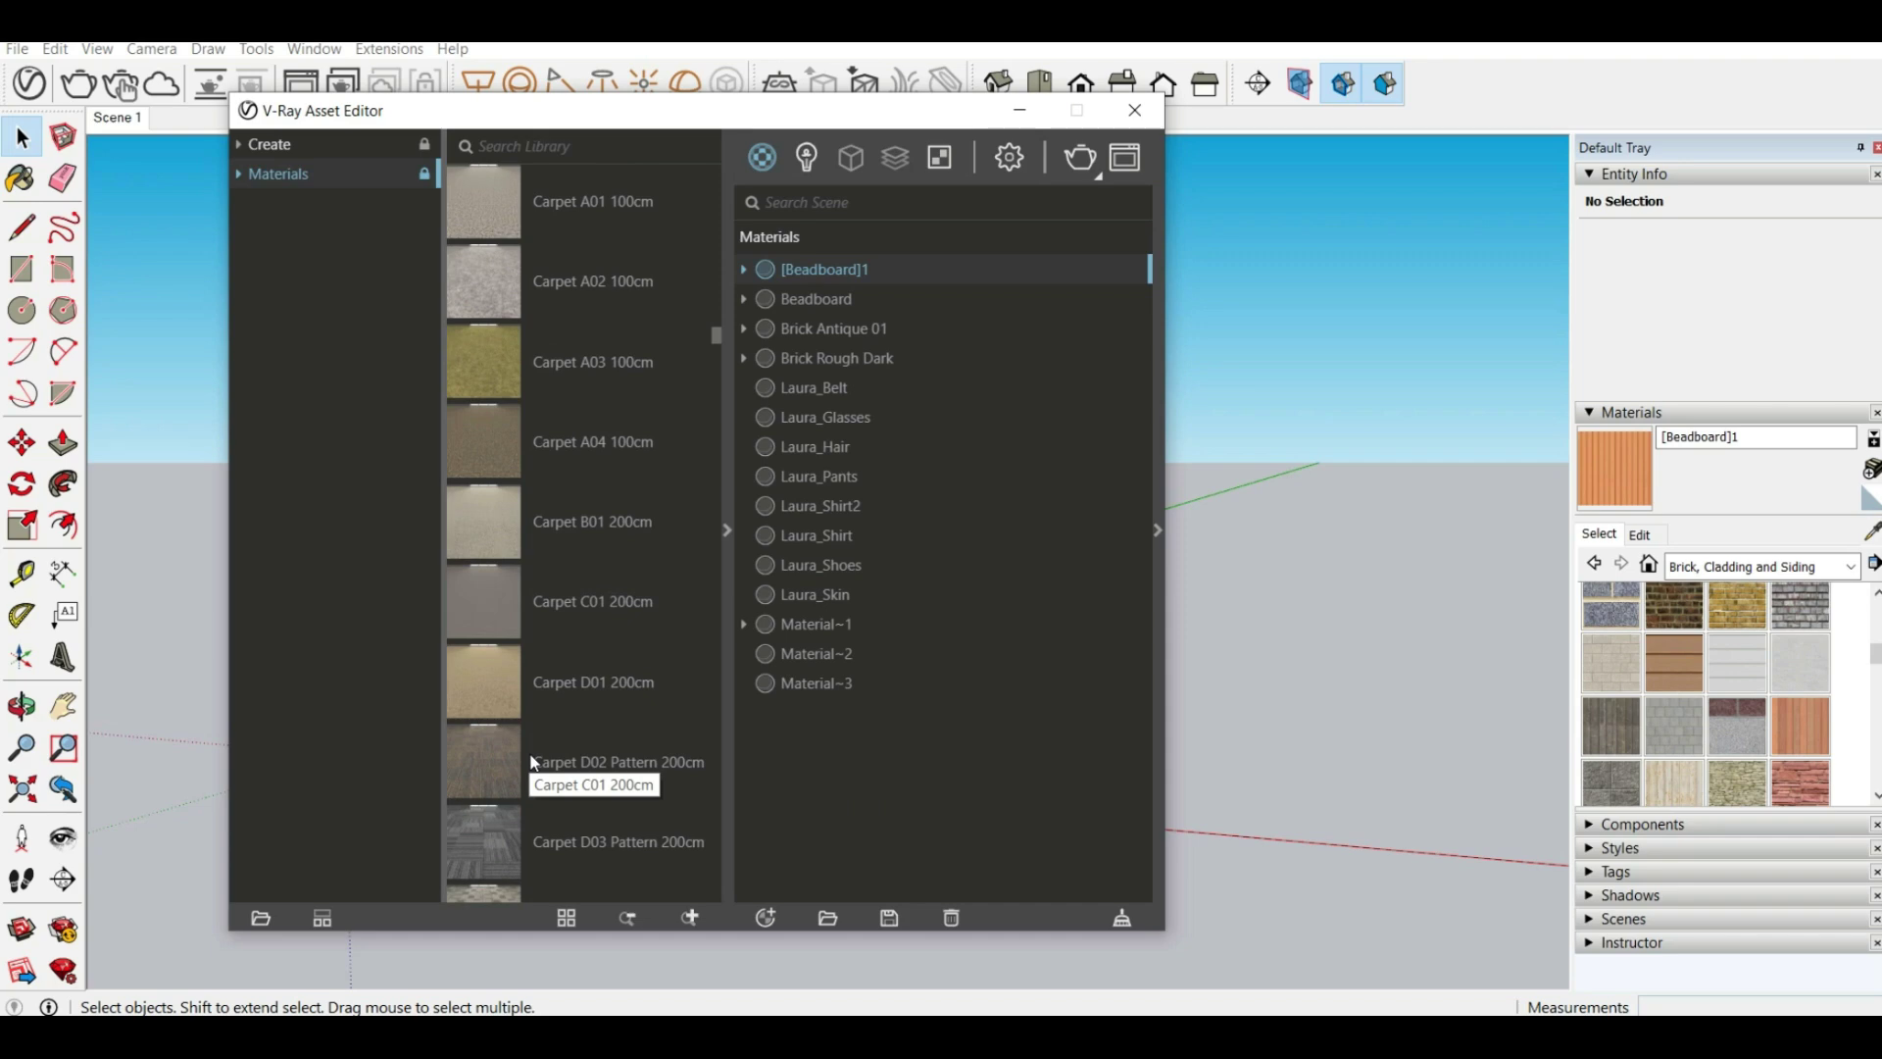
scroll(535, 761, down, 4)
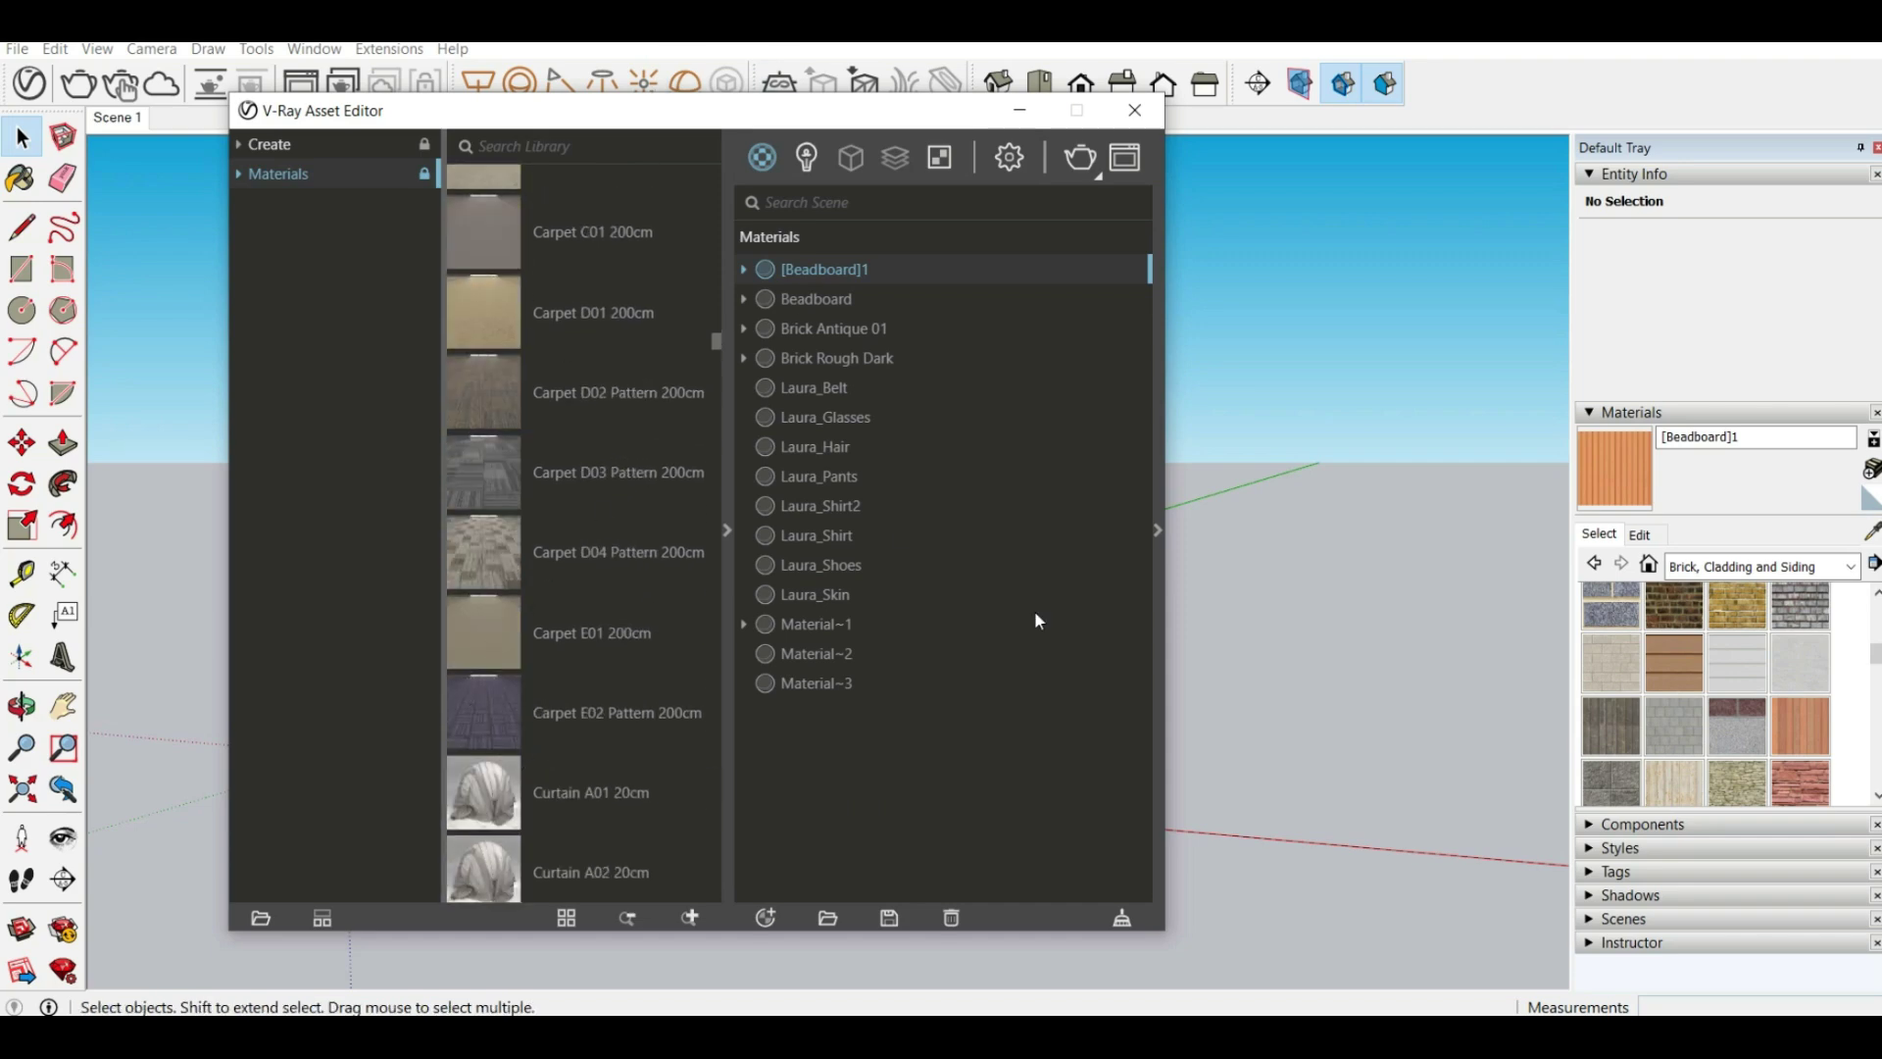
scroll(522, 738, down, 3)
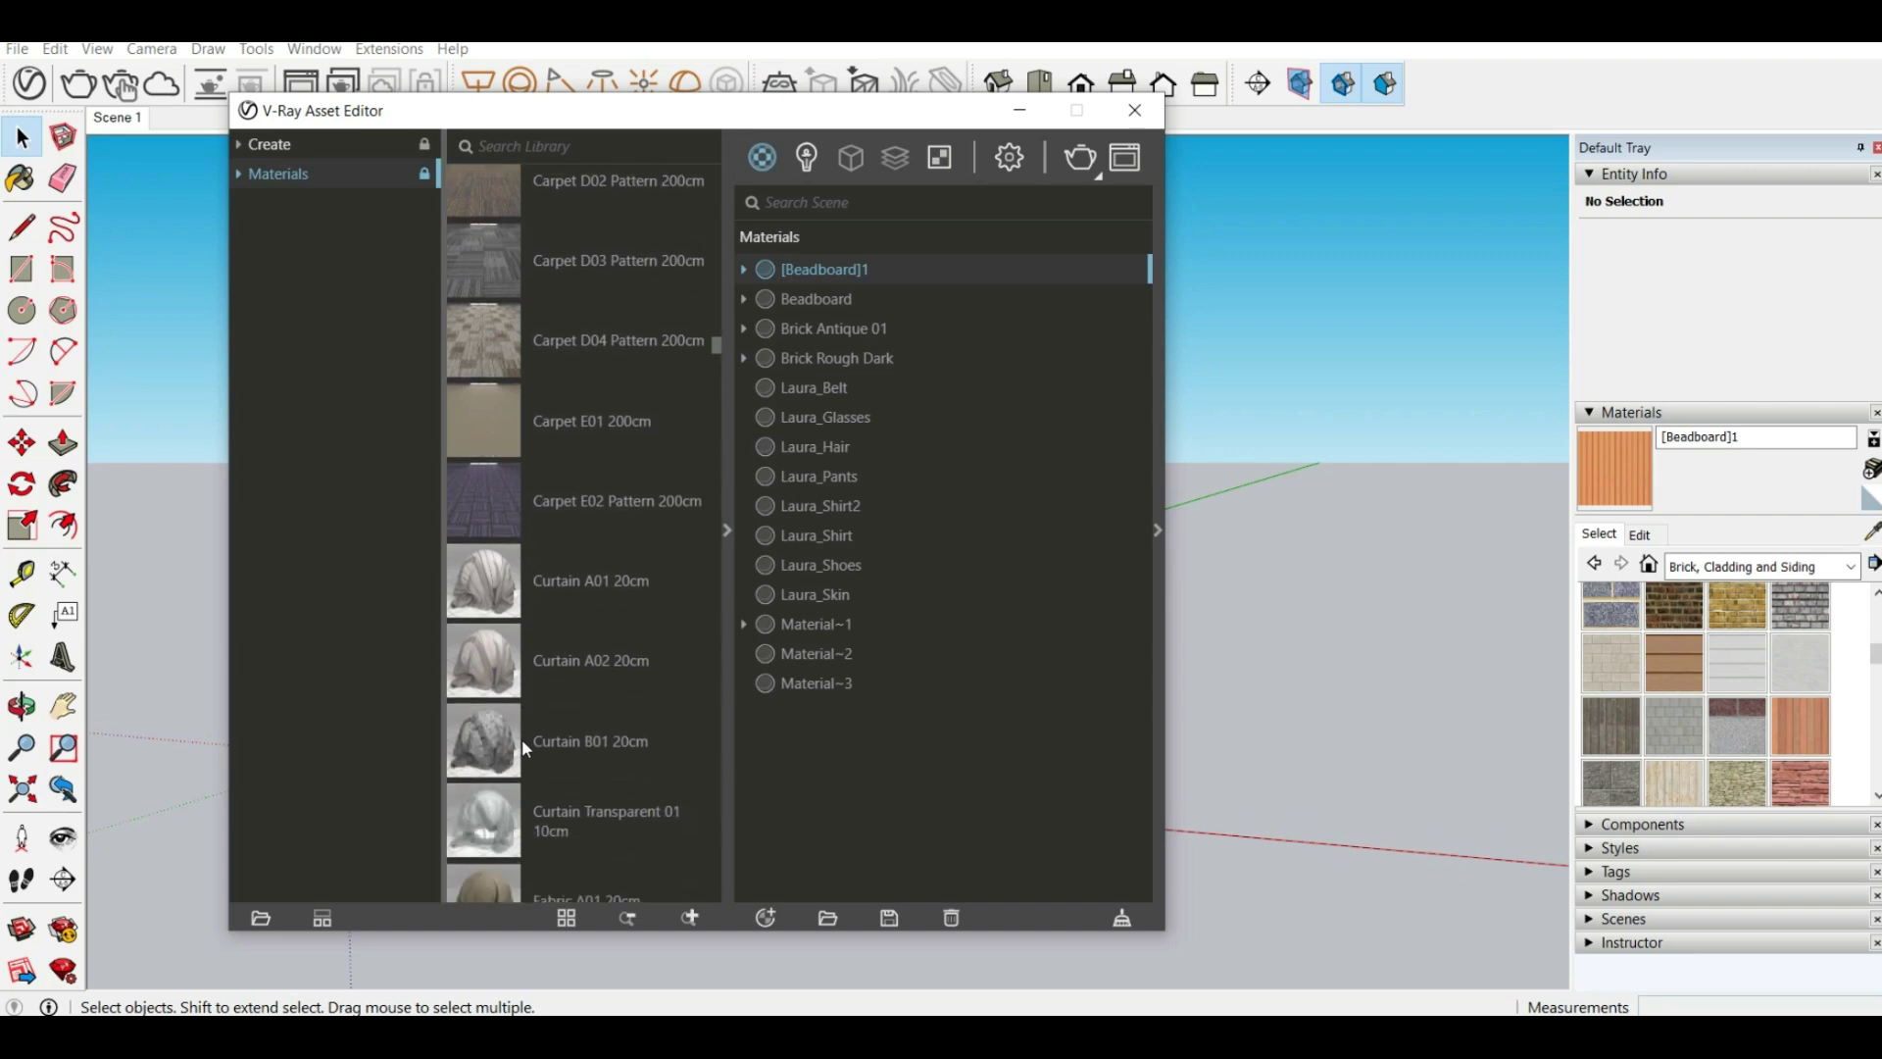
scroll(574, 688, down, 15)
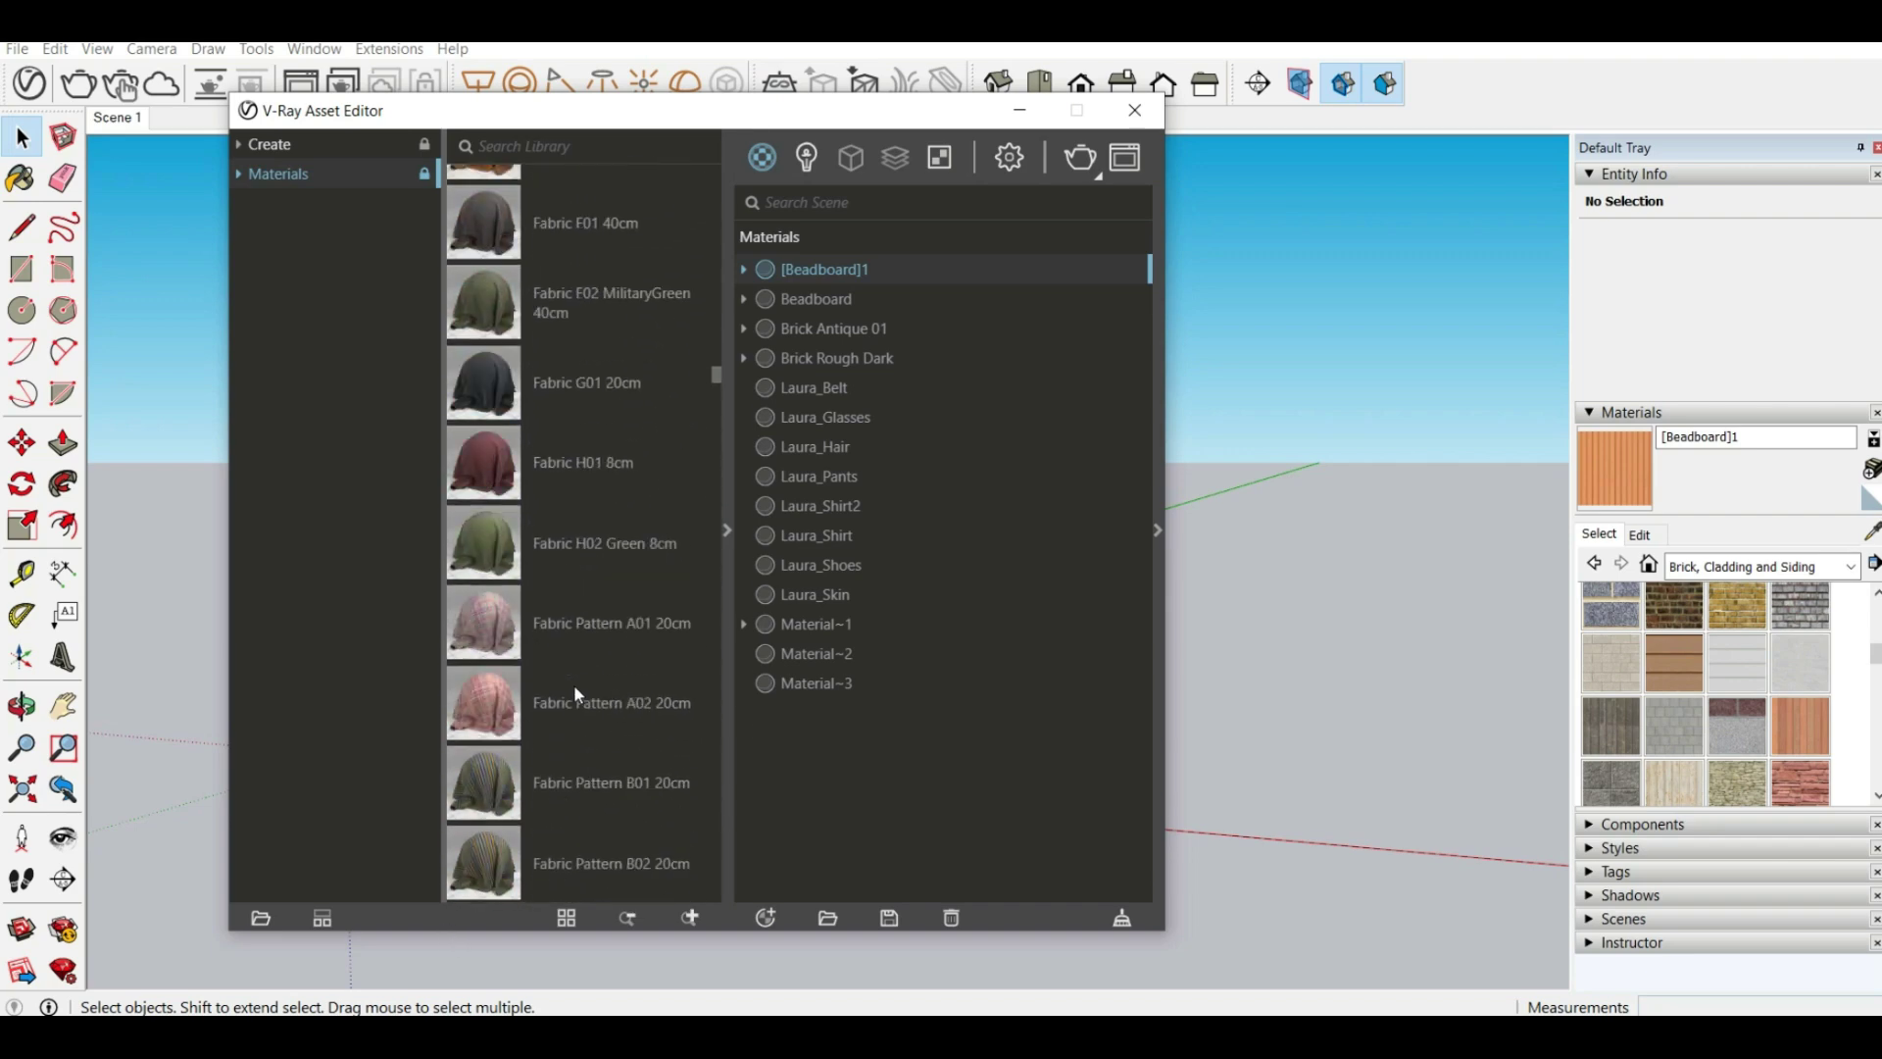
scroll(575, 688, down, 15)
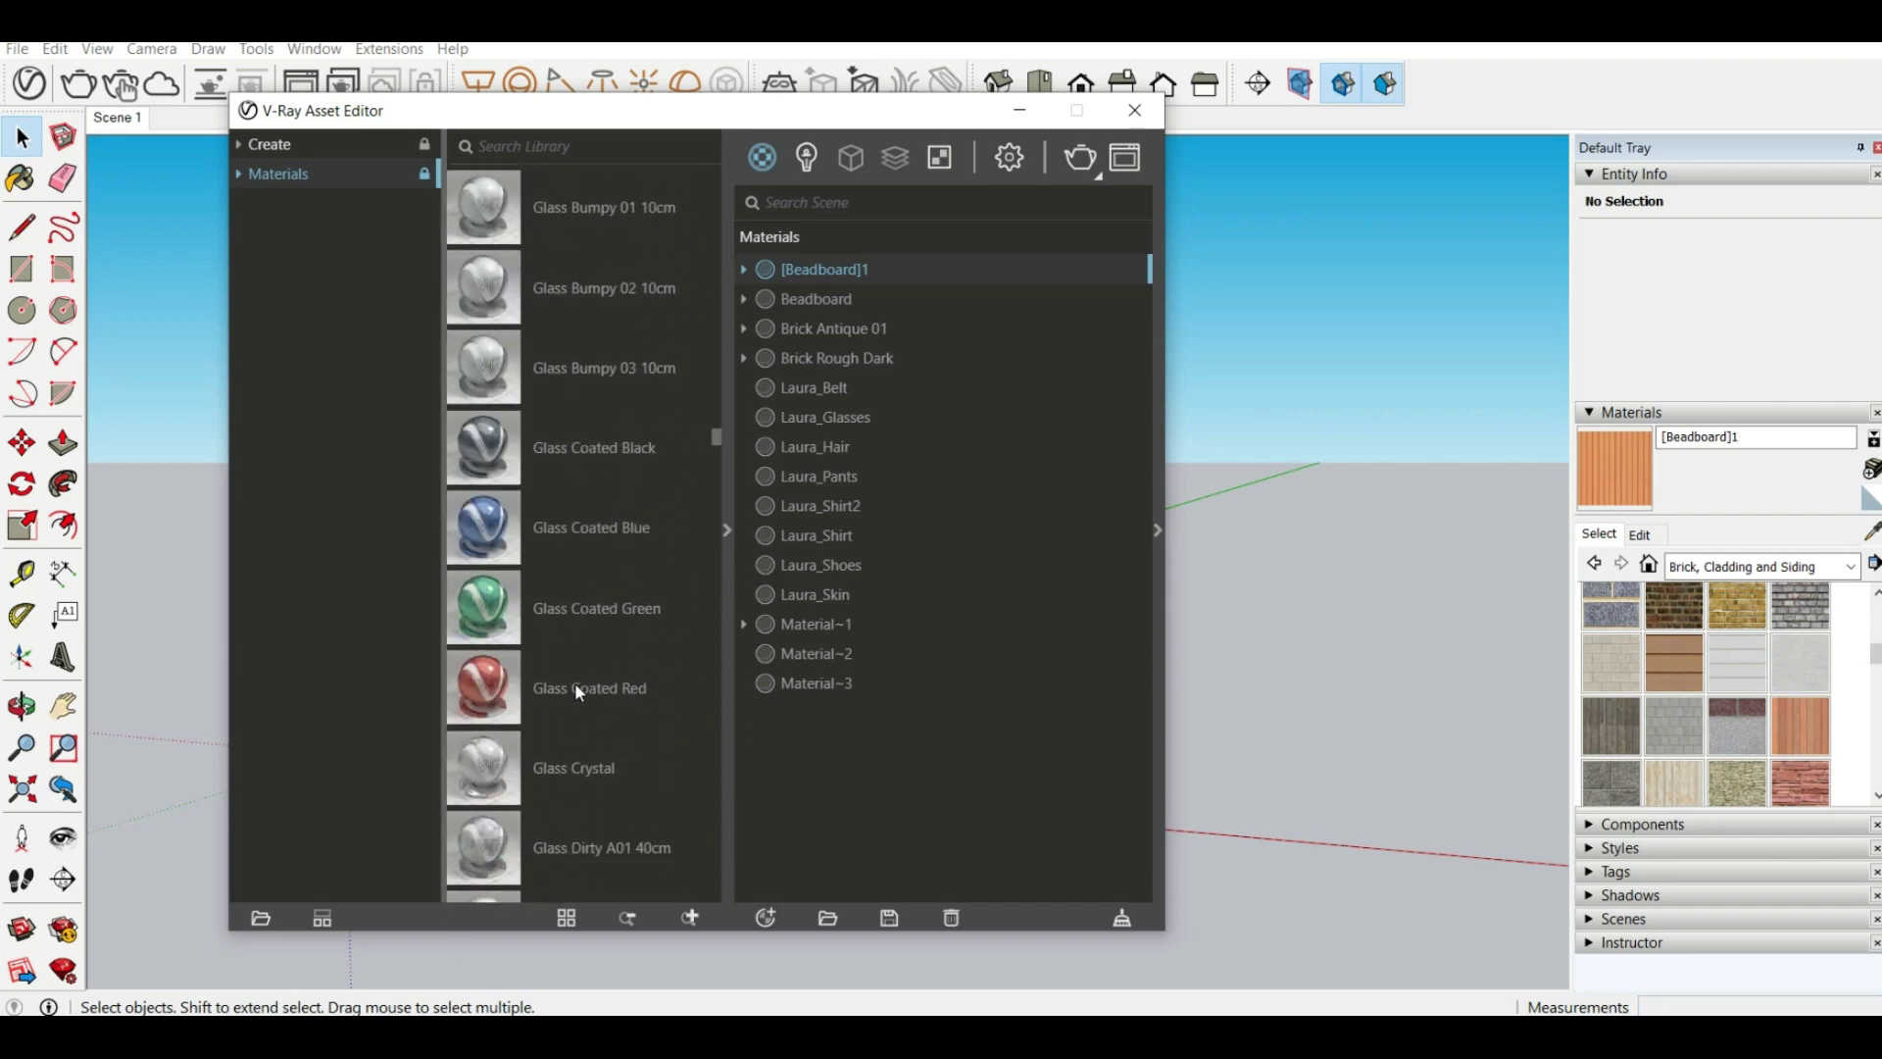
scroll(576, 692, down, 15)
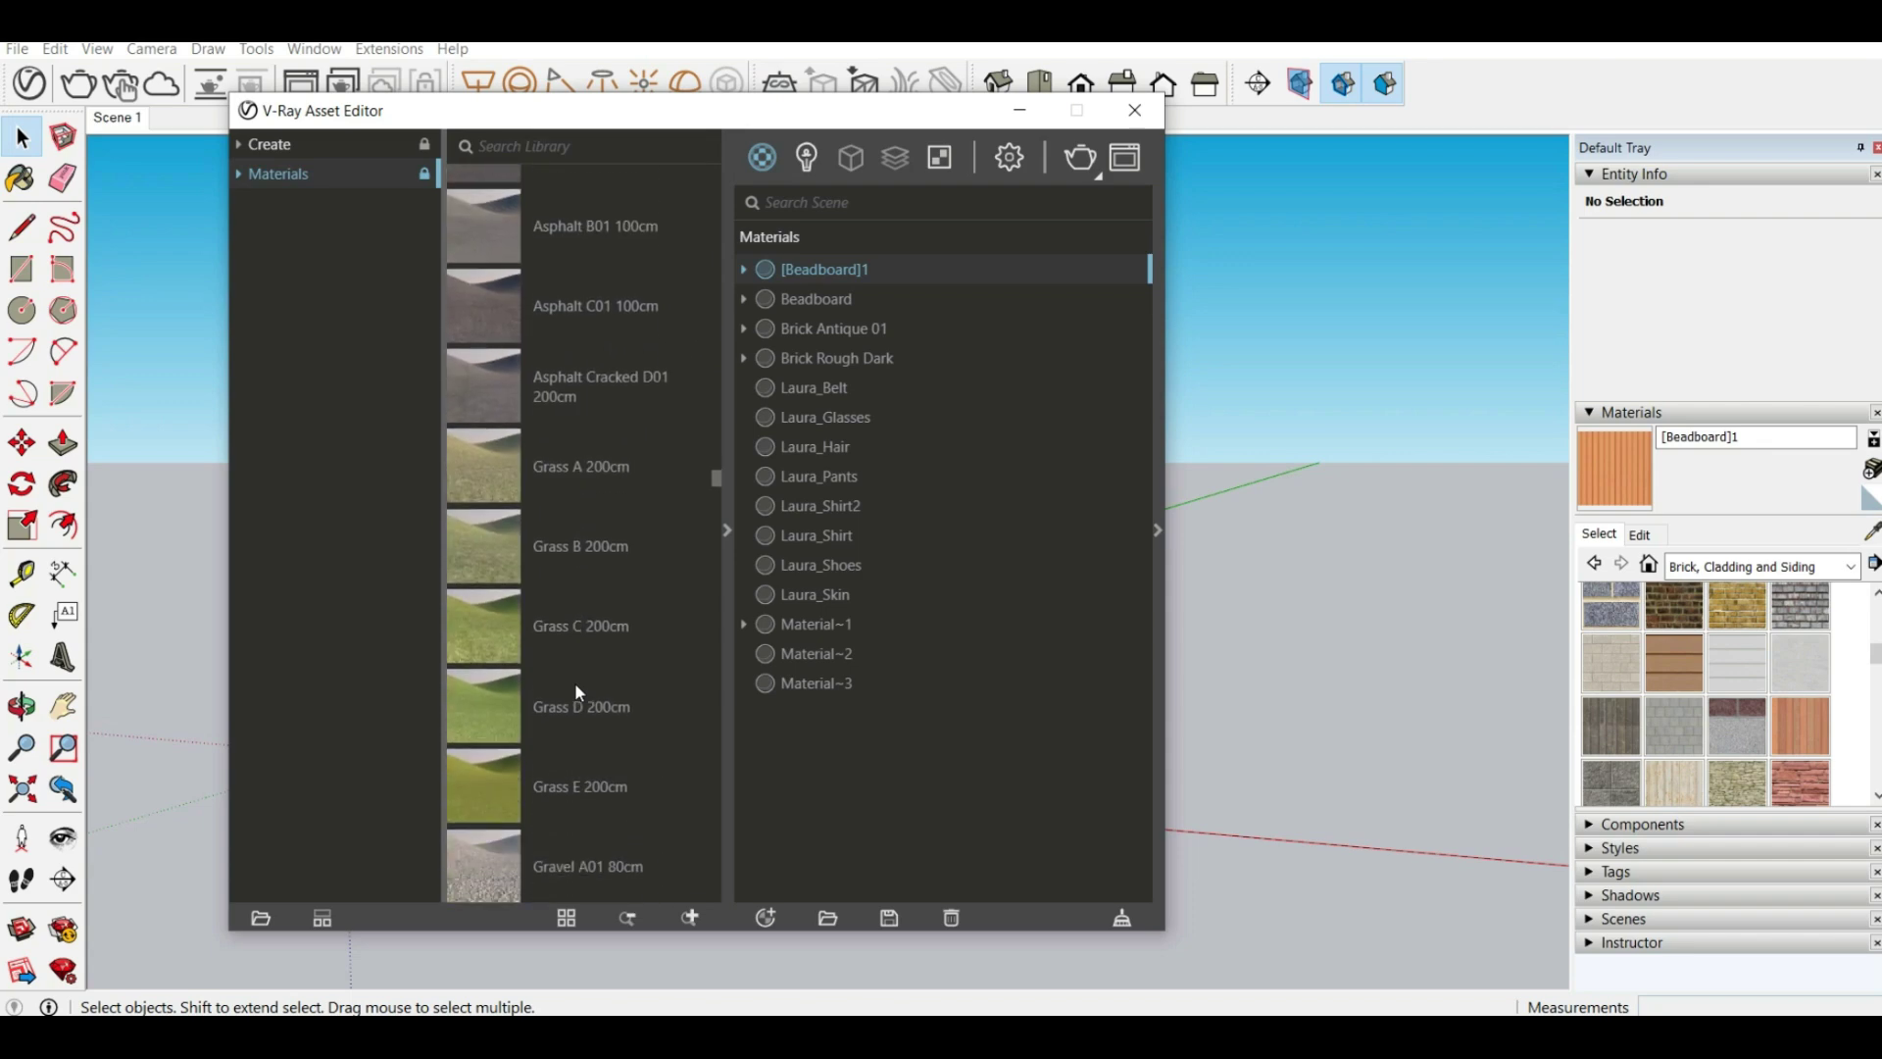
scroll(577, 691, down, 15)
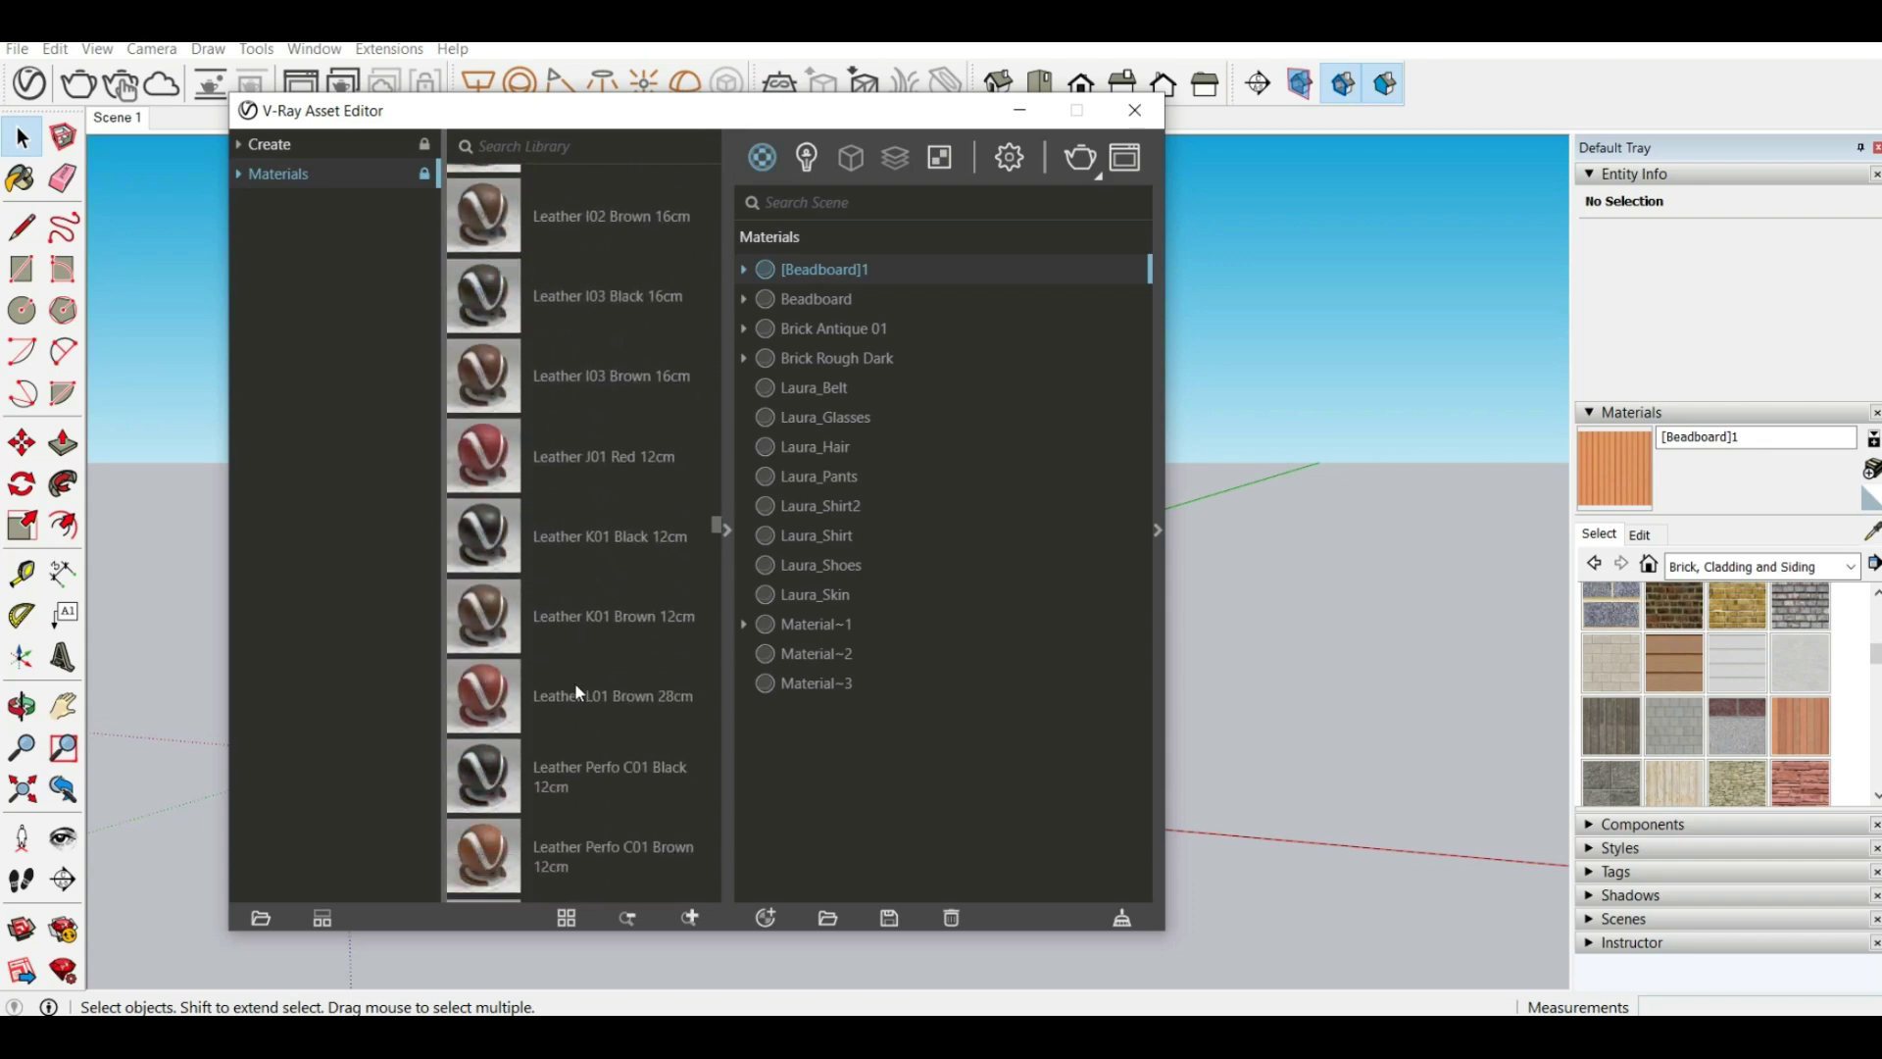
scroll(576, 690, up, 15)
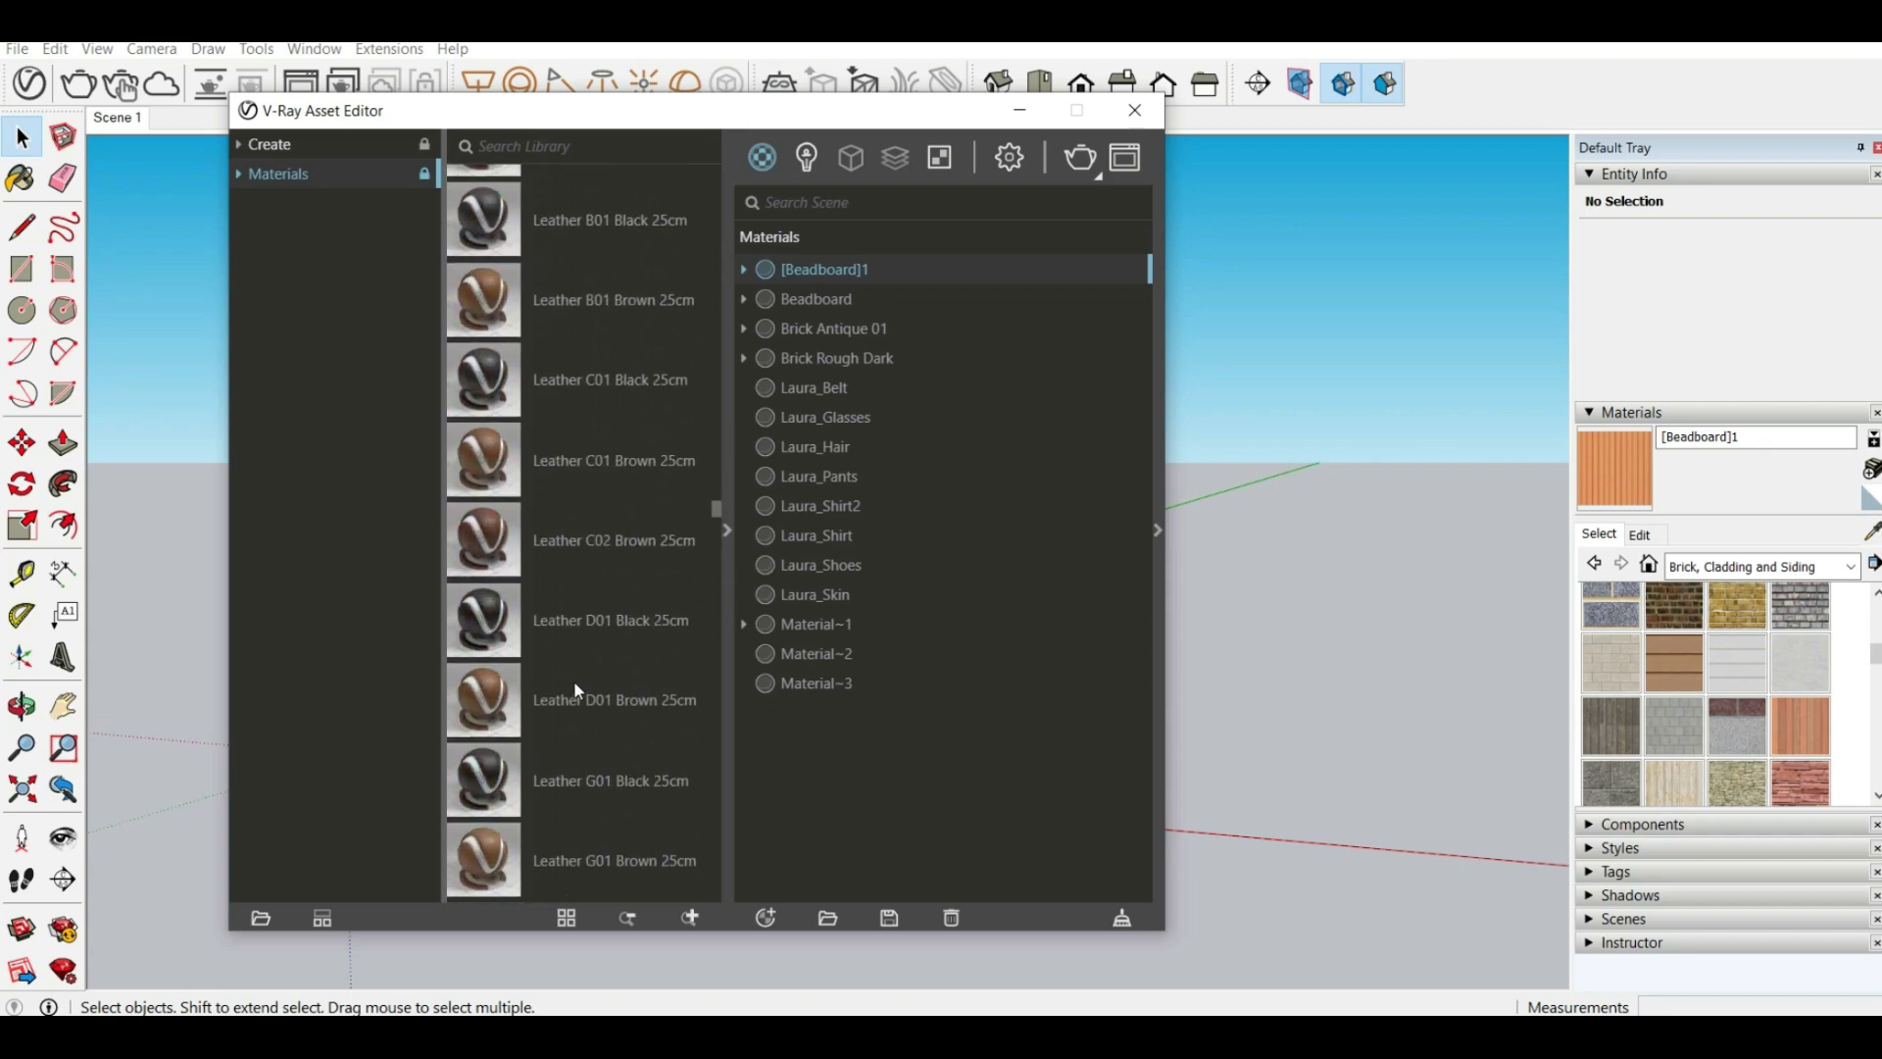
scroll(591, 667, up, 15)
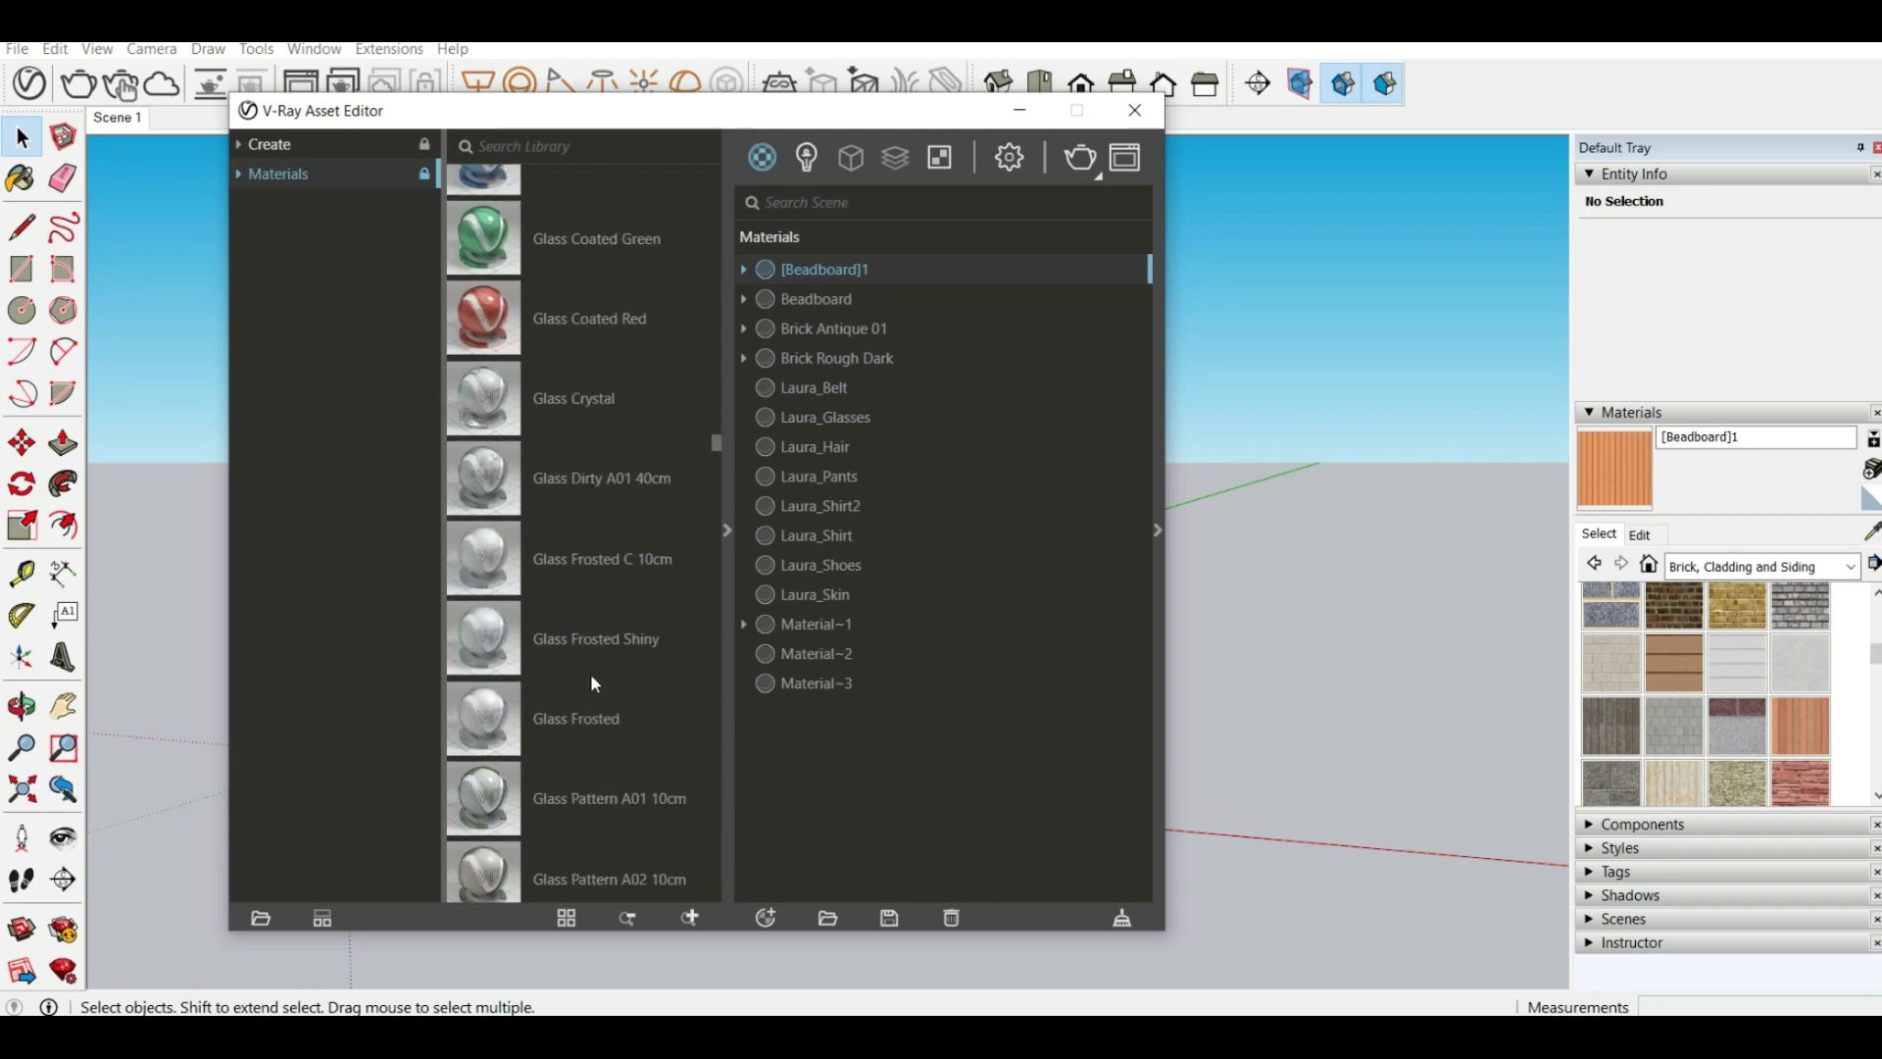
List the scene's lights with the preset library hidden, and display the SunLight's parameters
click(806, 156)
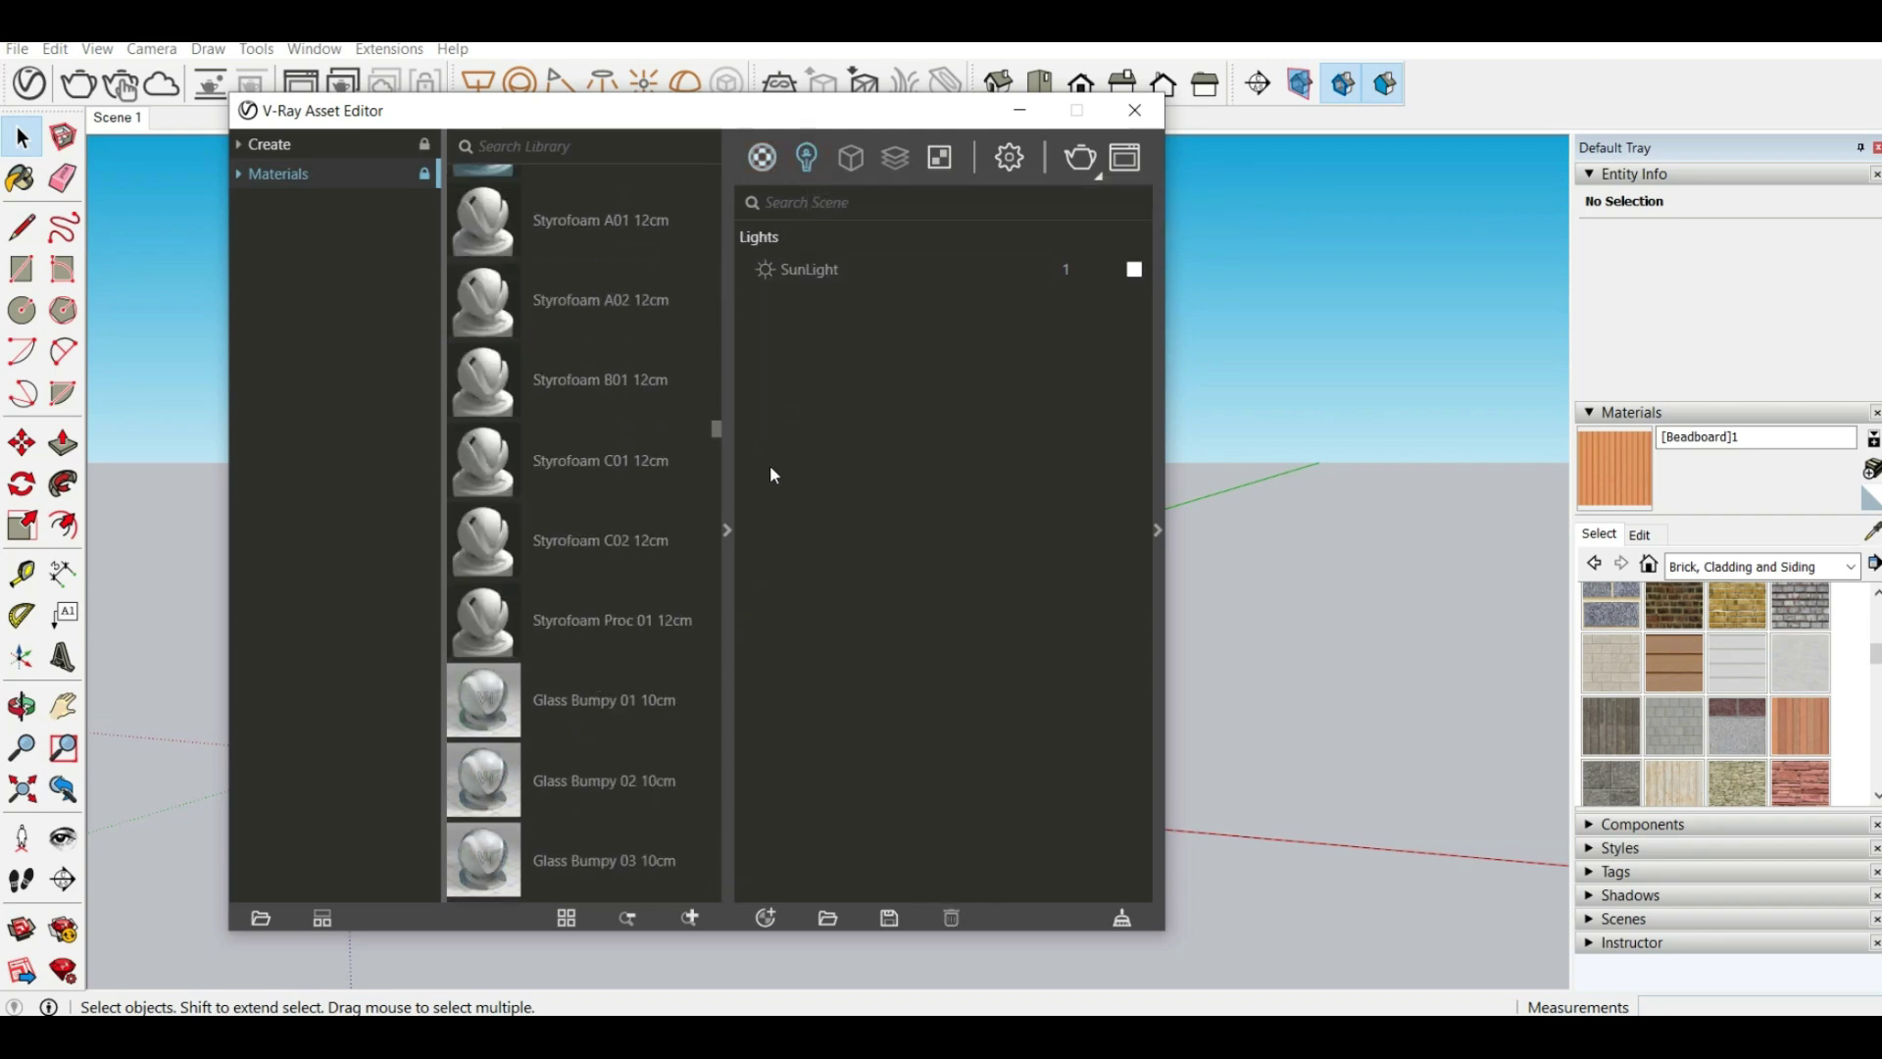
click(725, 530)
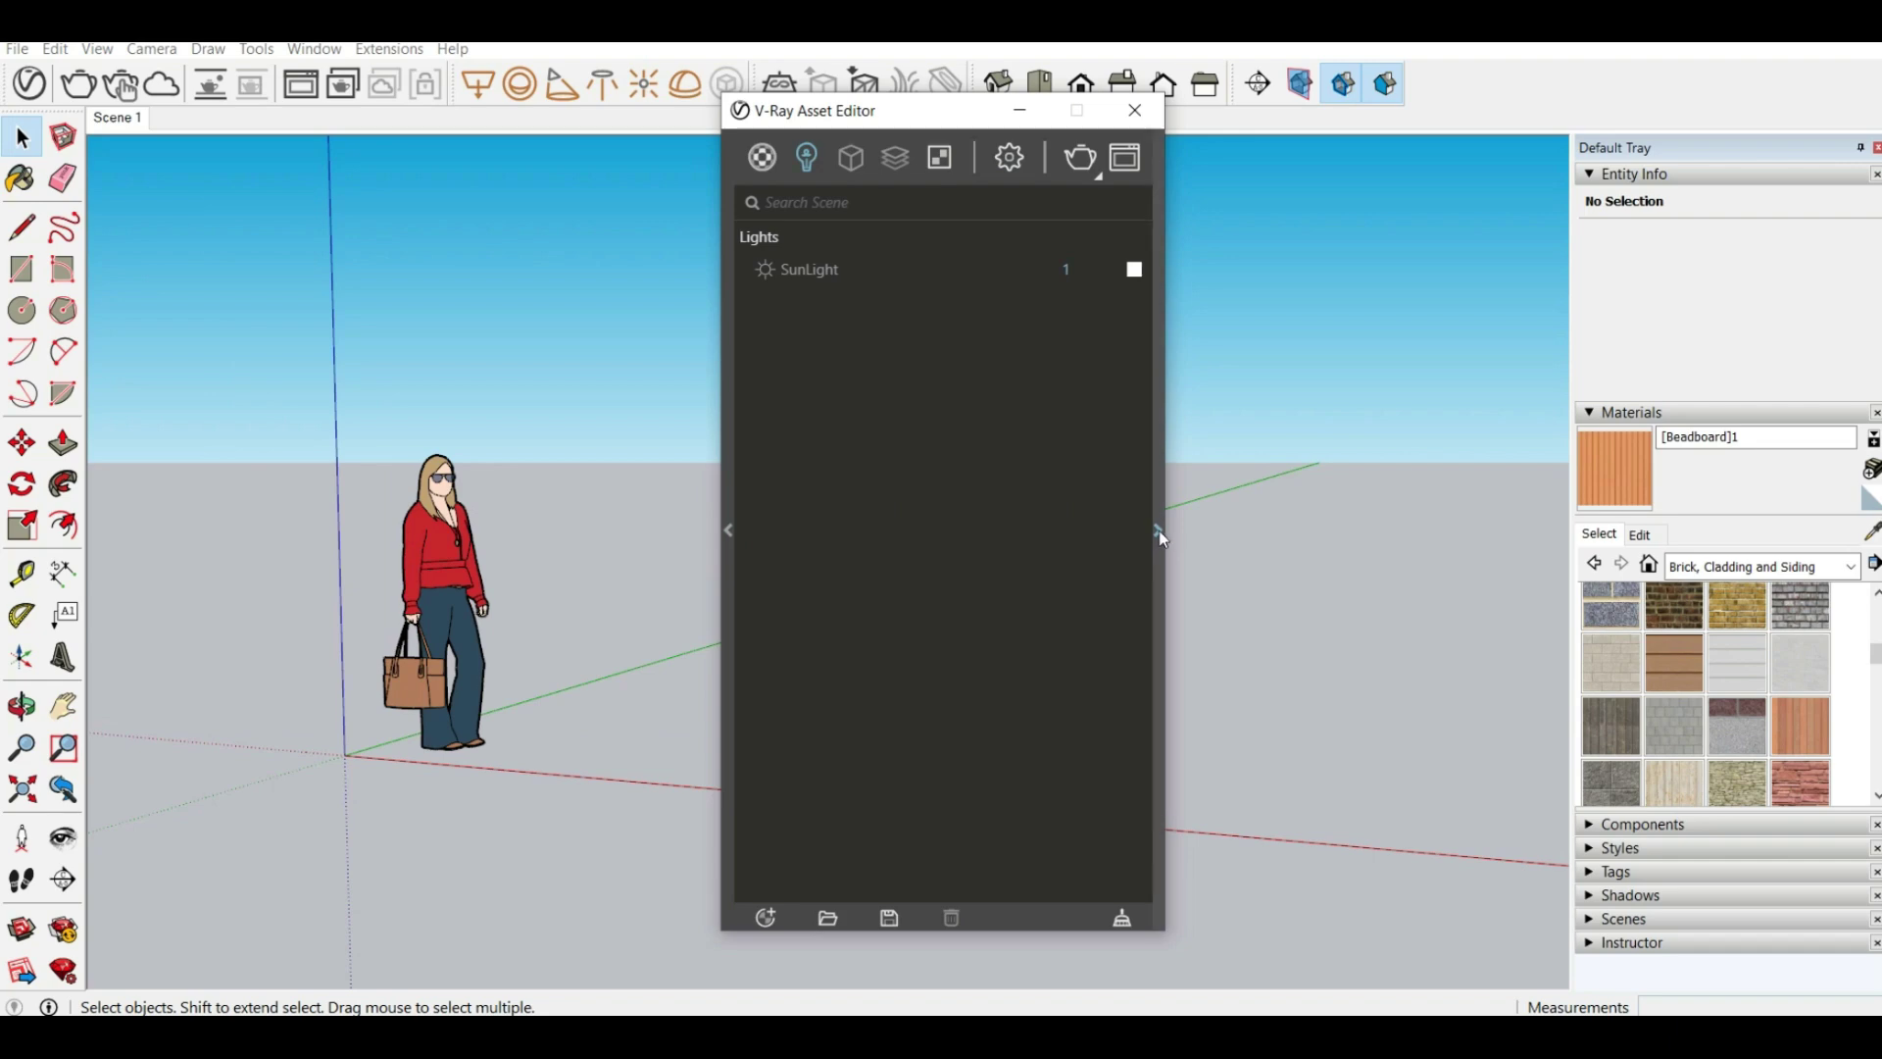
click(1158, 530)
drag(1227, 112, 843, 136)
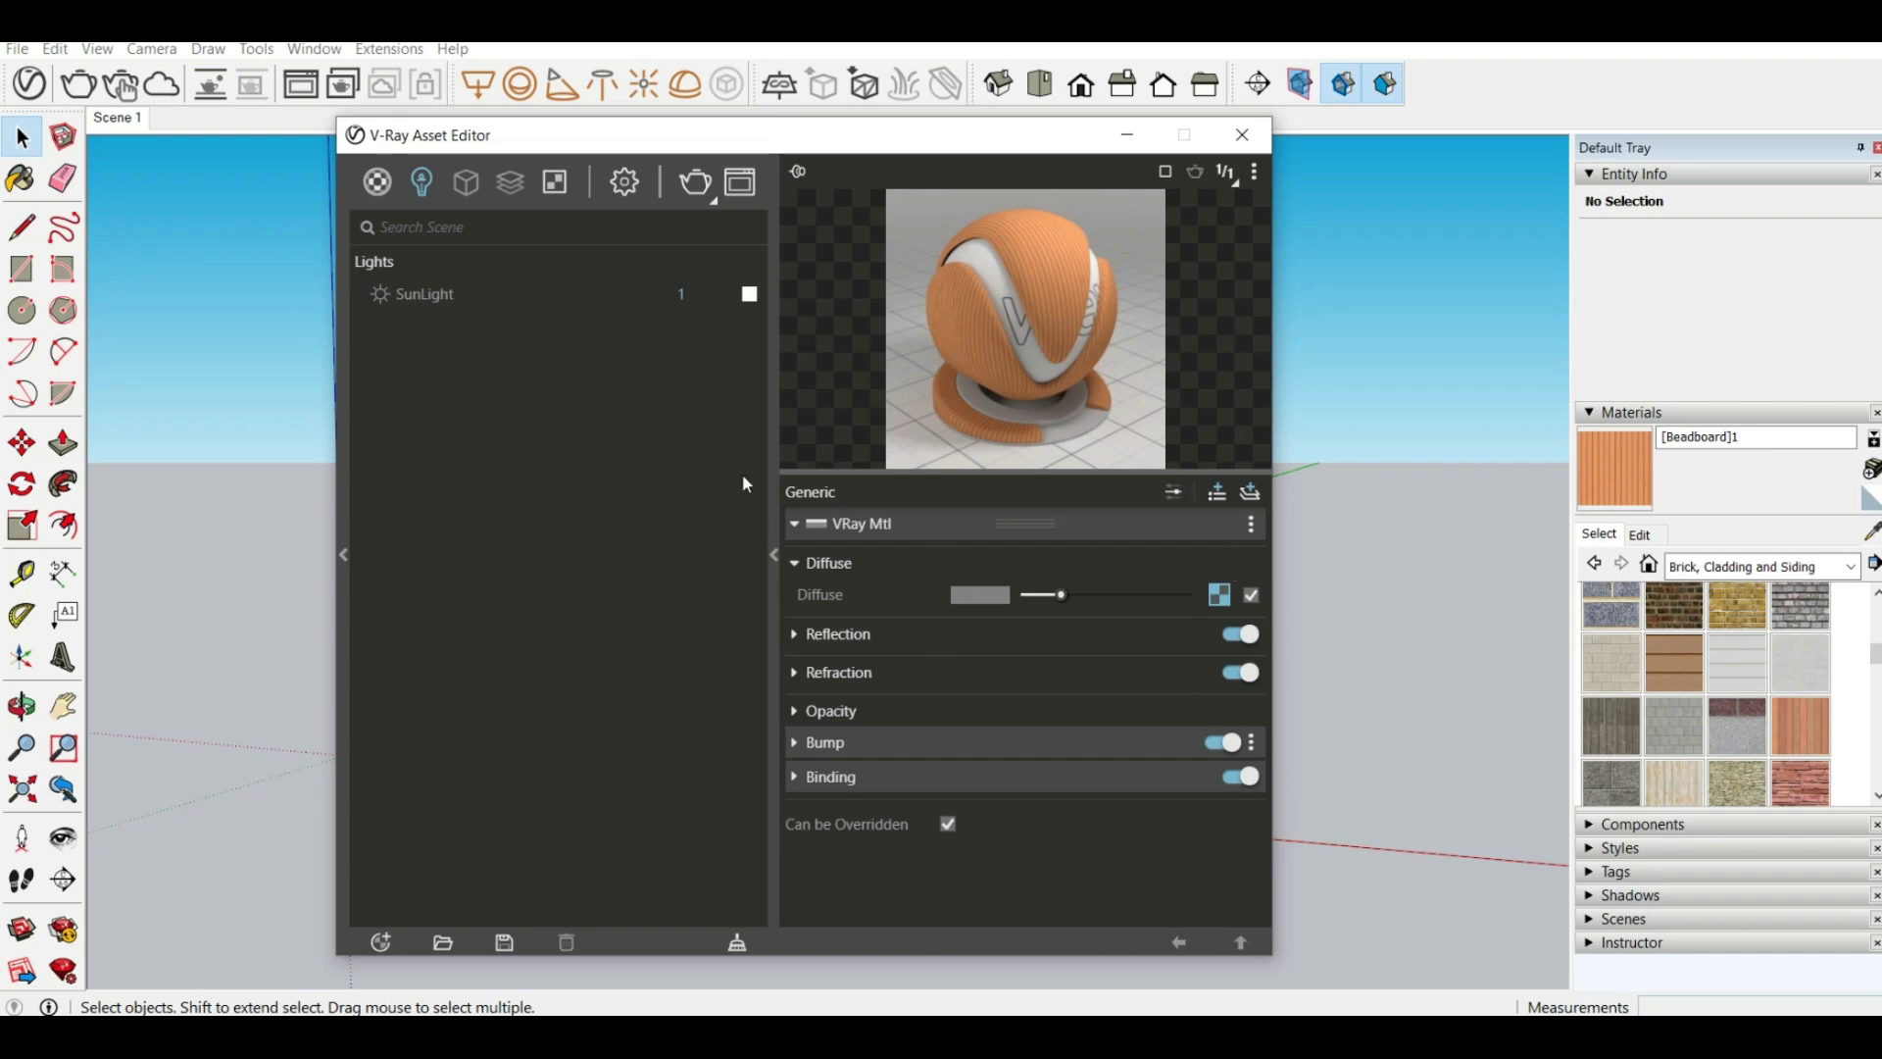
click(443, 300)
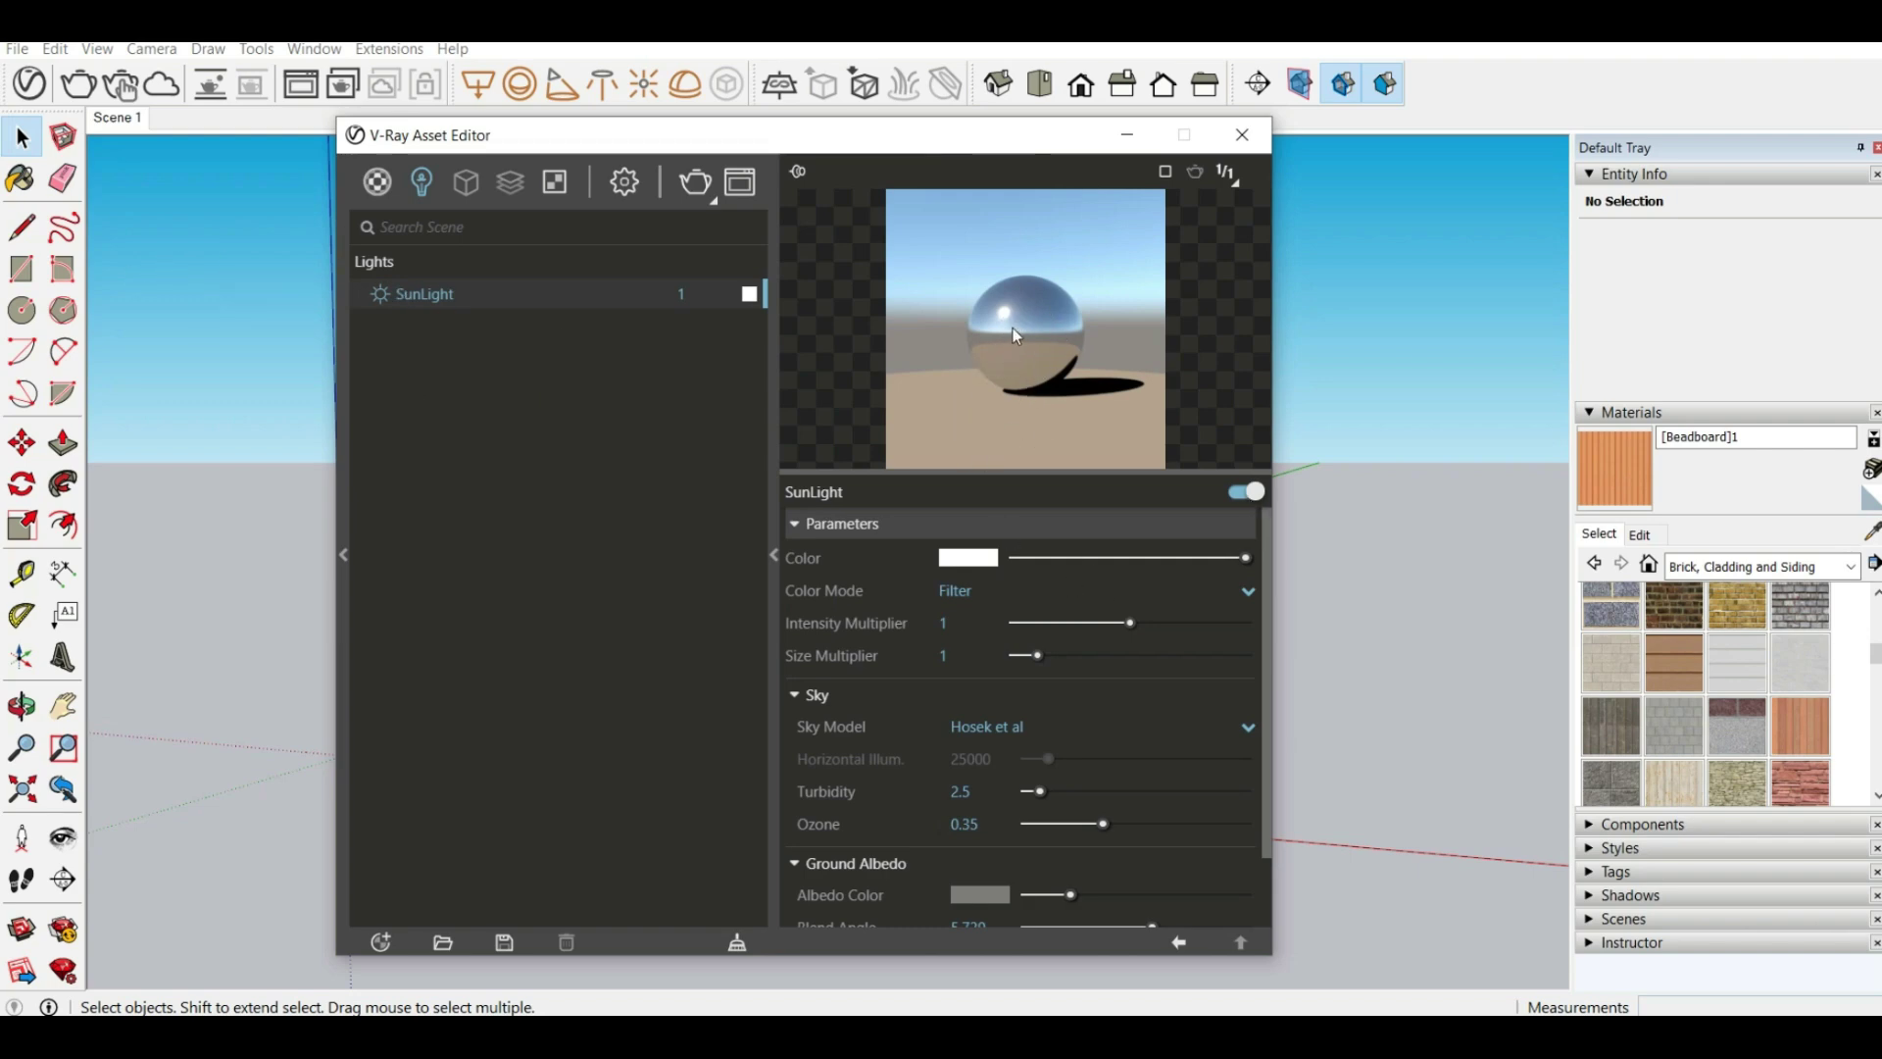
Change the SunLight's color to the saved pale orange swatch with RGB 1, 0.881, 0.648
click(750, 296)
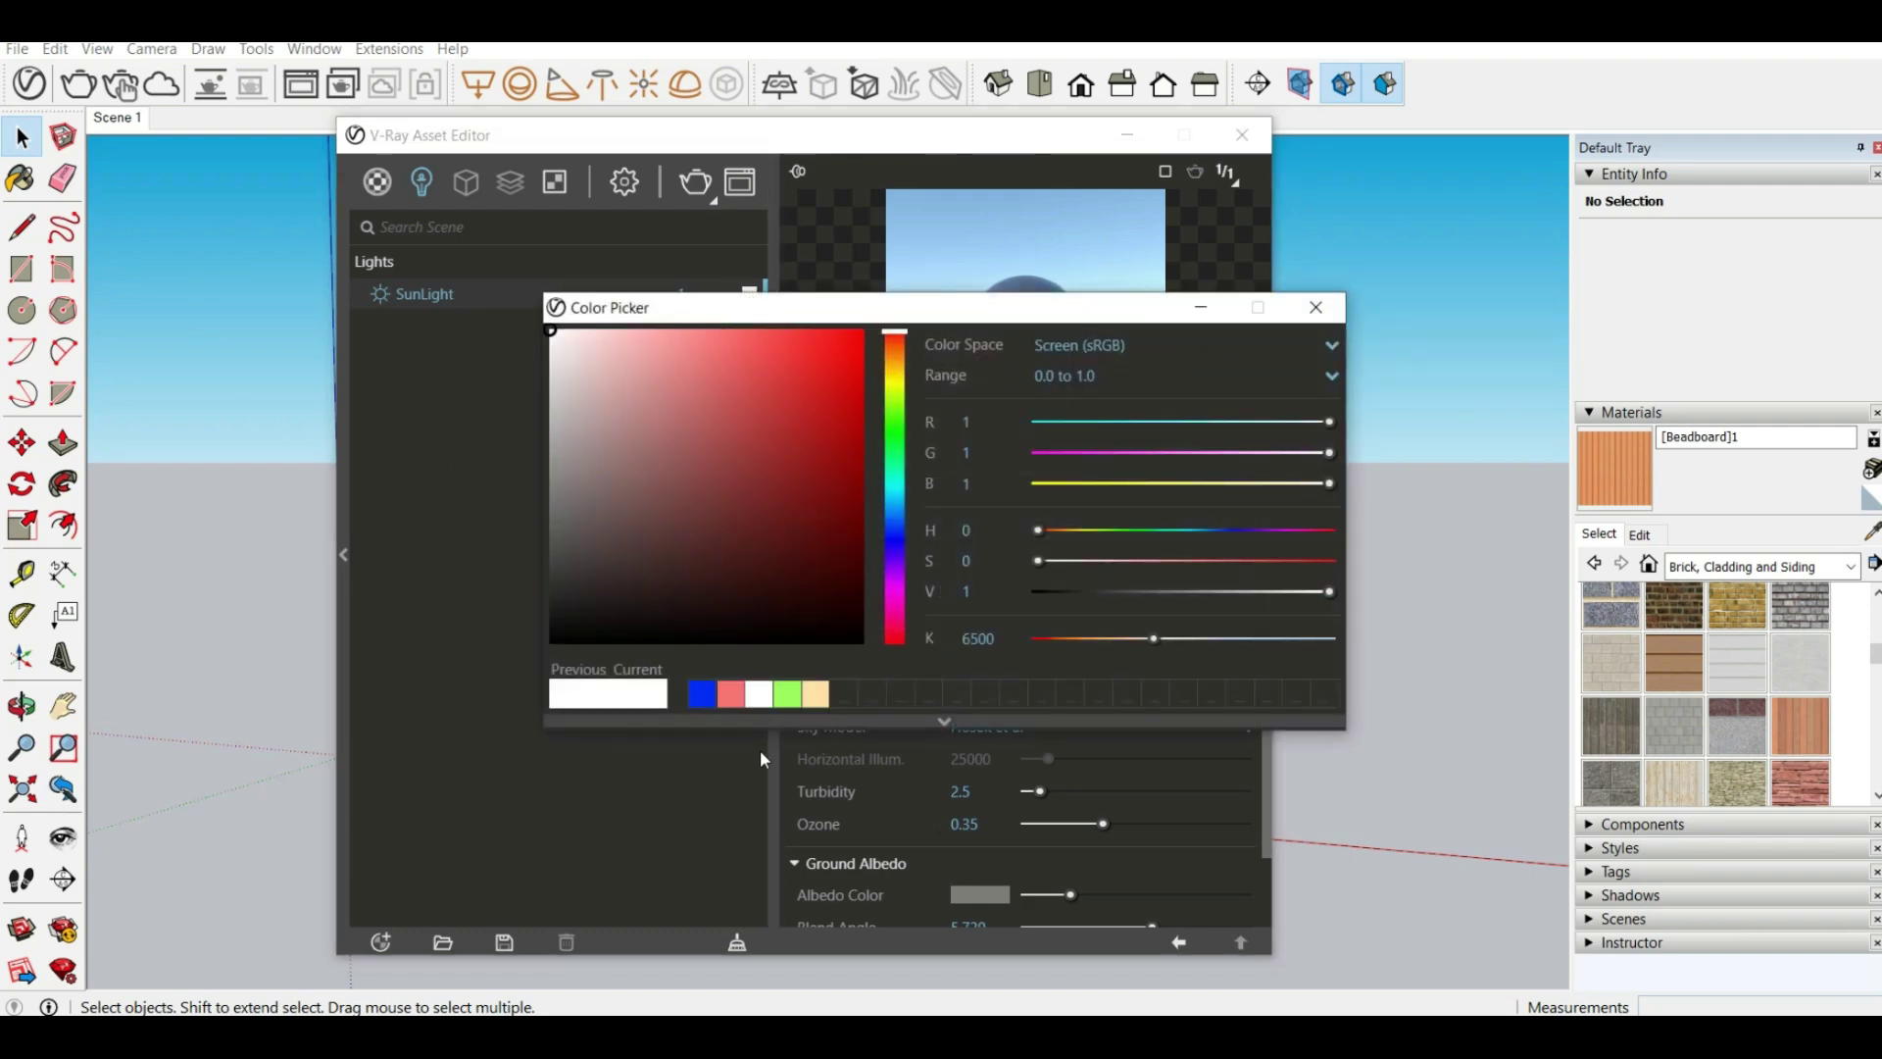
click(818, 702)
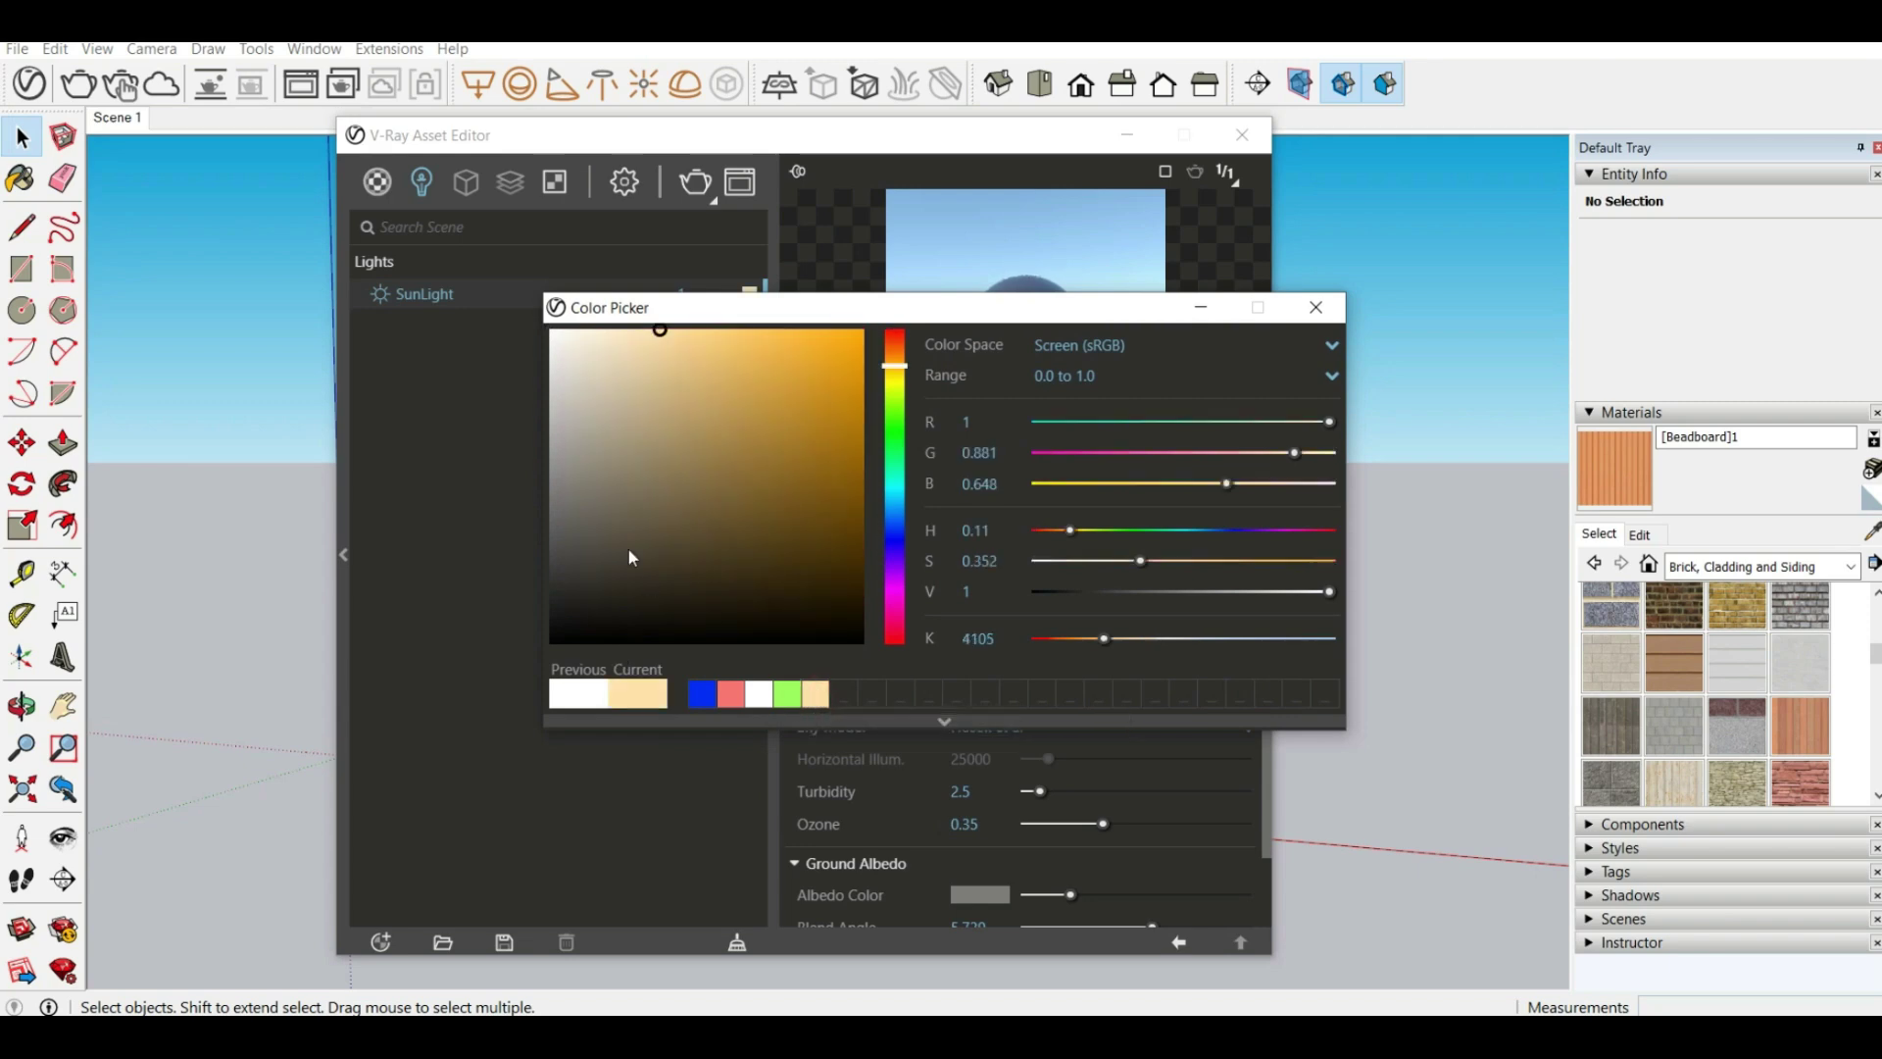
click(1315, 307)
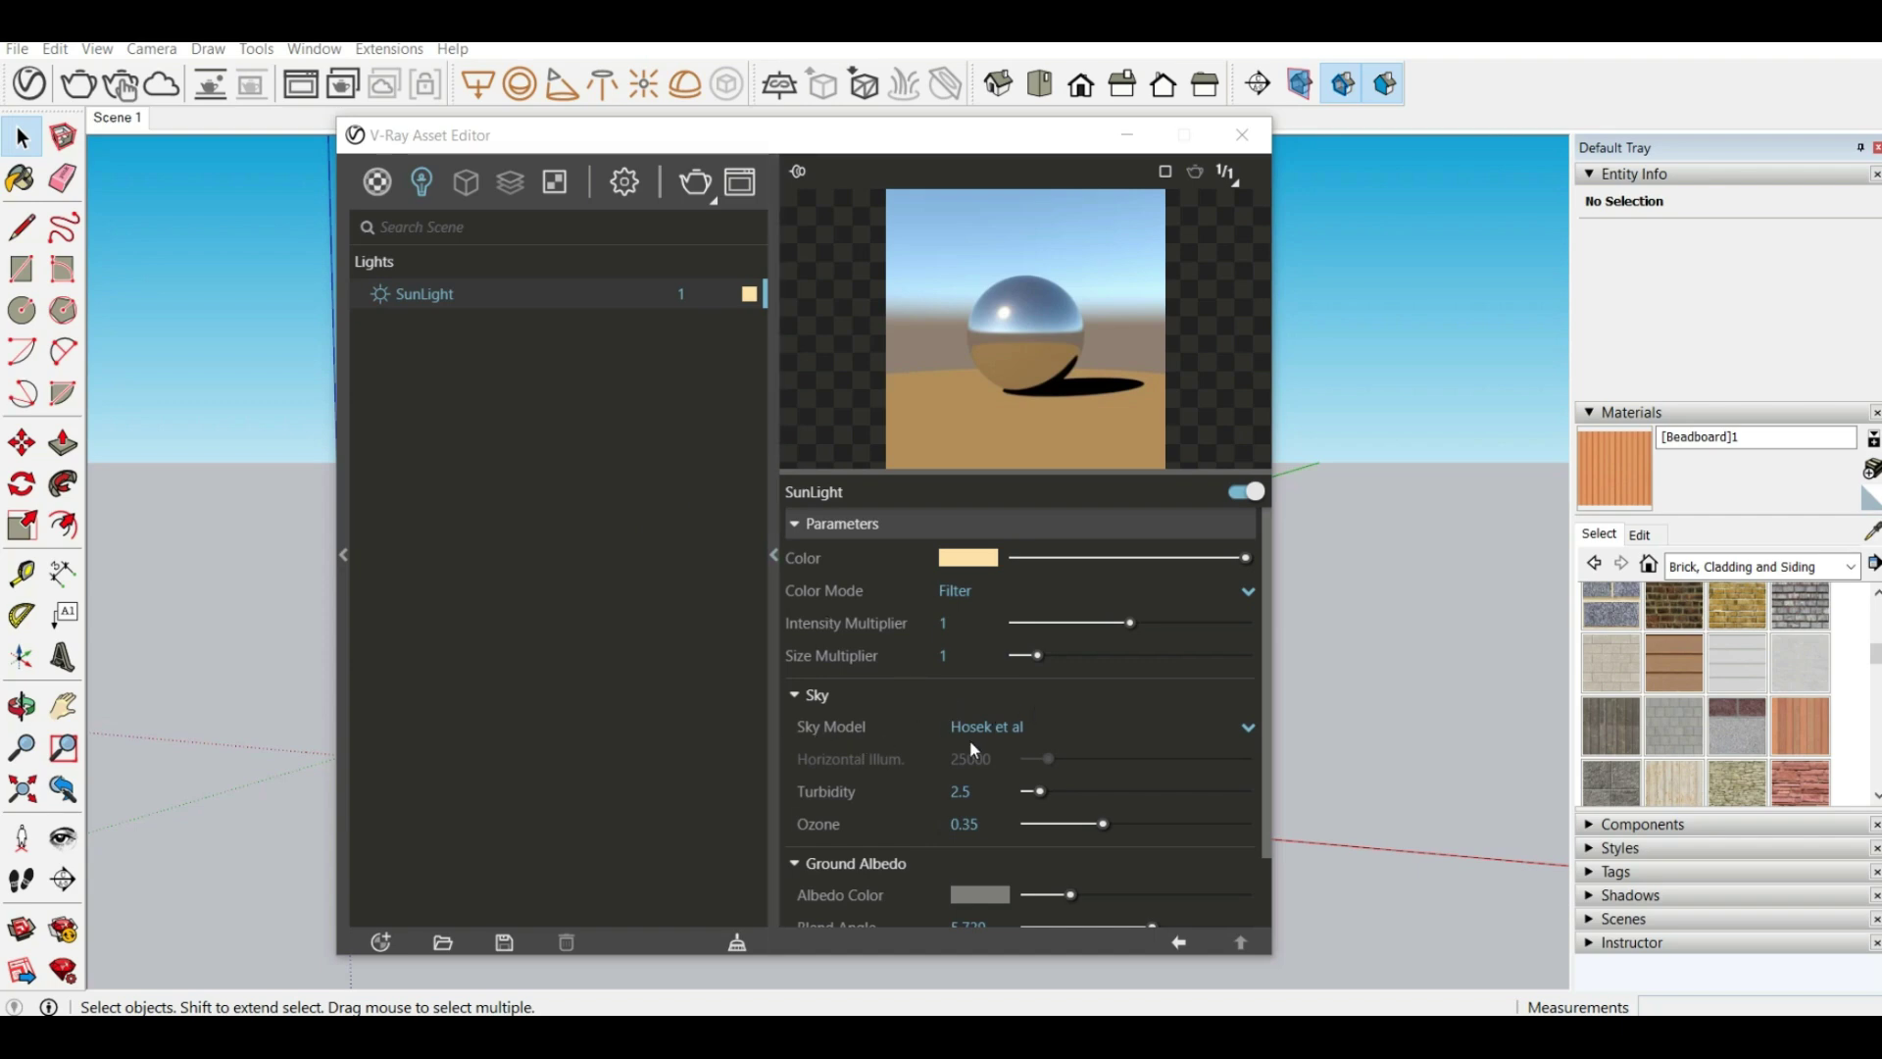
Review the SunLight's sky and ground albedo parameters and turn the SunLight off
scroll(834, 780, down, 1)
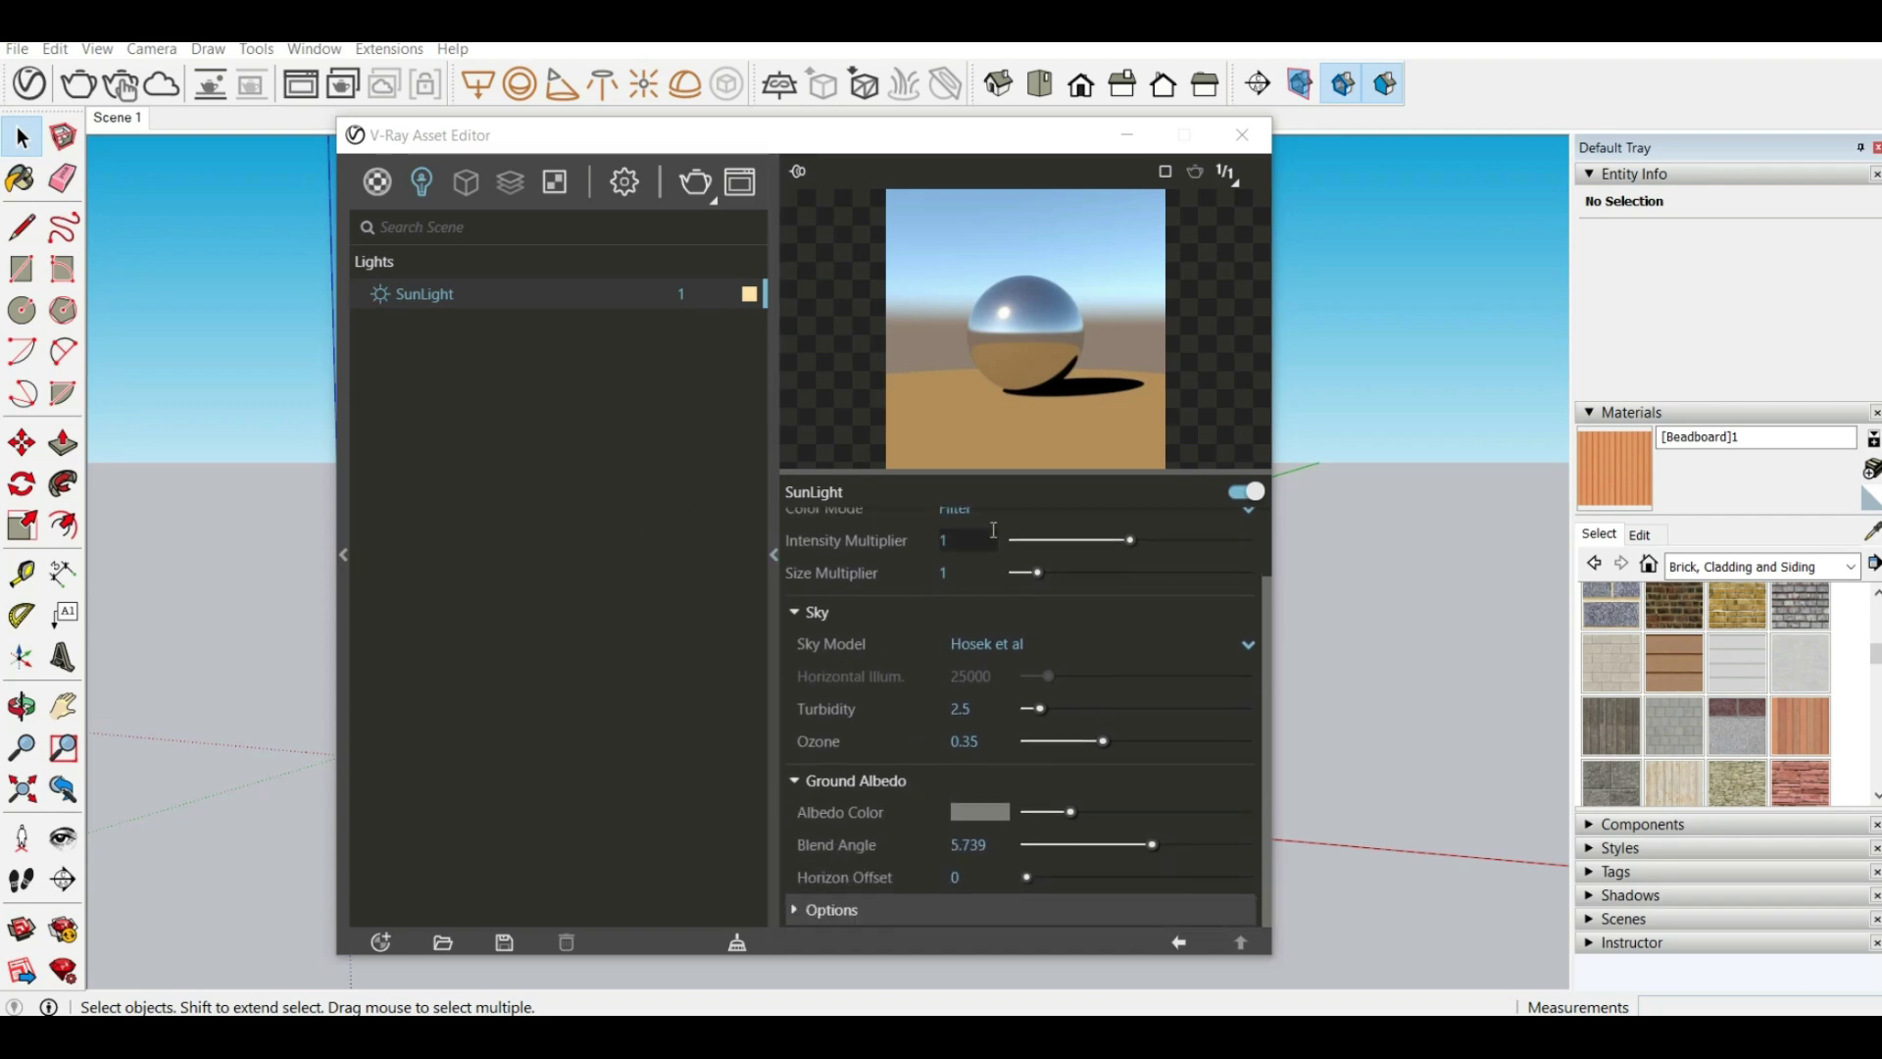
scroll(919, 779, up, 1)
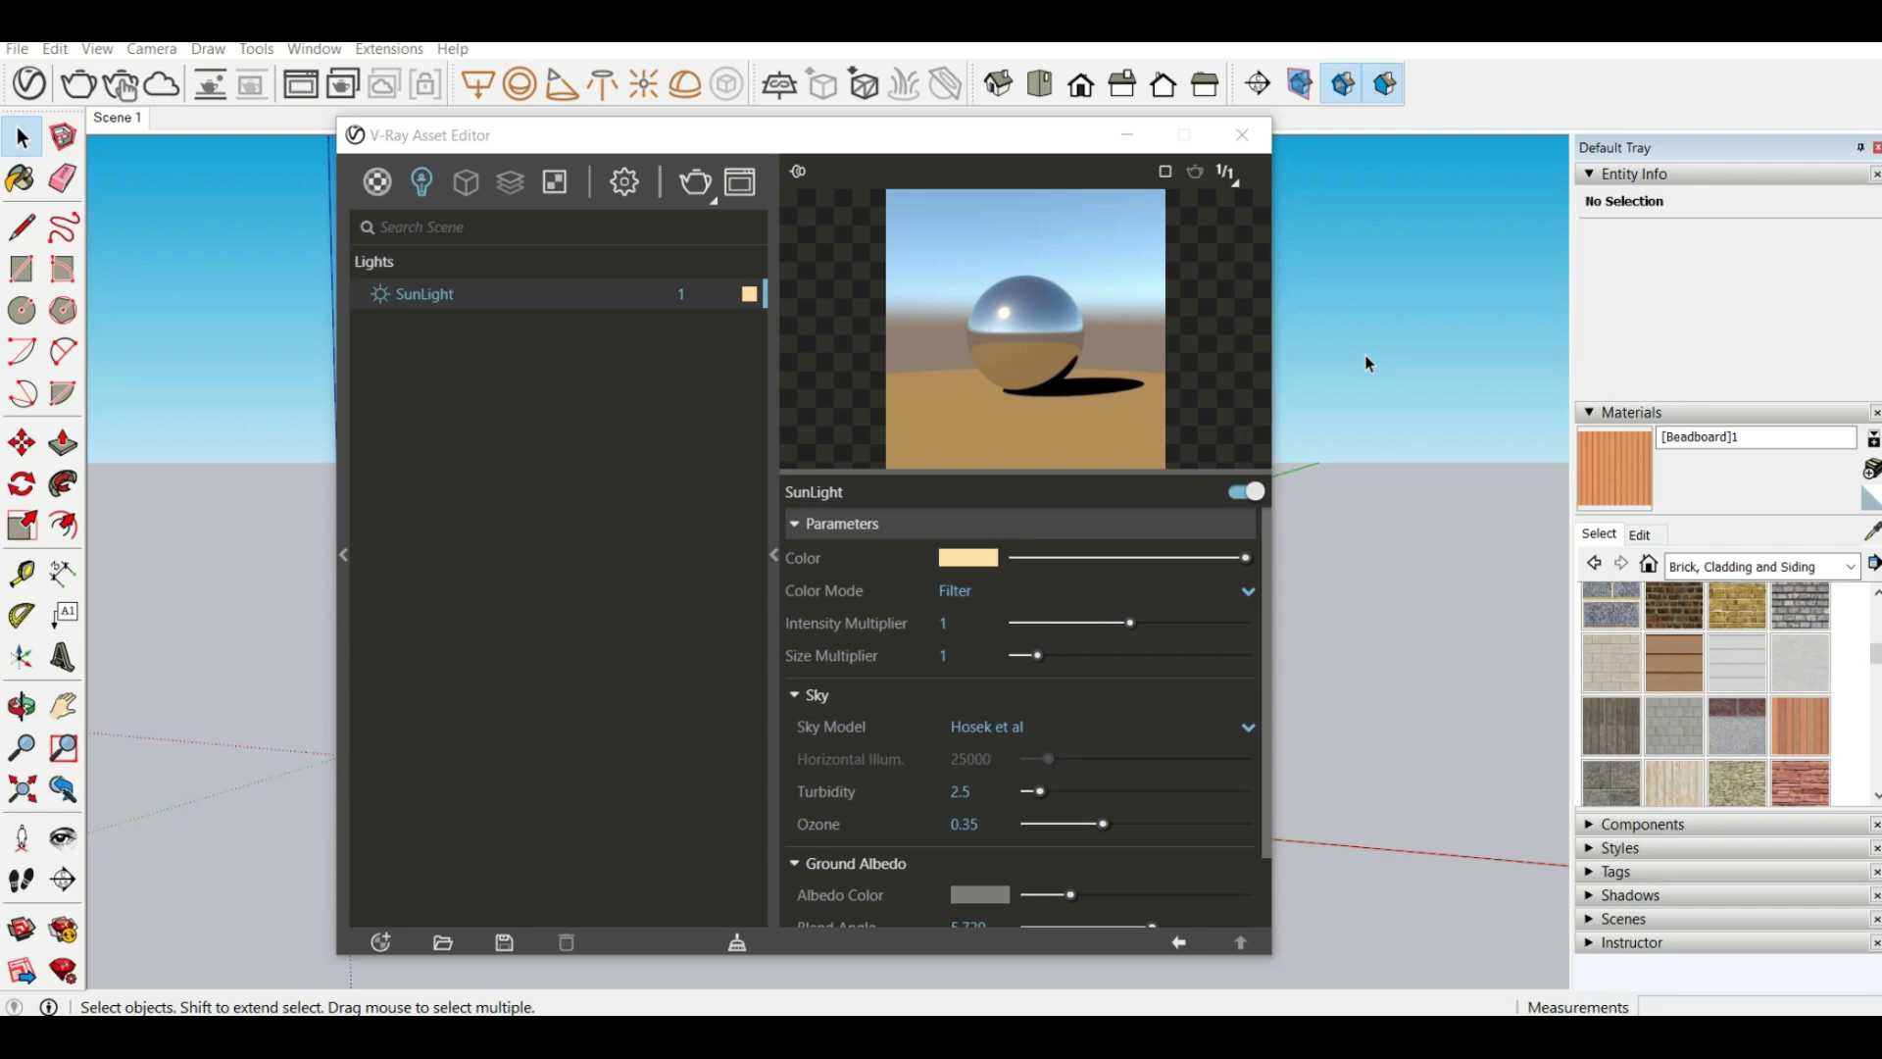
click(1239, 496)
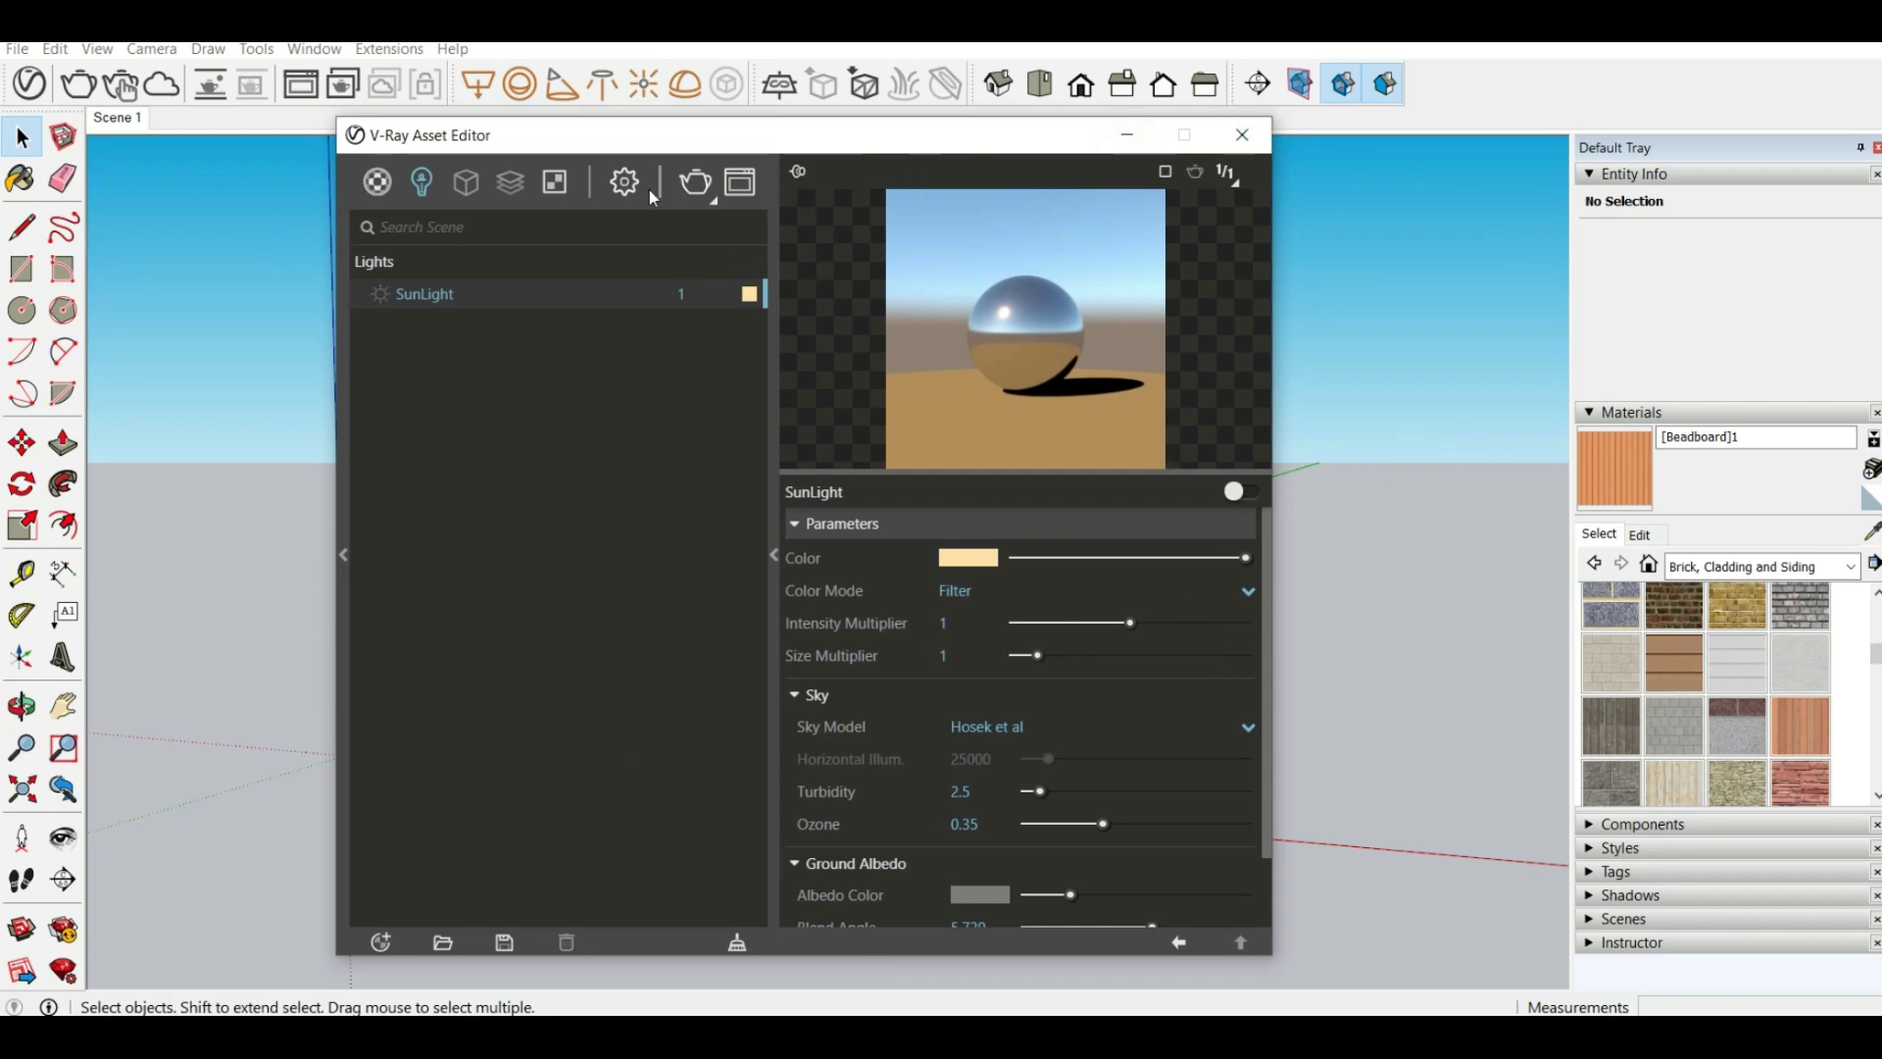
Examine the geometry types the Asset Editor can create, with the light's parameters collapsed
right_click(478, 192)
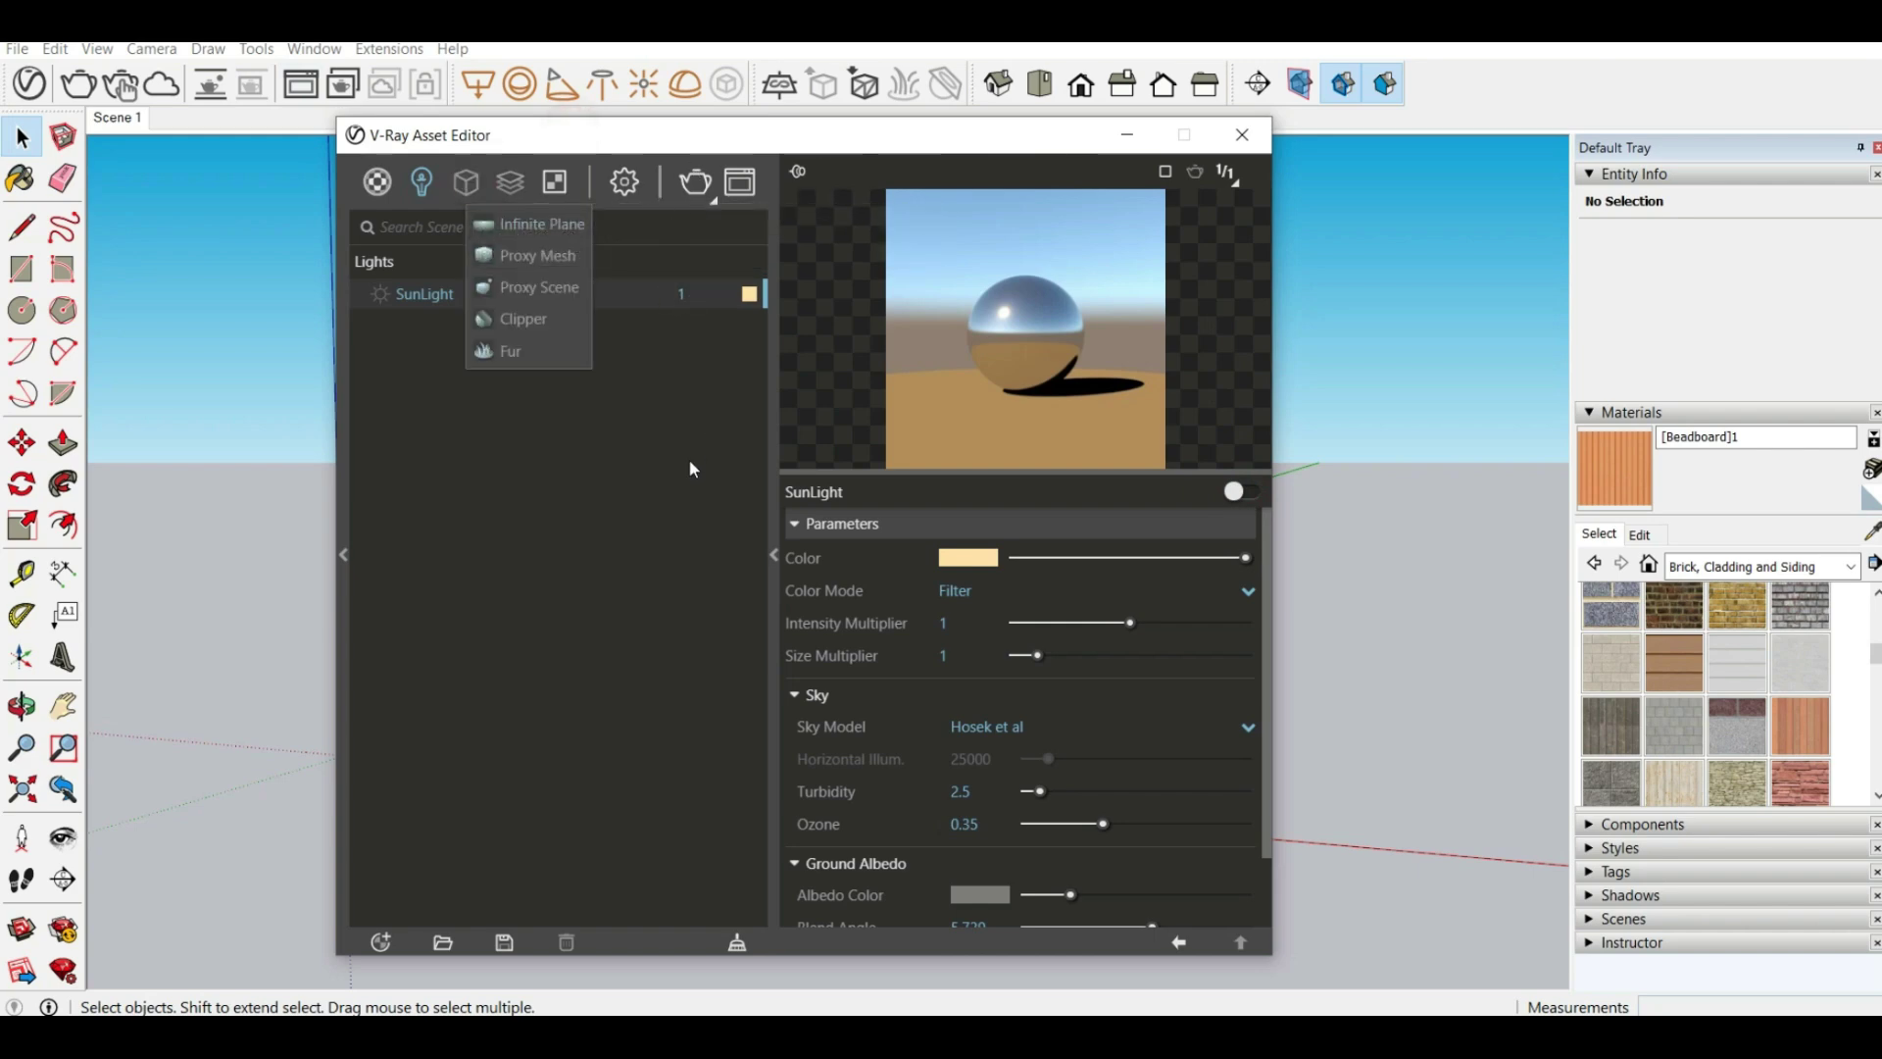
click(774, 554)
right_click(464, 182)
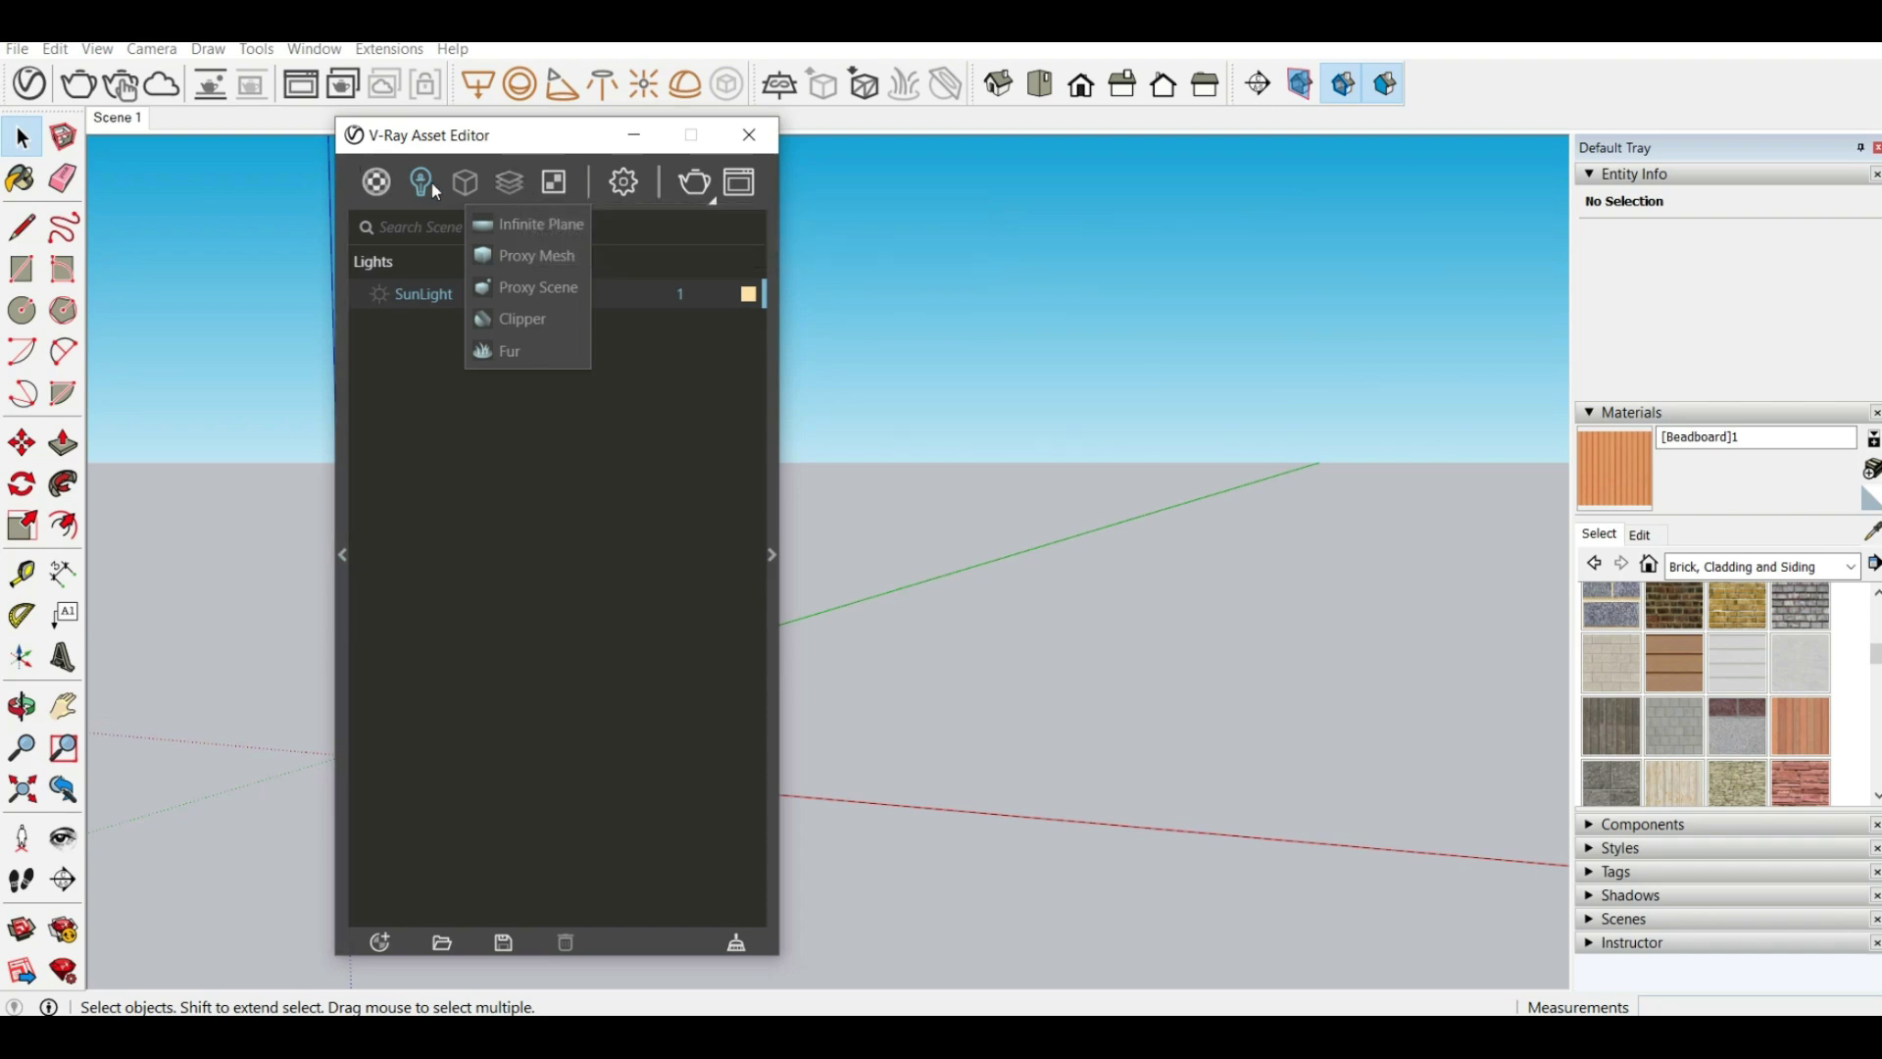
click(439, 407)
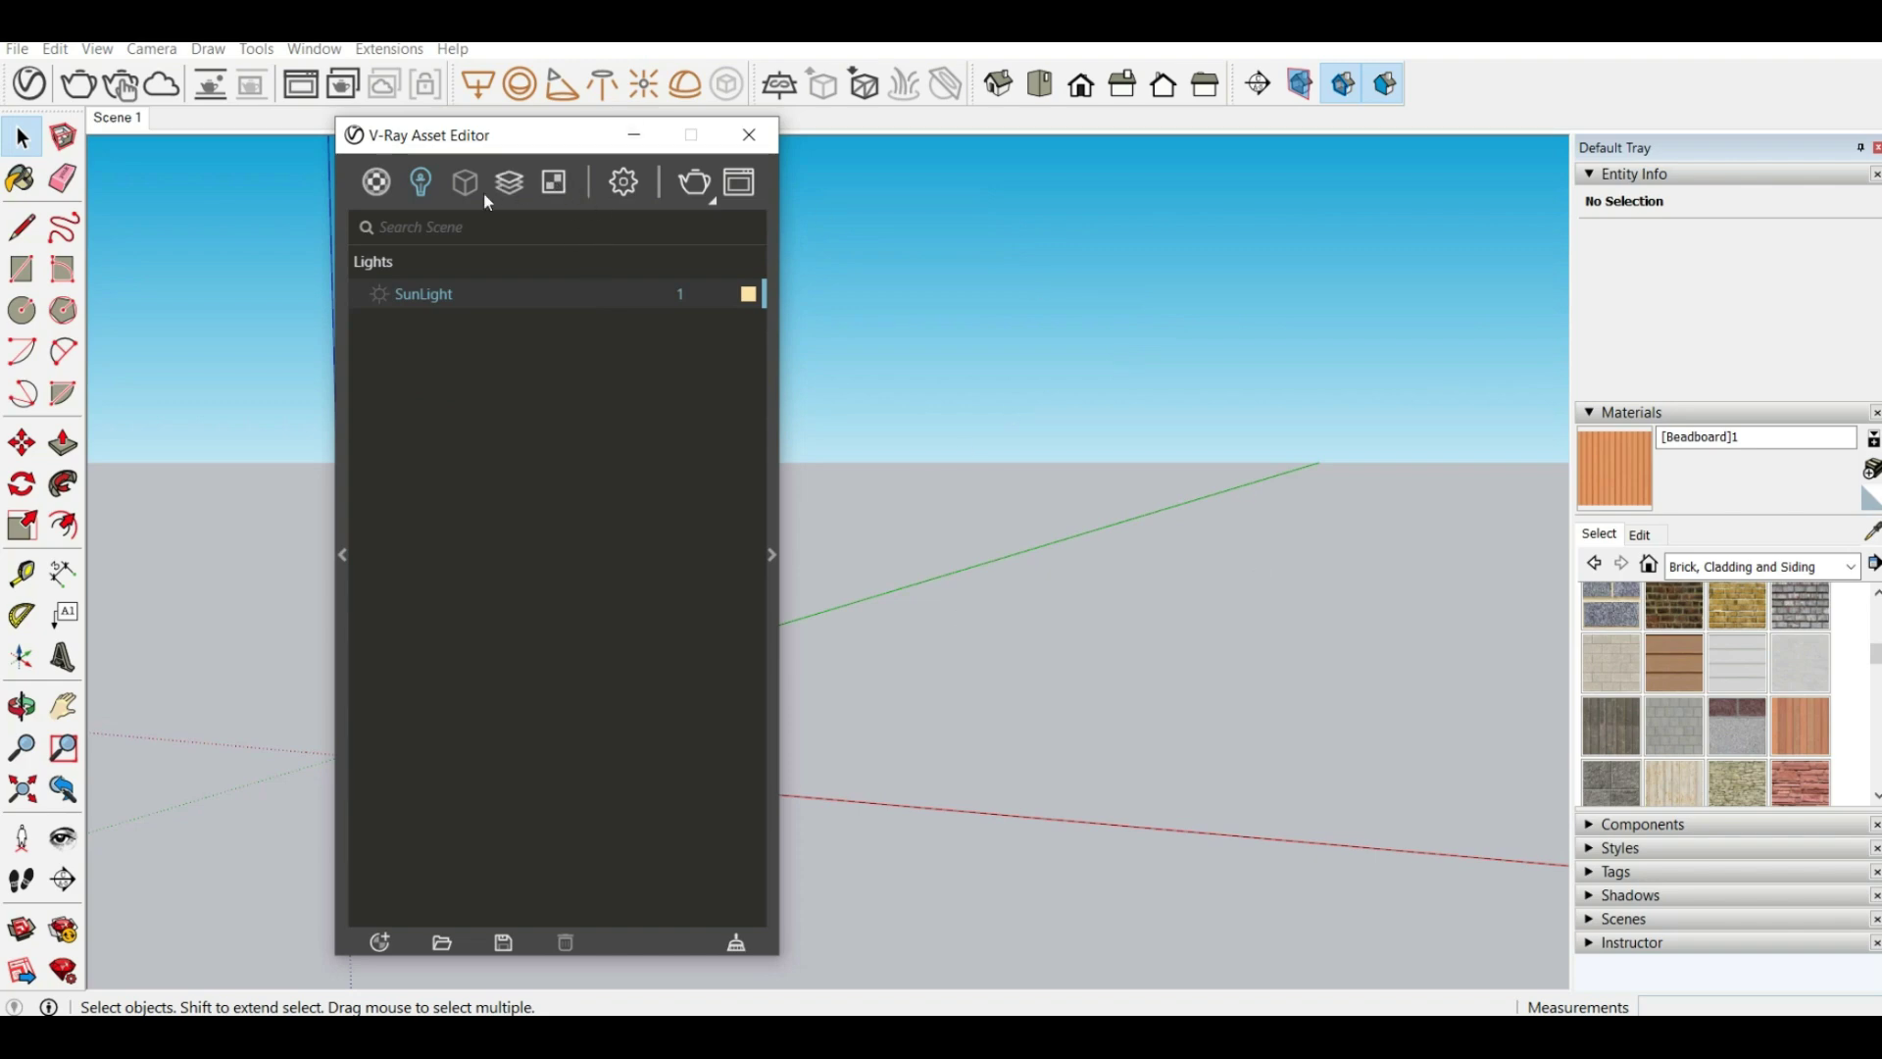
Turn on Interactive rendering in the V-Ray render settings
click(625, 184)
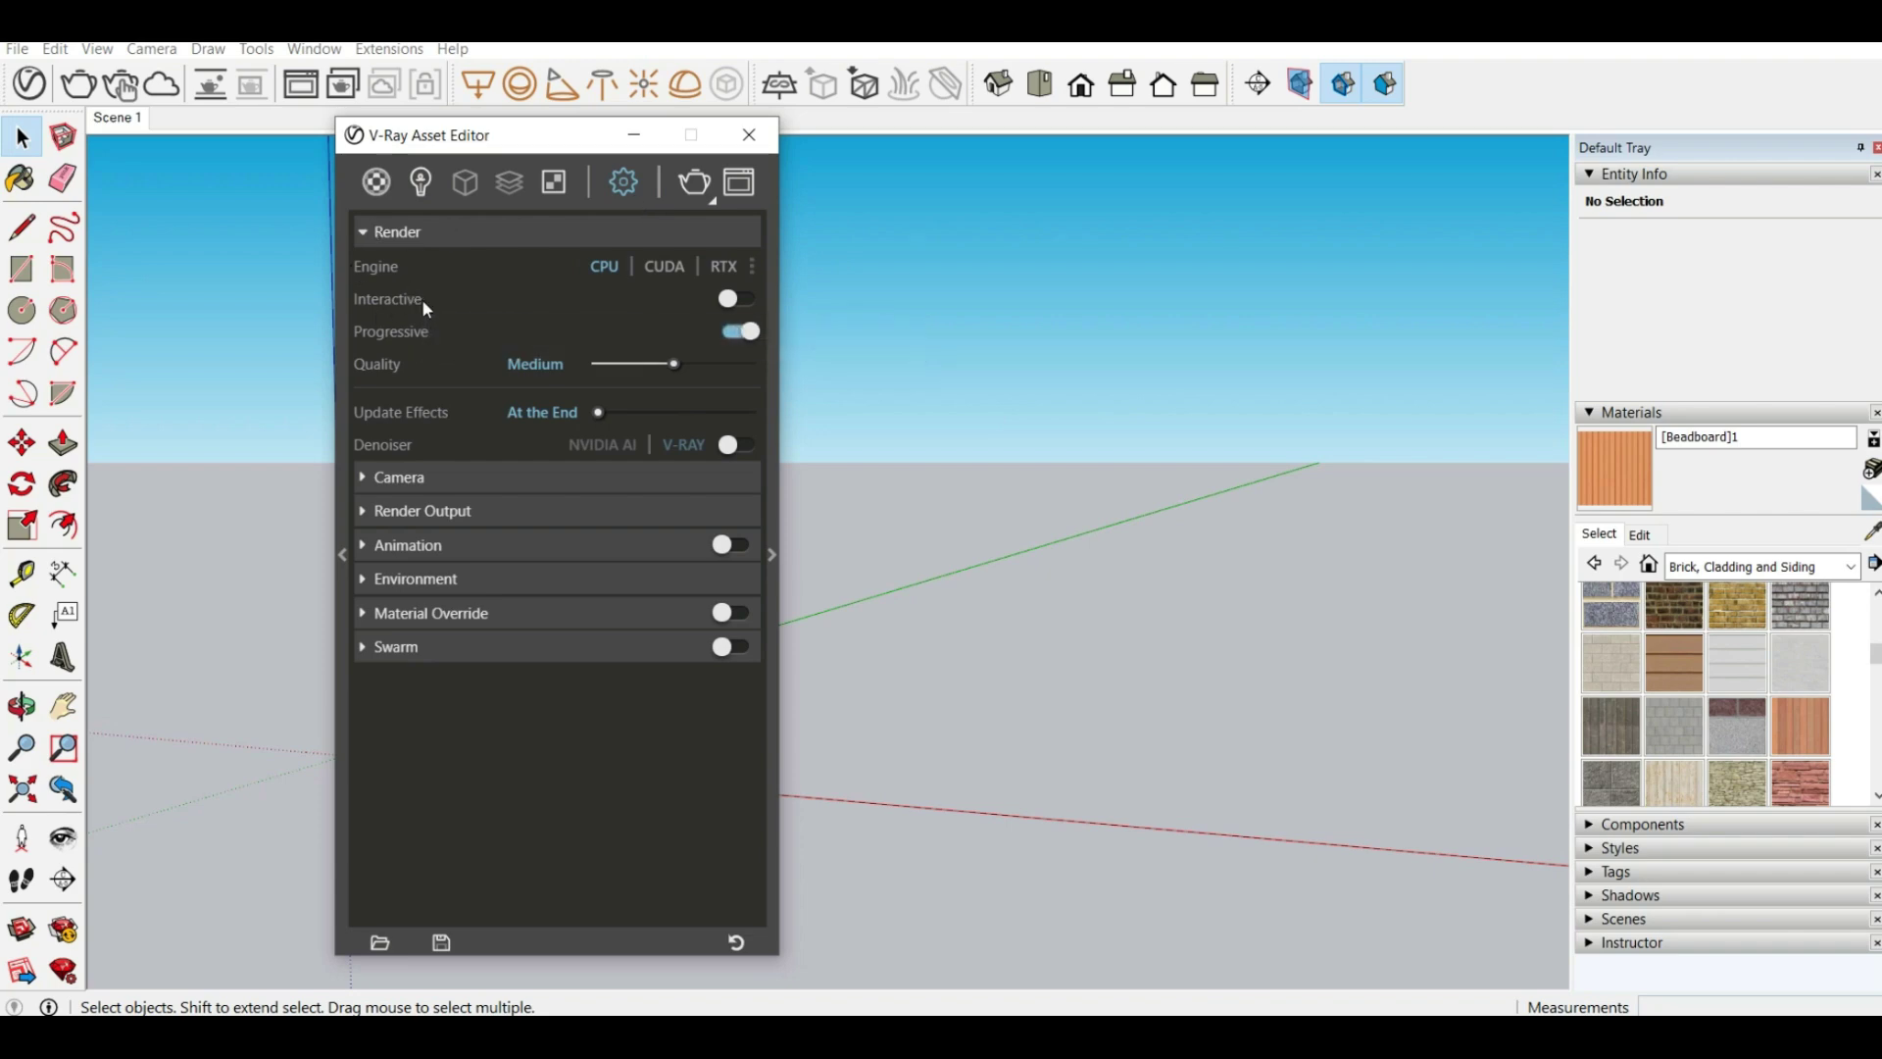
mouse_move(423, 302)
click(748, 300)
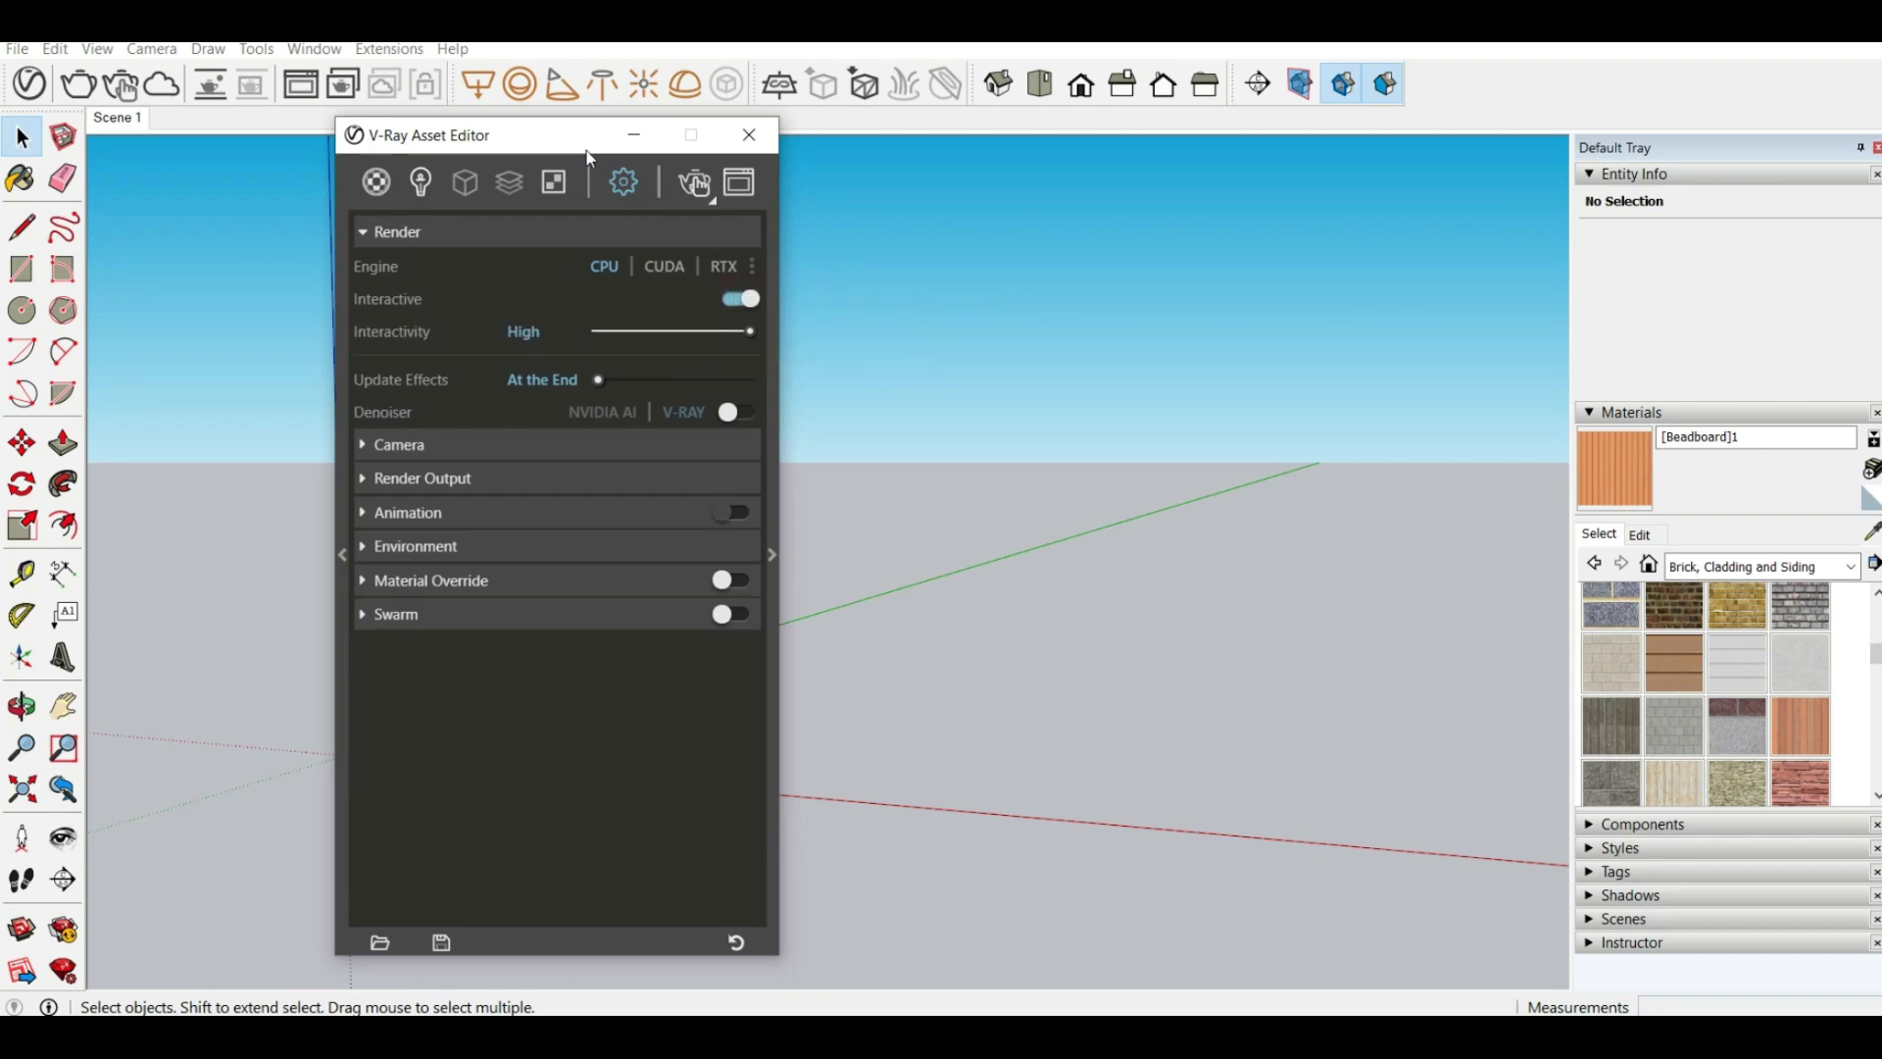
Start an interactive render, keeping the Asset Editor and the frame buffer clear of the standing woman in the model
drag(583, 138, 1056, 158)
click(1133, 187)
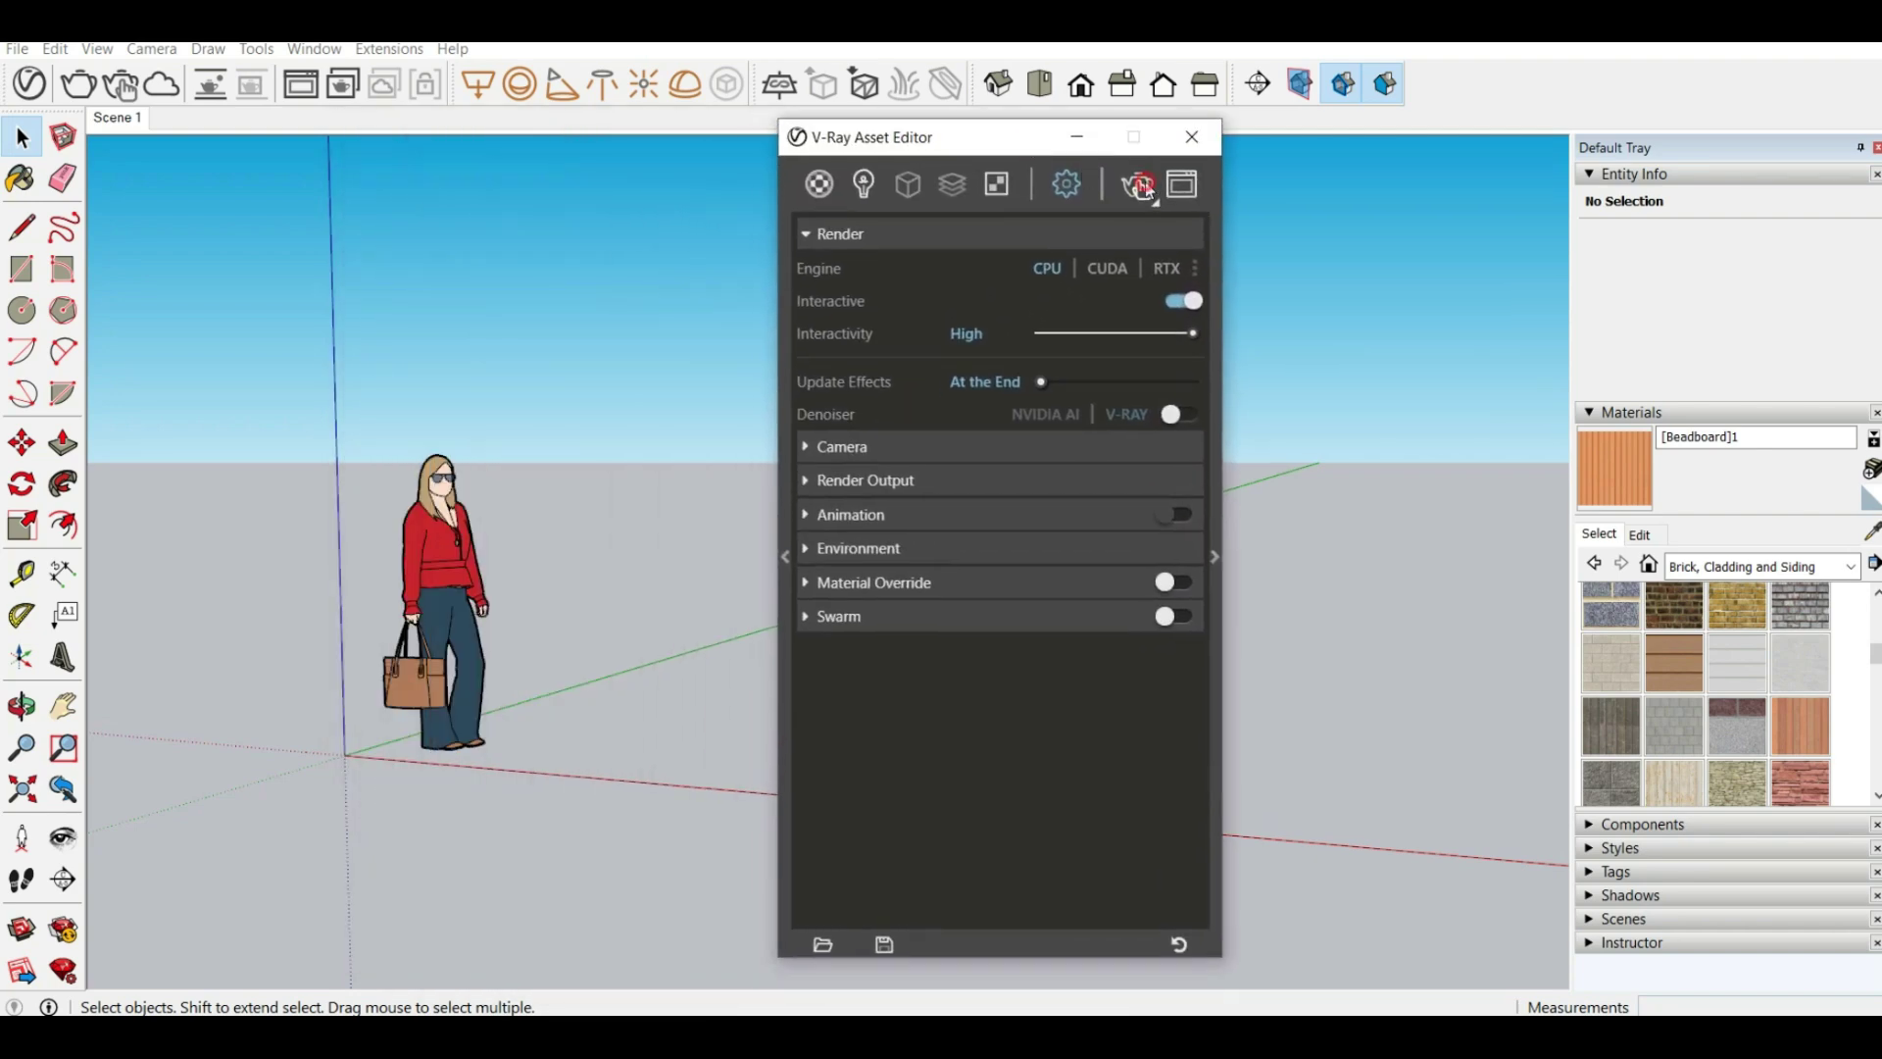
drag(1021, 276, 435, 490)
Examine how the interactive render follows the view while orbiting and zooming around the standing woman
middle_drag(1308, 441, 610, 497)
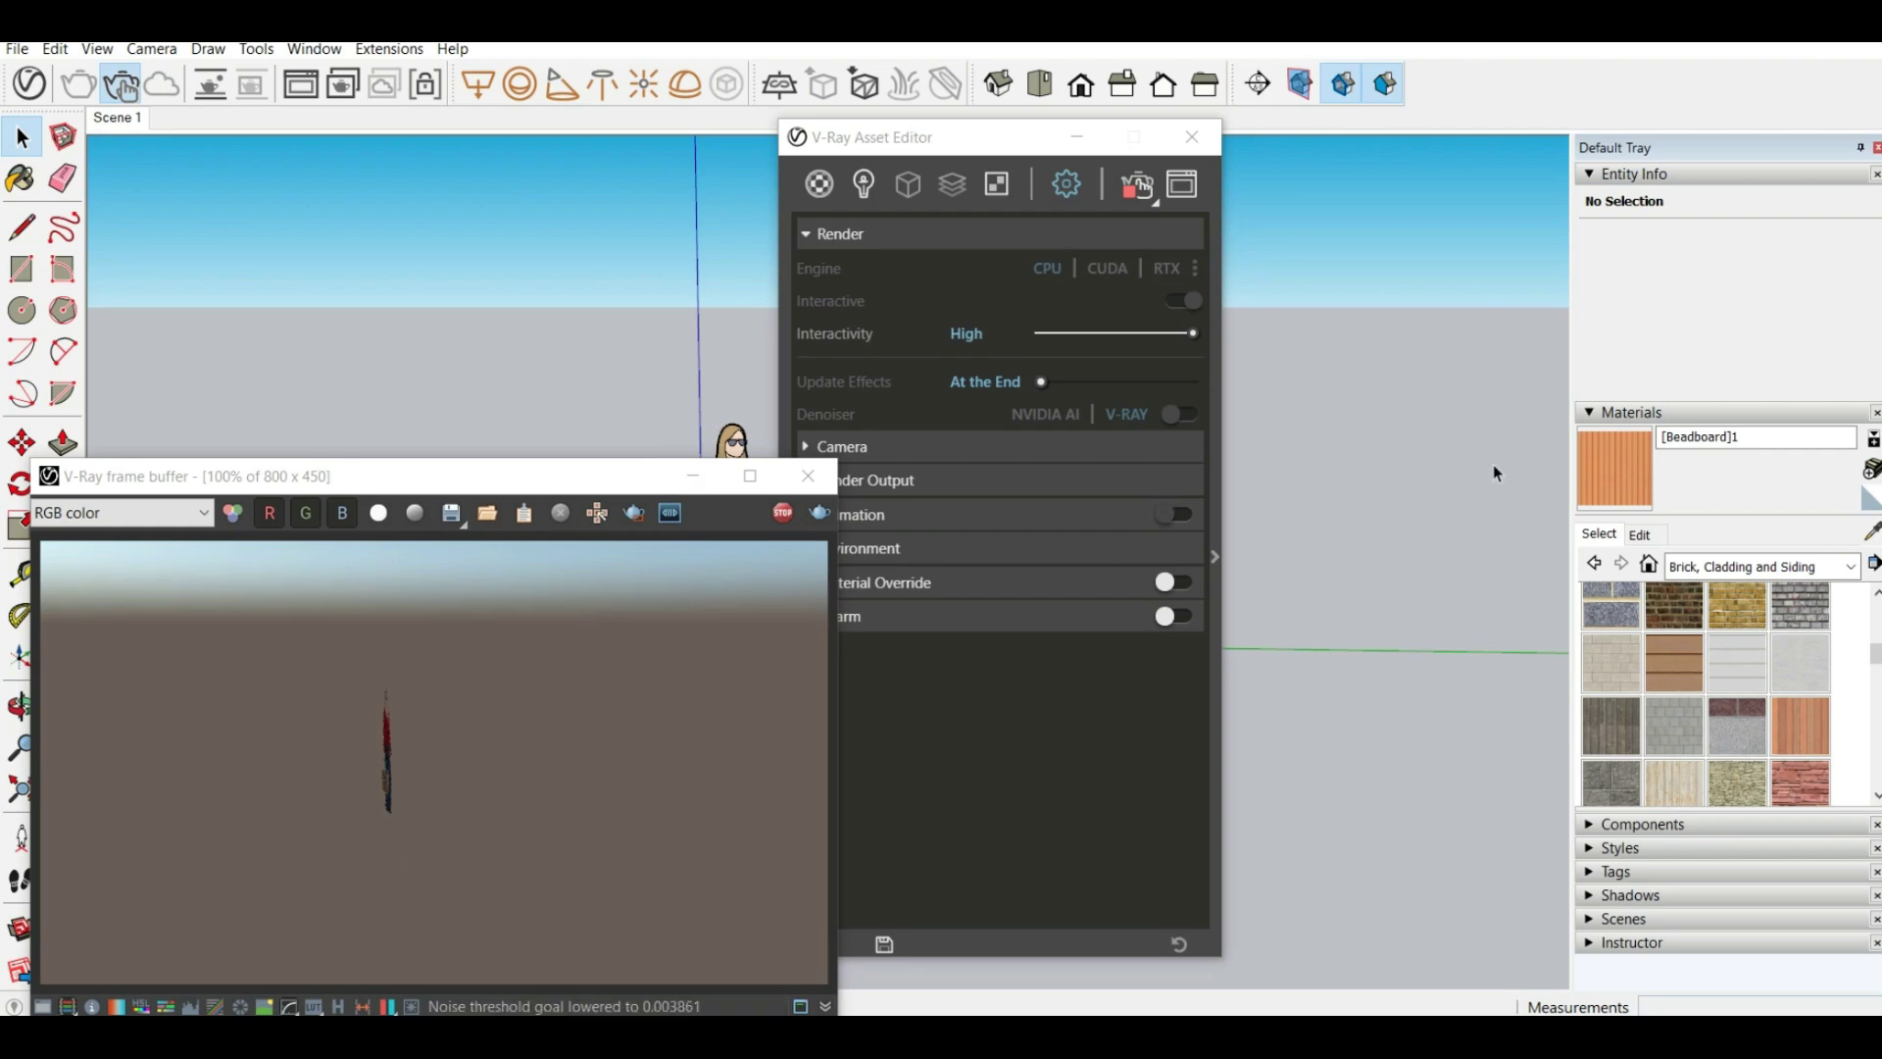
middle_drag(1248, 444, 727, 424)
scroll(542, 357, down, 5)
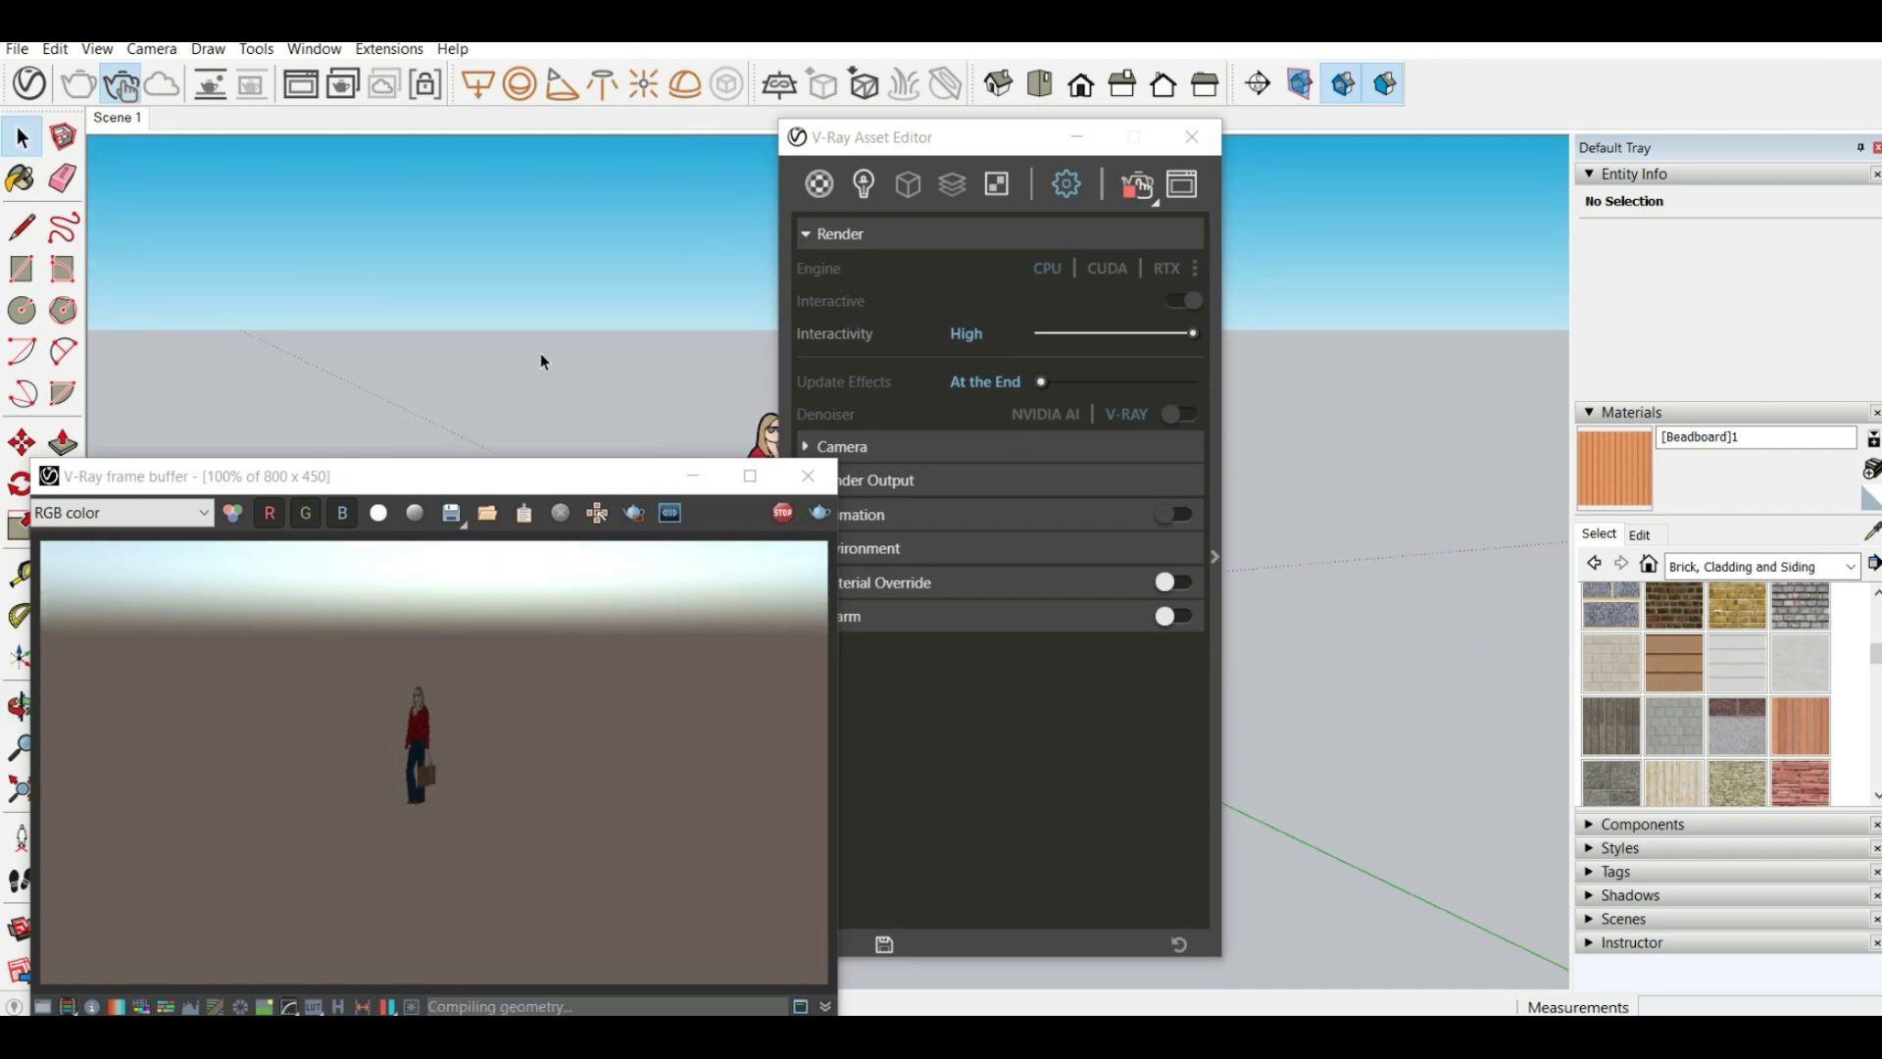
scroll(679, 416, up, 8)
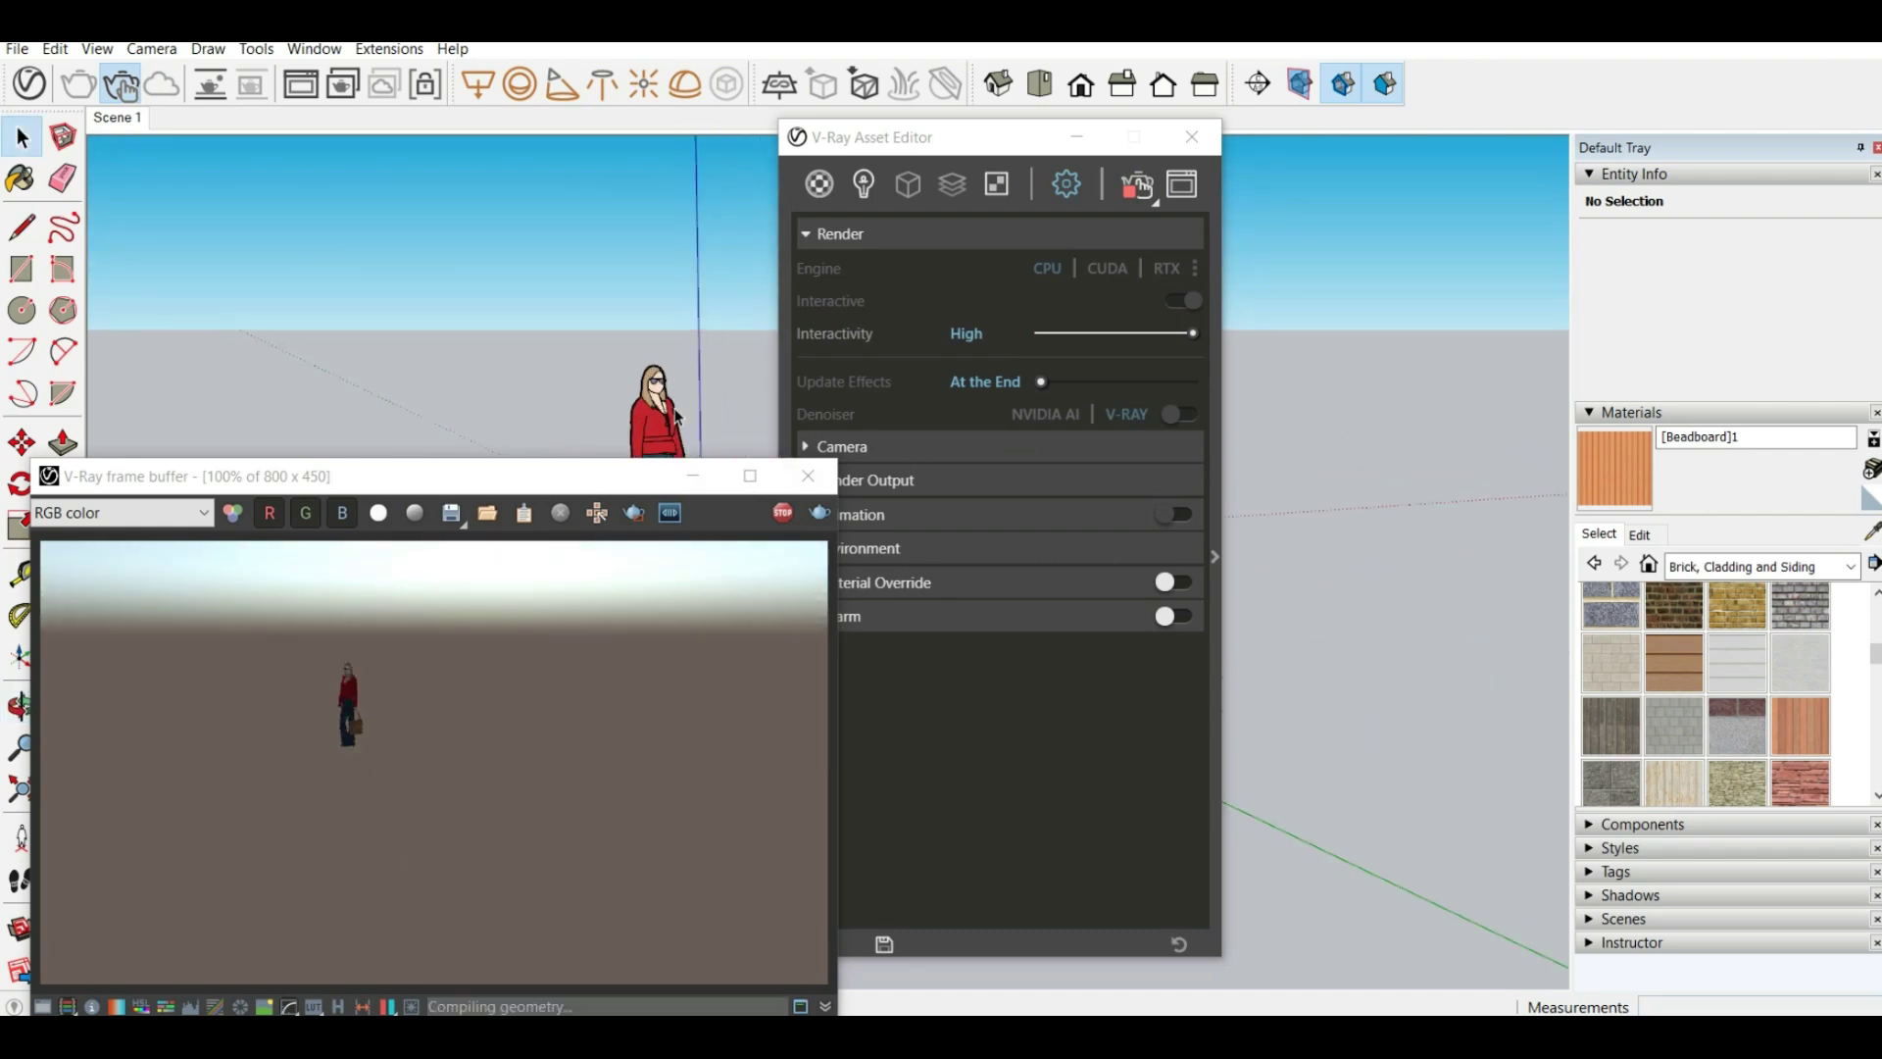
scroll(608, 403, down, 2)
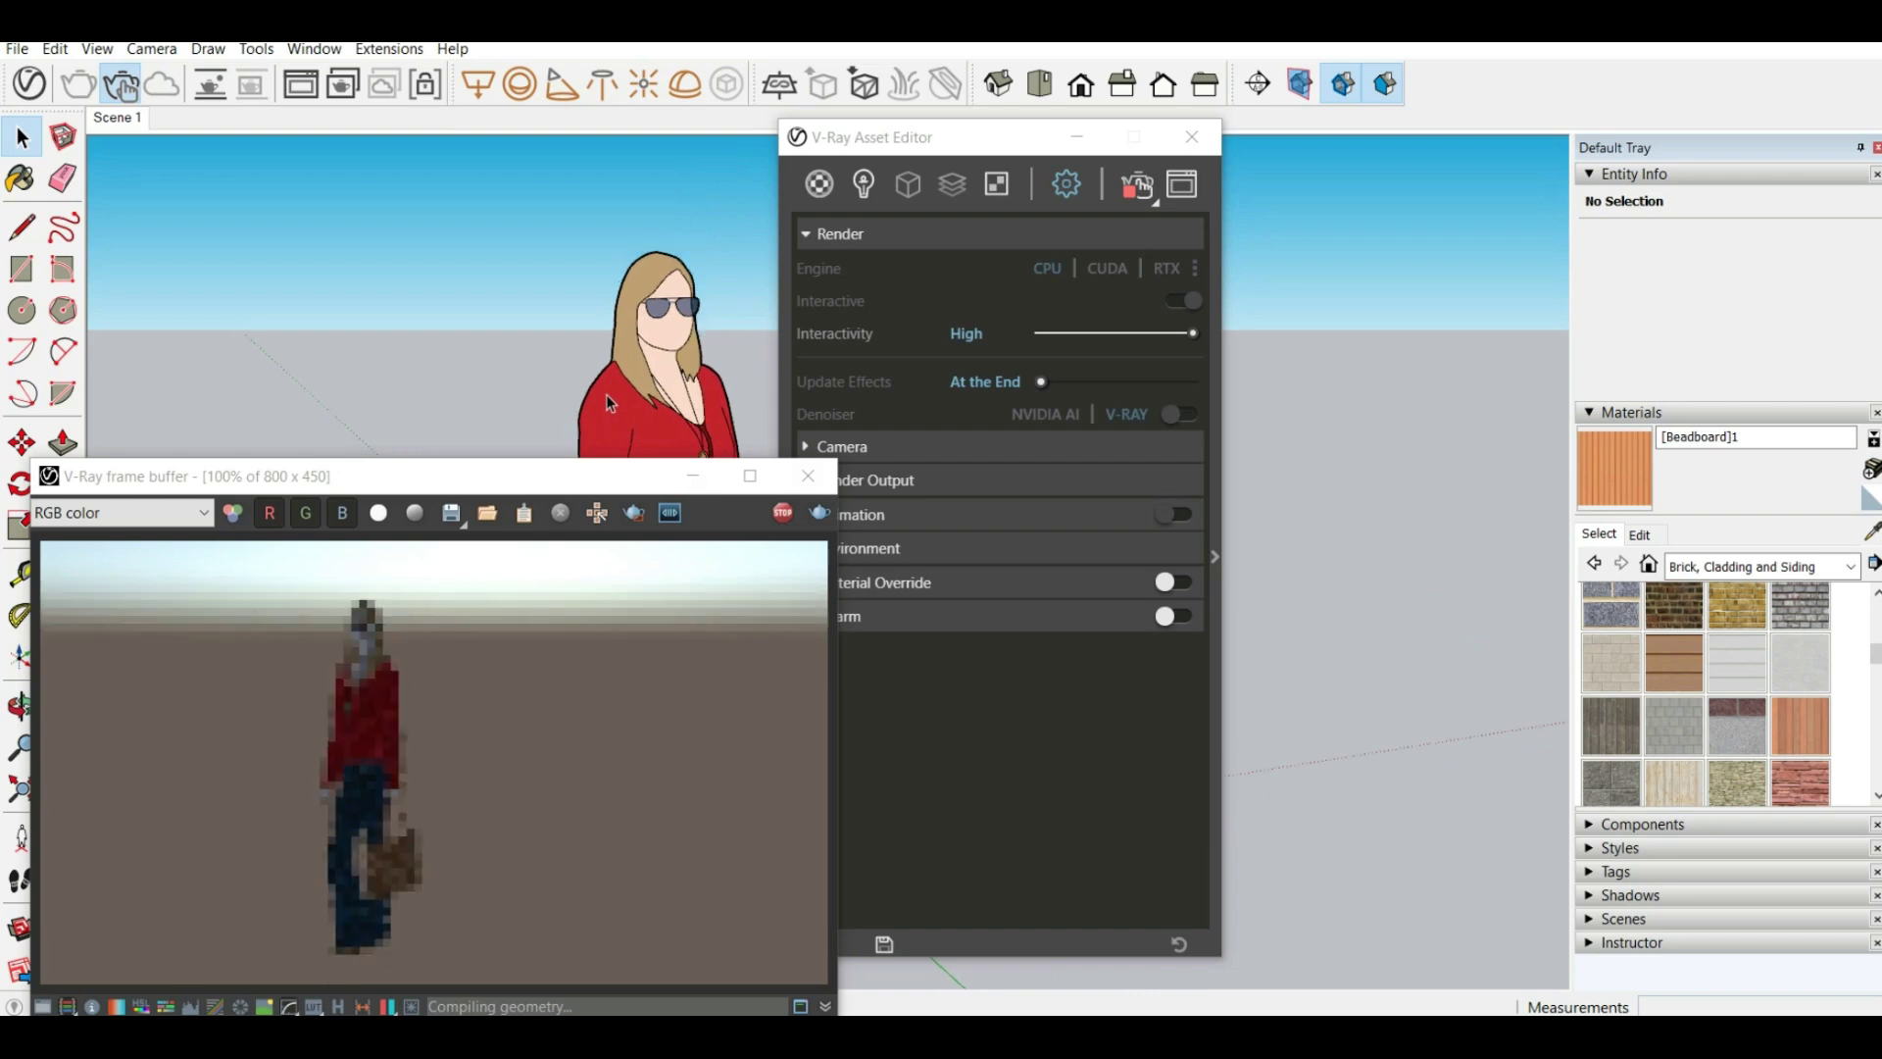
scroll(633, 218, up, 2)
scroll(633, 228, down, 2)
scroll(633, 230, down, 3)
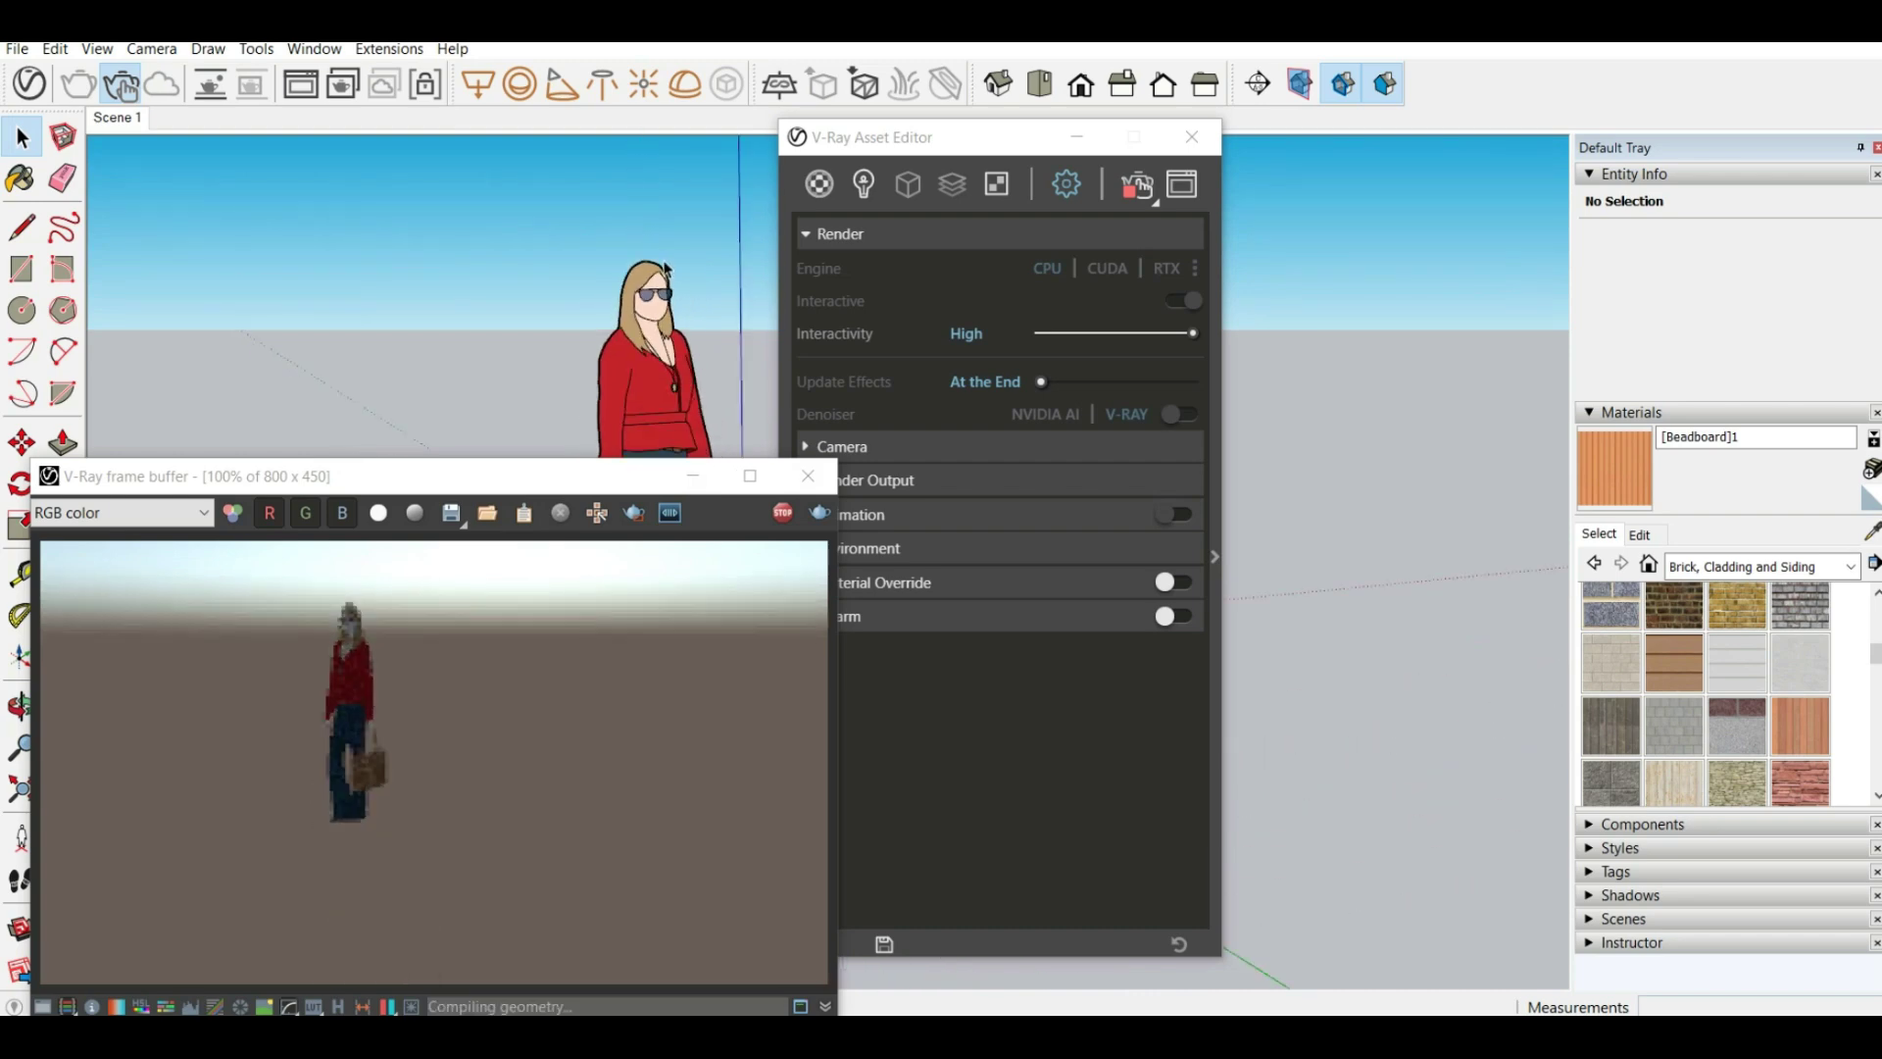
scroll(657, 266, up, 5)
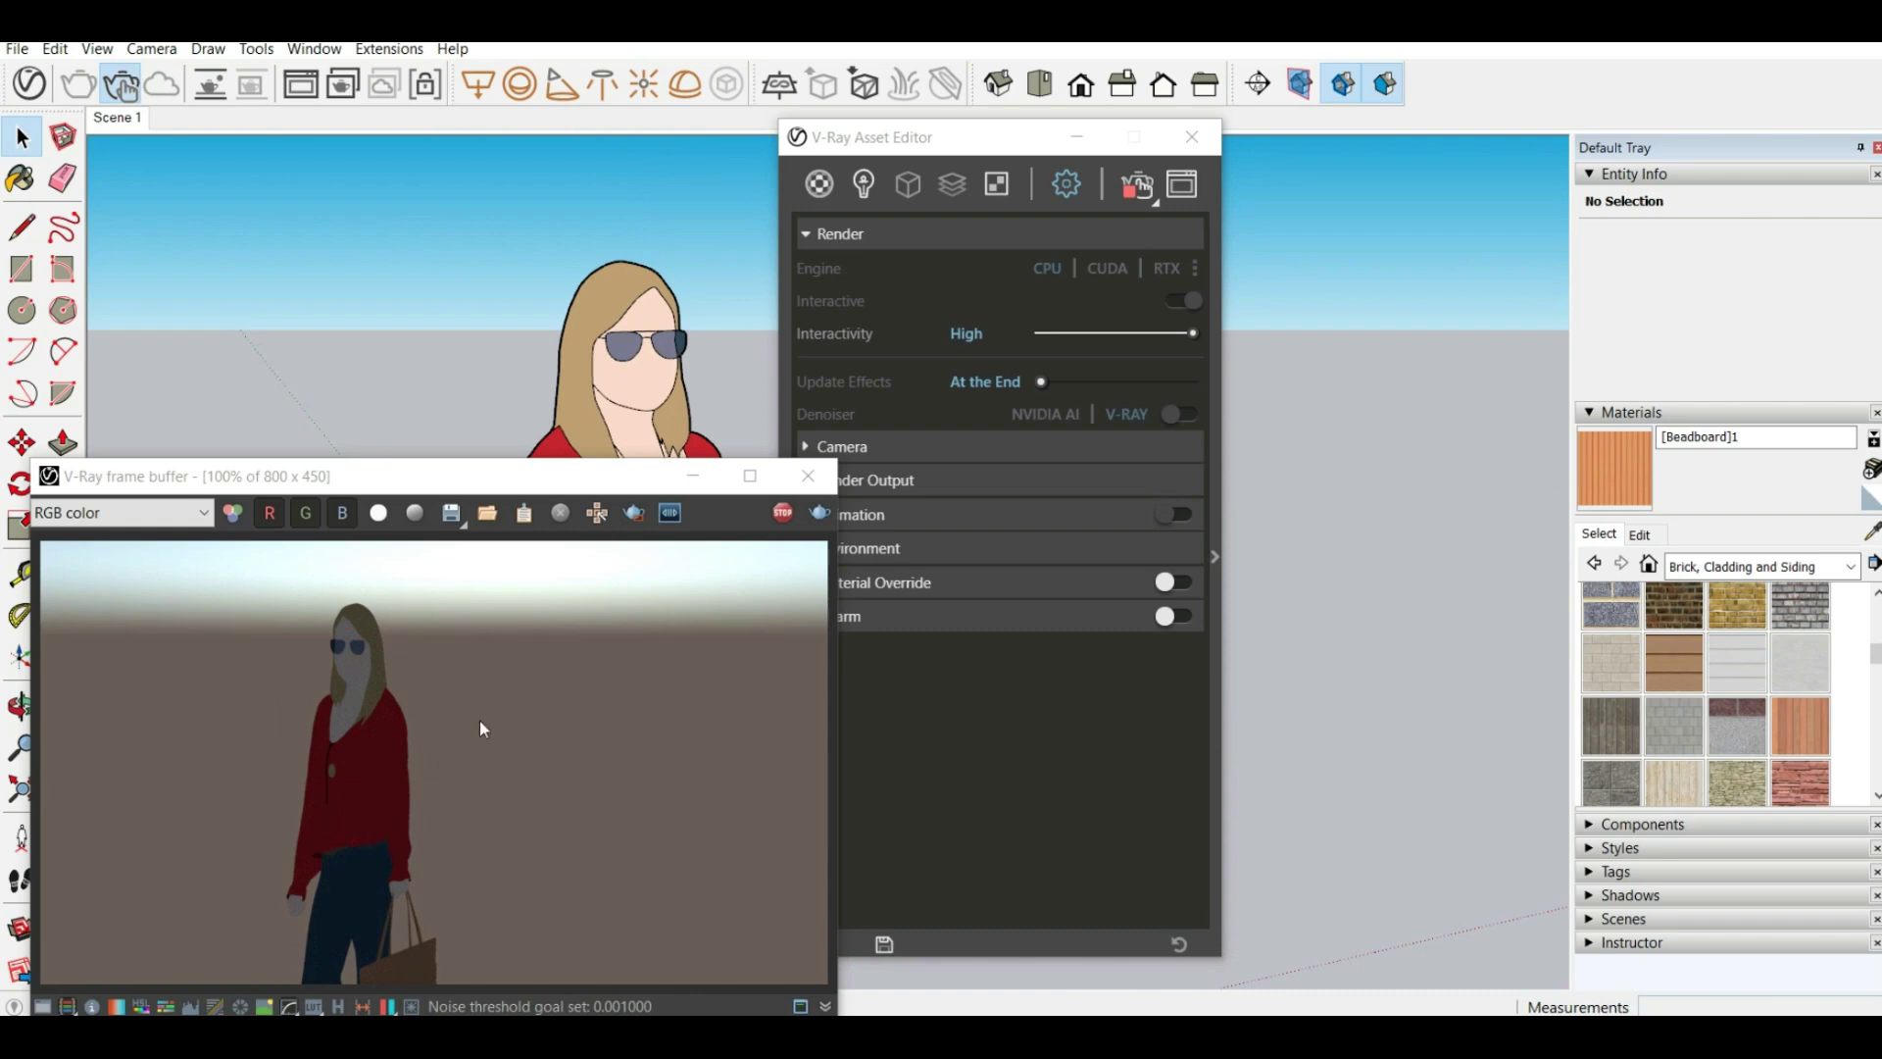
scroll(511, 316, down, 5)
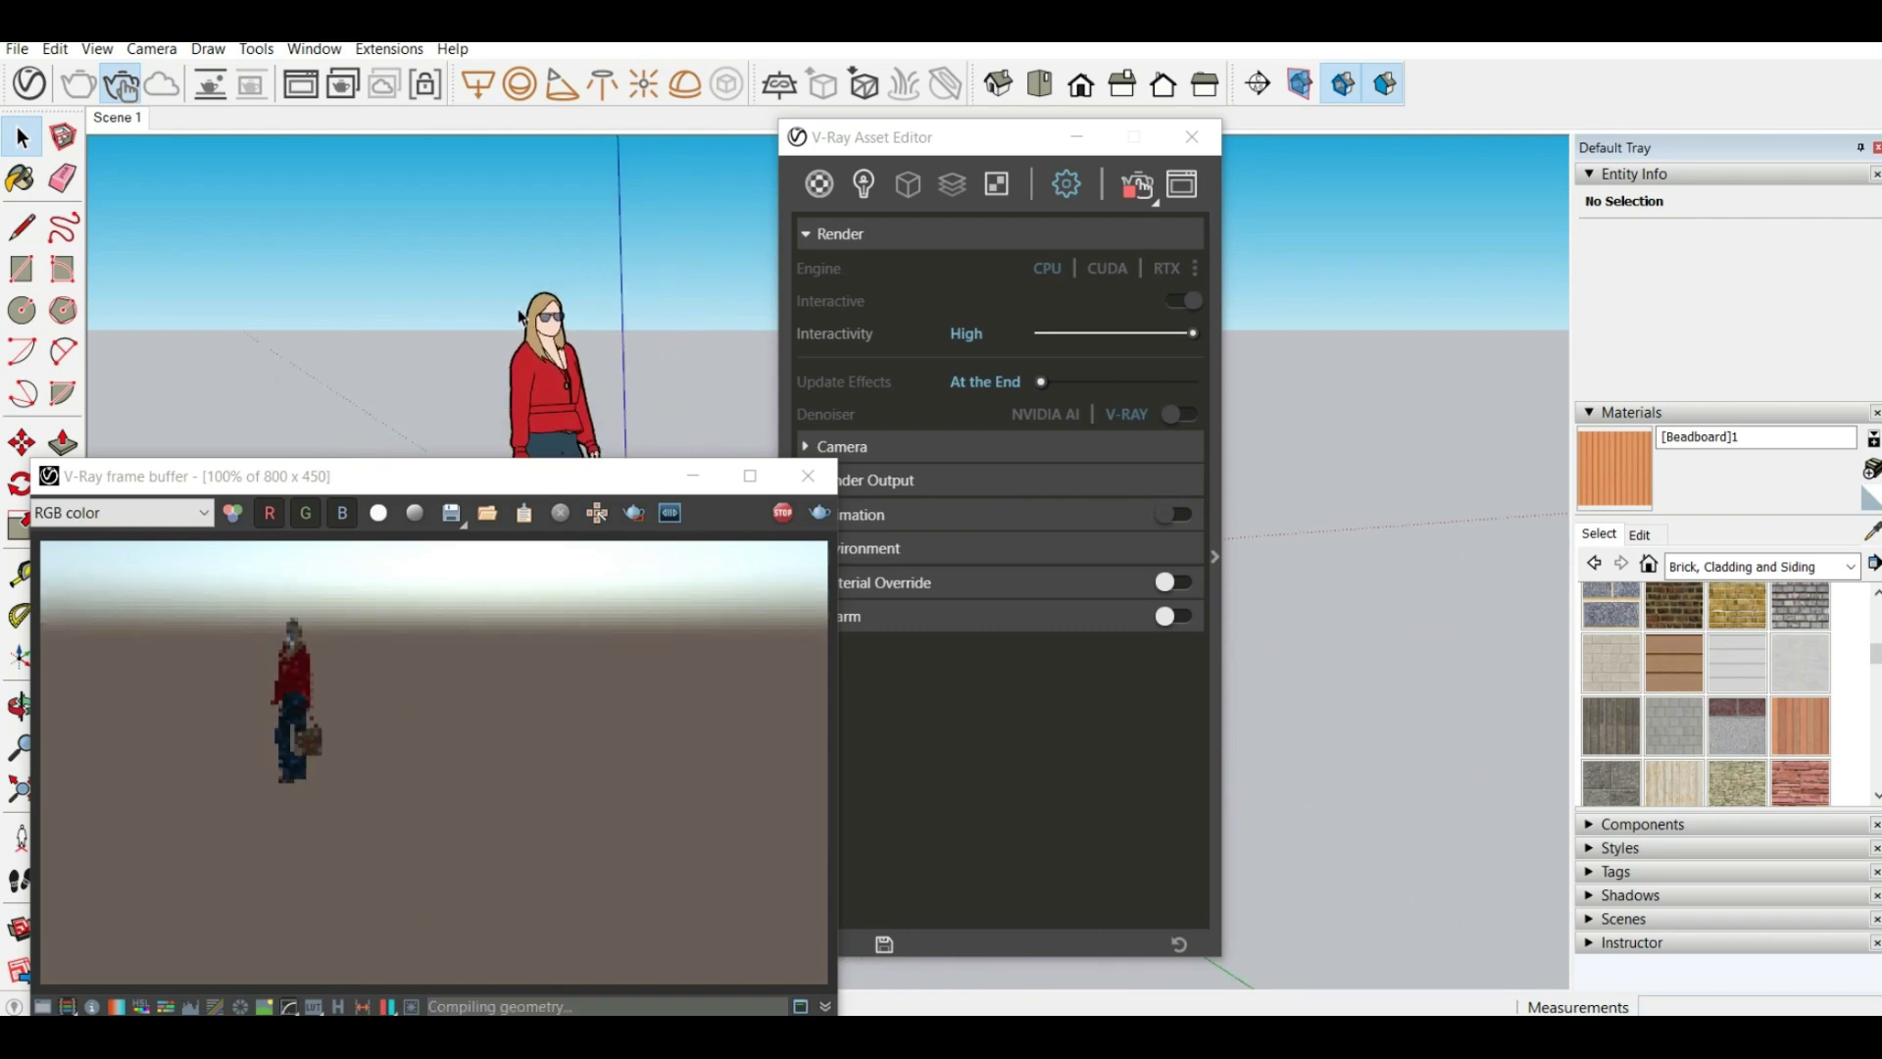
Stop the interactive render of the standing woman and close the V-Ray frame buffer
scroll(529, 443, up, 2)
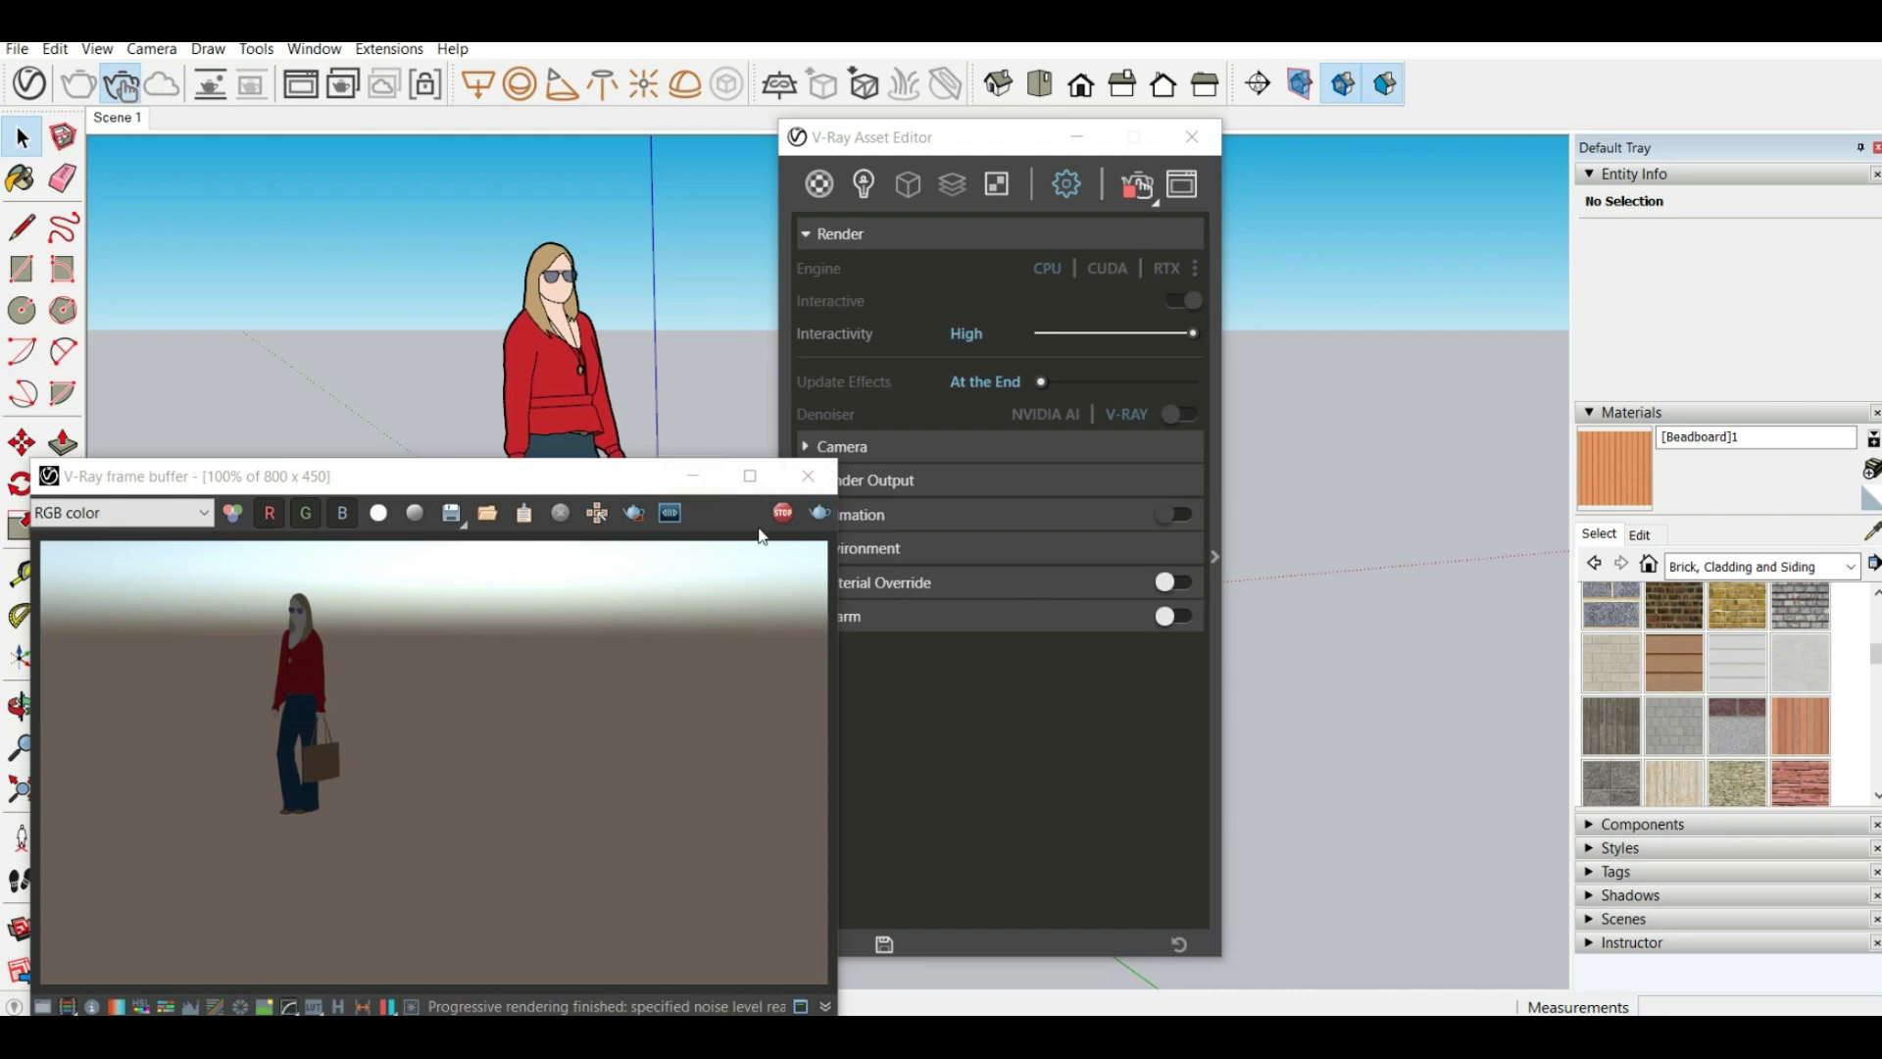
click(783, 513)
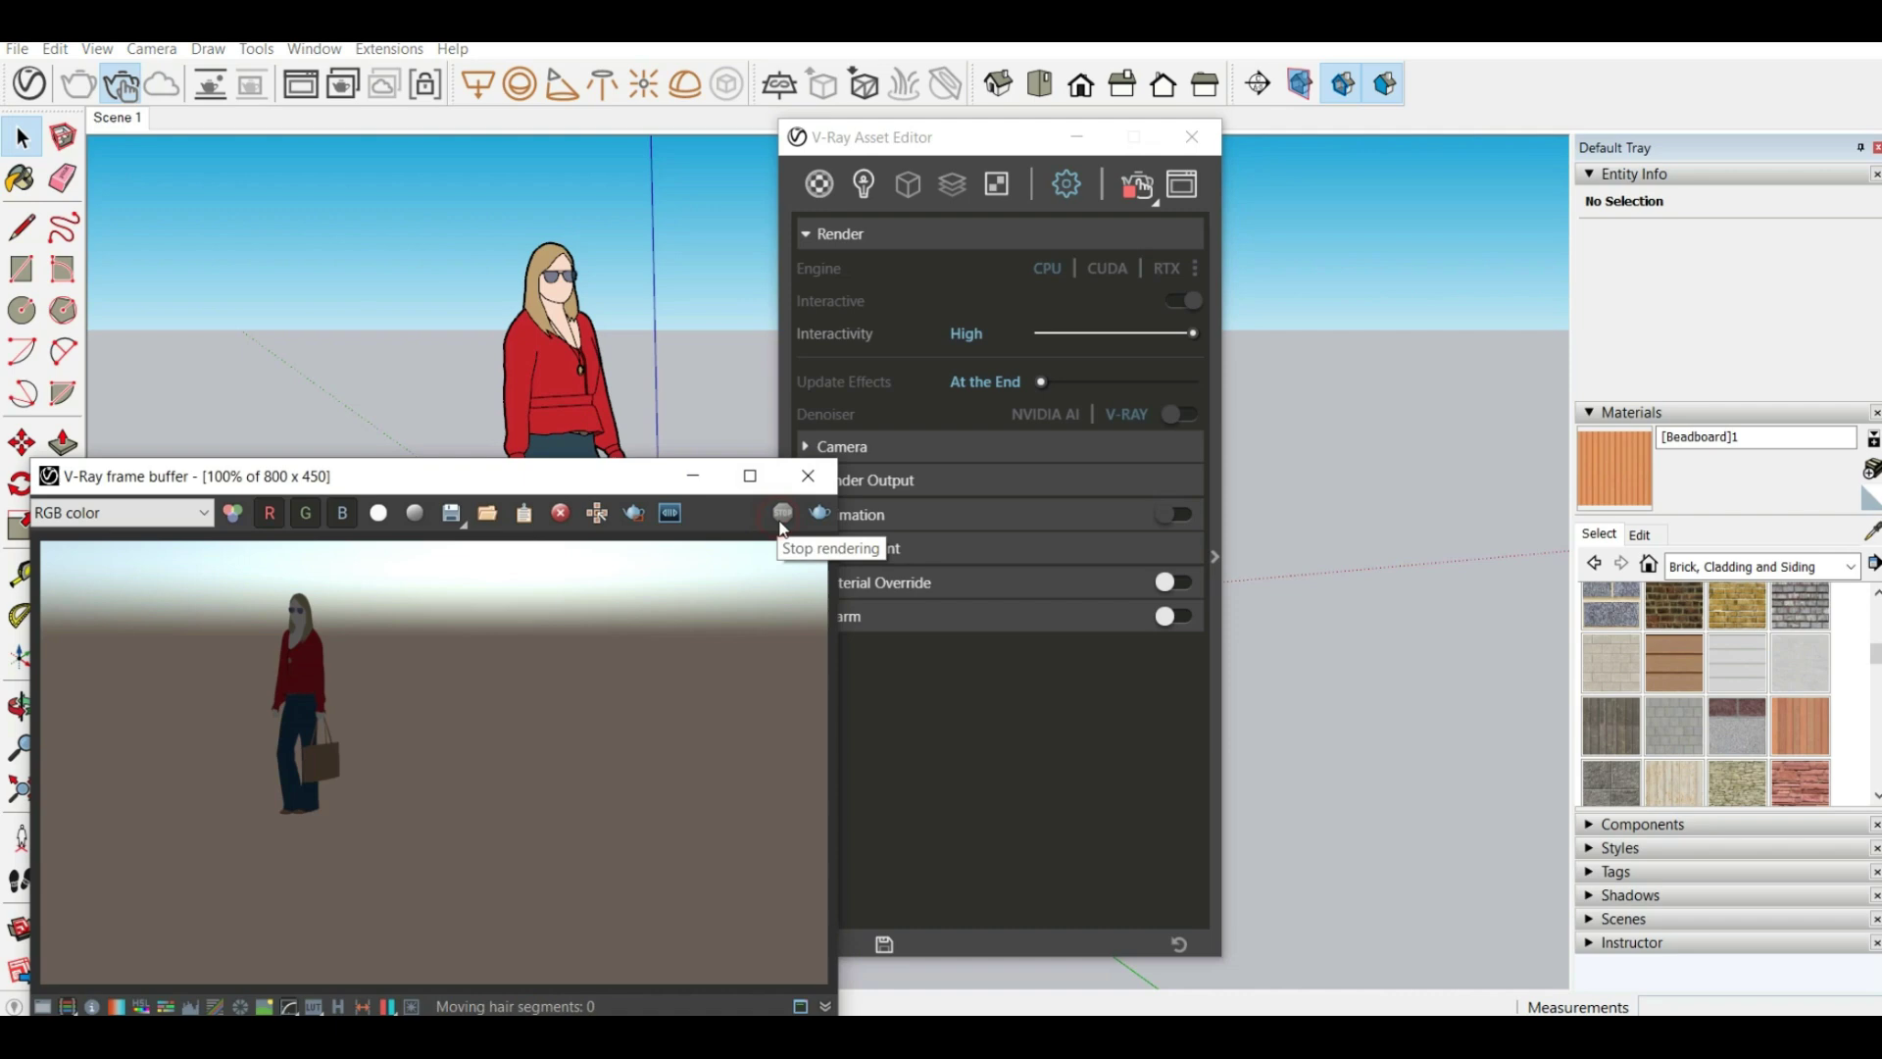
click(809, 475)
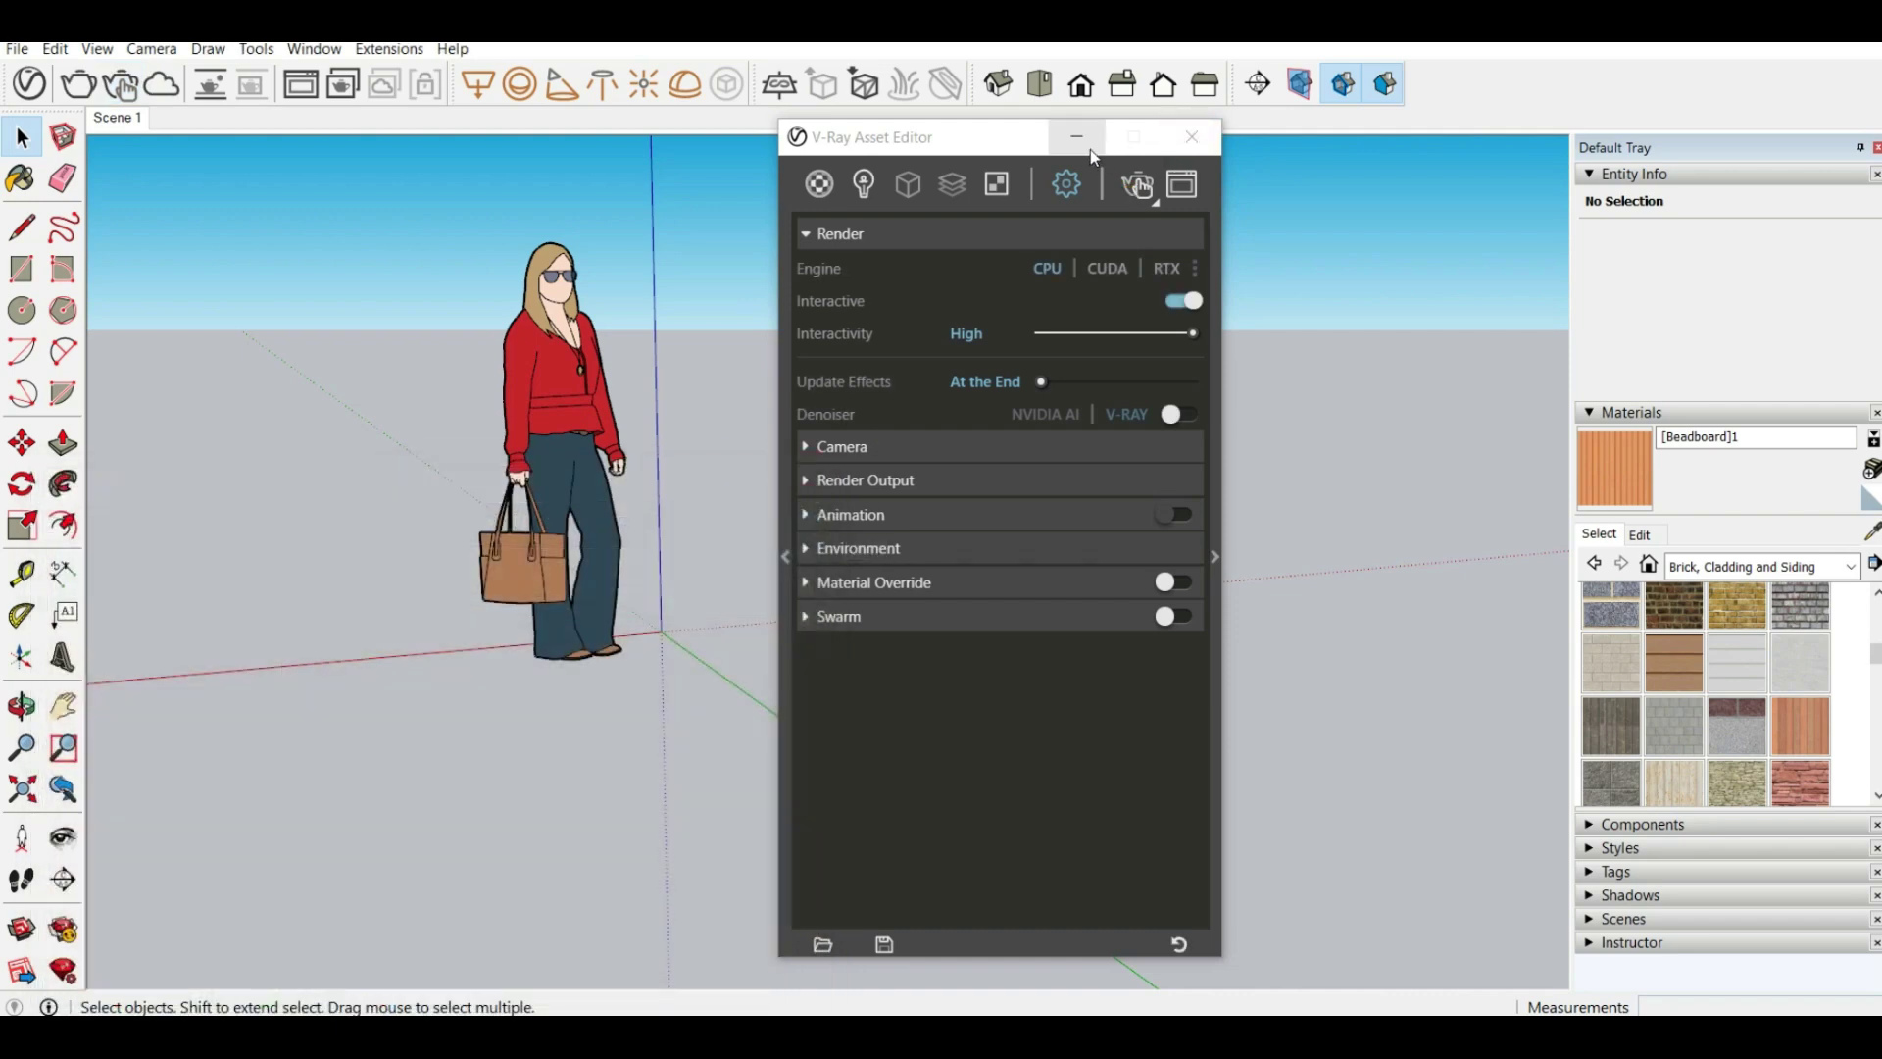
Turn off Interactive rendering, set Quality to Very High and Update Effects to Rapid, and enable the NVIDIA AI denoiser
drag(1029, 137, 831, 144)
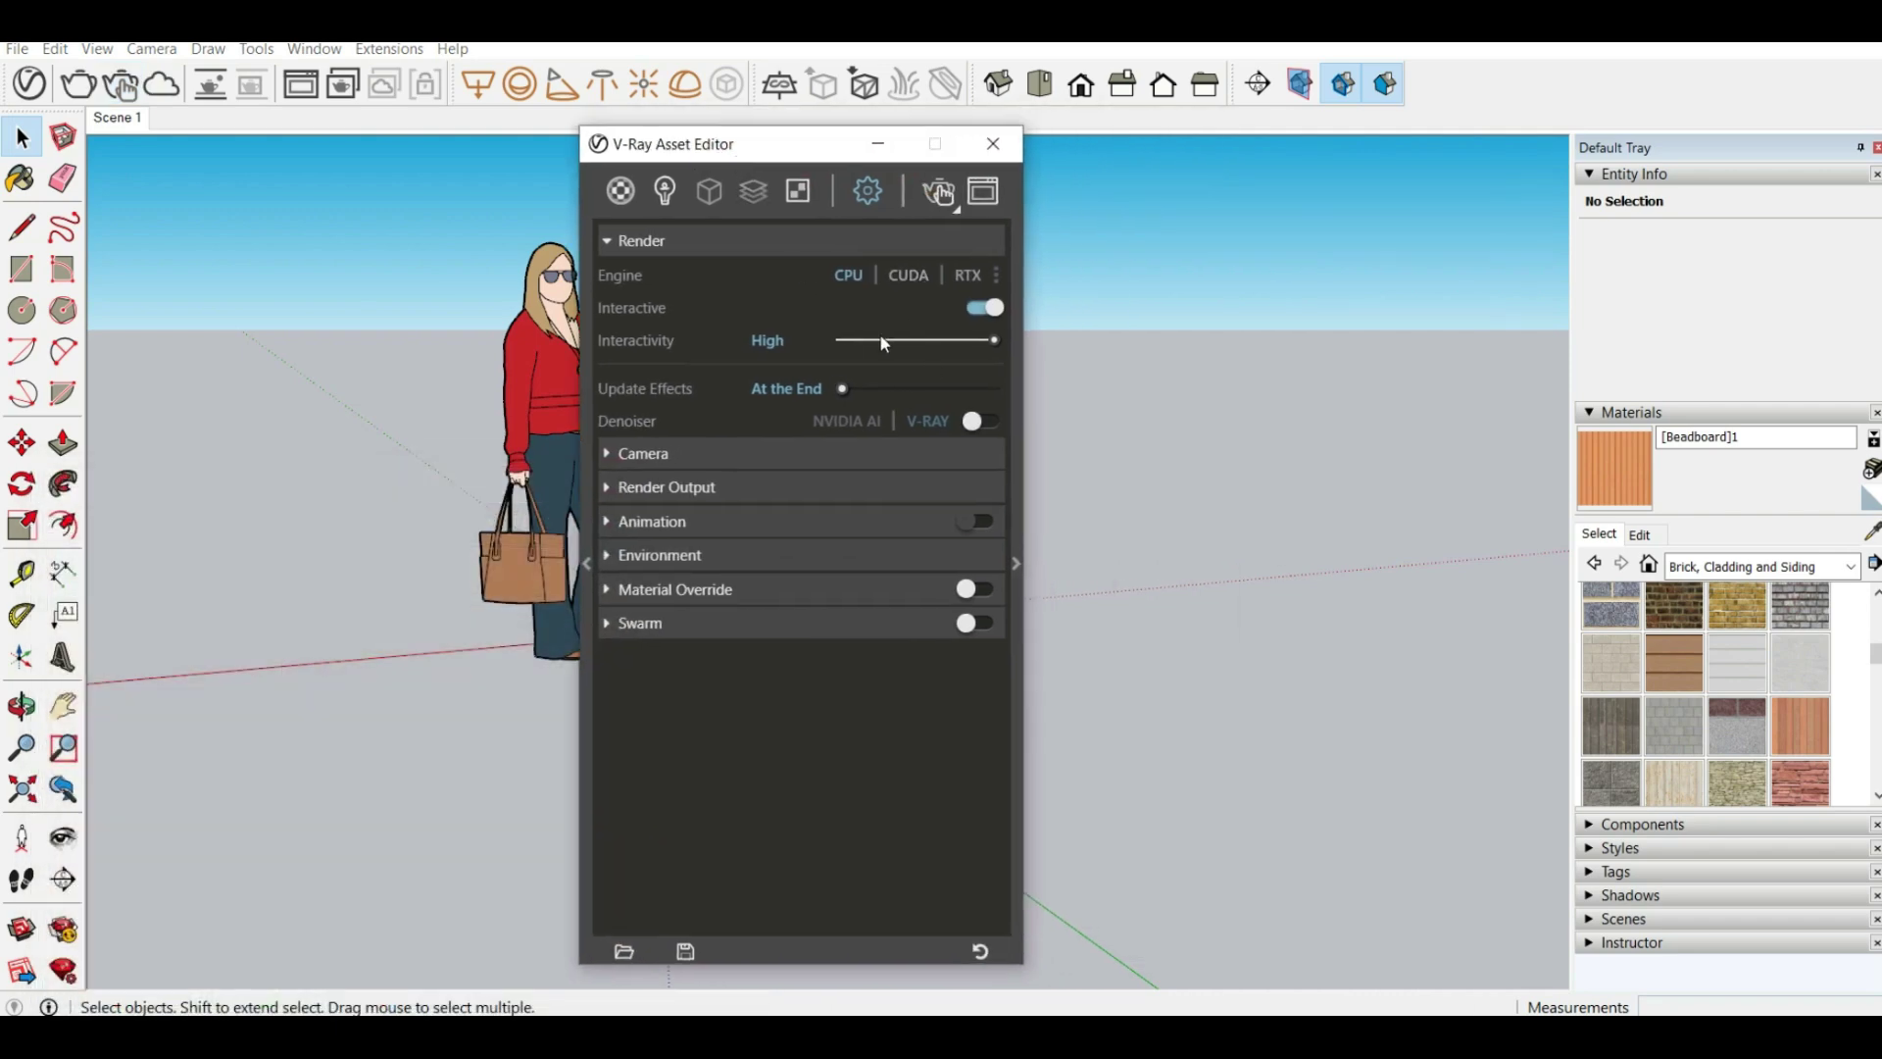
click(981, 308)
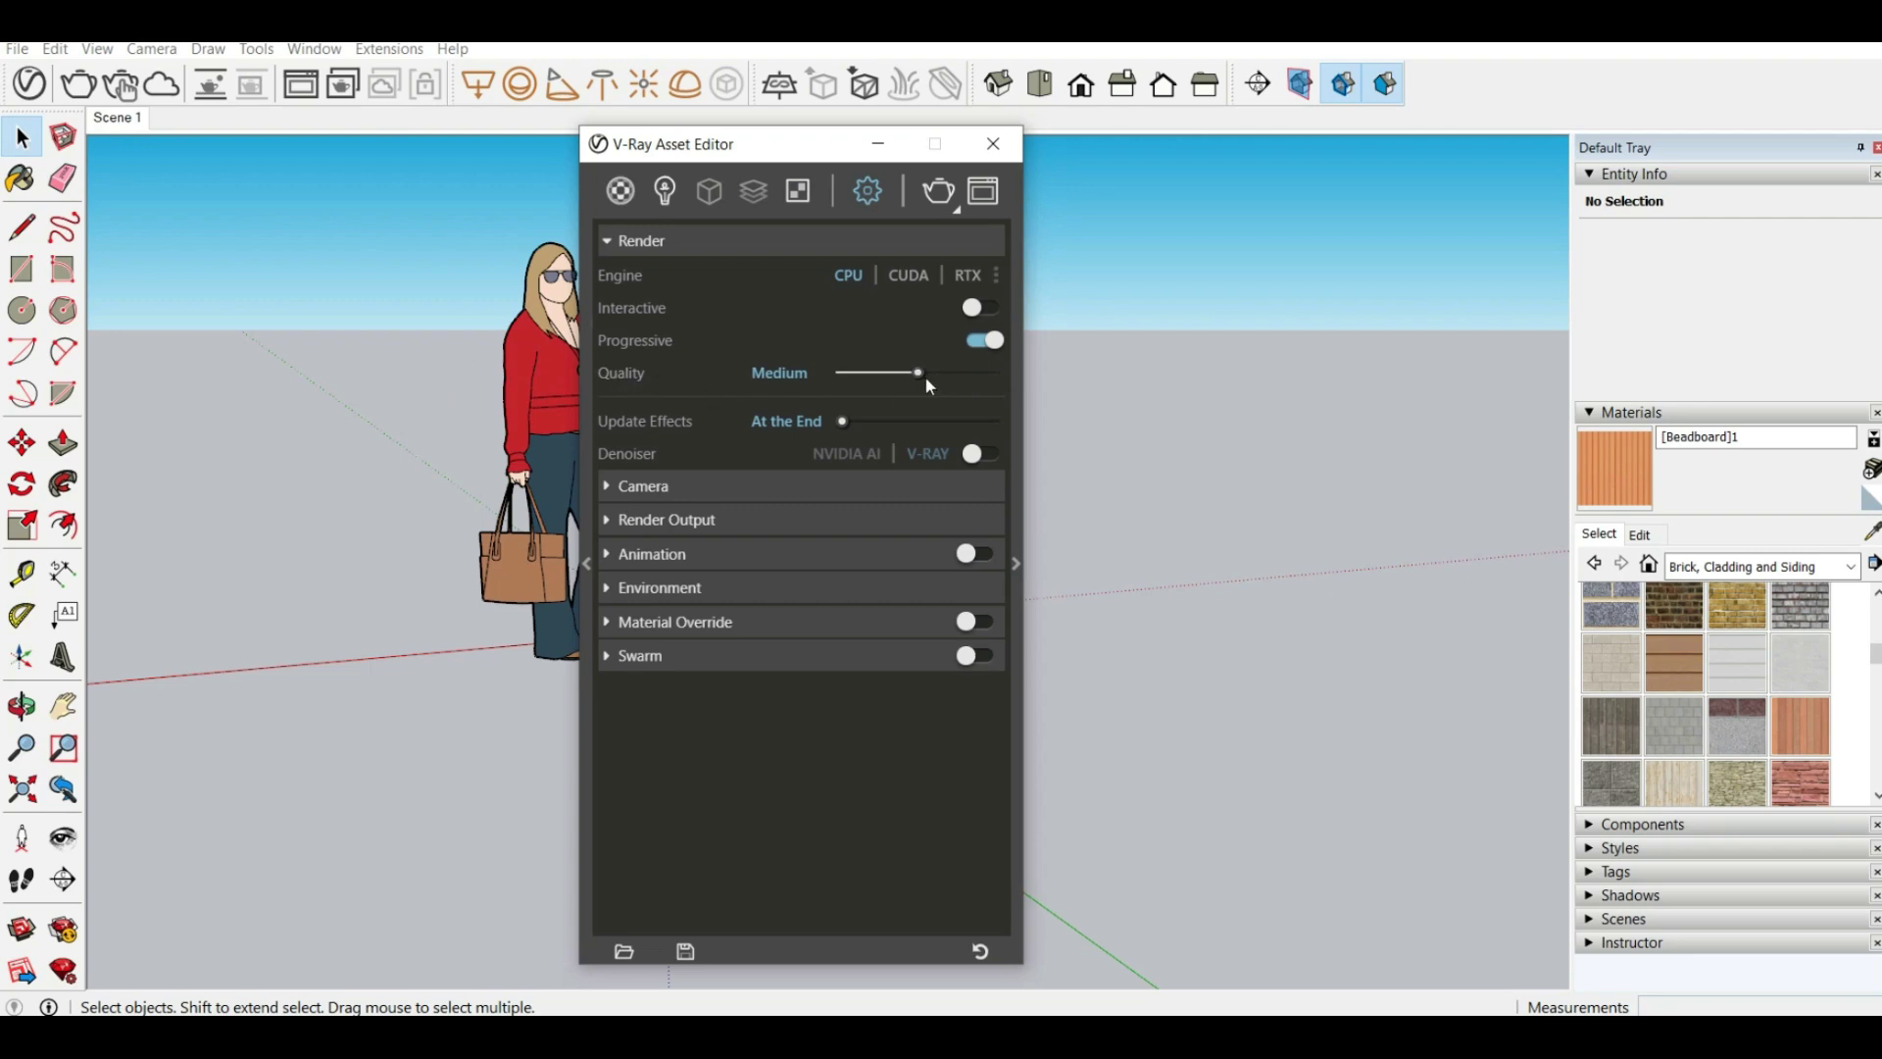
drag(922, 373, 1010, 371)
drag(890, 422, 1021, 433)
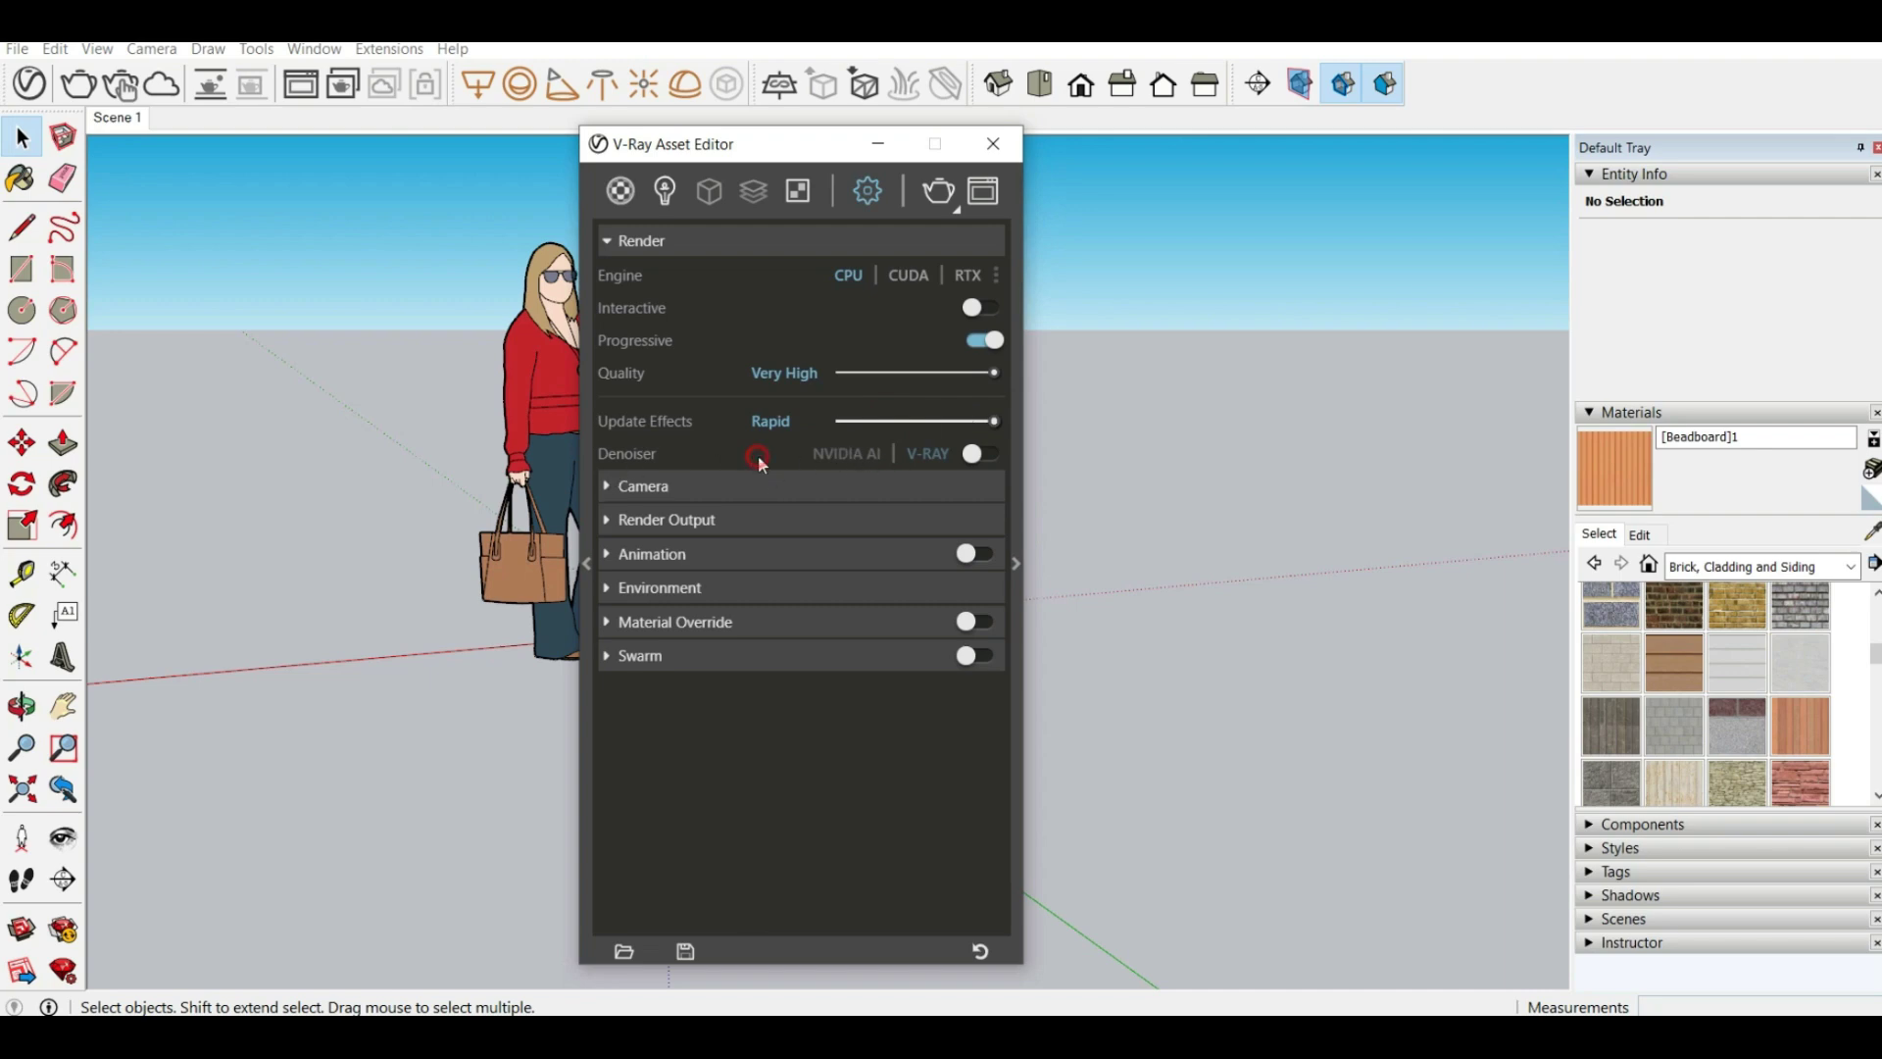
click(963, 454)
Examine the Camera render settings, including camera type, exposure, Depth of Field and Effects, leaving the section collapsed
click(760, 499)
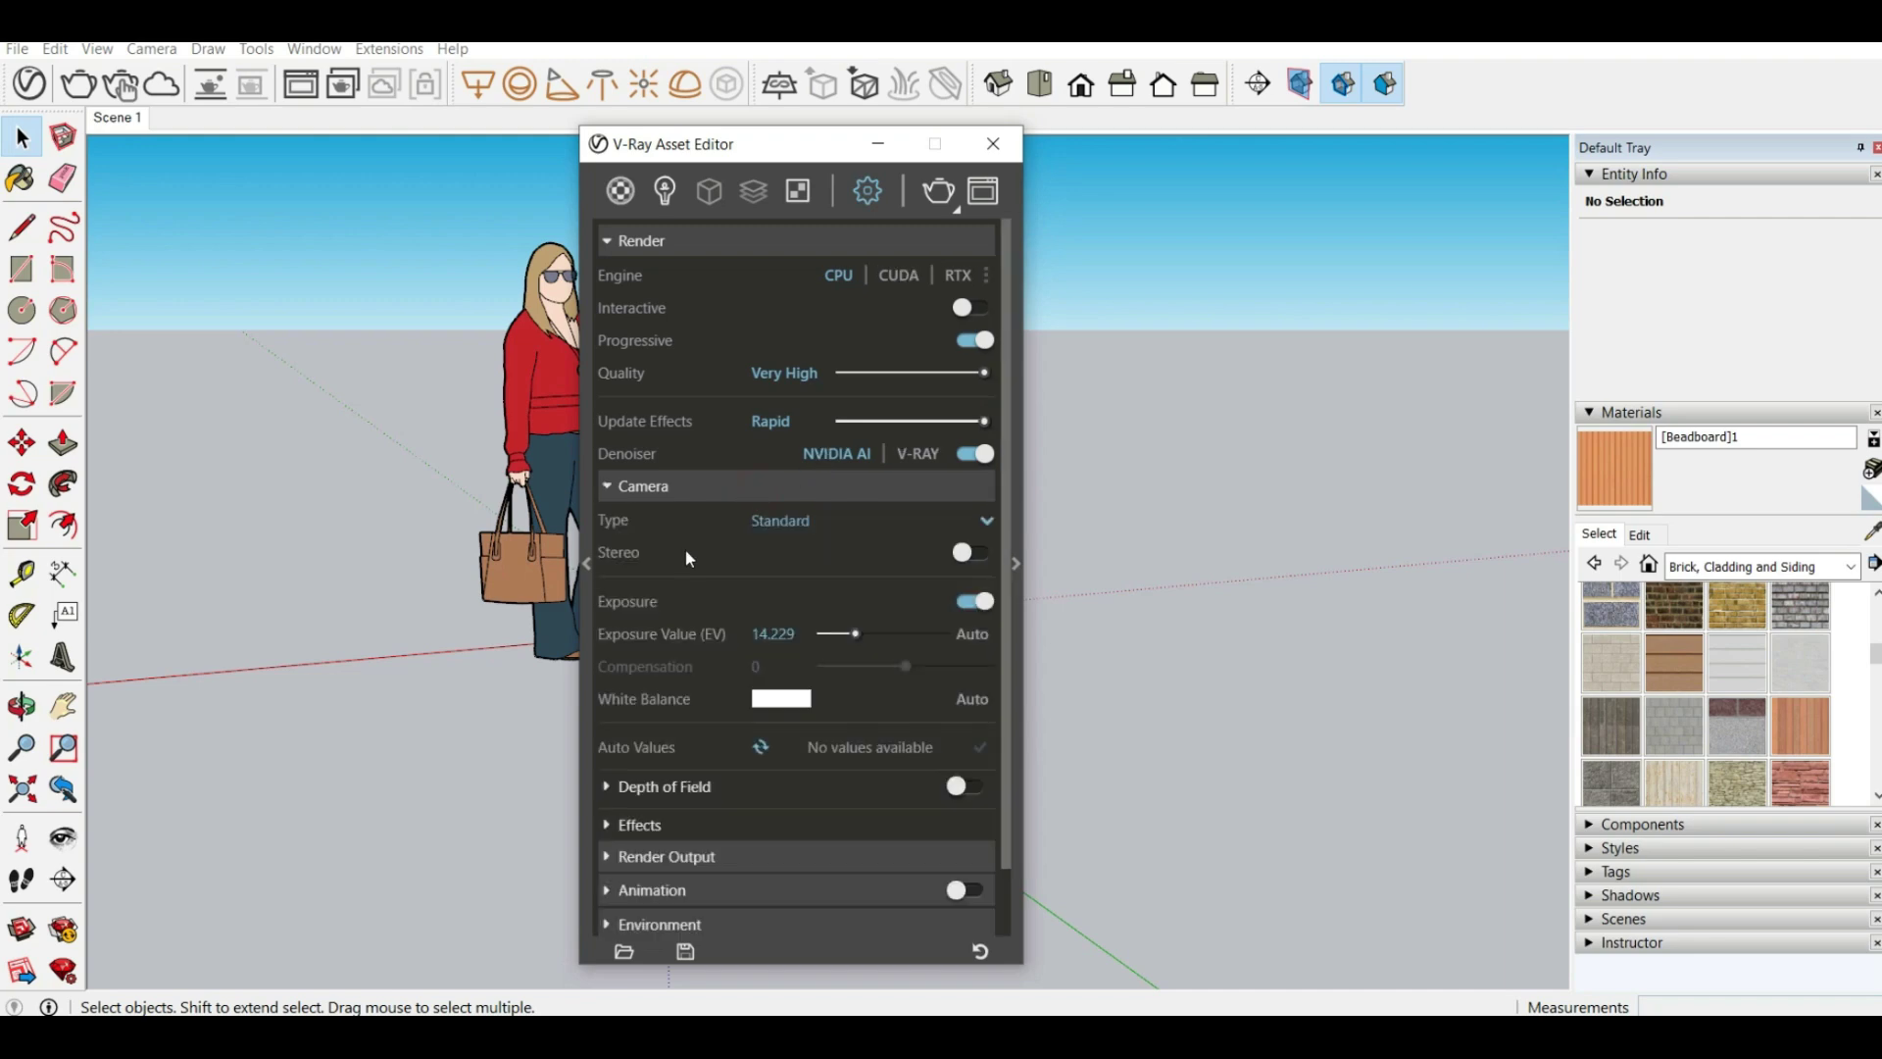
scroll(702, 585, down, 1)
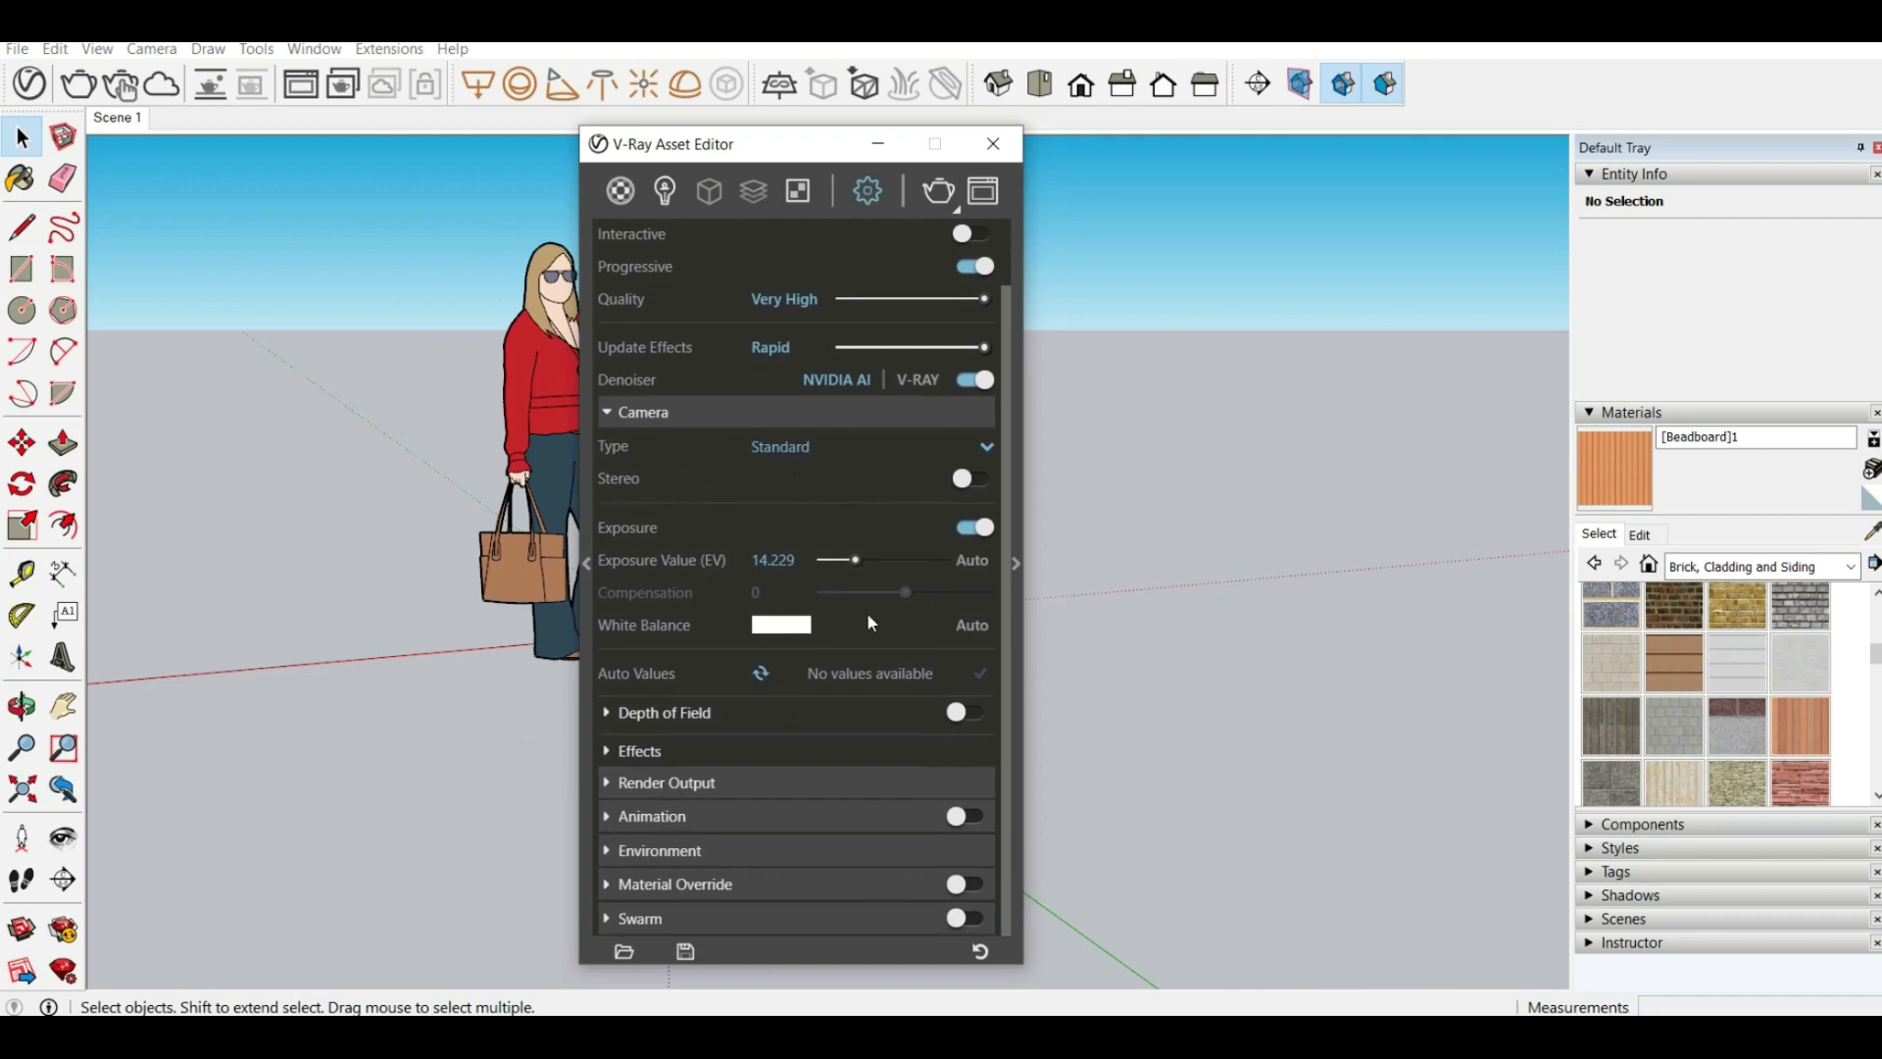
click(855, 443)
click(856, 441)
click(755, 722)
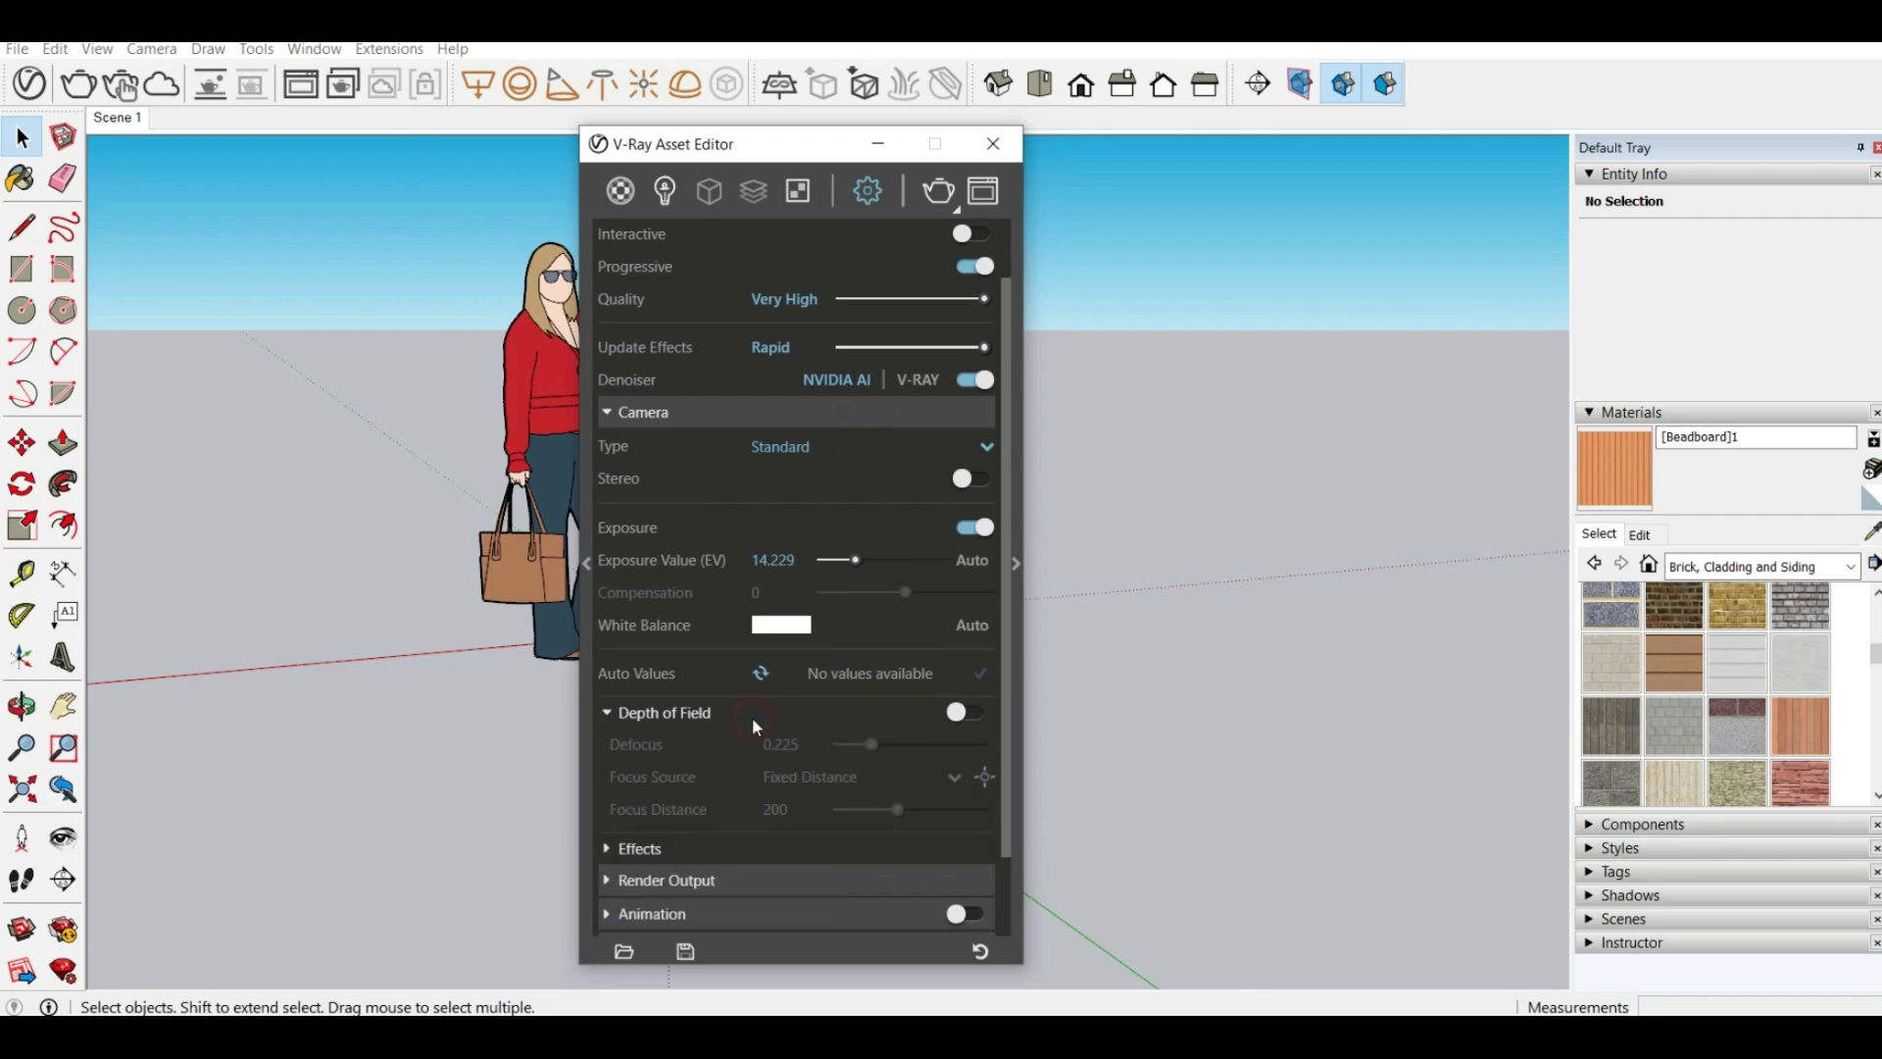
scroll(731, 715, down, 1)
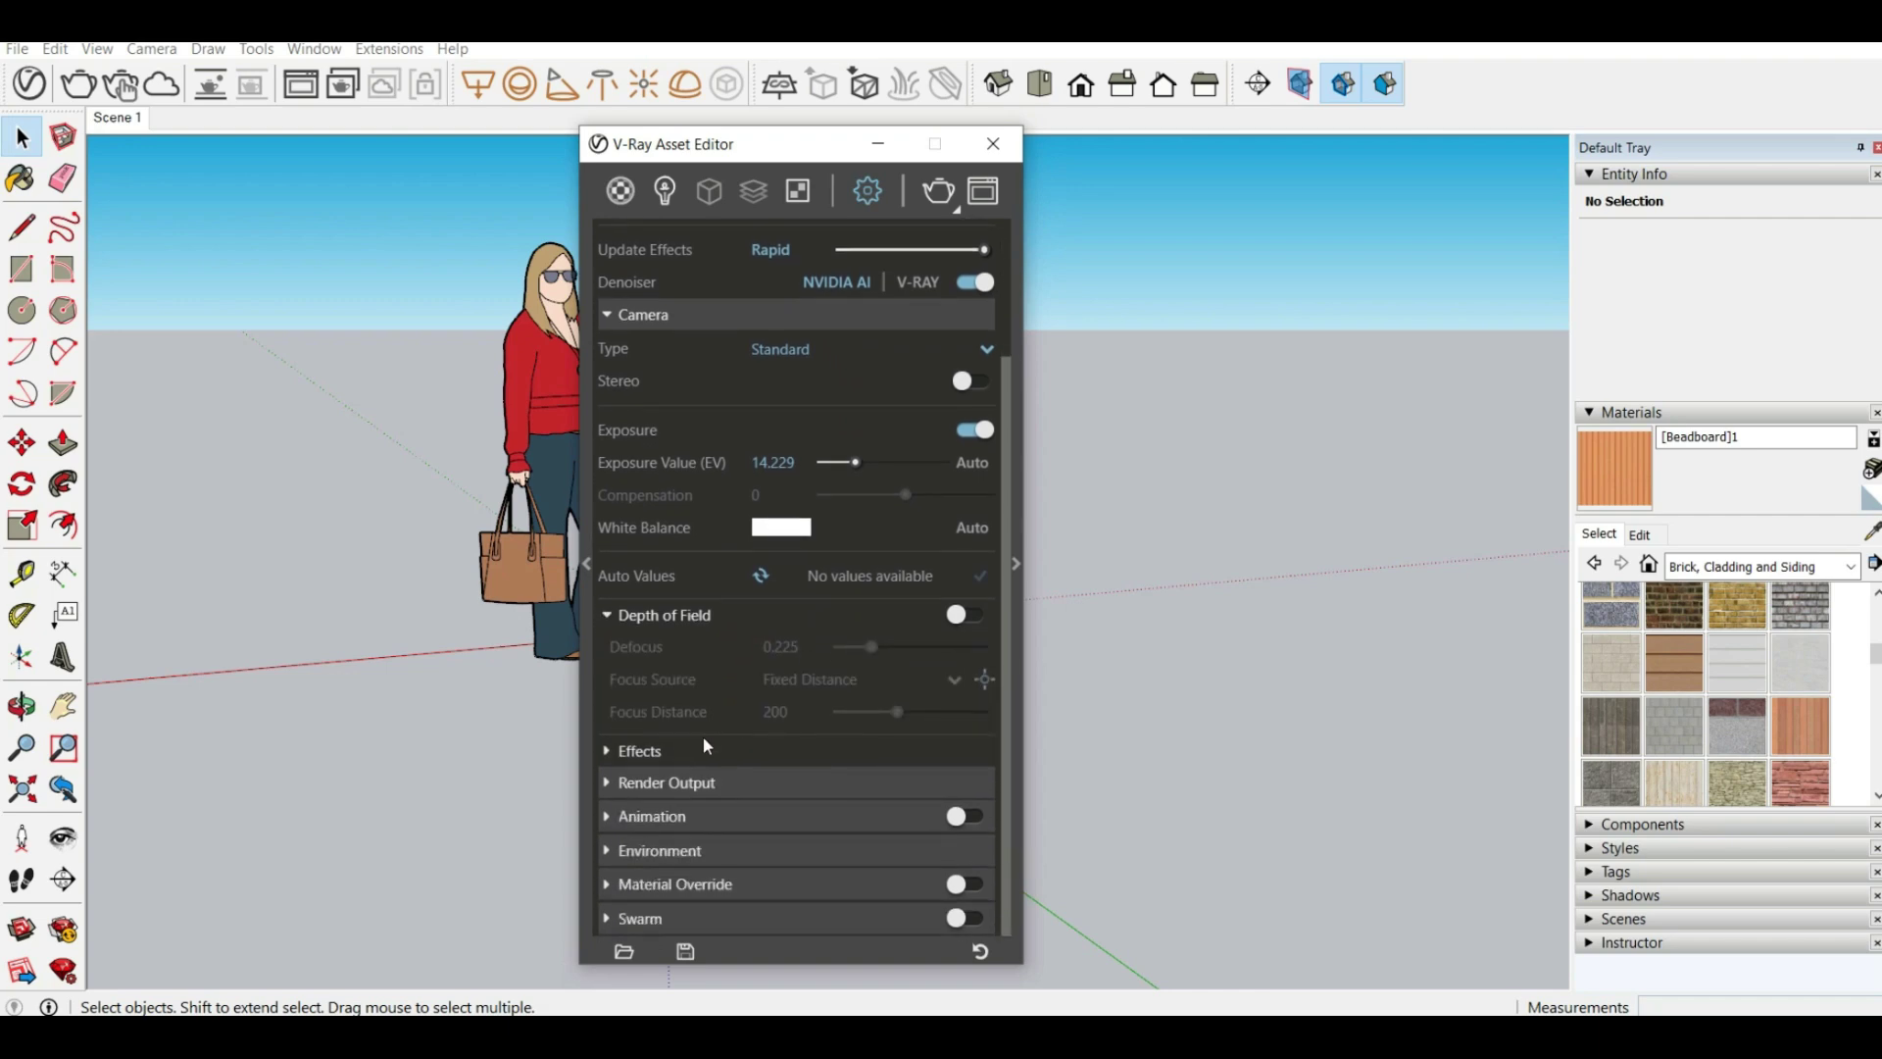
click(707, 748)
click(693, 742)
click(684, 620)
click(670, 419)
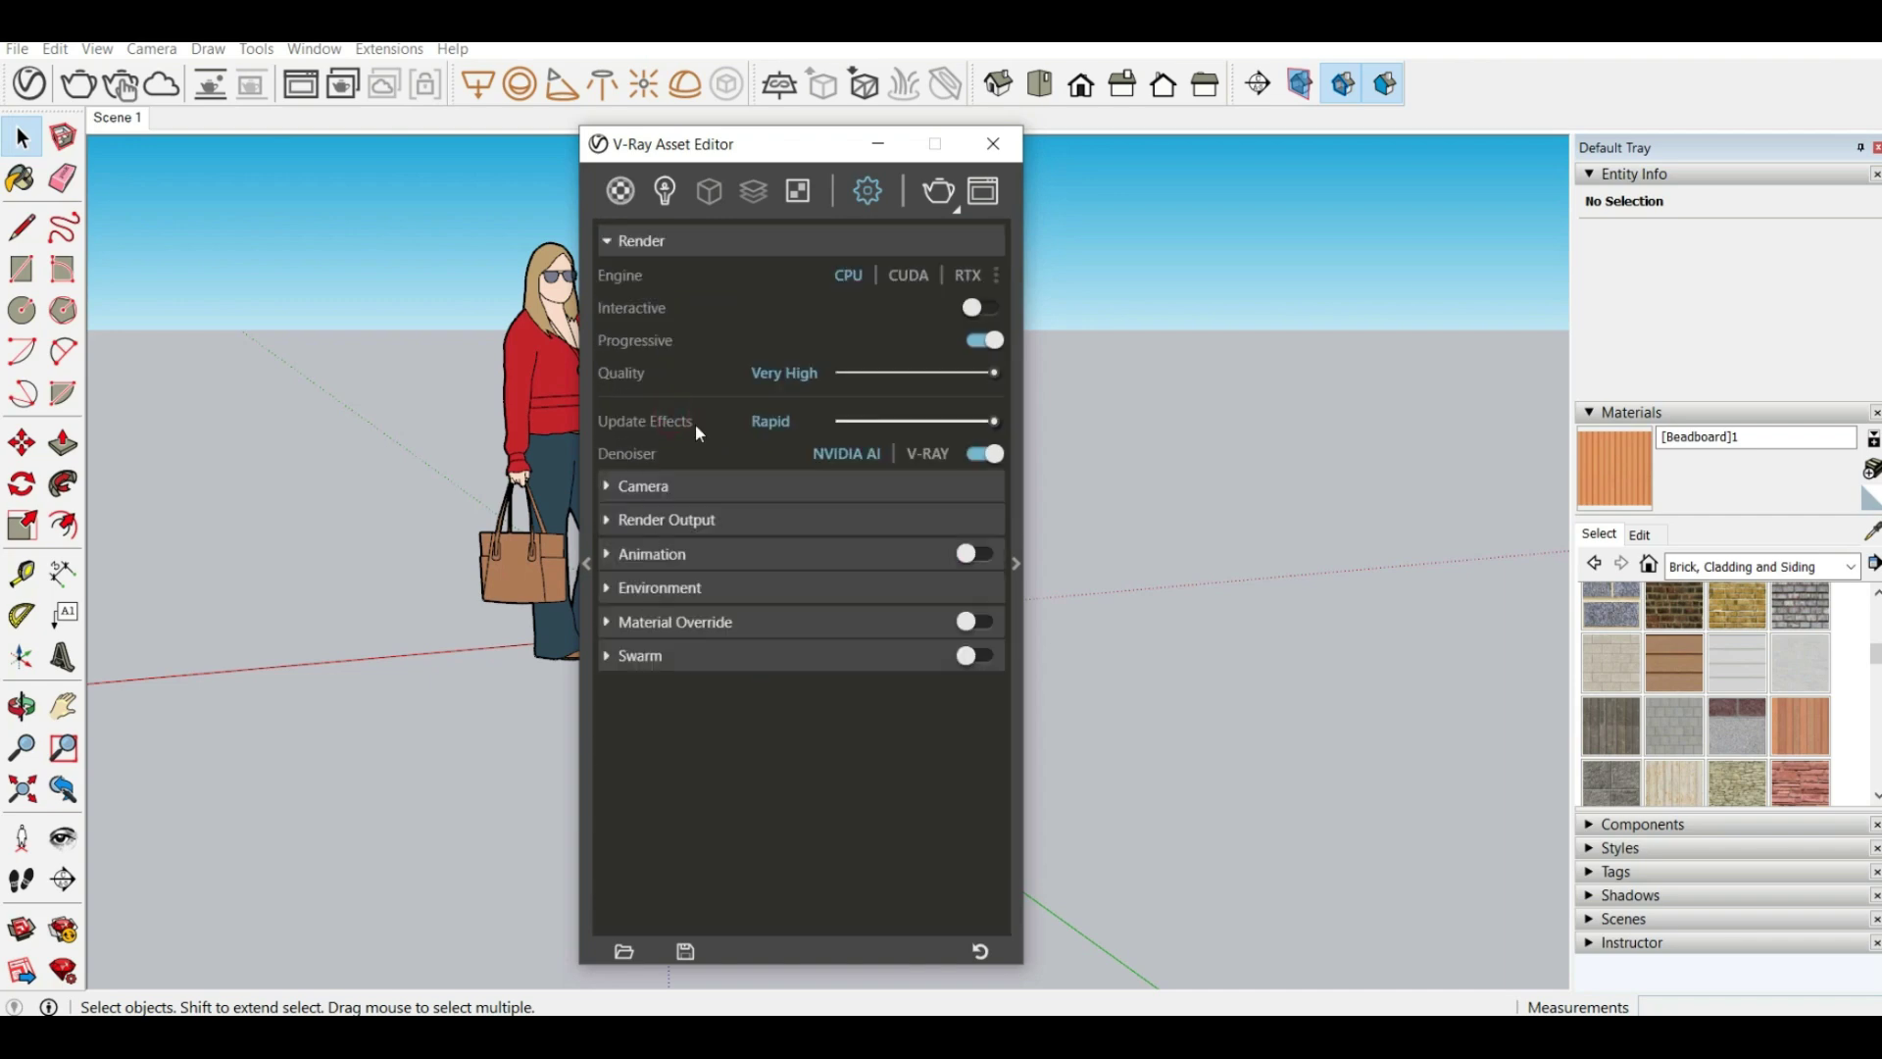
click(714, 500)
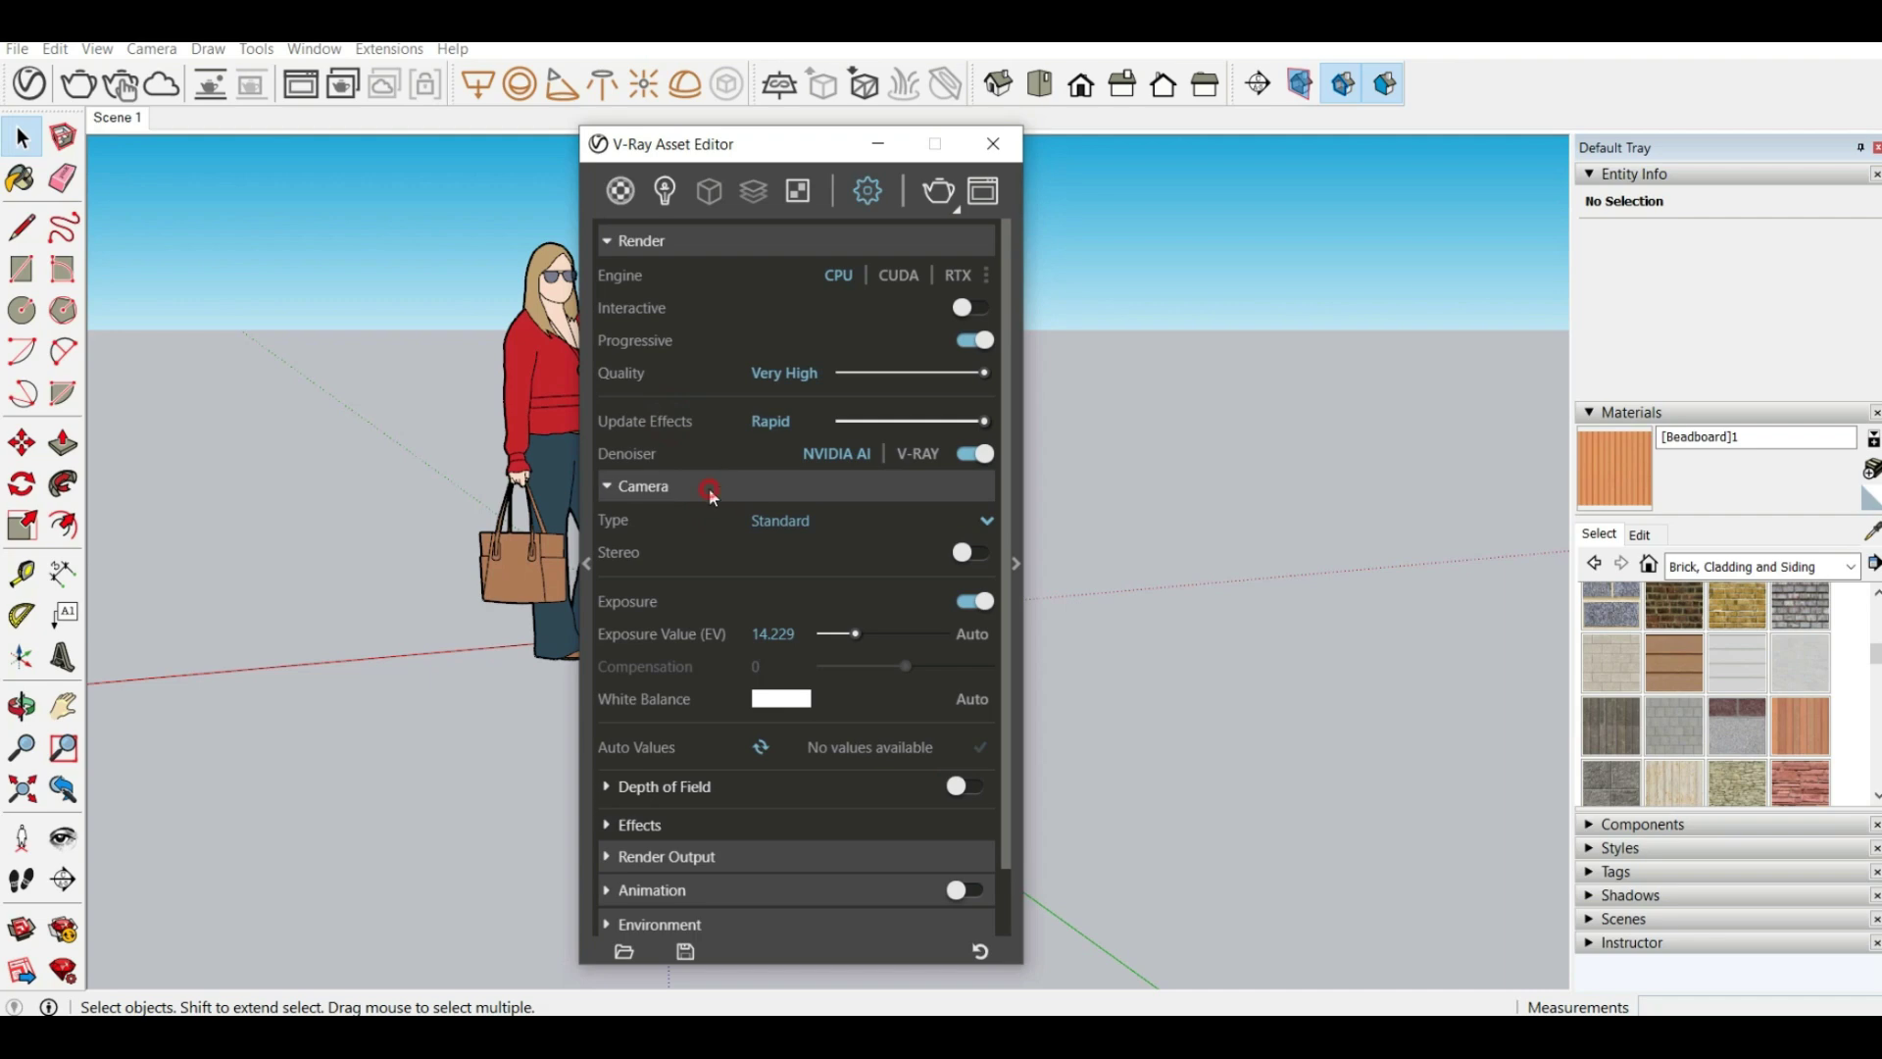
click(711, 490)
Turn on Safe Frame in the Render Output settings and set the aspect ratio to 4:5 - Portrait
click(694, 525)
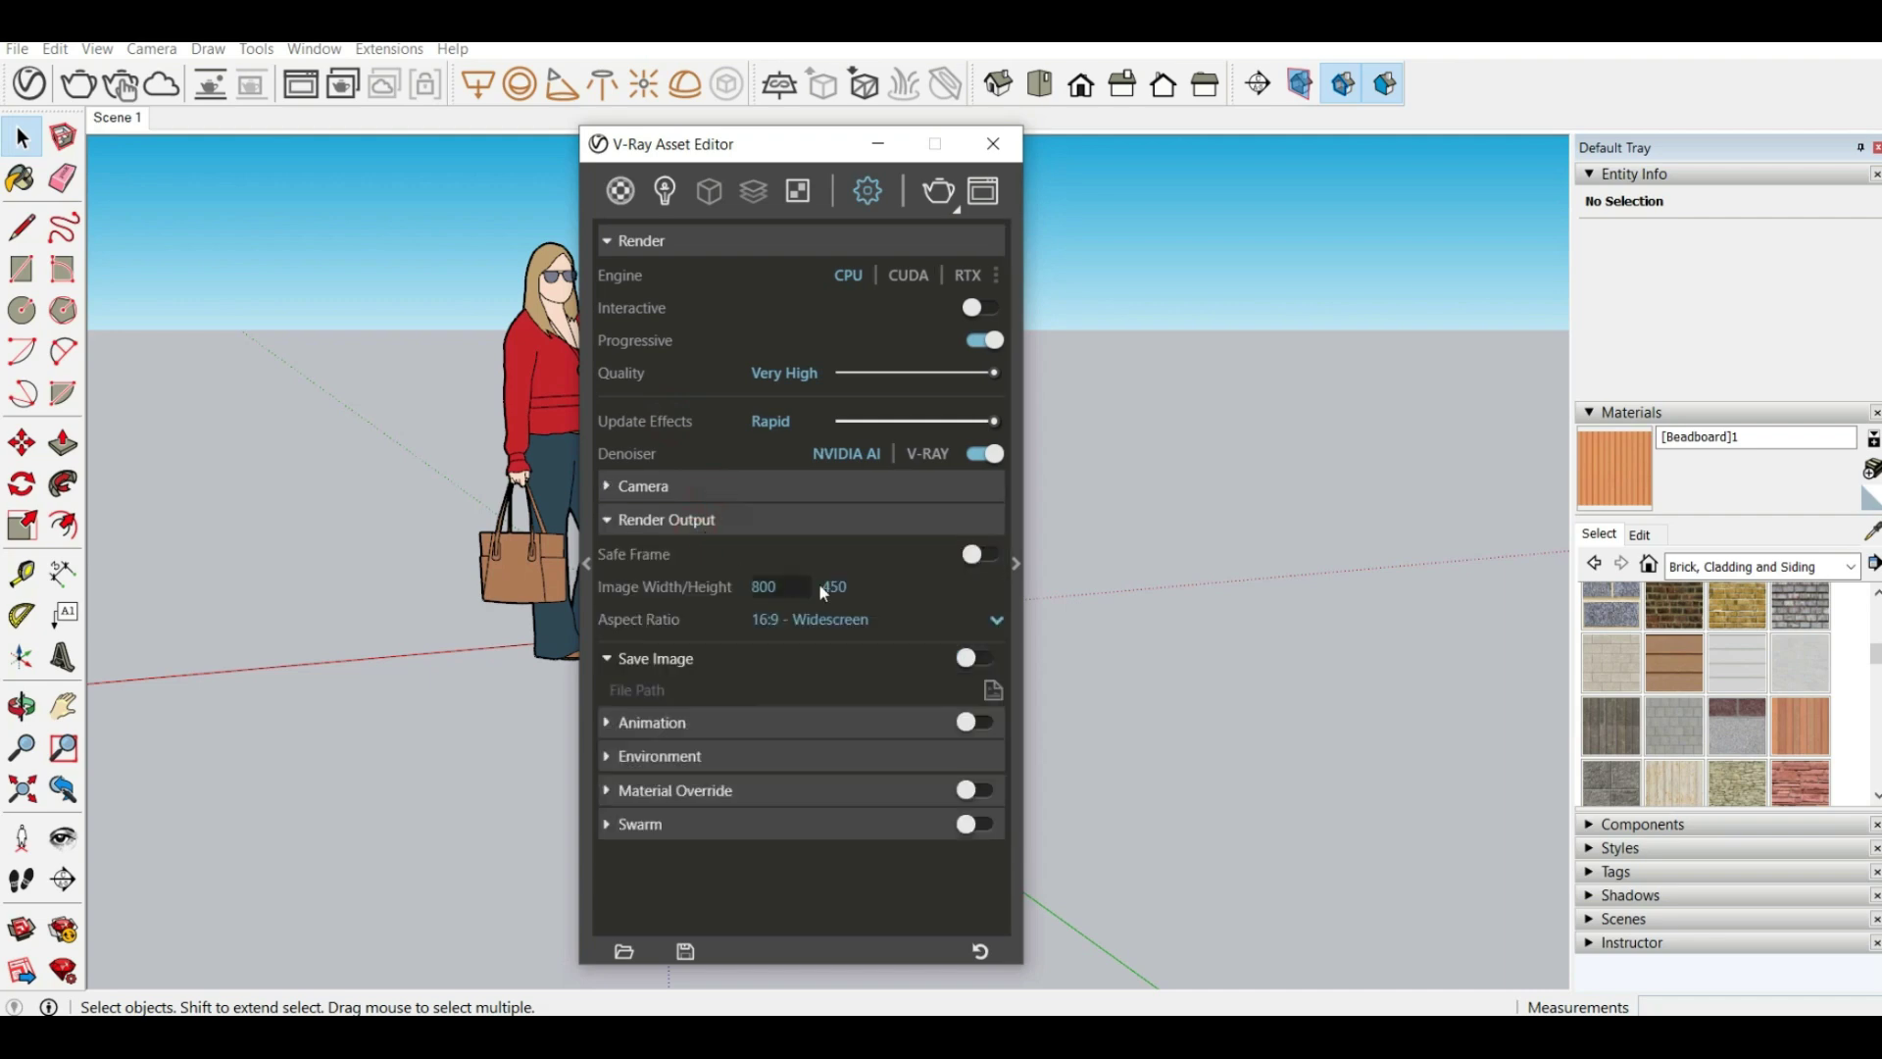
click(995, 557)
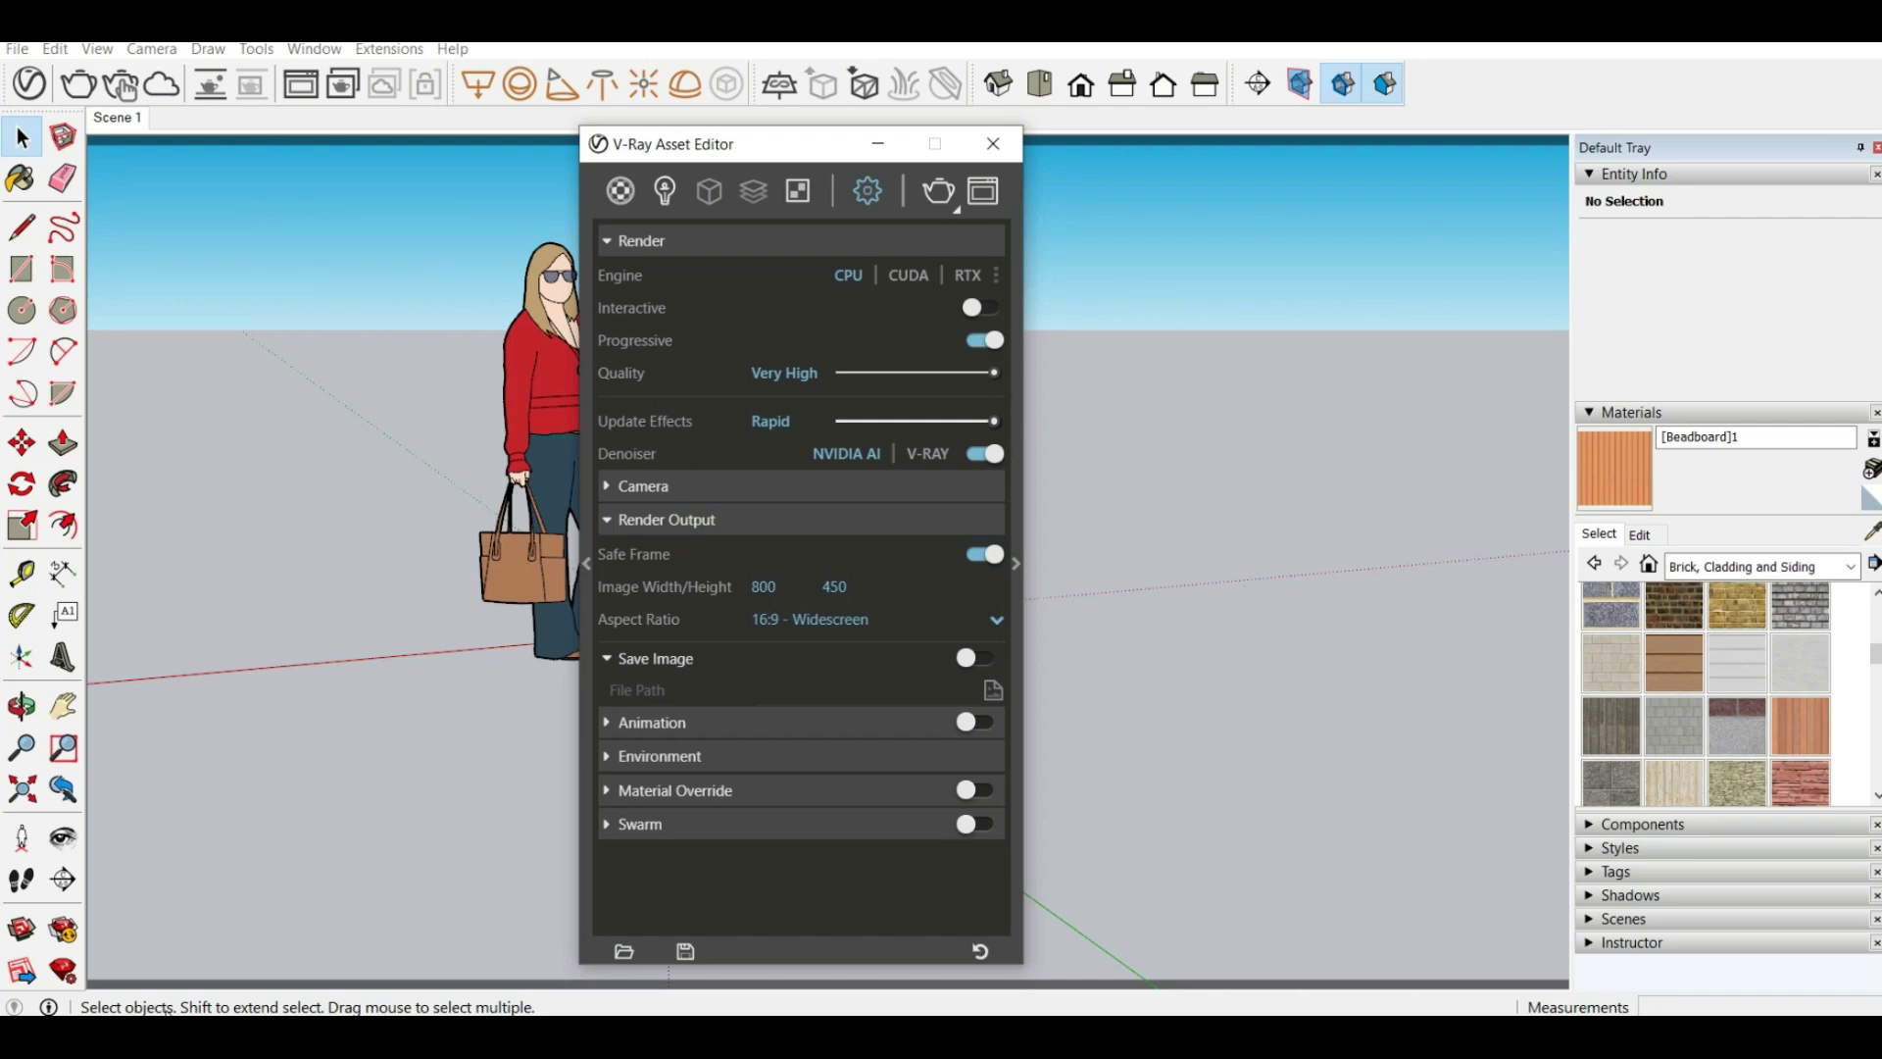
click(939, 623)
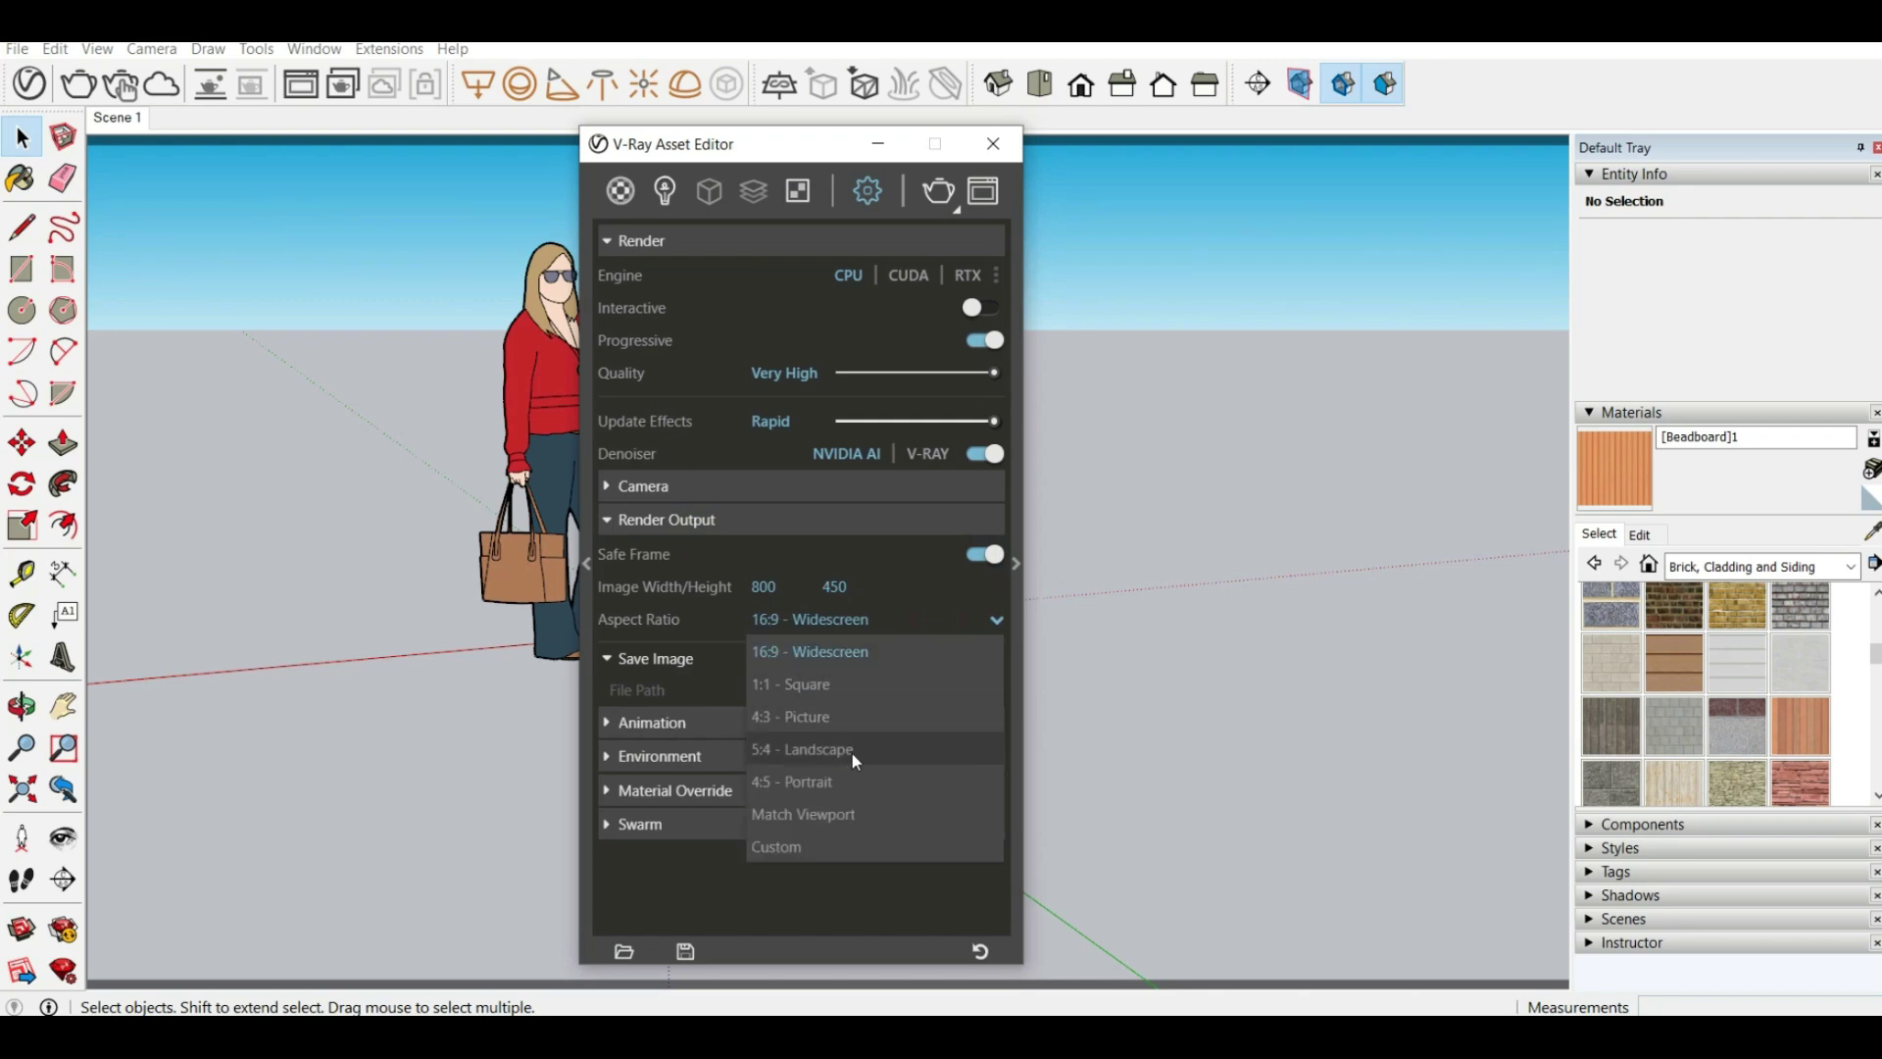
click(860, 780)
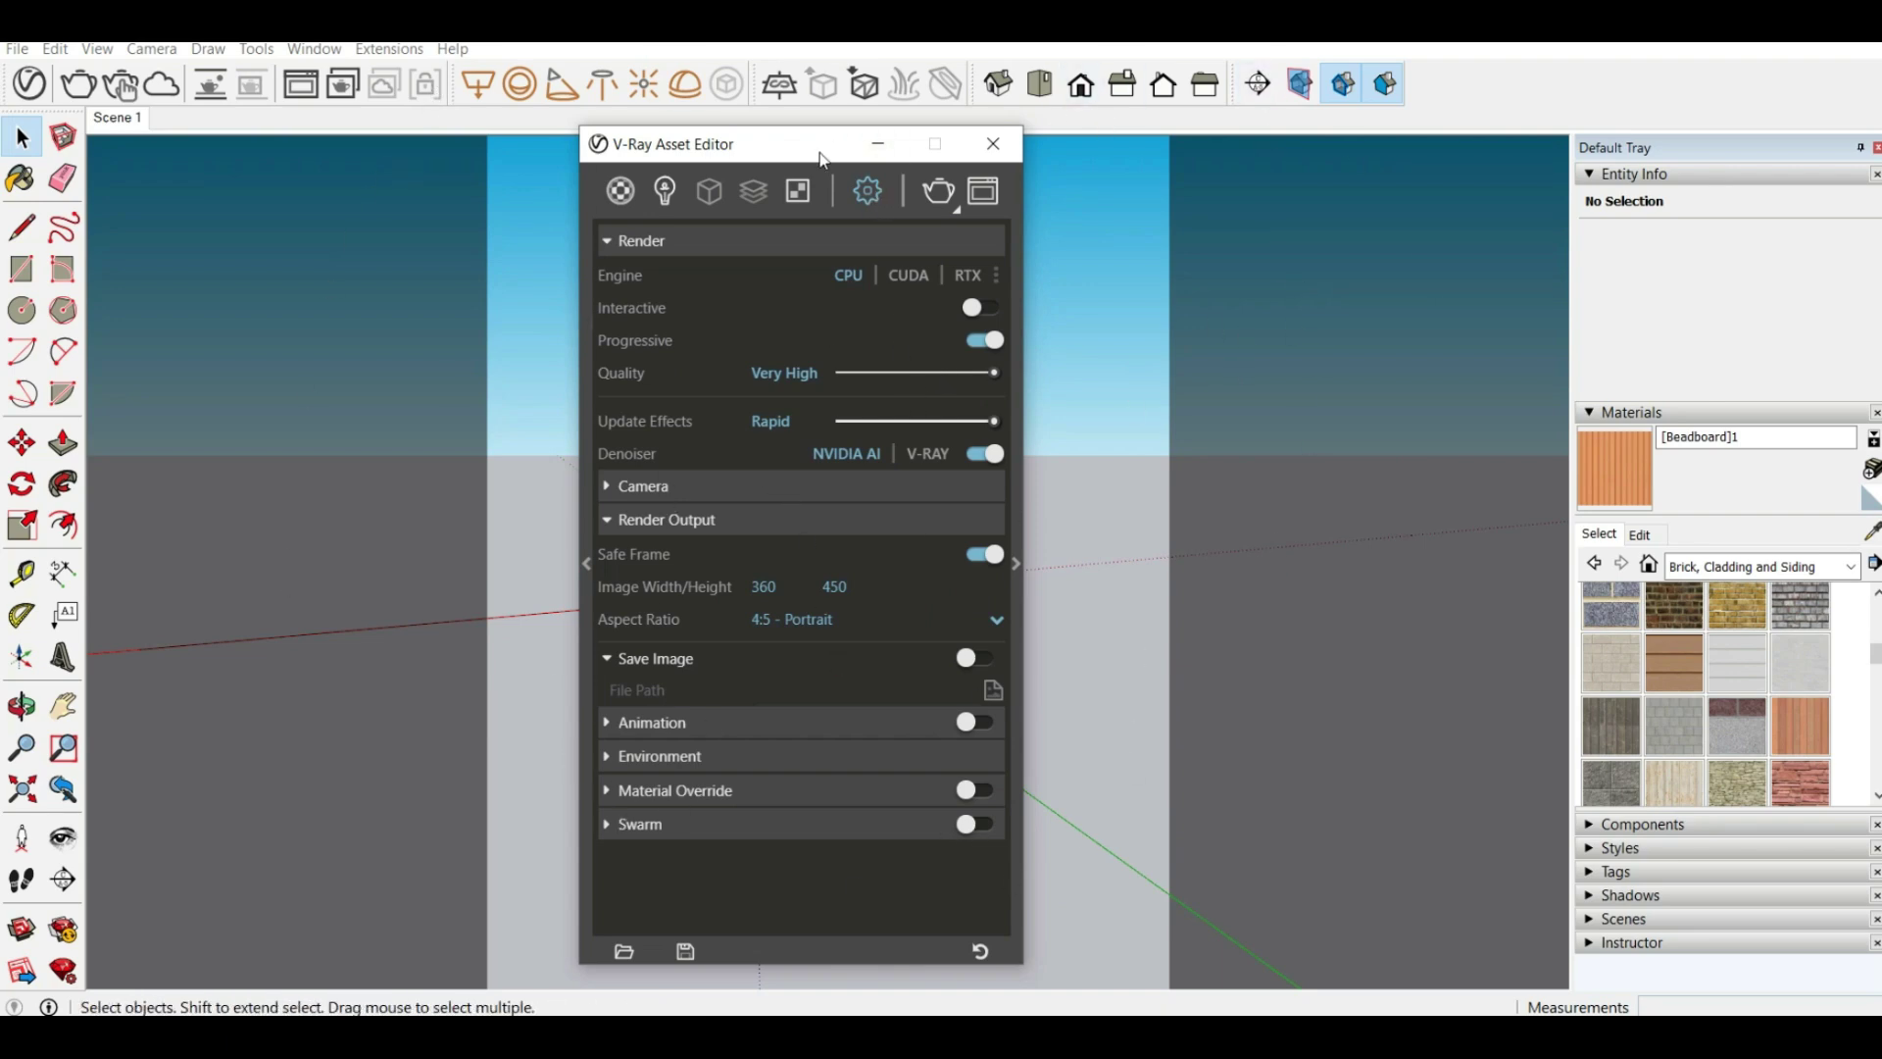
Render the portrait view with the Asset Editor moved clear of the woman, and close the frame buffer
drag(818, 152, 1295, 138)
click(1369, 181)
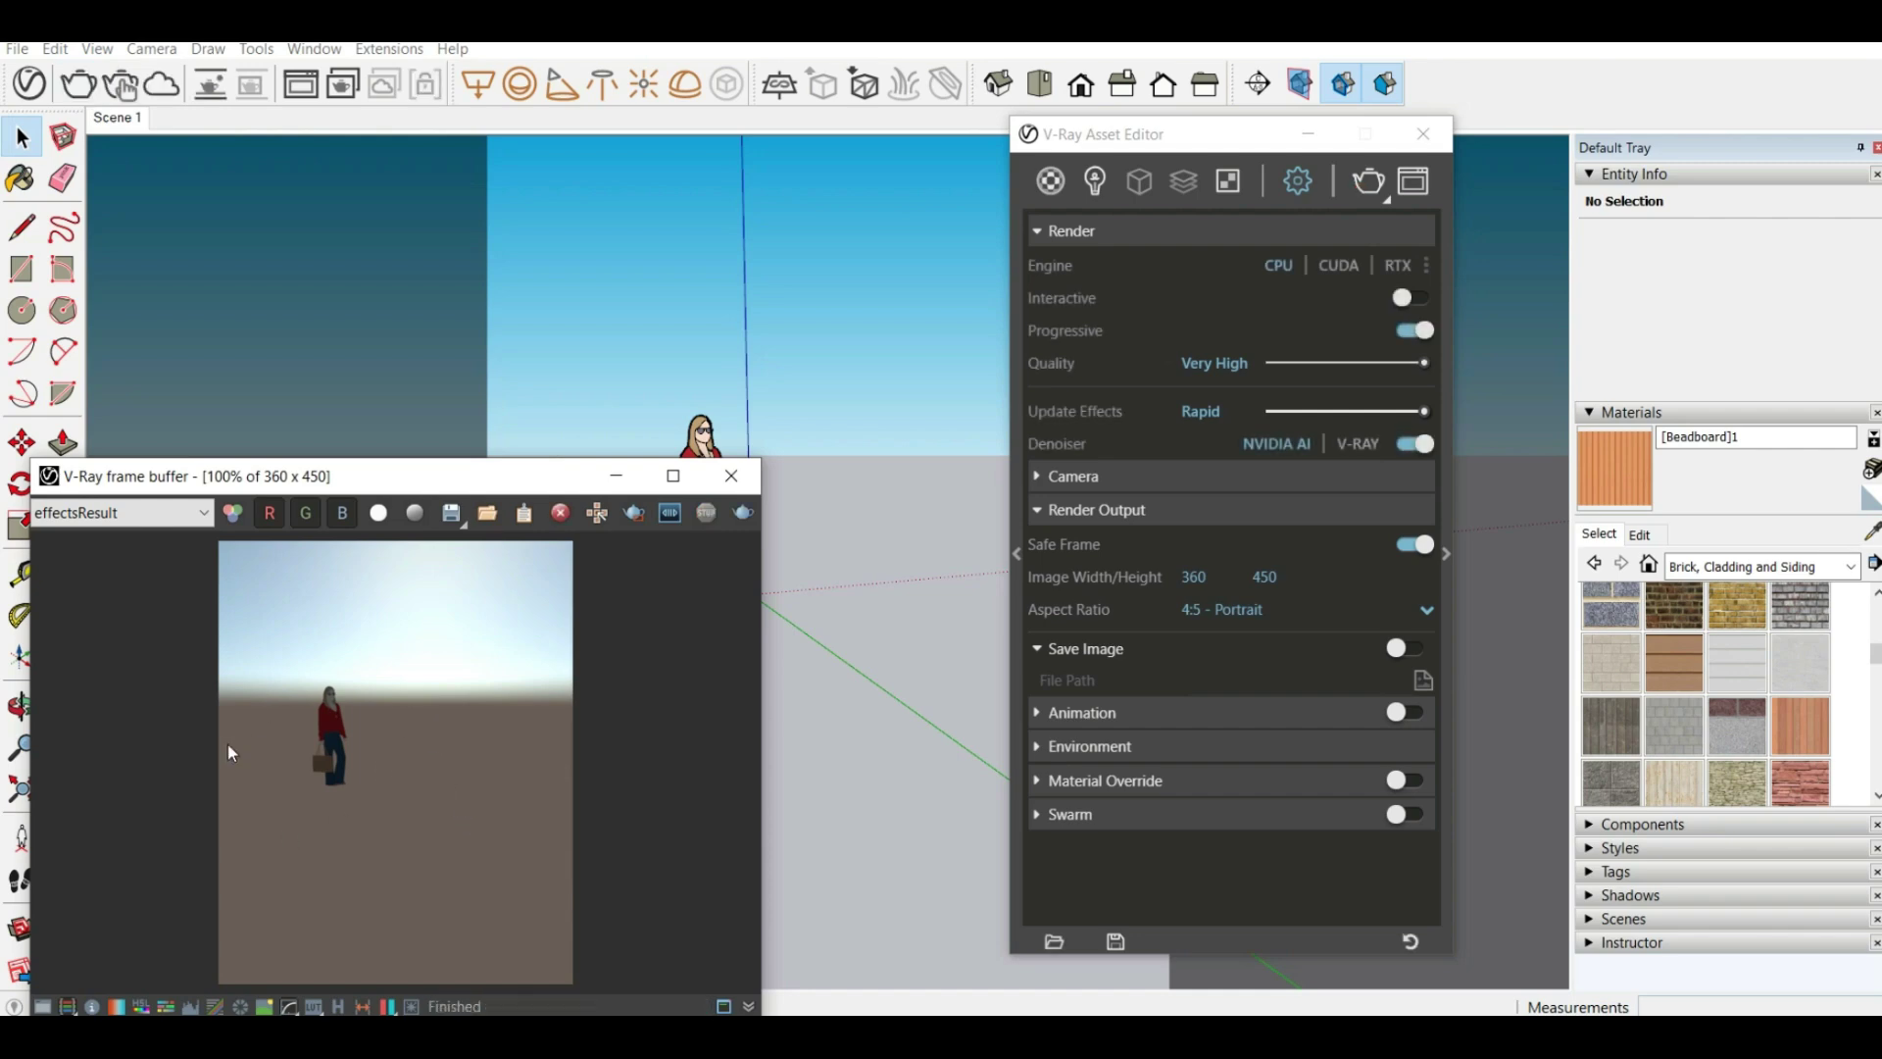
click(804, 309)
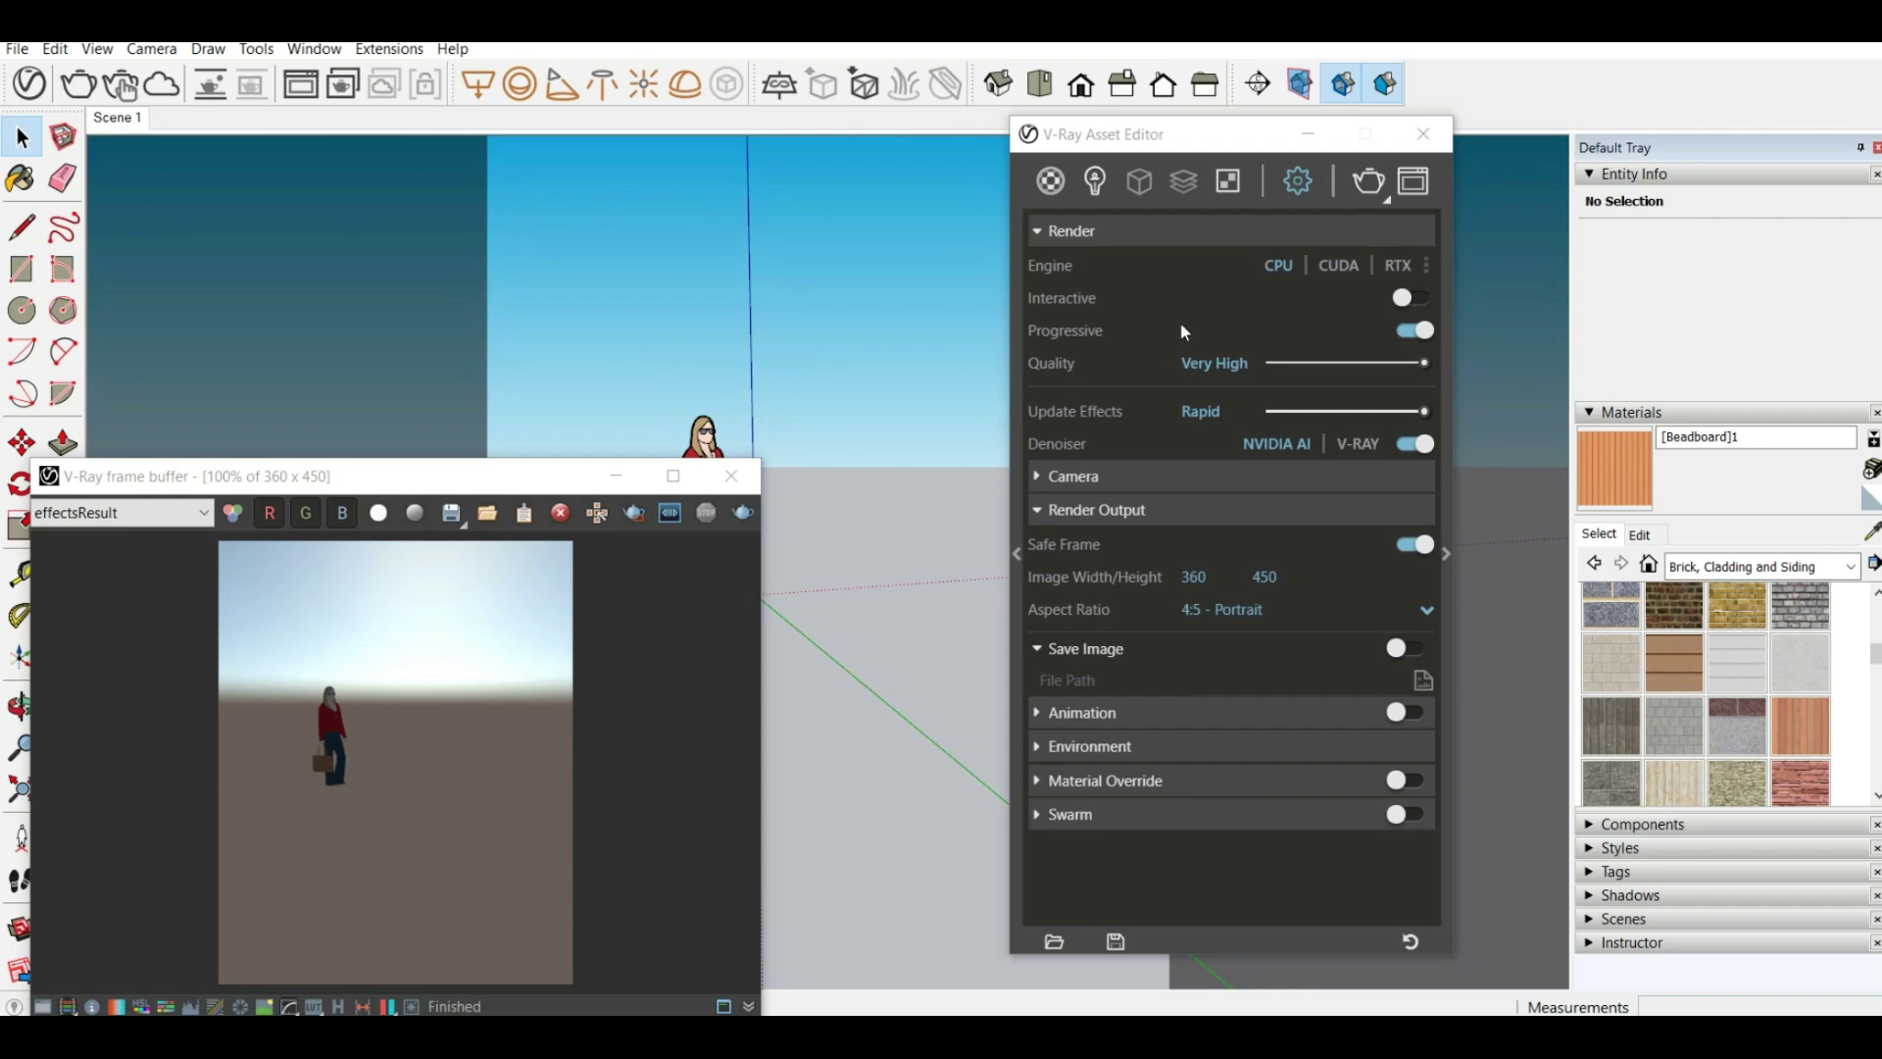
click(730, 474)
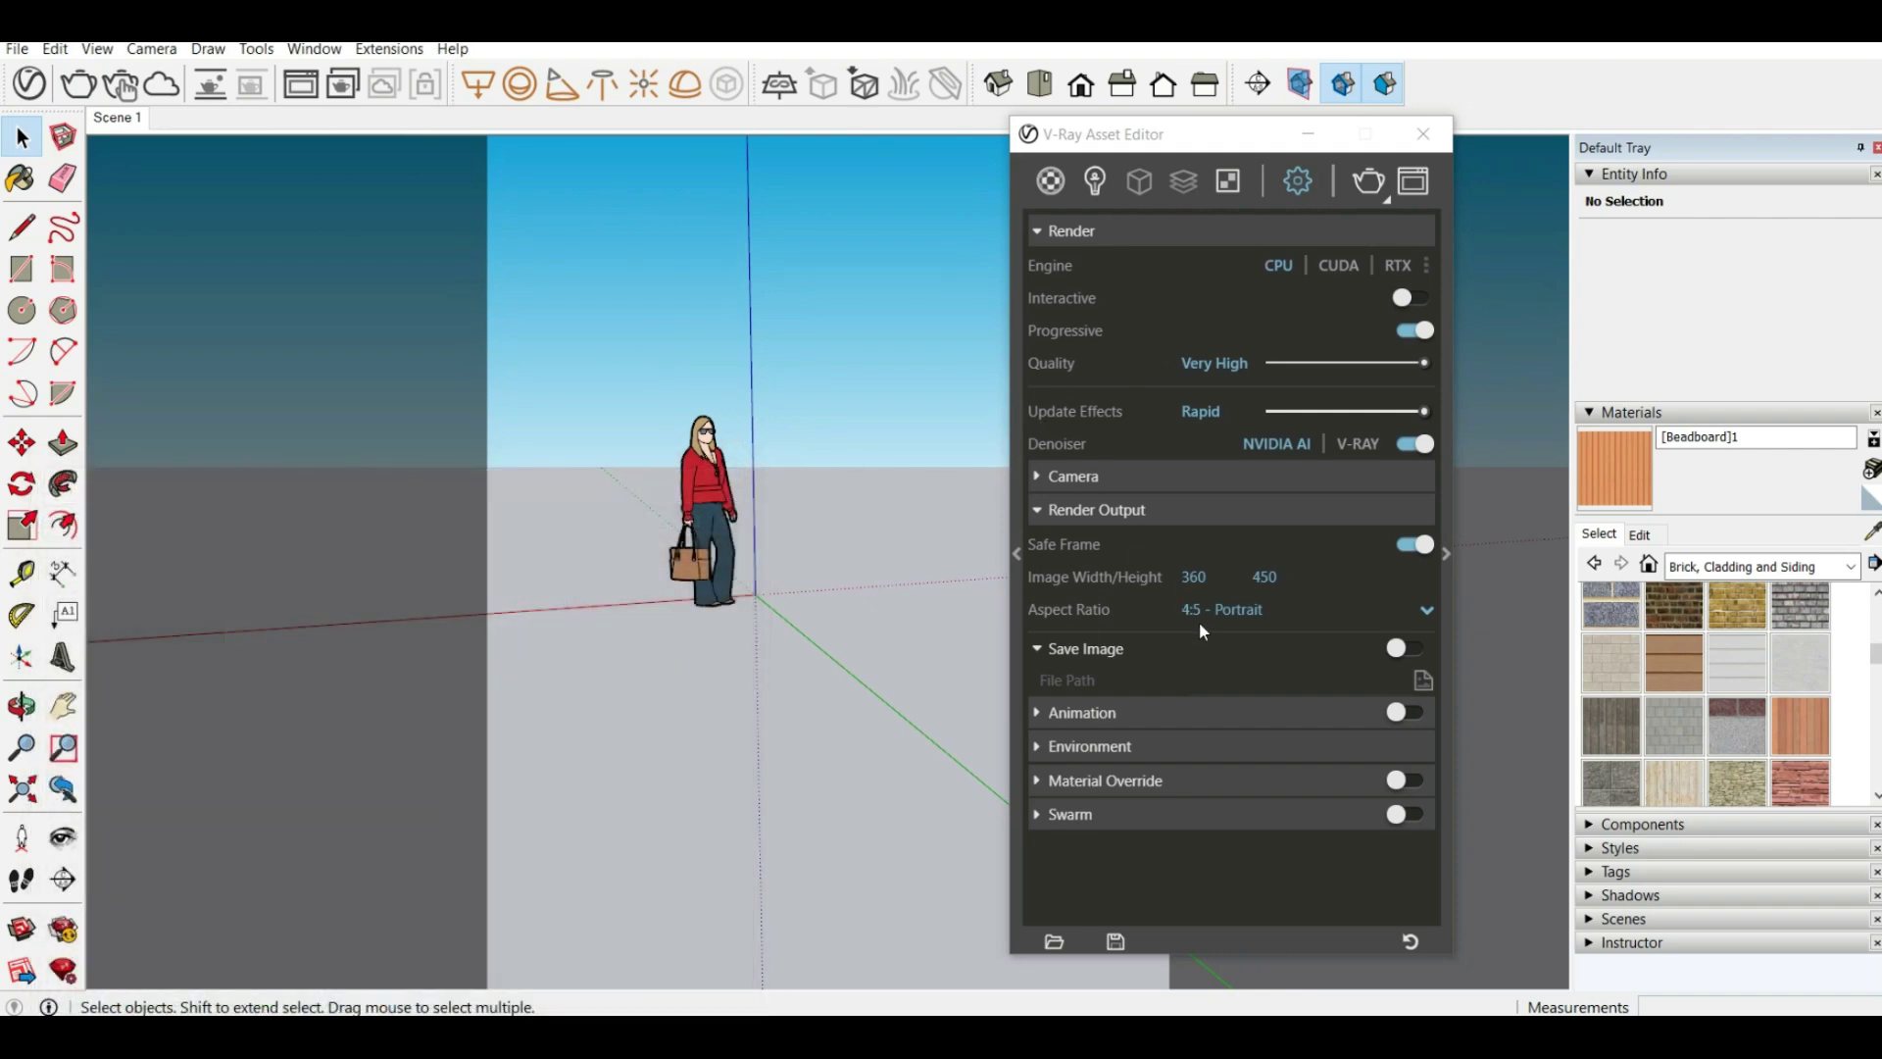
Set the render output's aspect ratio to 16:9 - Widescreen and reframe the standing woman
click(1184, 716)
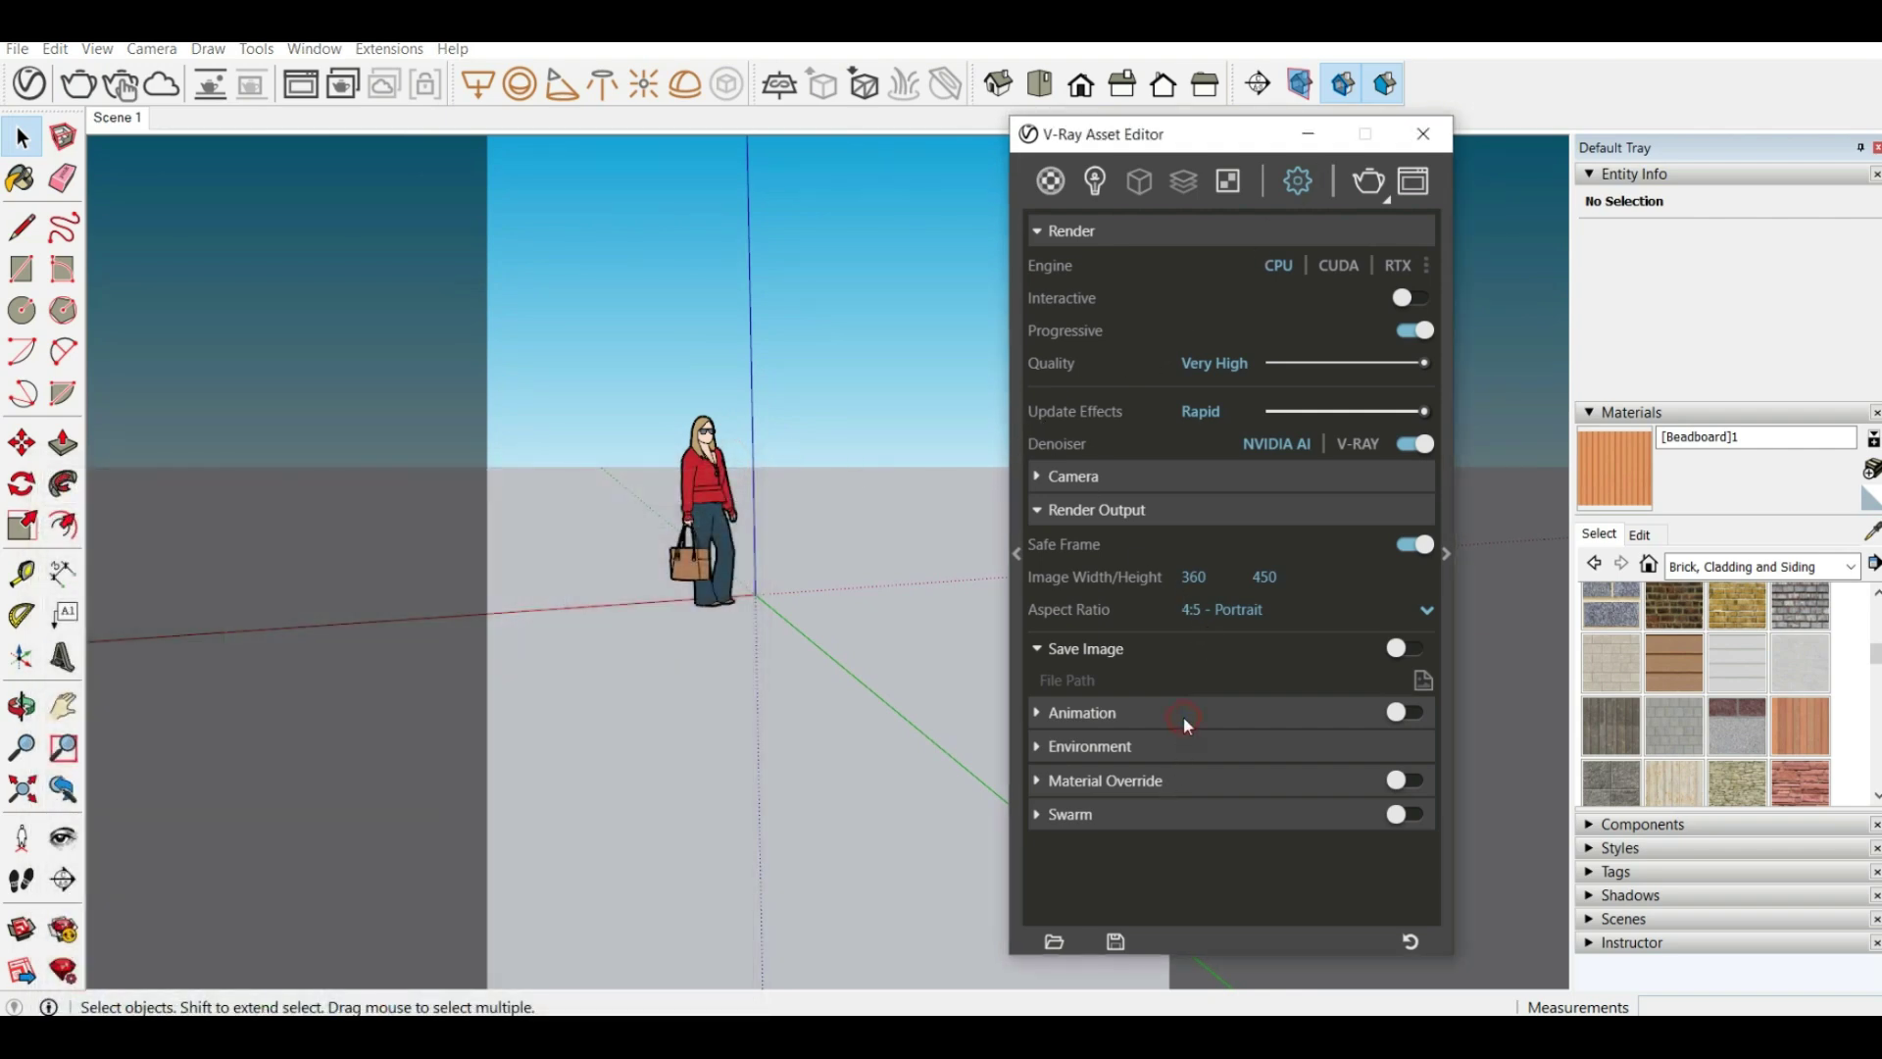
click(1186, 715)
click(1384, 616)
click(1245, 637)
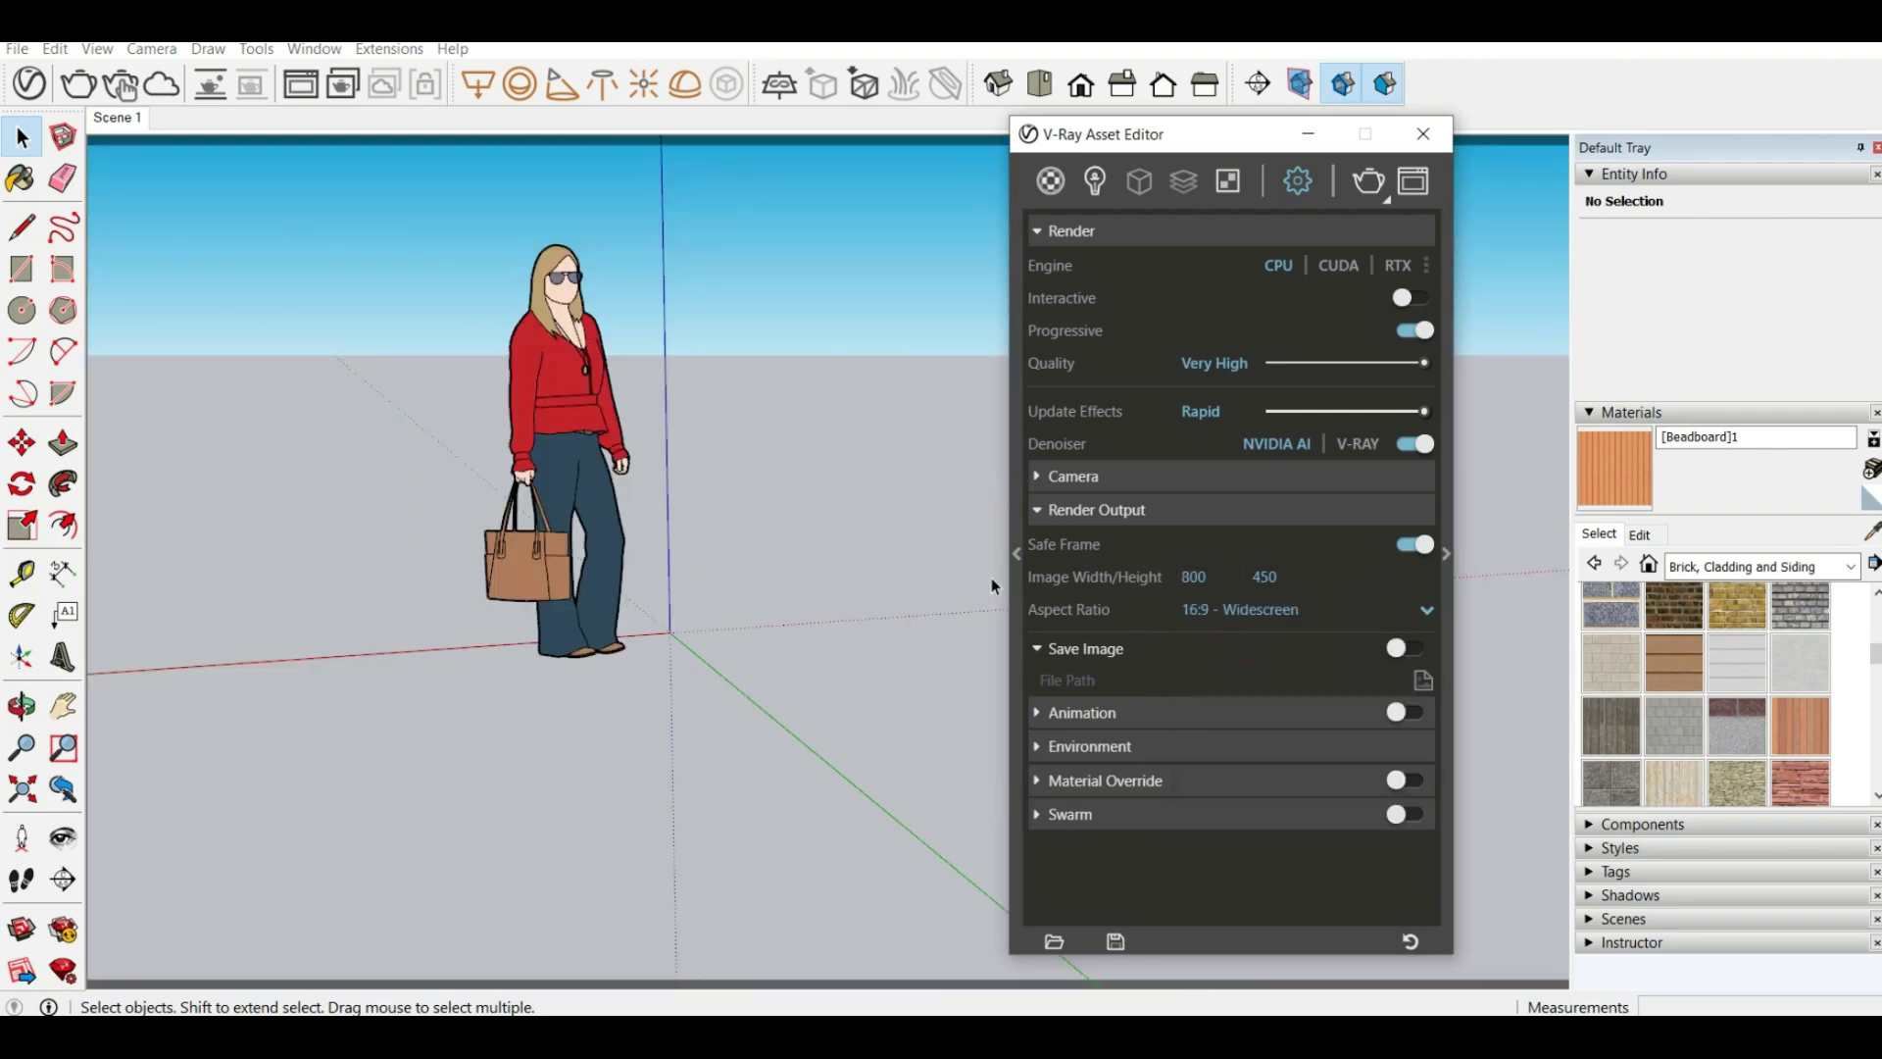
middle_drag(728, 535, 644, 583)
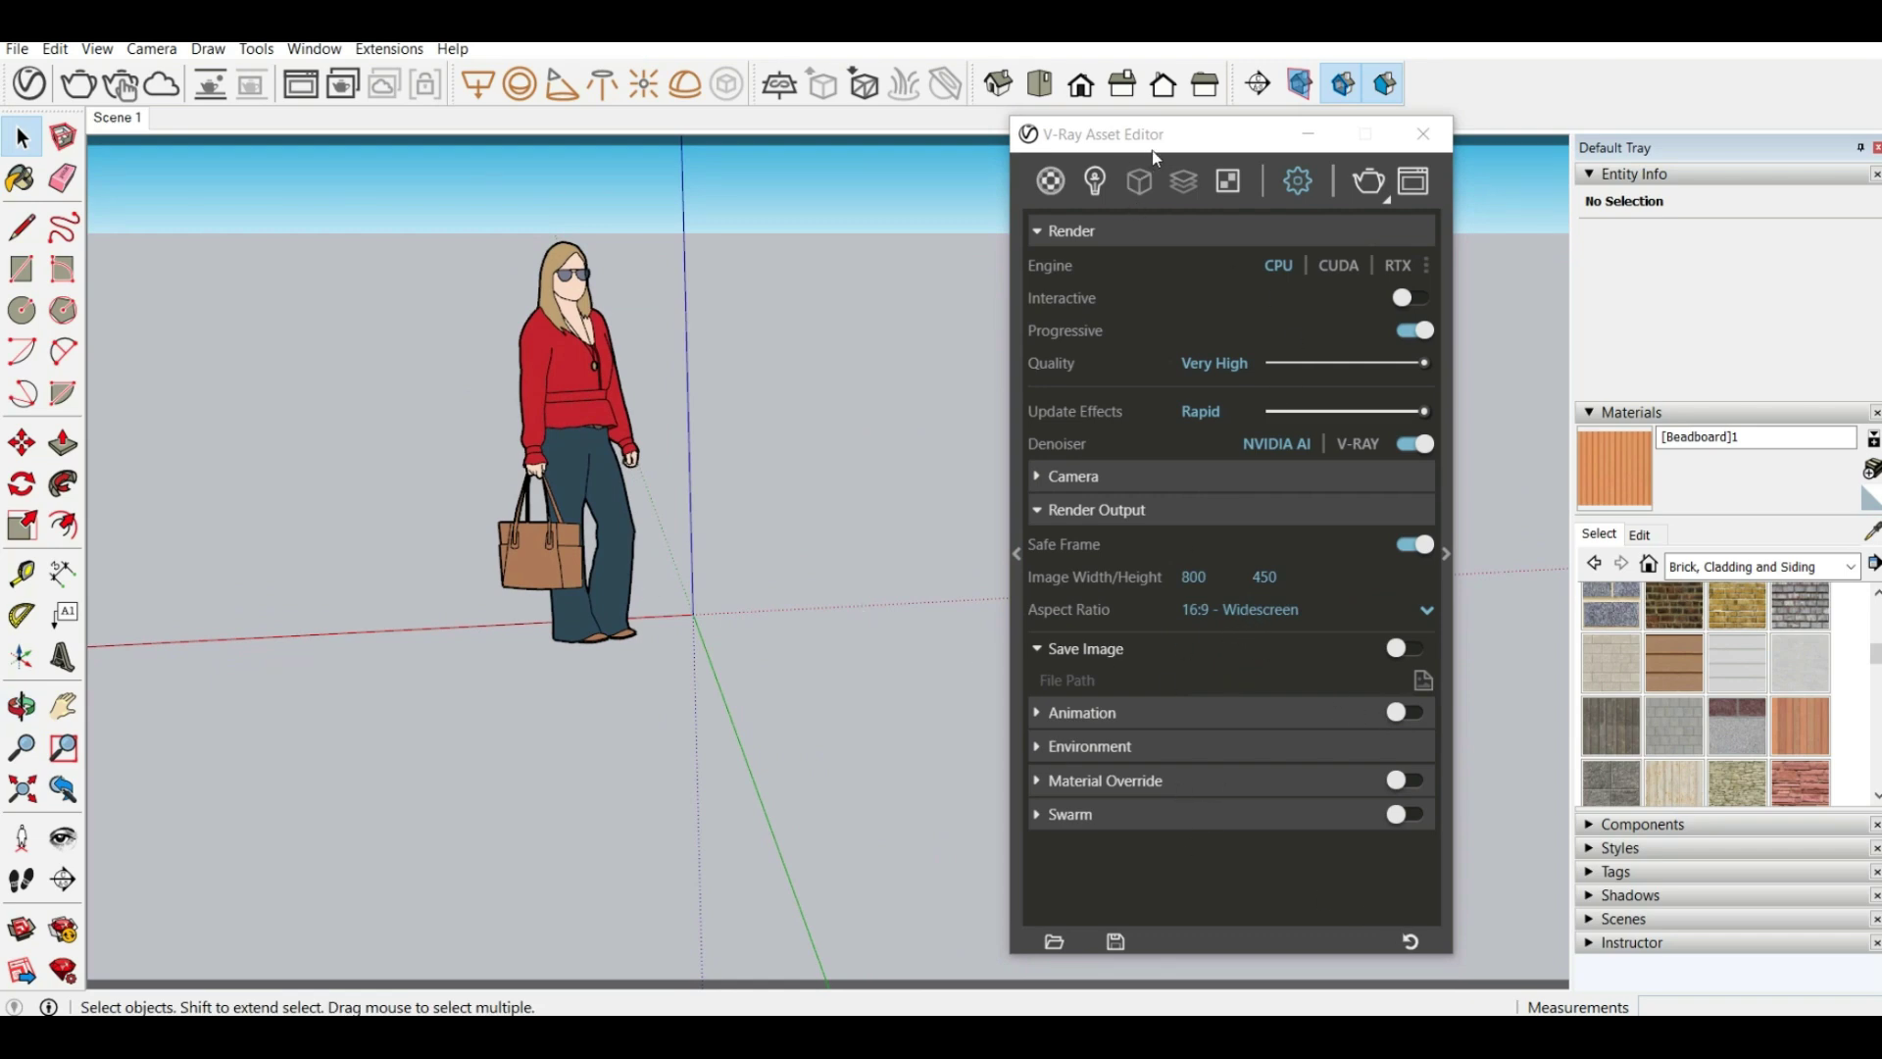
Check the expanded render parameters with Quality at High and the denoiser off, restore Very High and the denoiser, and close the Asset Editor
drag(1146, 134, 640, 97)
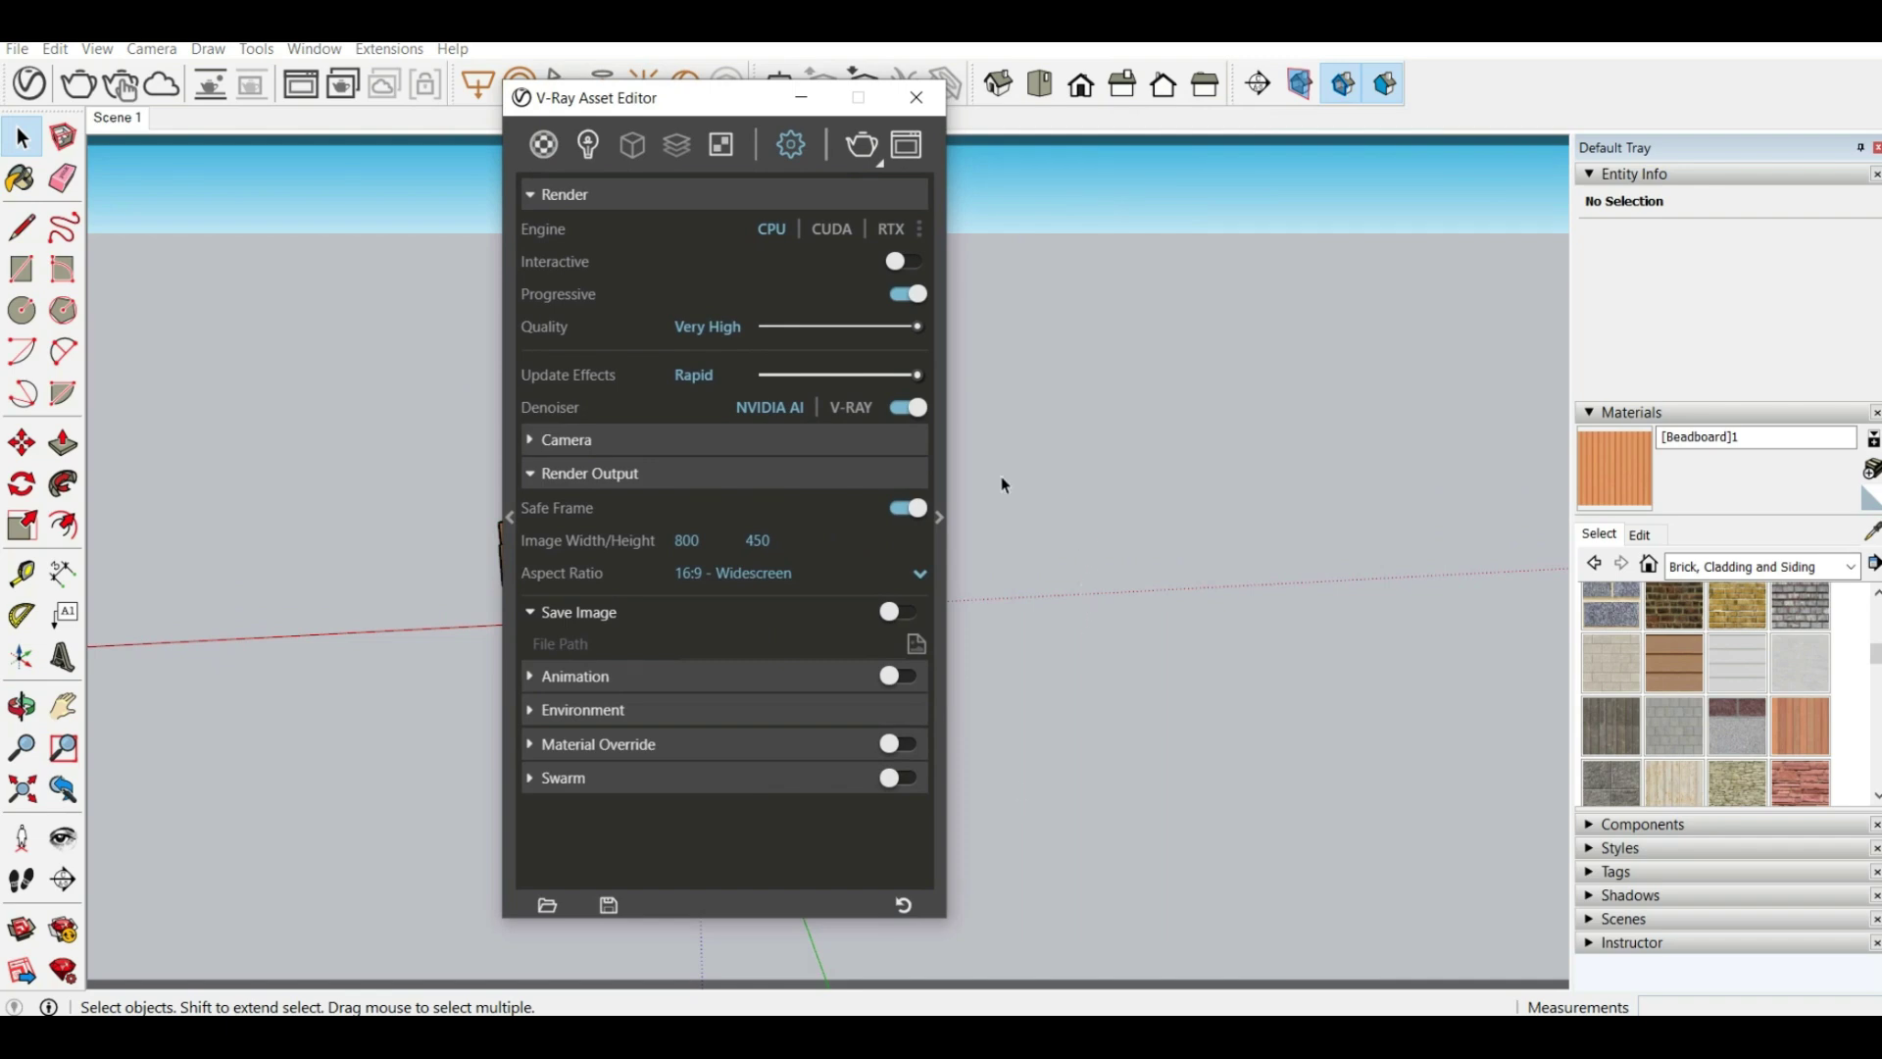
click(939, 516)
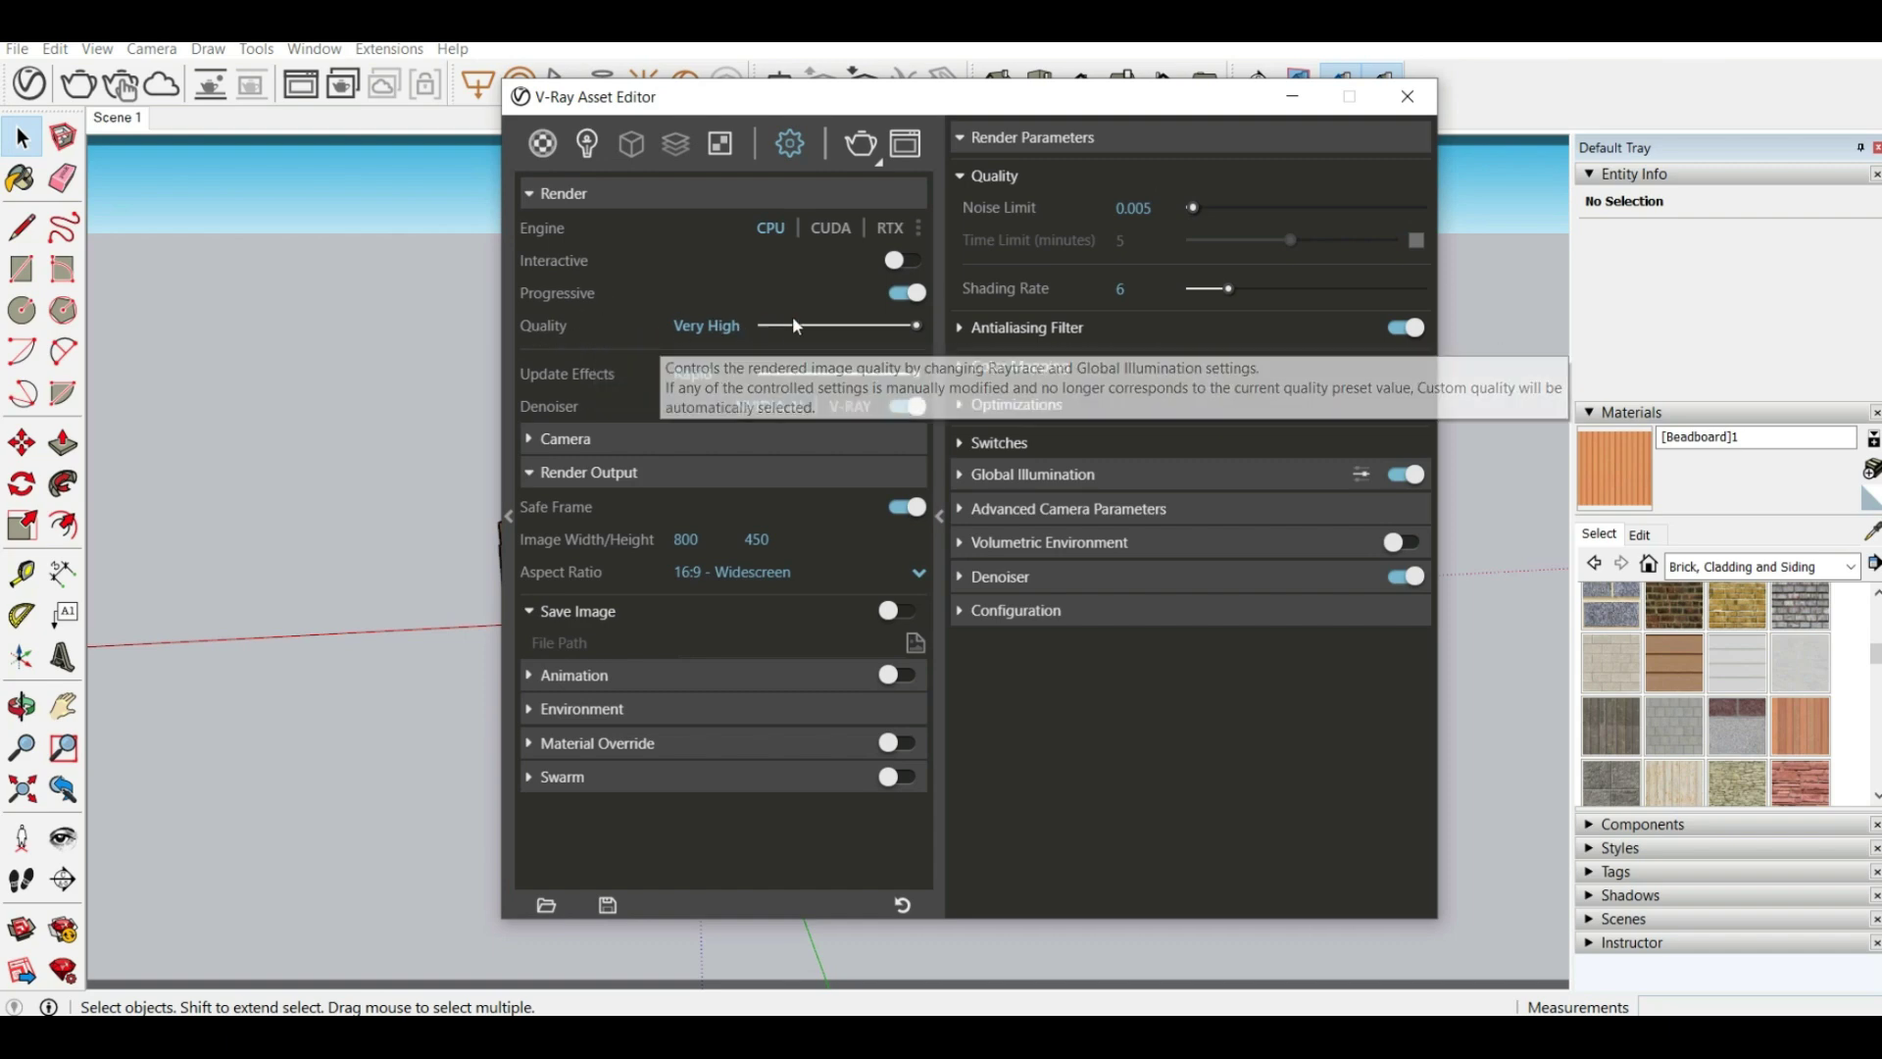
click(892, 324)
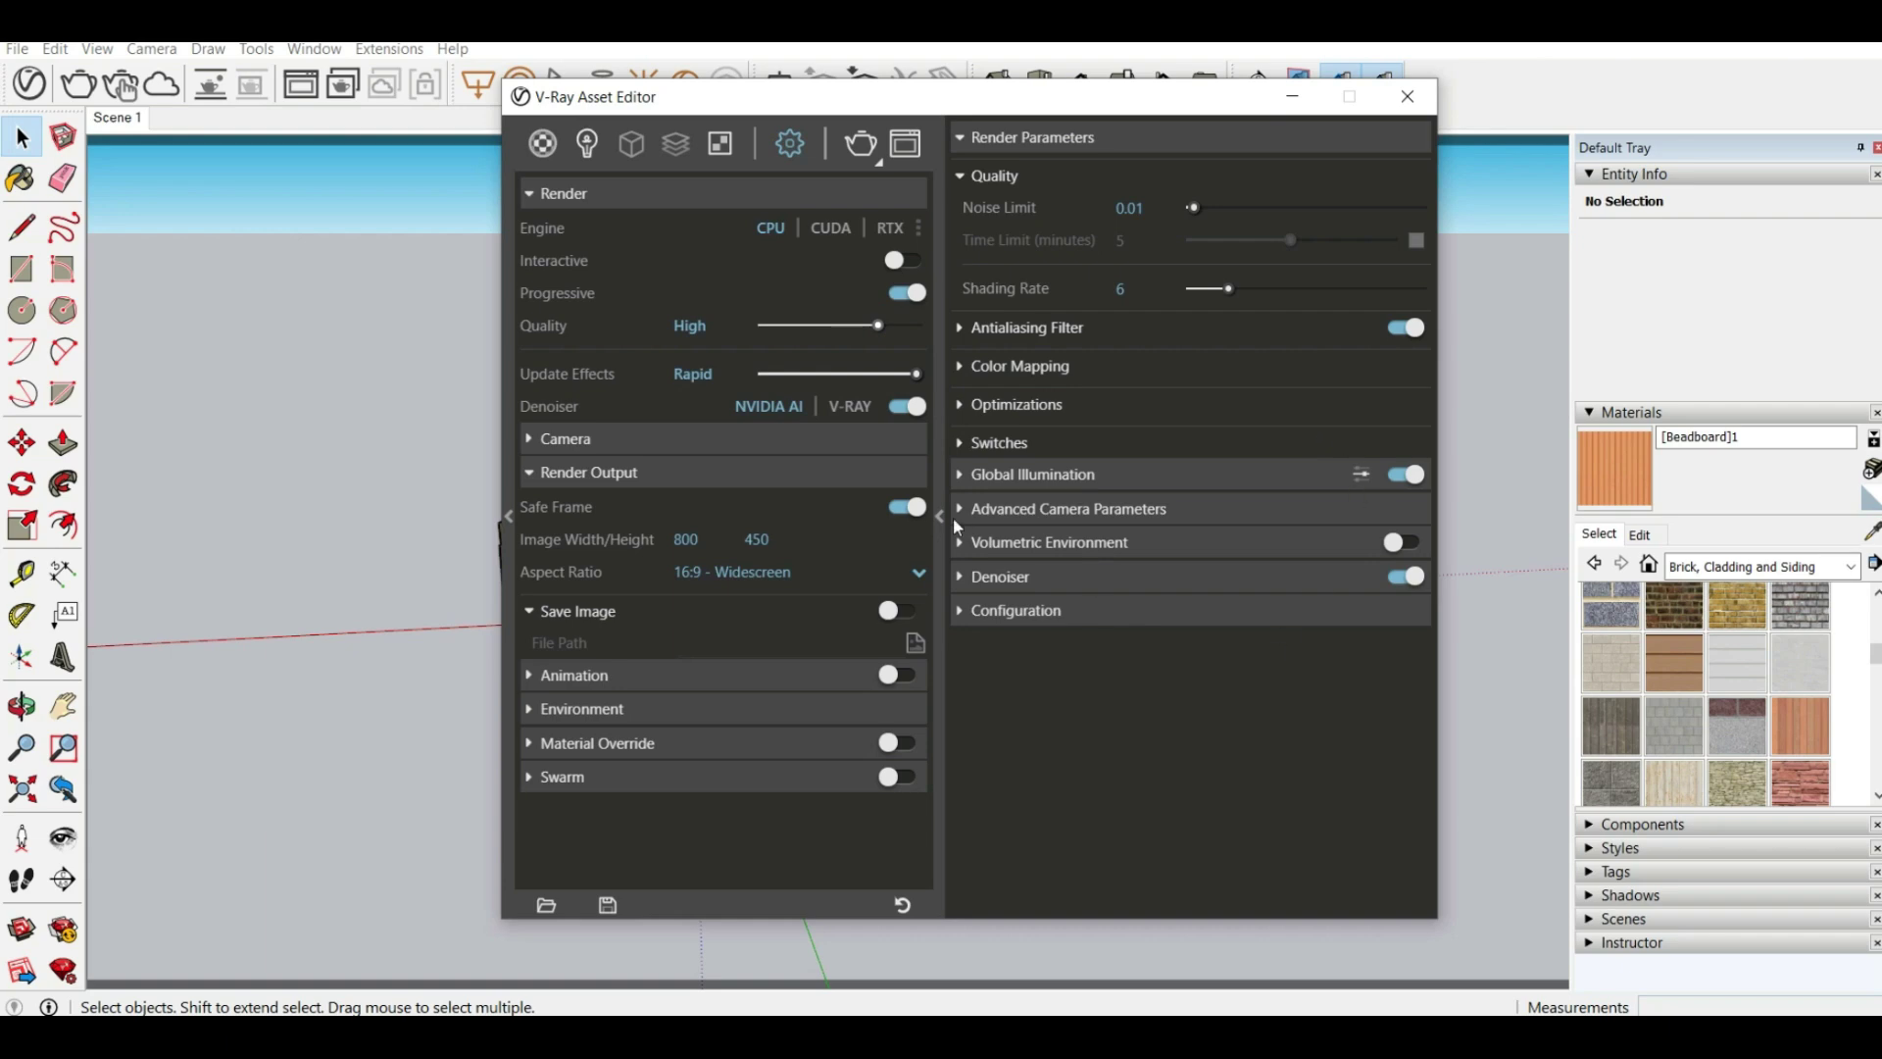
click(907, 408)
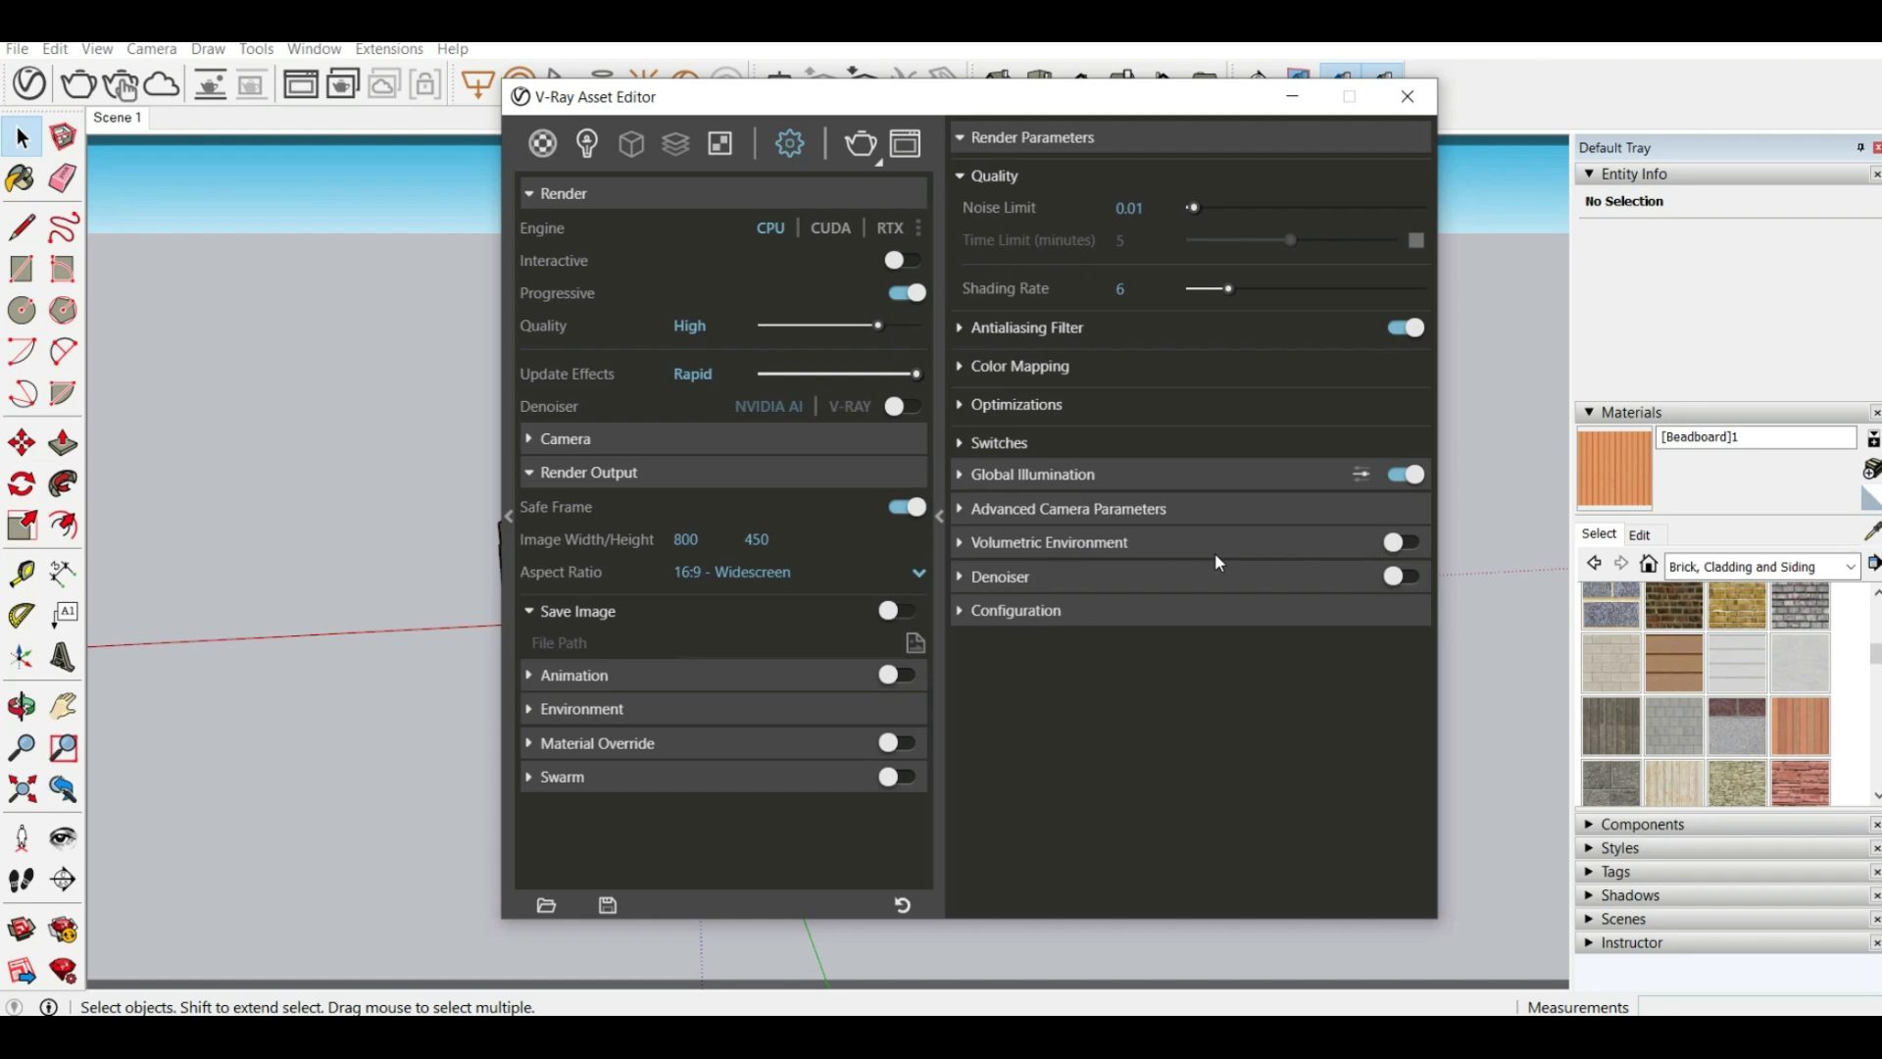
click(904, 407)
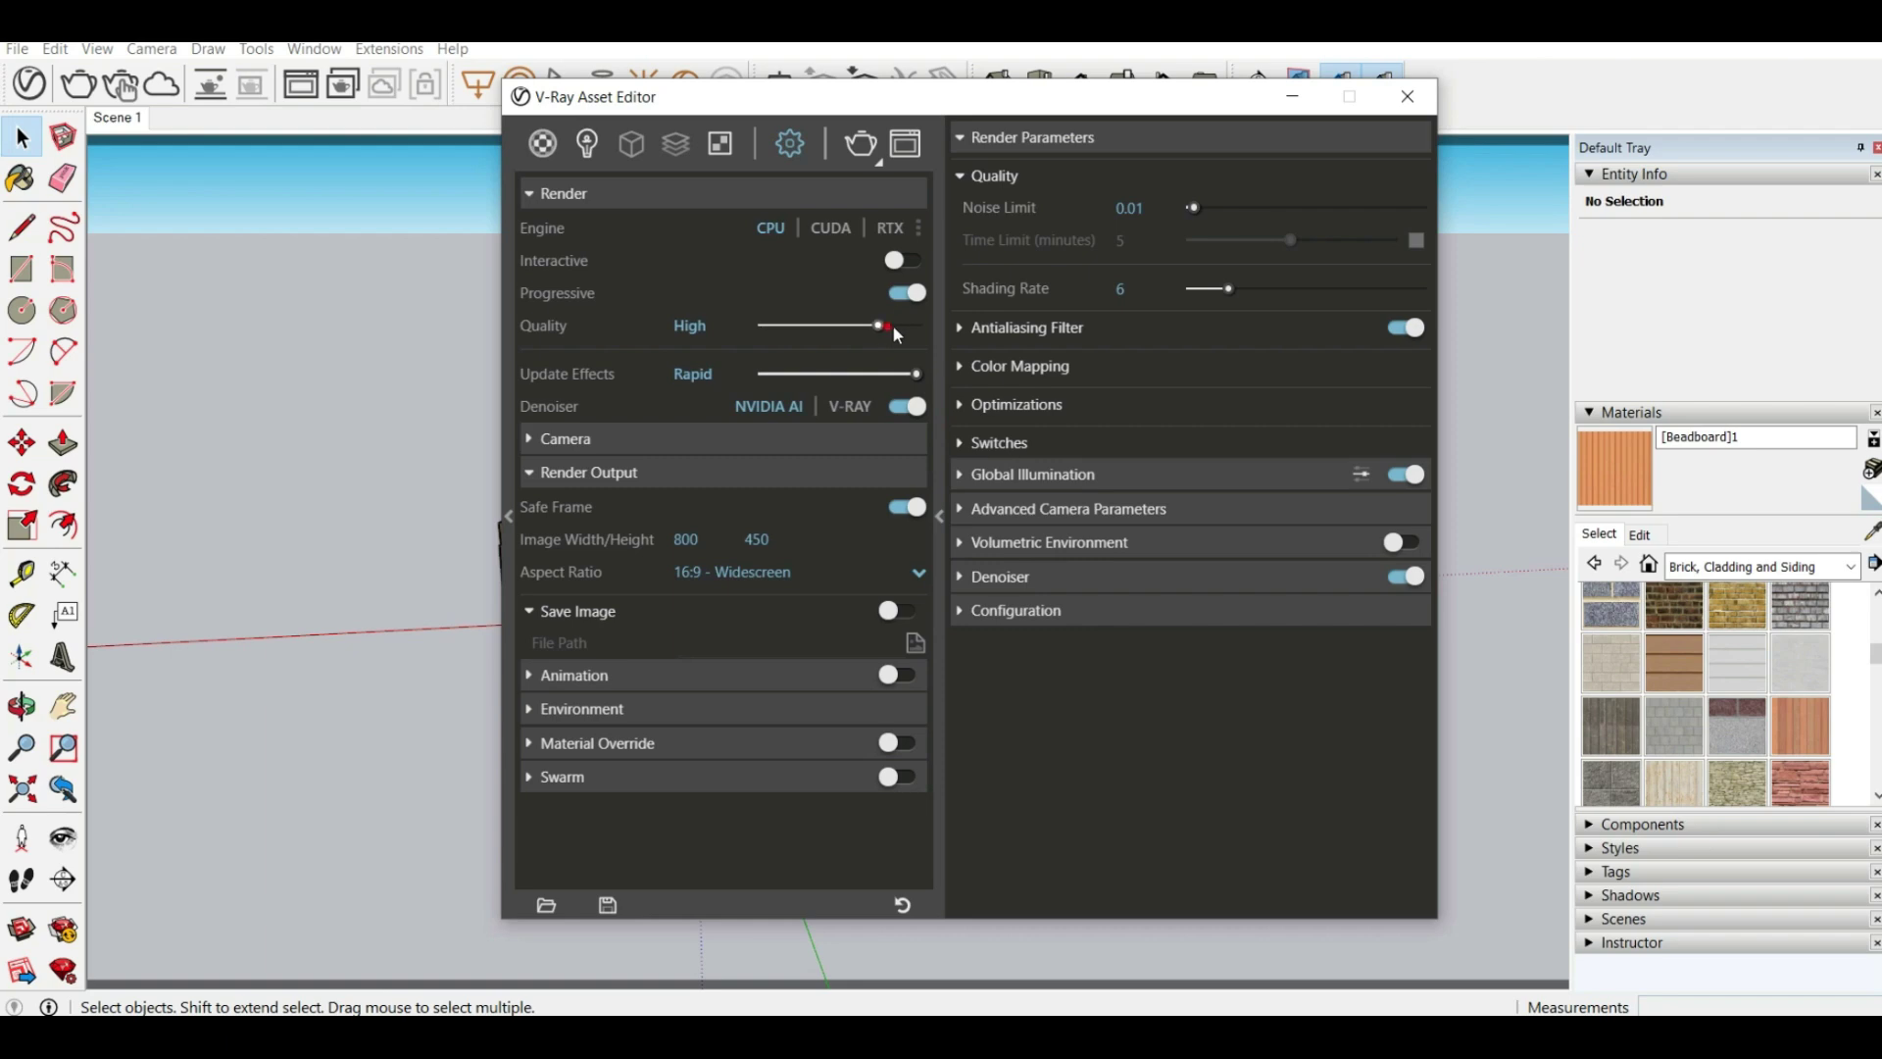
drag(894, 329, 922, 331)
click(1408, 99)
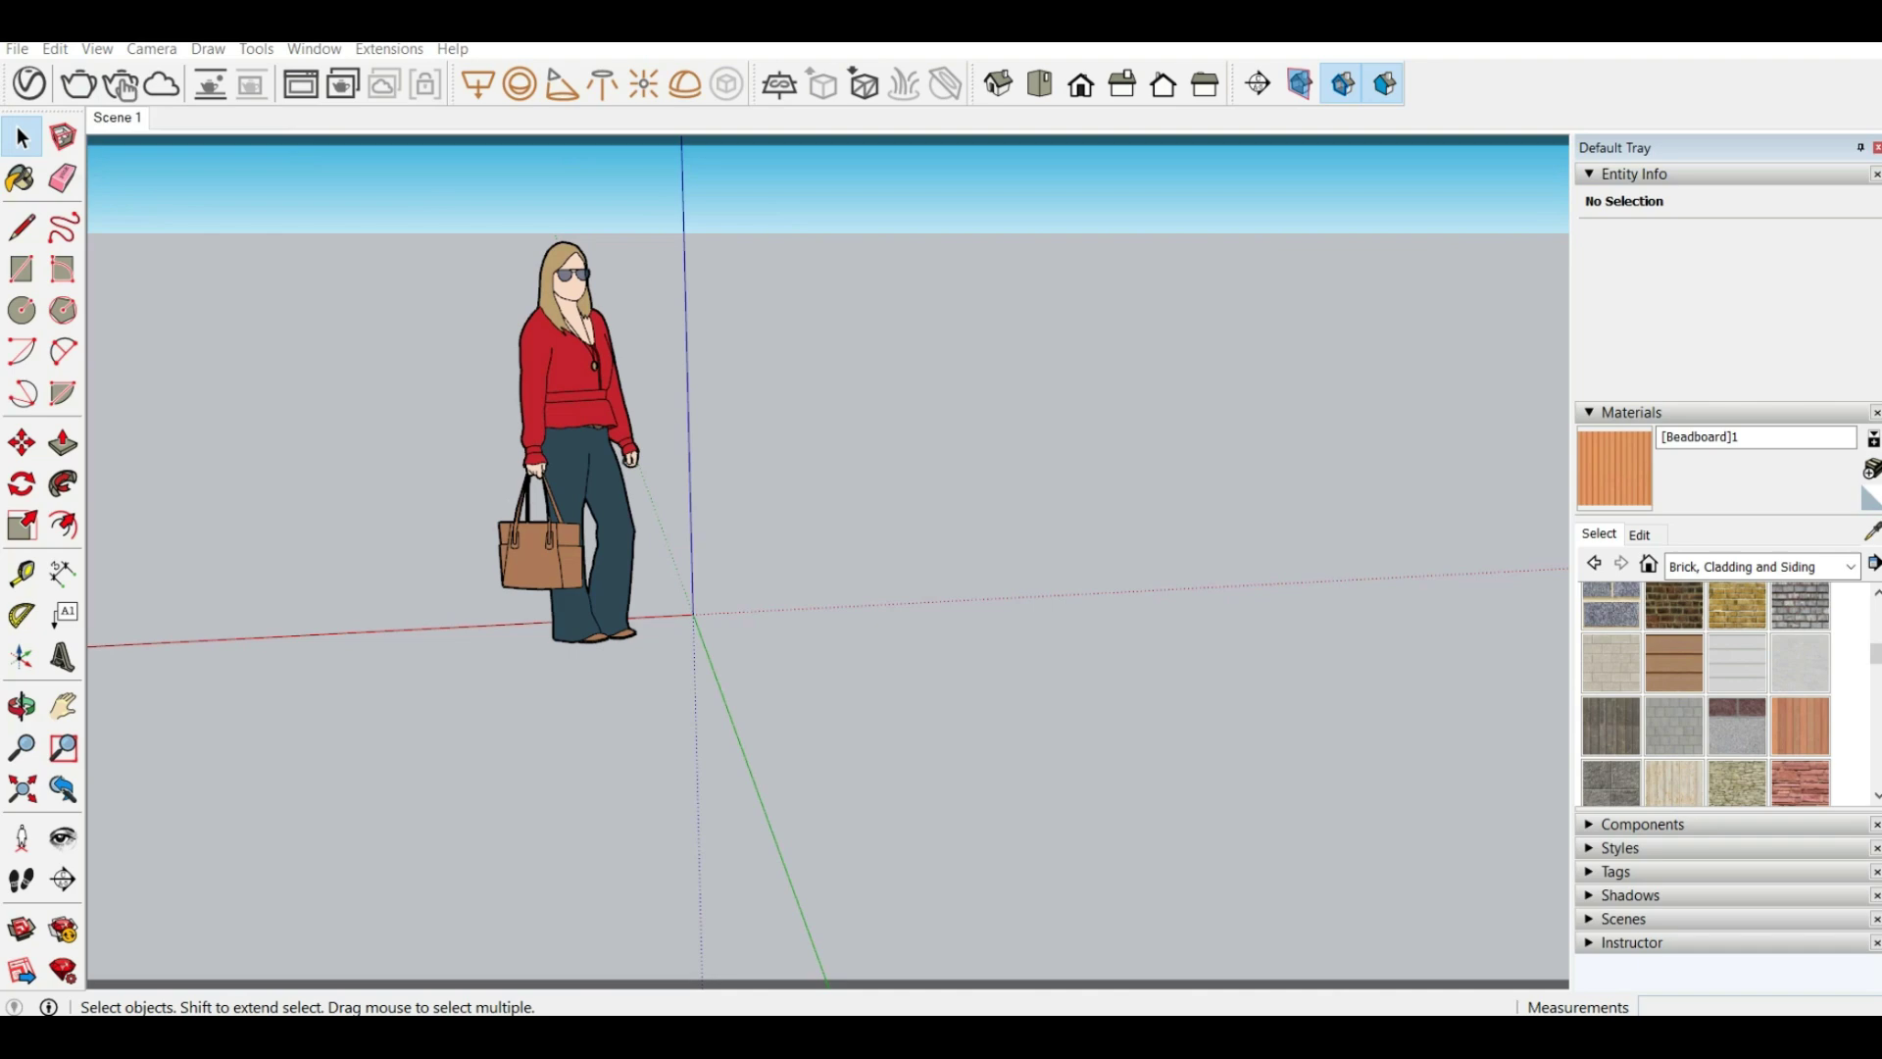
Render the widescreen view of the woman, stop the render and close the frame buffer
click(78, 84)
drag(545, 490, 627, 363)
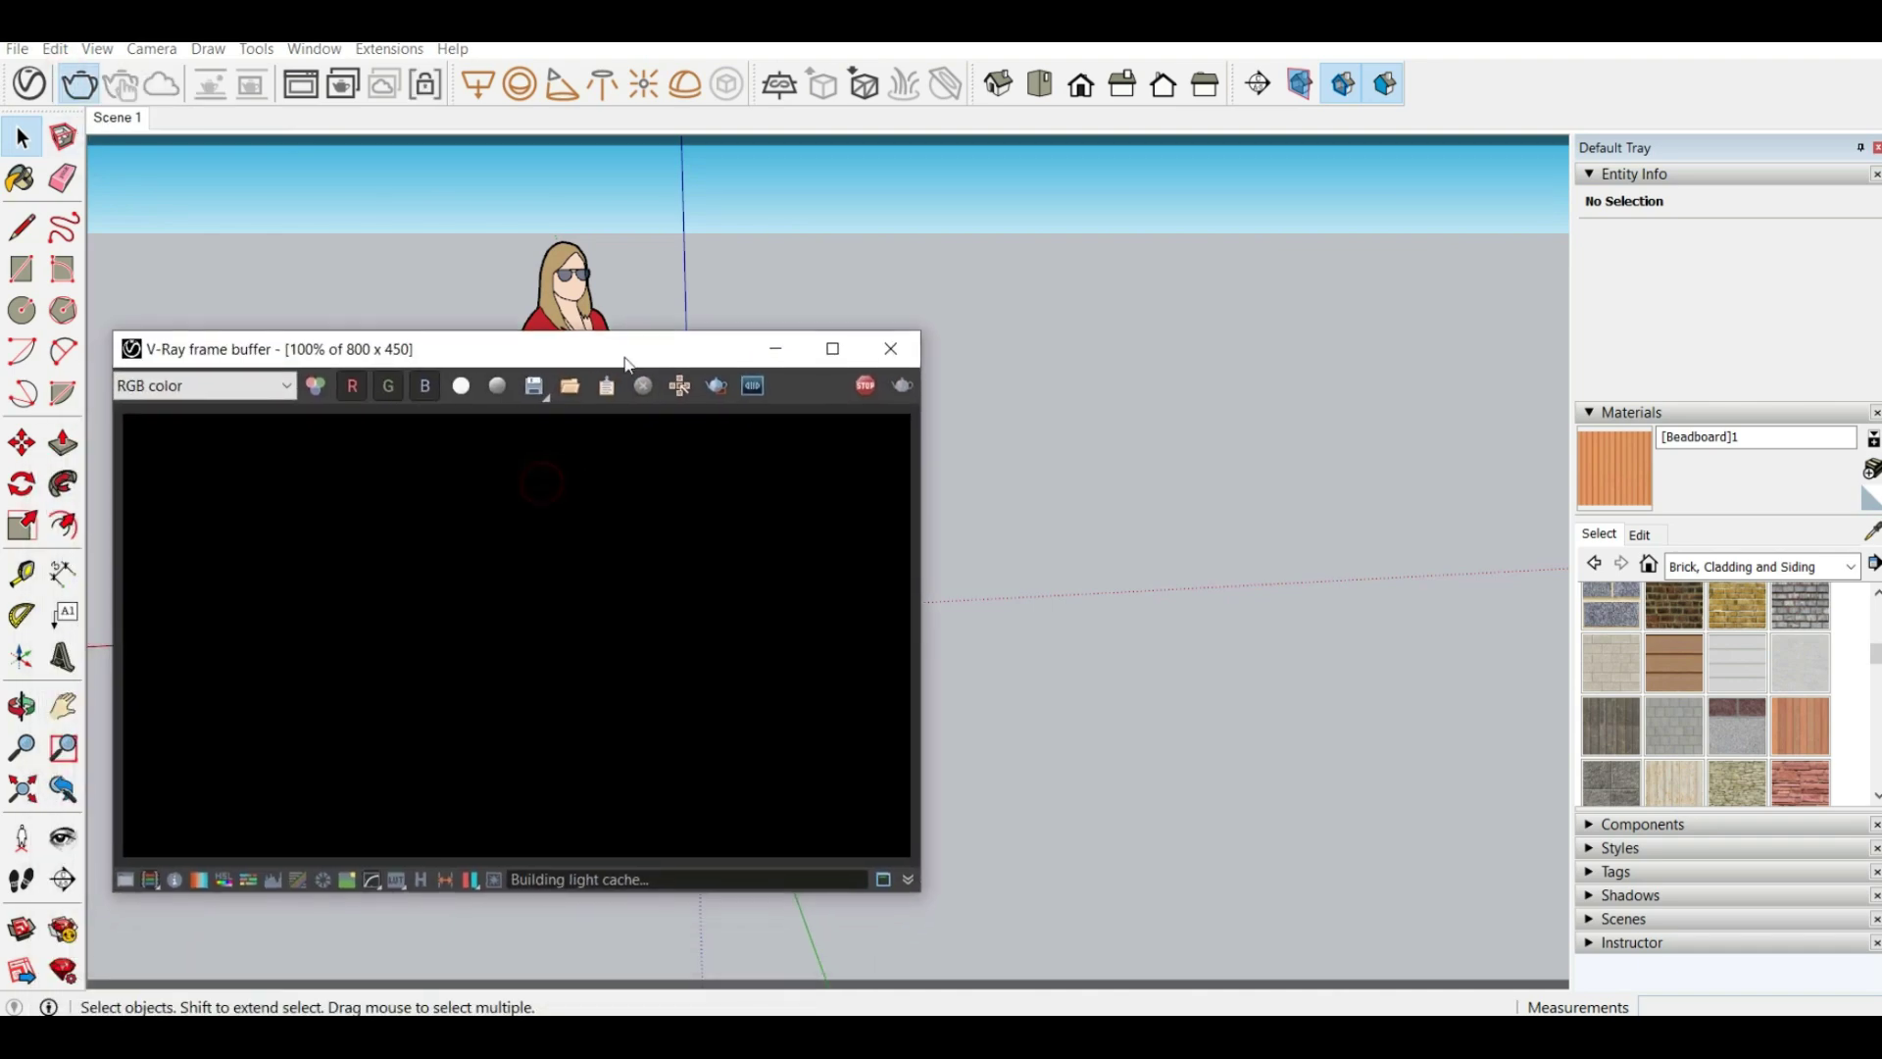
click(866, 387)
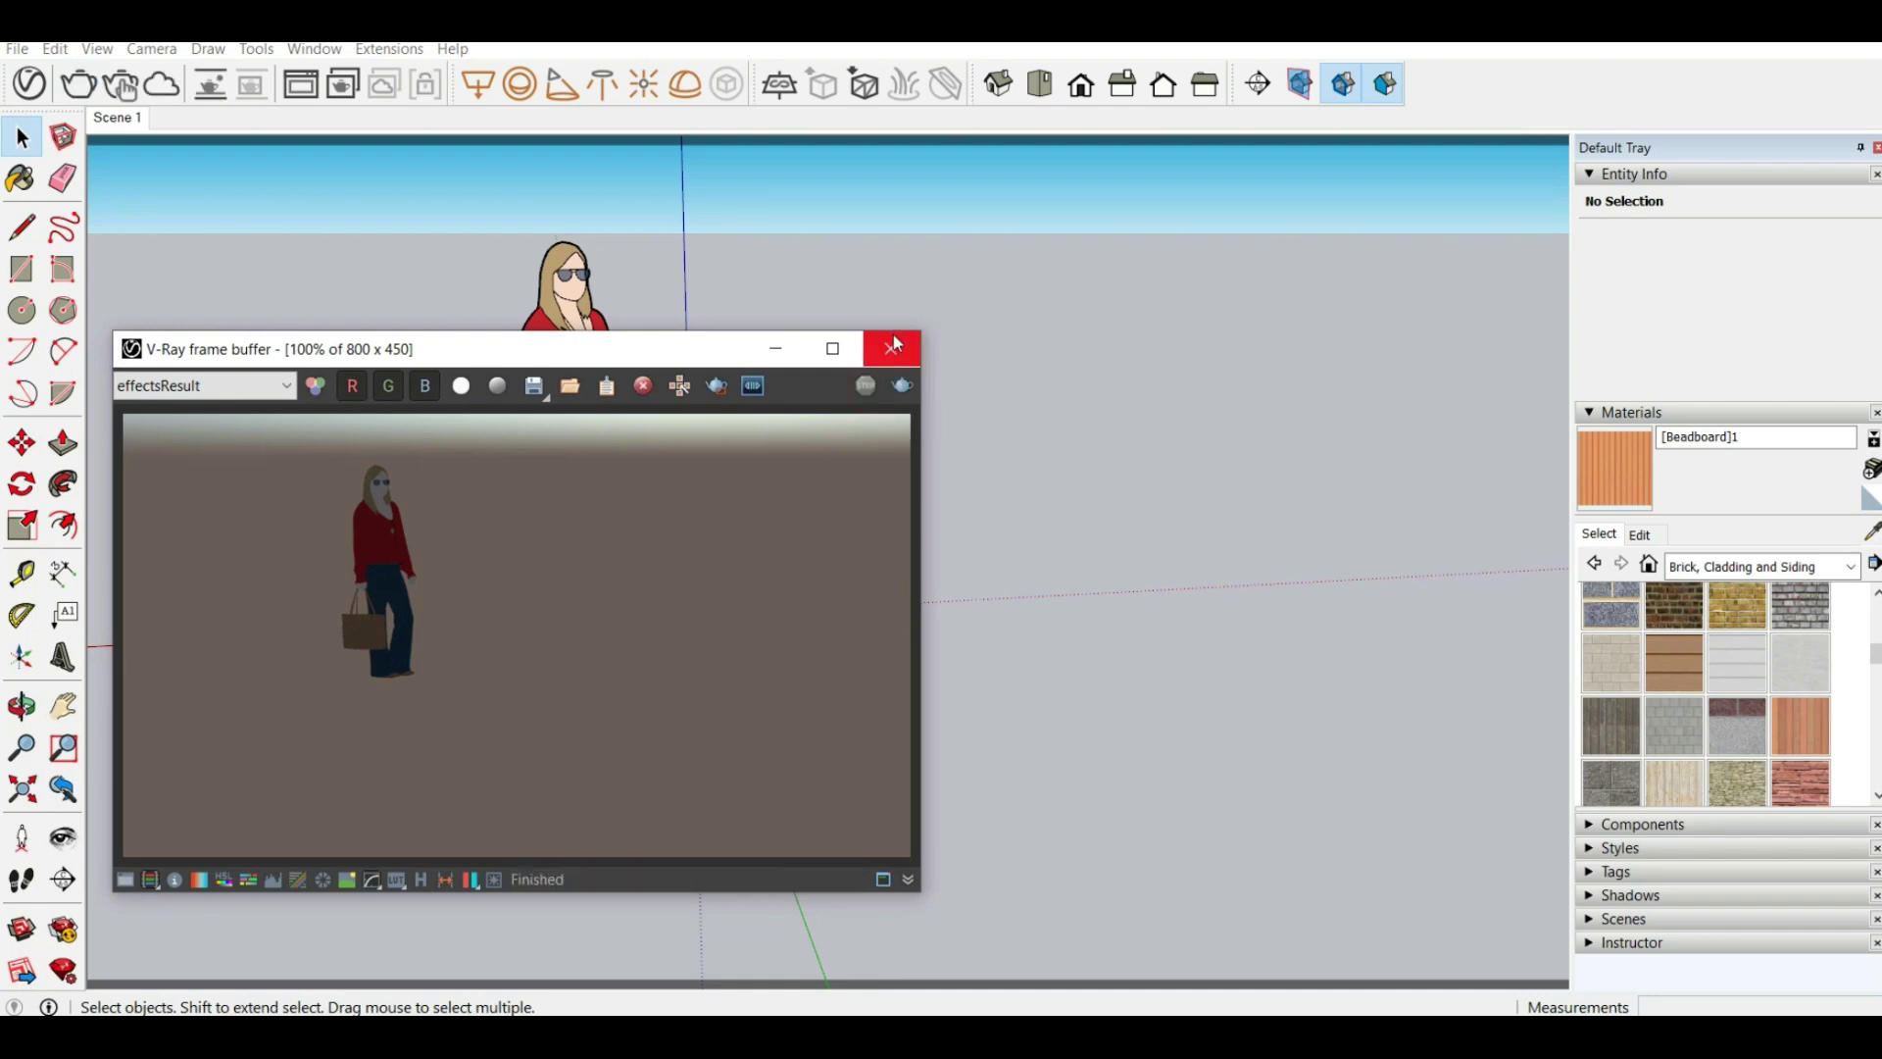
click(892, 348)
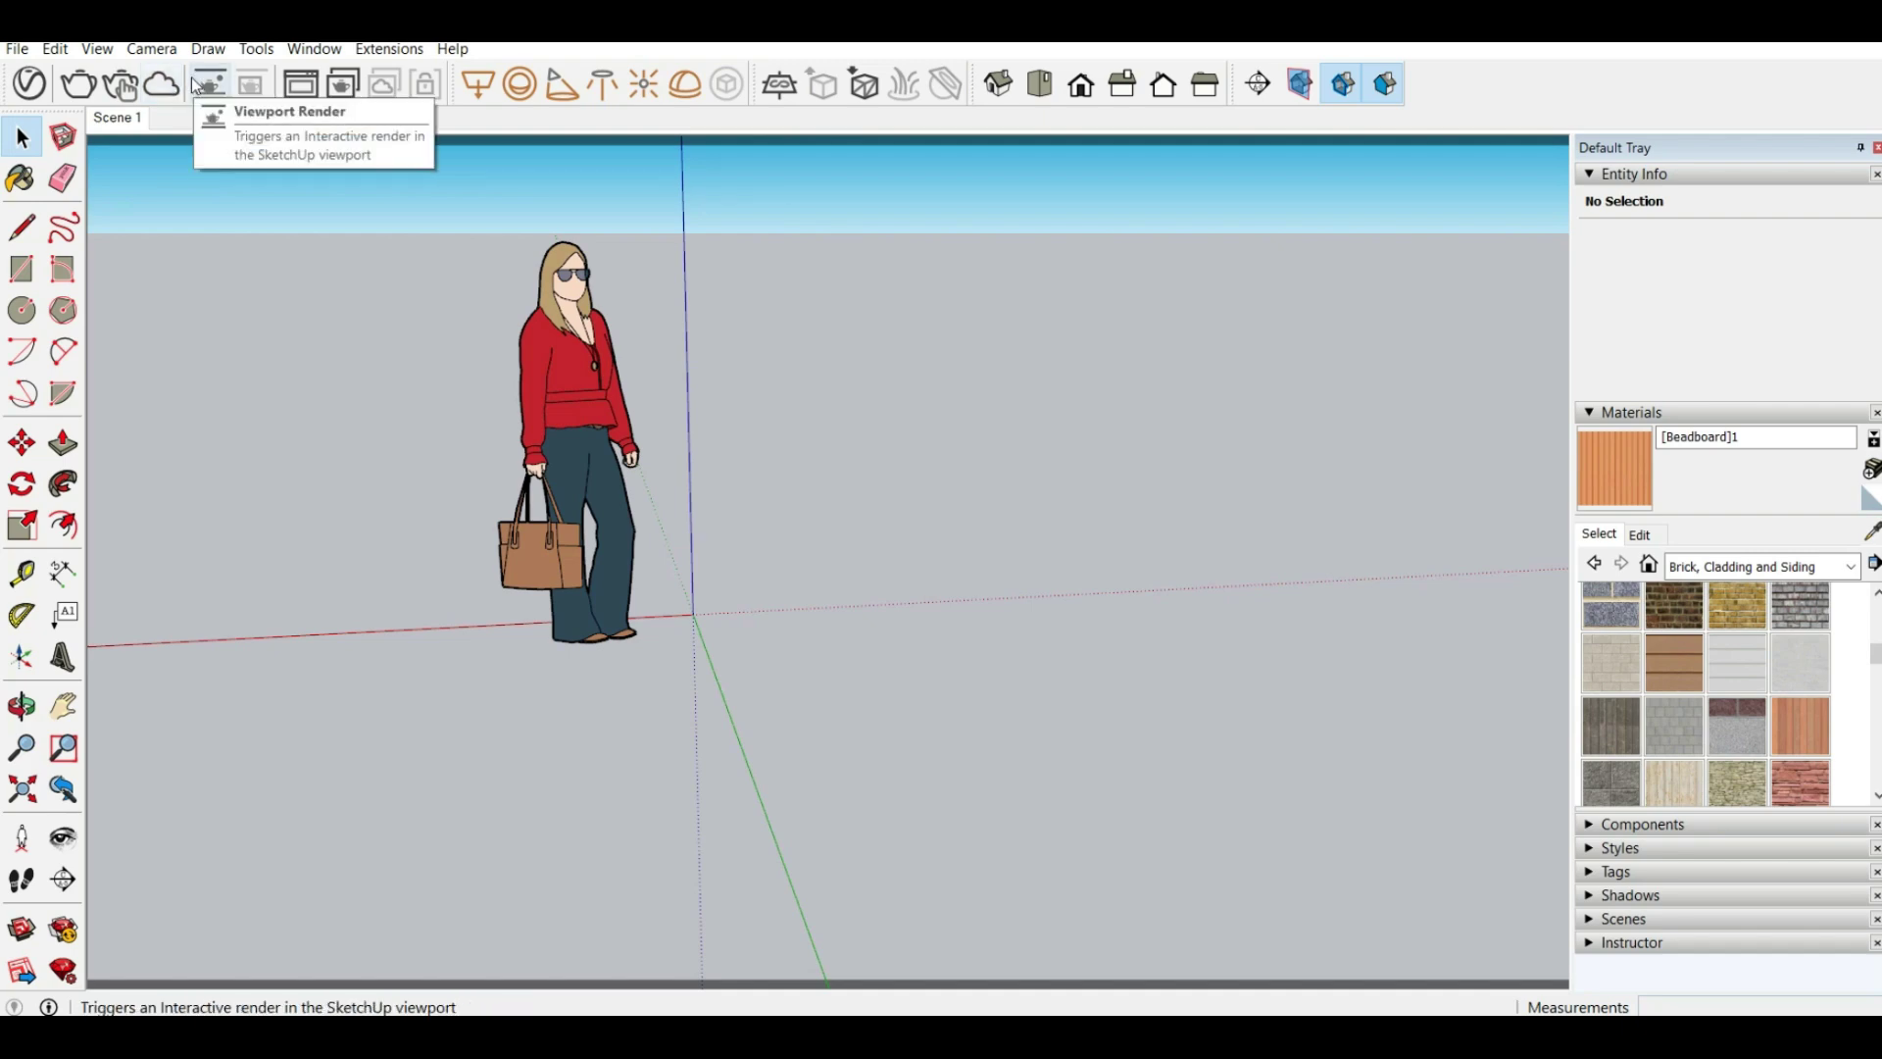
Reopen the frame buffer, start a new render with a region around the woman's head and upper body, and stop it
click(309, 91)
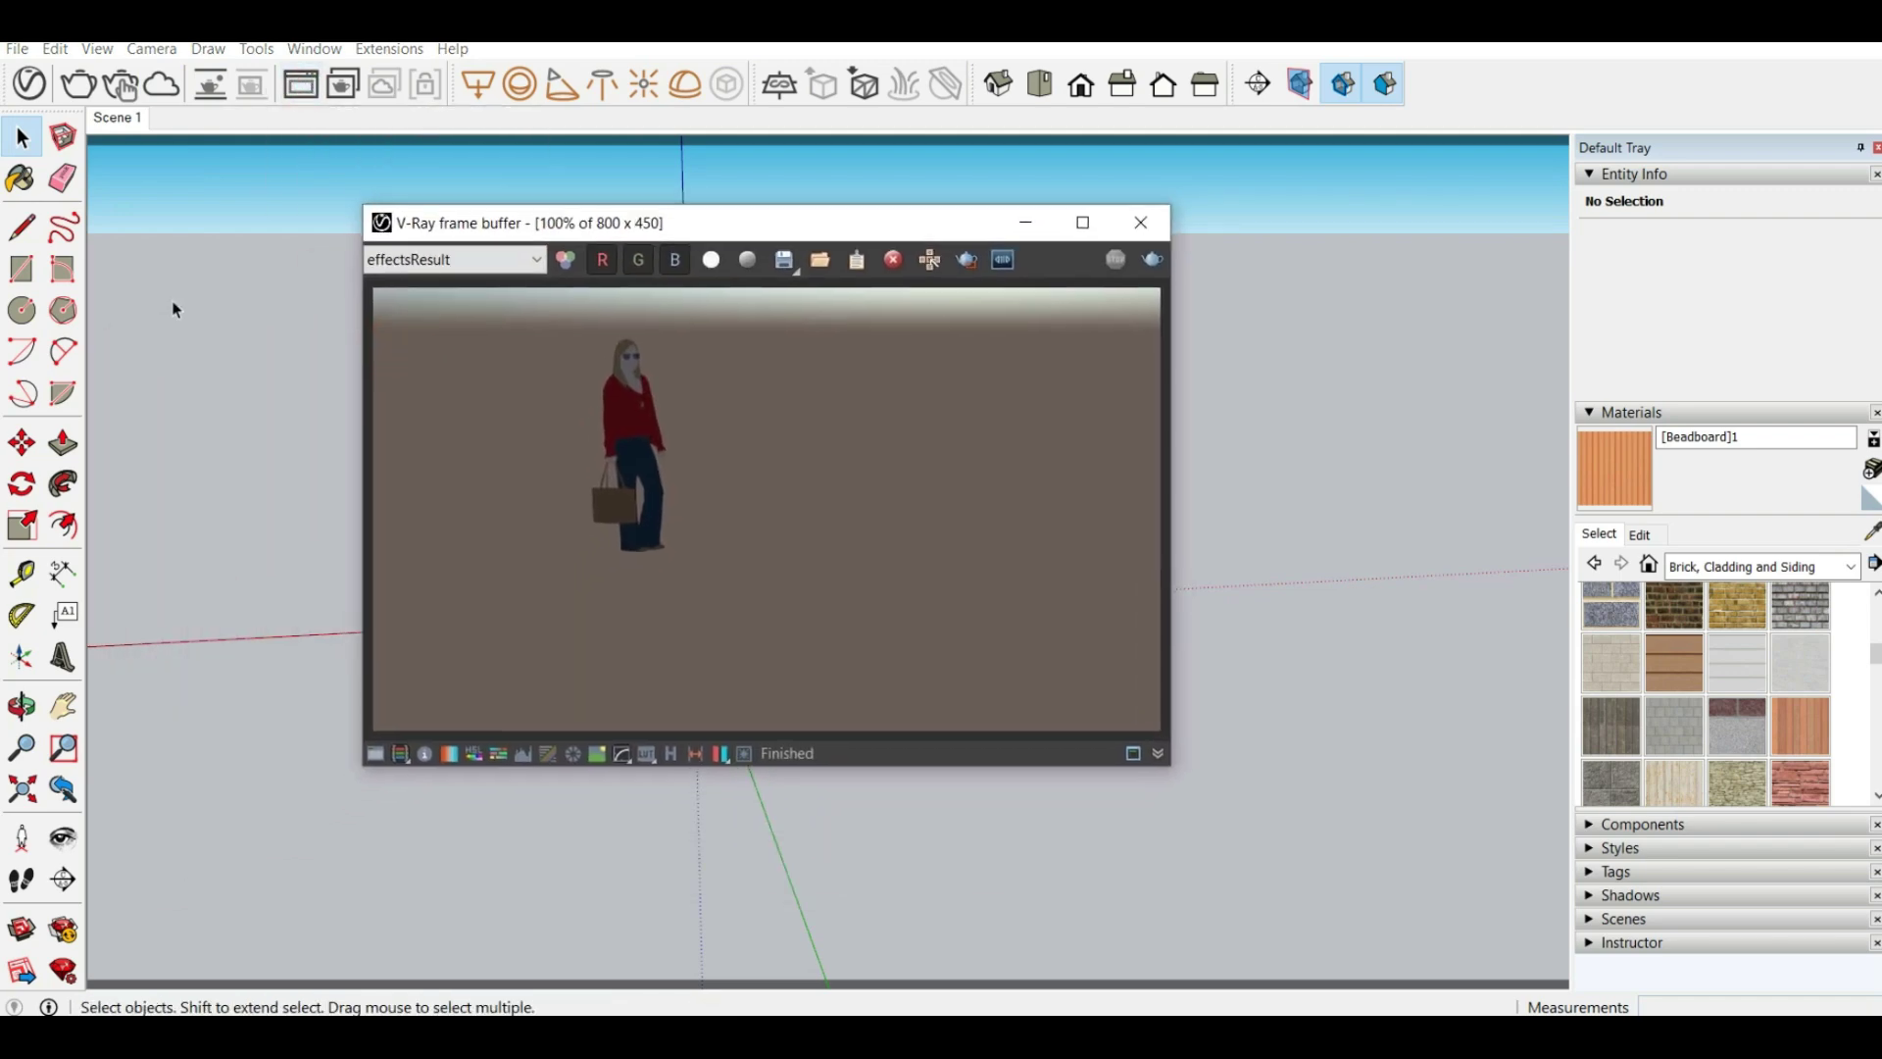
click(80, 89)
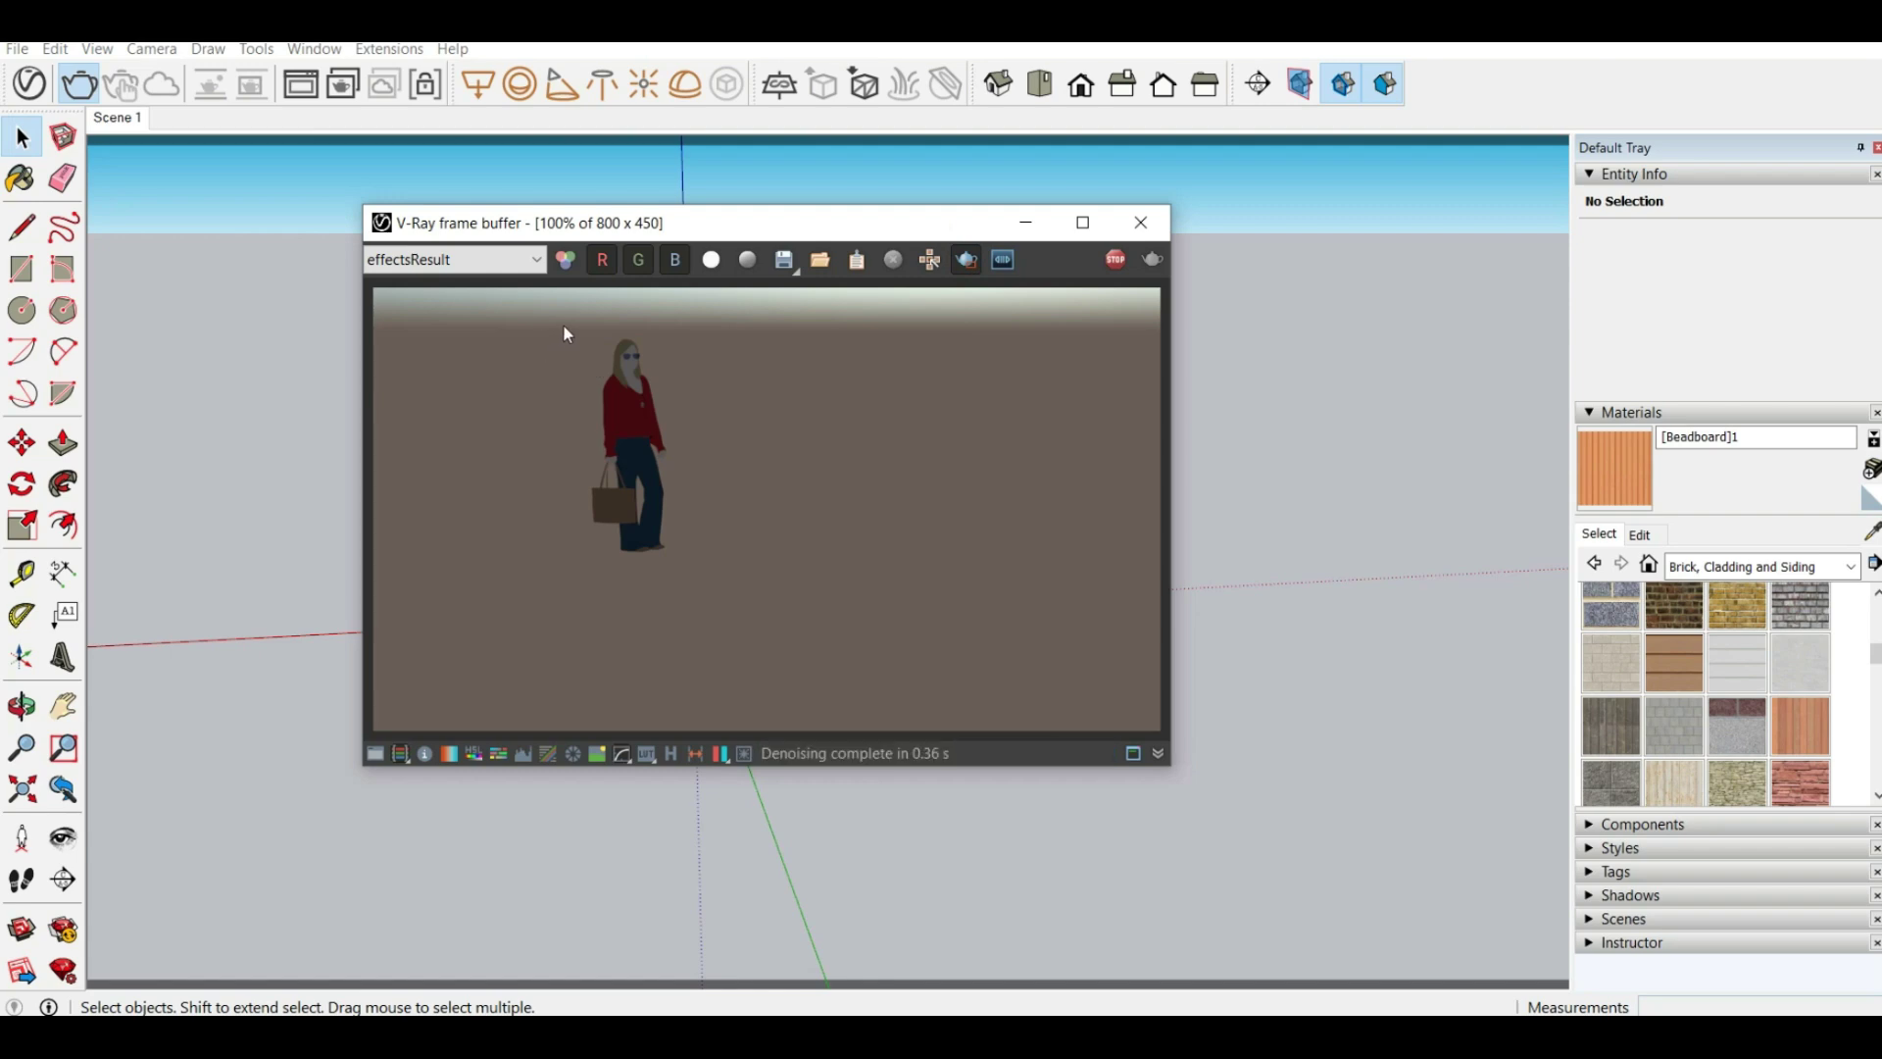
drag(565, 323, 659, 414)
click(665, 375)
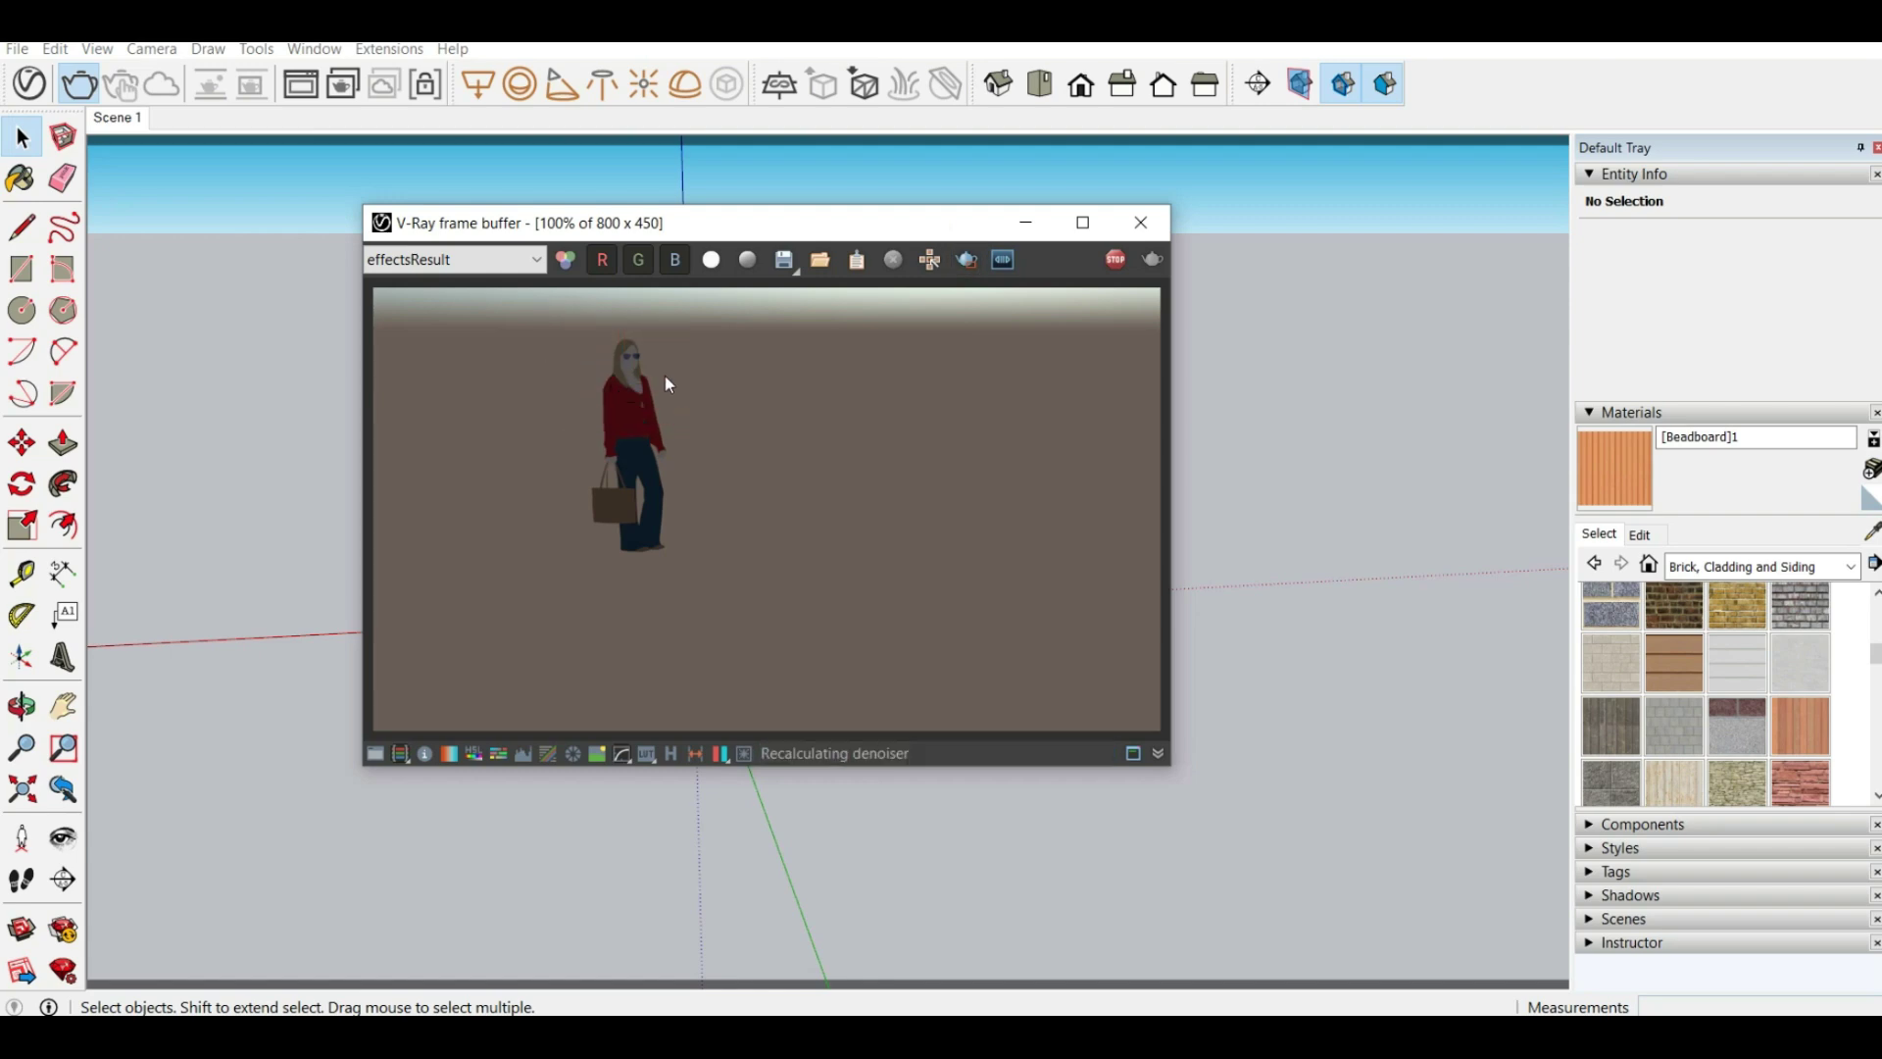
click(562, 308)
click(1116, 259)
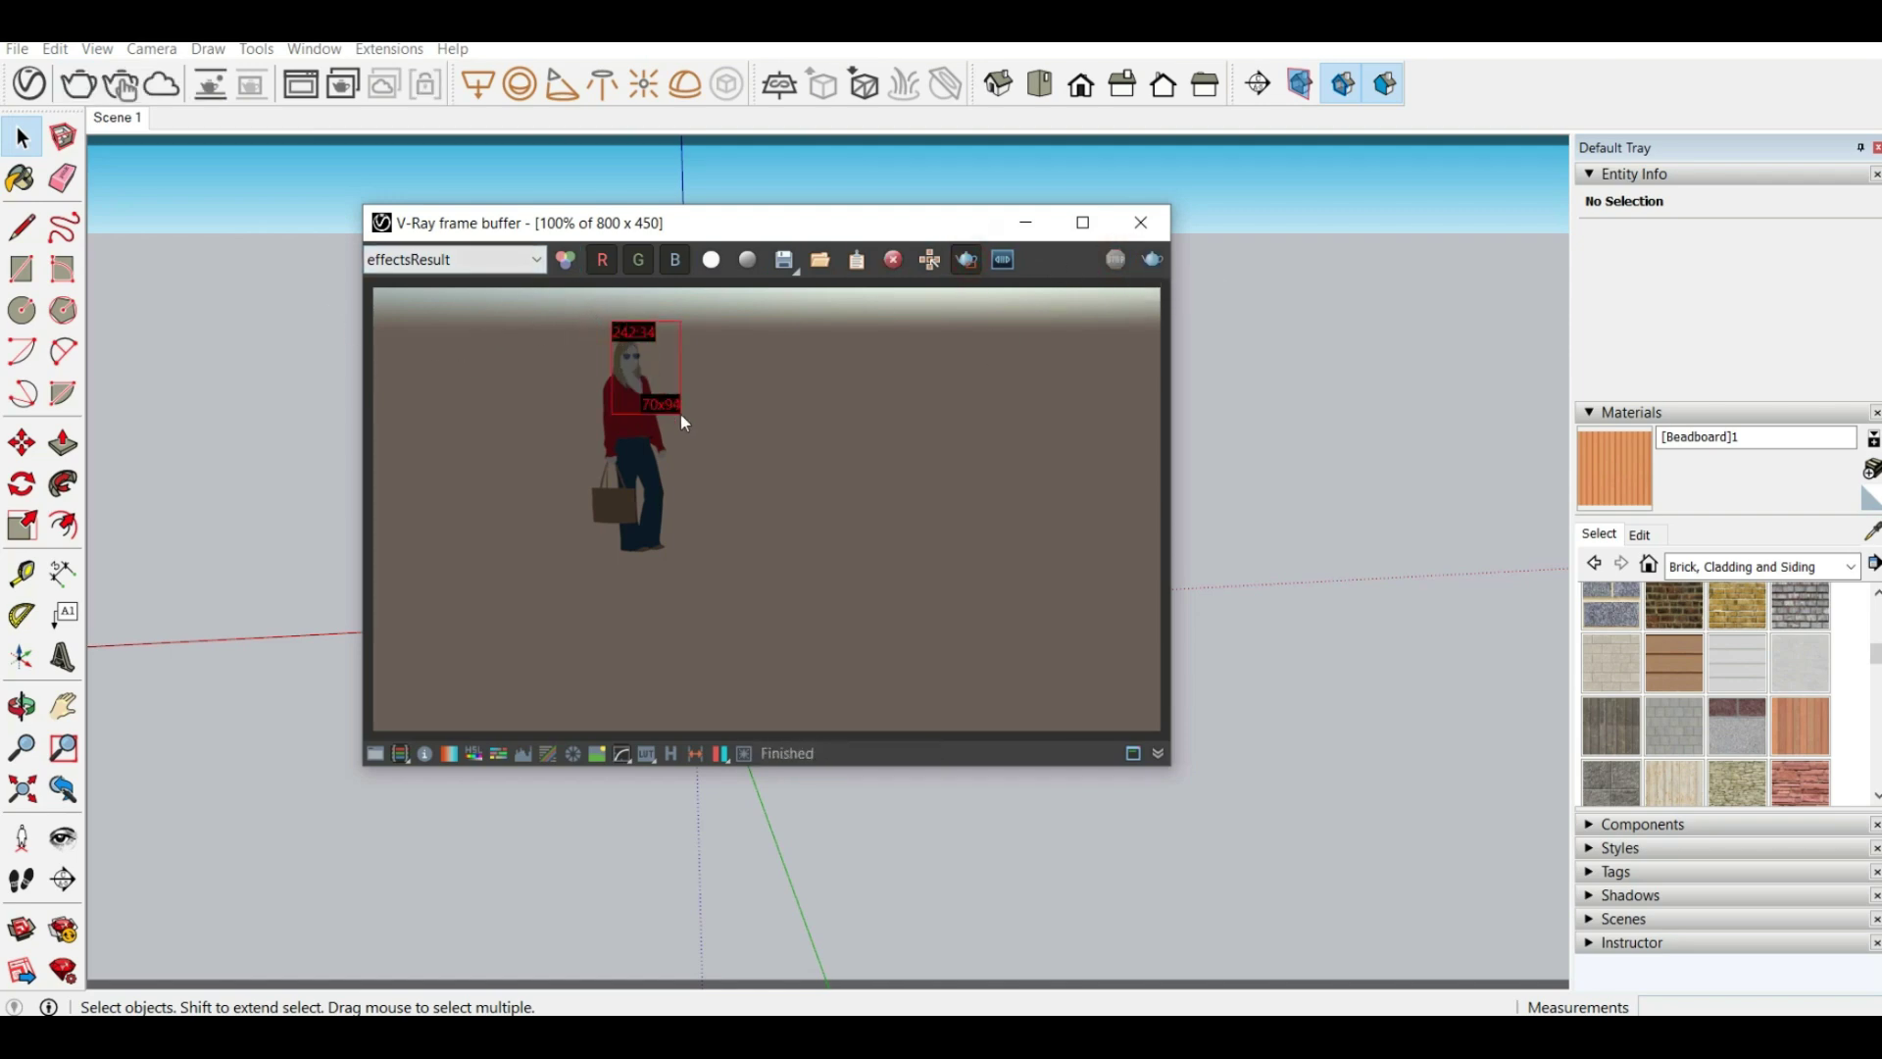
Redraw the render region around the woman's head and shoulders and render that region
scroll(630, 344, up, 4)
scroll(629, 348, down, 3)
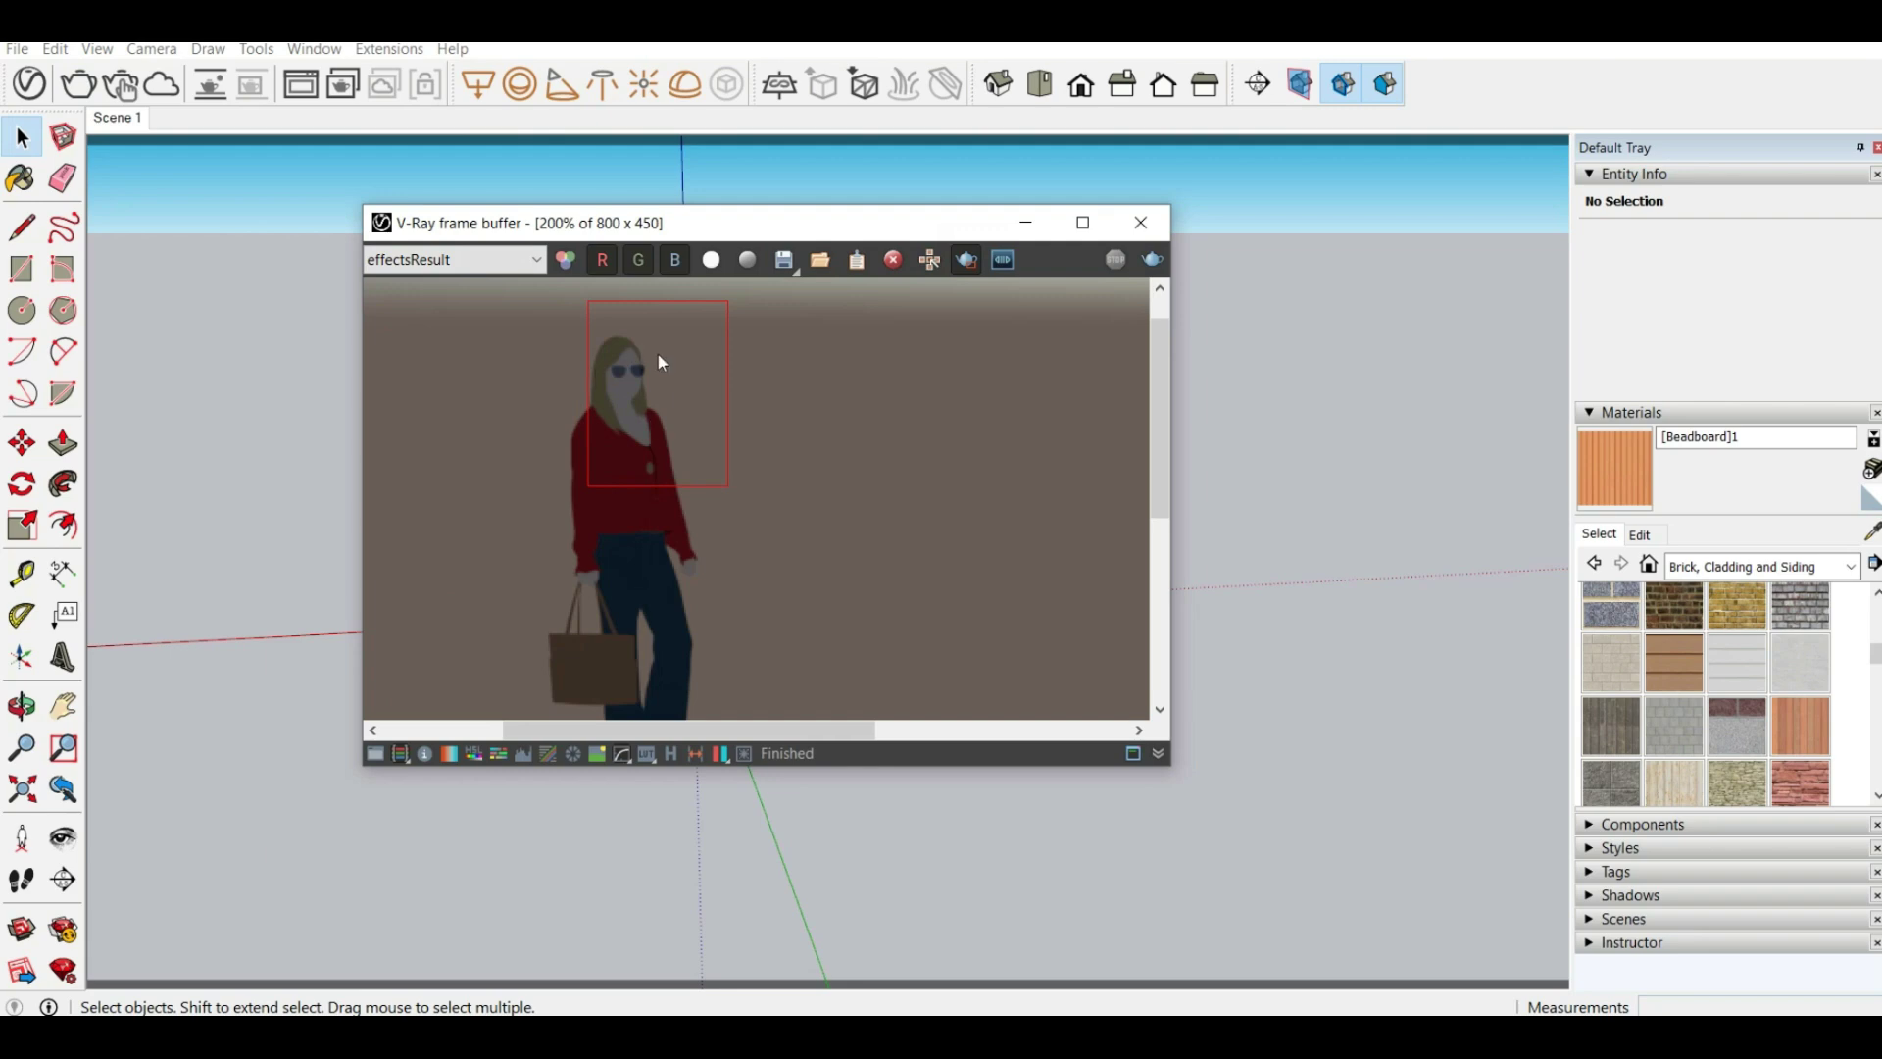
drag(541, 301, 698, 459)
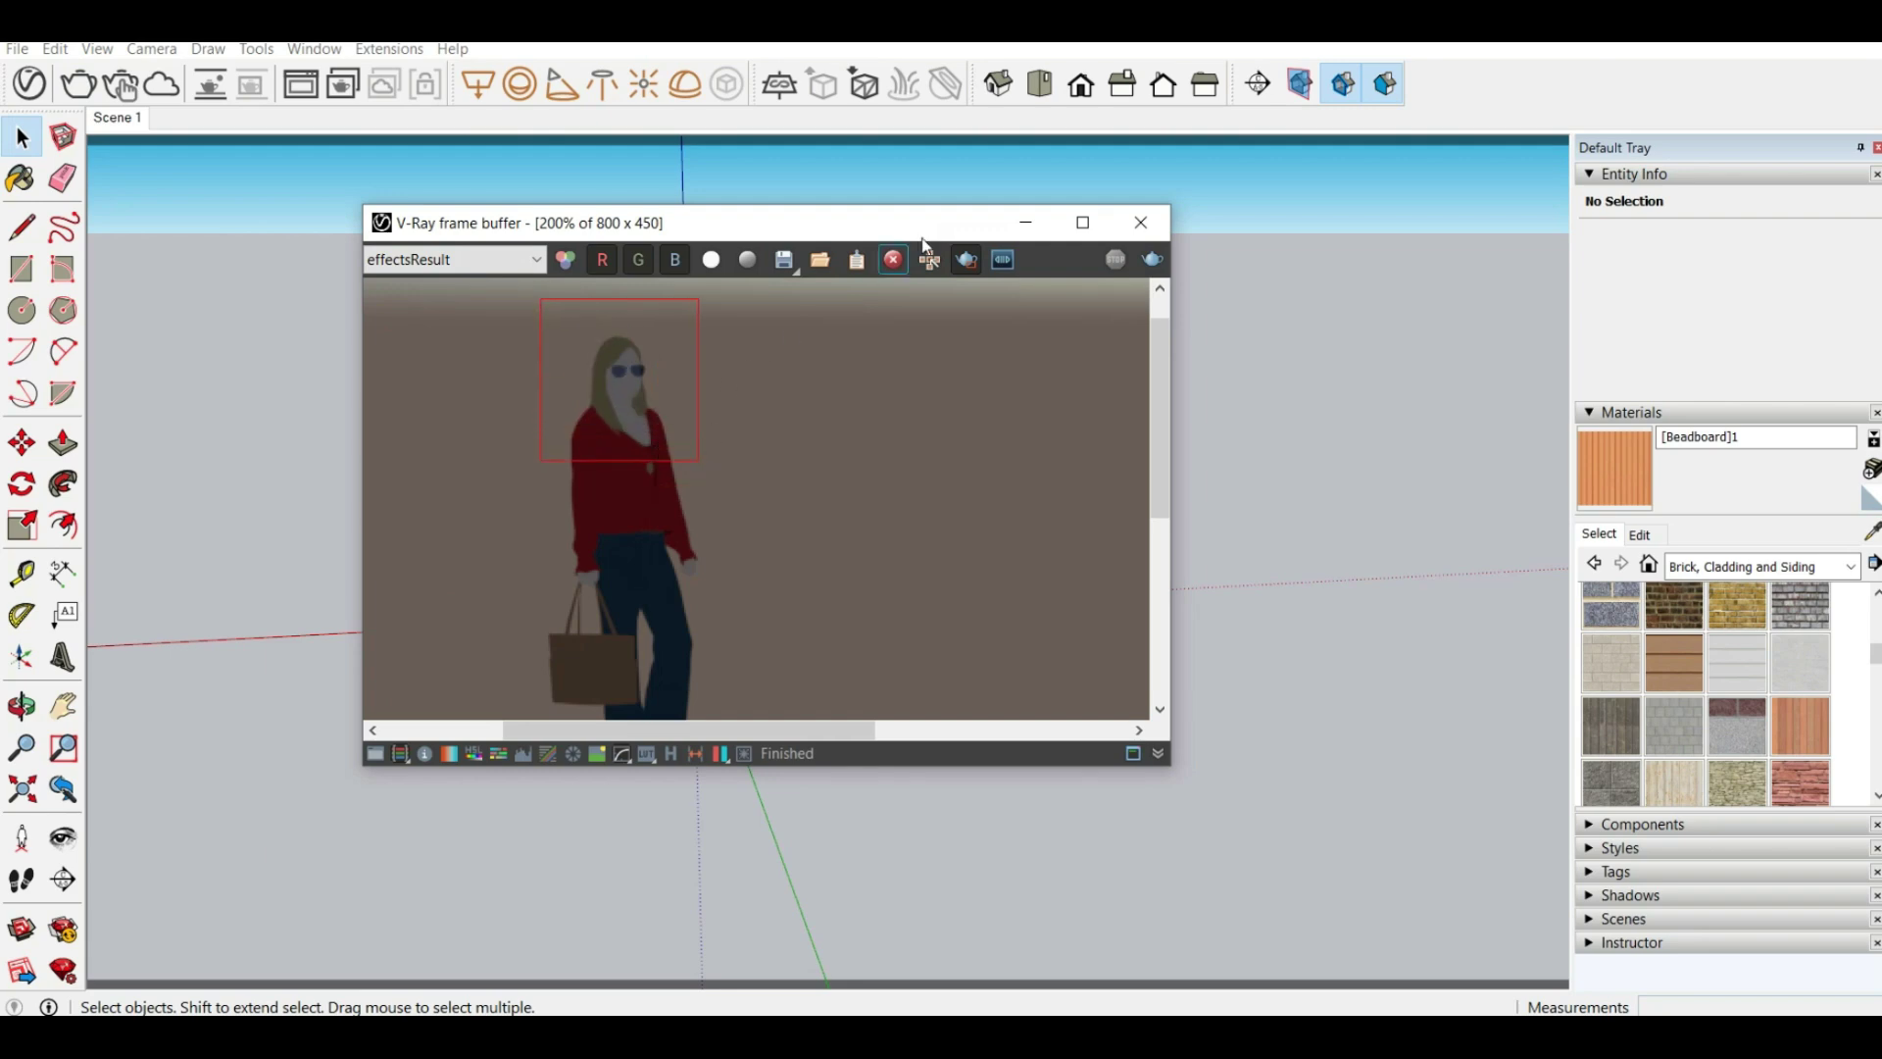
click(1115, 262)
click(1156, 265)
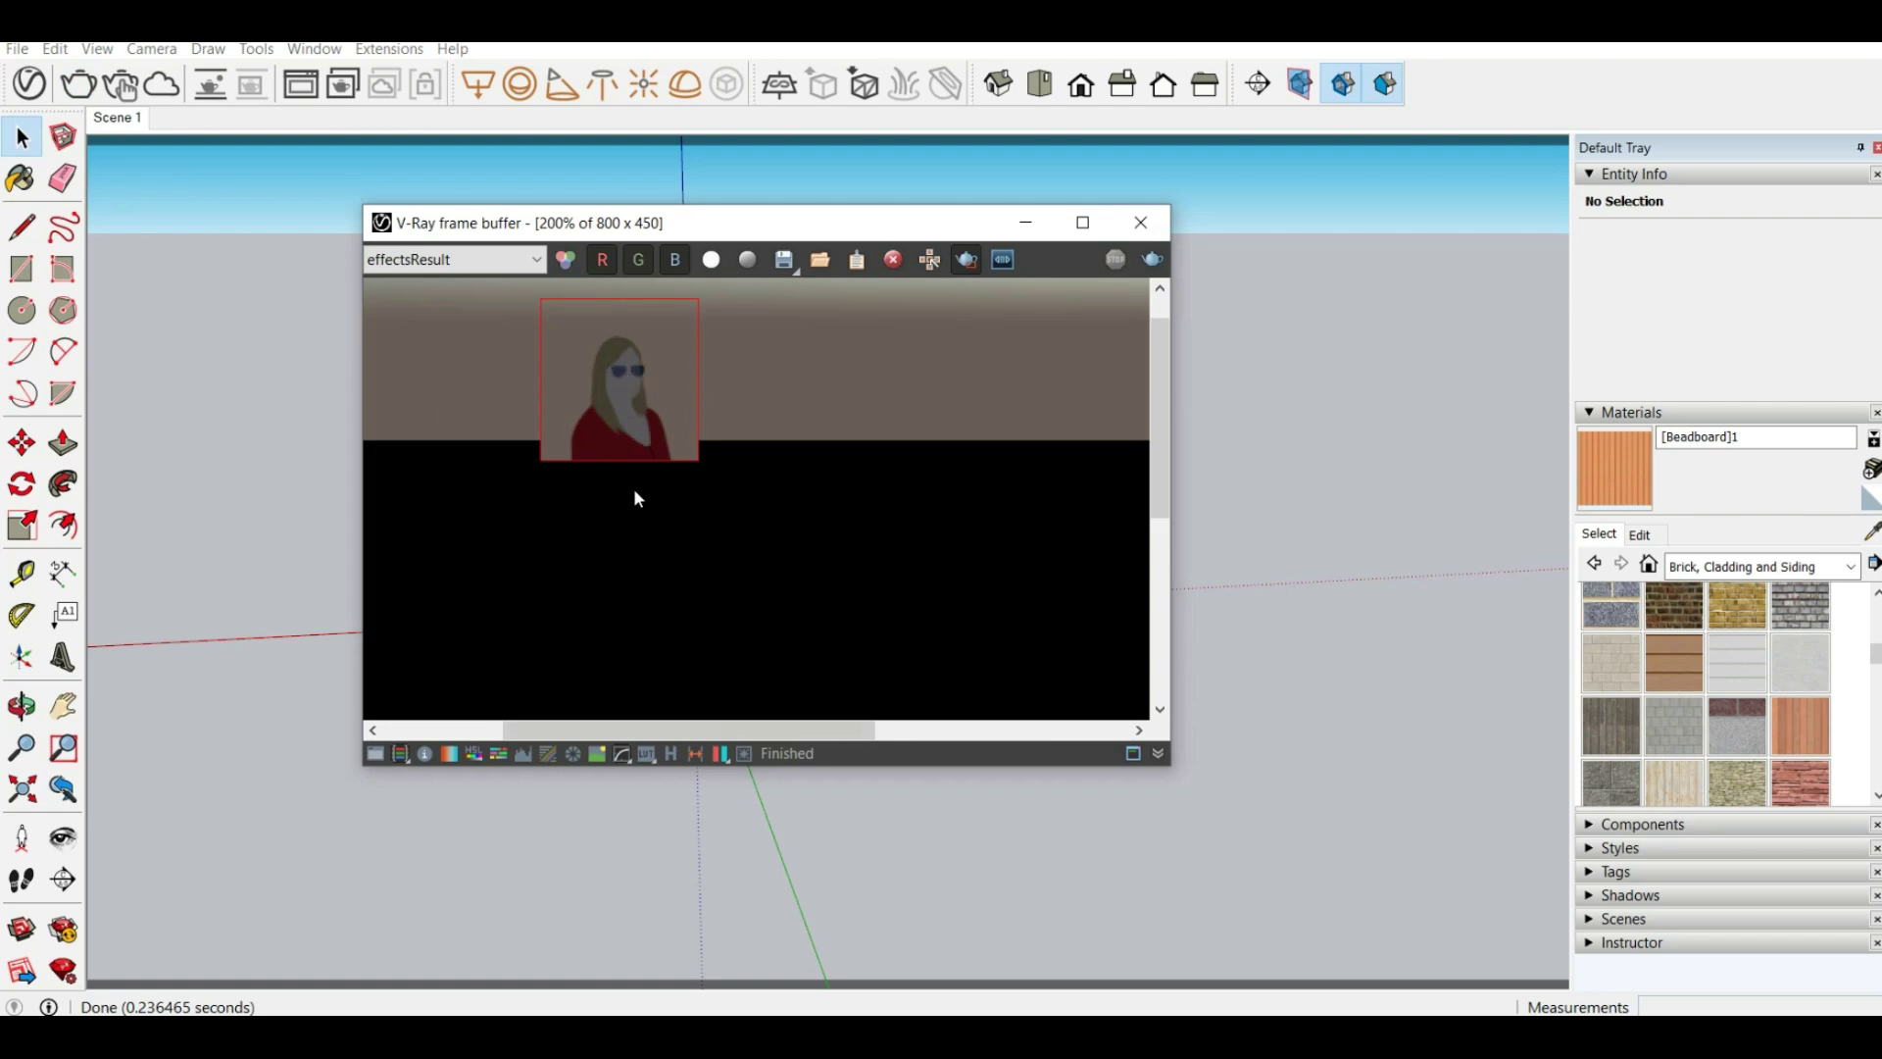
Turn off region rendering and render the full frame again
scroll(637, 495, down, 4)
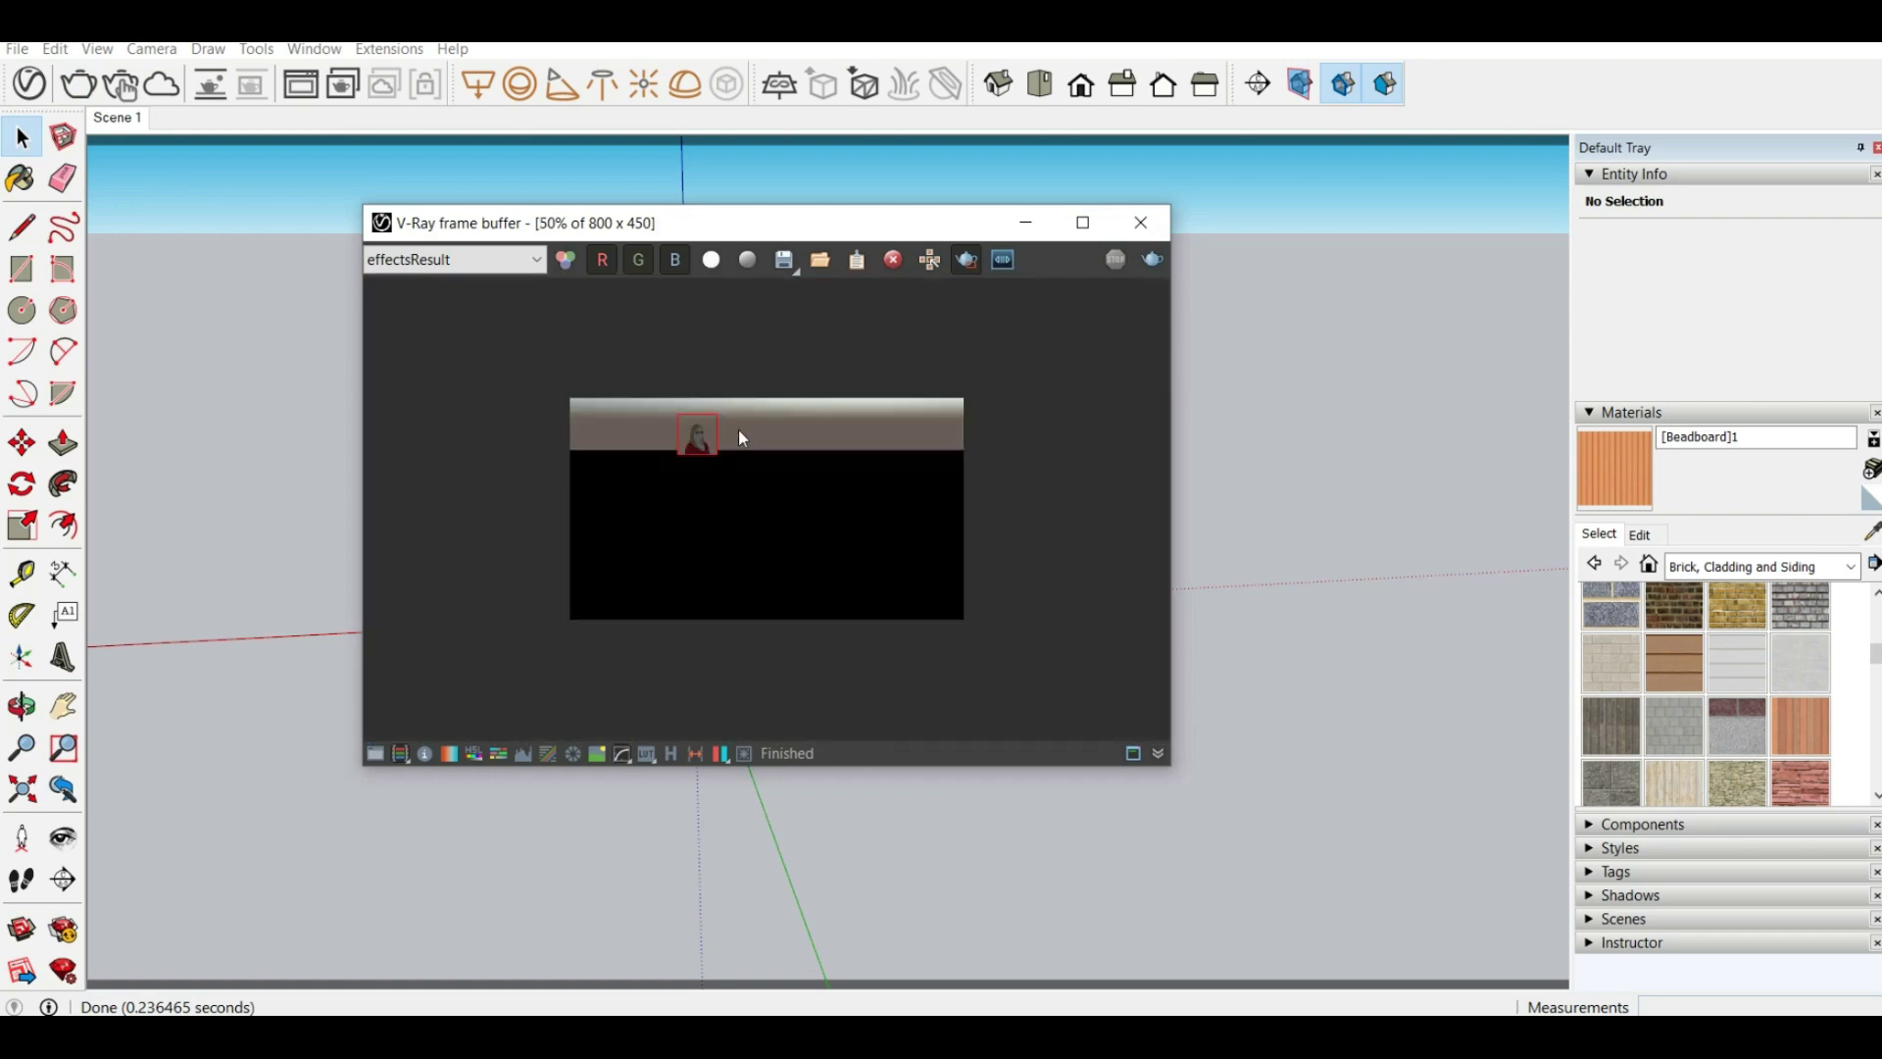
click(1001, 263)
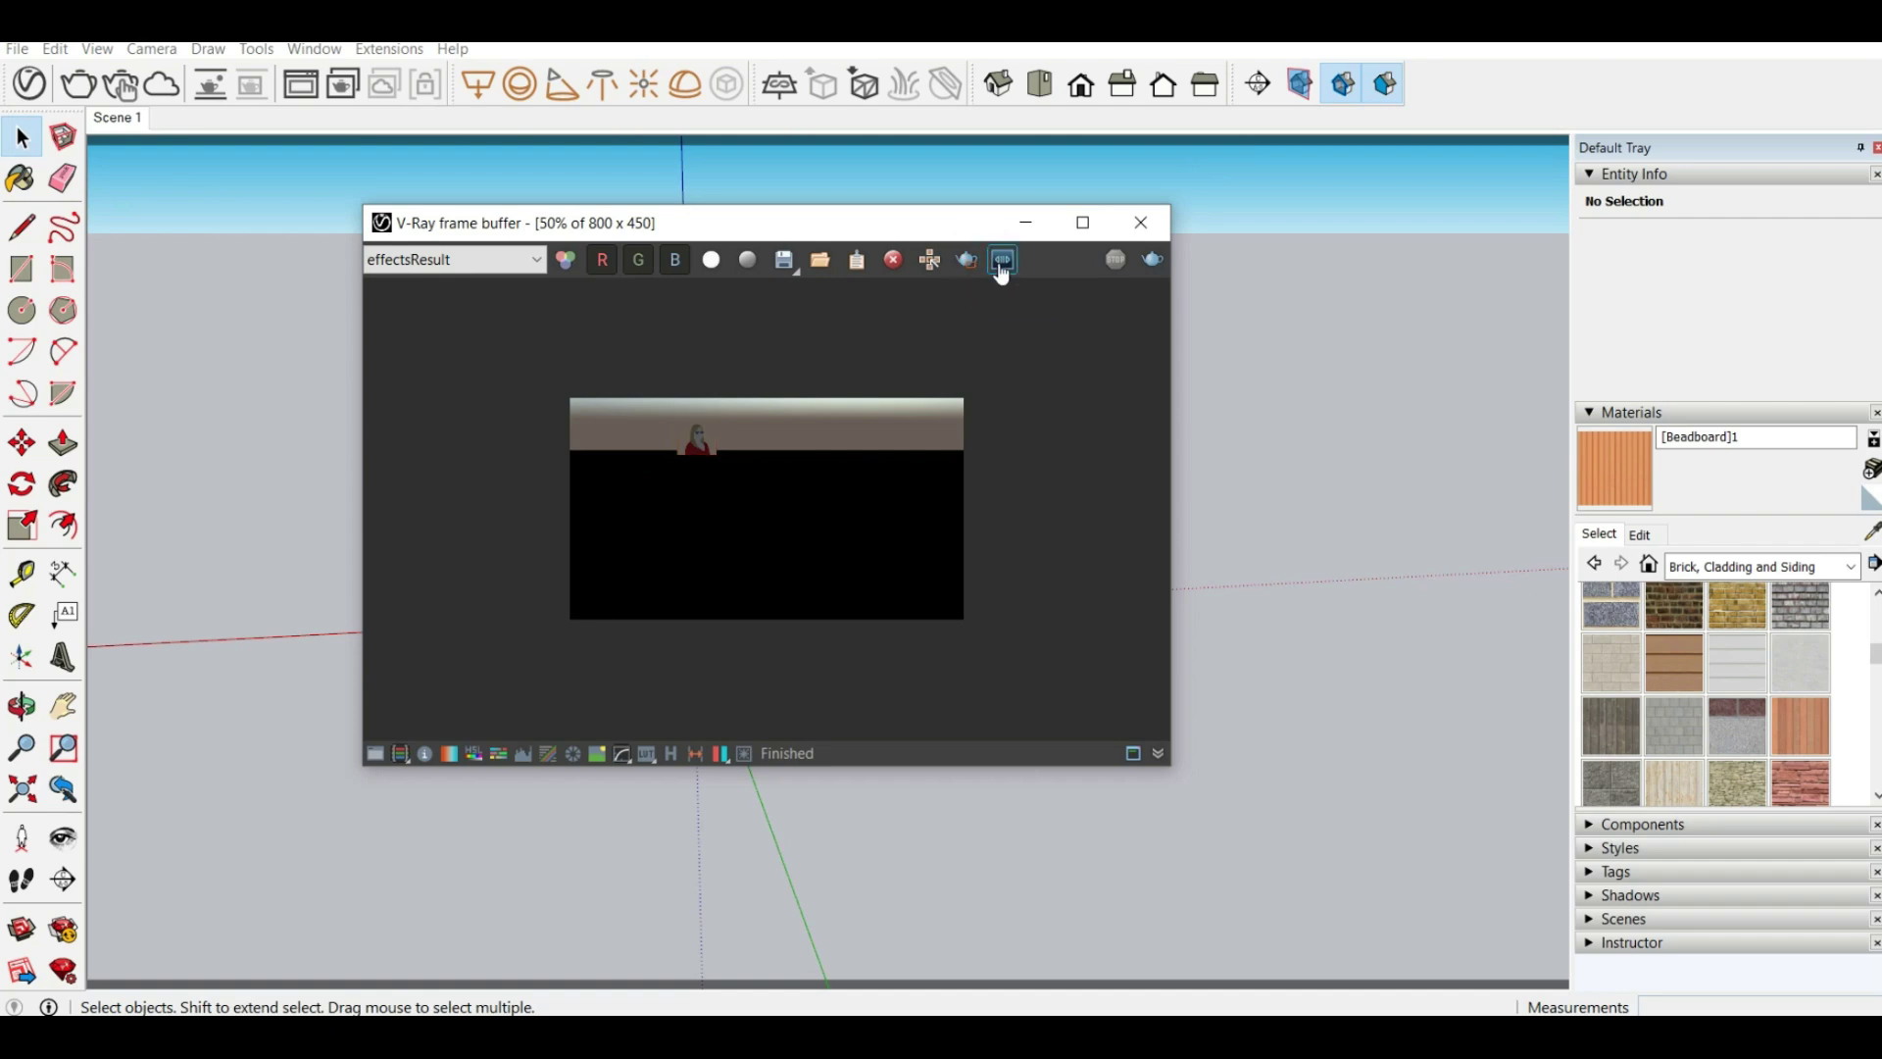
click(1158, 263)
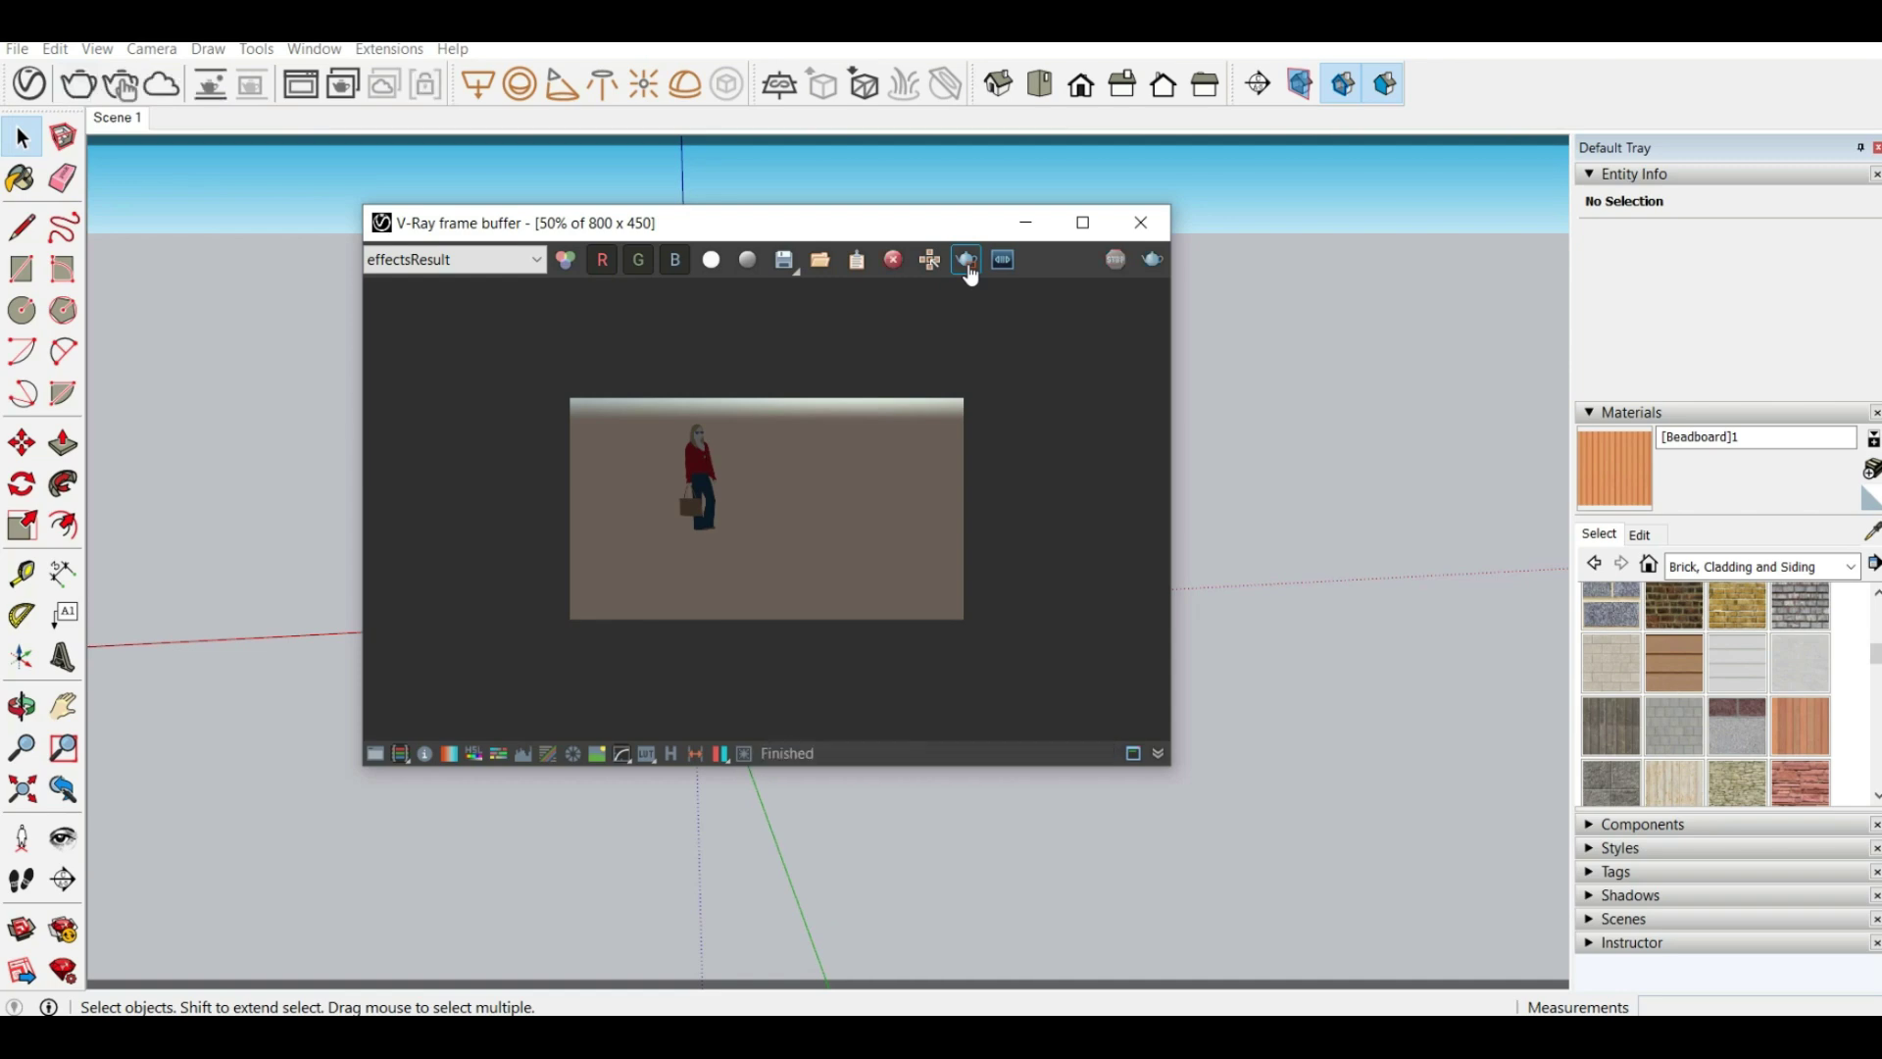
Define a render region around the woman's whole figure, render it and stop the render
drag(640, 416, 785, 579)
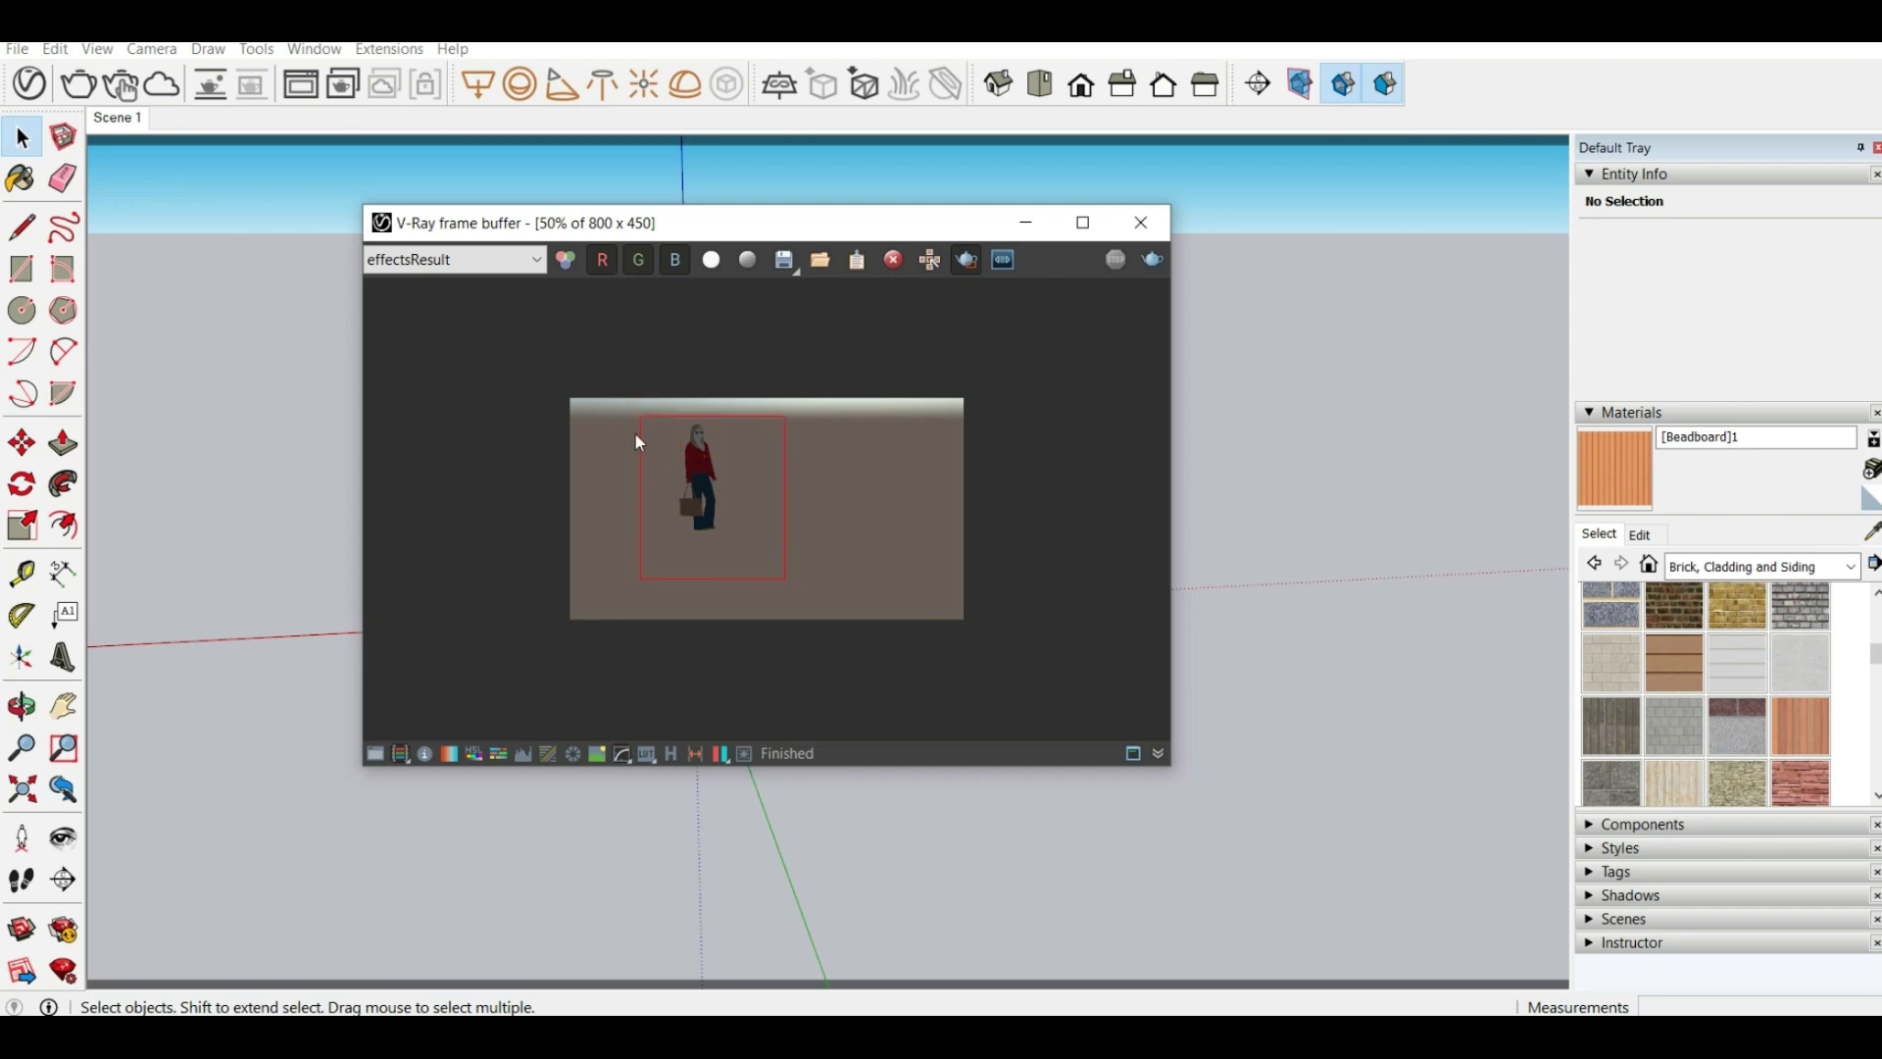
click(1152, 260)
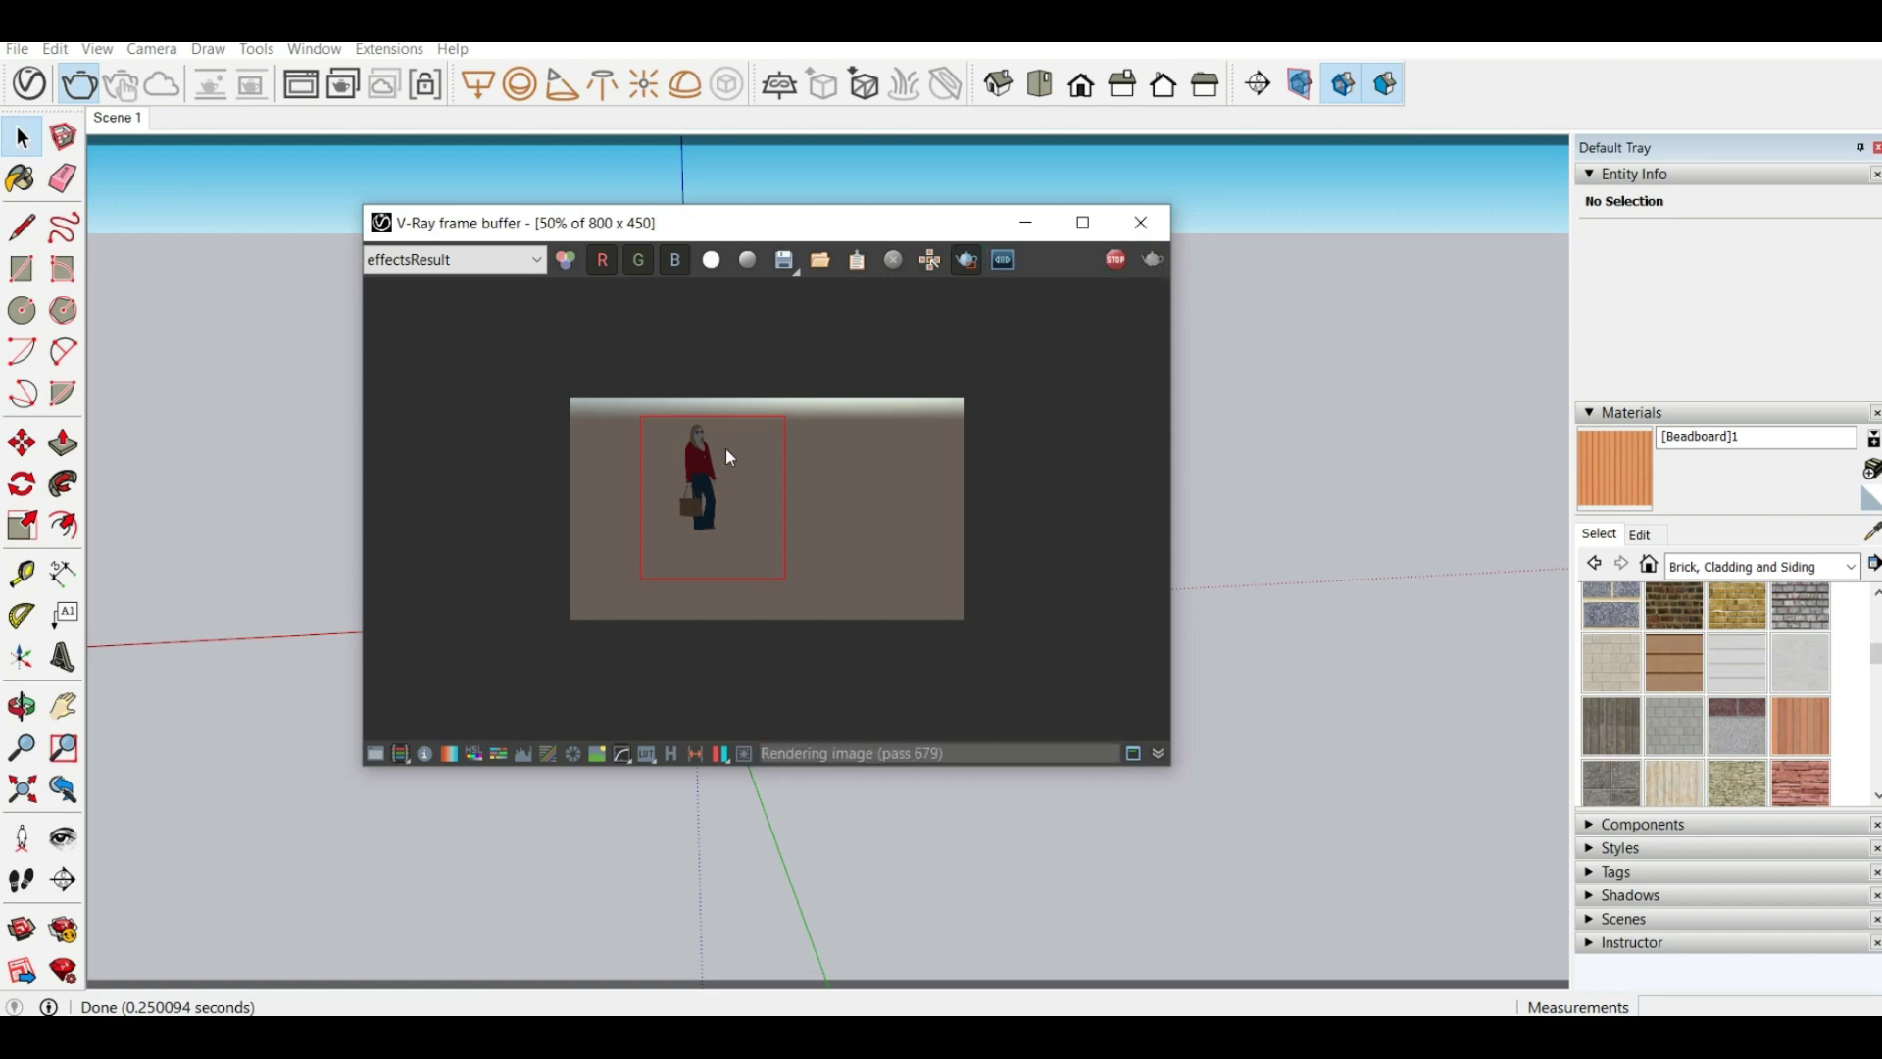
click(1117, 261)
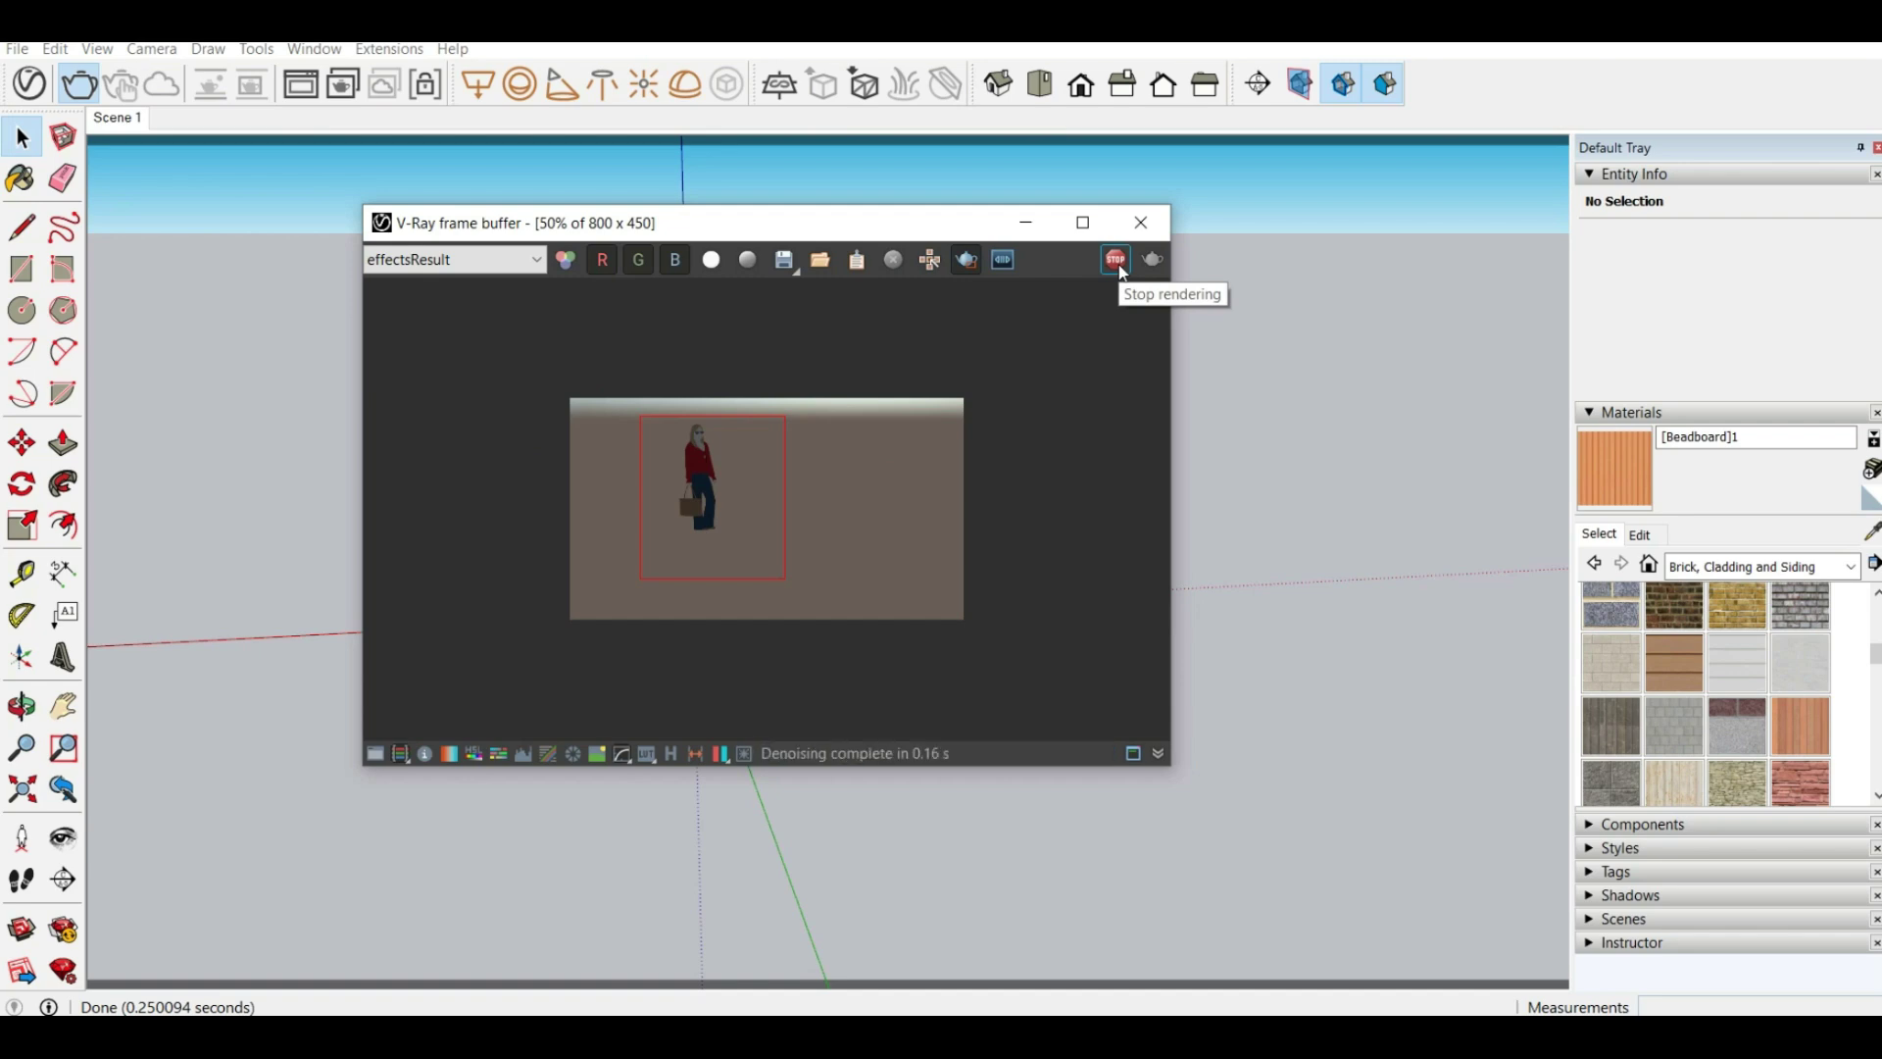
click(1120, 267)
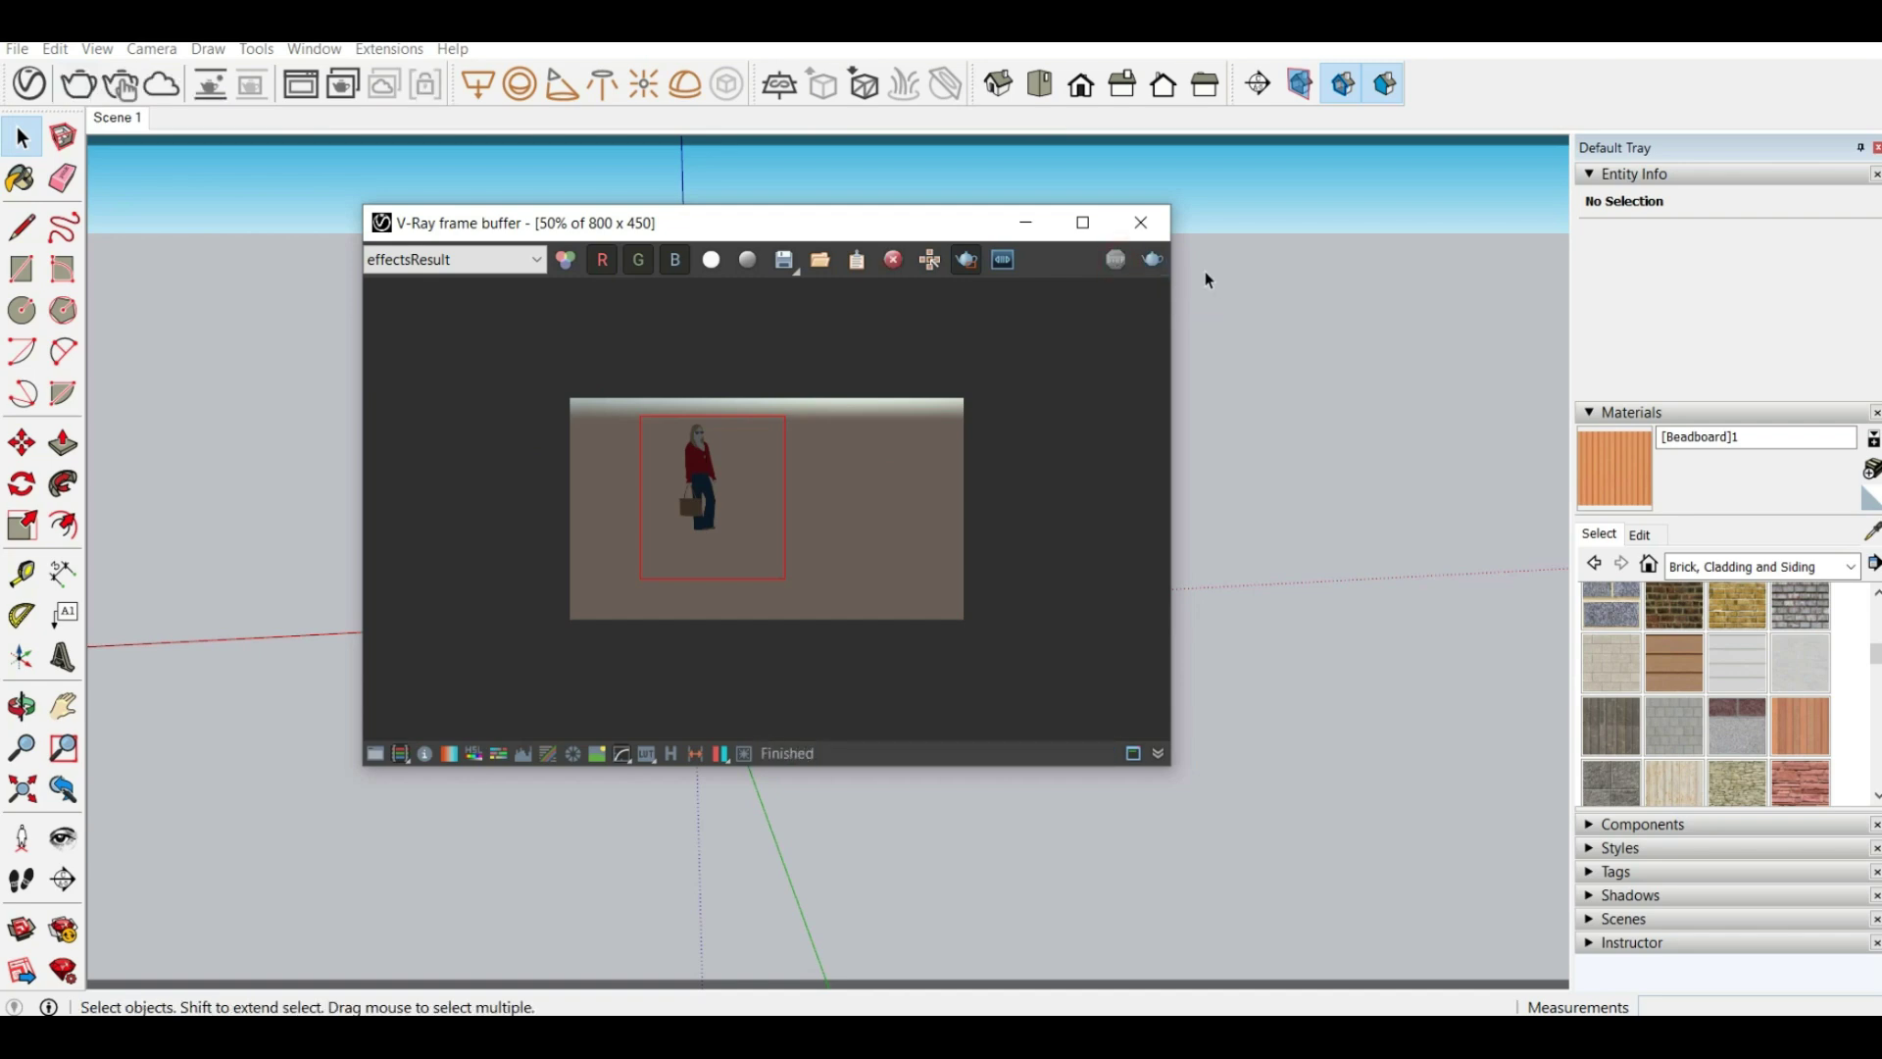
Turn off the render region, render the full frame once more and close the frame buffer
click(964, 262)
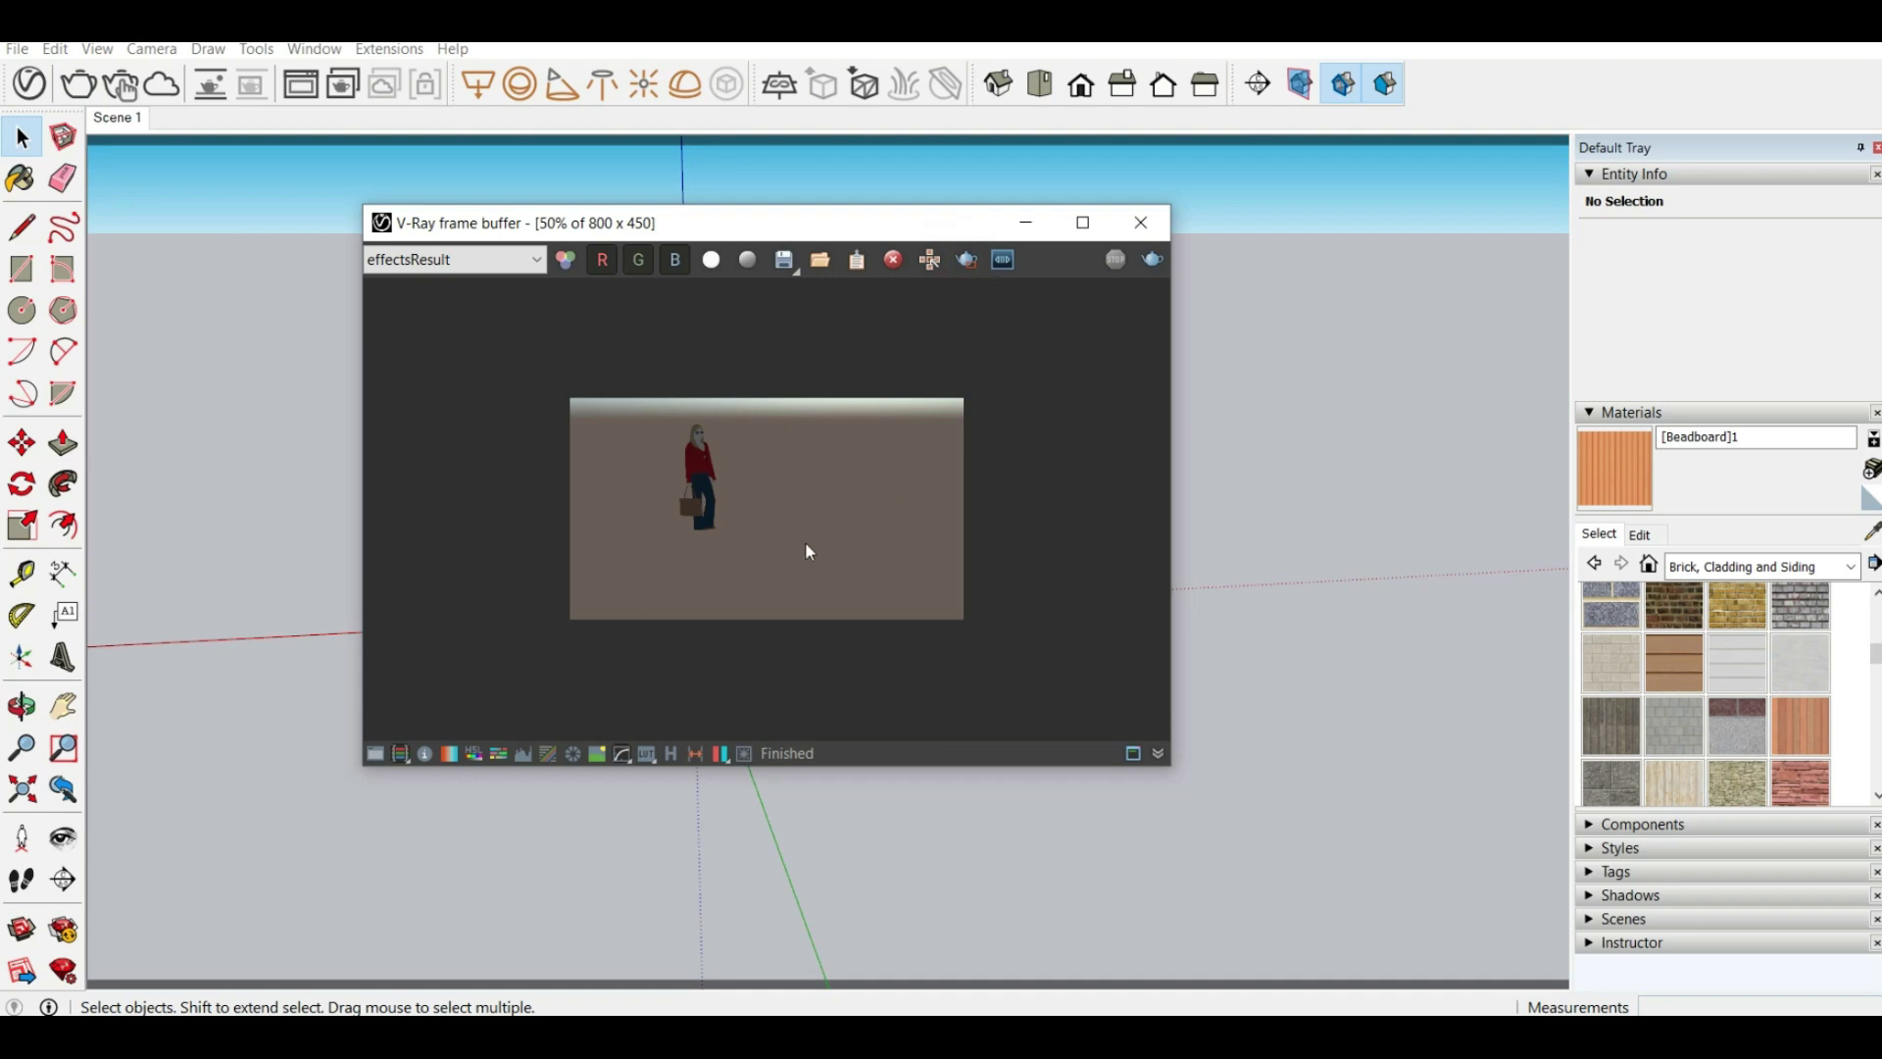
click(1155, 261)
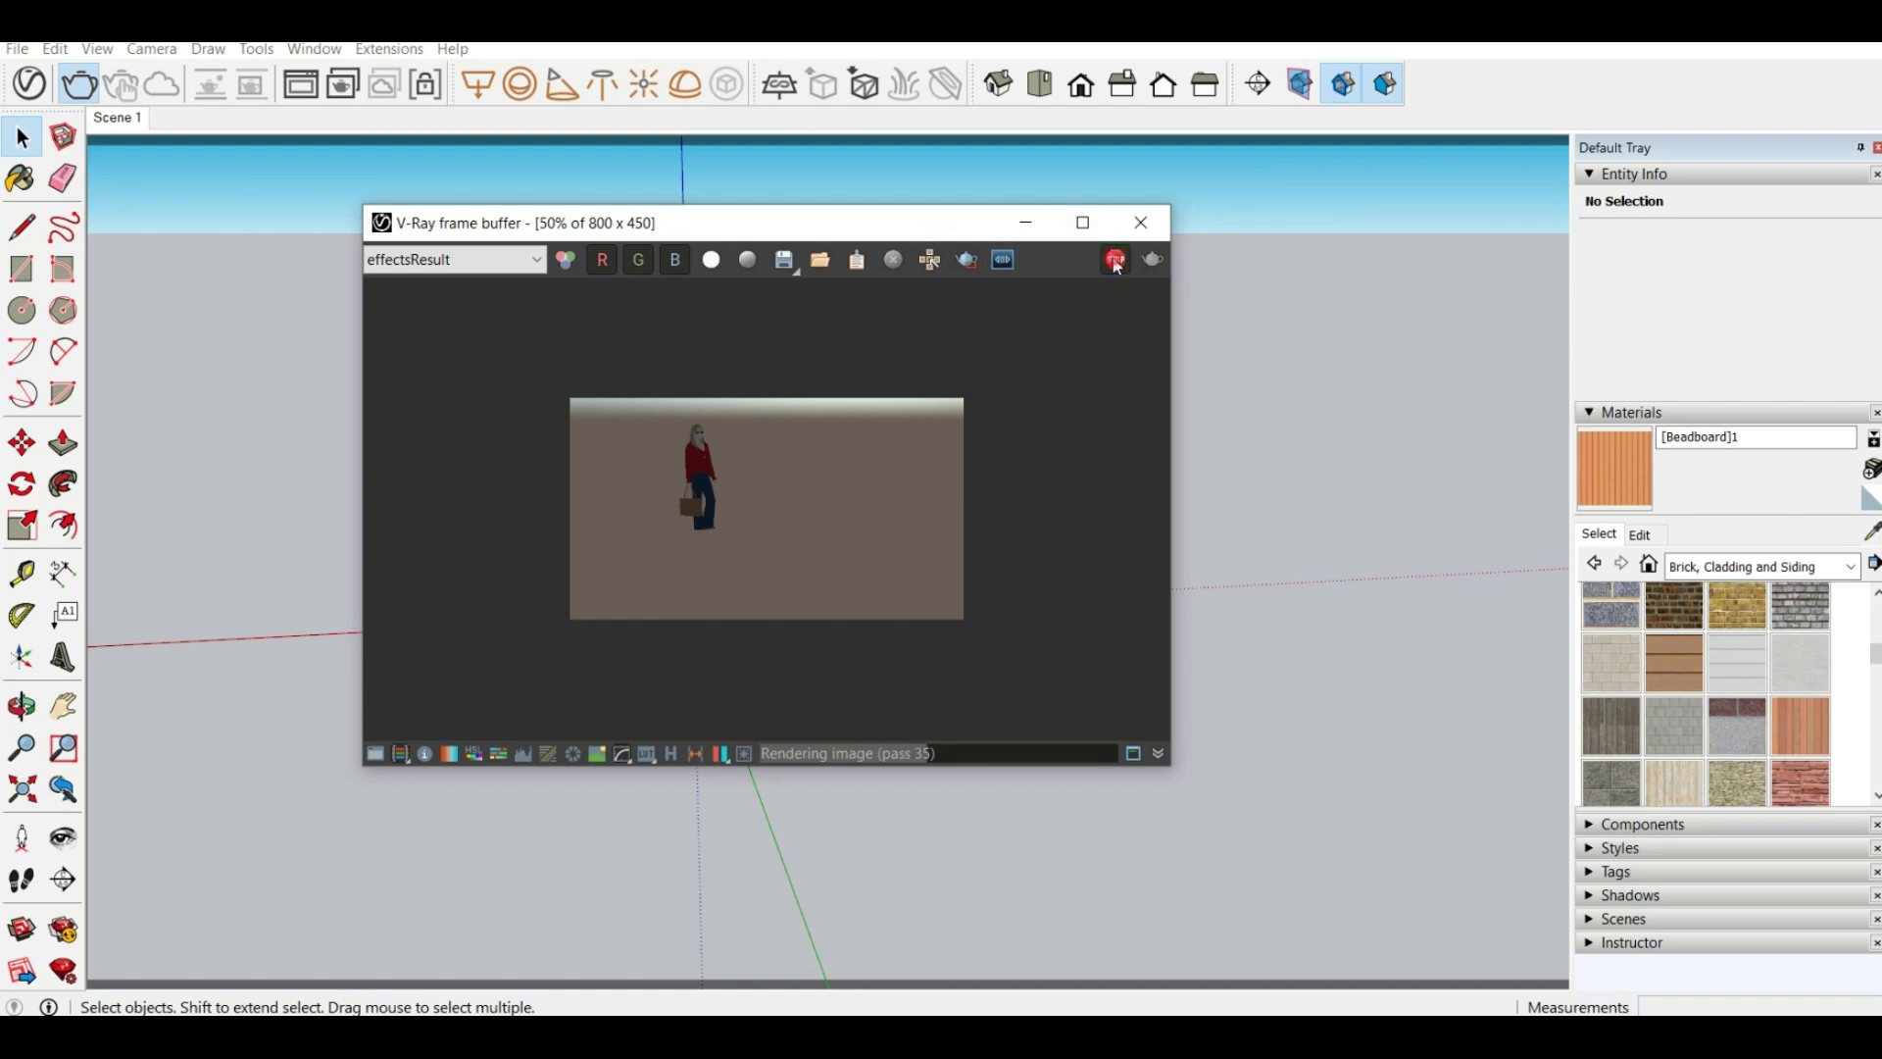
click(1141, 223)
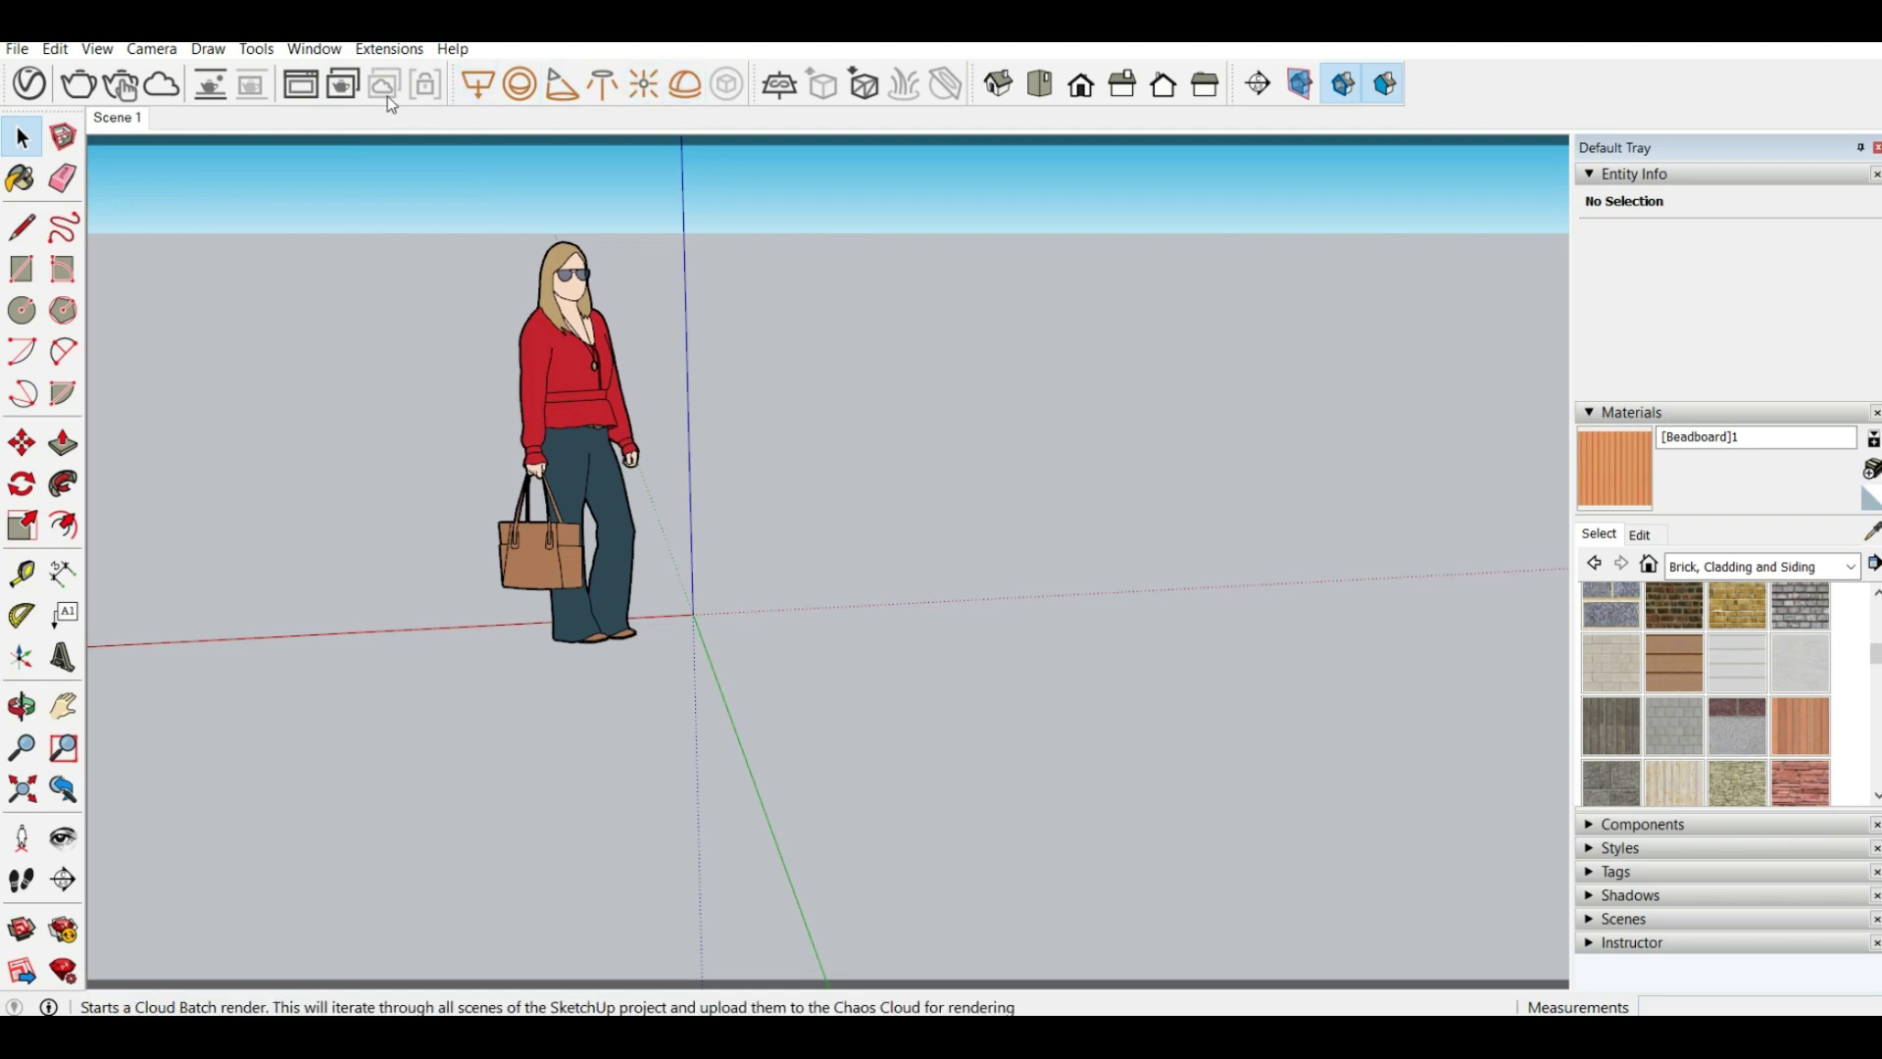
Place a V-Ray rectangle light on the open ground beside the woman
click(474, 93)
click(763, 551)
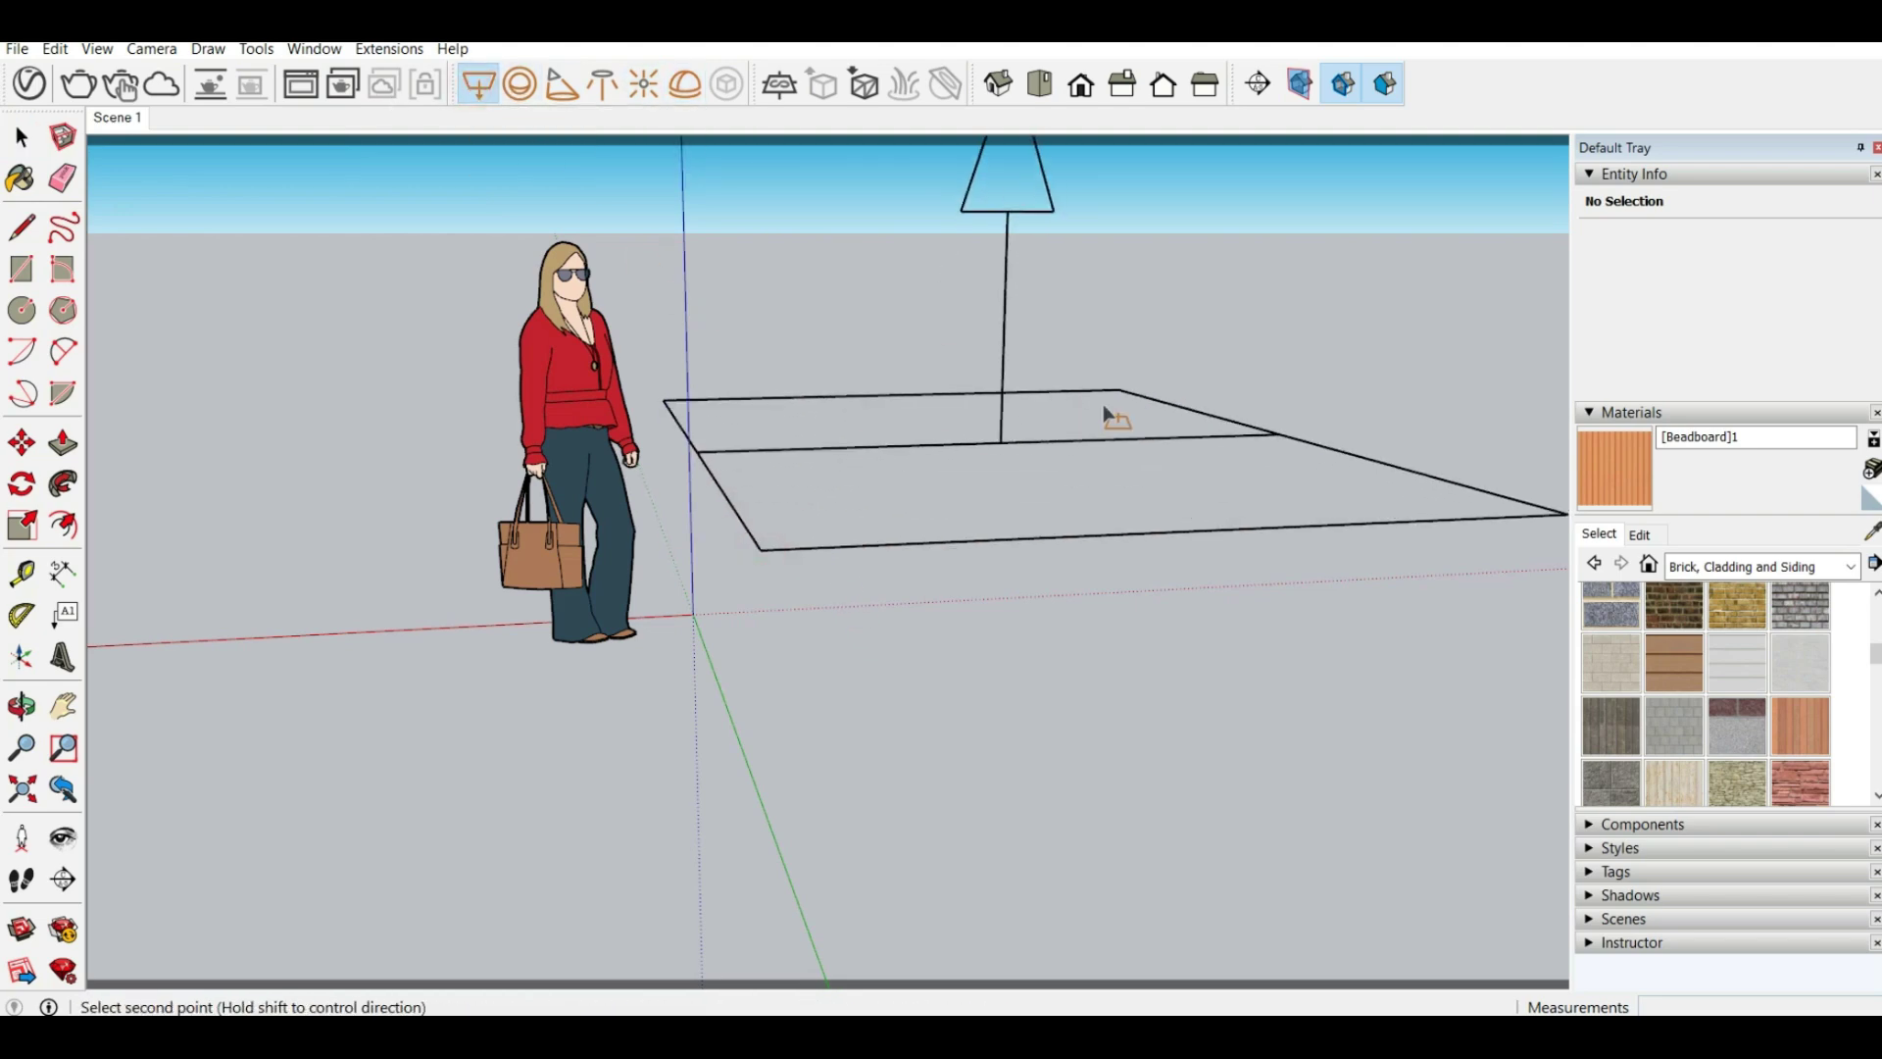
click(1071, 456)
Scale the rectangle light into a long, narrow strip by reducing its width and height and stretching its length
middle_drag(1070, 456, 893, 446)
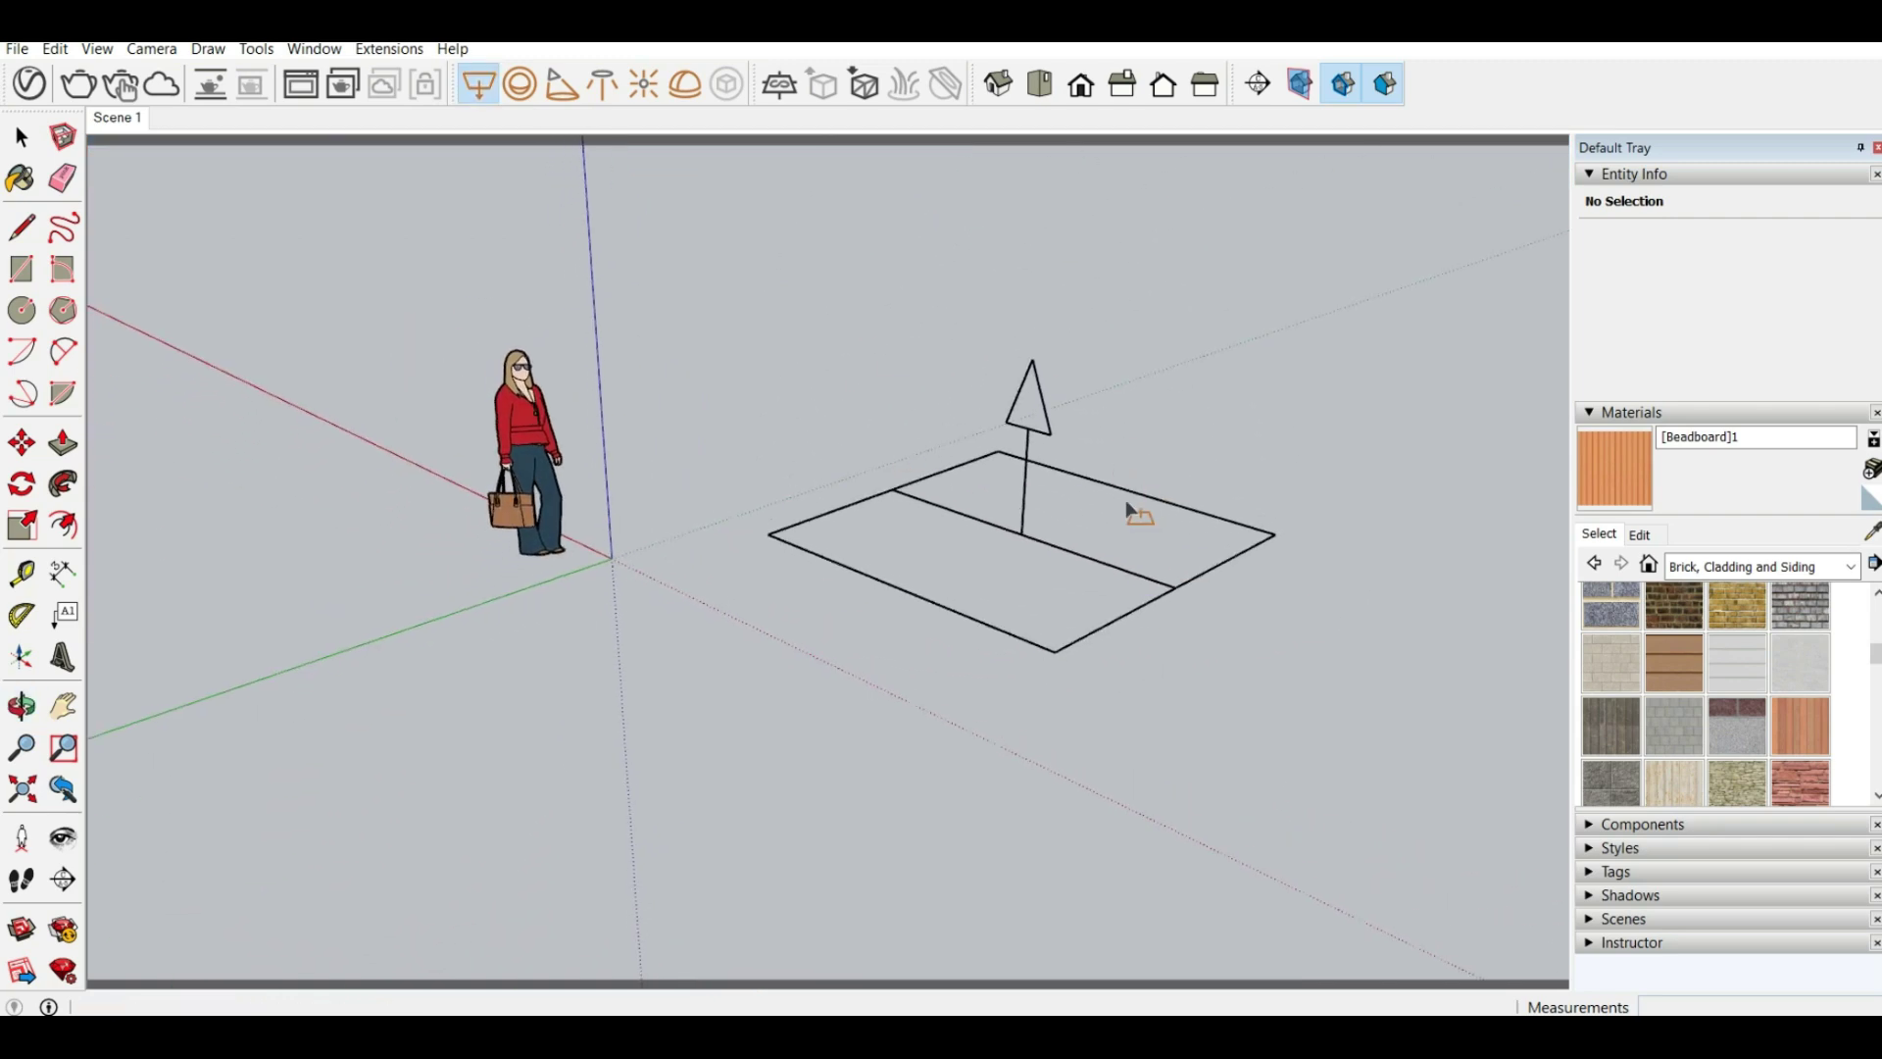
middle_drag(379, 383, 919, 498)
key(s)
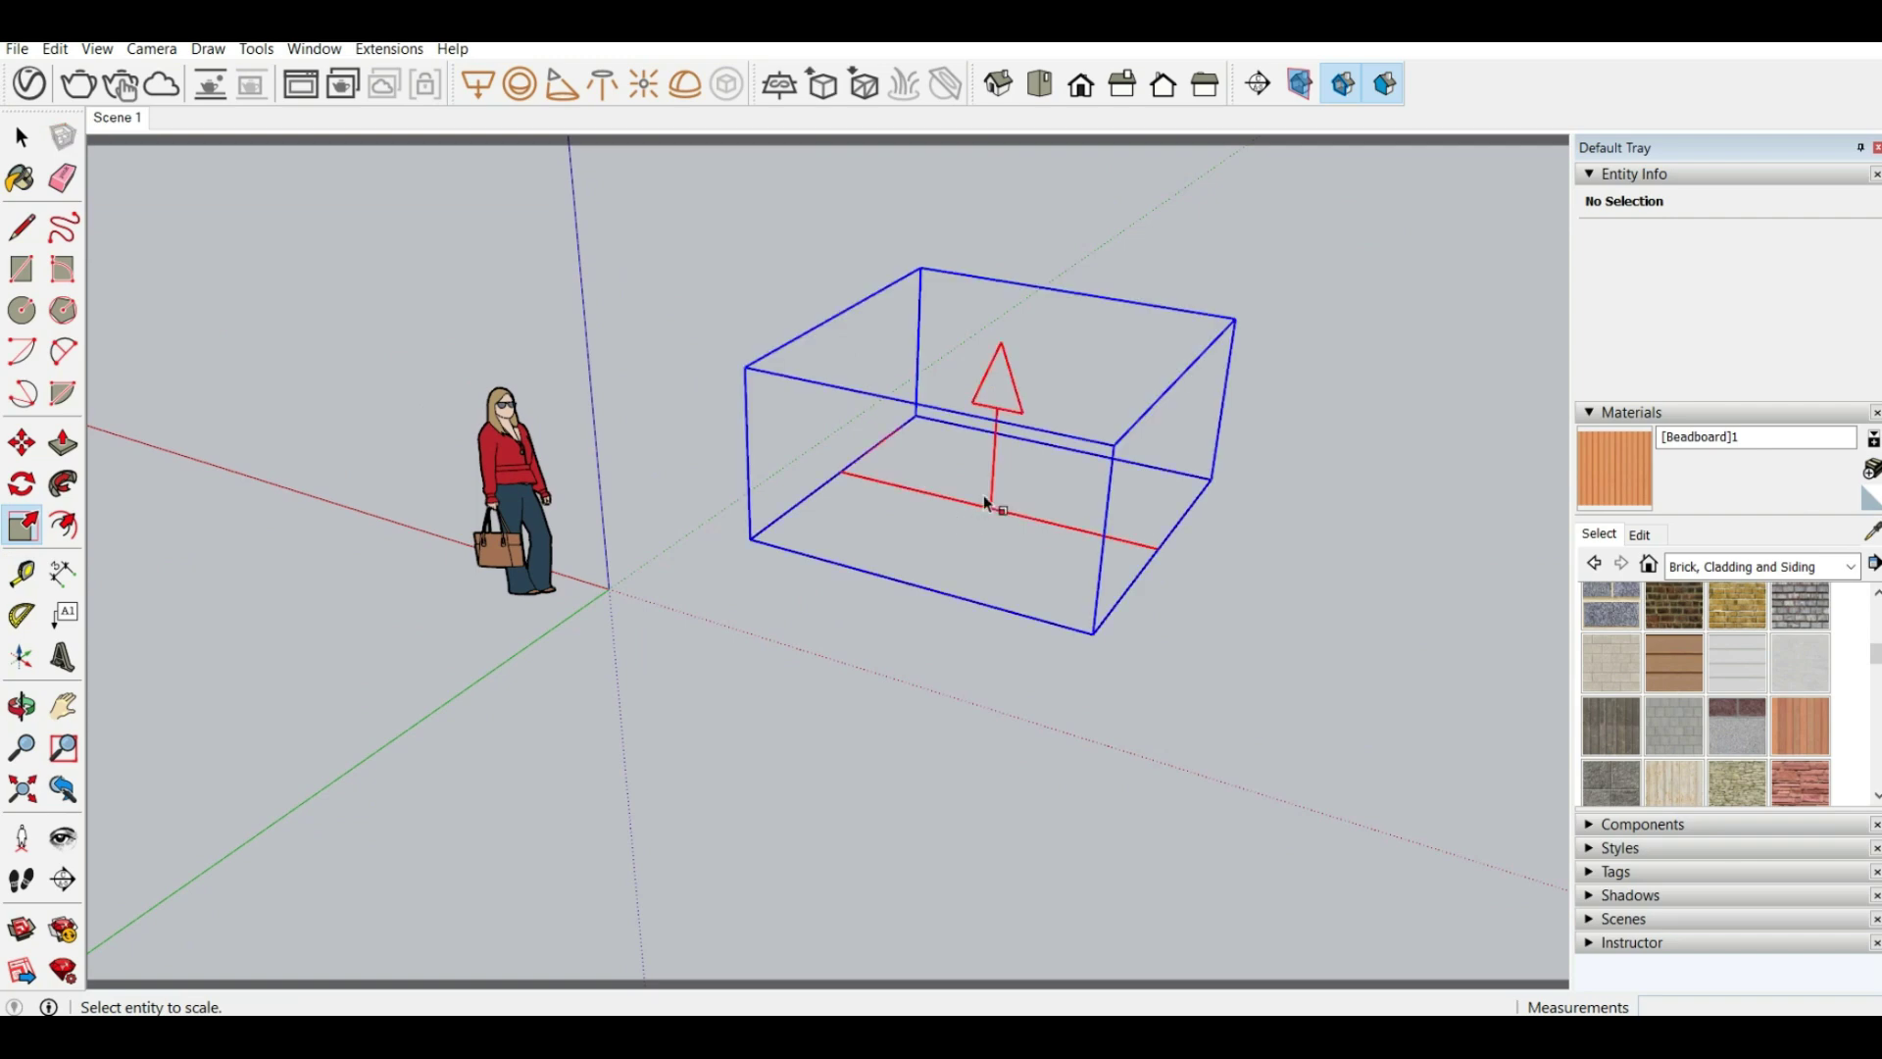
click(1004, 519)
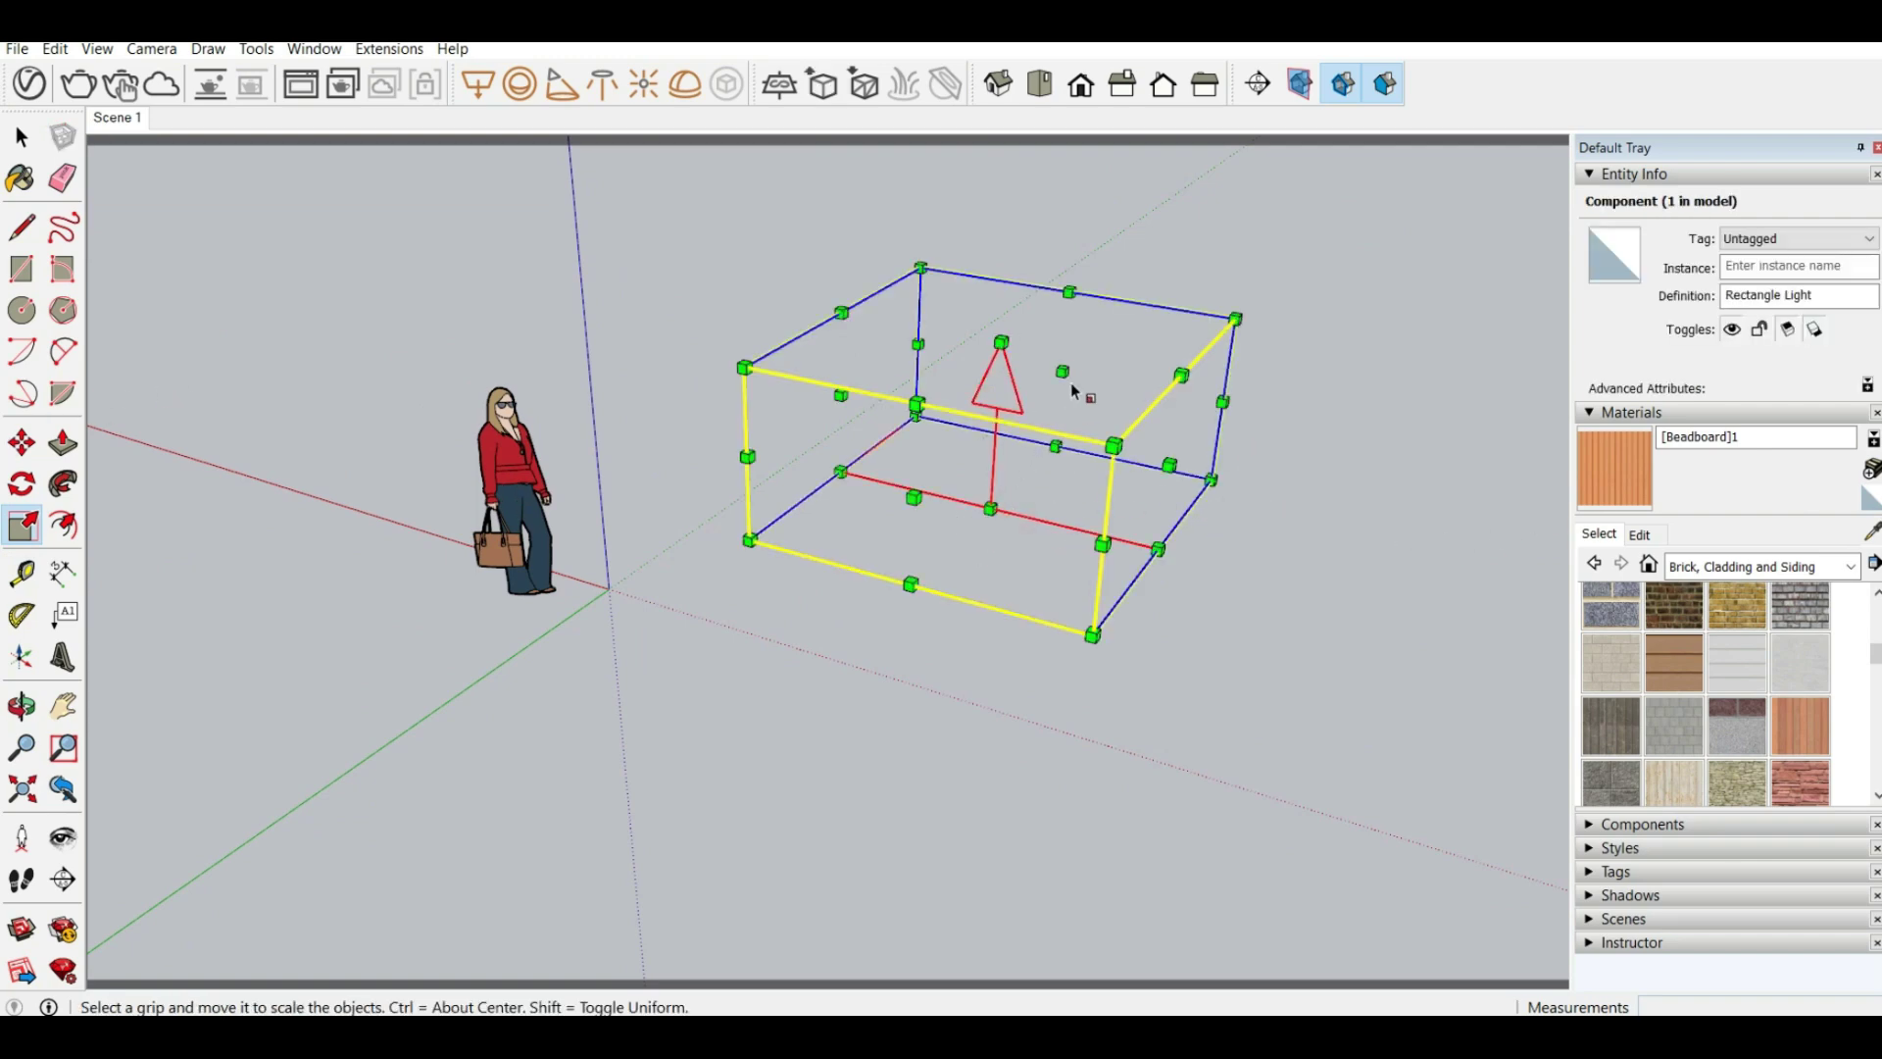
drag(1062, 372, 944, 495)
middle_drag(1026, 464, 970, 438)
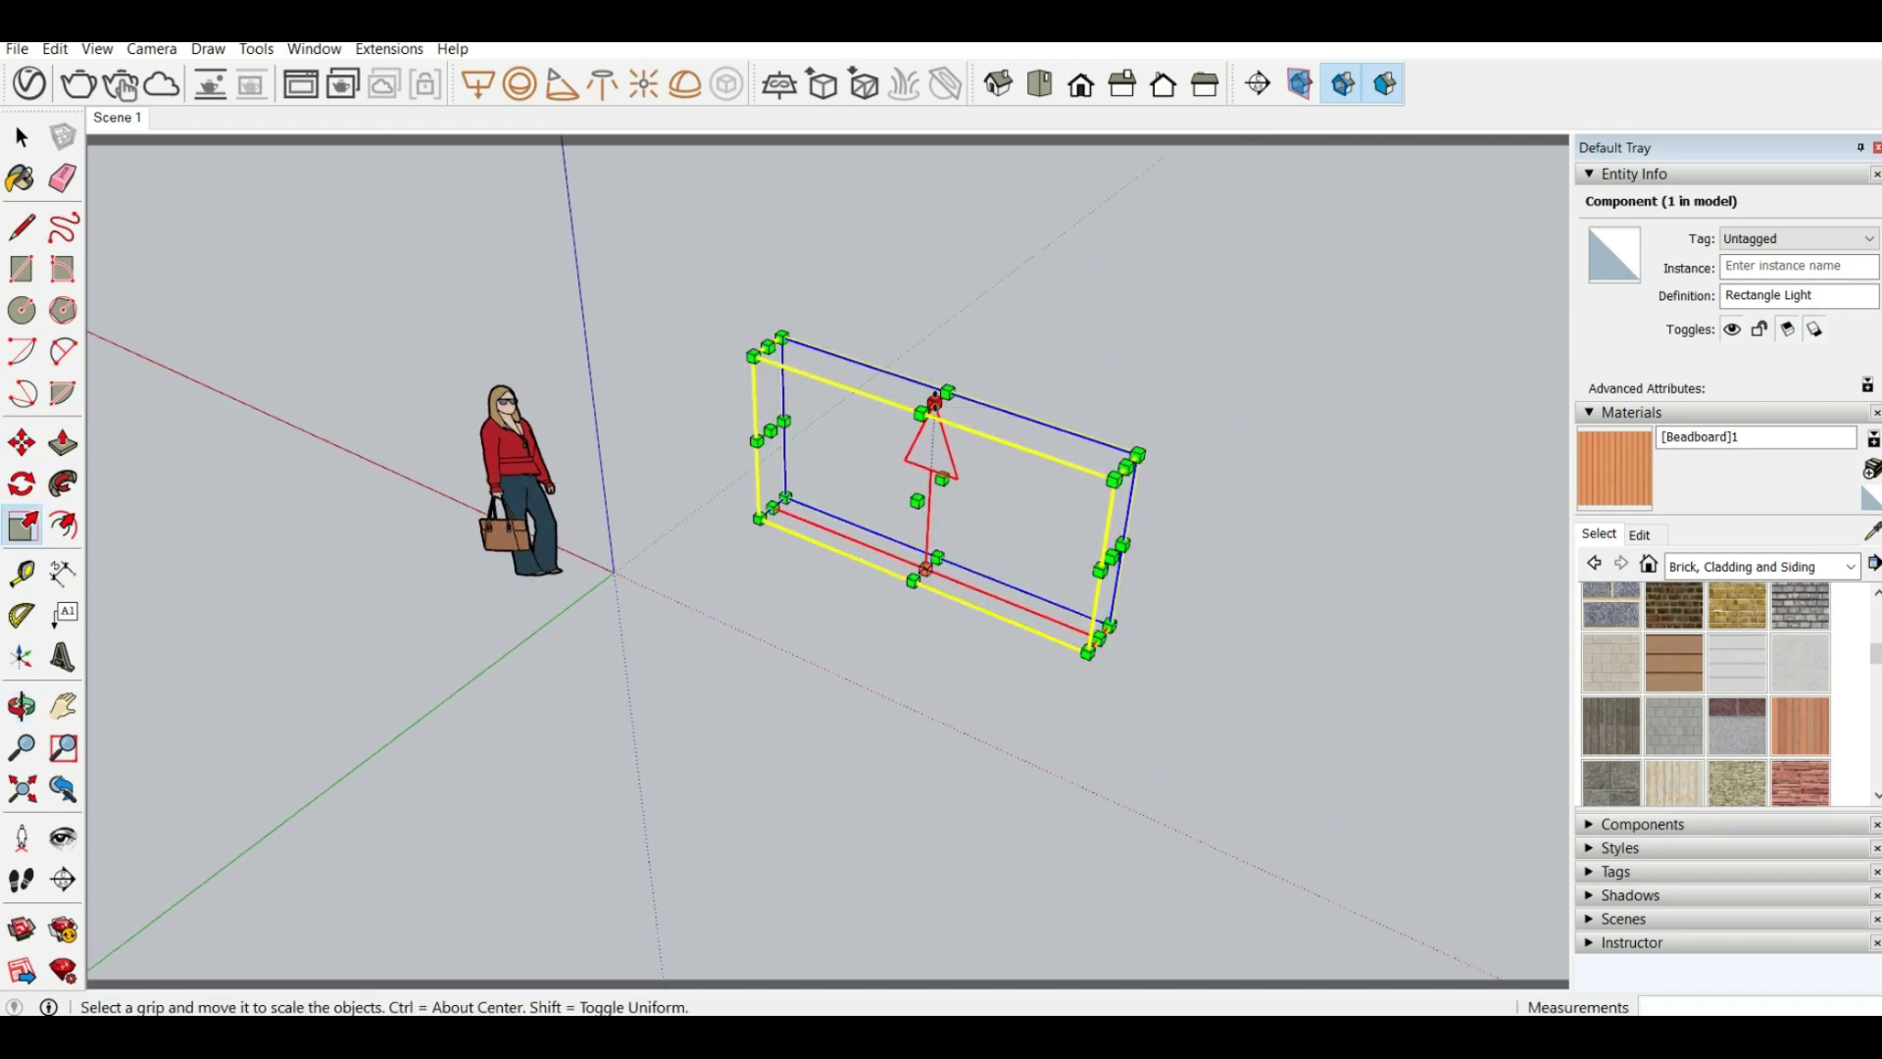
drag(934, 402, 926, 524)
middle_drag(823, 512, 1134, 559)
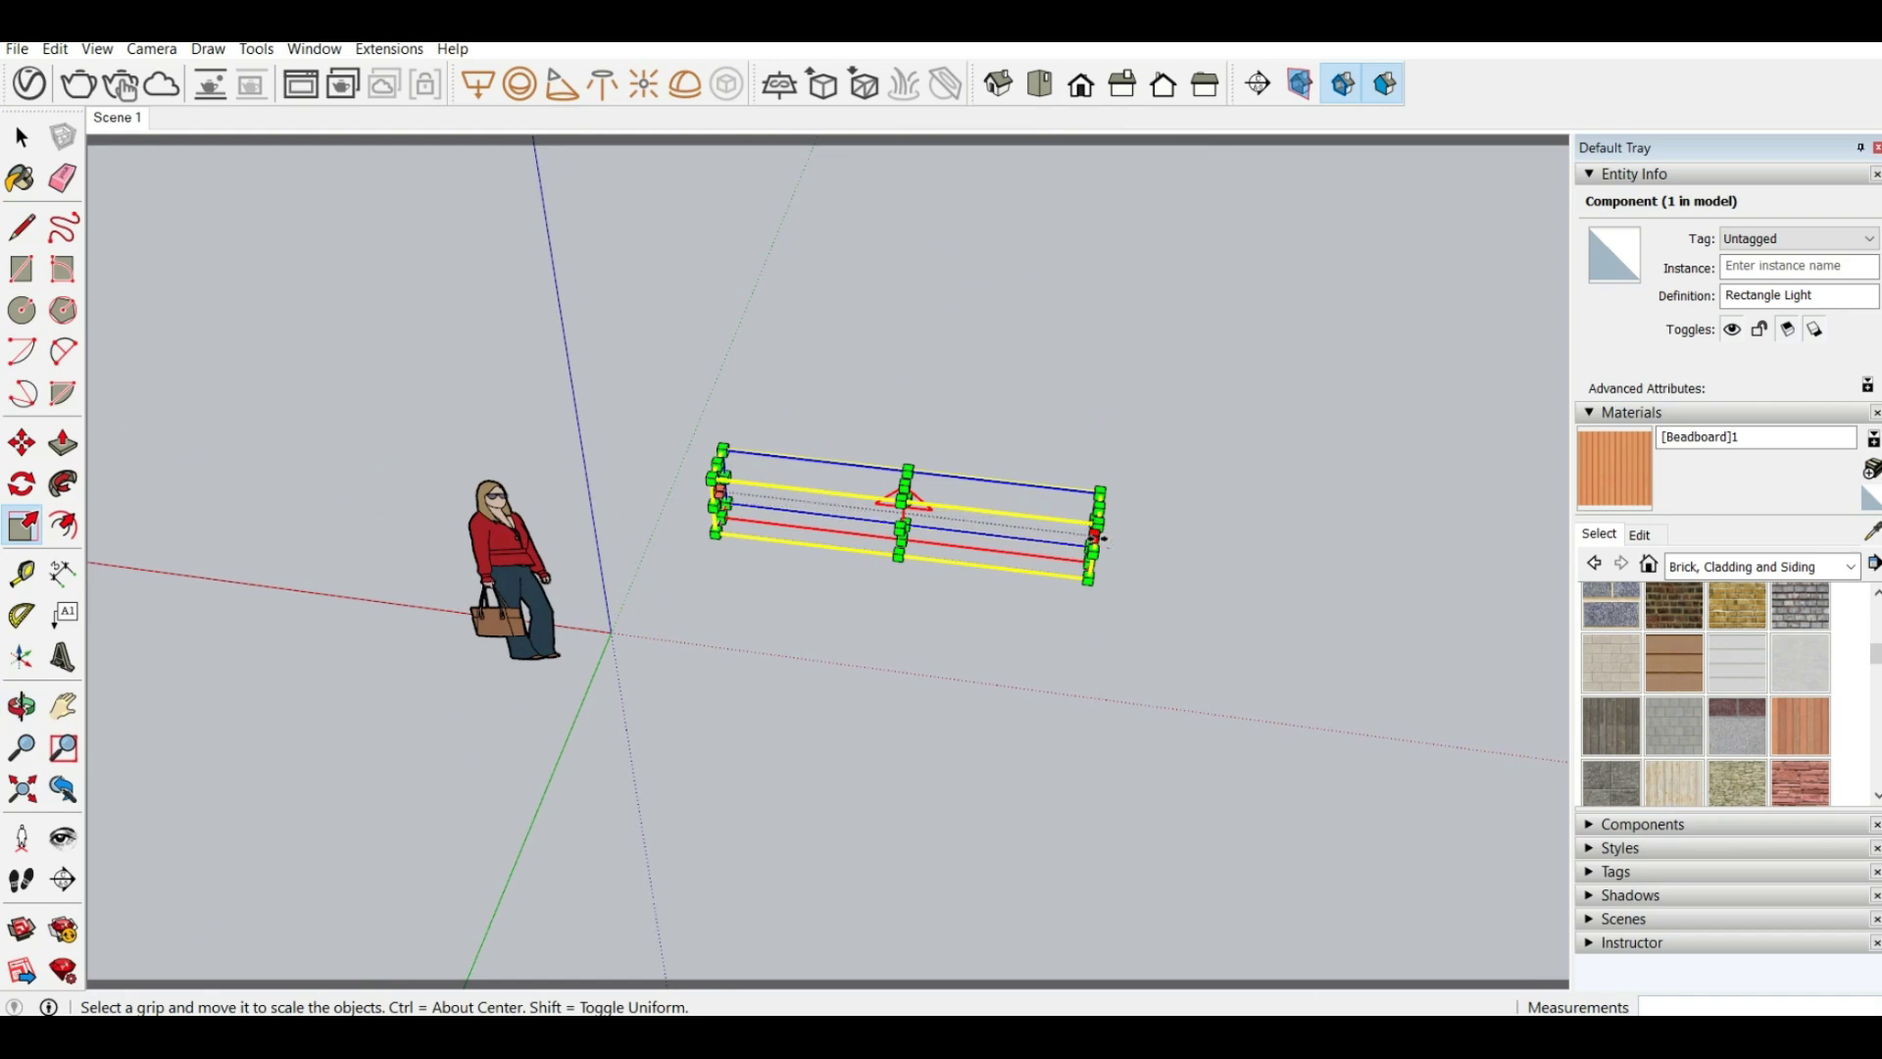
drag(1100, 538, 1495, 550)
middle_drag(773, 440, 502, 485)
scroll(1019, 559, up, 2)
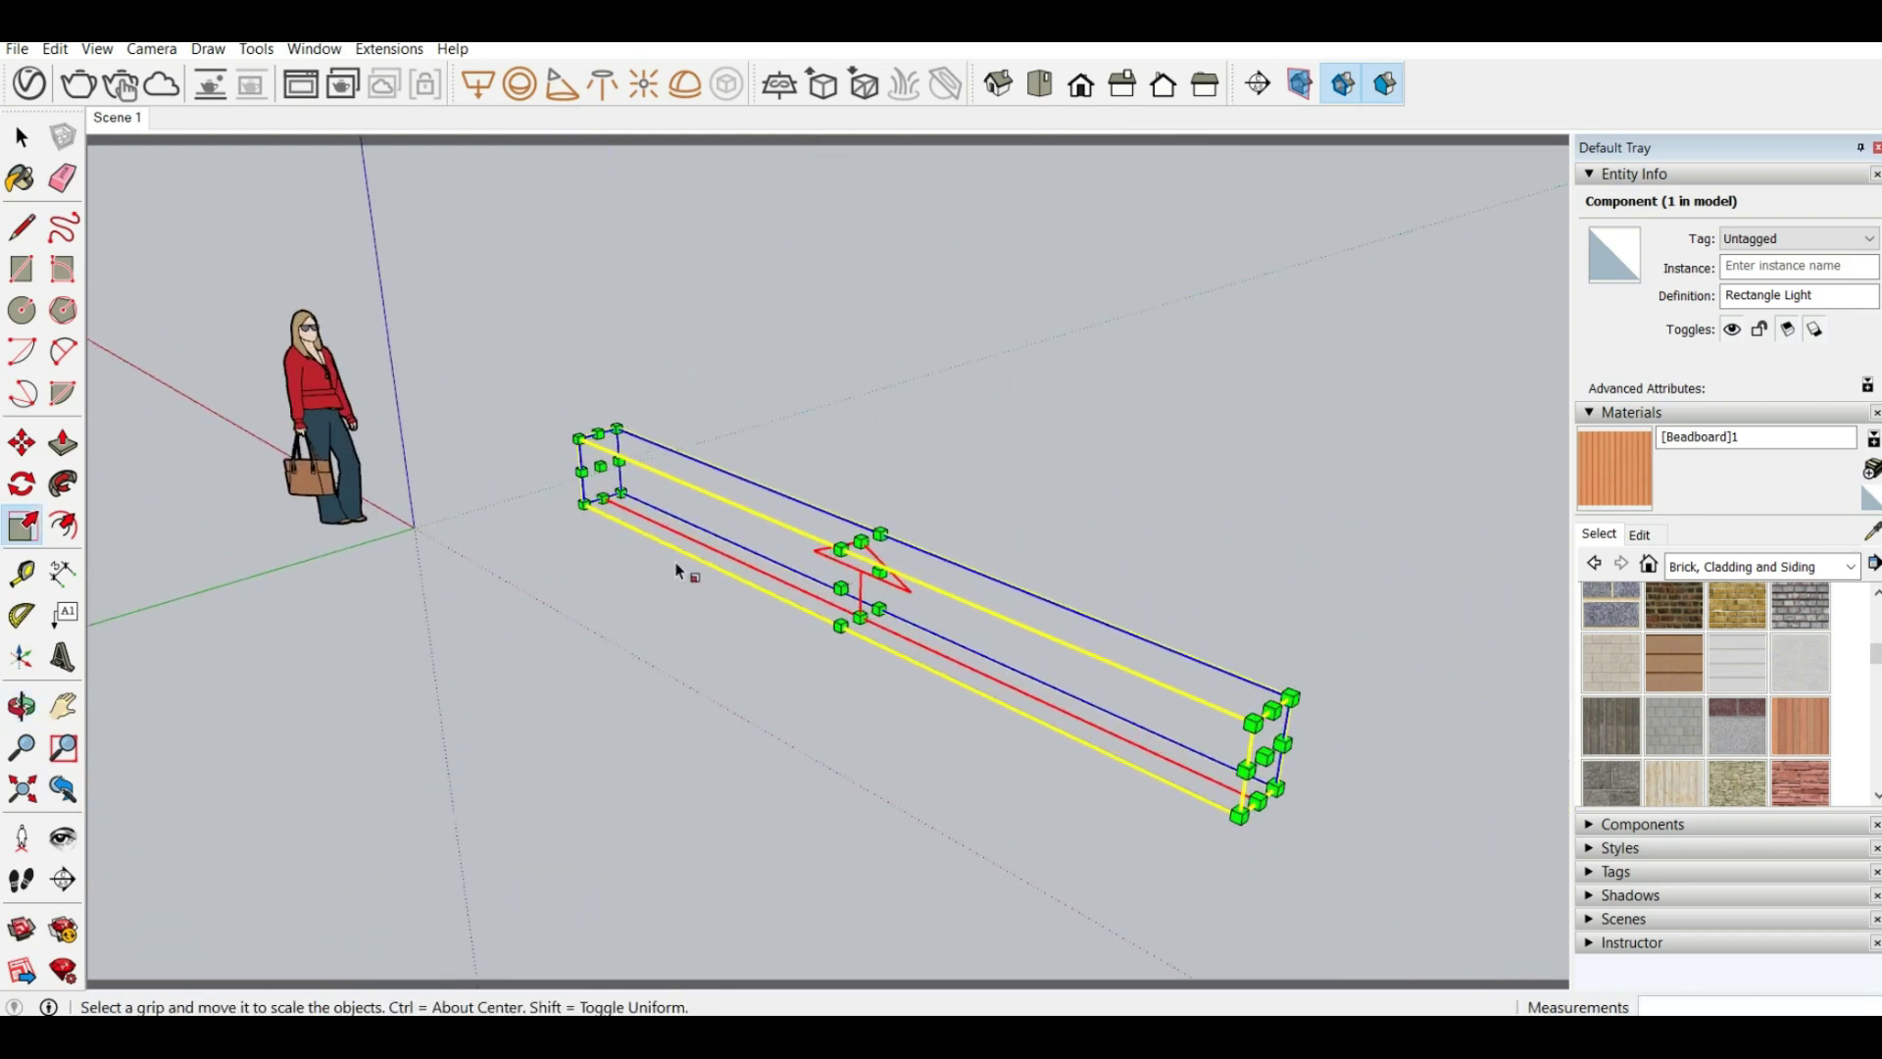
Place a V-Ray sphere light around the woman's head
middle_drag(676, 571, 1015, 508)
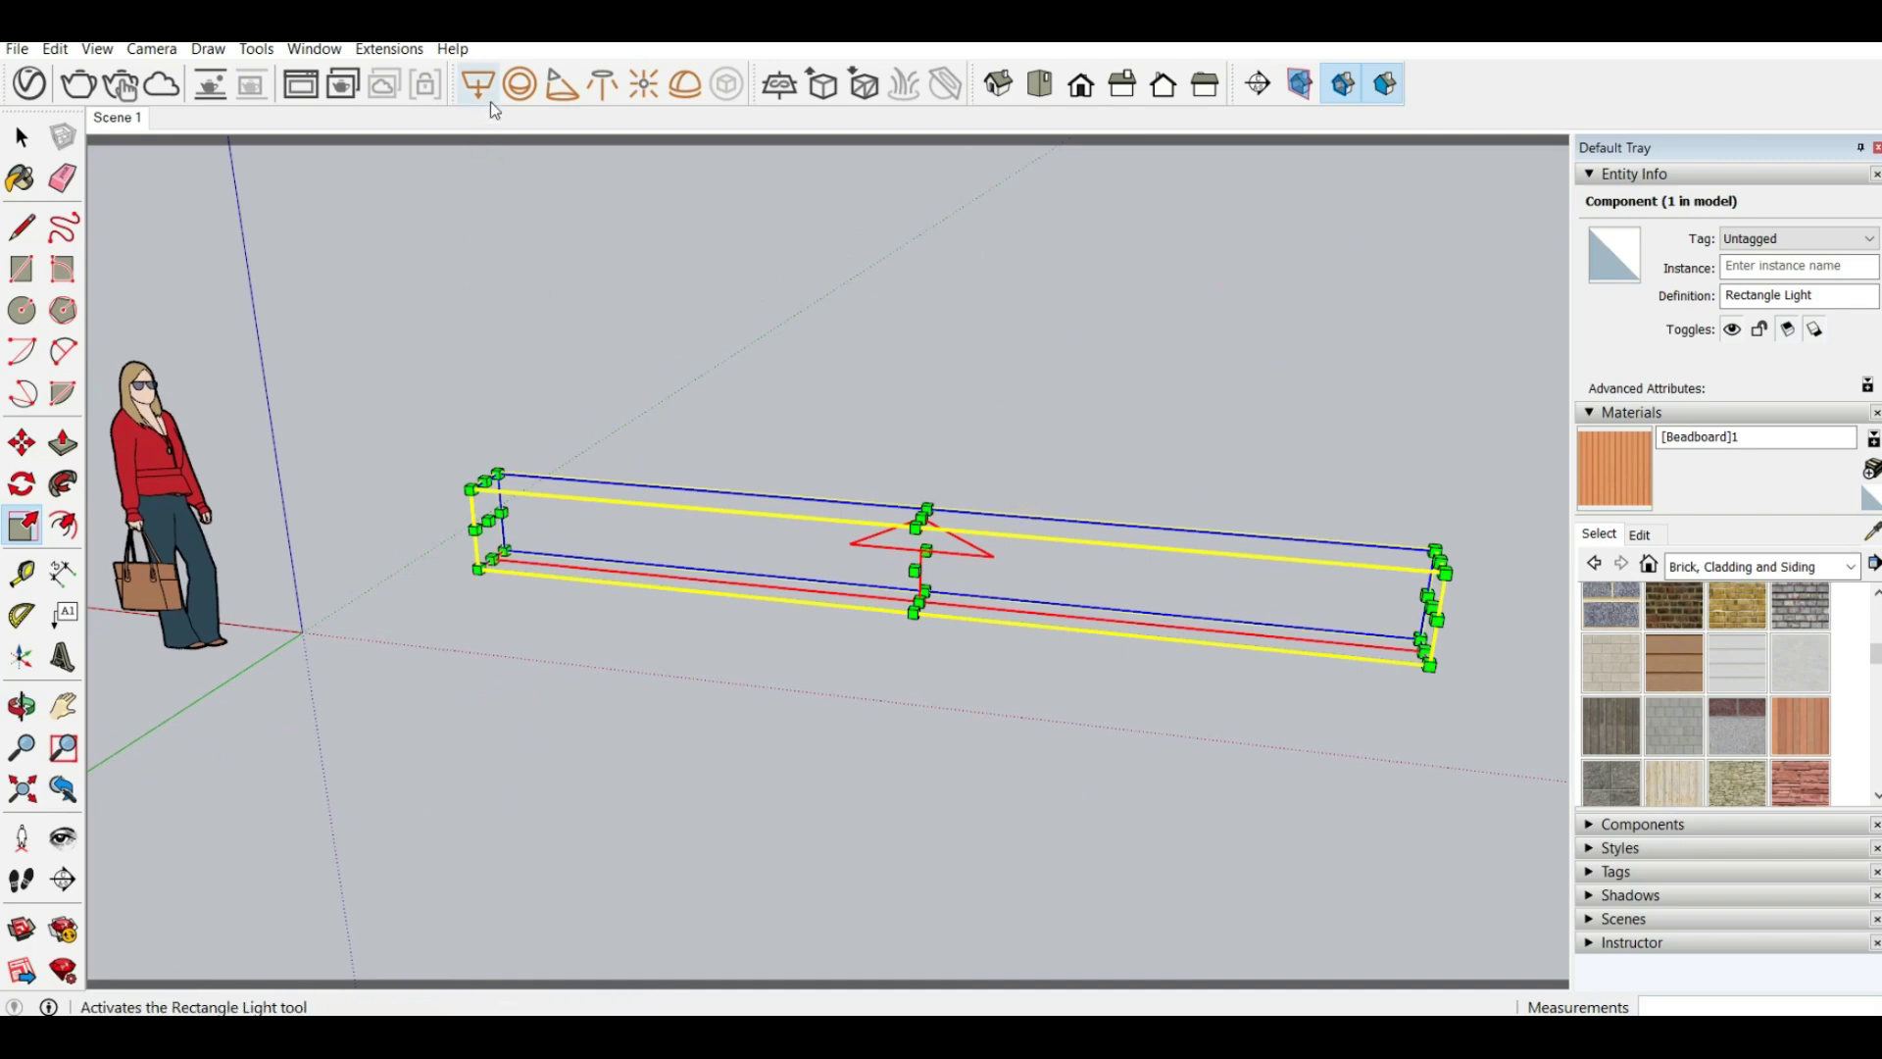
click(521, 85)
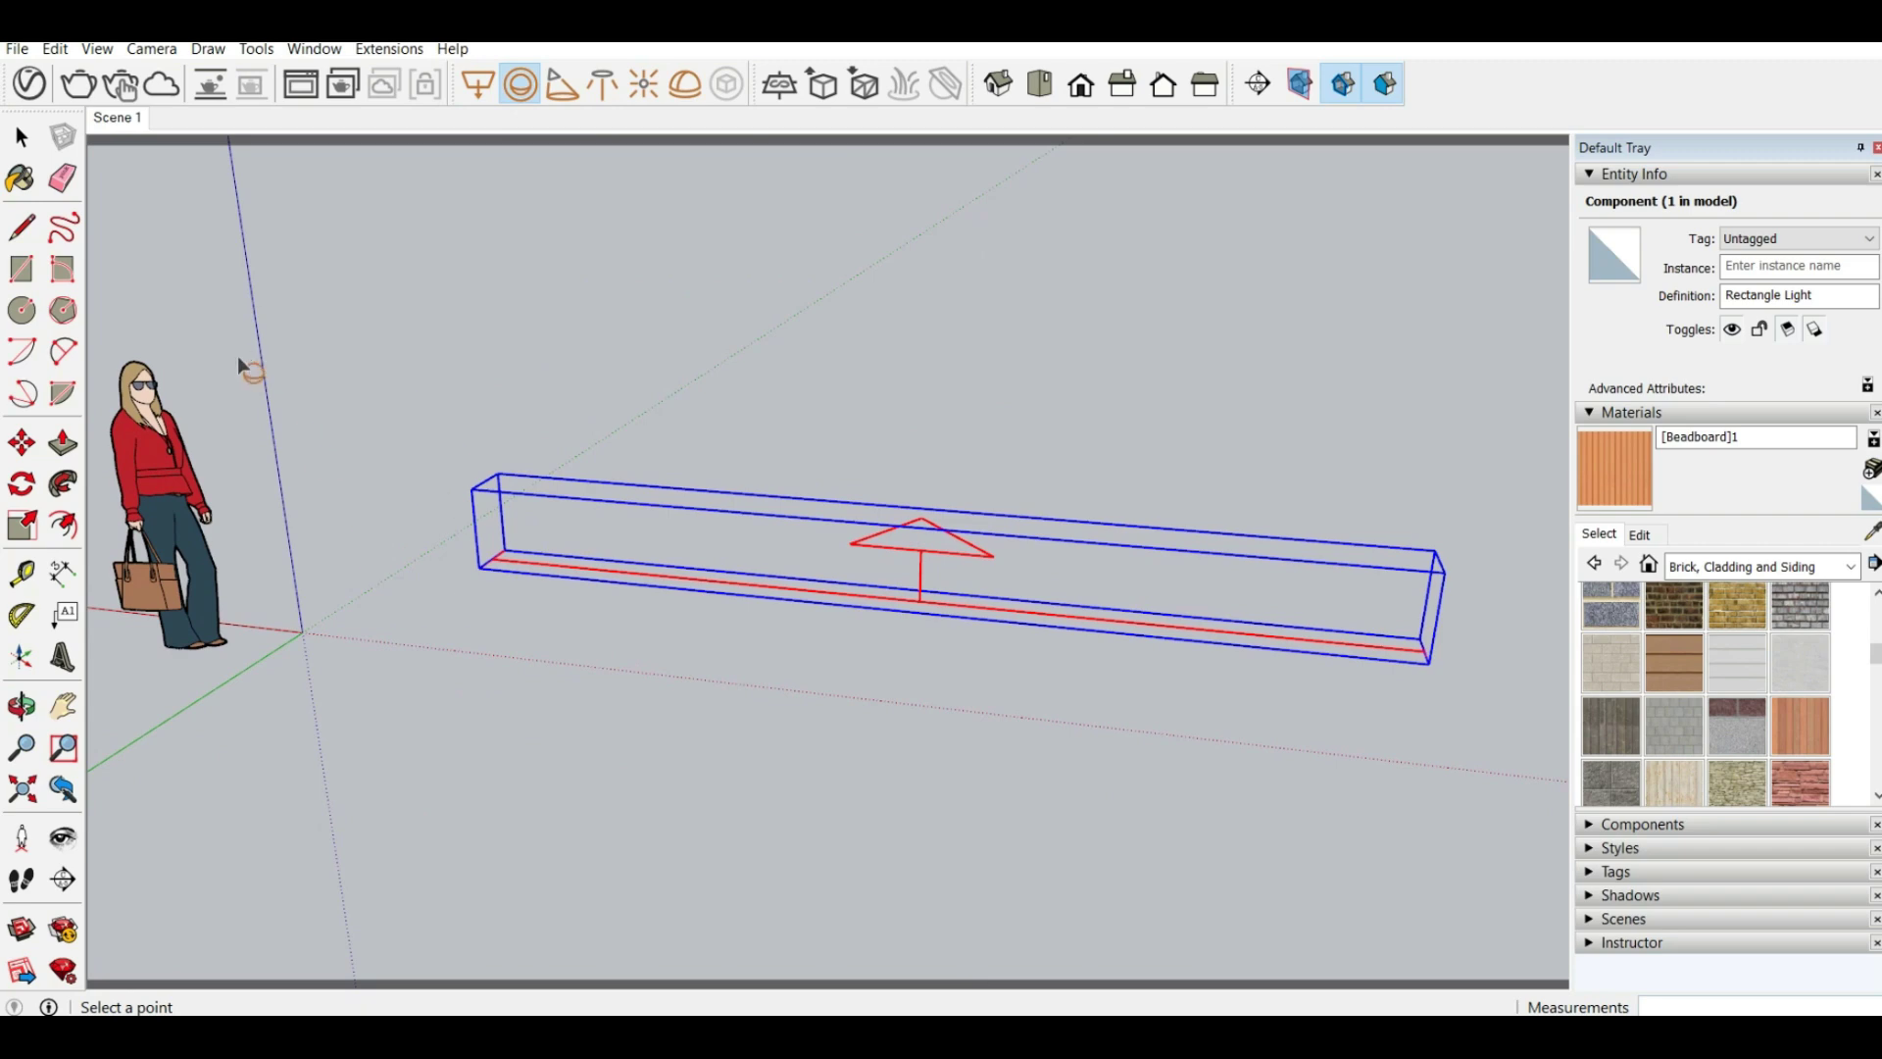
click(173, 374)
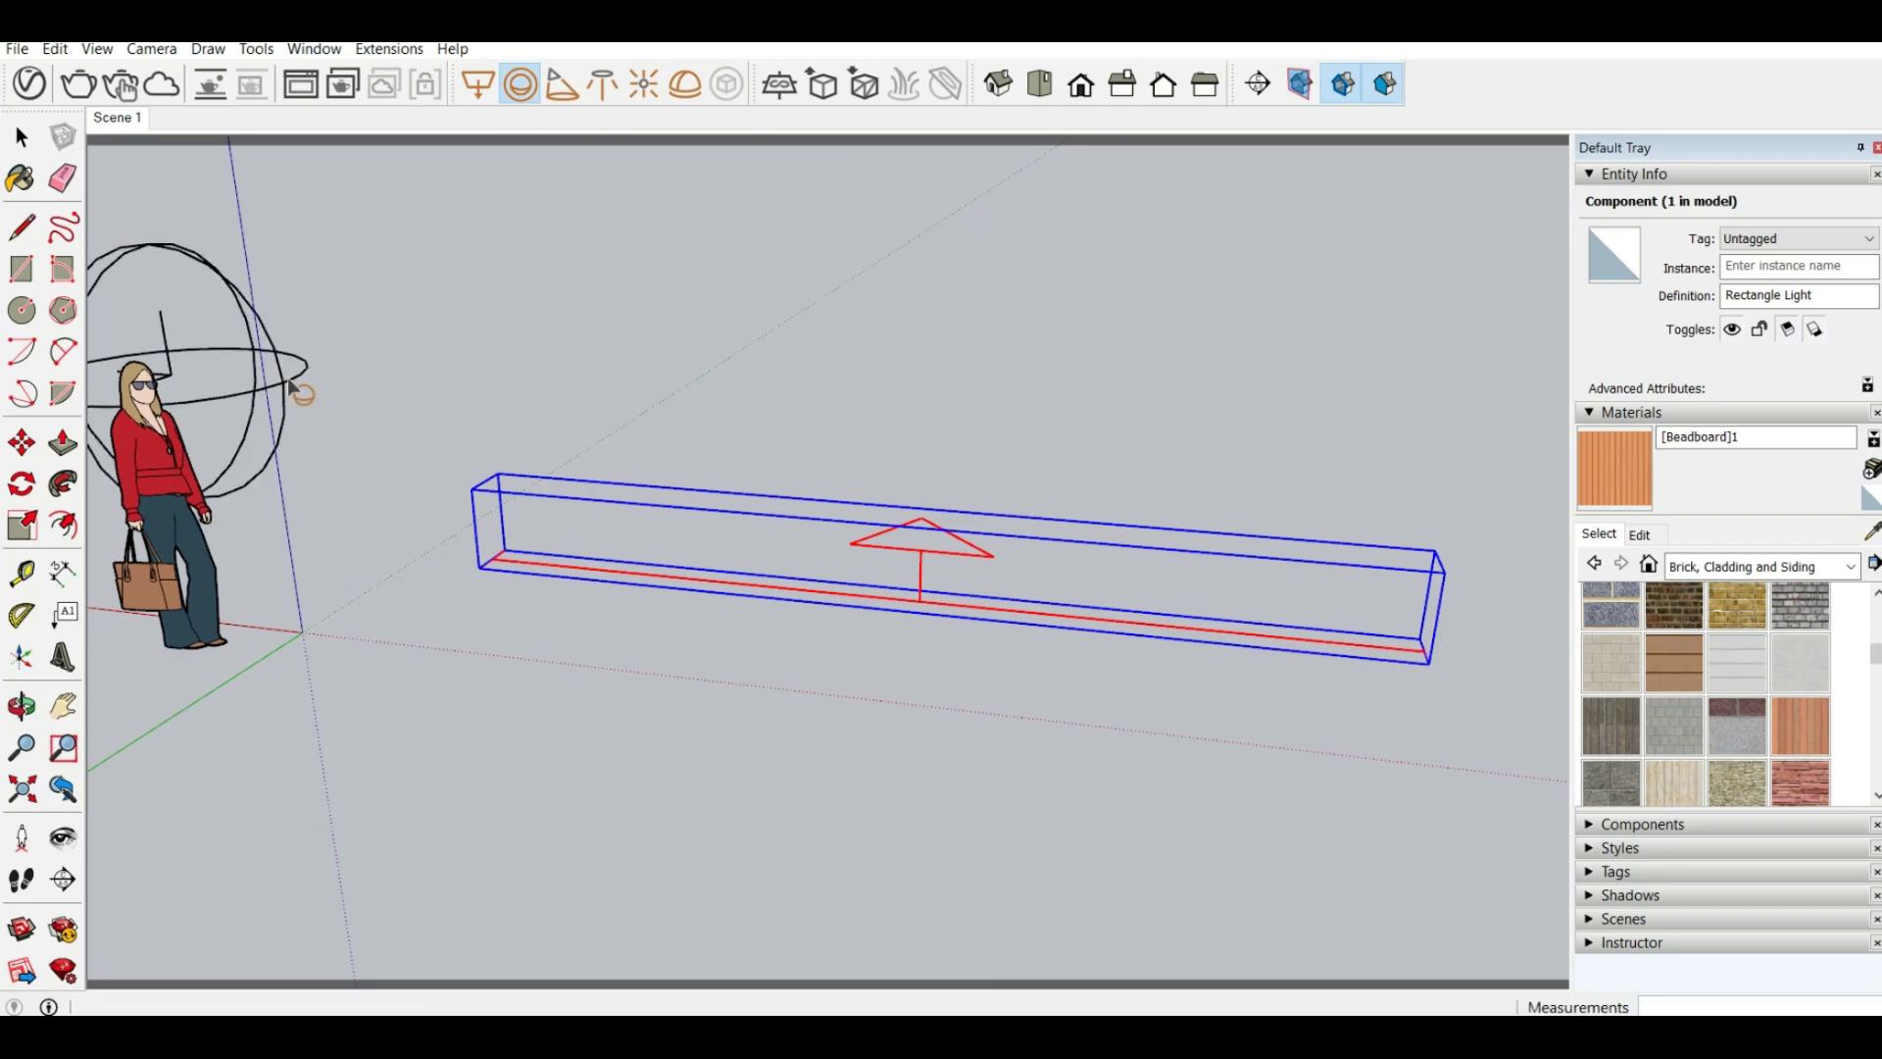
click(201, 387)
middle_drag(201, 386, 143, 402)
Move the sphere light about 2' 9 1/2" away from the woman's head toward the blue axis
key(space)
click(325, 316)
key(m)
click(332, 359)
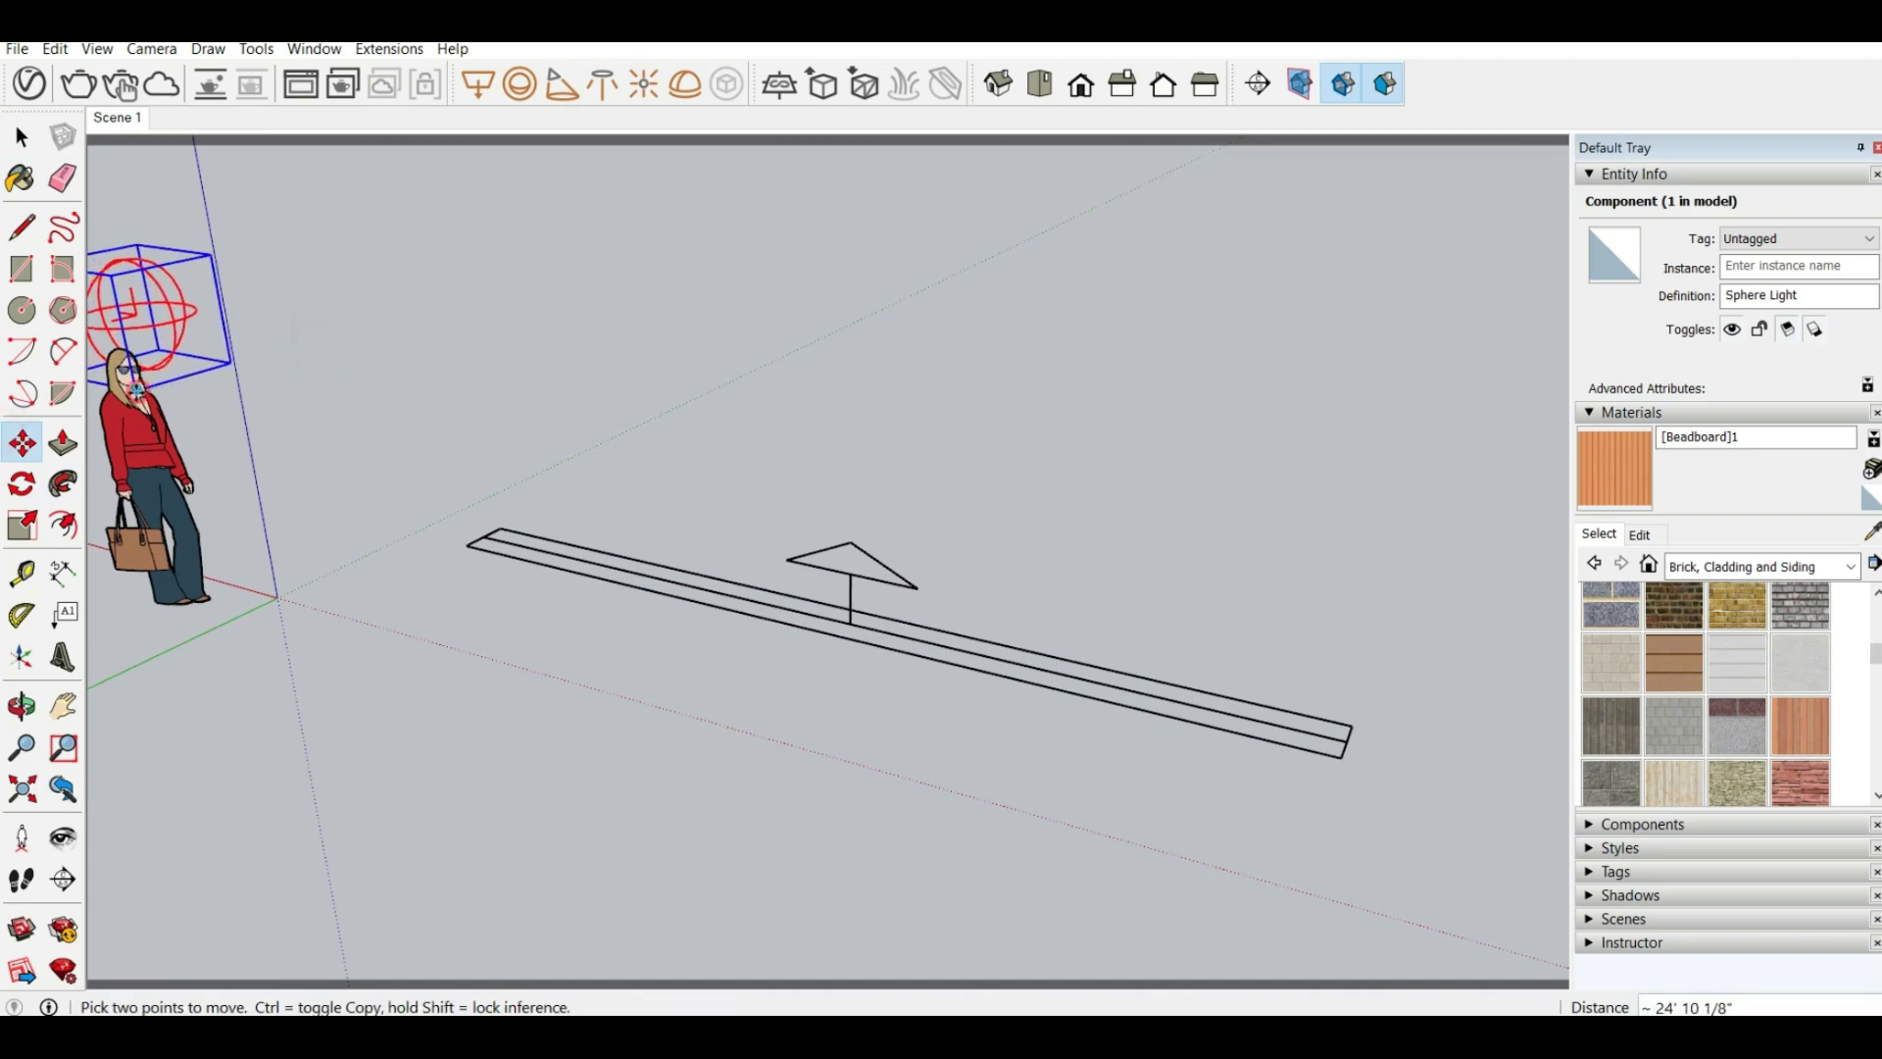
middle_drag(139, 392, 697, 391)
scroll(697, 391, down, 3)
scroll(411, 536, up, 4)
middle_drag(411, 536, 341, 400)
click(311, 469)
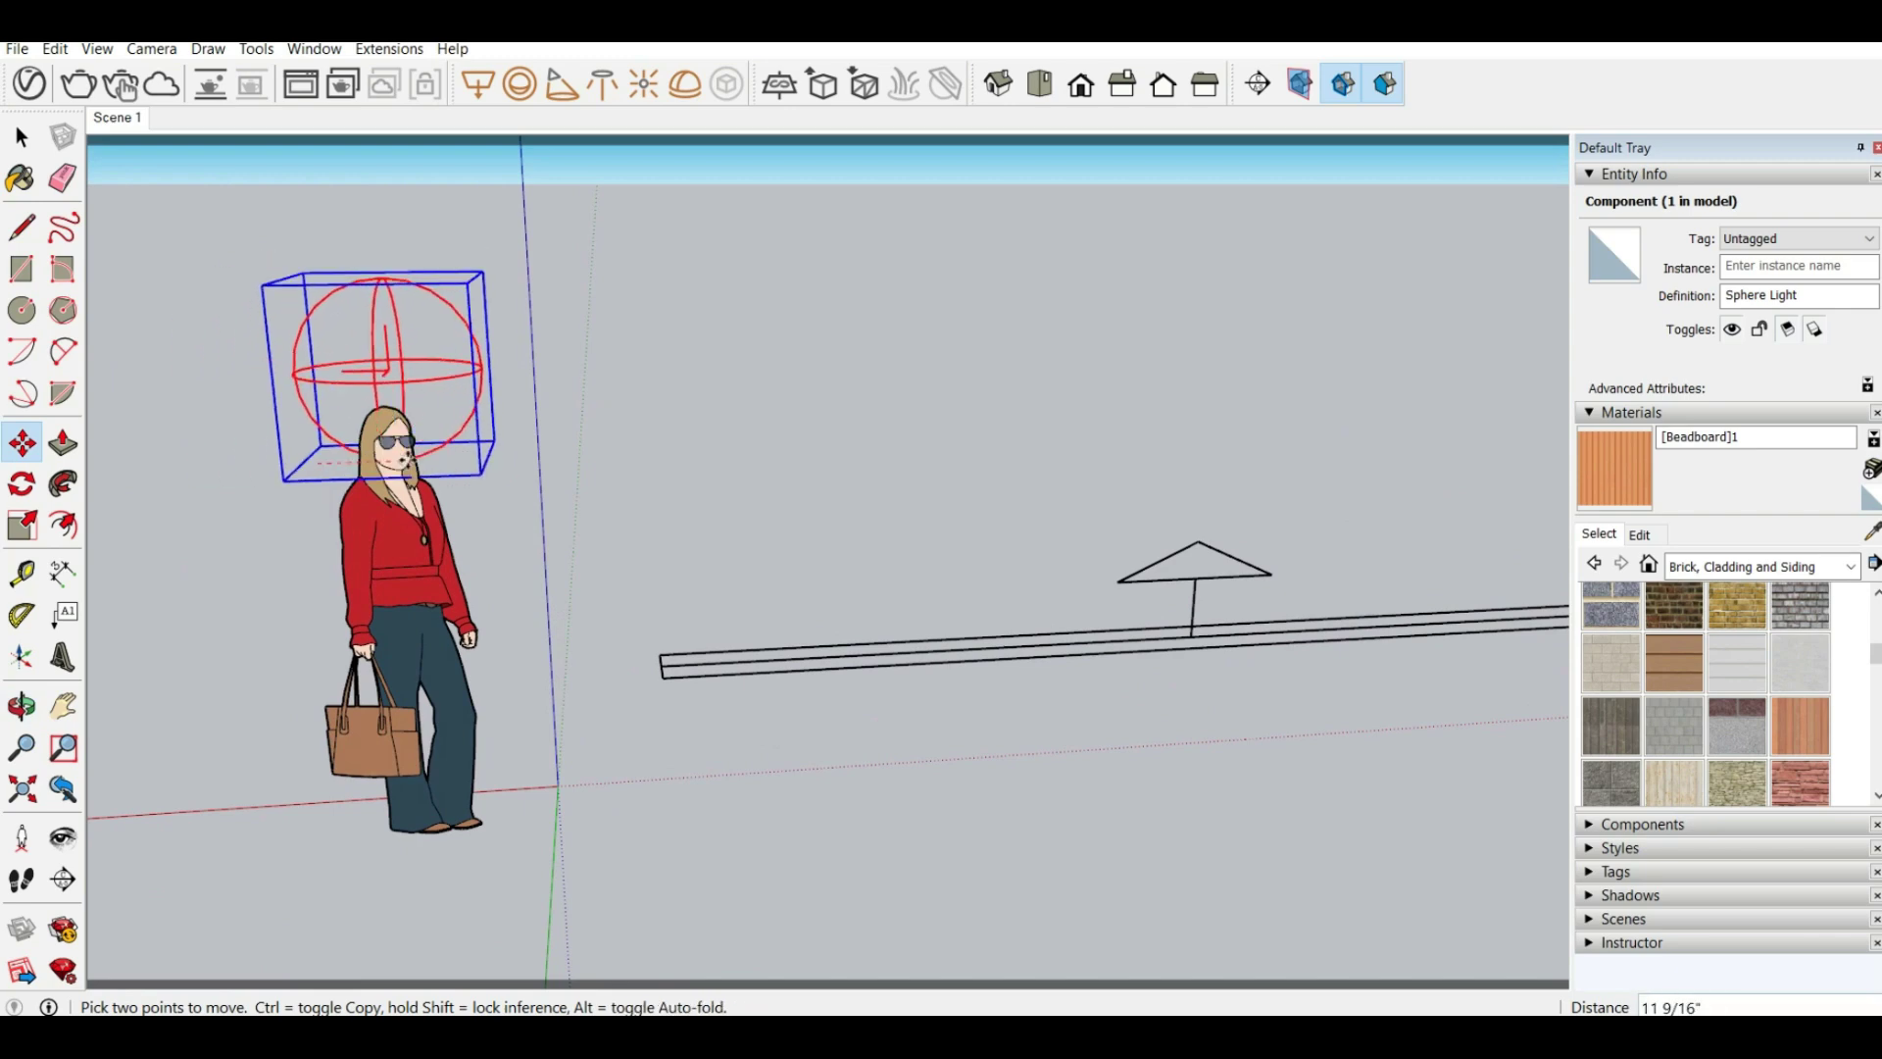
click(534, 463)
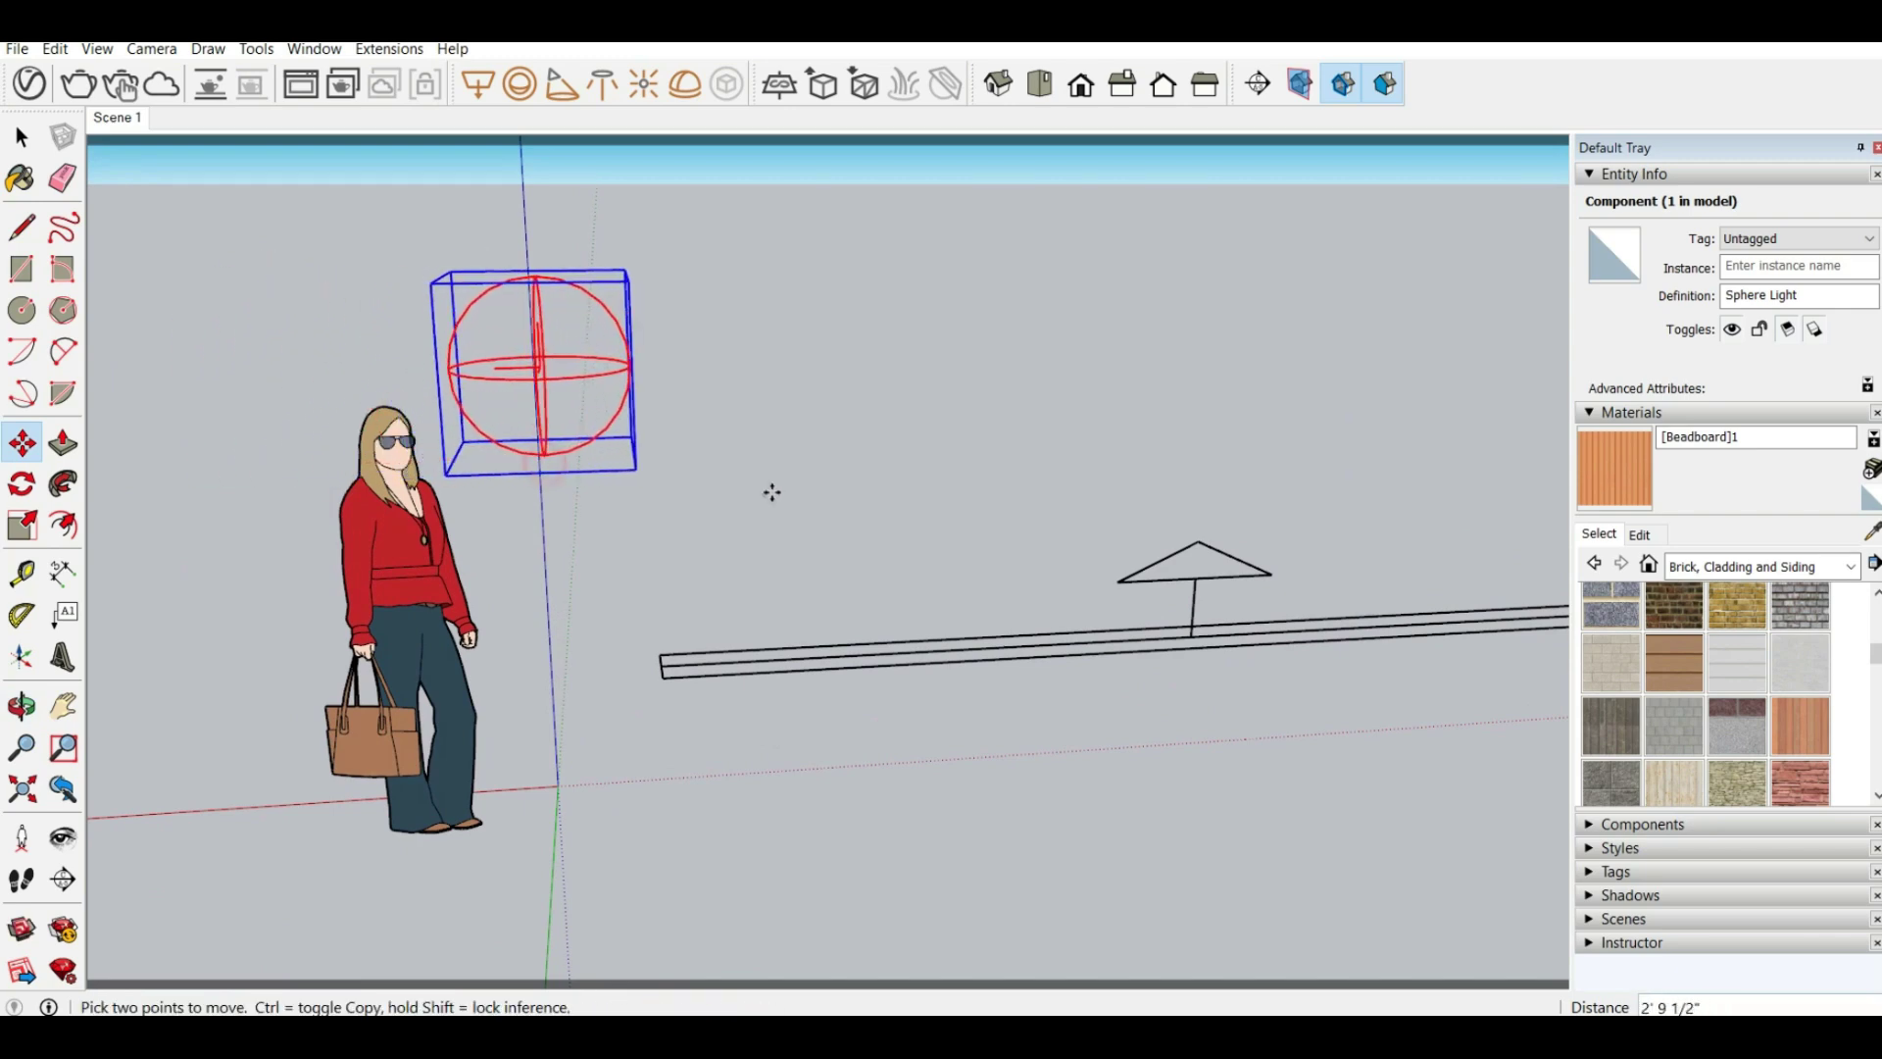
Place a V-Ray spot light in the open space beside the sphere light
middle_drag(768, 491, 606, 257)
scroll(607, 257, up, 4)
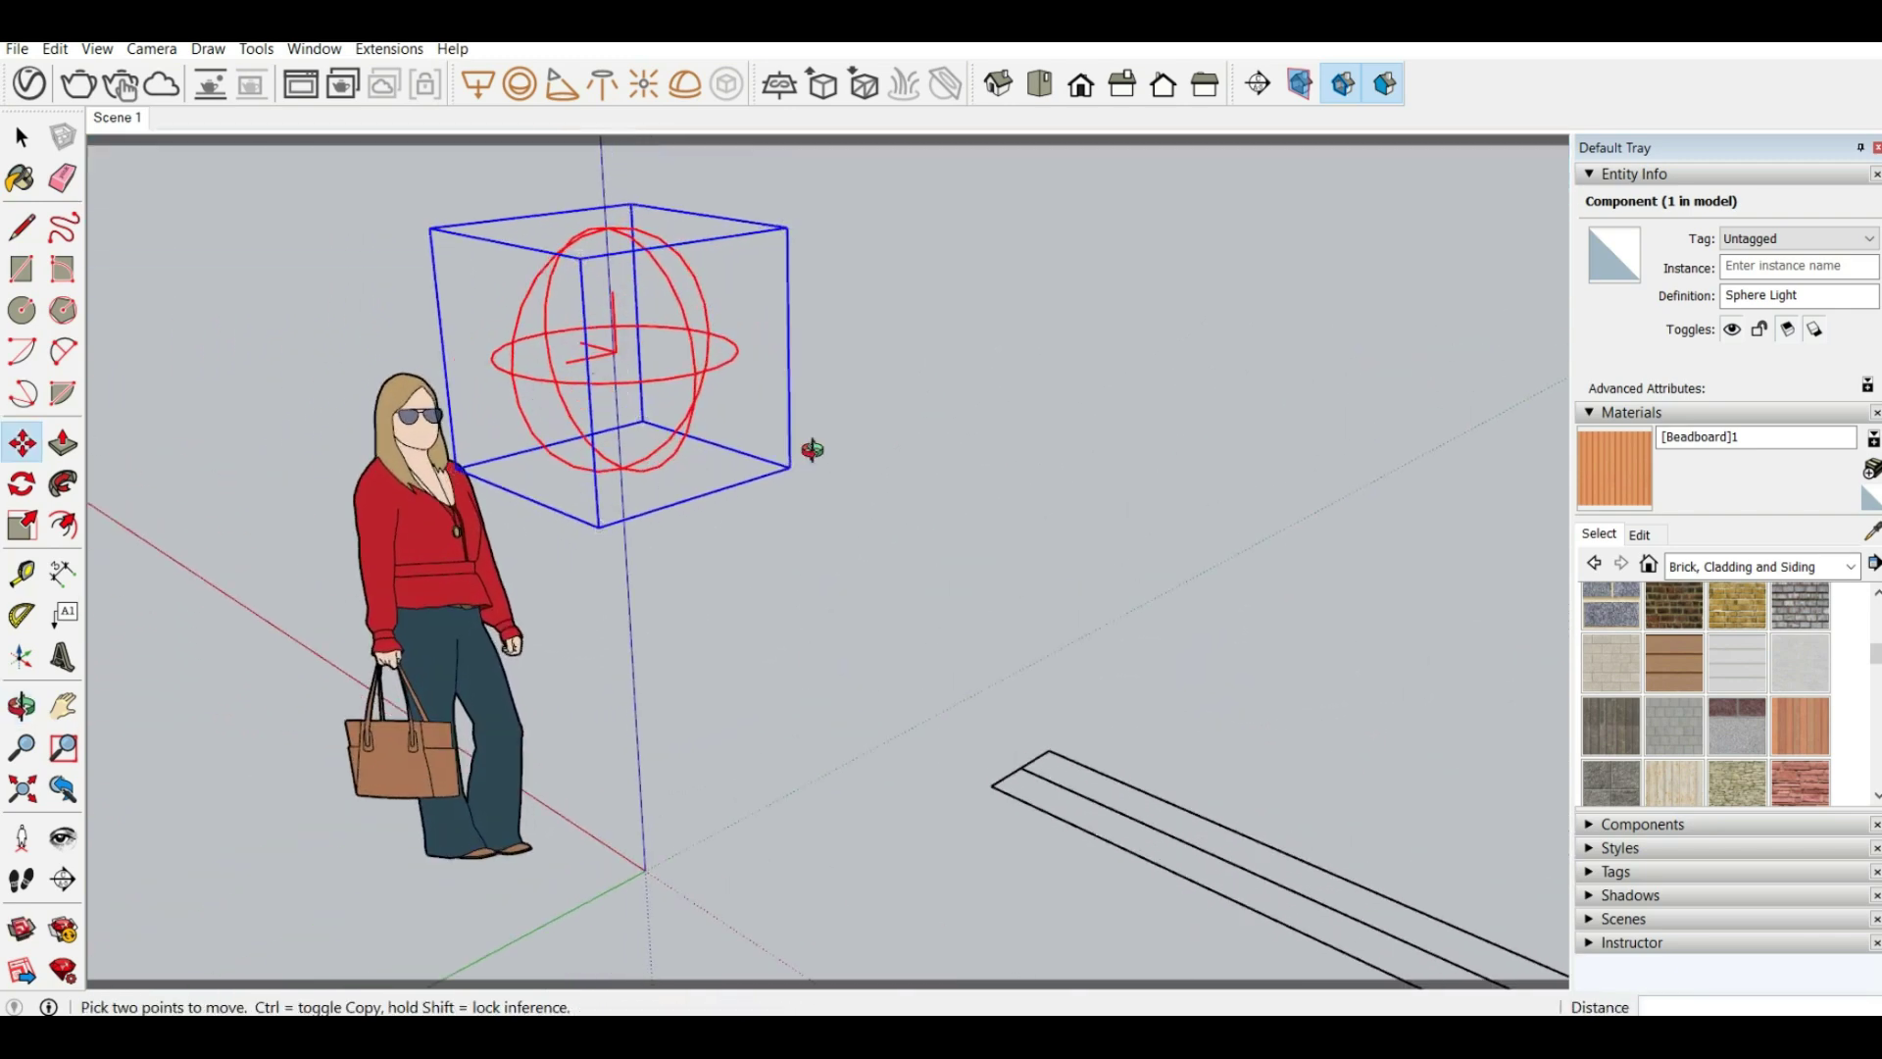
scroll(547, 280, down, 3)
middle_drag(878, 471, 794, 281)
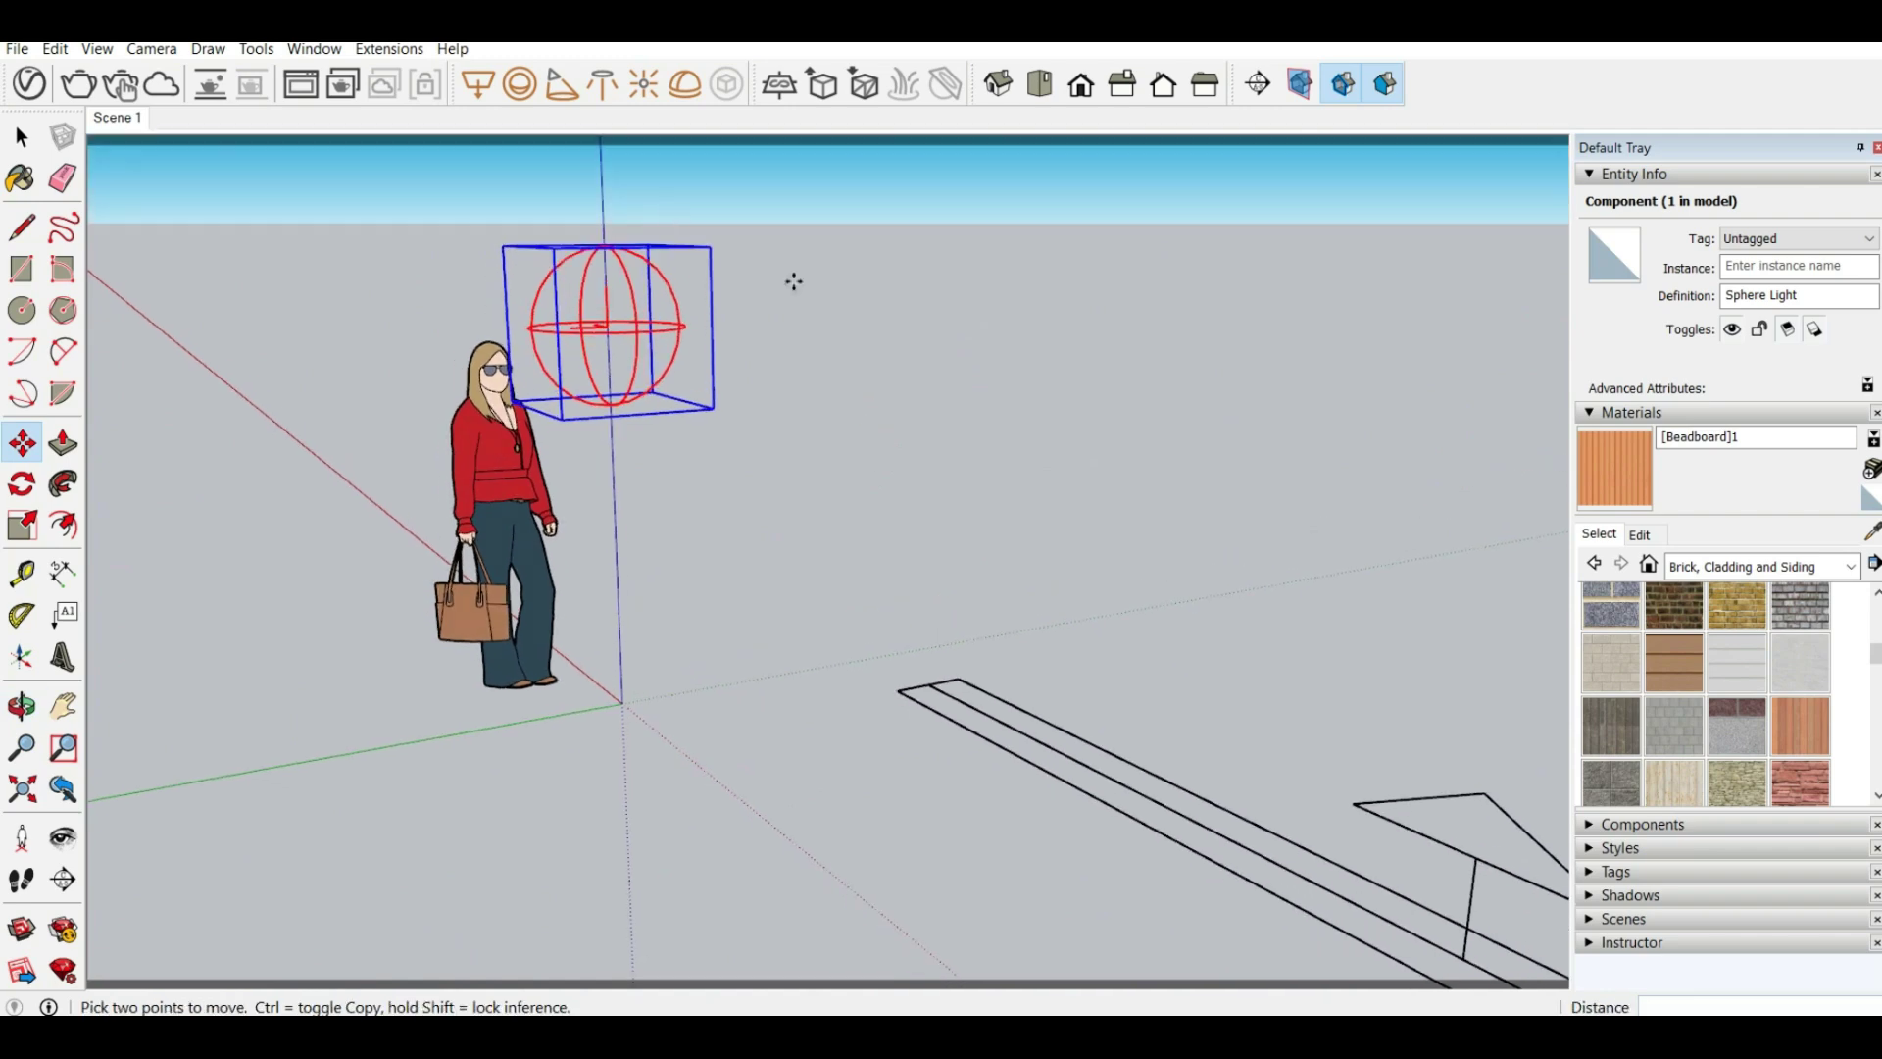
click(563, 87)
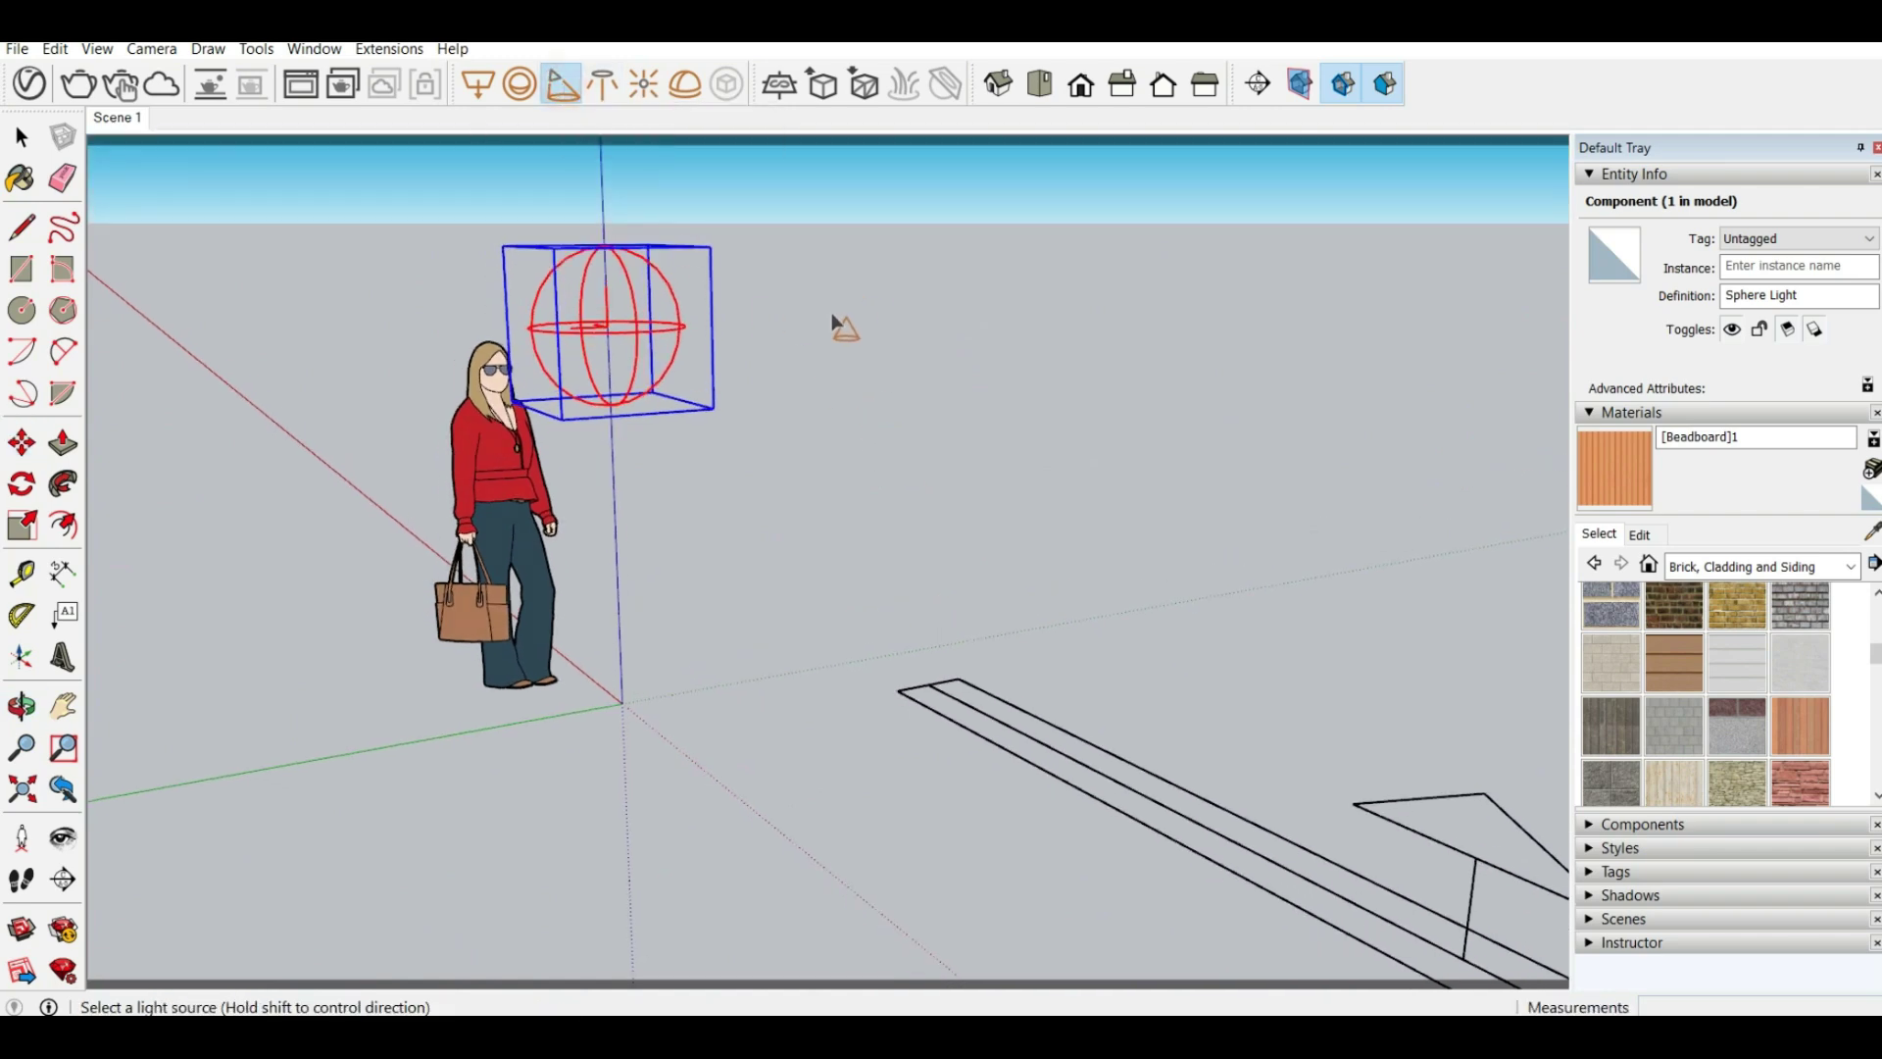
click(835, 324)
middle_drag(781, 475, 355, 366)
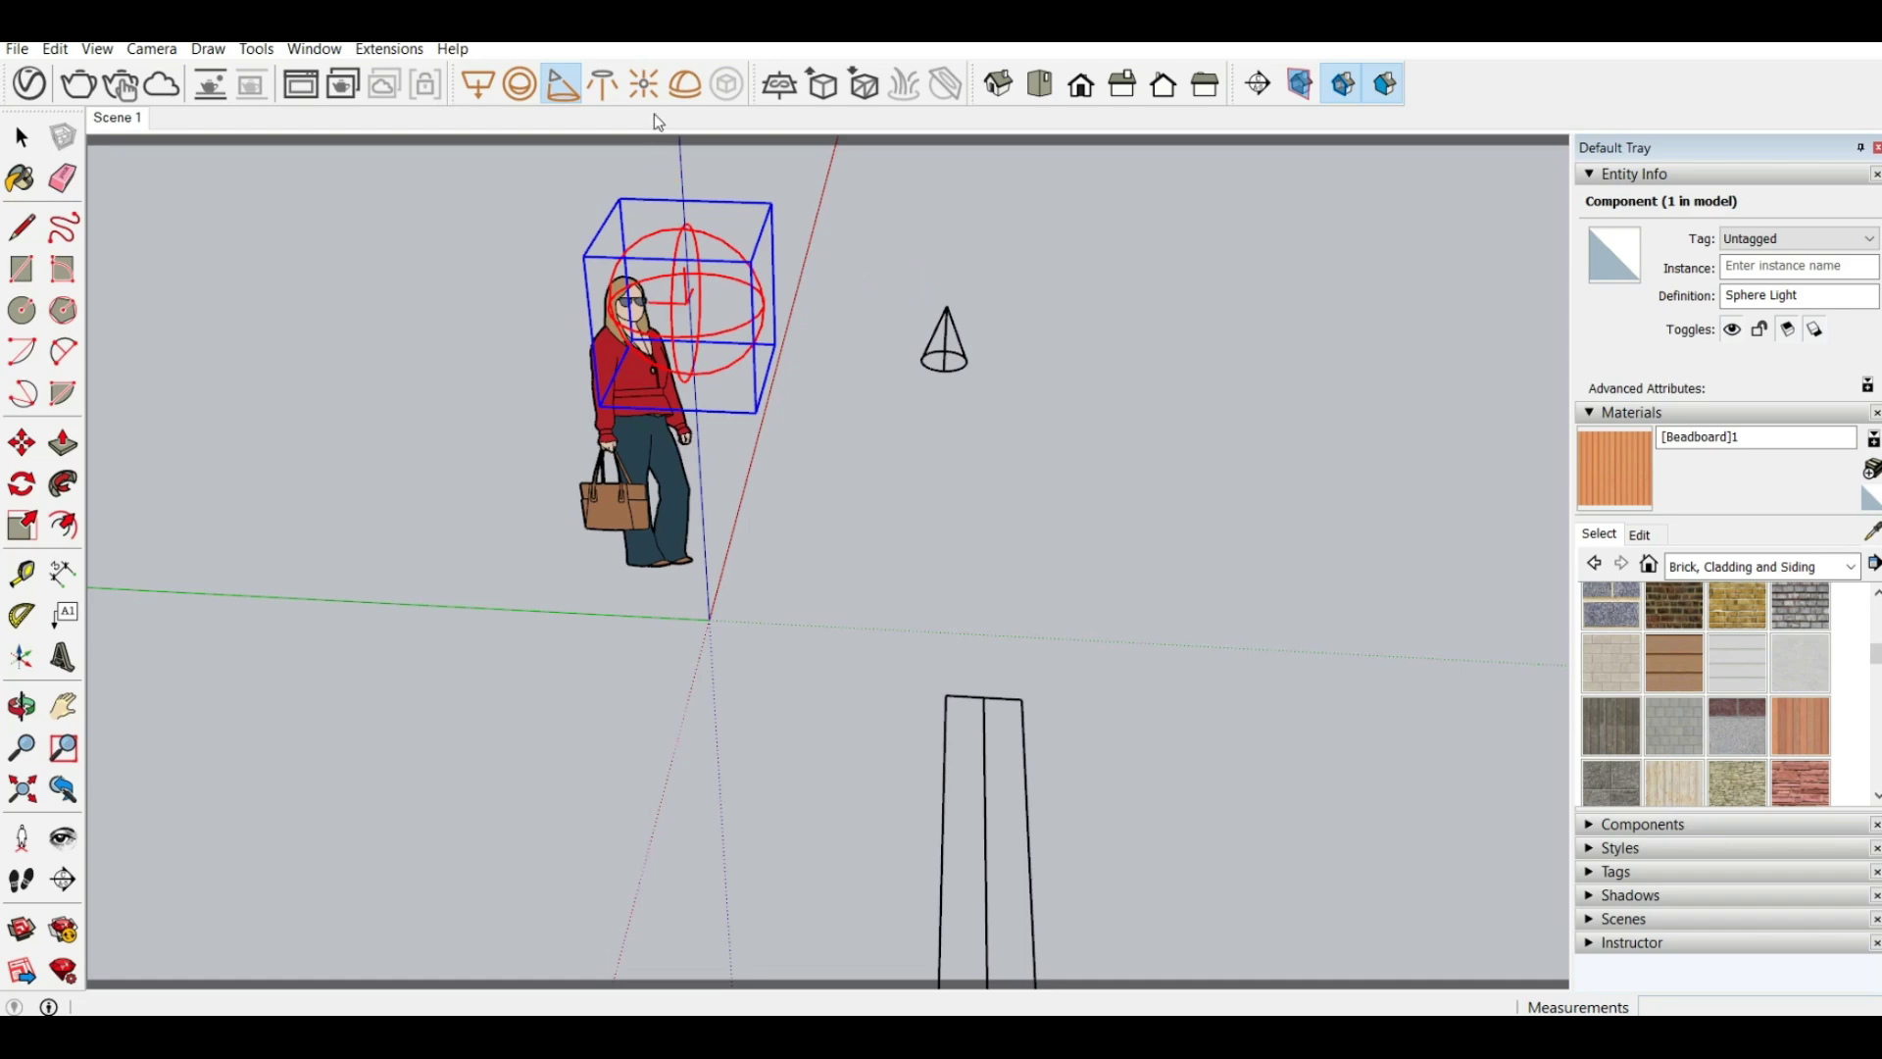
Start a V-Ray IES light and browse to the IES Lights folder inside Skechup and Vray on the D: drive
click(612, 88)
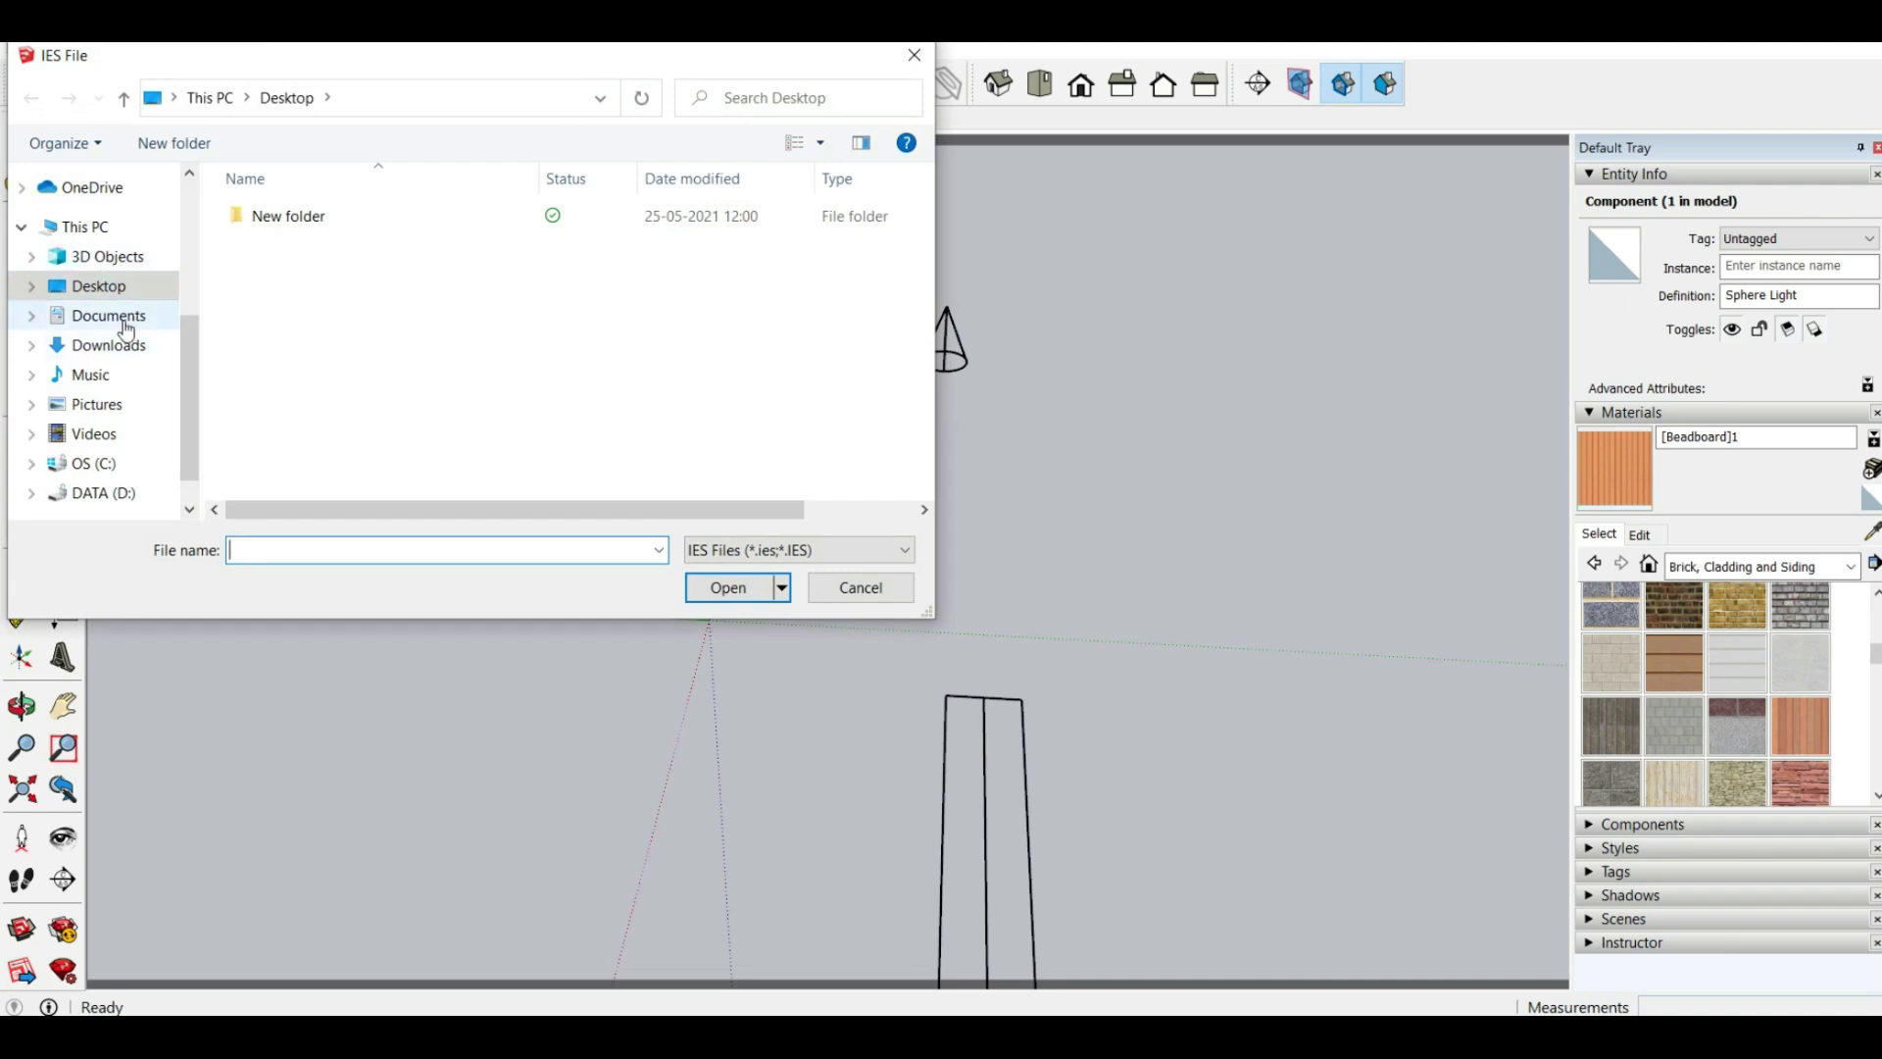
click(108, 492)
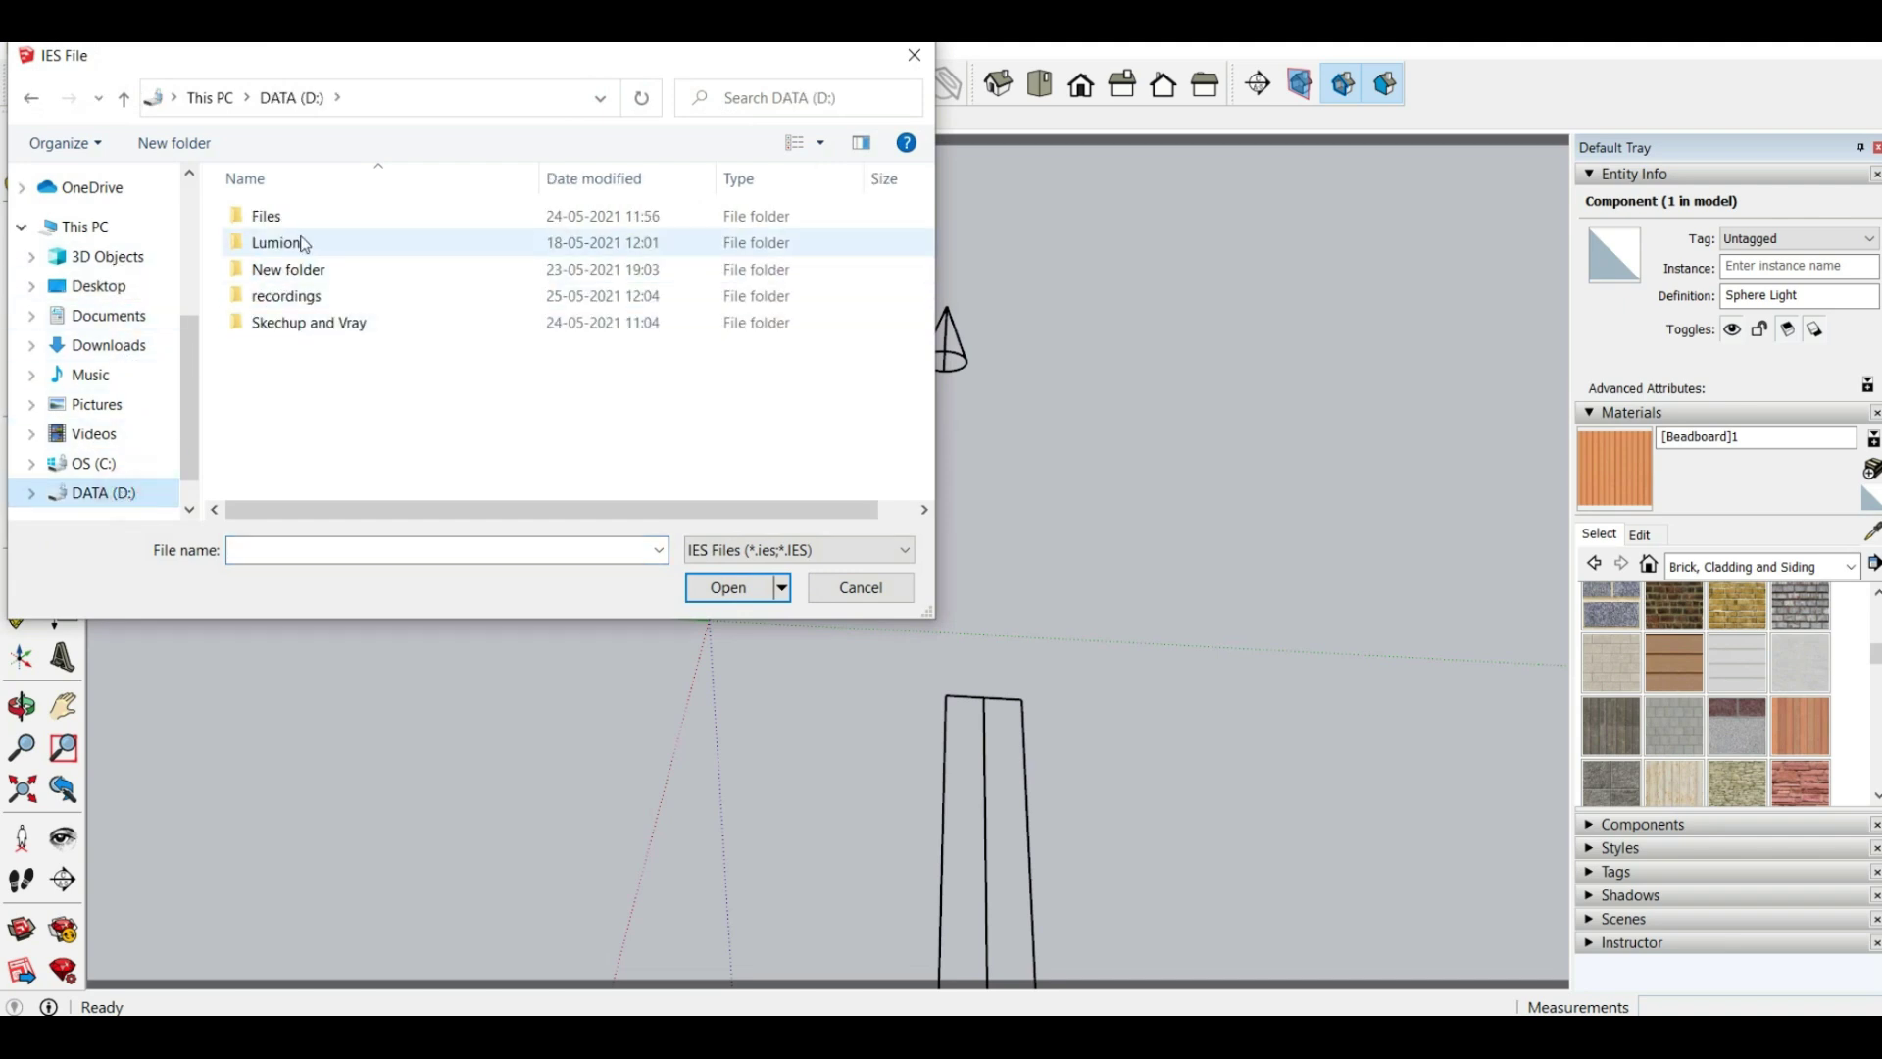
double_click(266, 267)
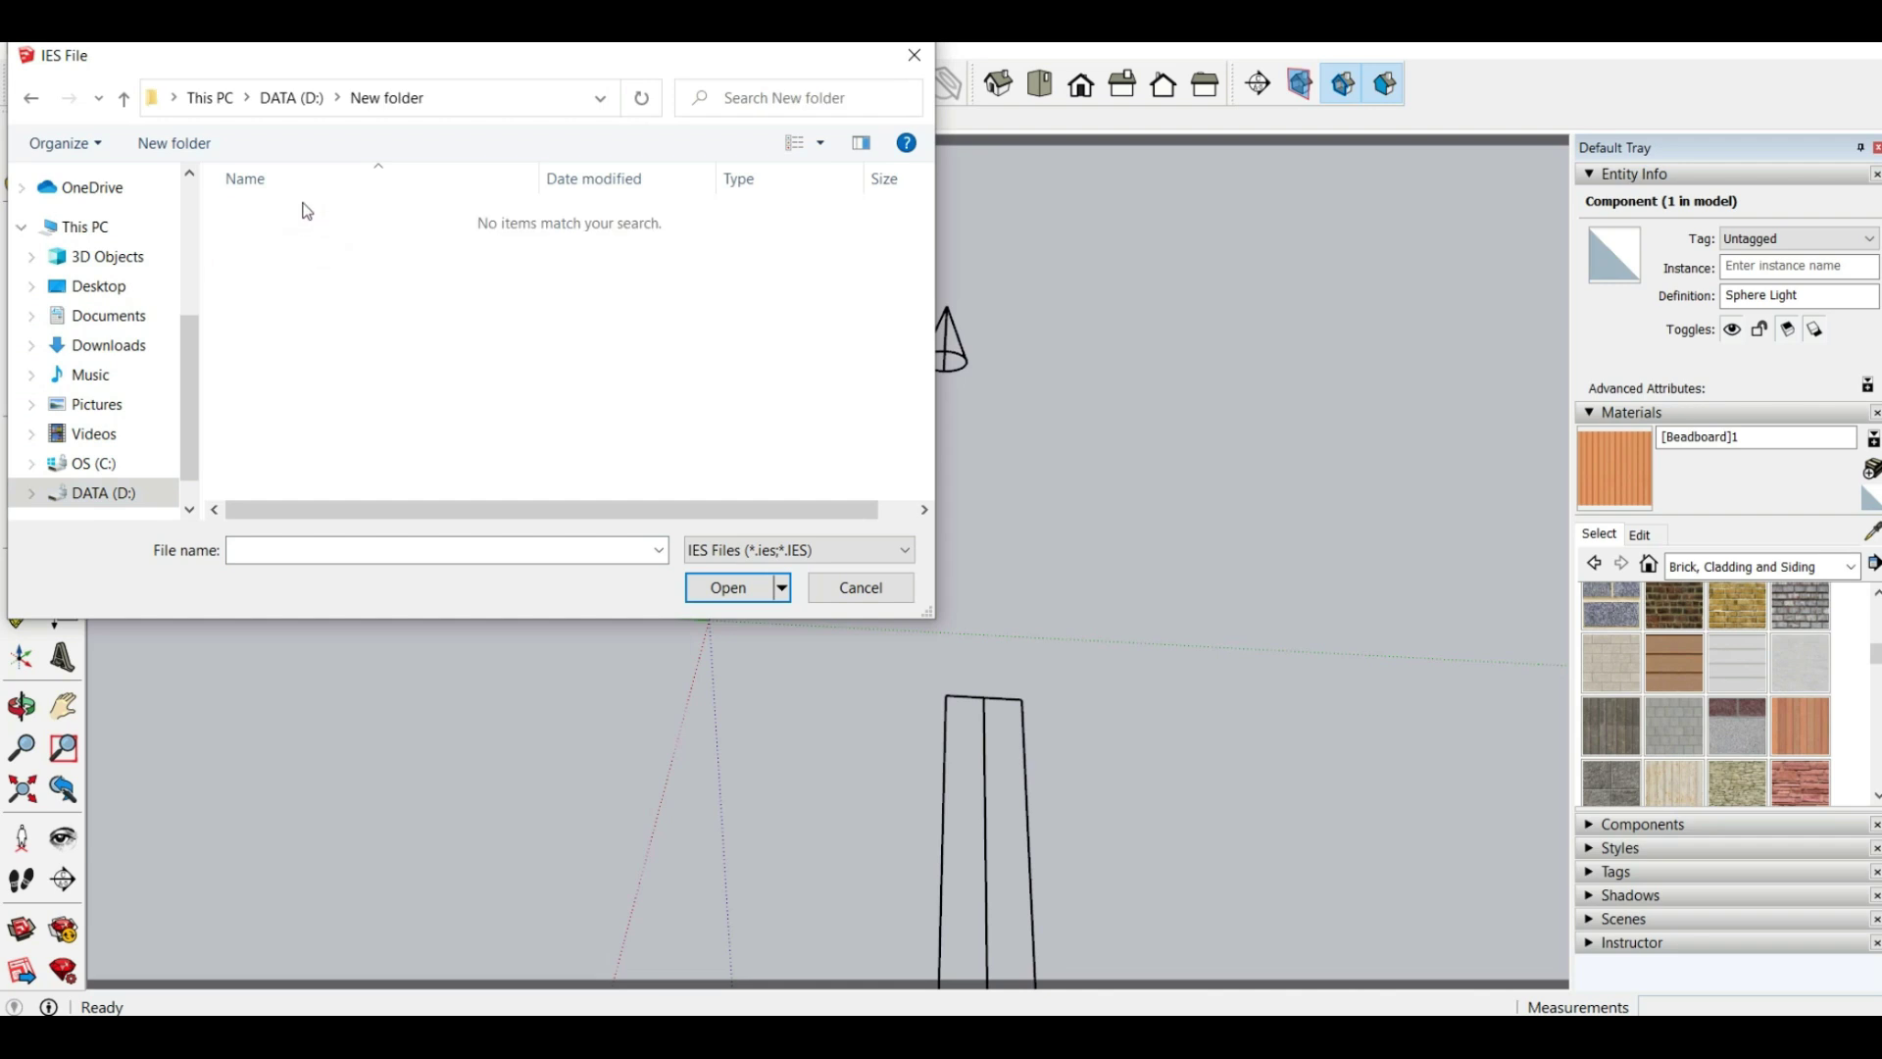
click(34, 99)
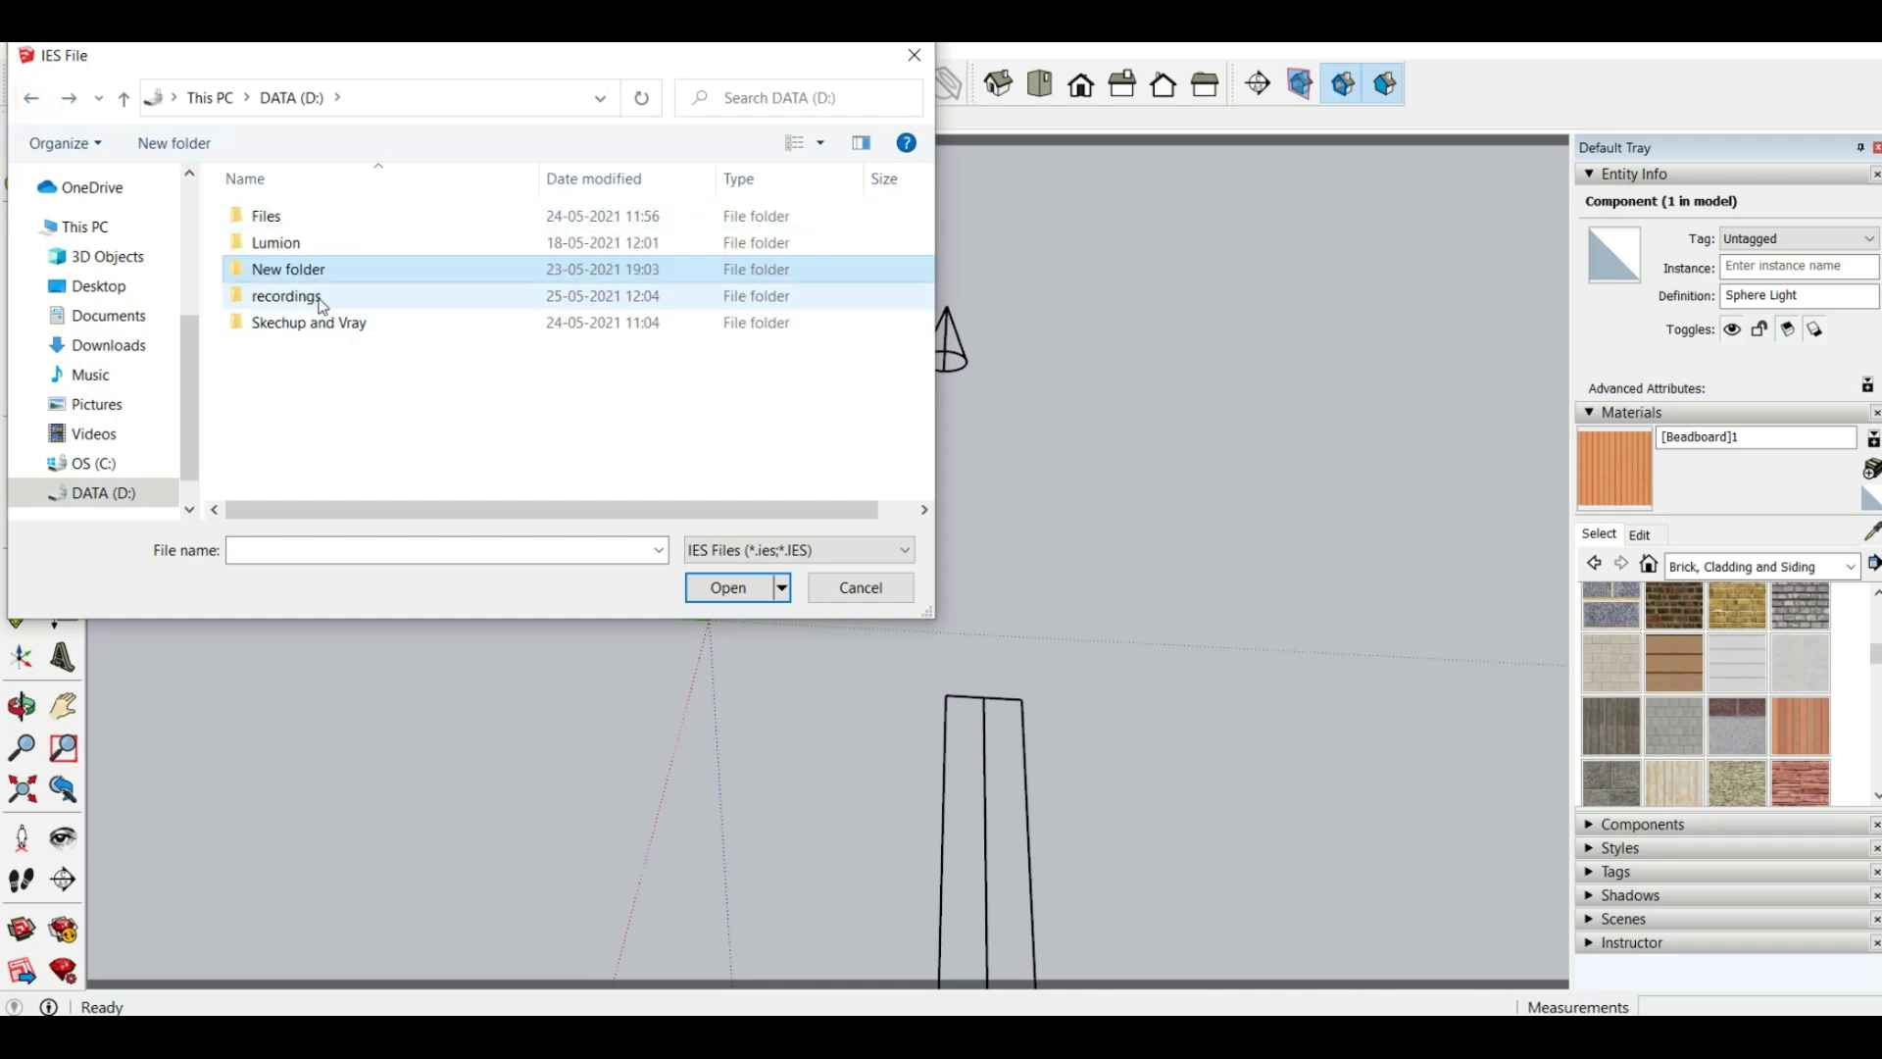
double_click(320, 323)
double_click(310, 214)
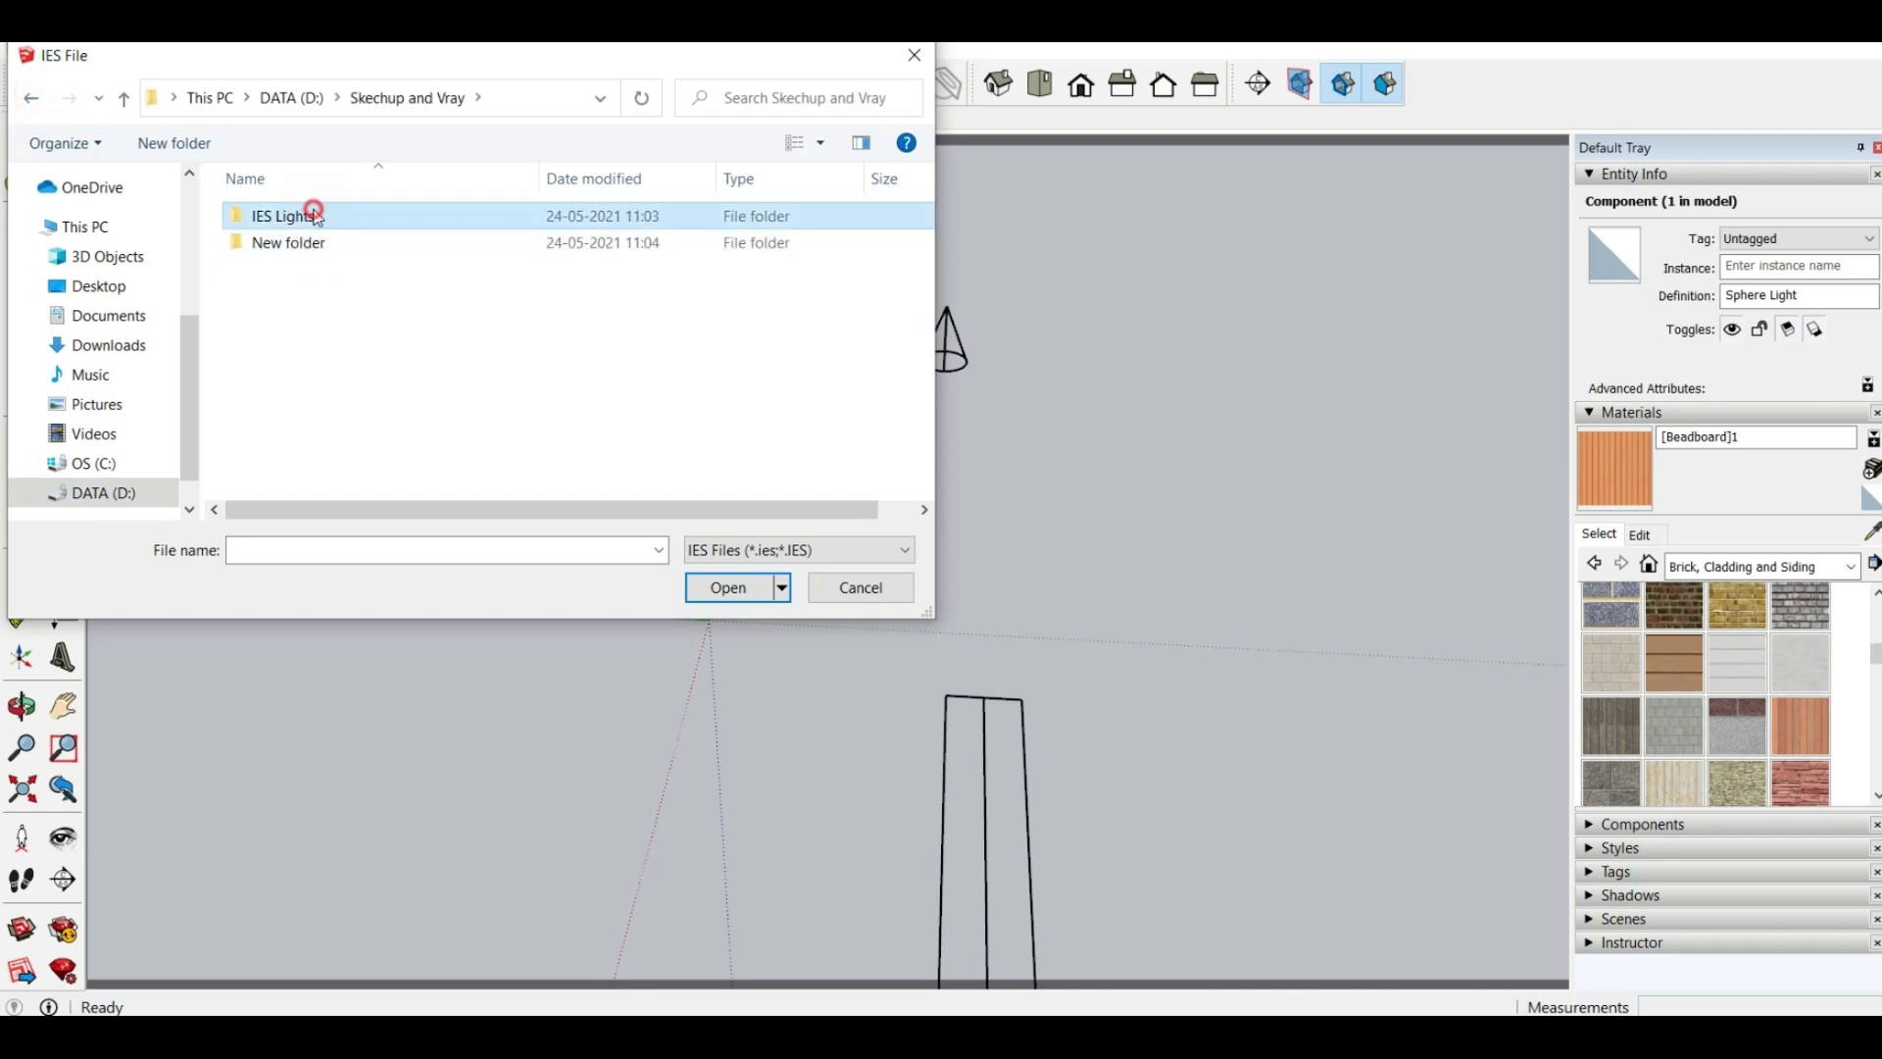
Look through the IES profiles and load 30.IES as the light's file
scroll(533, 392, down, 4)
scroll(529, 397, down, 2)
scroll(525, 408, up, 4)
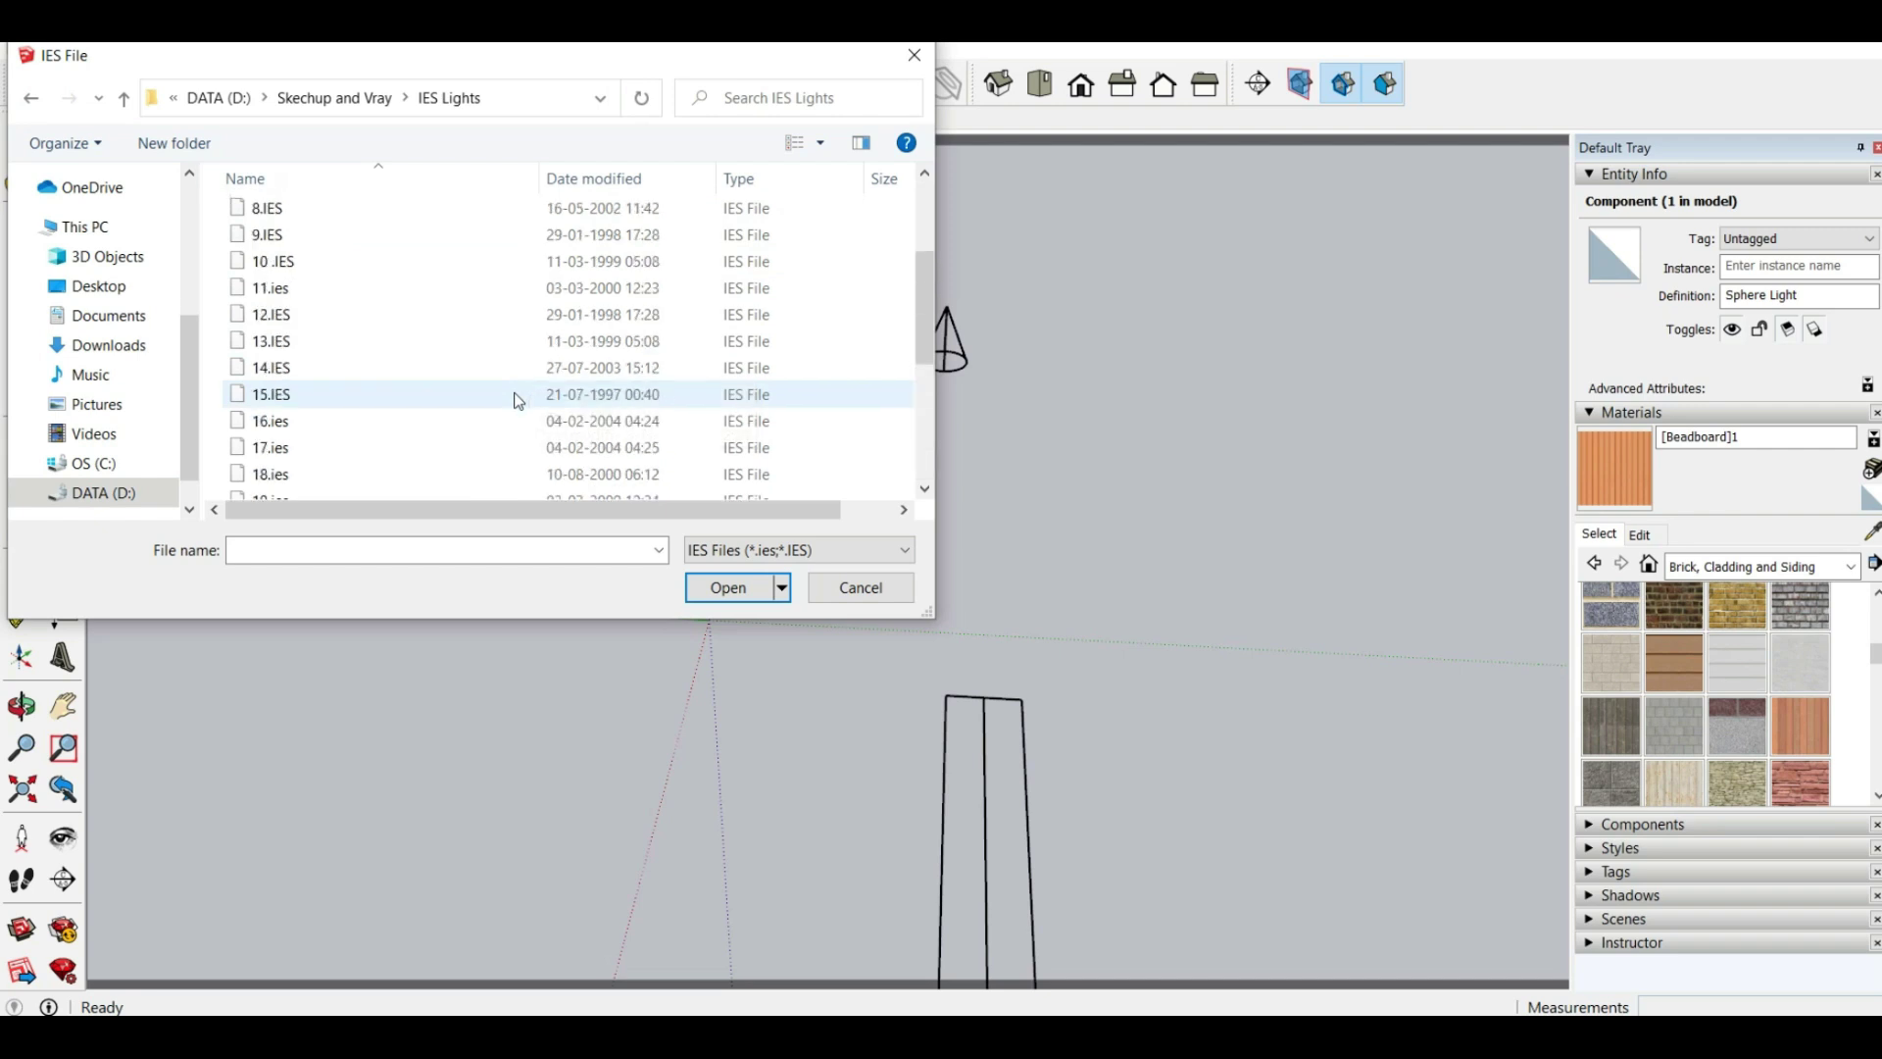
scroll(500, 408, down, 4)
scroll(497, 412, up, 4)
scroll(515, 410, up, 3)
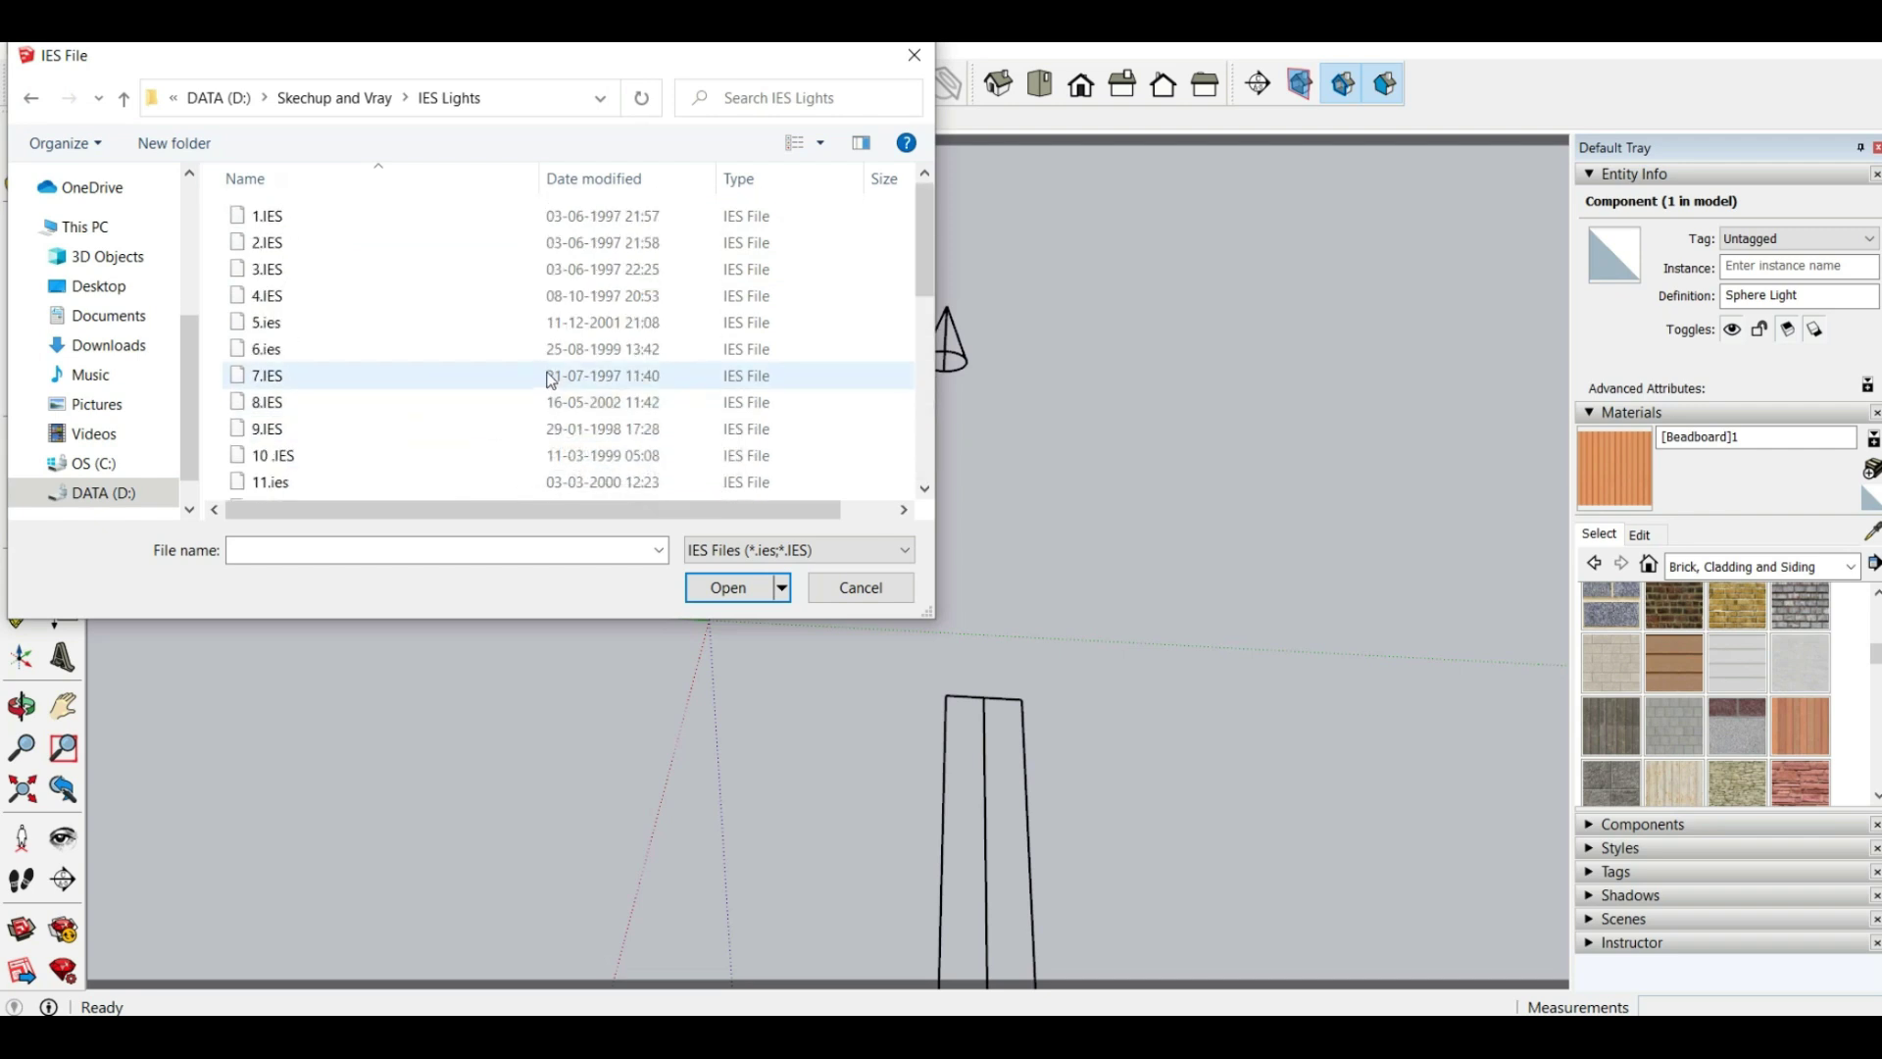
scroll(585, 306, down, 6)
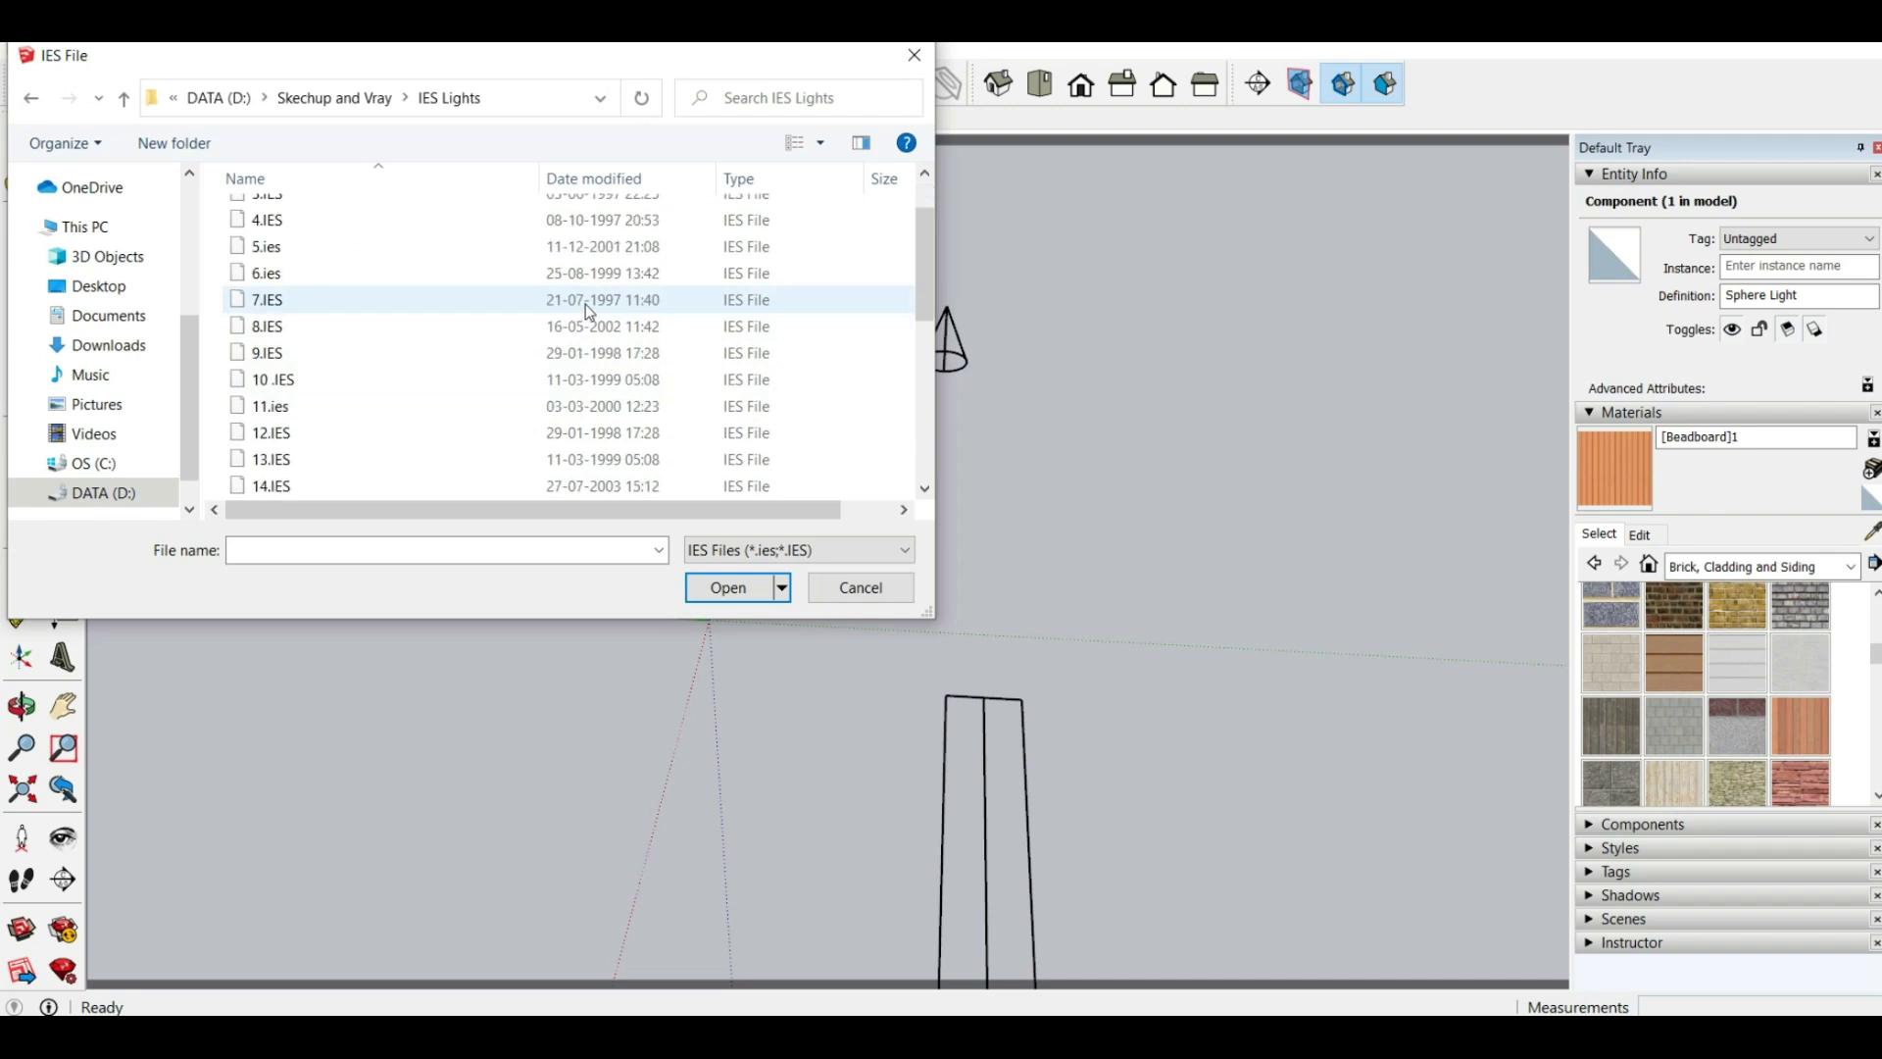
scroll(585, 307, up, 6)
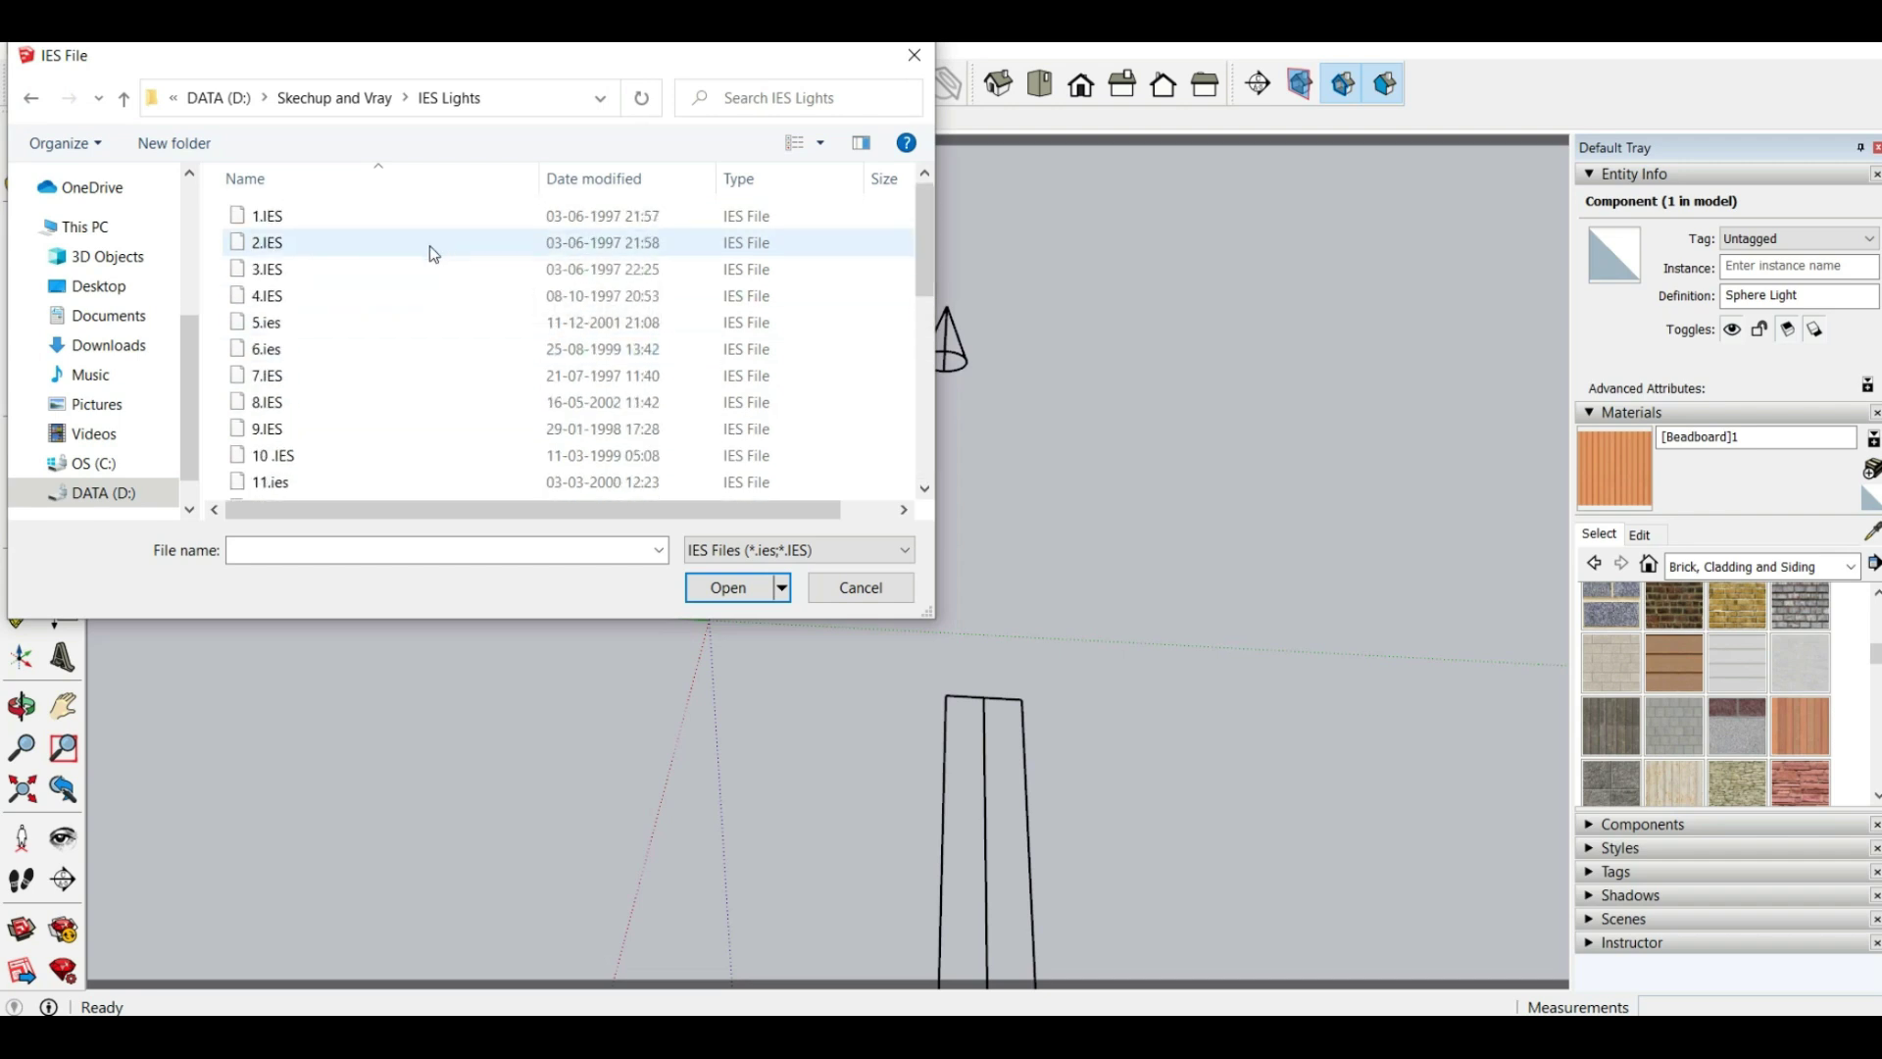
scroll(372, 234, down, 6)
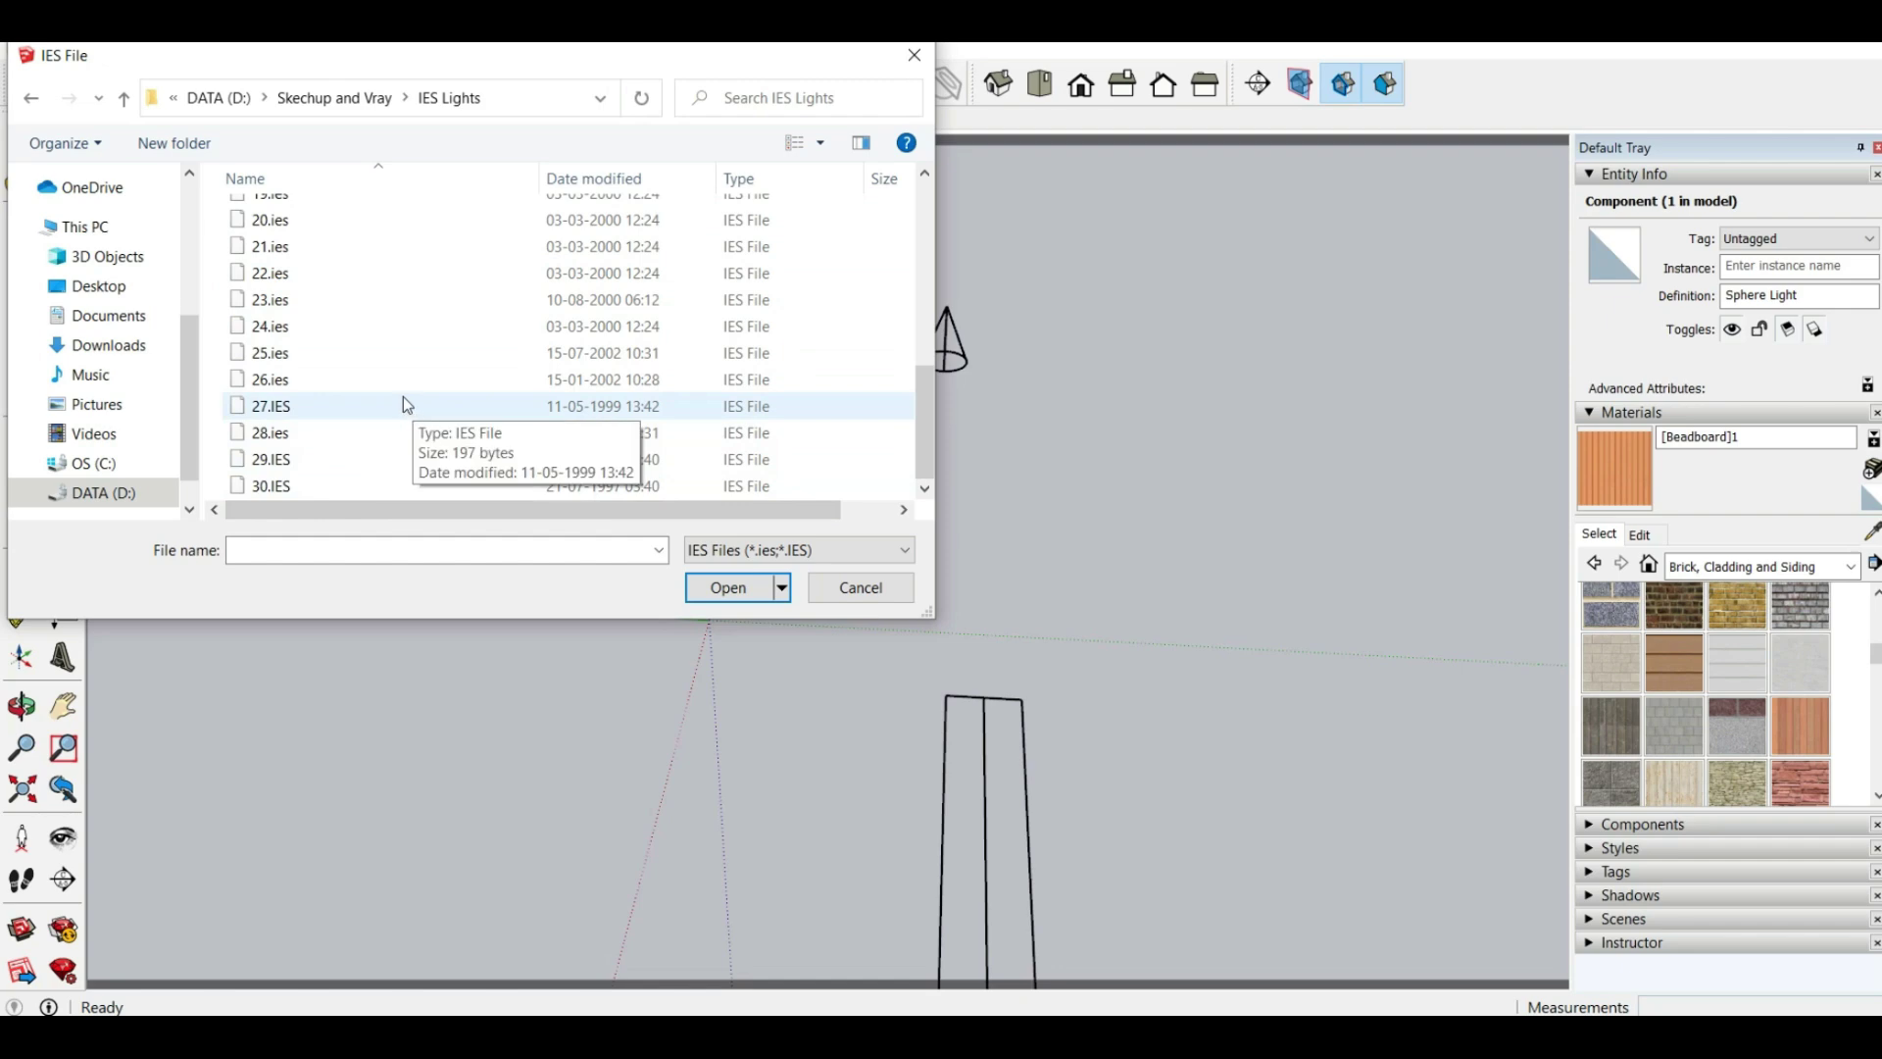
click(399, 485)
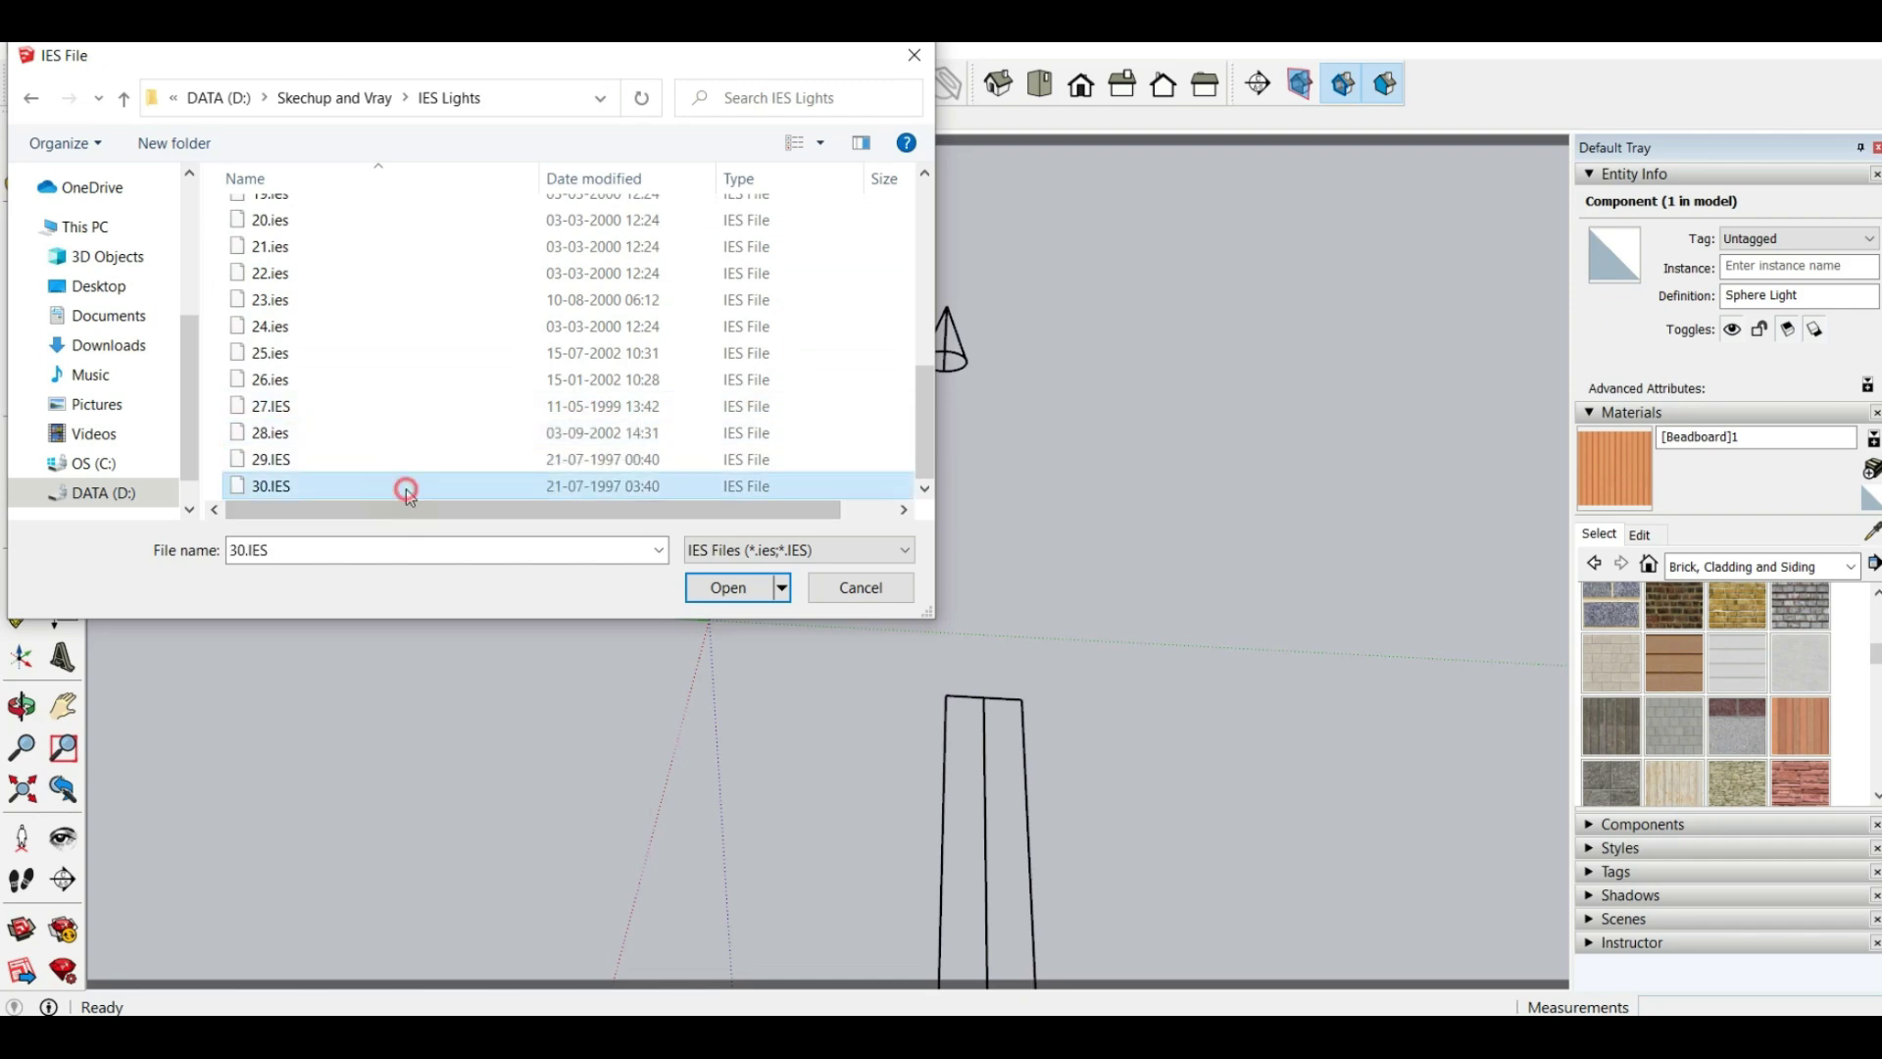
click(728, 587)
Place the IES light in the open space far from the woman
scroll(1314, 252, up, 2)
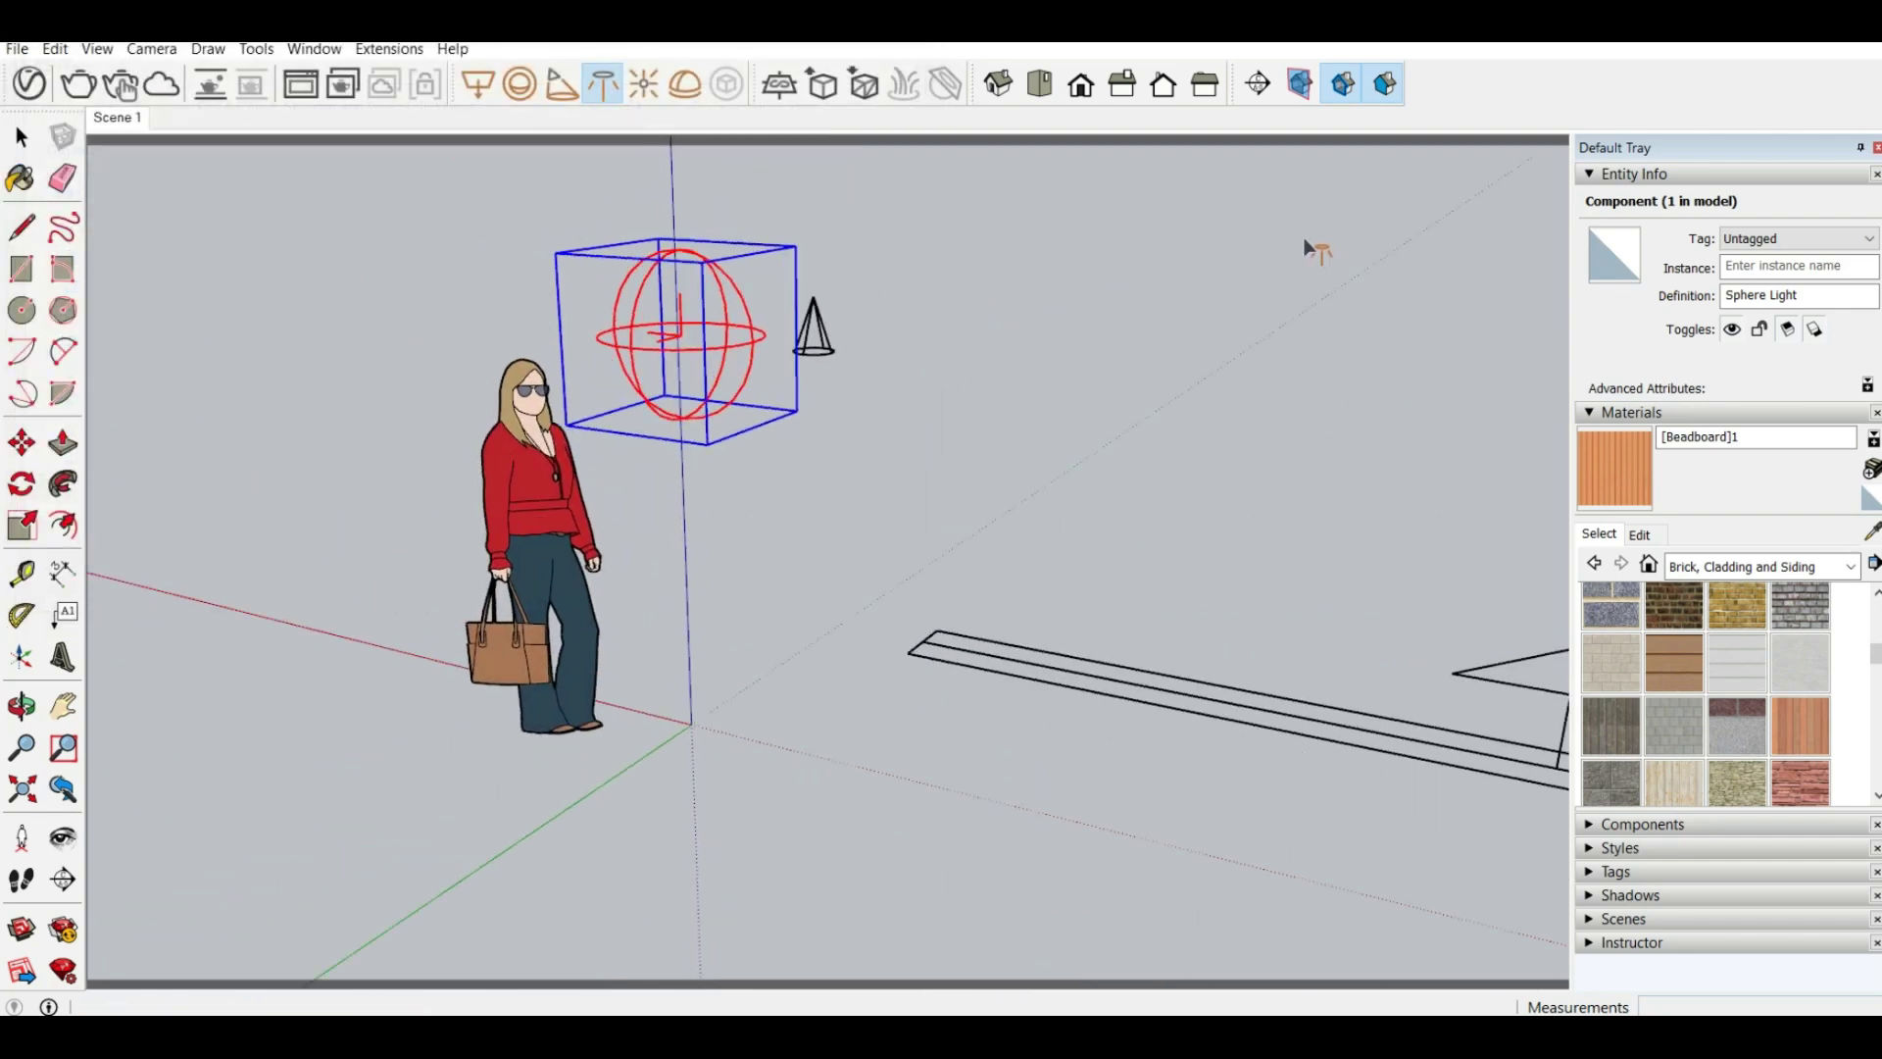
scroll(1166, 316, up, 3)
scroll(1155, 323, up, 2)
middle_drag(1108, 490, 343, 422)
scroll(504, 517, down, 5)
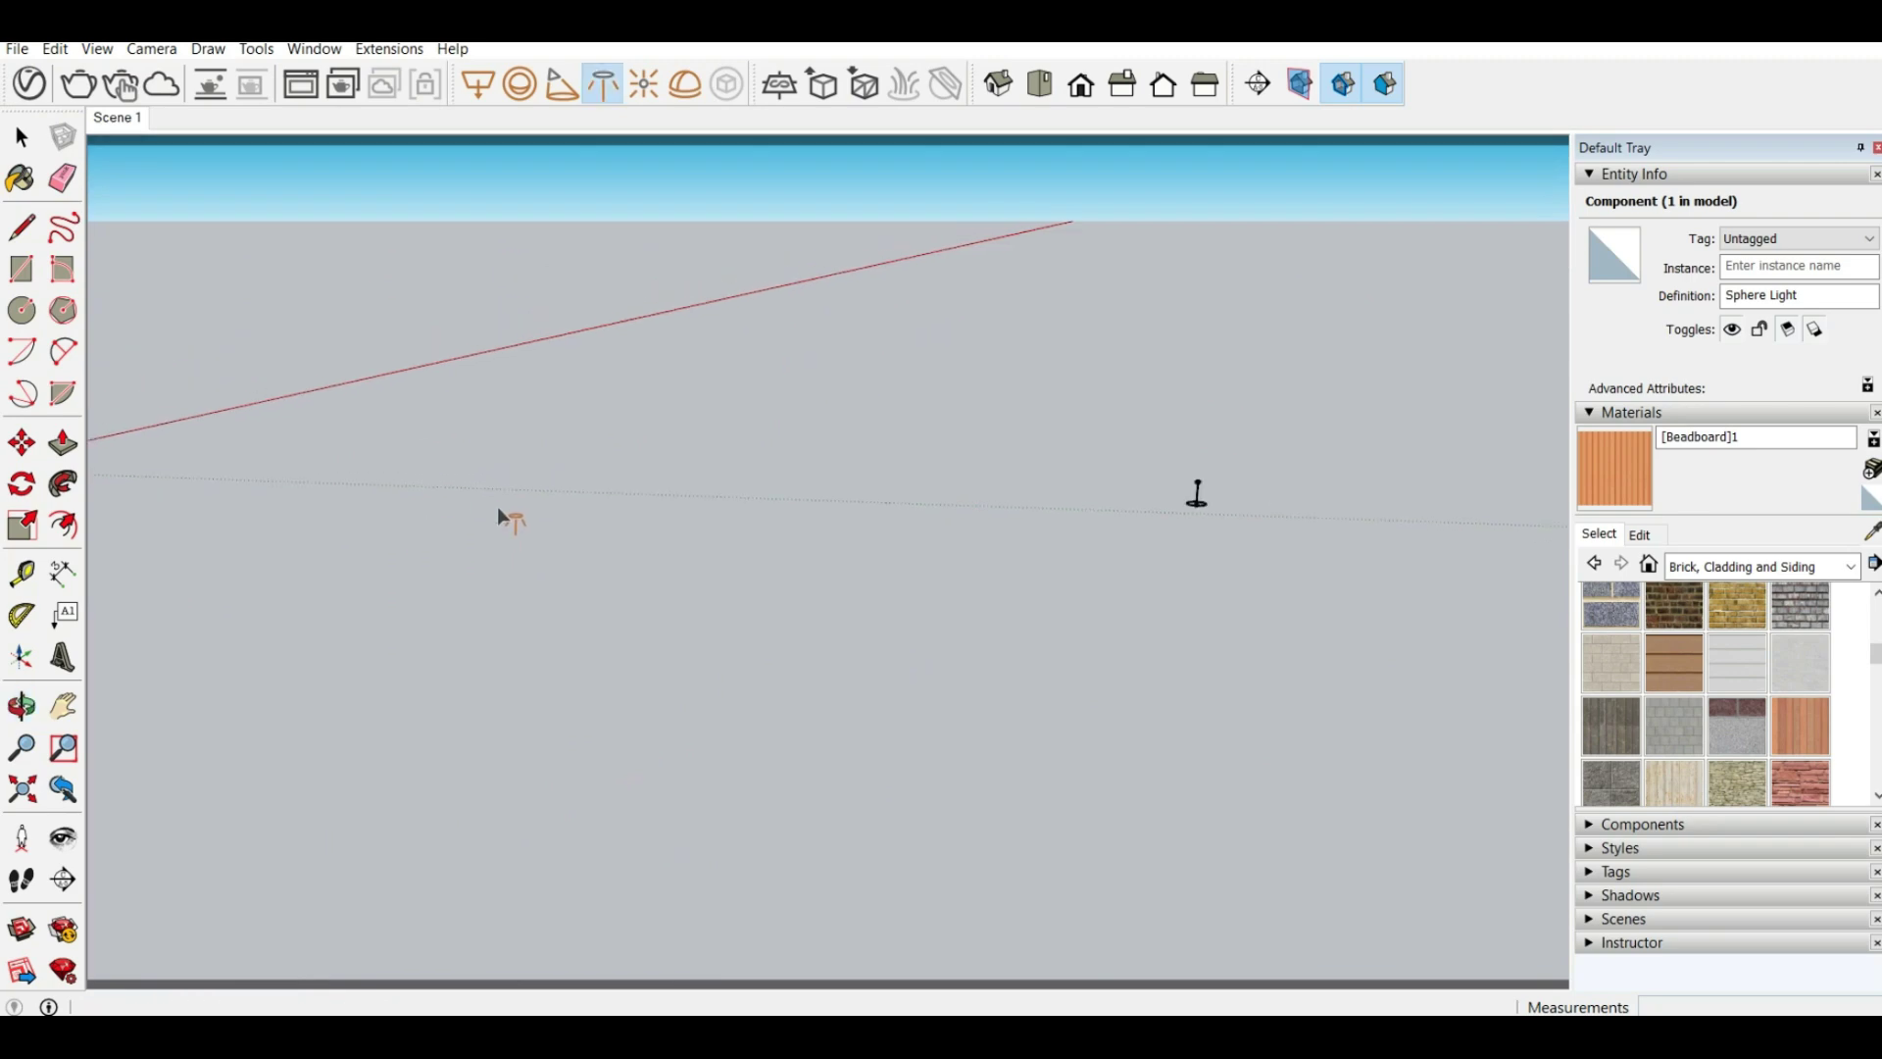
Move the distant IES light back beside the woman, near the sphere and spot lights
click(22, 139)
click(920, 496)
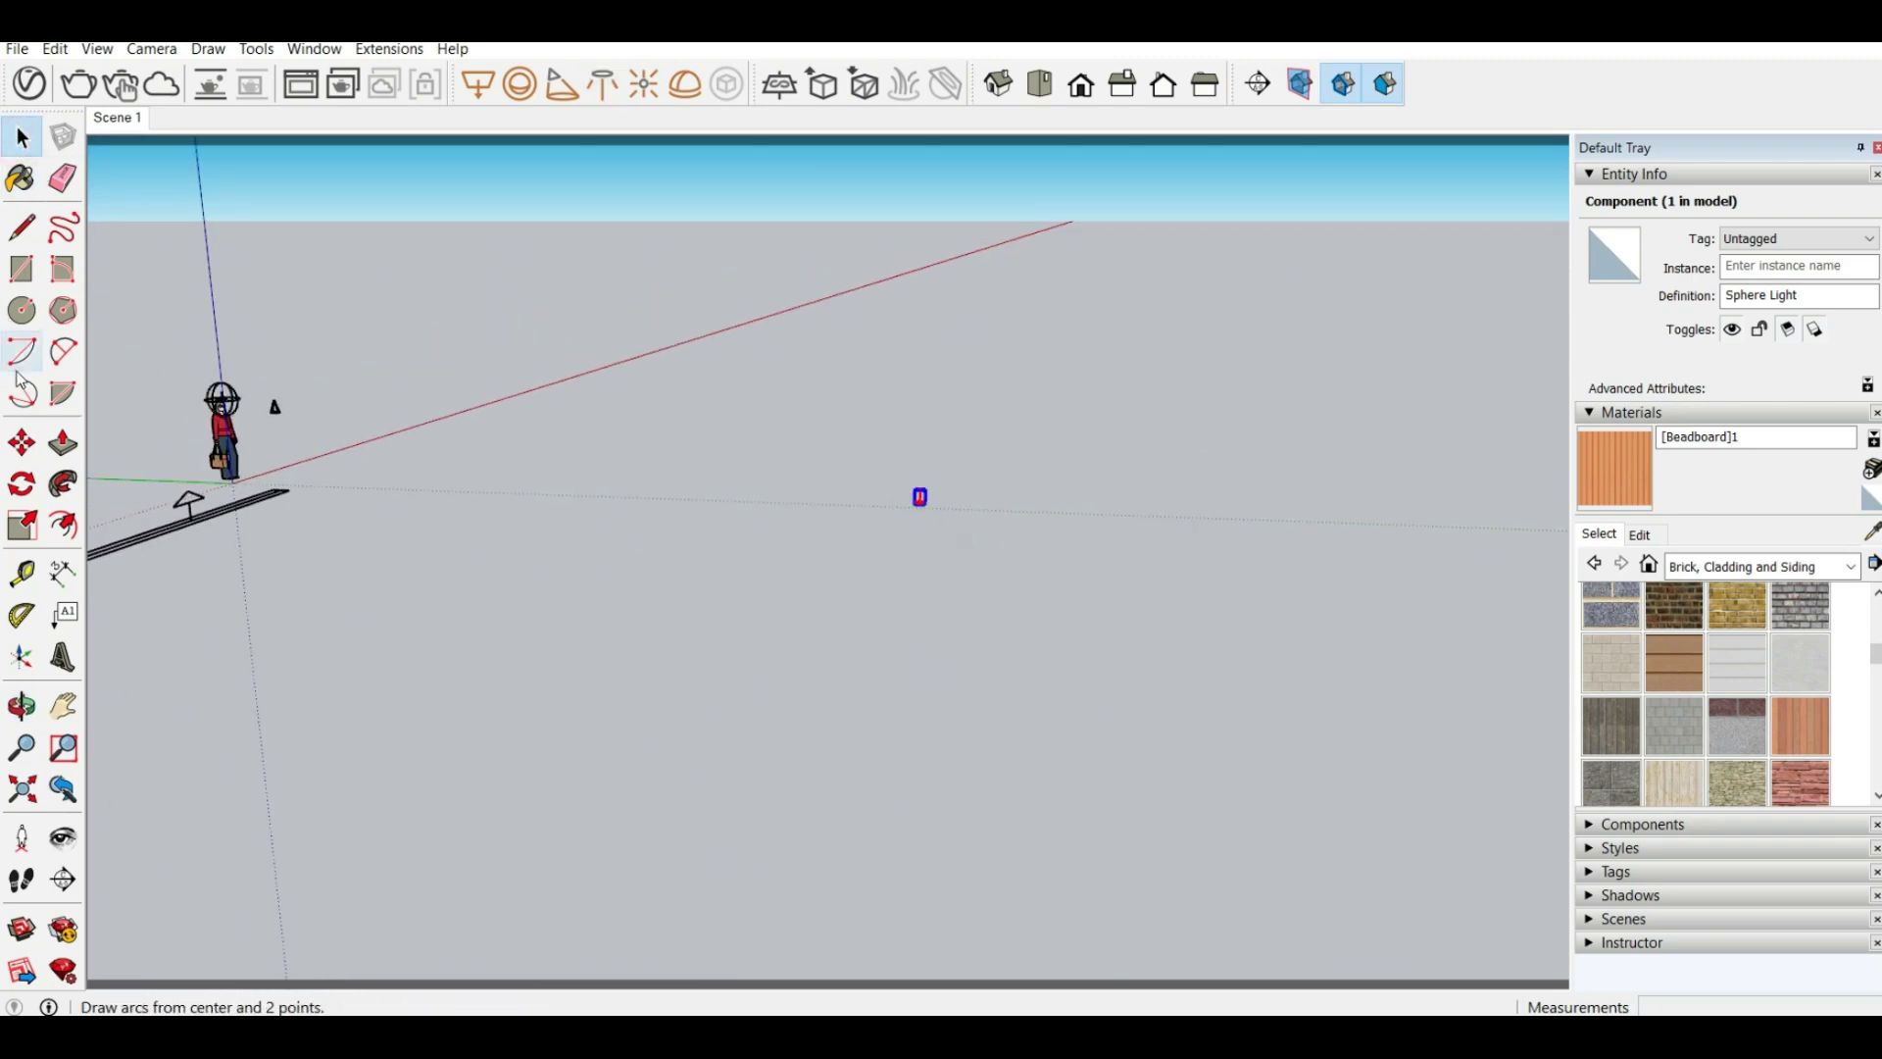
click(22, 443)
click(919, 490)
scroll(228, 443, up, 3)
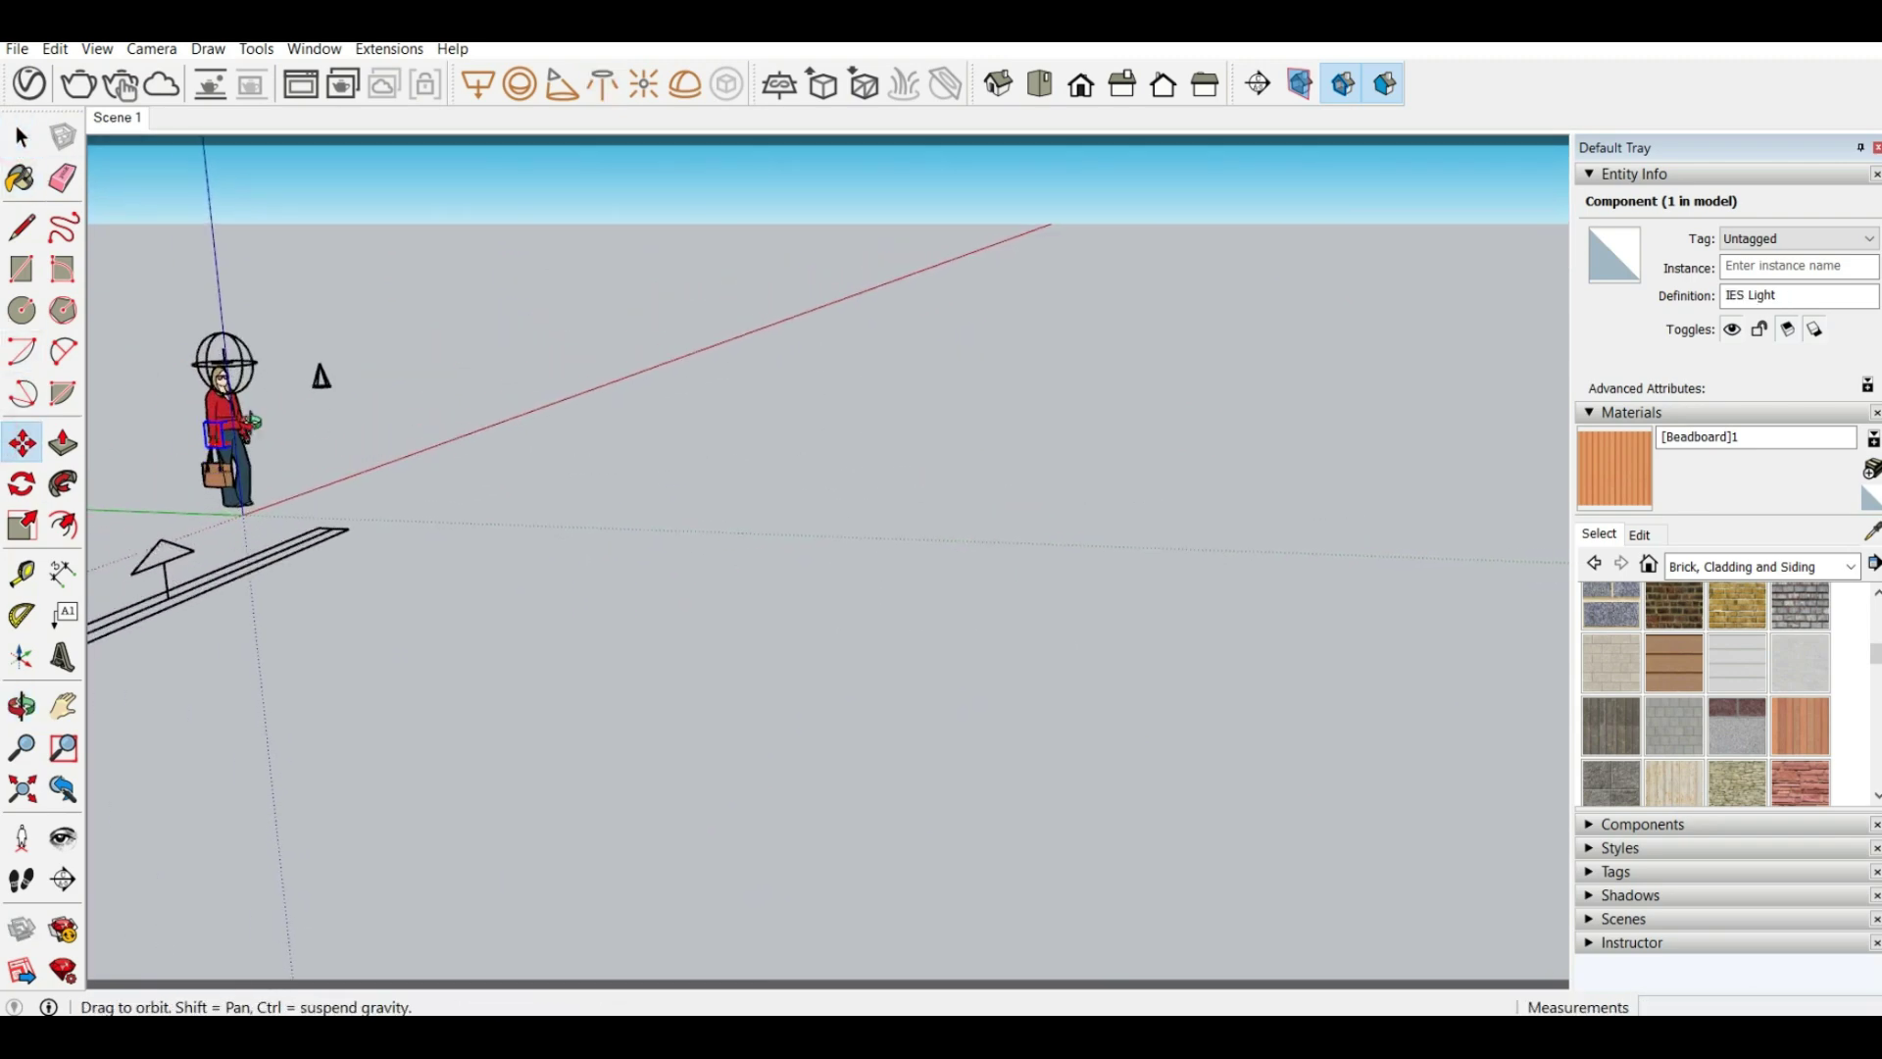
middle_drag(240, 431, 722, 479)
click(1051, 519)
scroll(728, 586, down, 2)
middle_drag(905, 525, 943, 533)
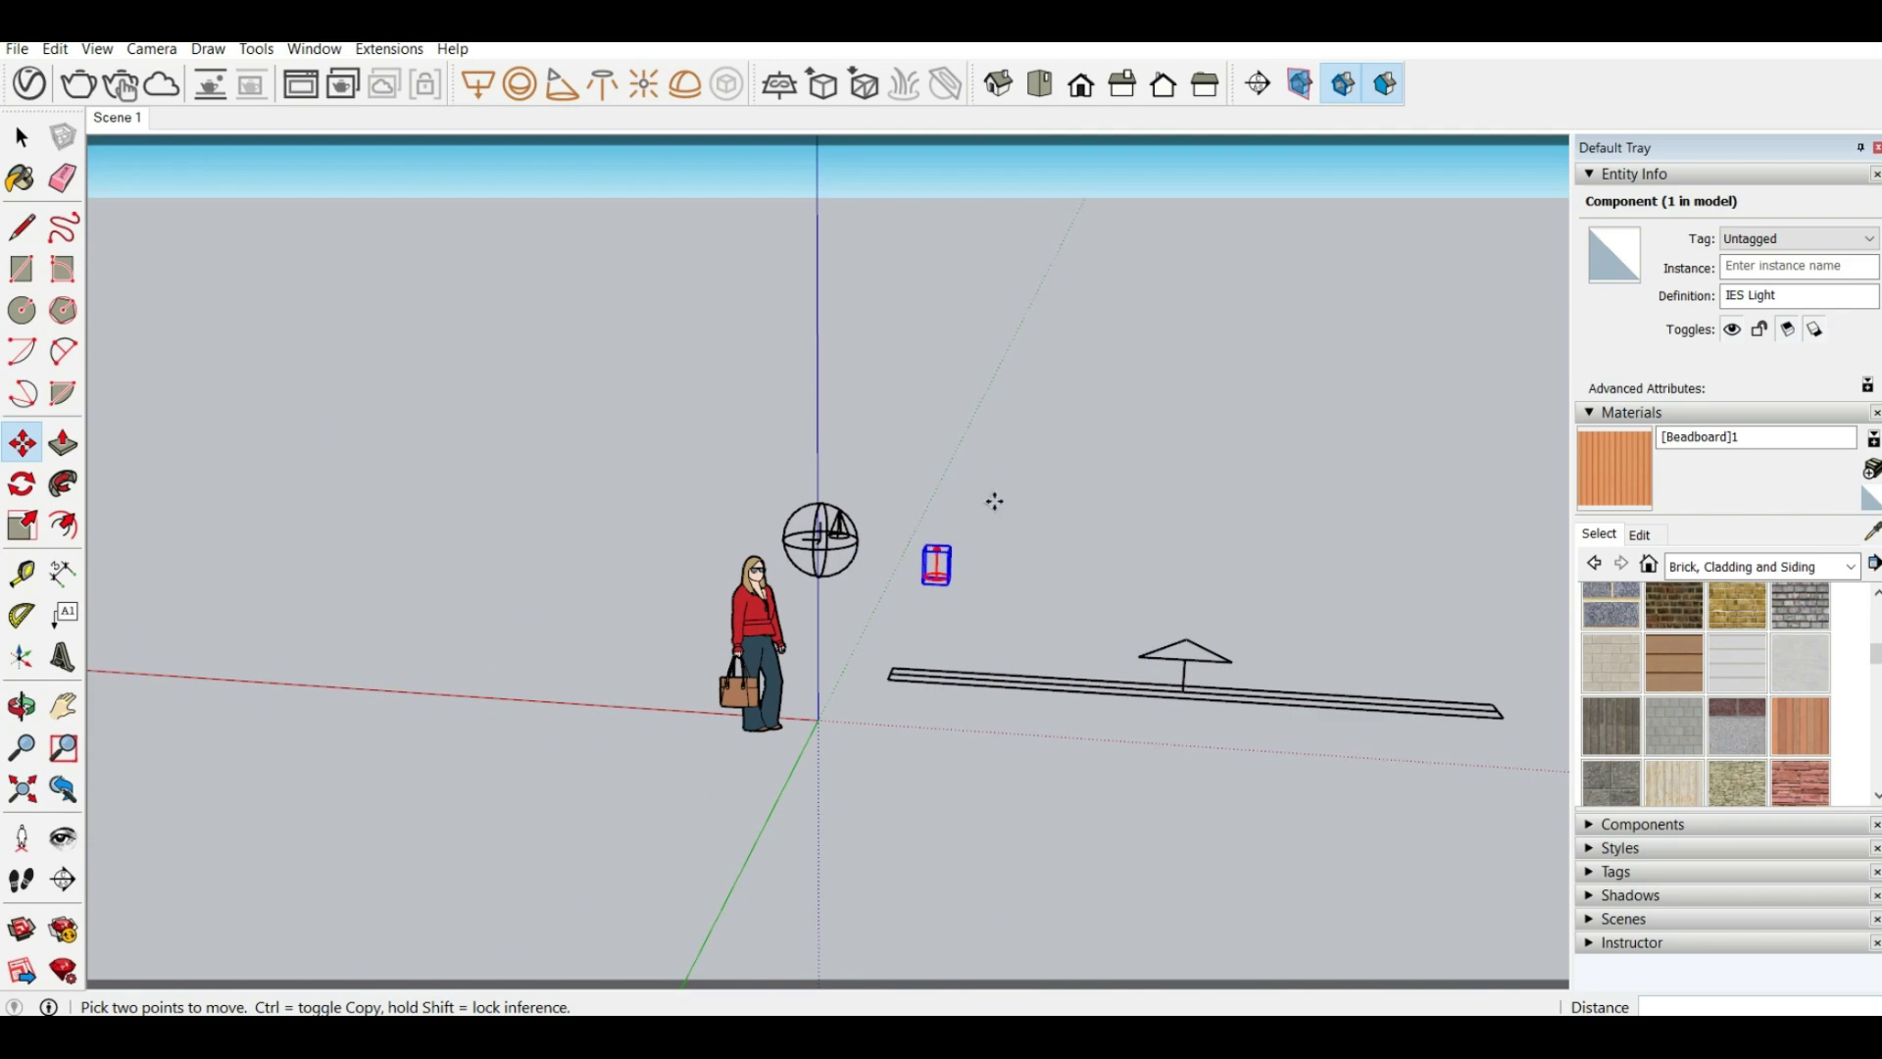
Move the IES light about 1' 1" so it lines up with the top of the woman's head
middle_drag(994, 501, 594, 501)
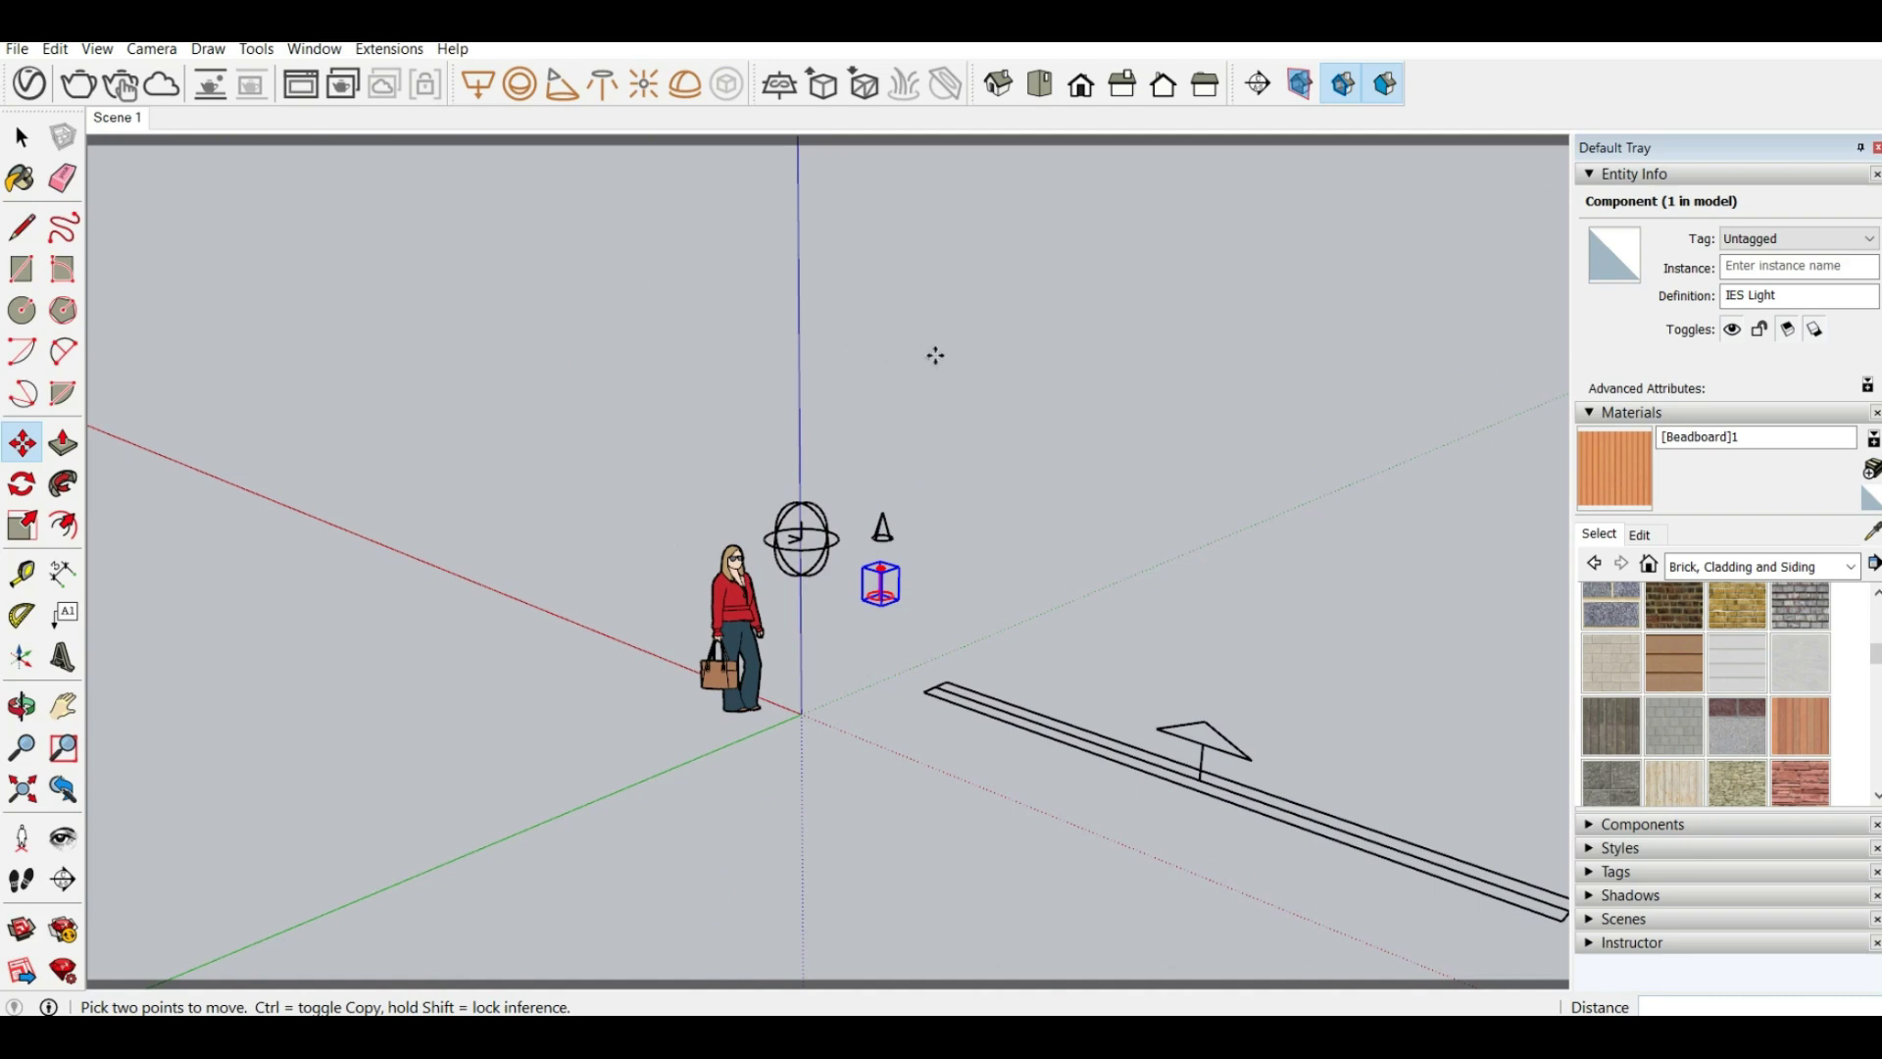
middle_drag(935, 356, 1284, 452)
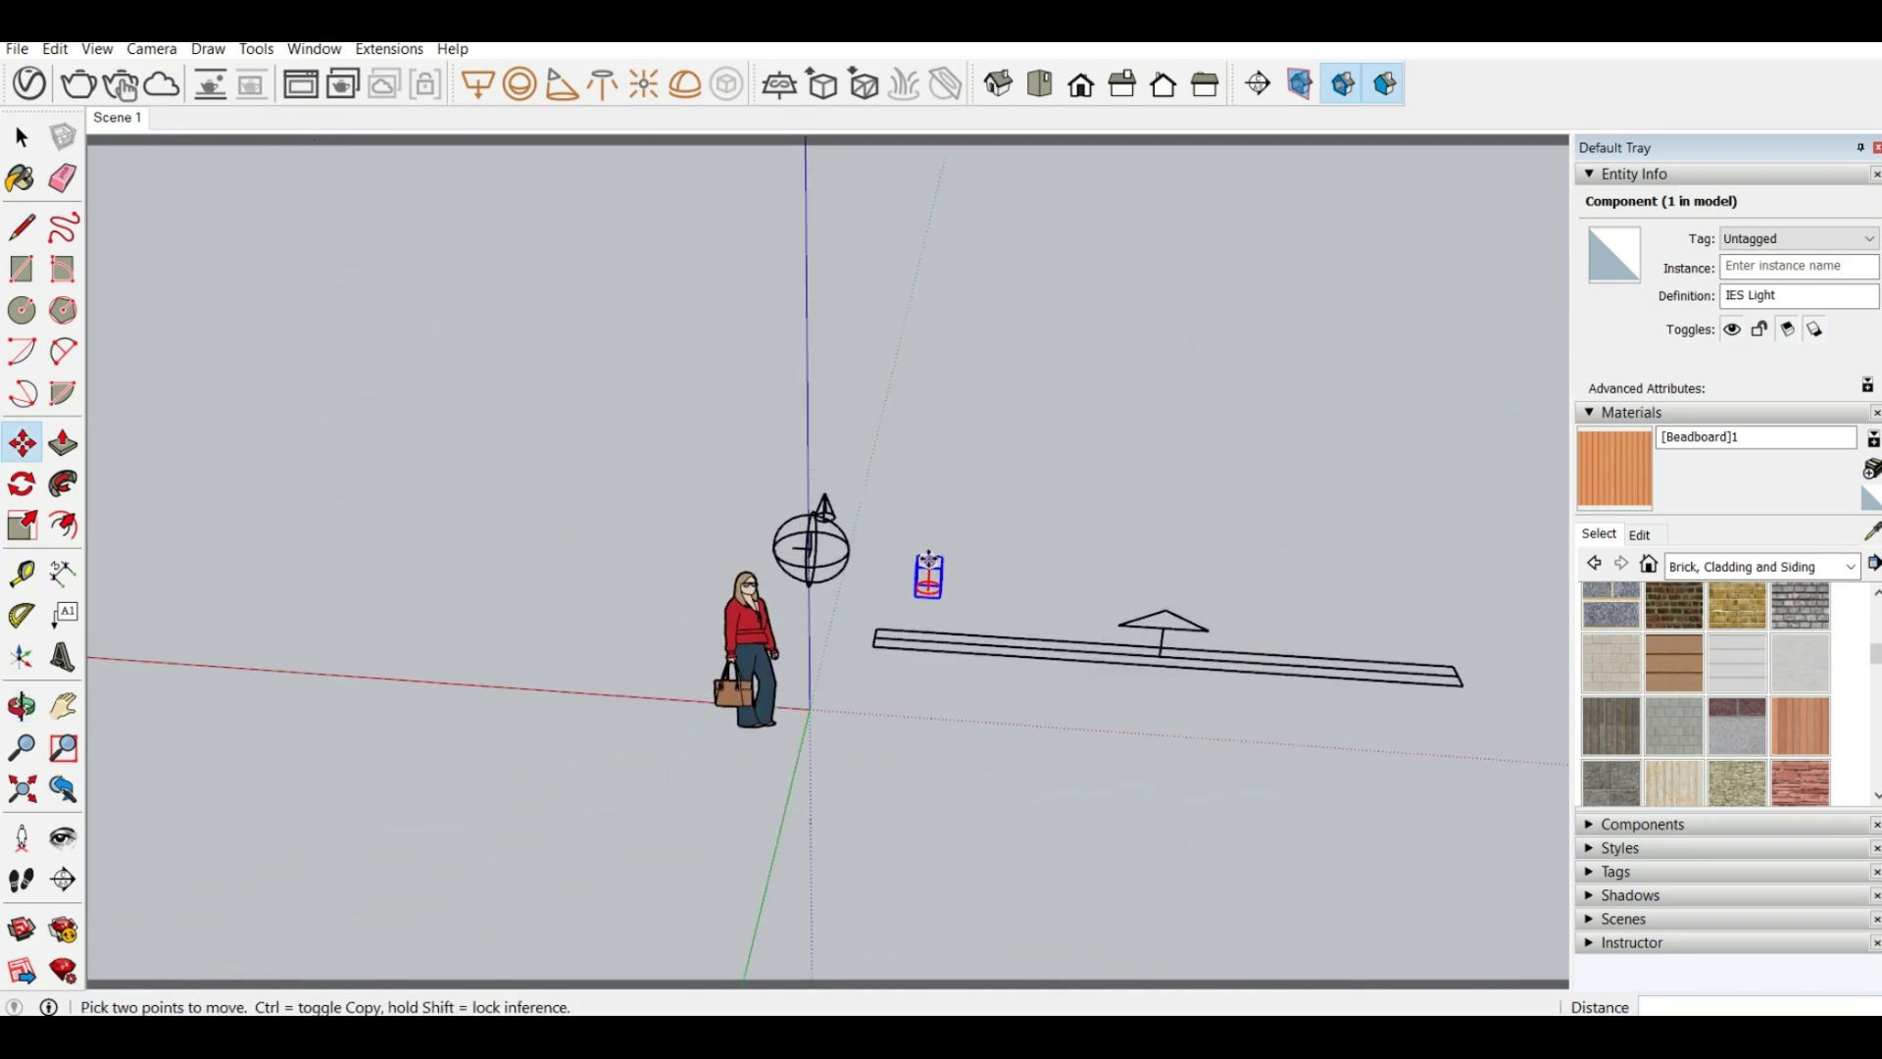
click(928, 561)
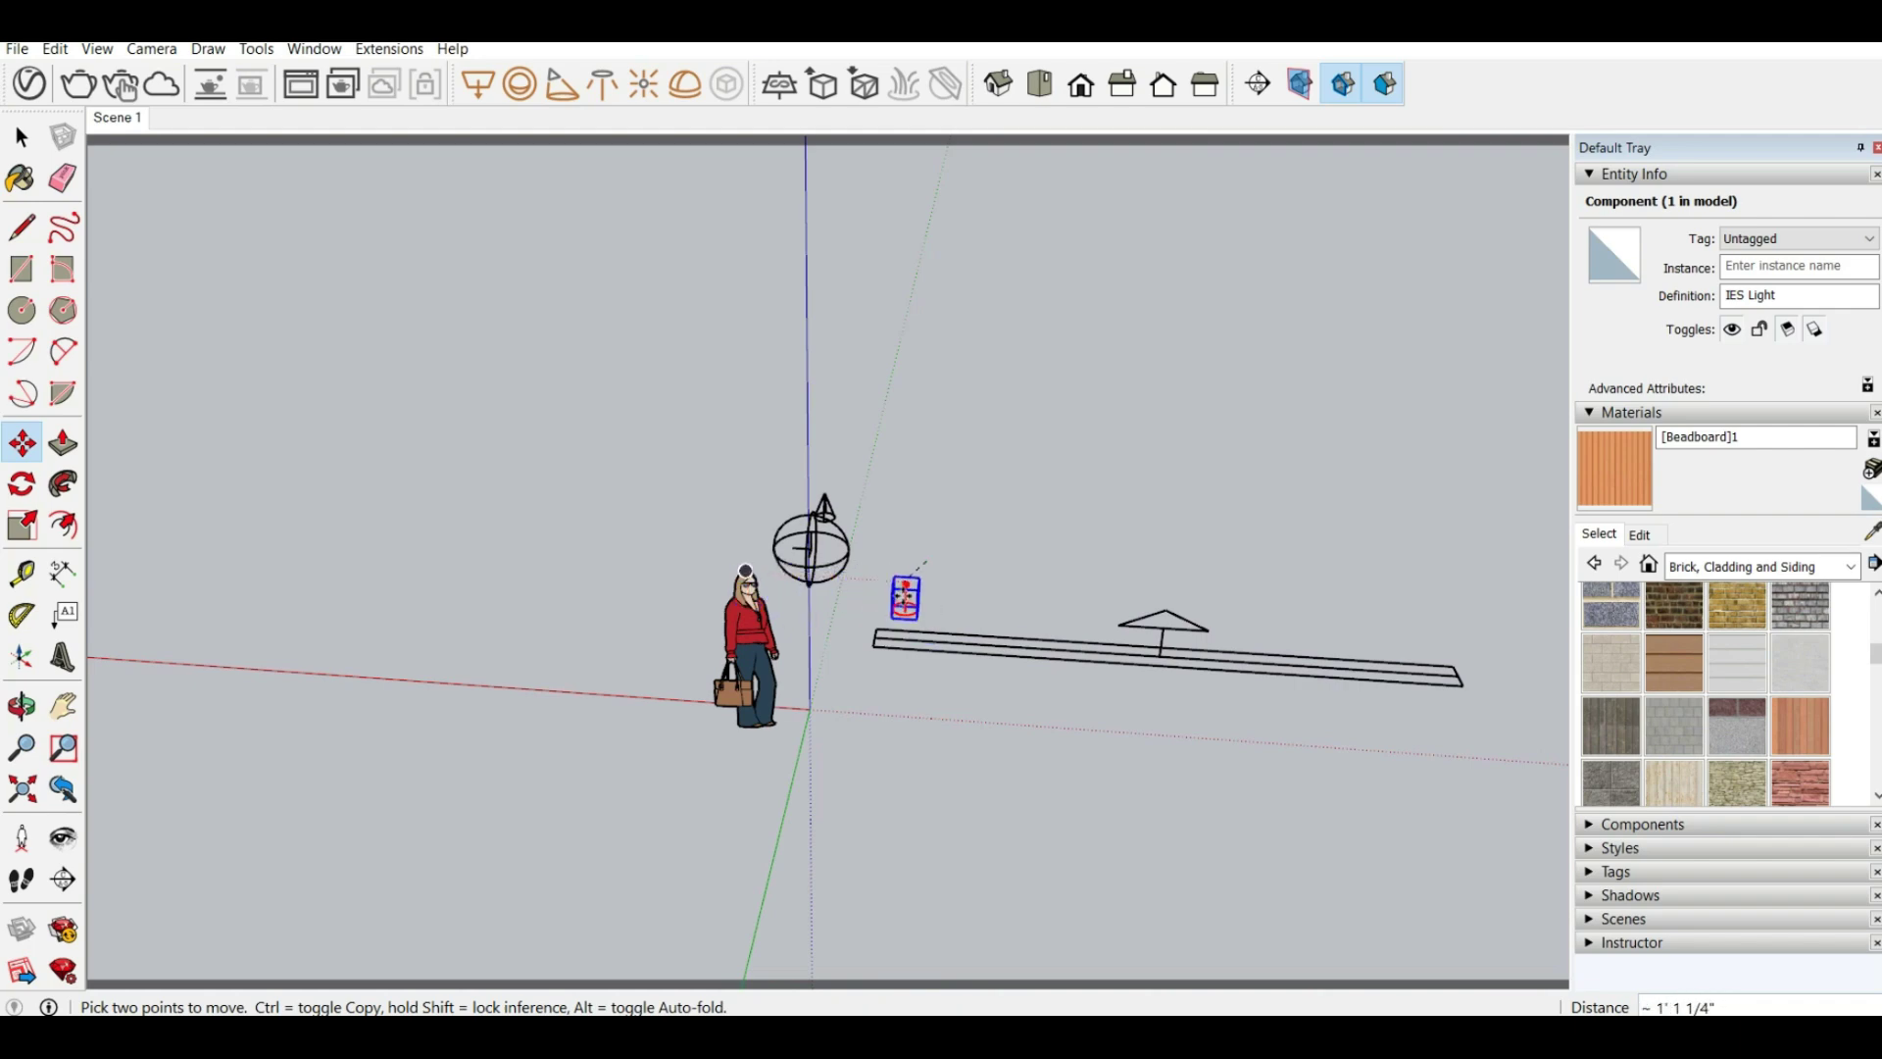
click(904, 595)
Place a V-Ray omni light in the open space beside the IES light
middle_drag(1139, 560, 1130, 461)
scroll(868, 563, up, 3)
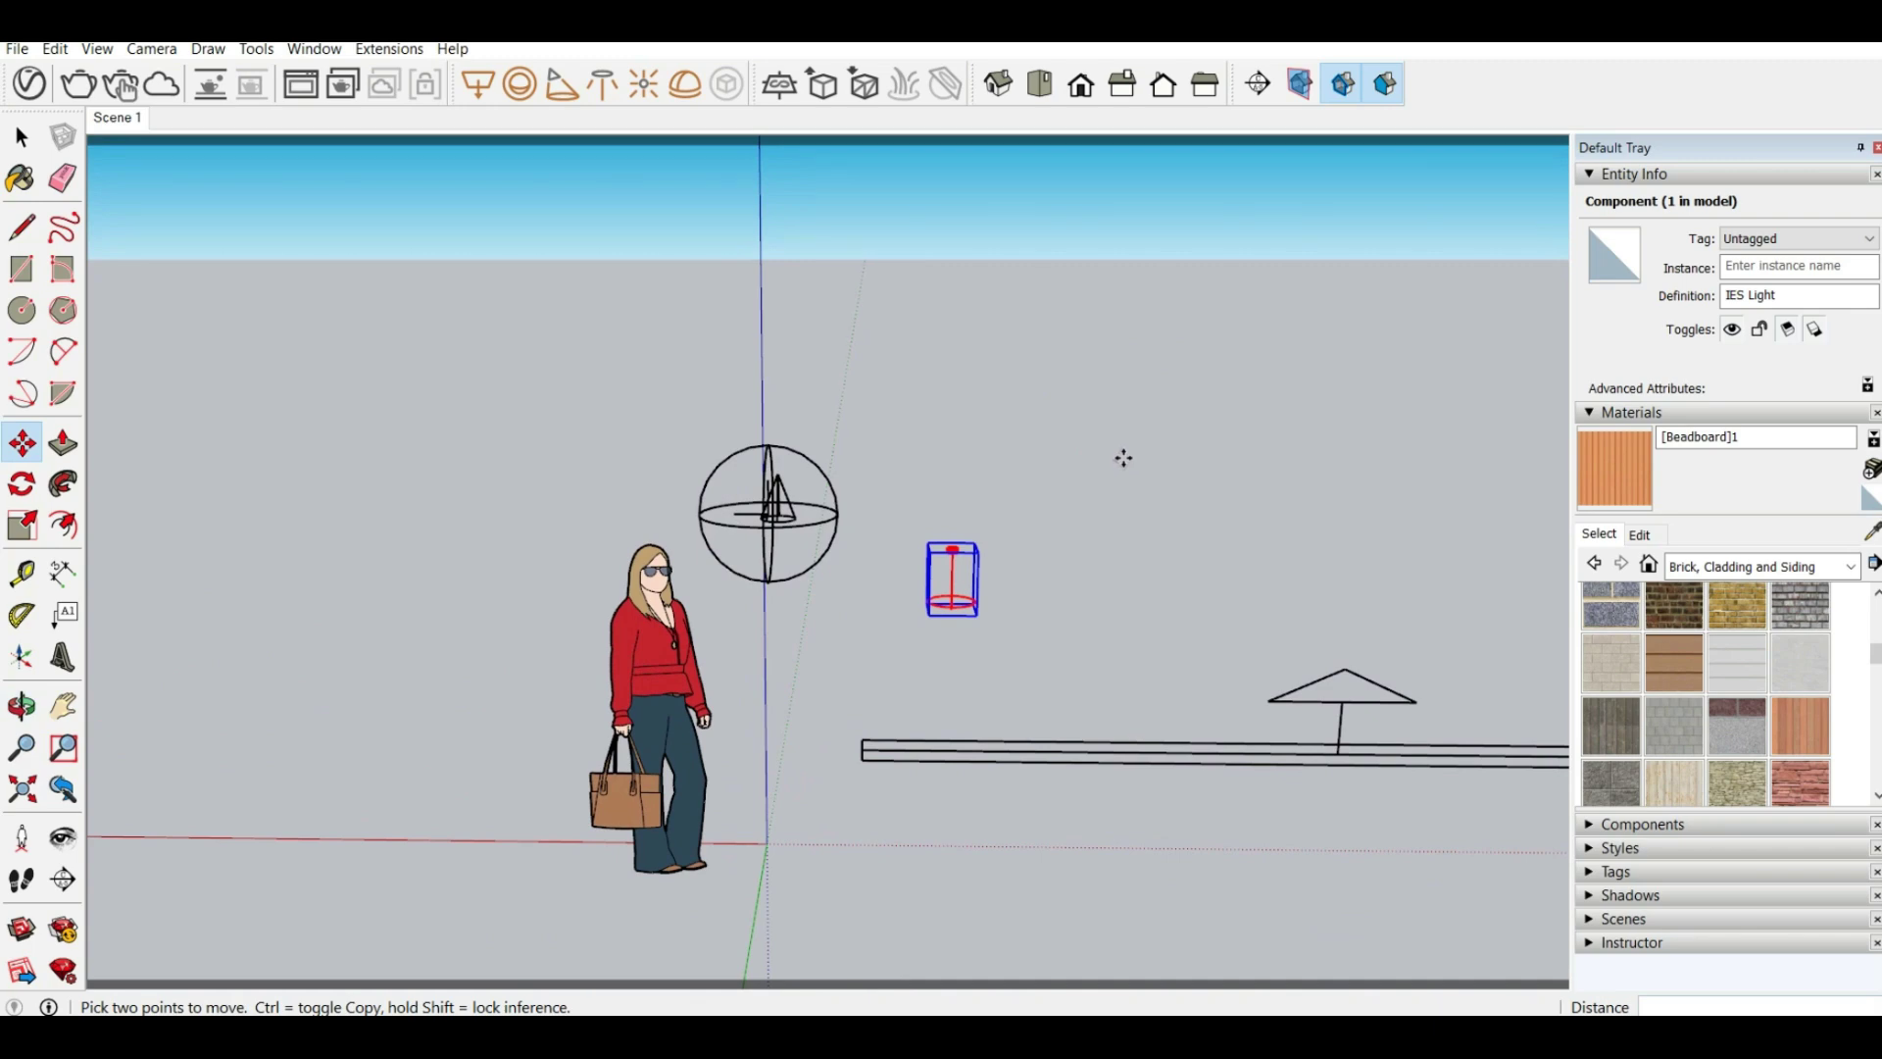
click(644, 86)
click(1062, 582)
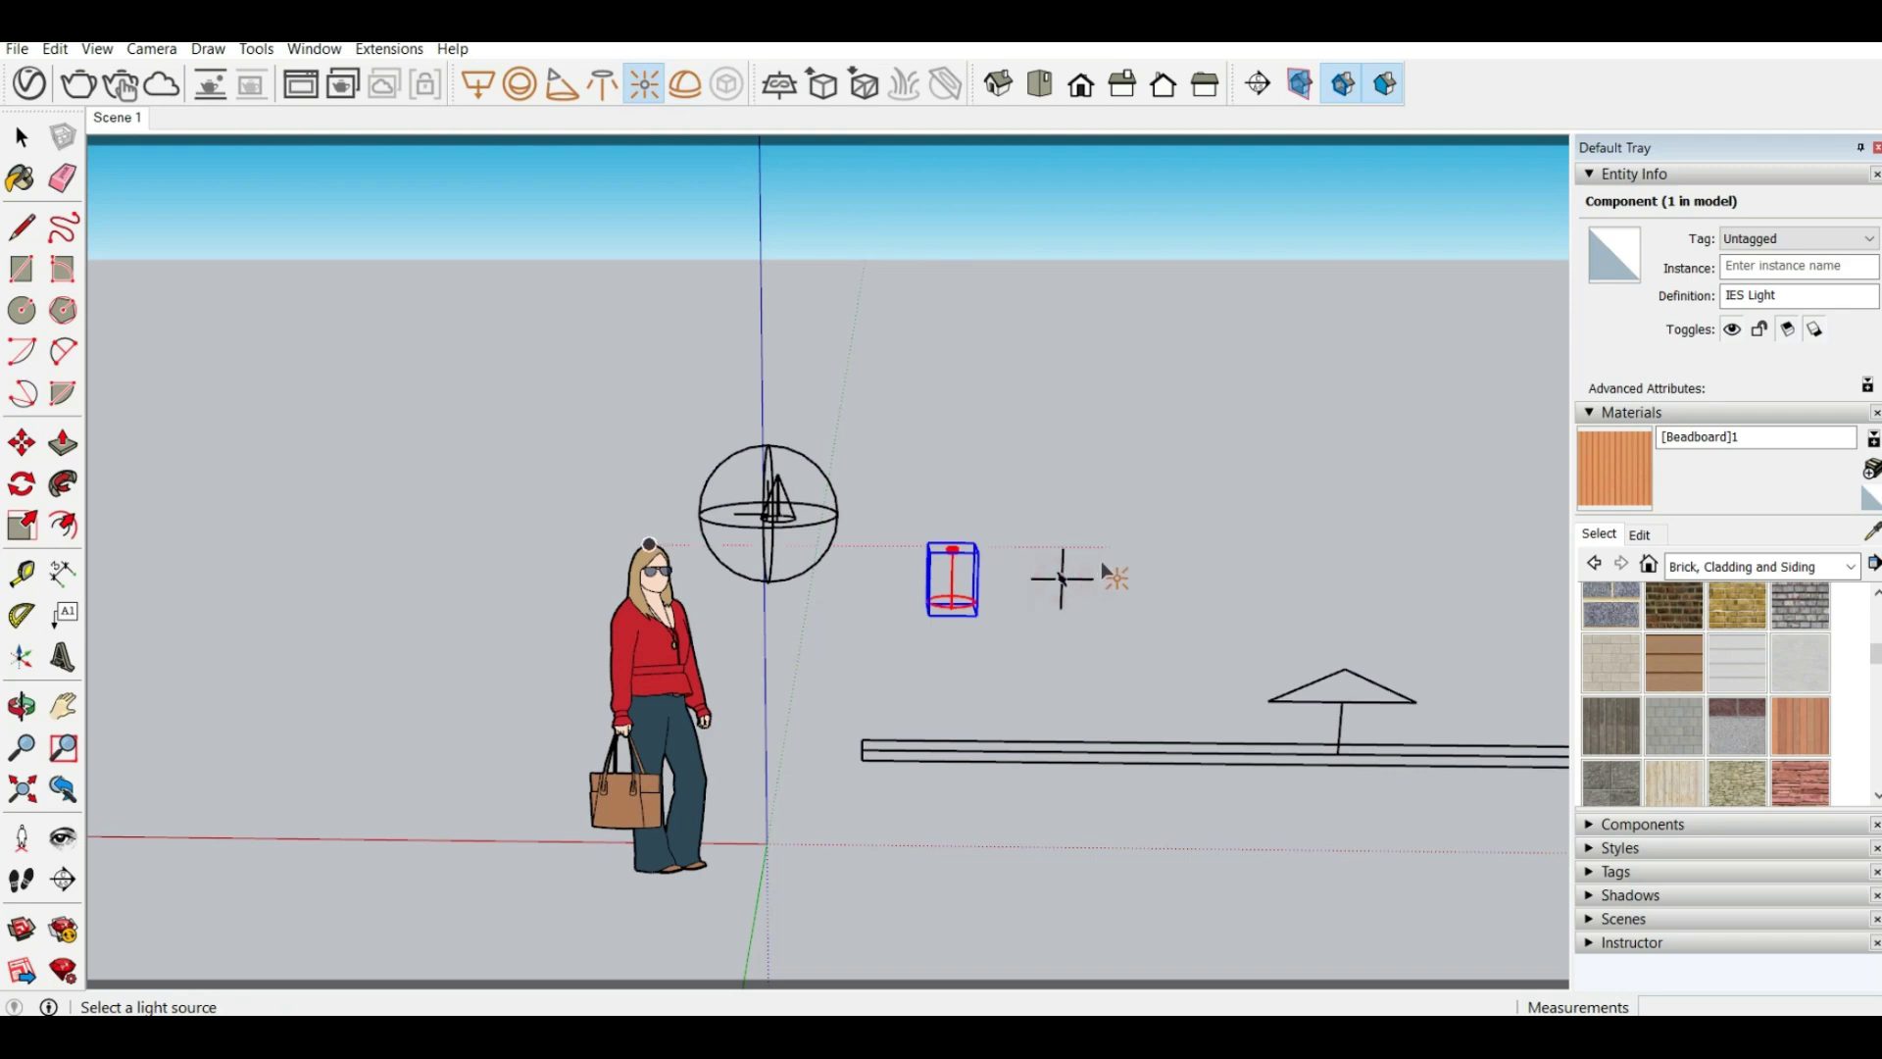
Place a V-Ray dome light in the open space above the near end of the rectangle light strip
scroll(1058, 588, up, 5)
middle_drag(1057, 593, 832, 659)
scroll(490, 481, down, 1)
scroll(121, 431, down, 2)
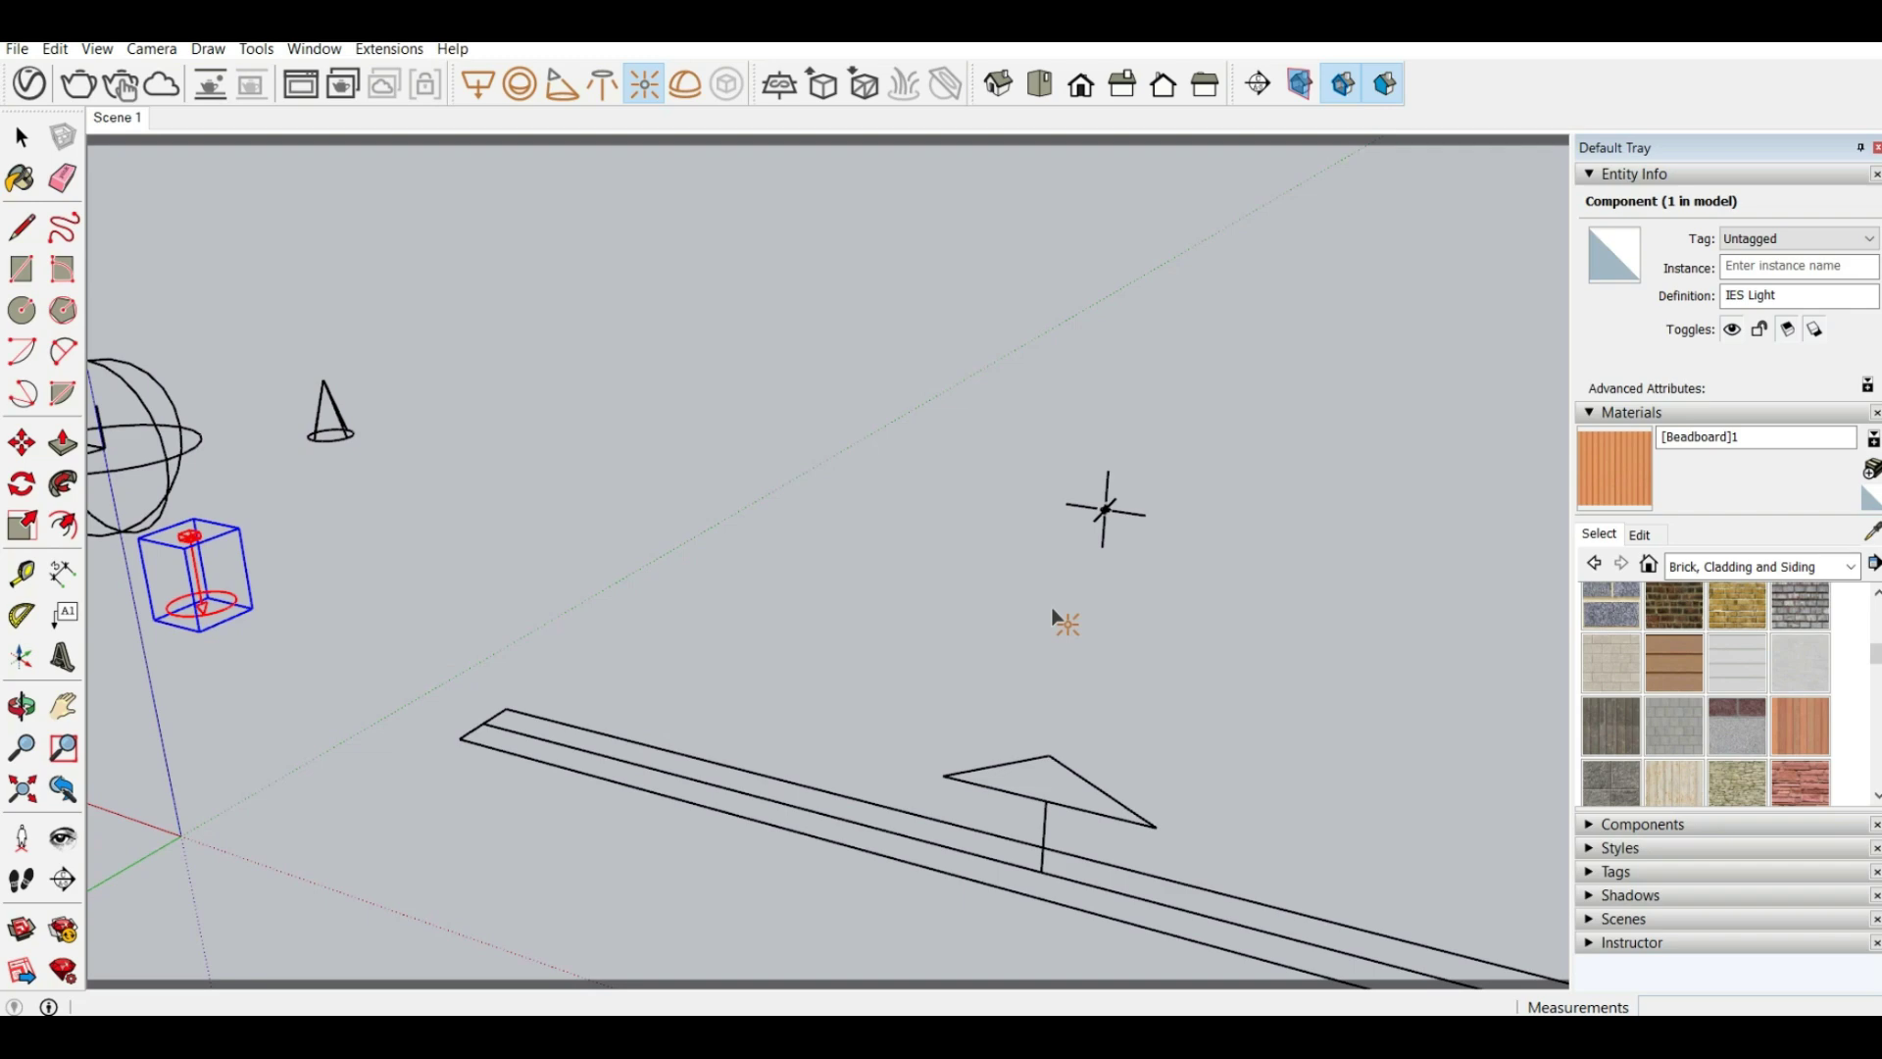
click(685, 83)
click(589, 642)
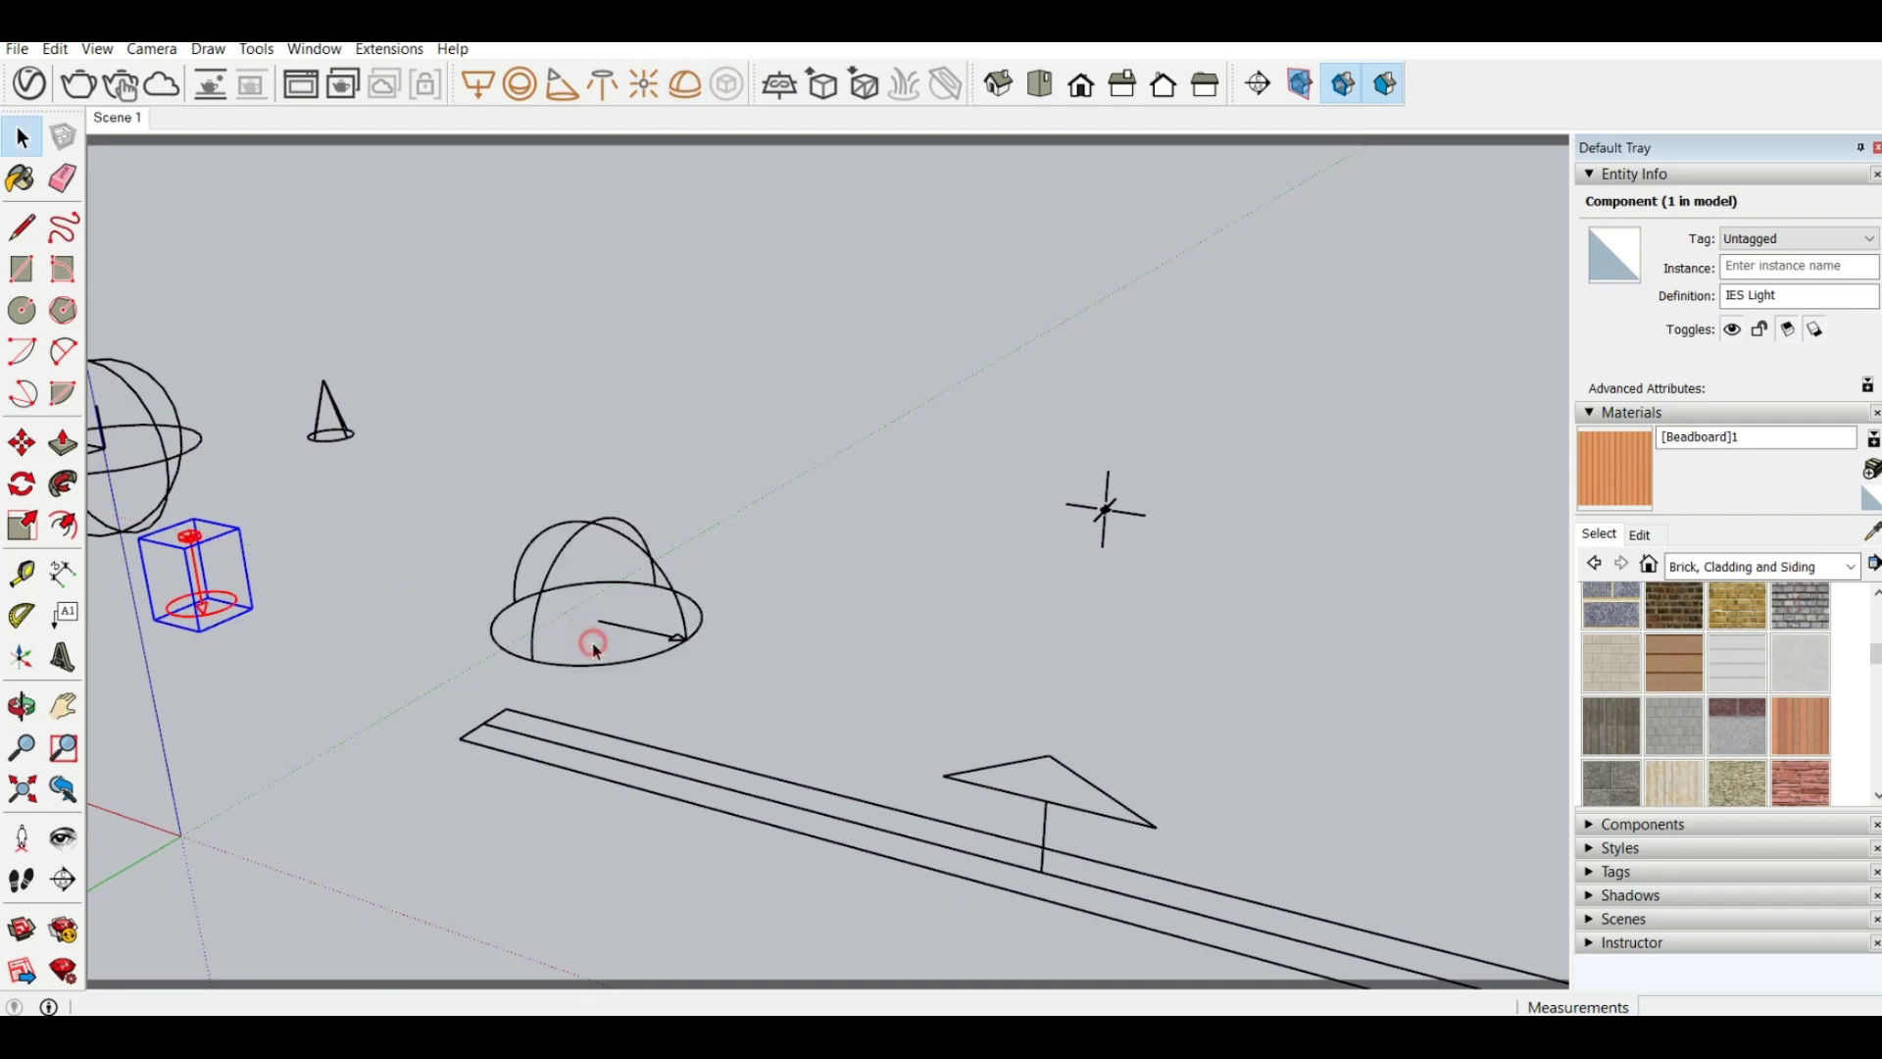
Create 3D text reading "v-ray" and place it at the woman's waist
middle_drag(667, 624, 706, 706)
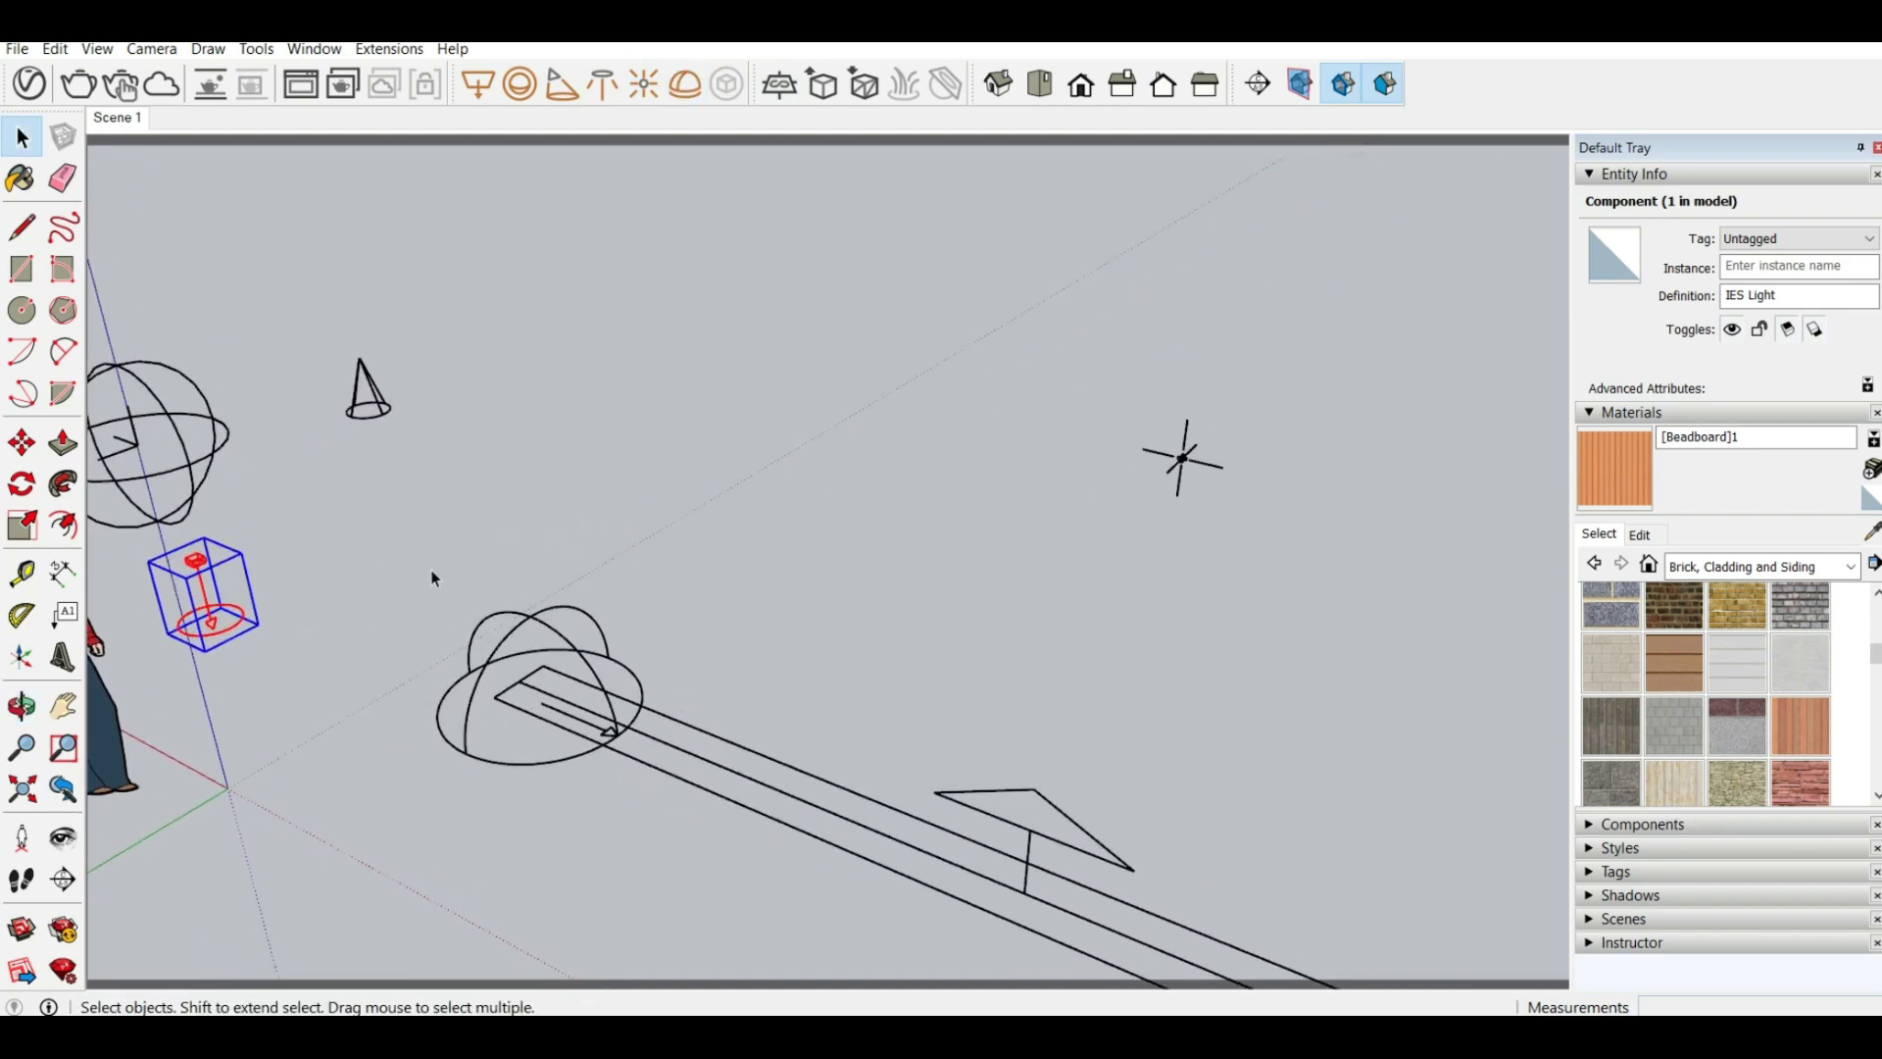
middle_drag(433, 578, 794, 614)
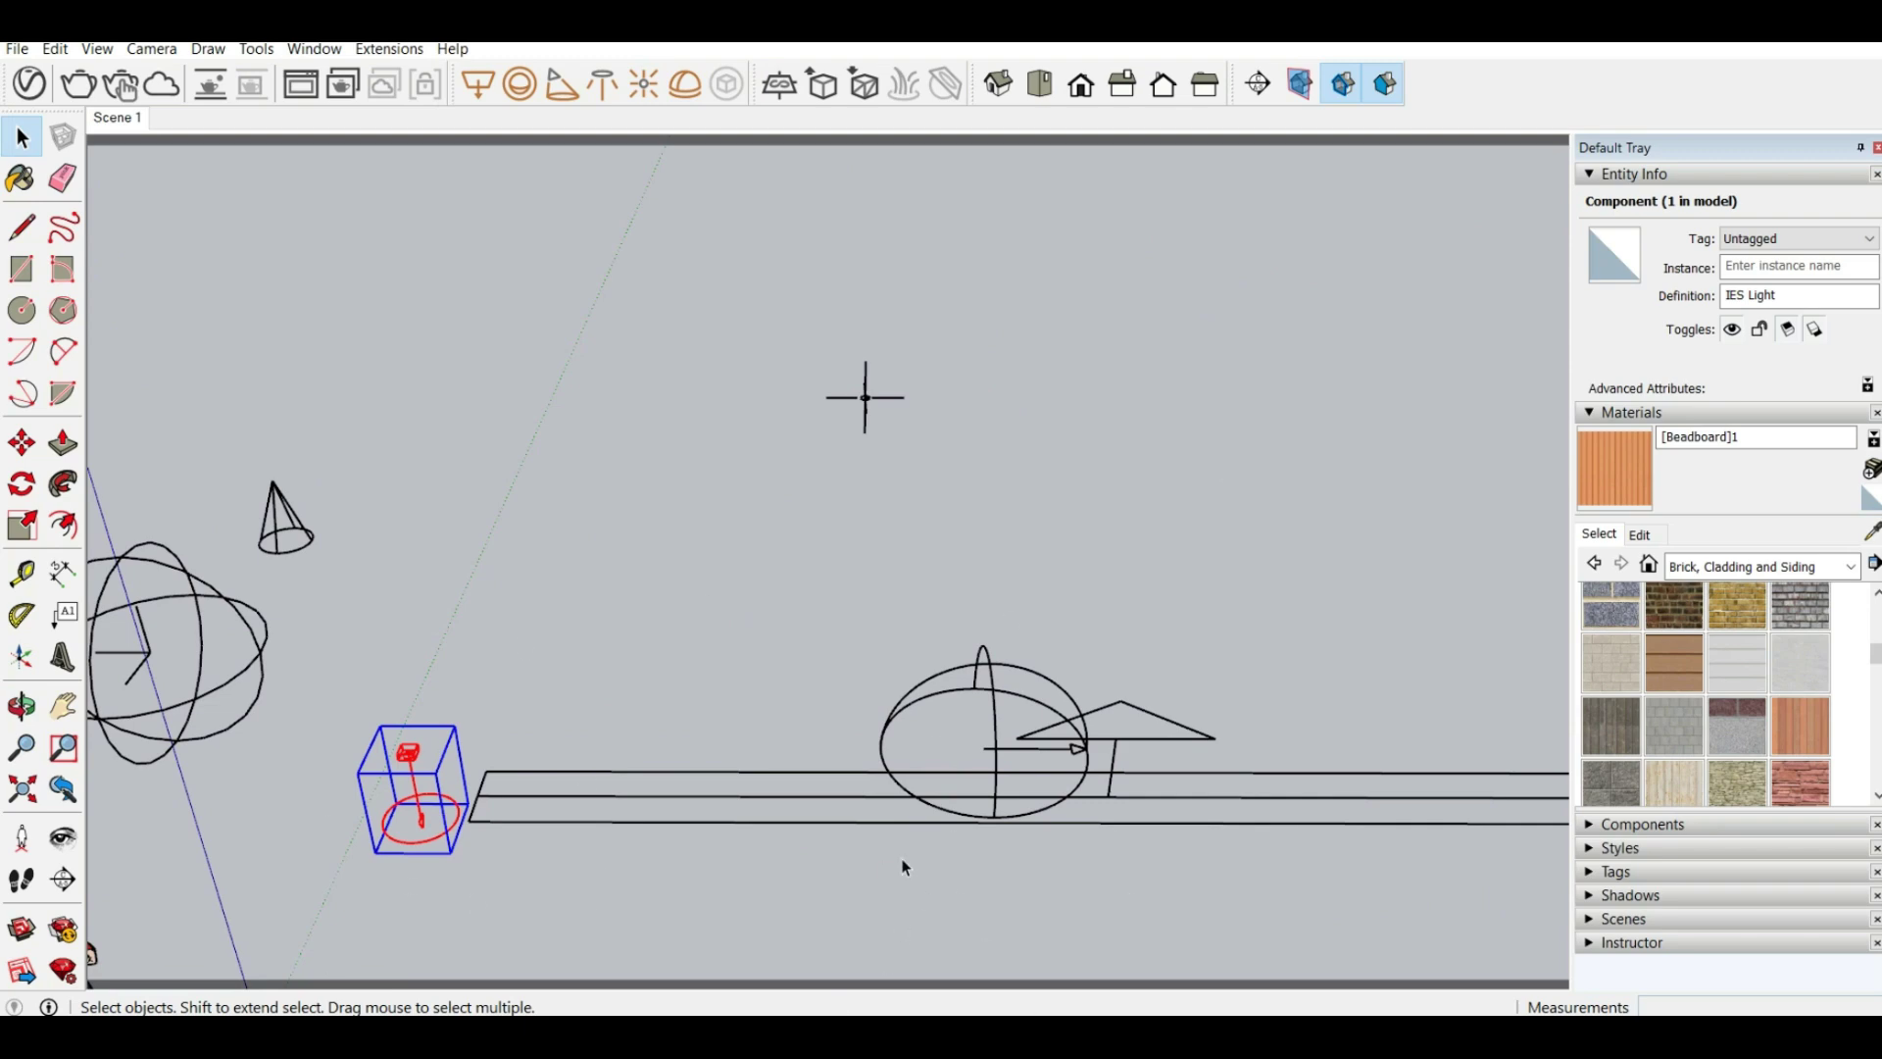
scroll(859, 529, down, 3)
middle_drag(1085, 751, 816, 723)
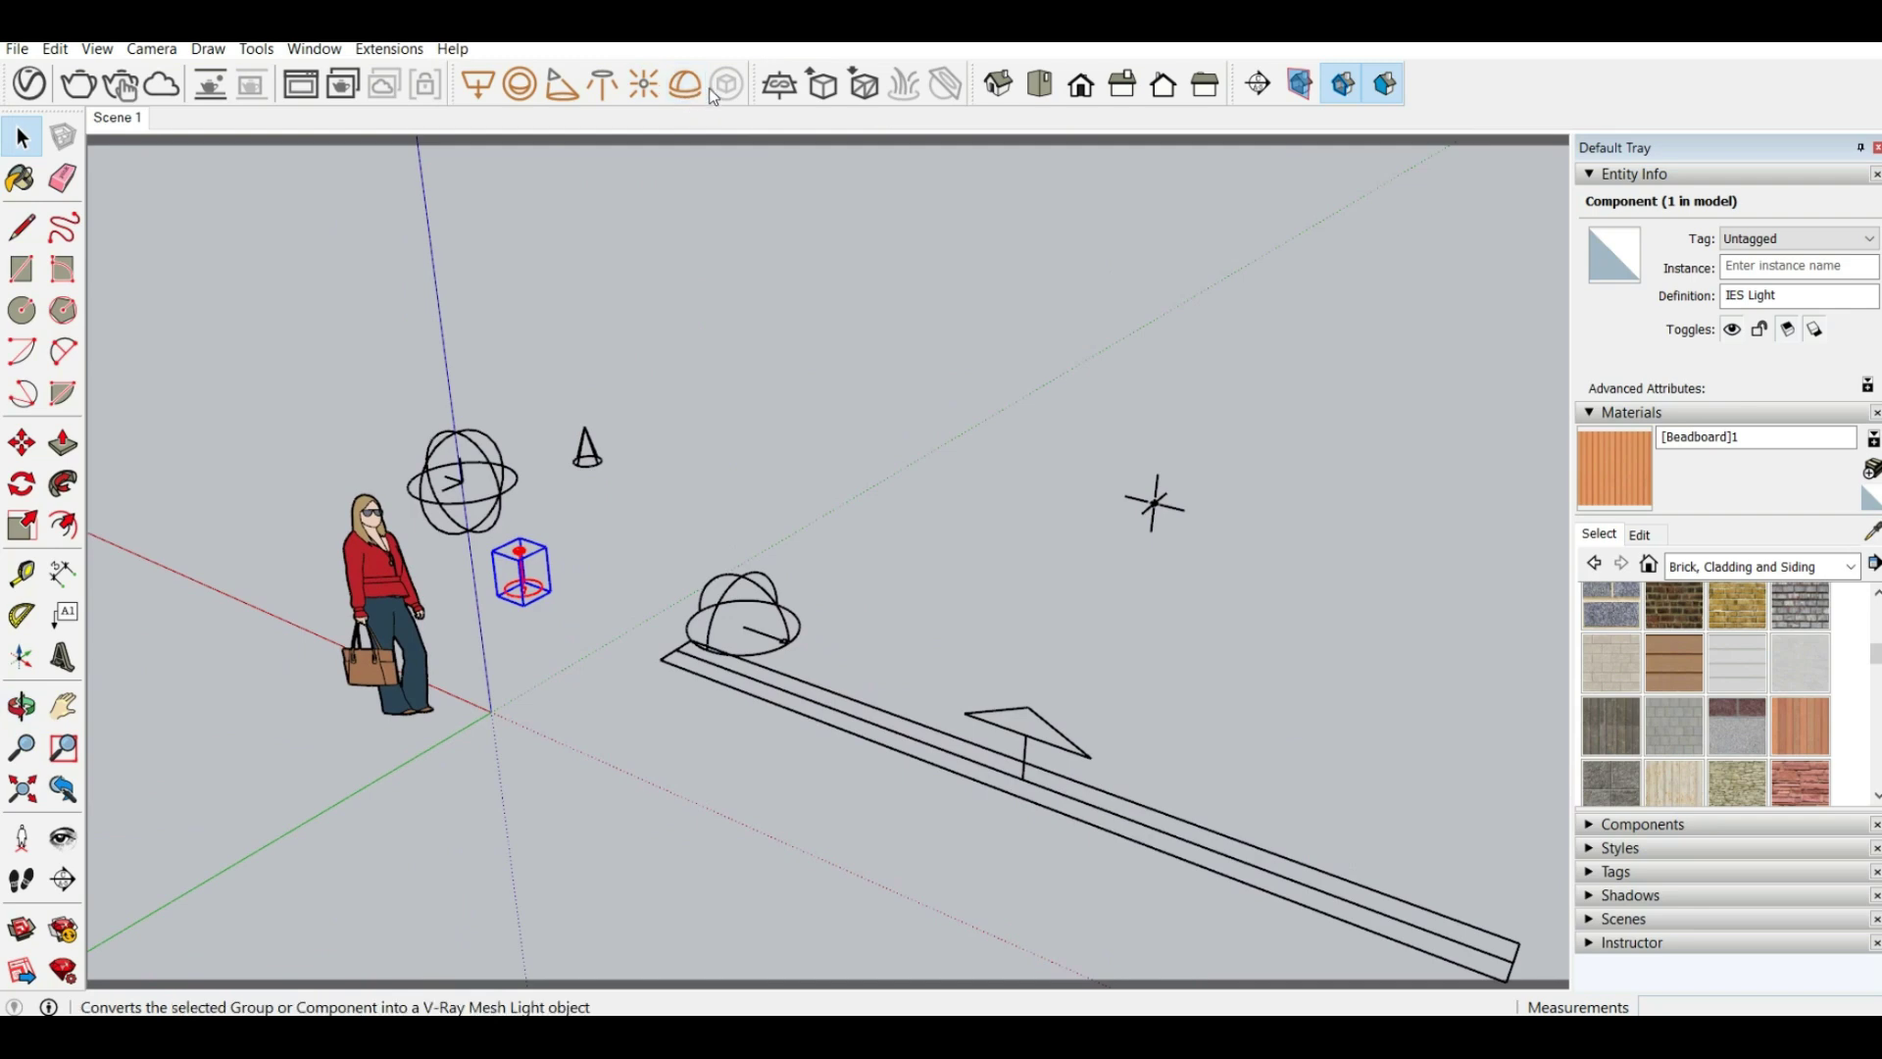
middle_drag(733, 461, 831, 451)
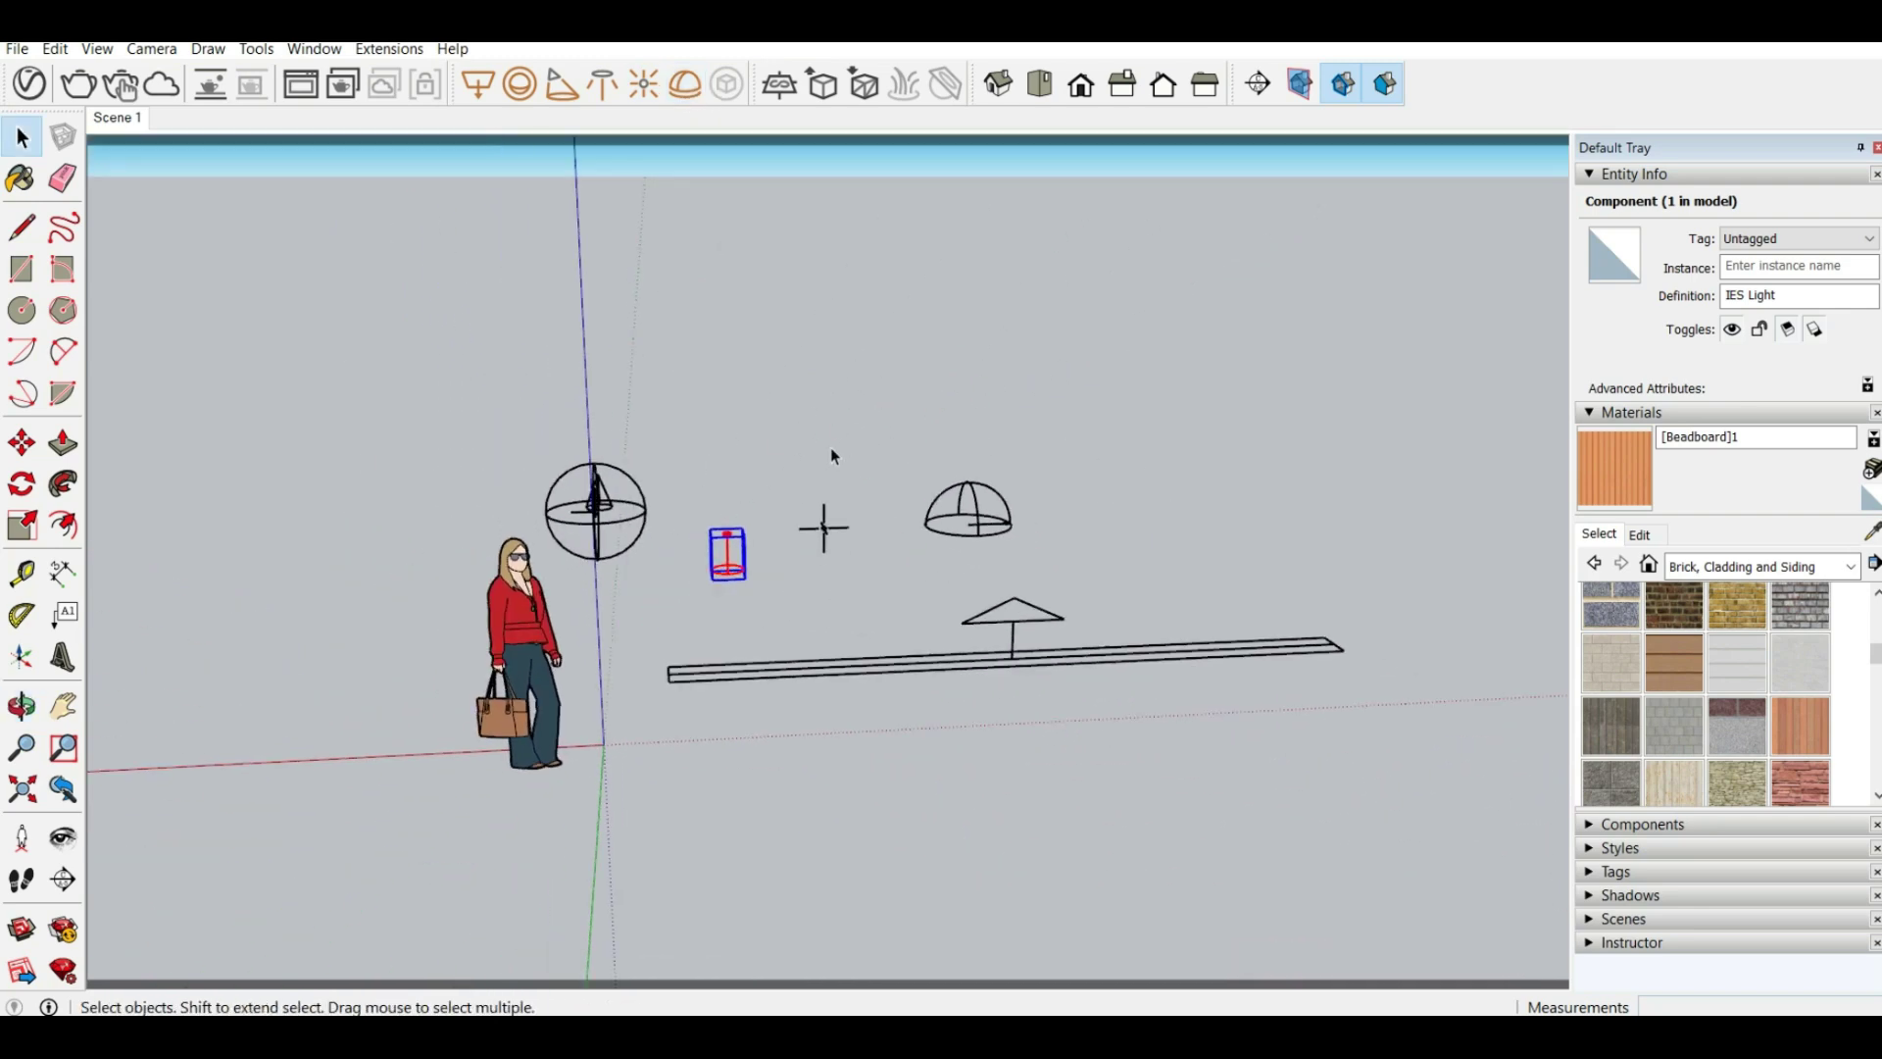
scroll(831, 451, down, 3)
click(63, 657)
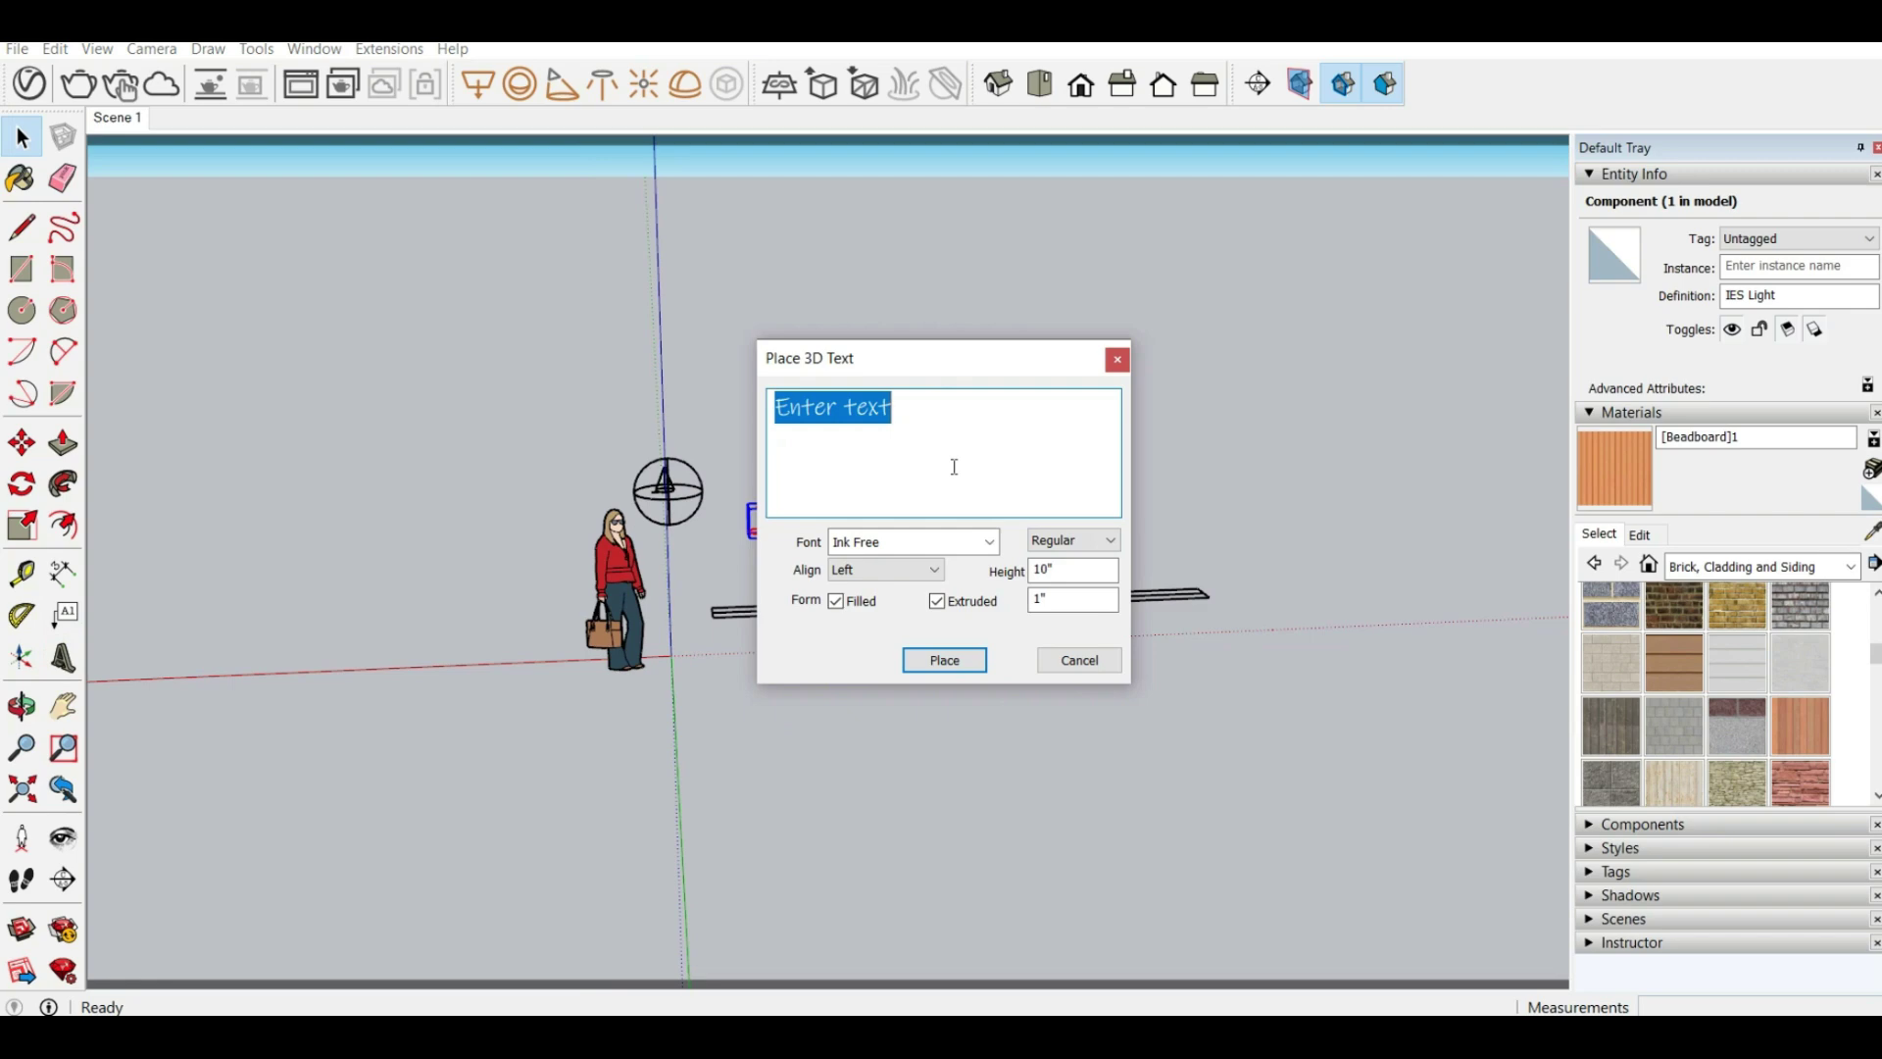
text(V-ray)
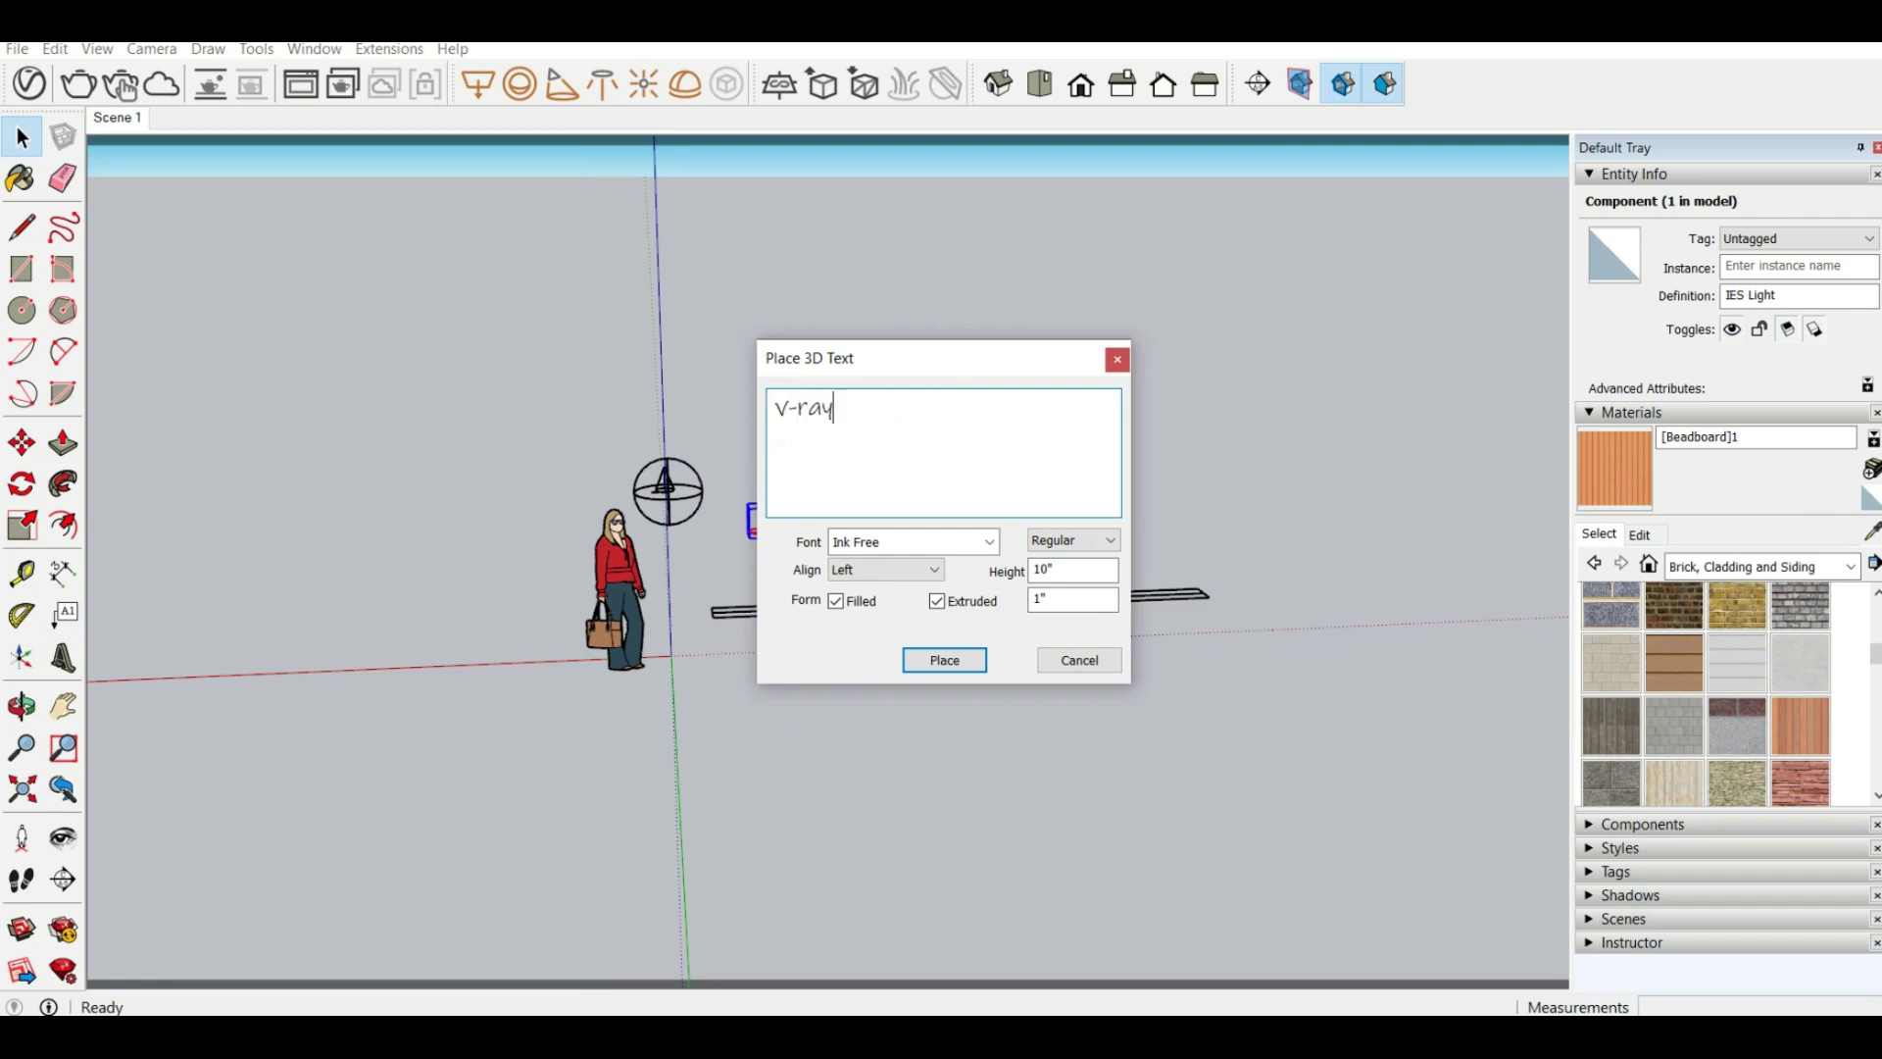
click(946, 660)
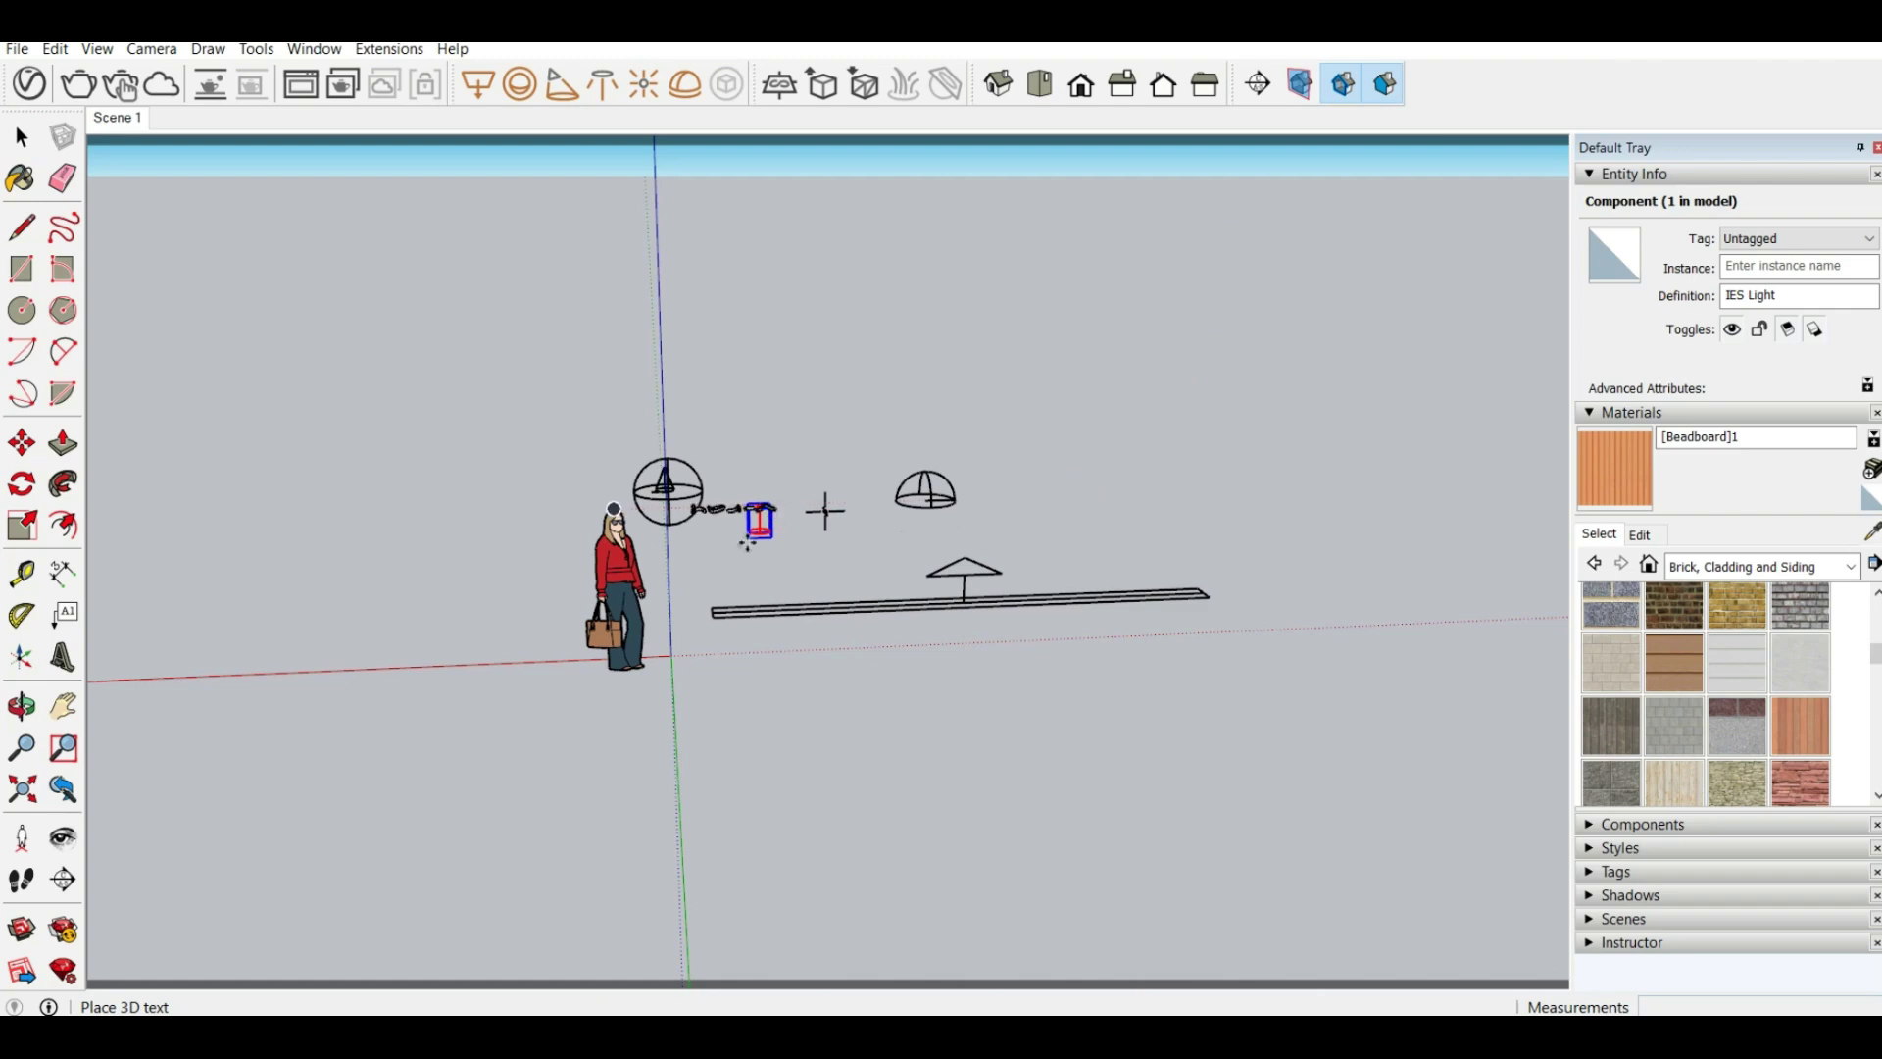
click(632, 571)
Move the 3D text about 3' 4" away from the woman, to just below the IES light
scroll(628, 572, up, 3)
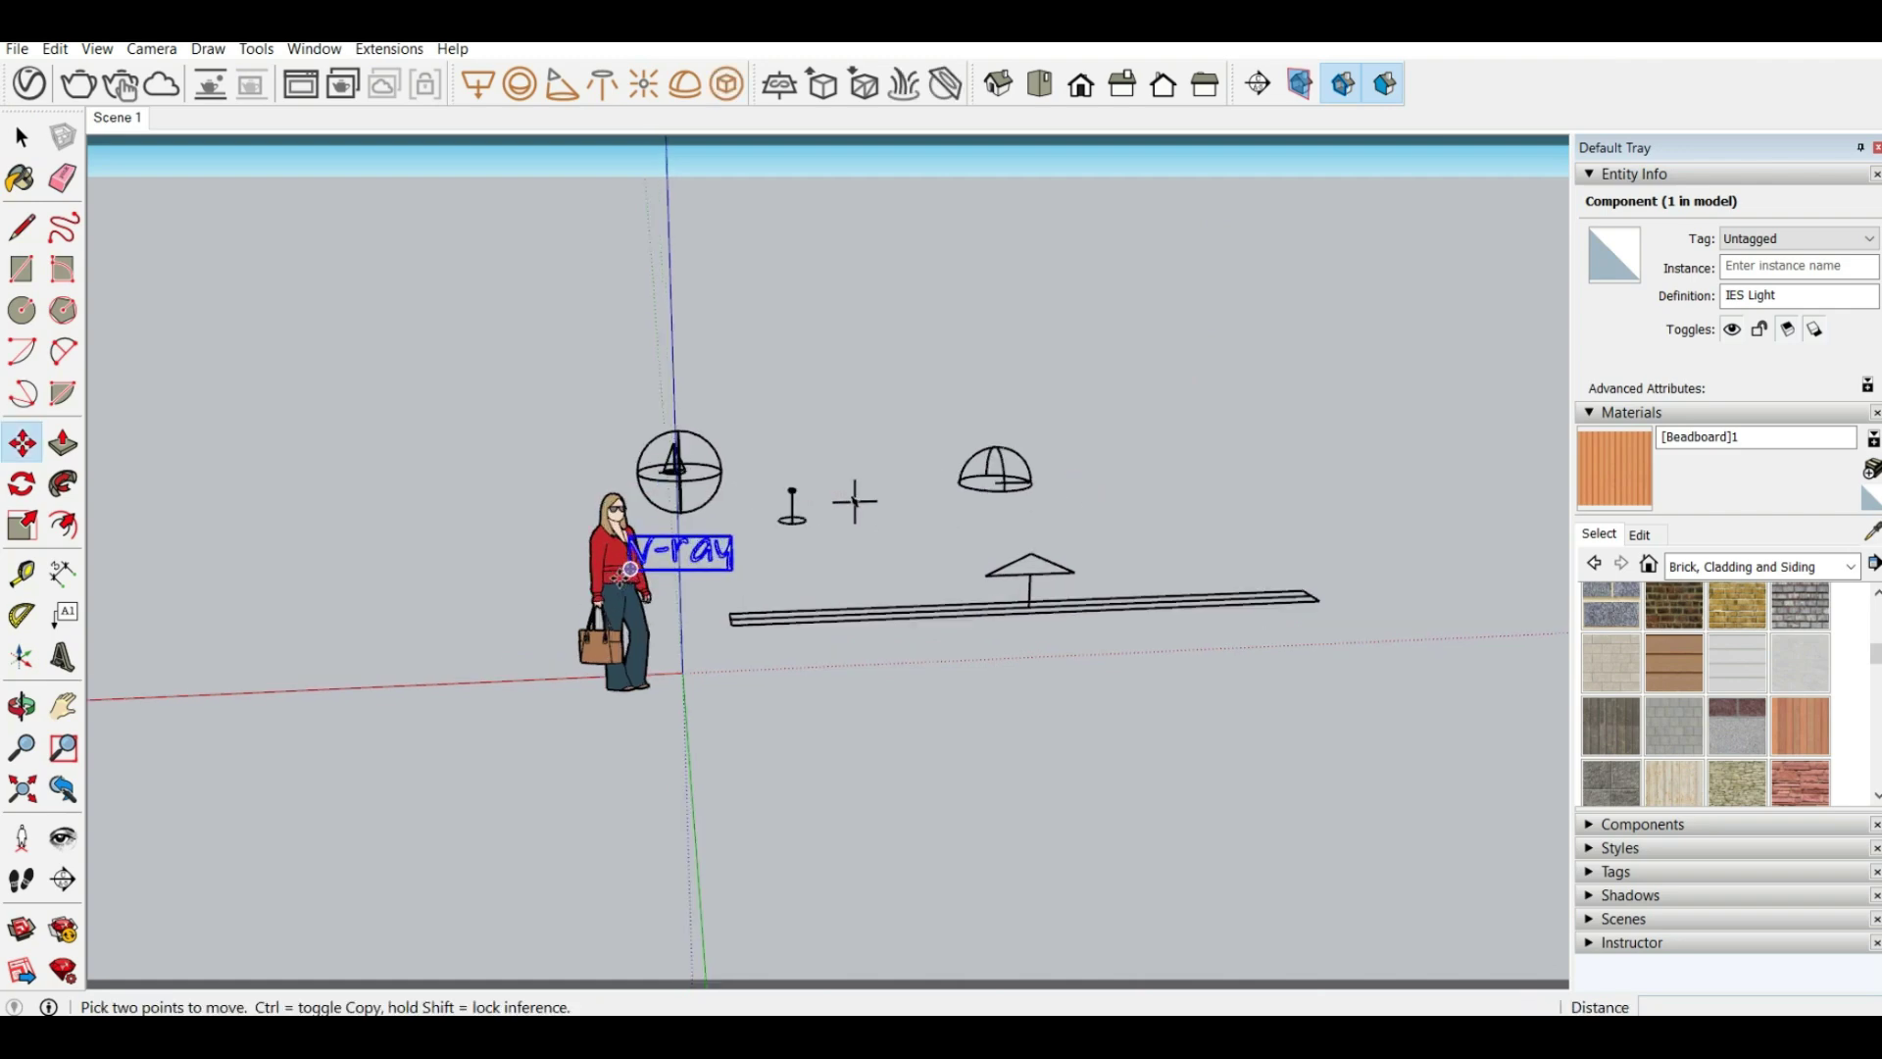
click(641, 559)
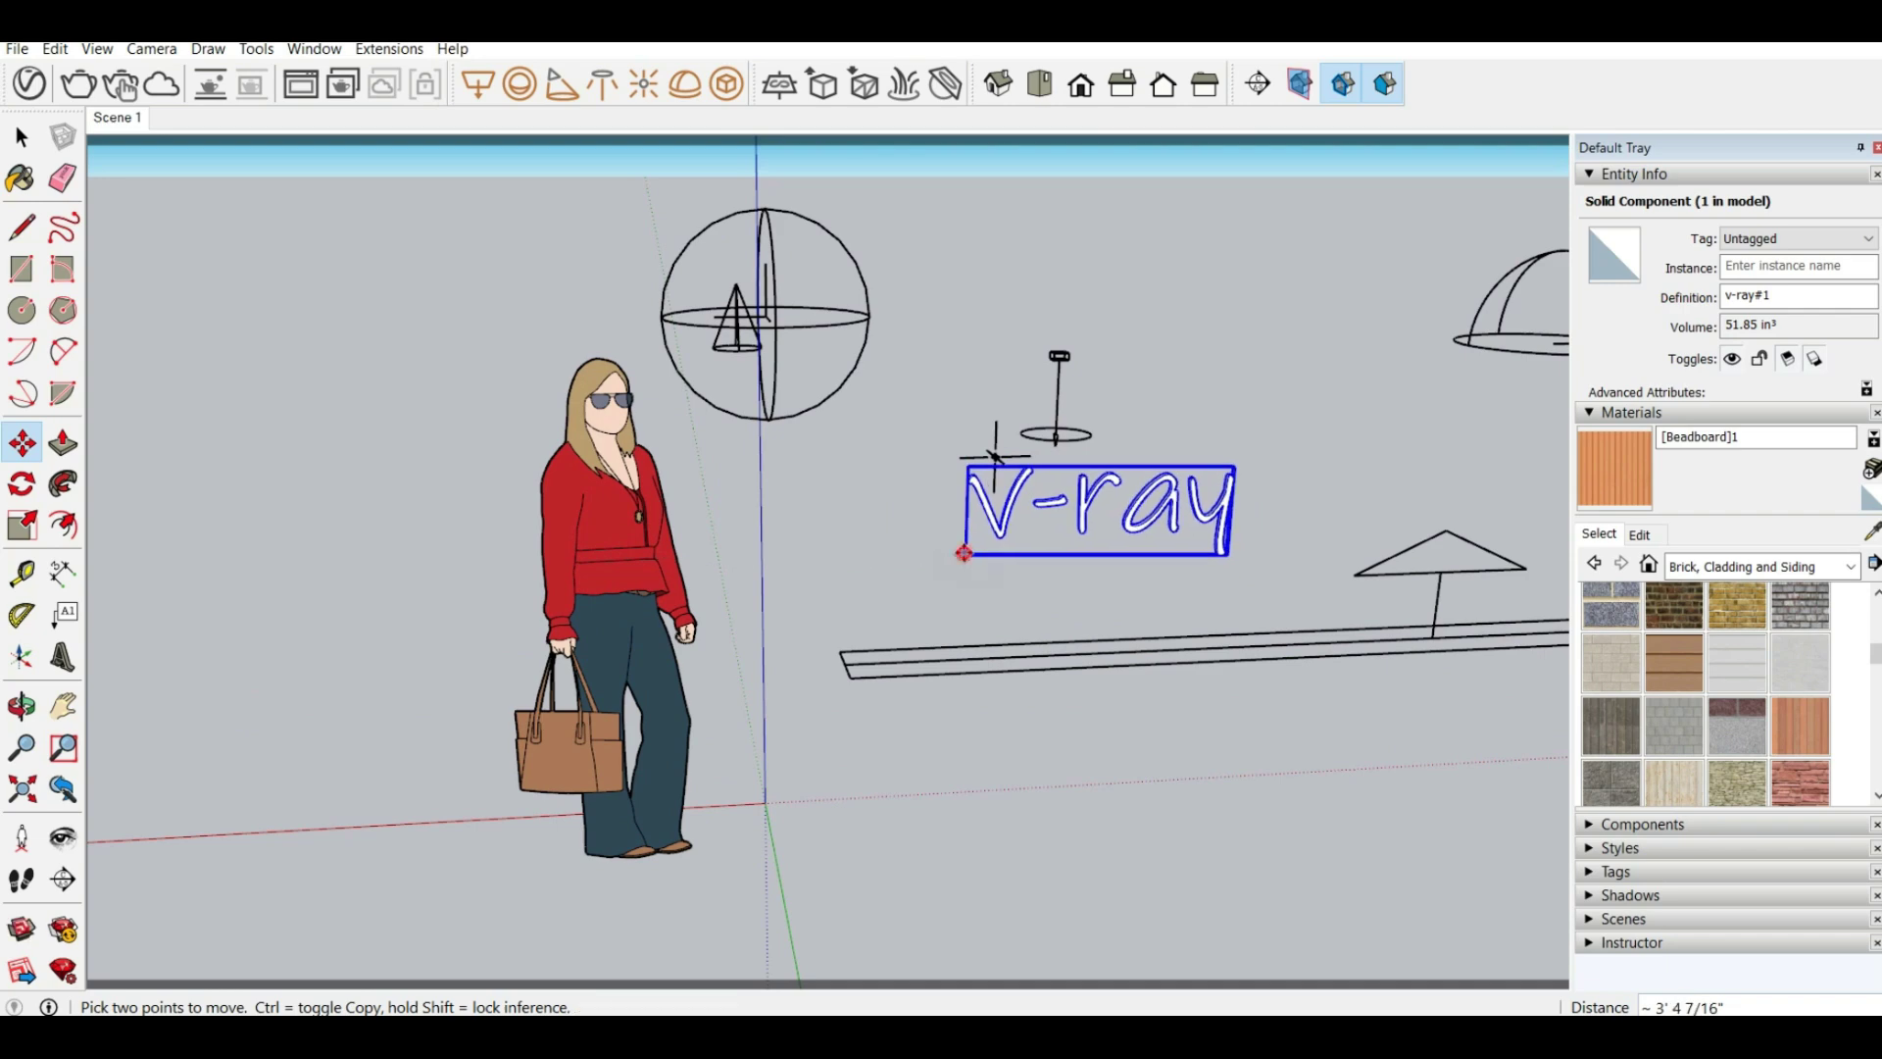
middle_drag(962, 546, 931, 461)
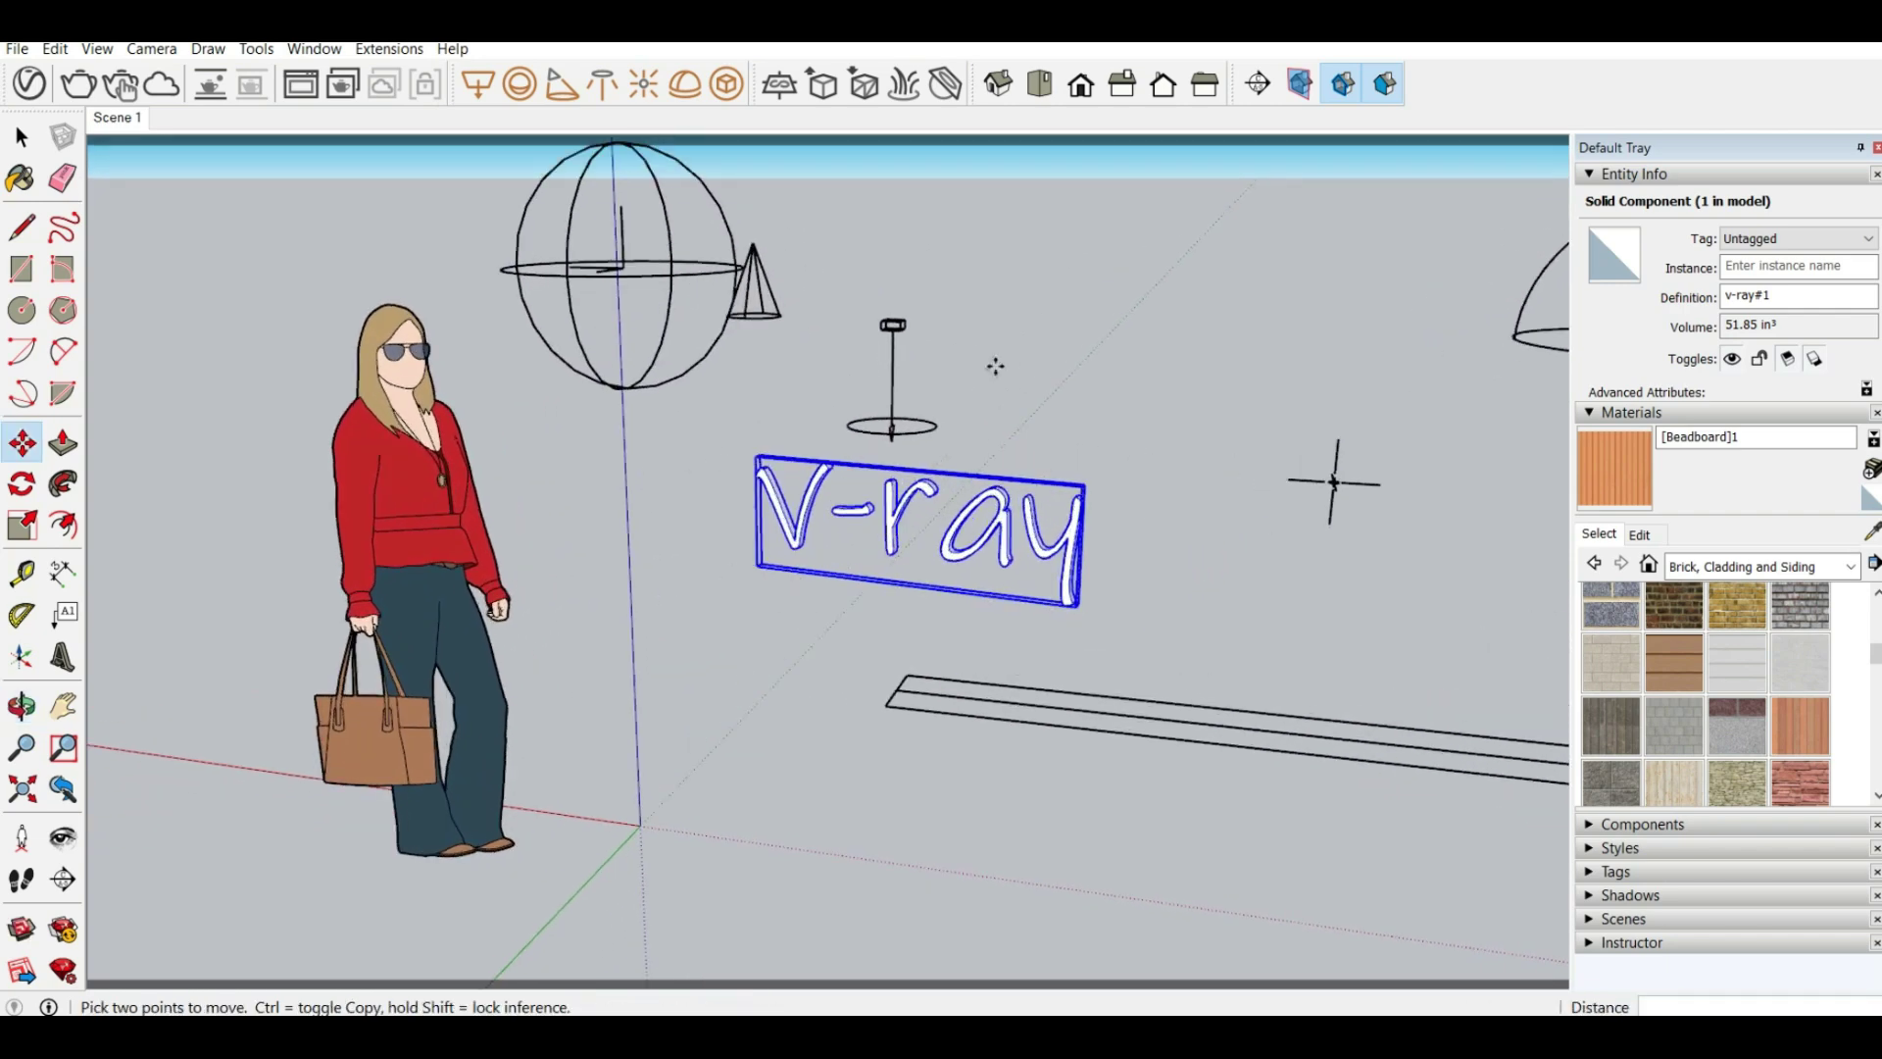
Paint the v-ray 3D text with the [Beadboard]1 material
click(1624, 475)
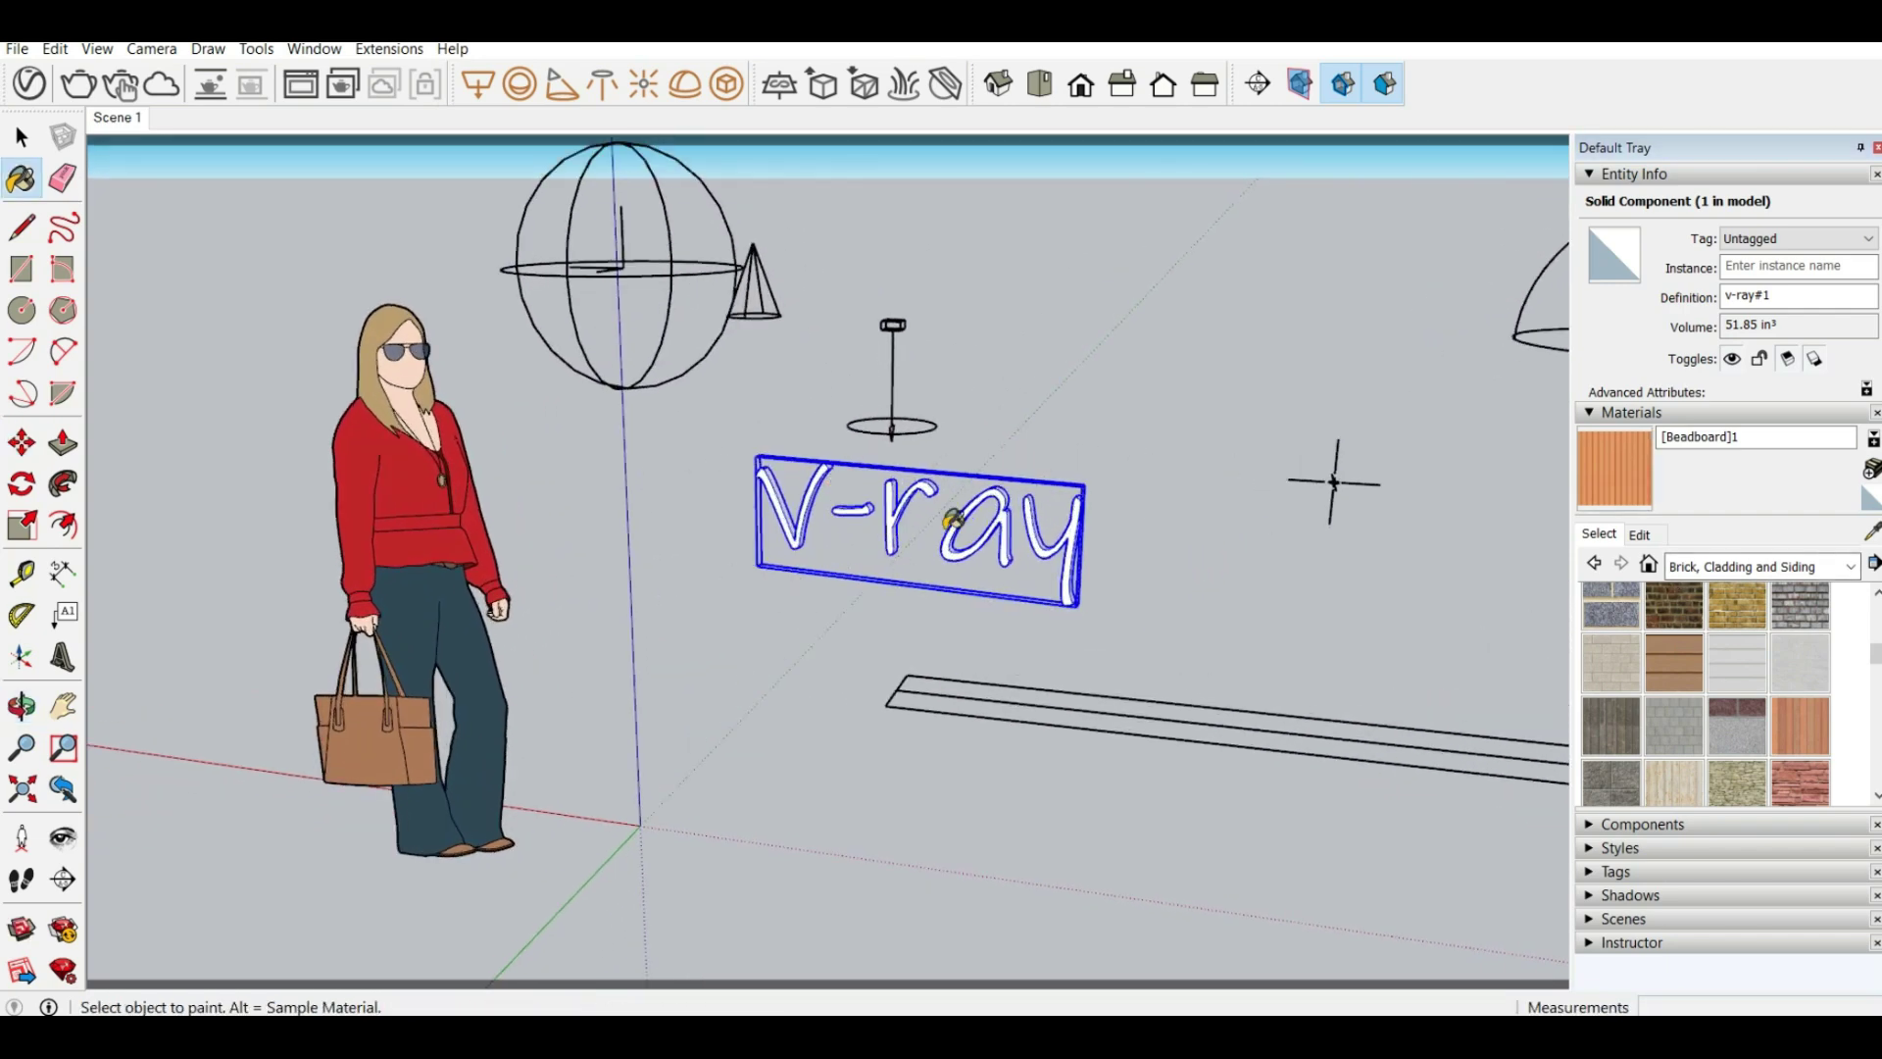
click(959, 530)
scroll(936, 535, up, 5)
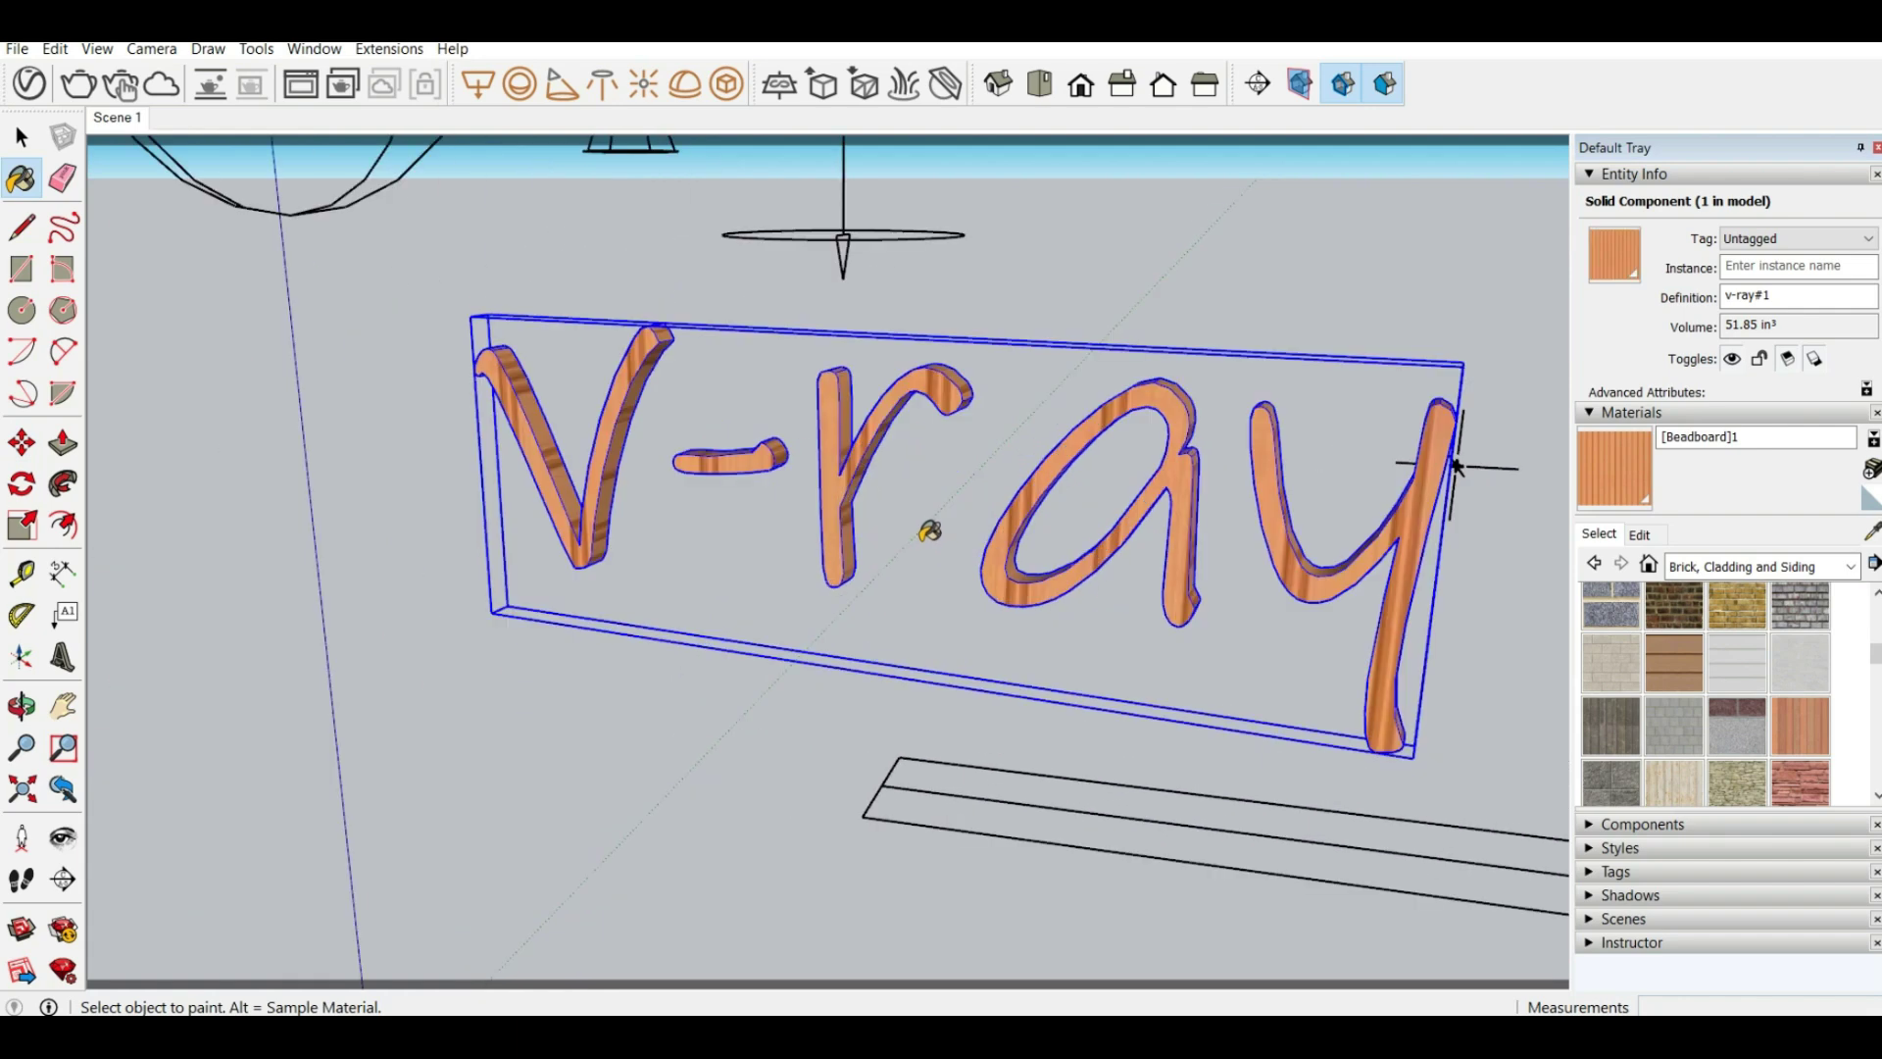
Convert the v-ray 3D text component into a V-Ray mesh light
scroll(922, 514, down, 5)
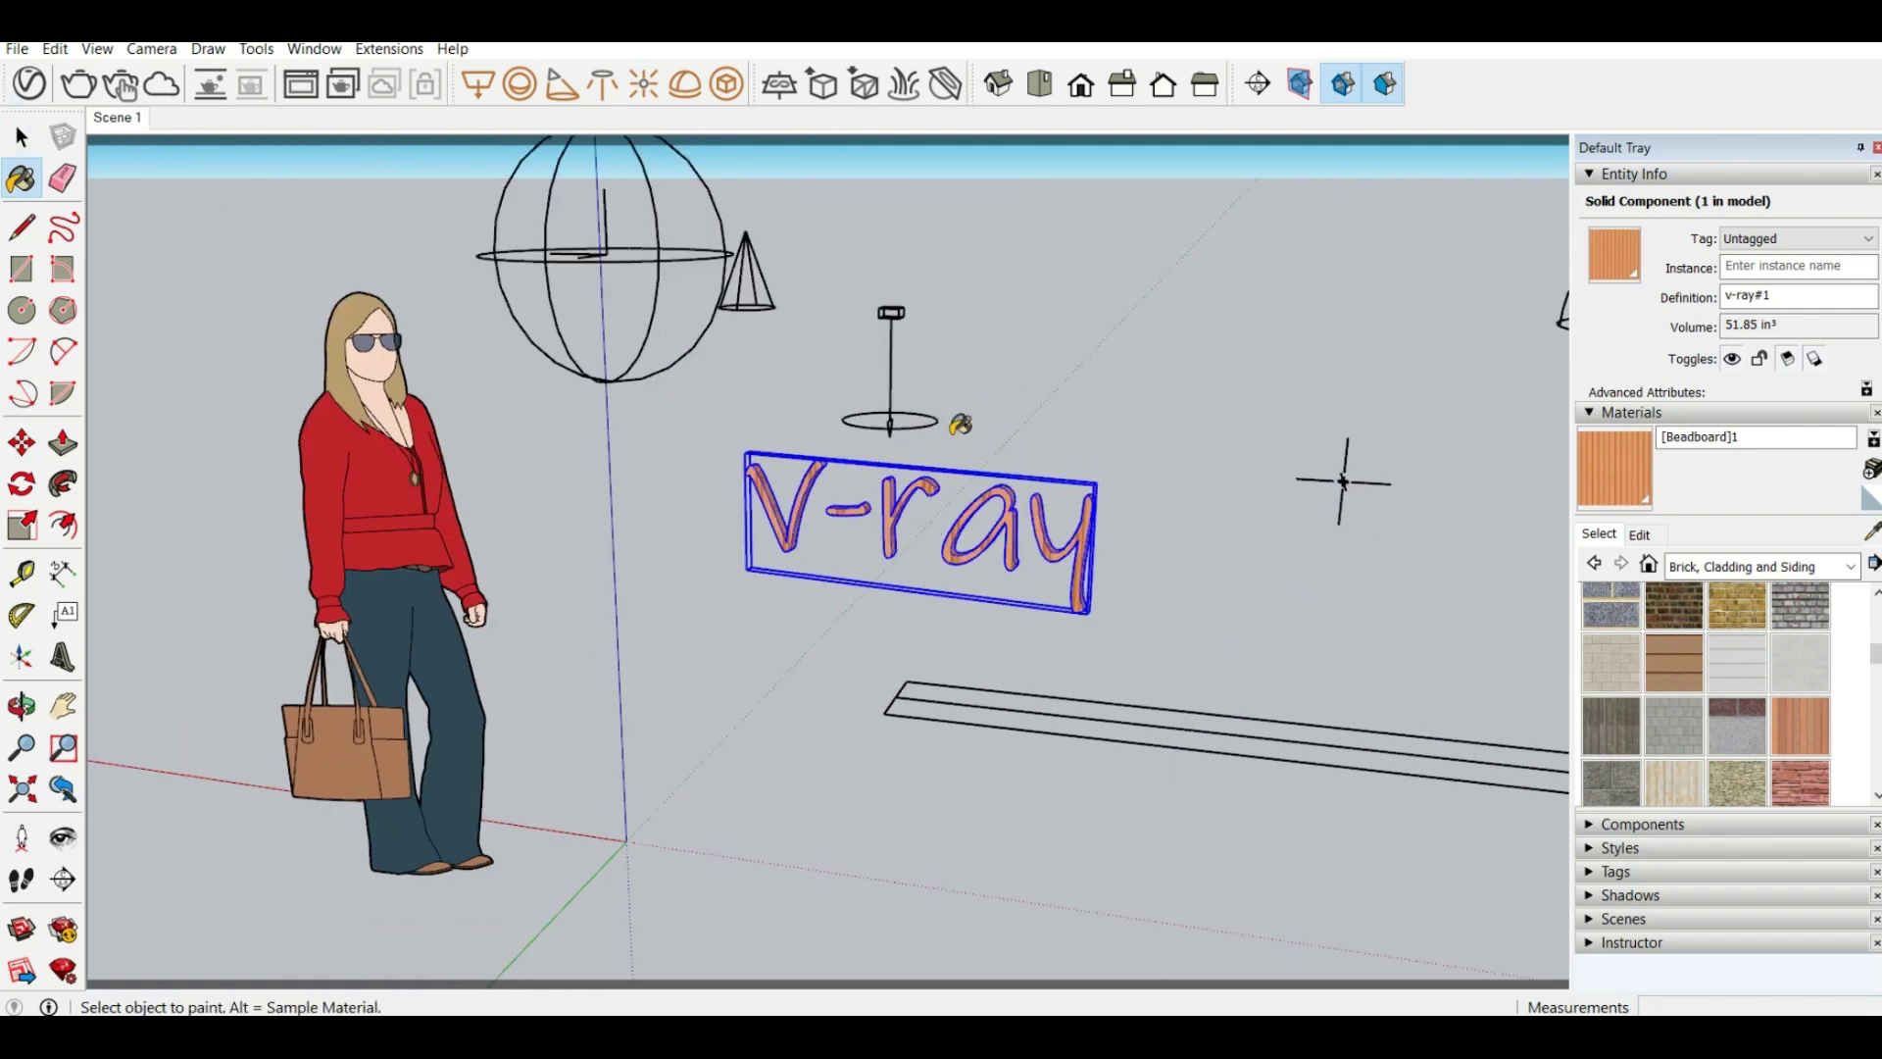
click(21, 137)
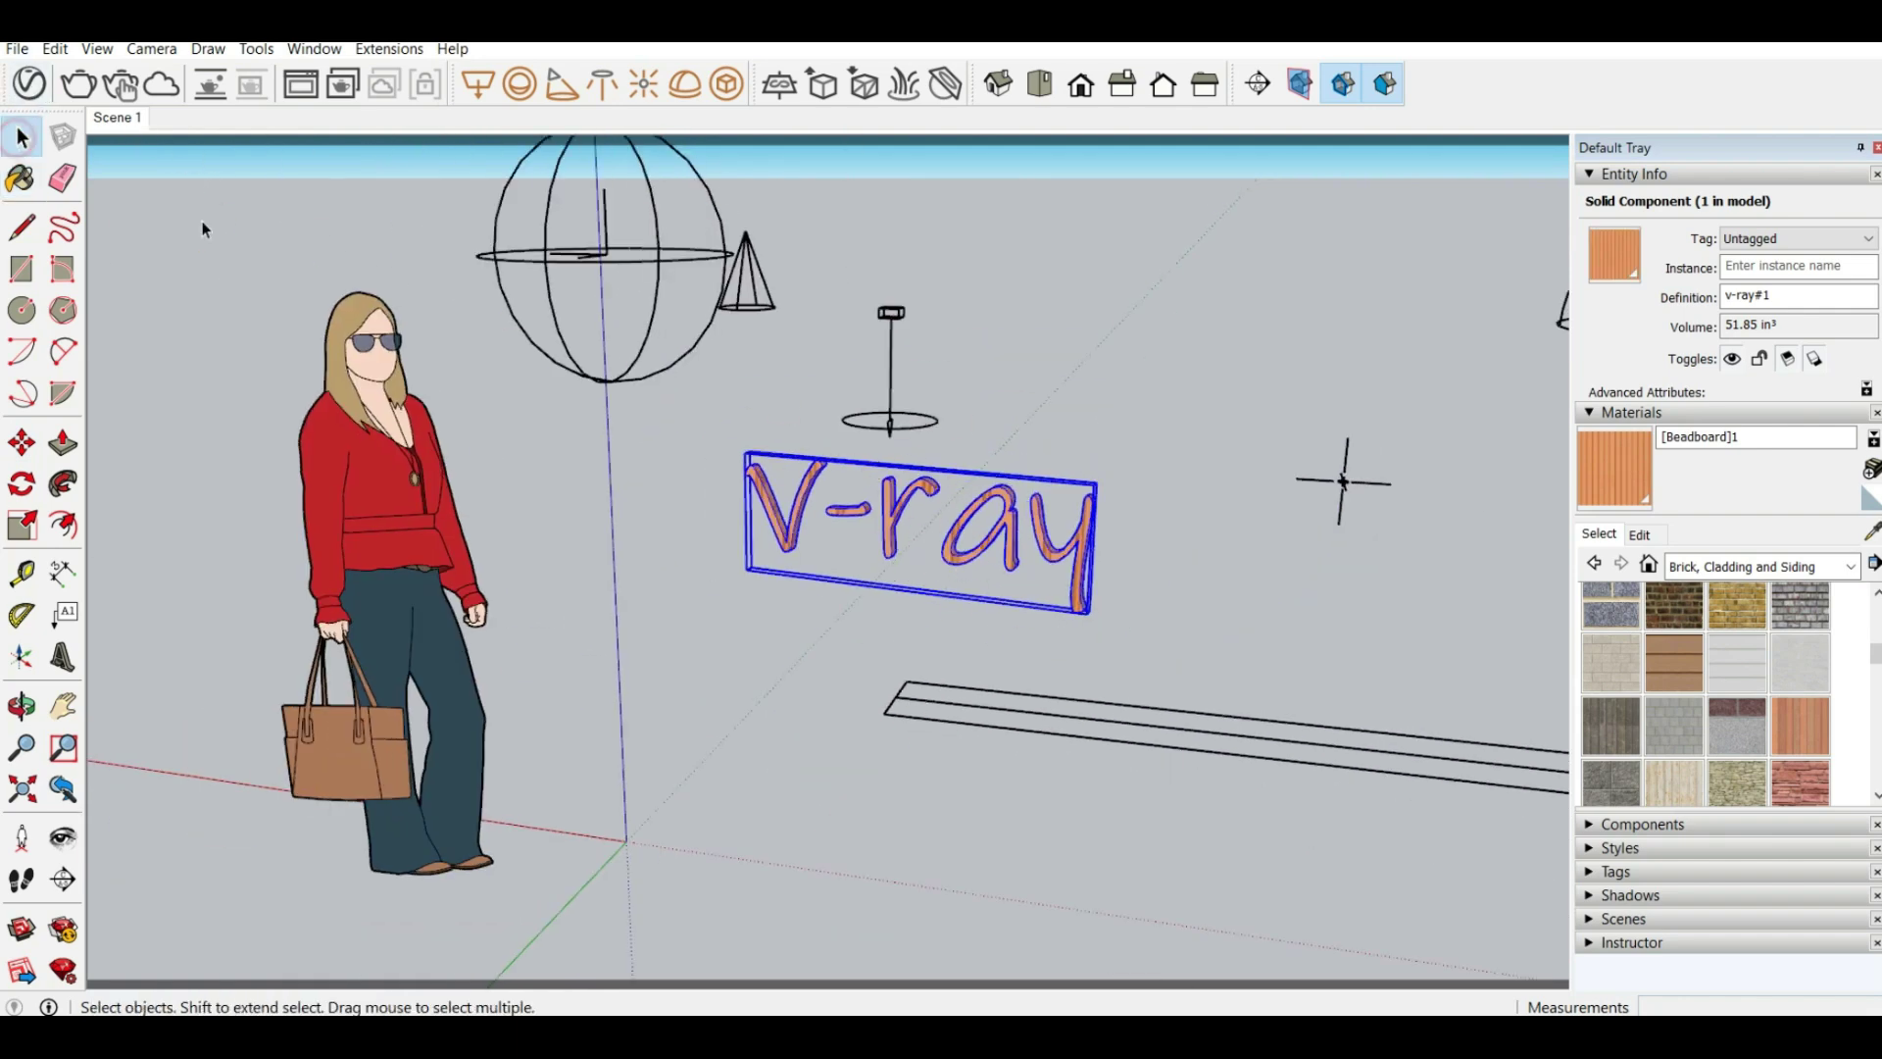
click(1051, 784)
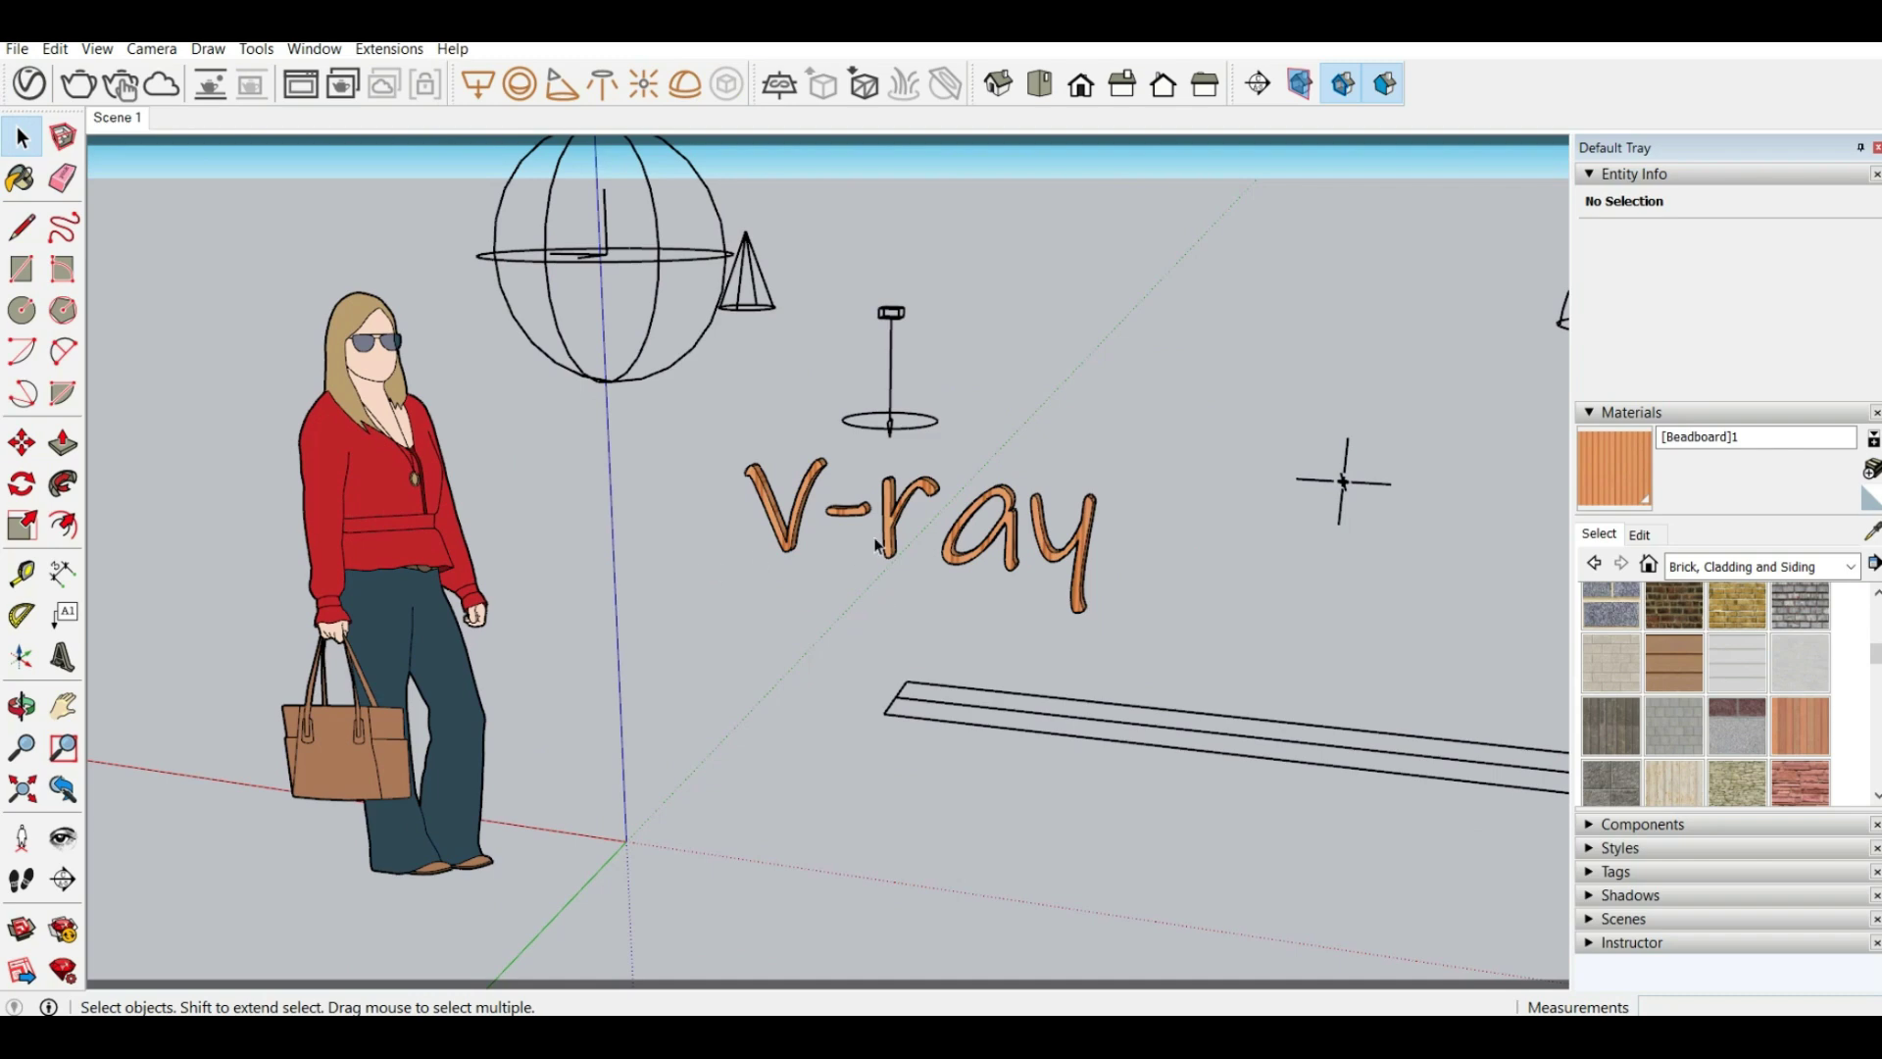
scroll(875, 546, up, 2)
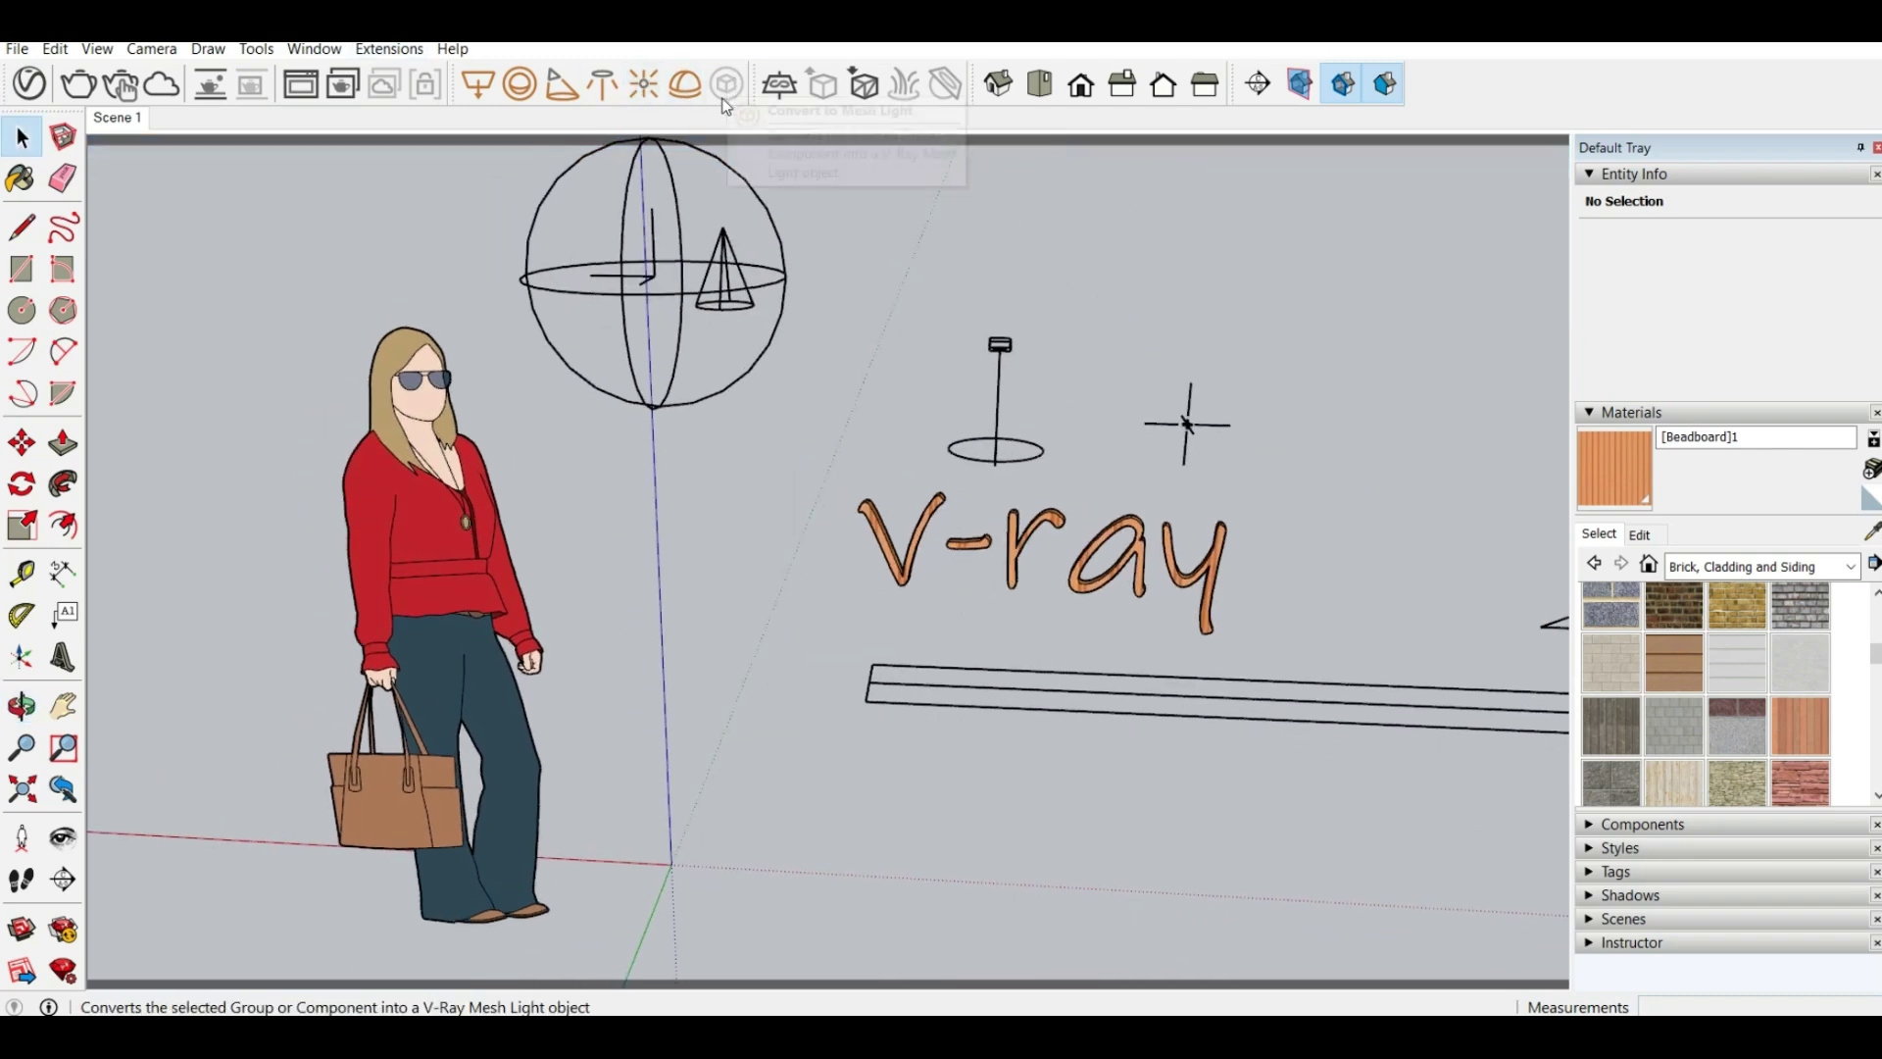
click(1023, 549)
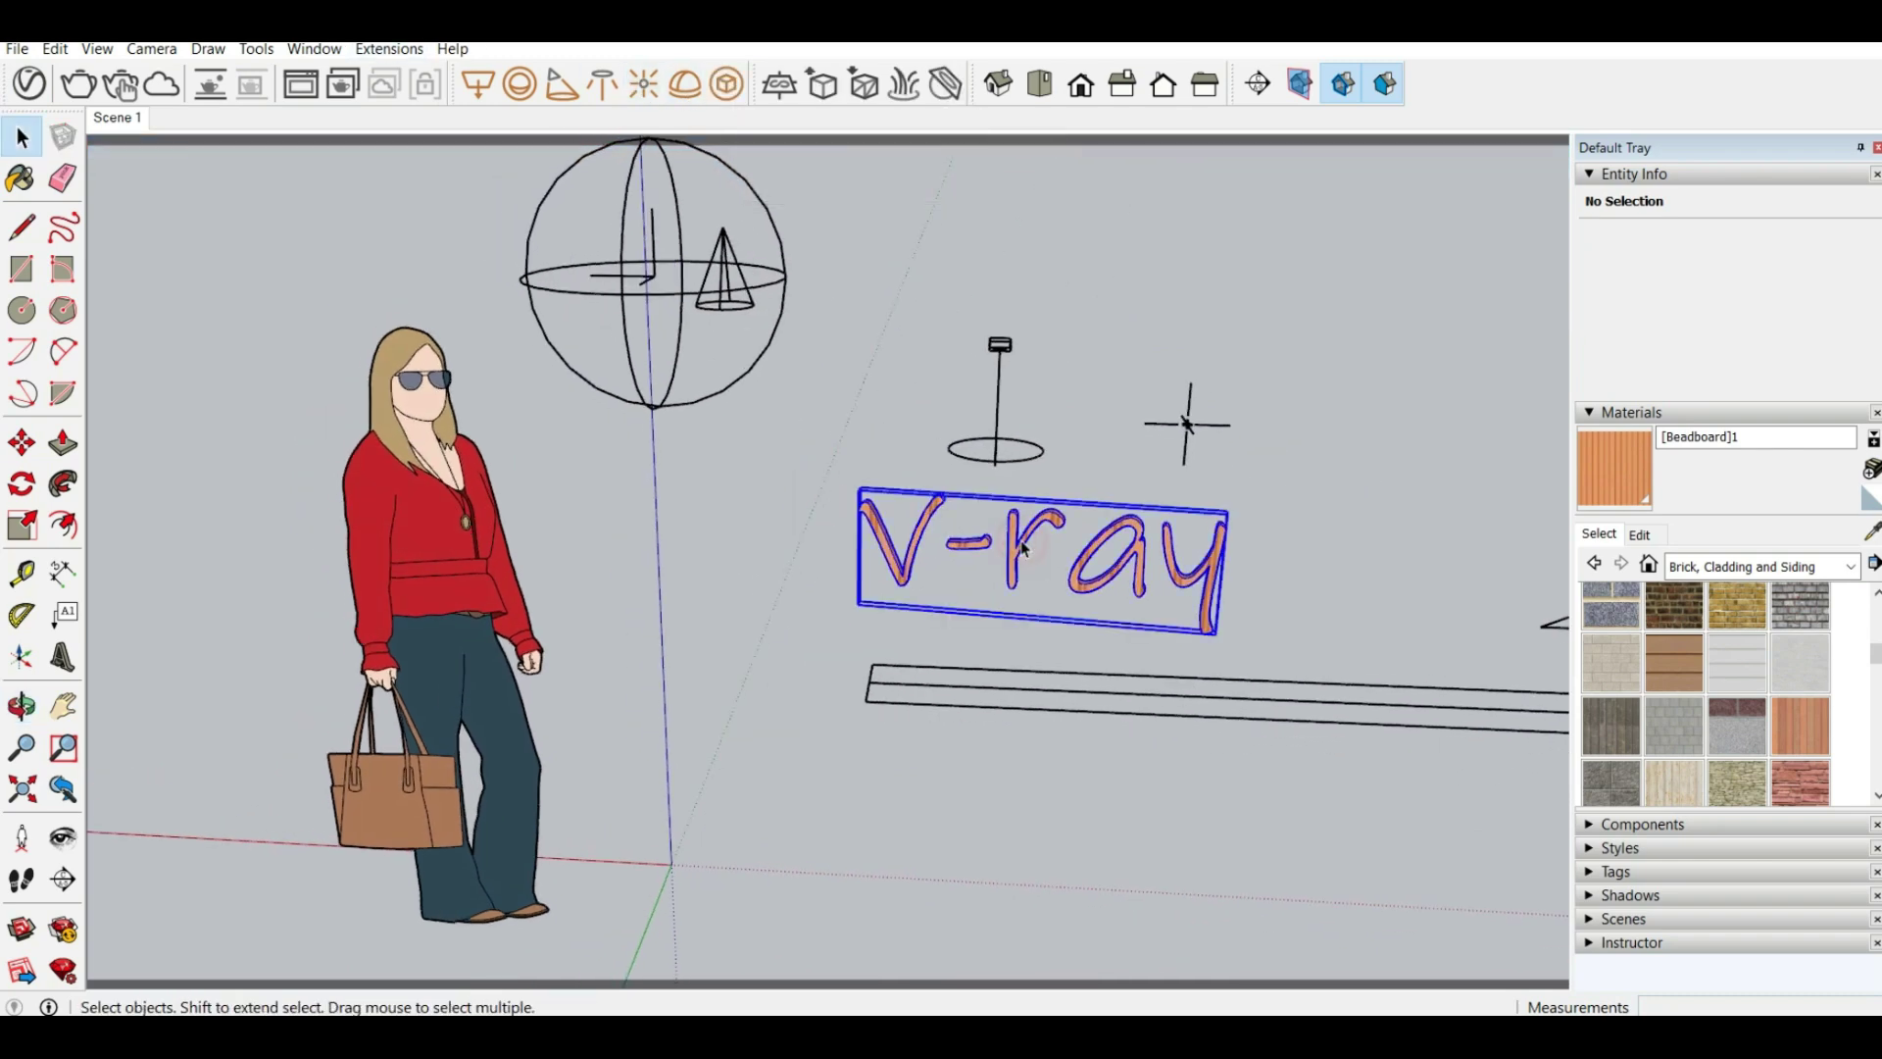
click(727, 84)
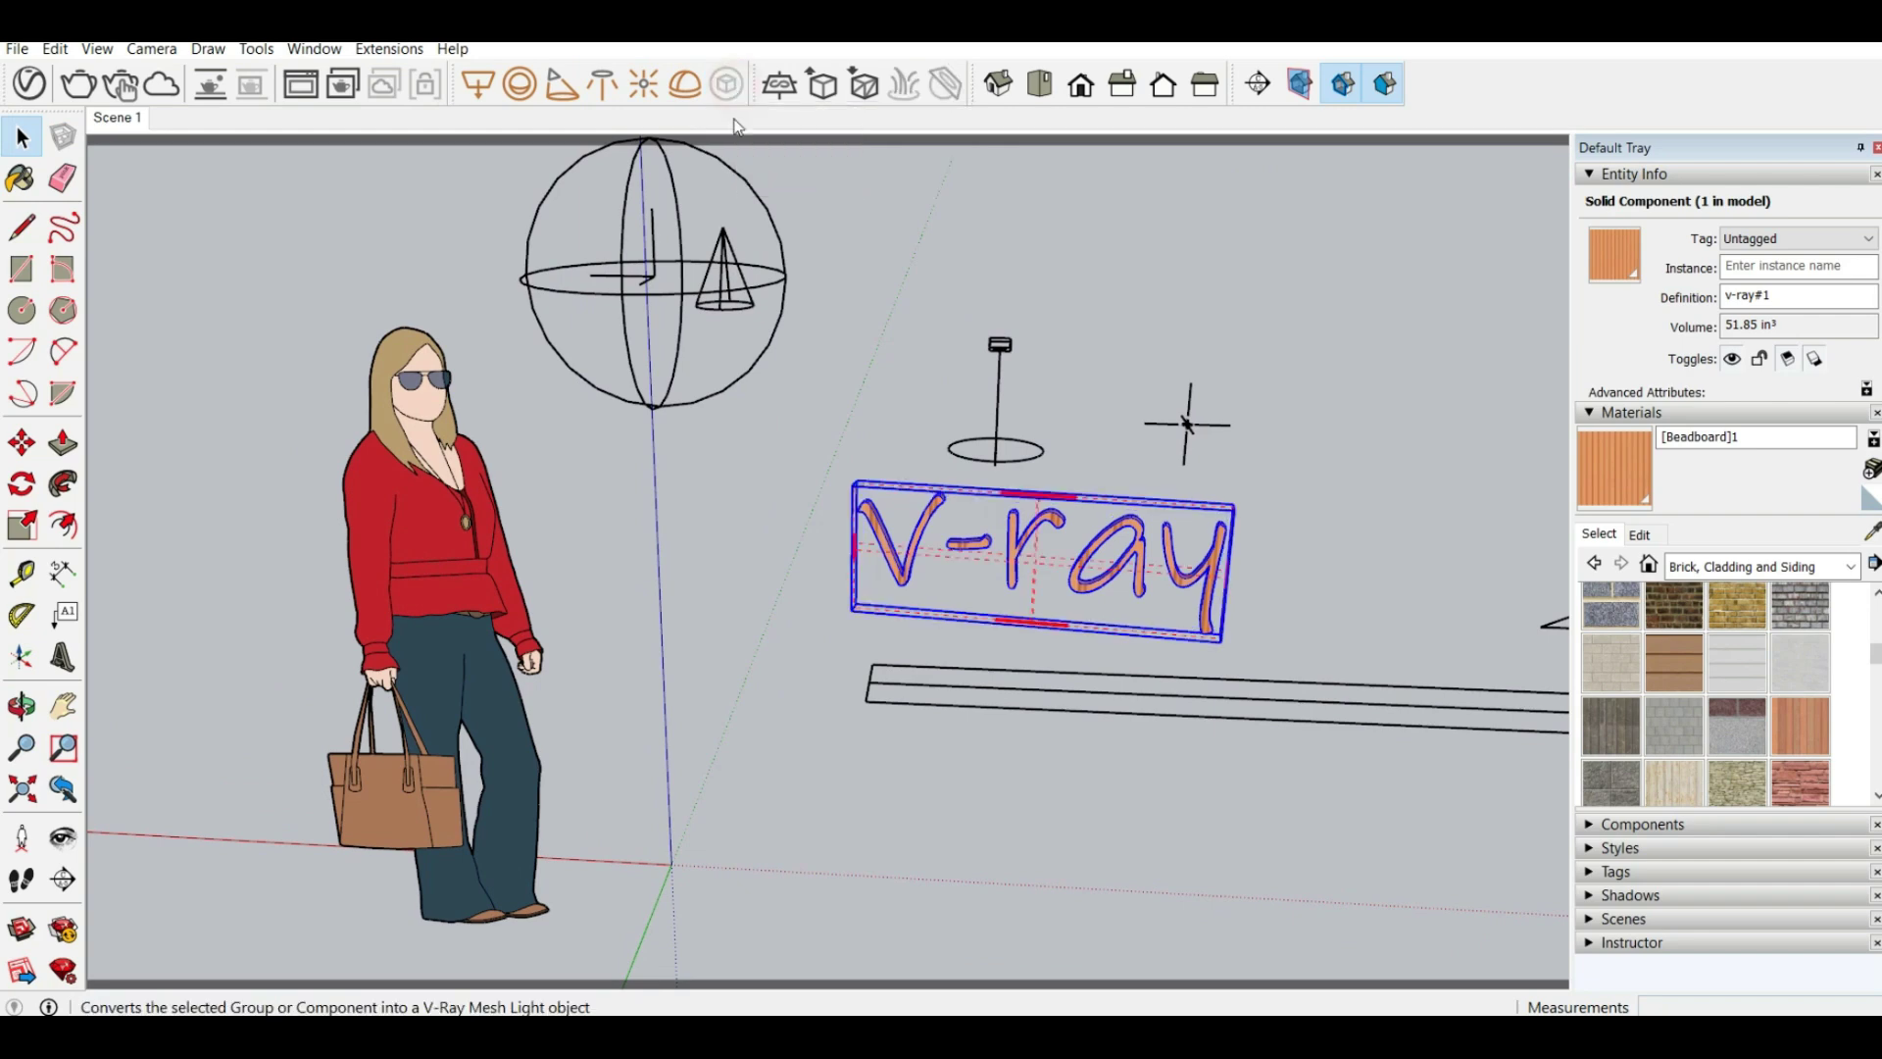
Draw a rectangle of about 43 ft² on the ground in front of the rectangle light strip, near the origin
middle_drag(1167, 521, 1156, 372)
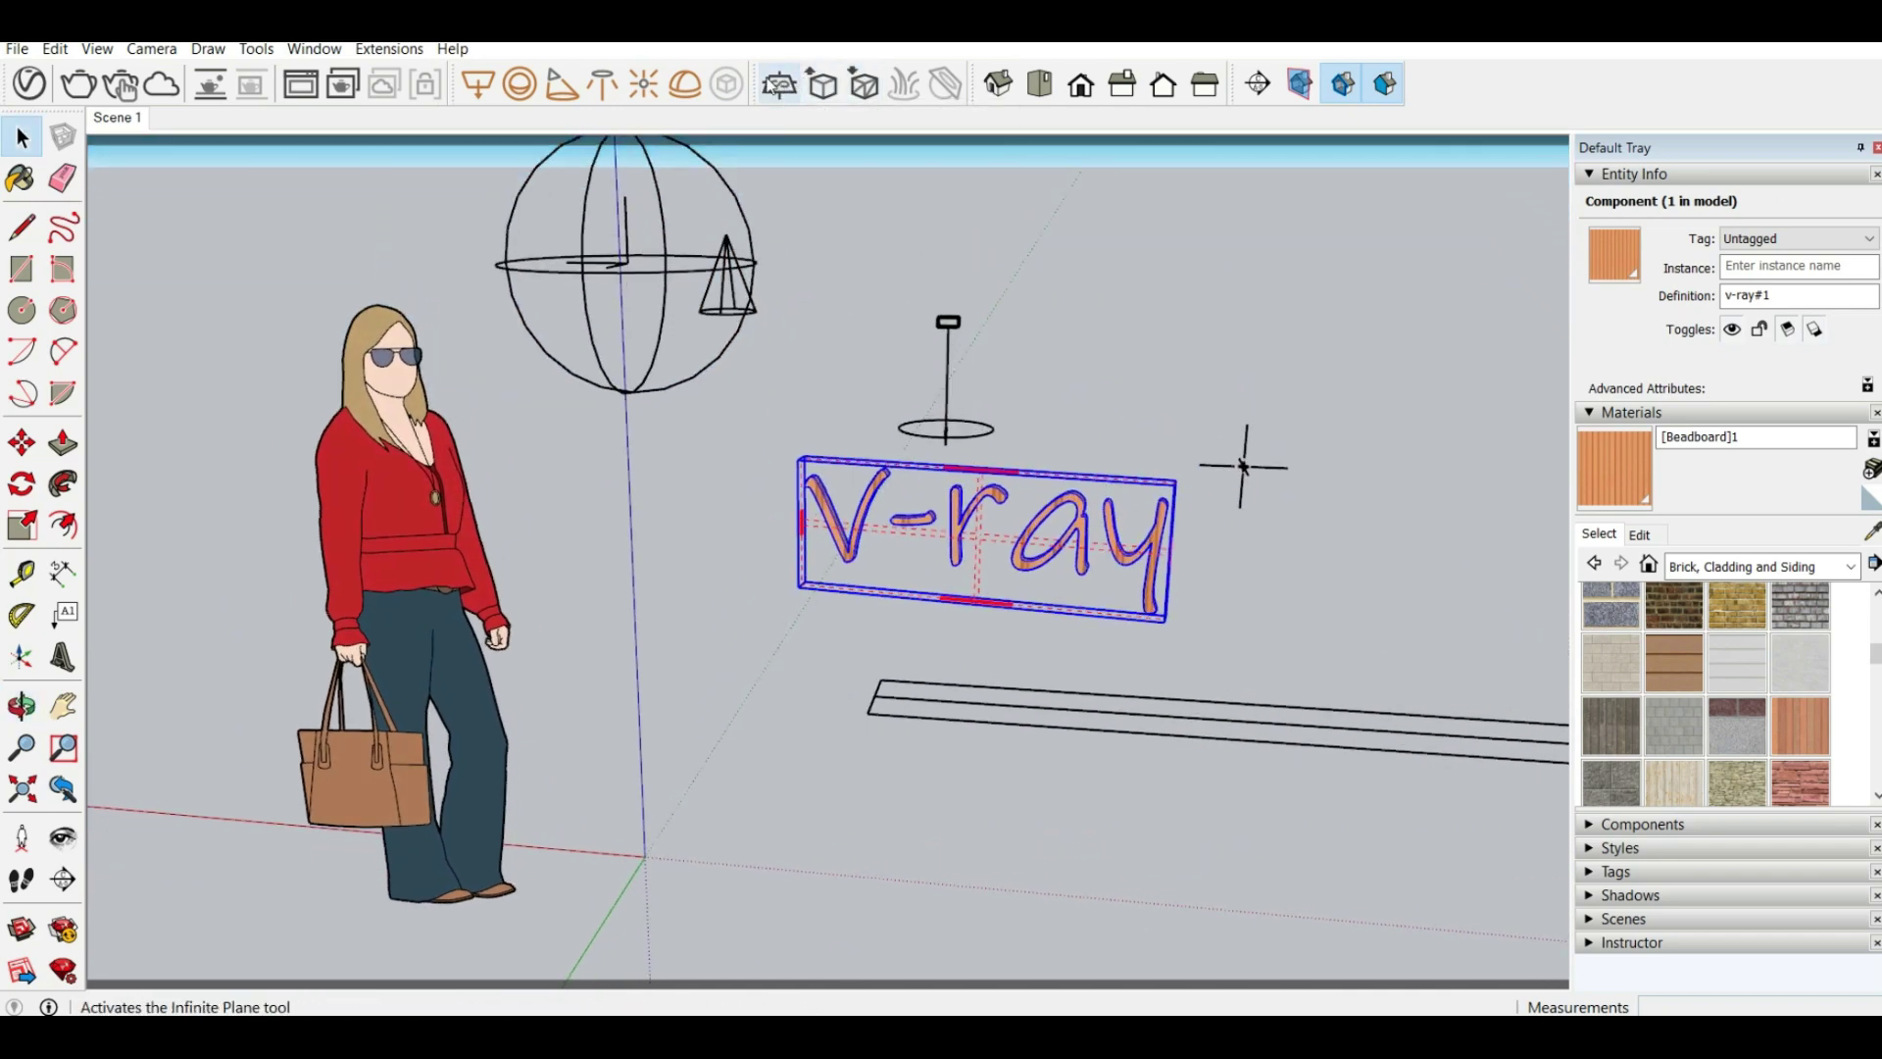
middle_drag(813, 338, 760, 404)
scroll(471, 239, down, 5)
click(22, 265)
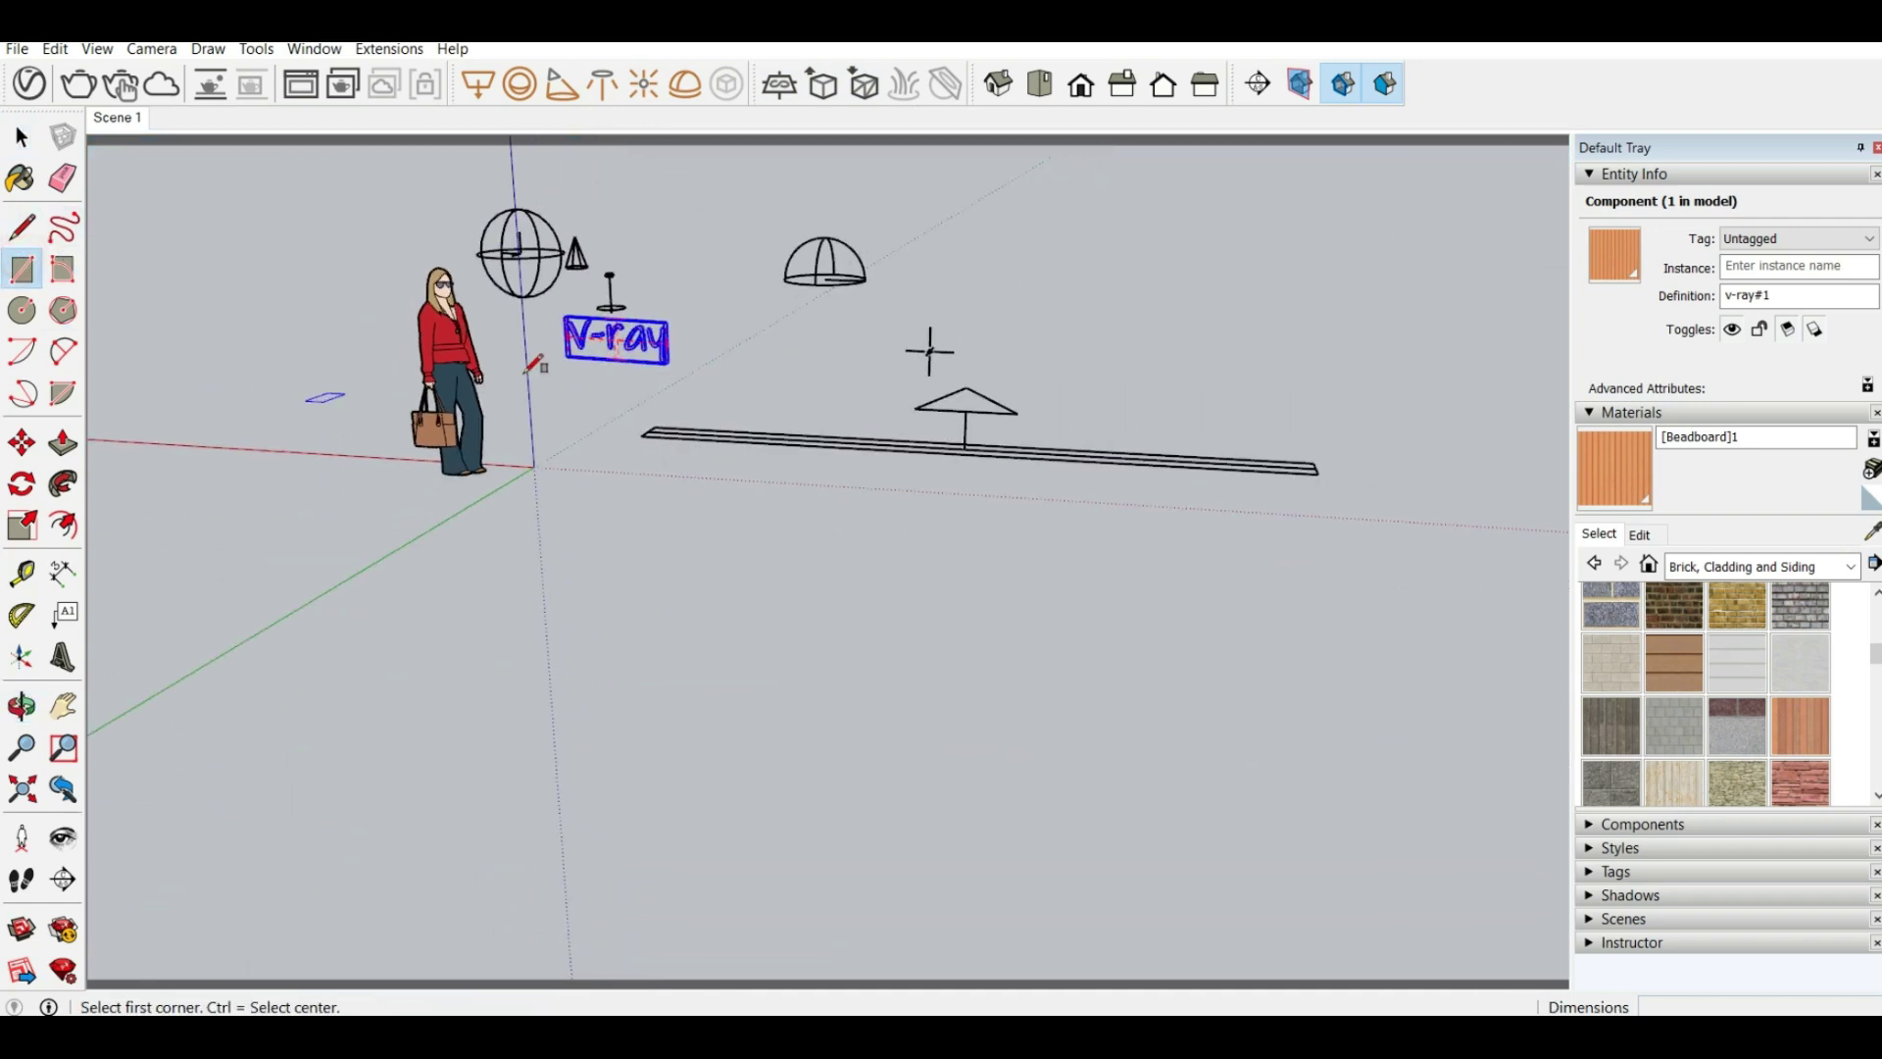
click(592, 519)
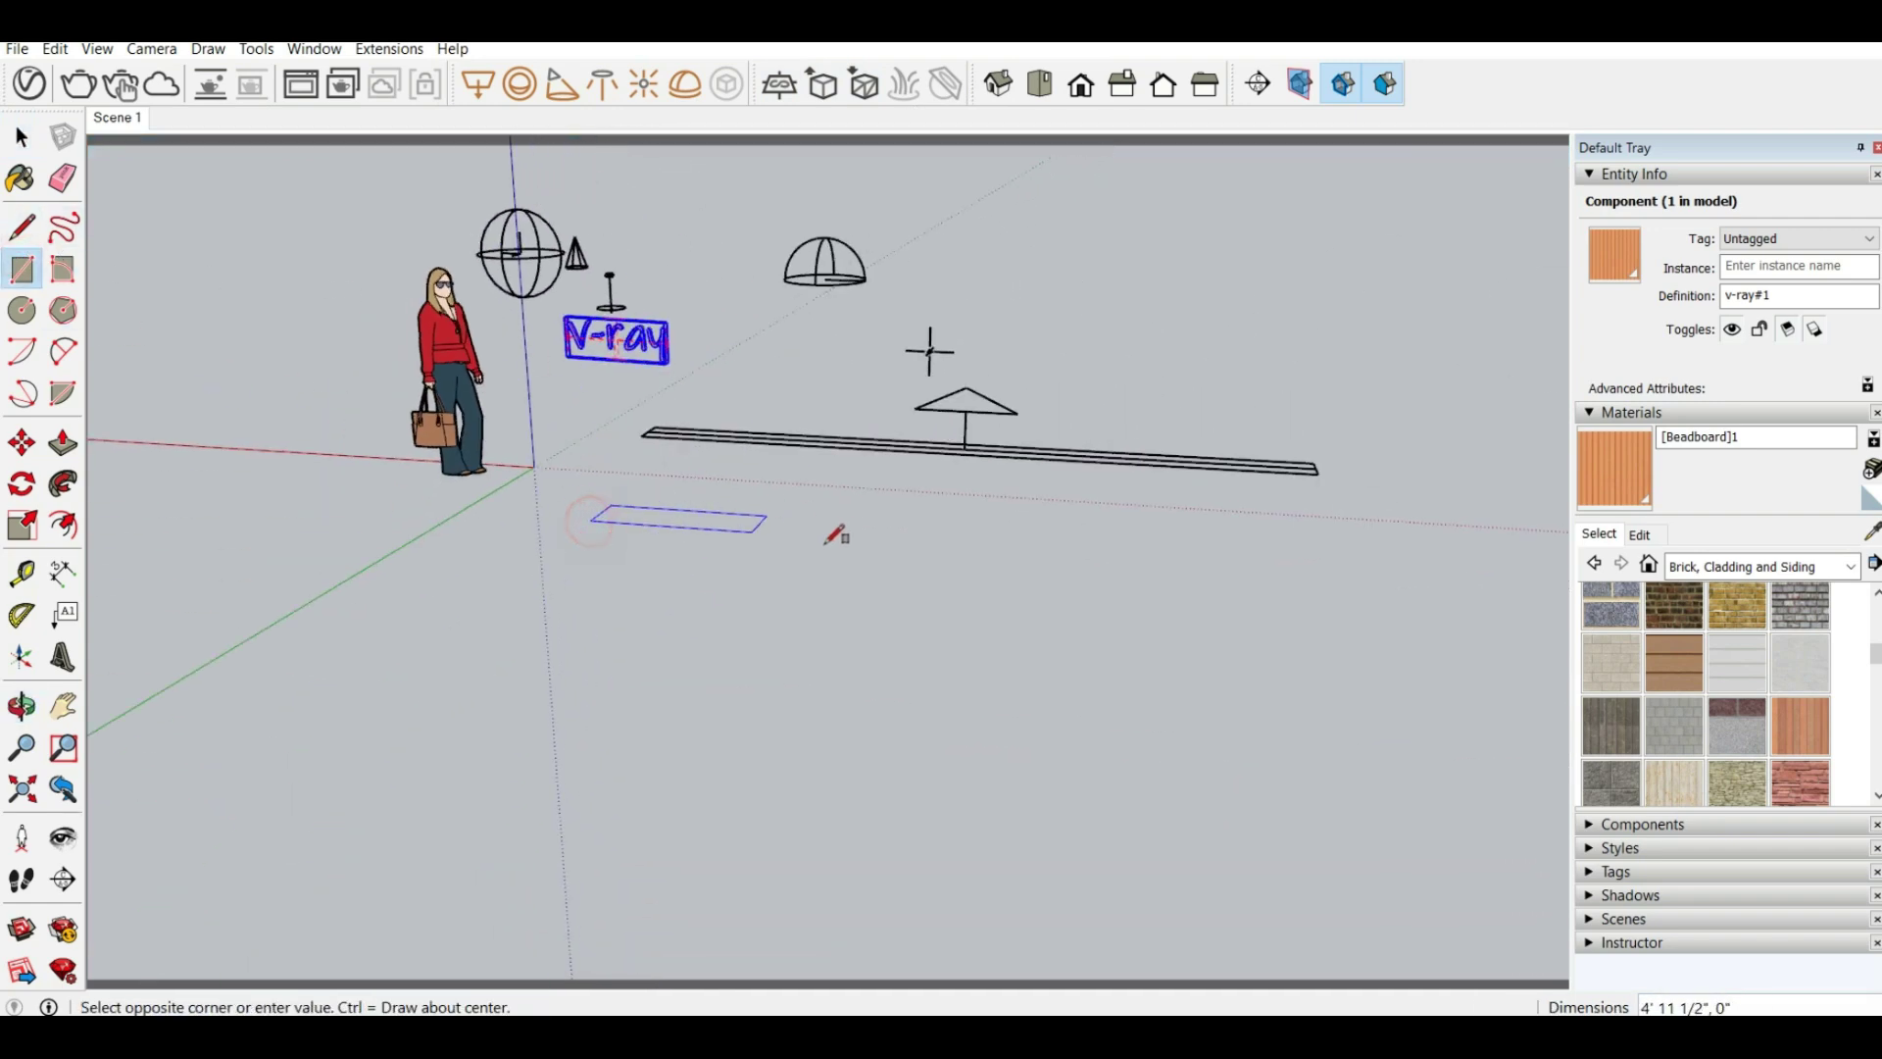
click(959, 473)
middle_drag(836, 474, 568, 622)
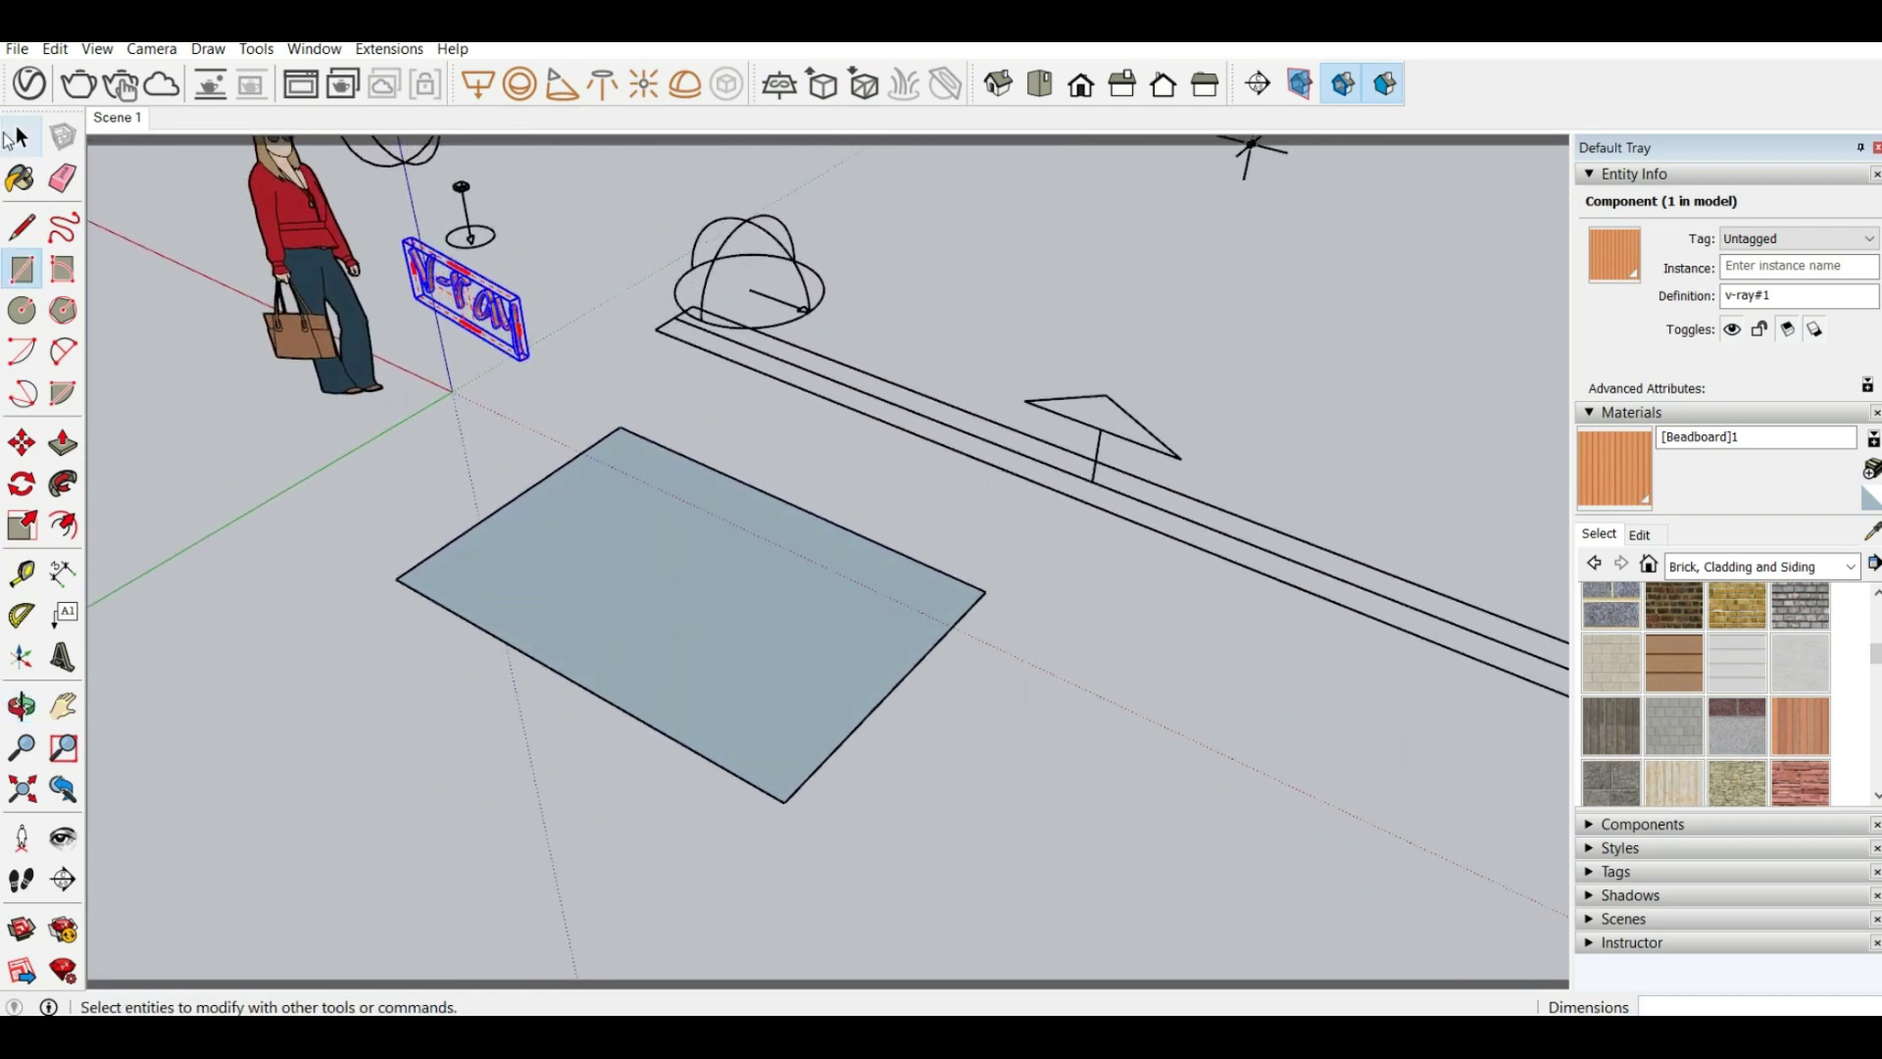
click(21, 137)
drag(674, 589, 357, 488)
click(329, 468)
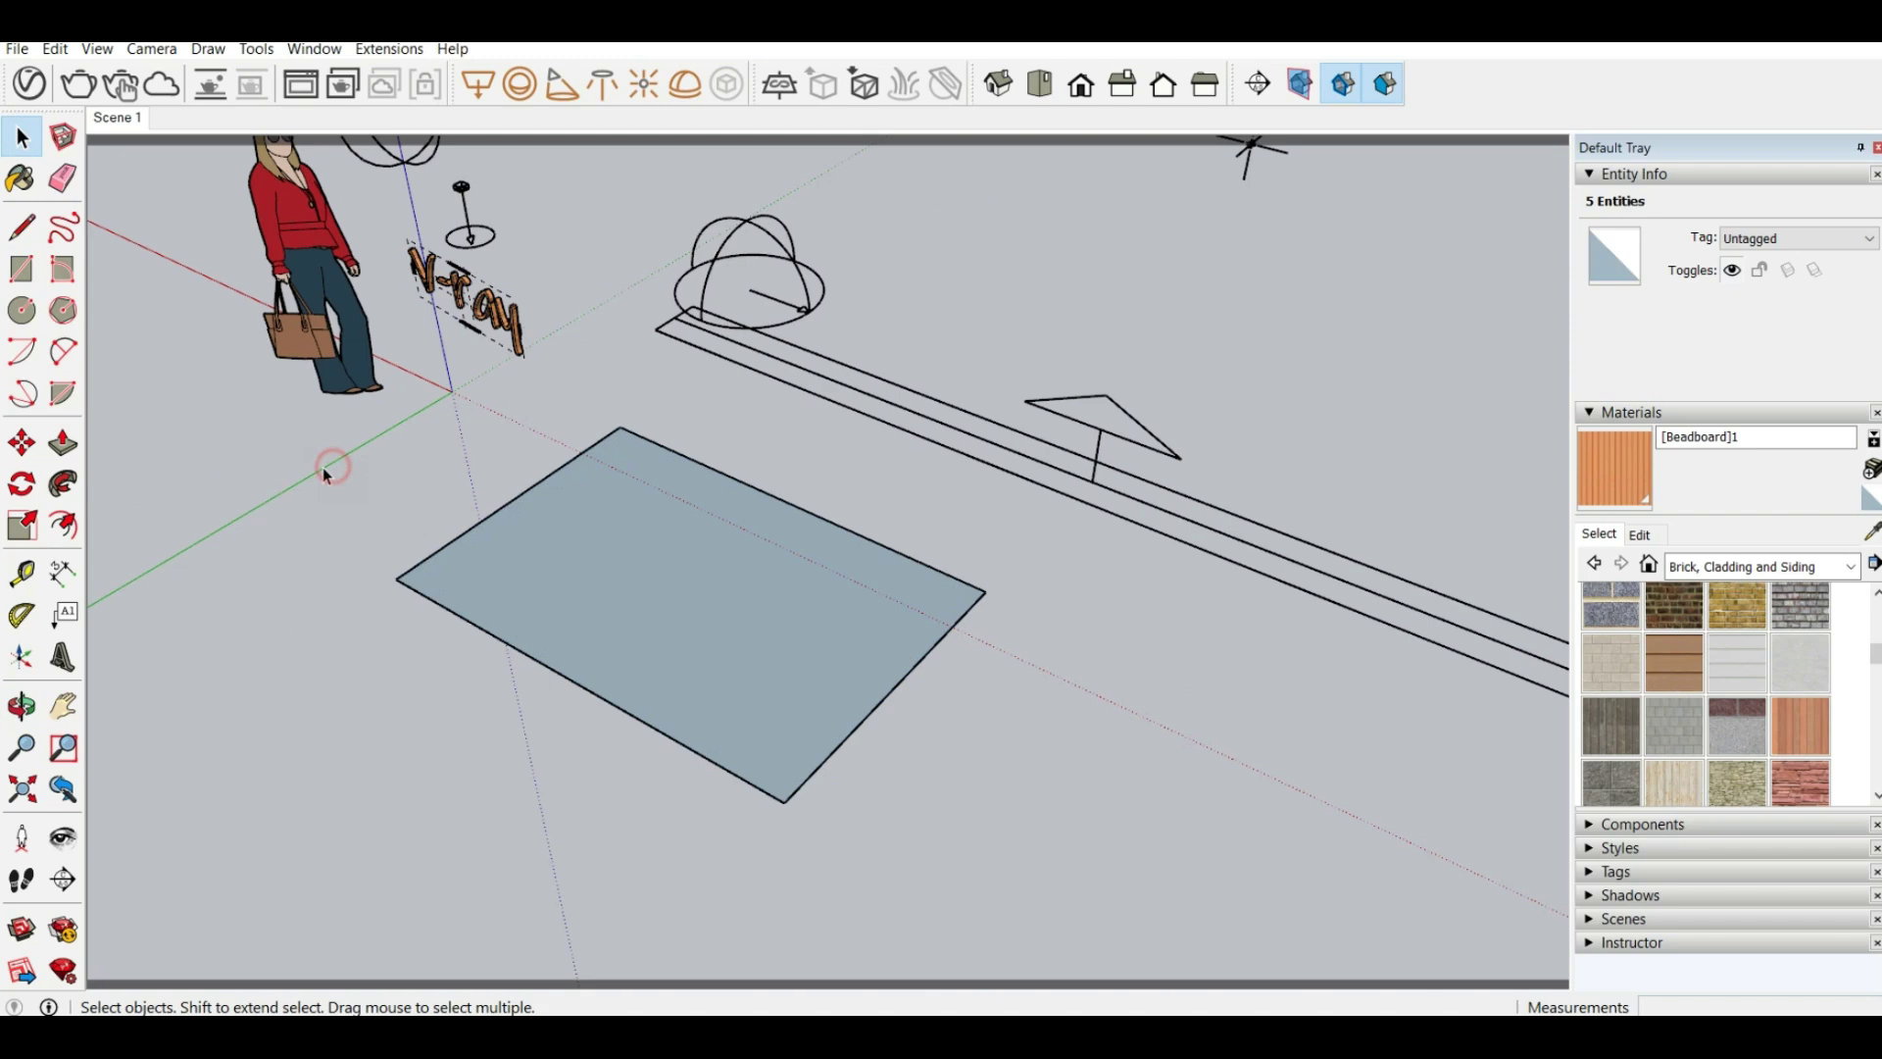
Show the scene materials in the V-Ray Asset Editor, expand the material library beside them and collapse the light's parameters
click(28, 83)
click(540, 155)
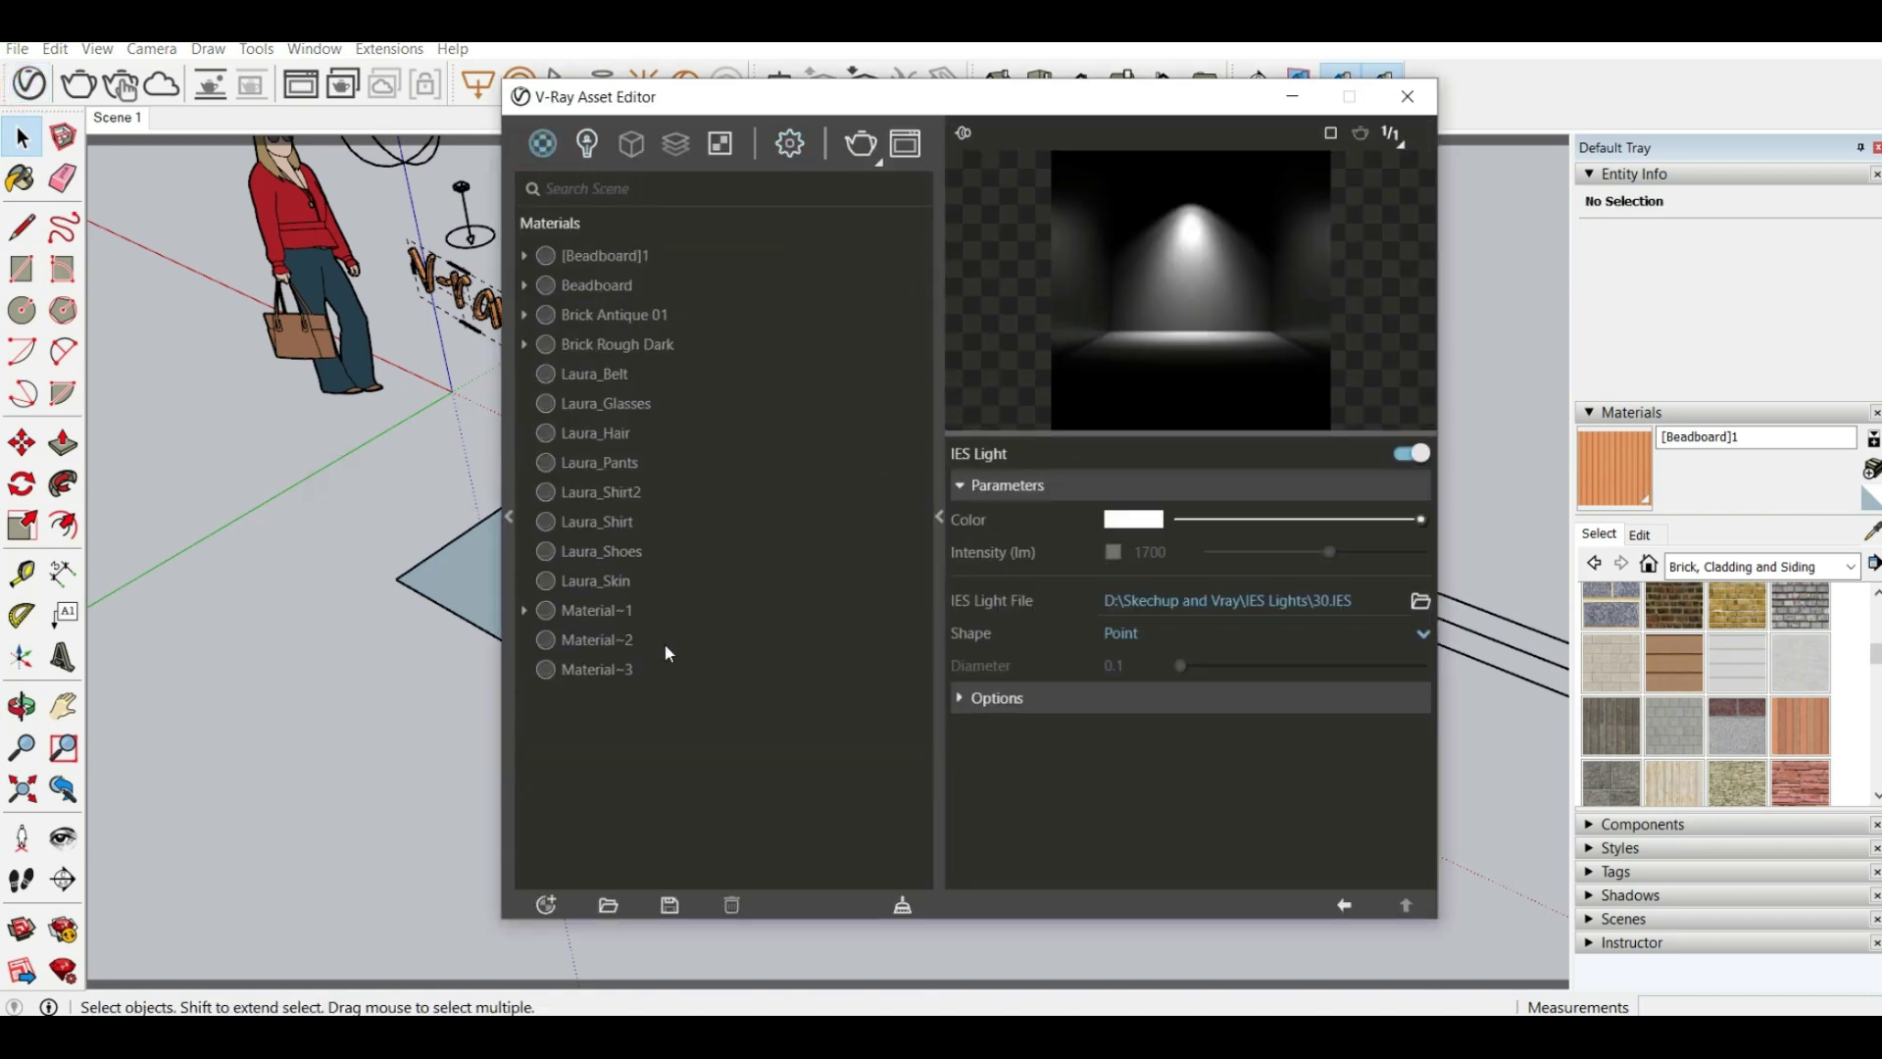
click(509, 516)
click(939, 518)
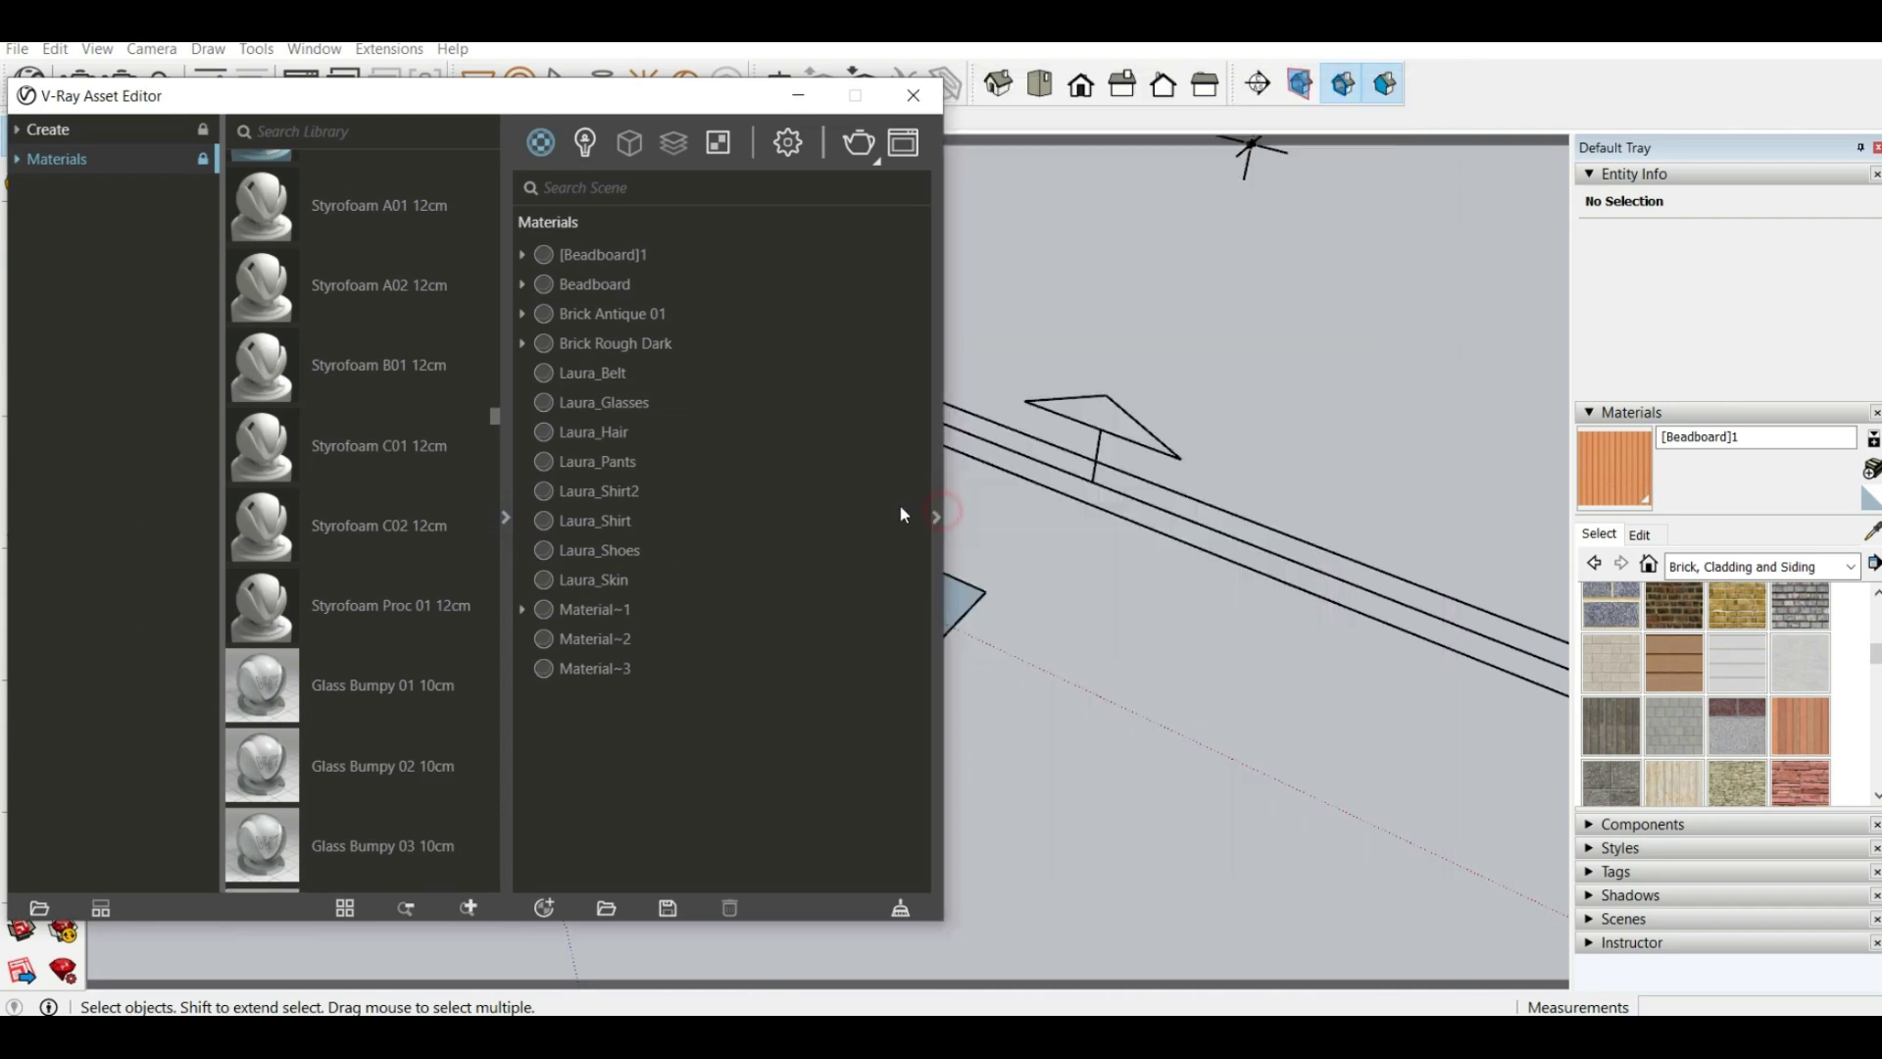
drag(502, 95, 871, 123)
Browse the V-Ray material library and add Carpet D01 200cm to the scene materials
scroll(725, 525, down, 15)
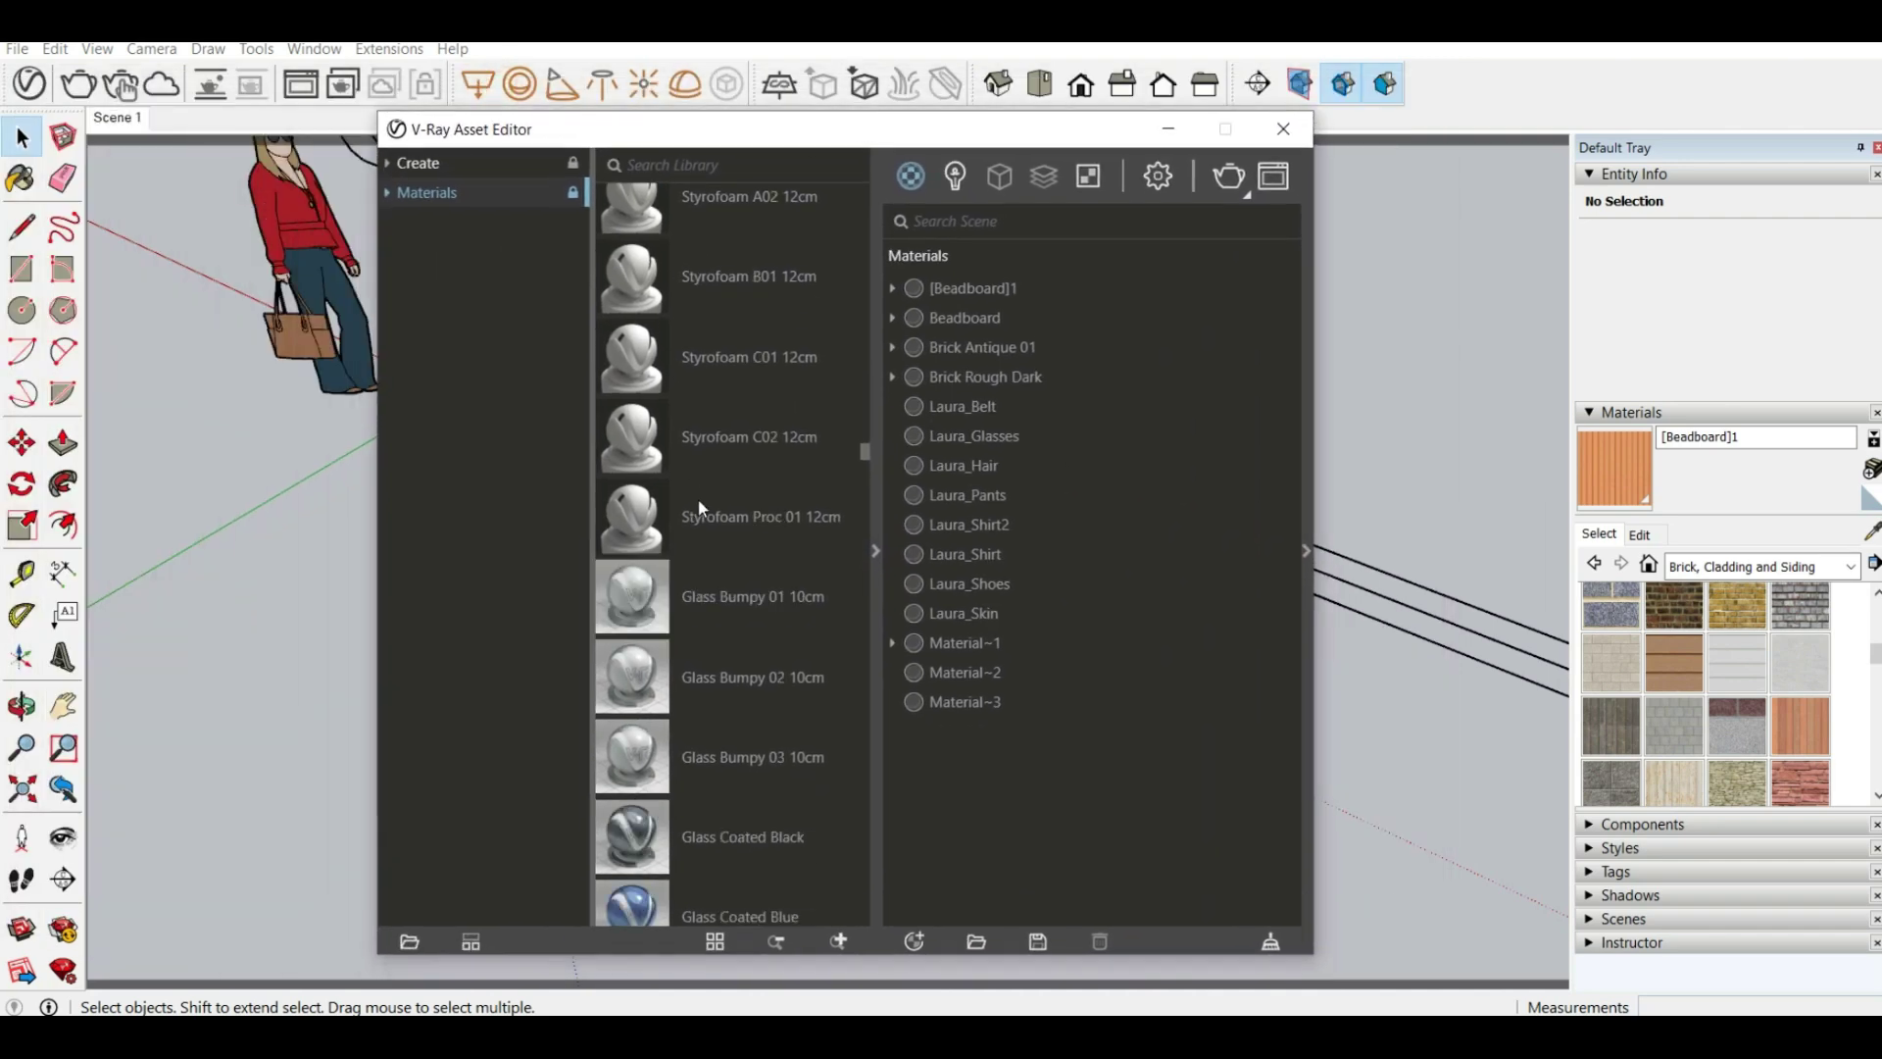
scroll(725, 532, down, 20)
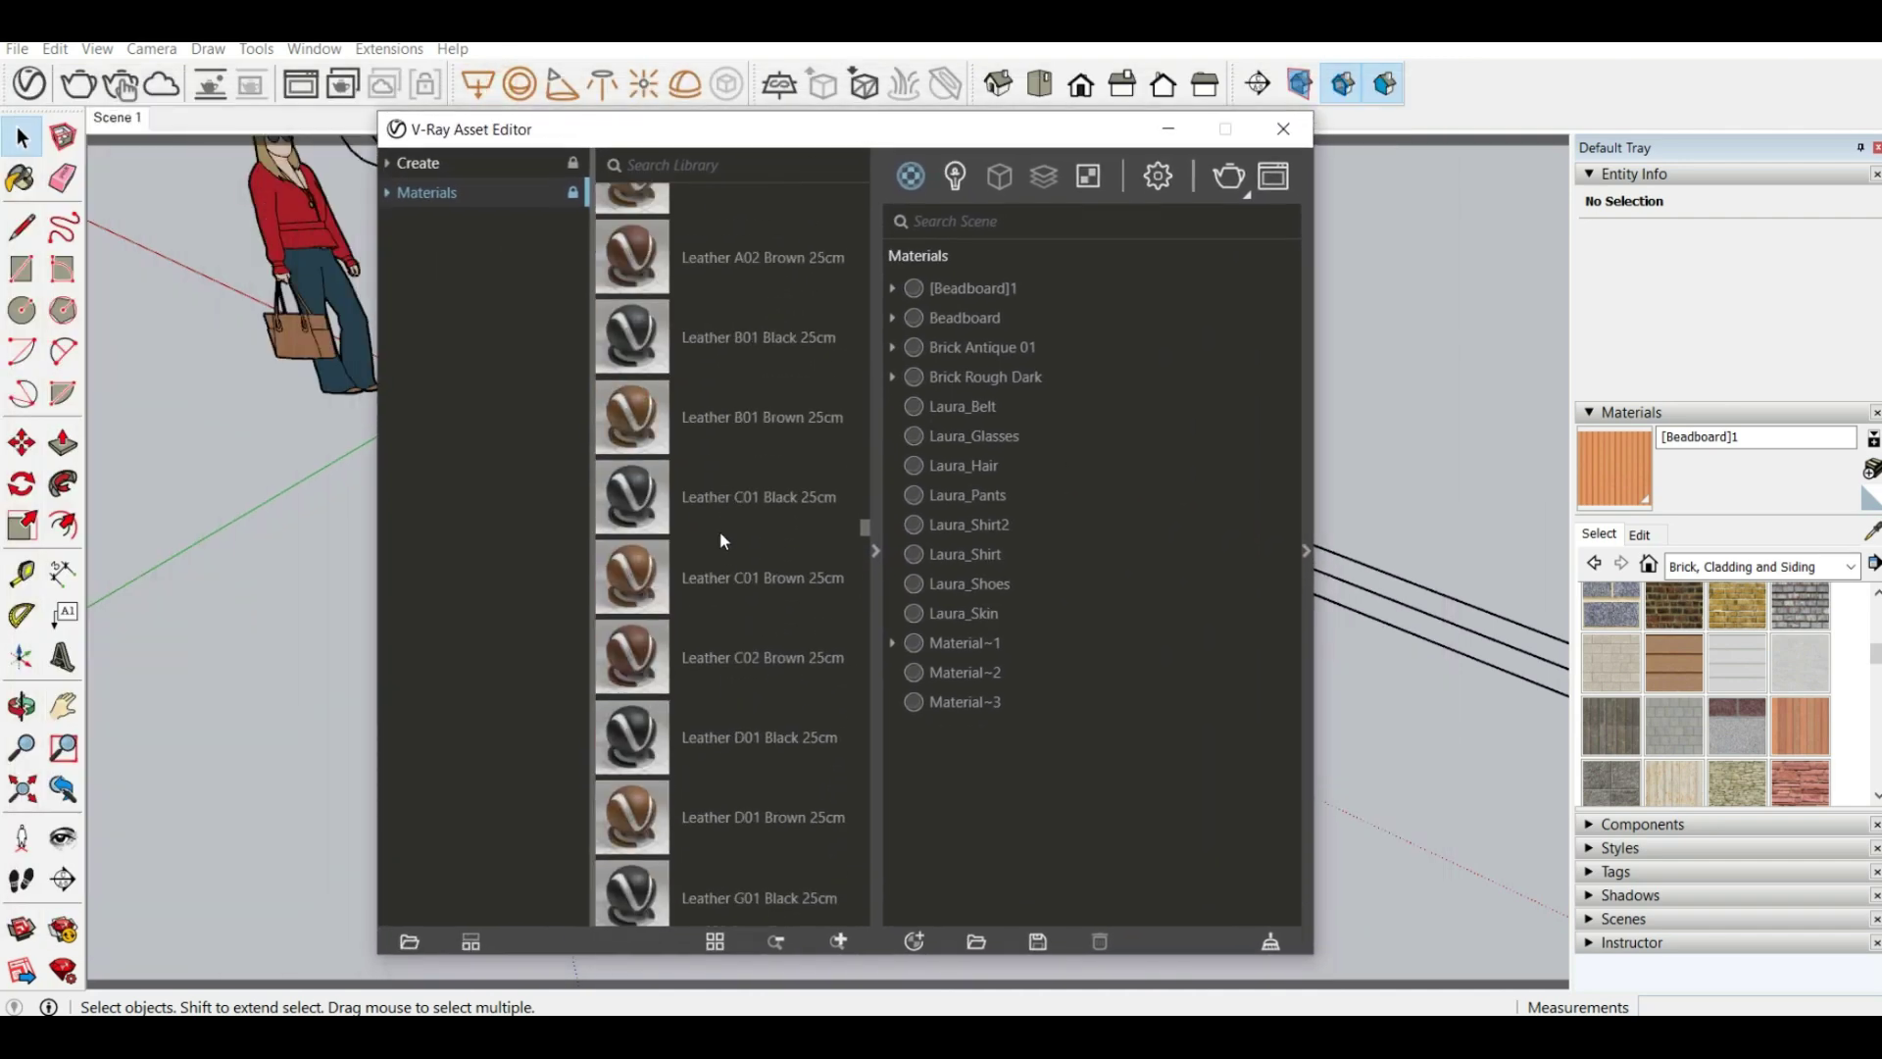
scroll(715, 535, up, 20)
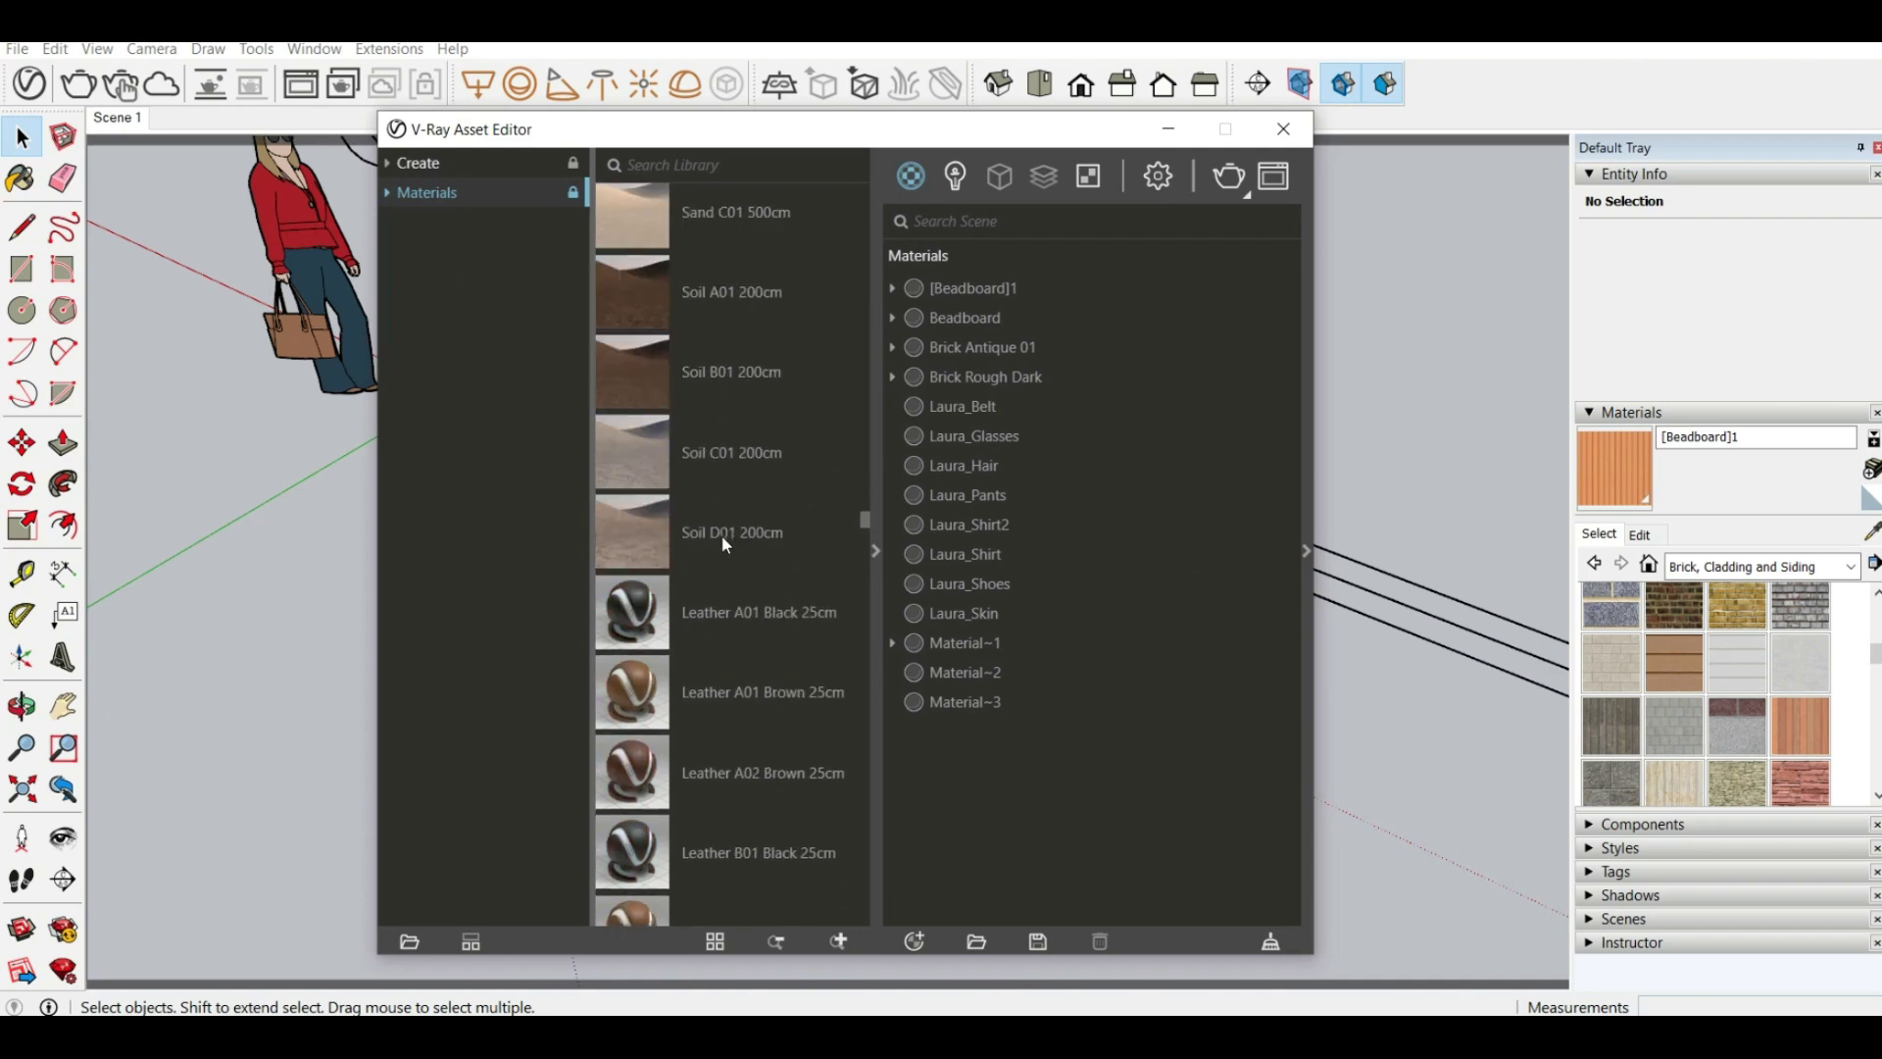
scroll(726, 549, up, 15)
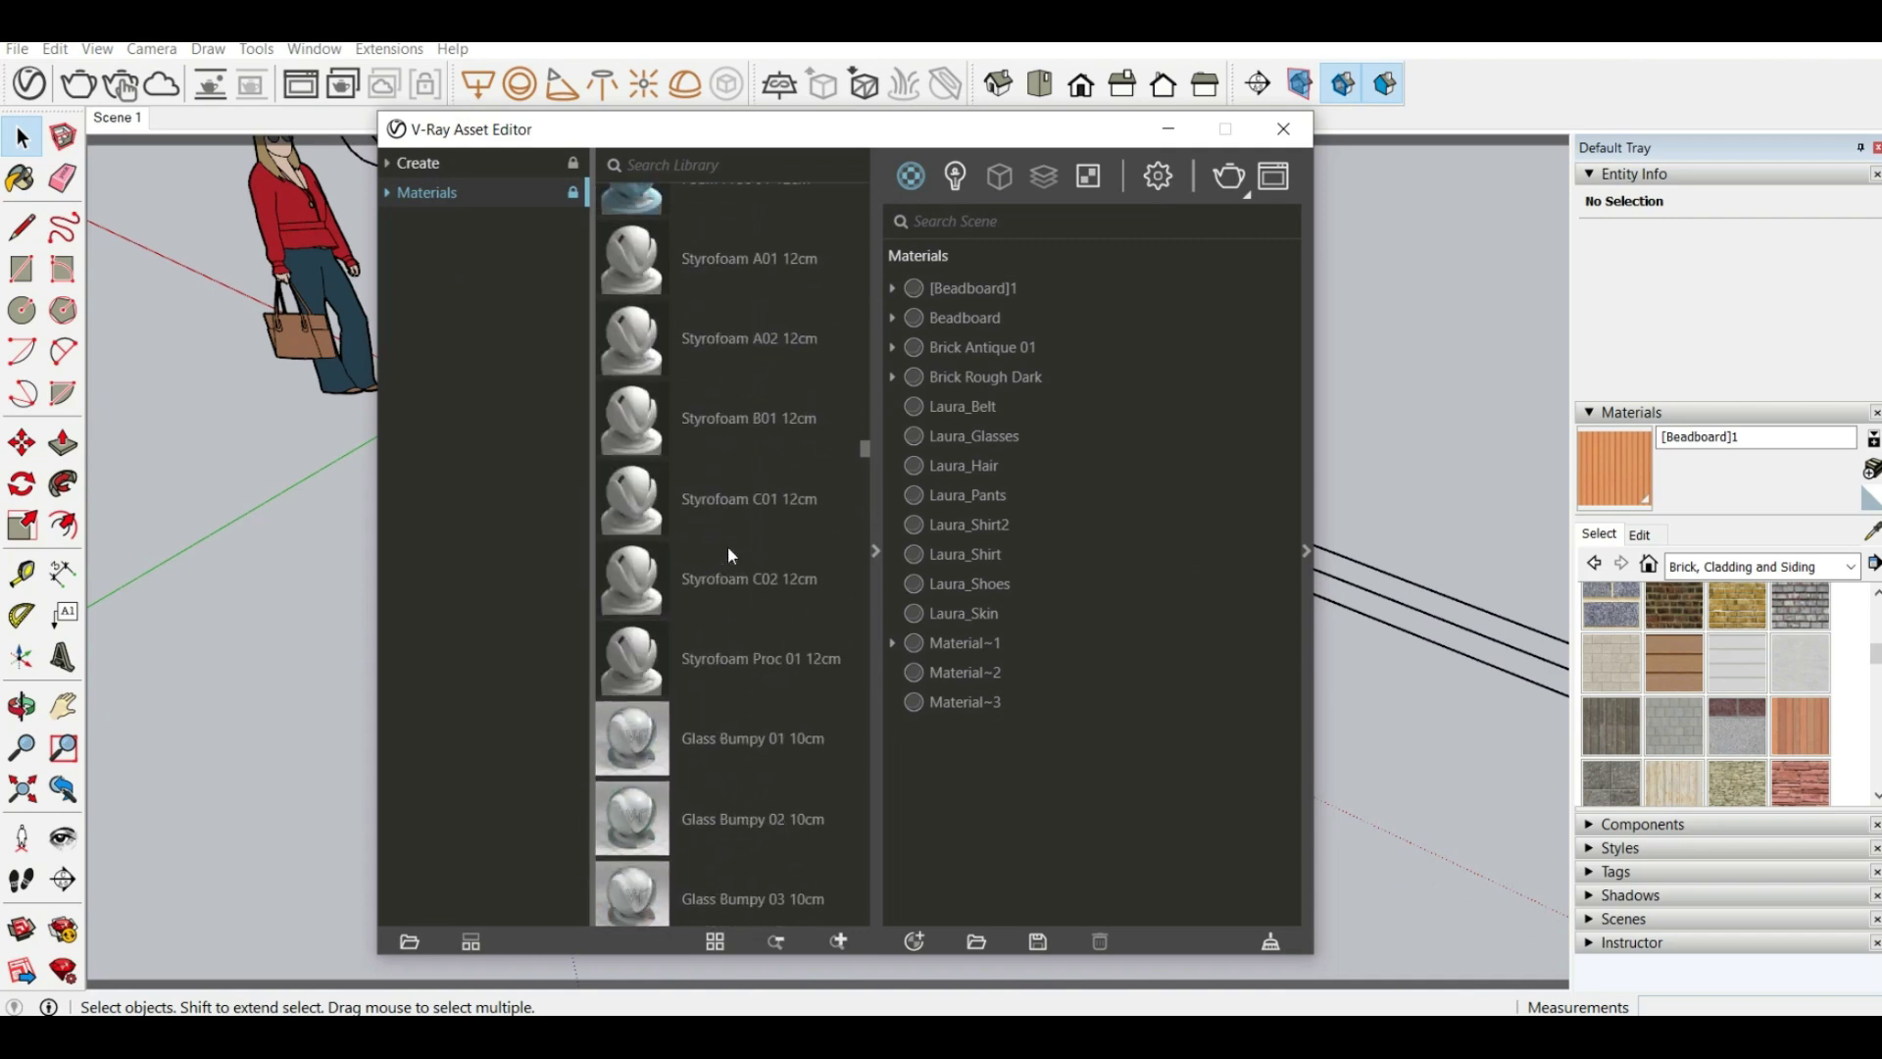
scroll(708, 598, up, 10)
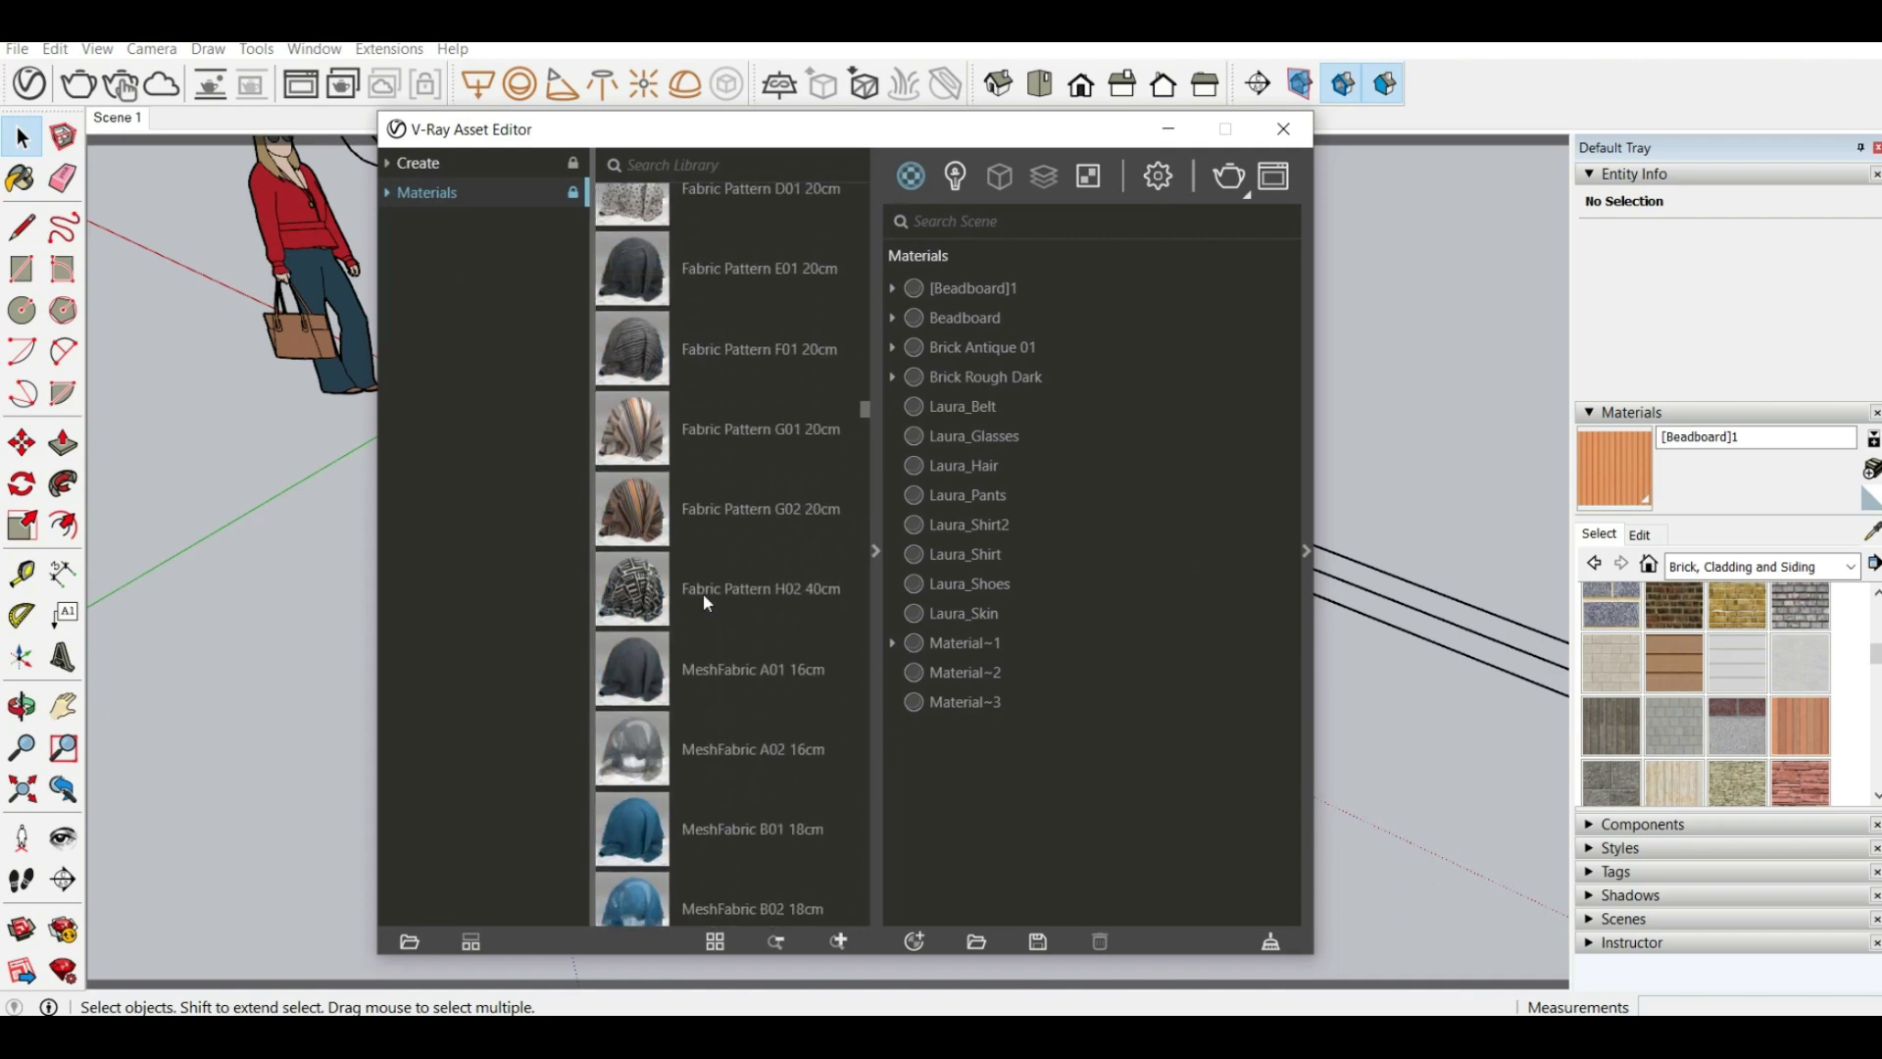
scroll(704, 598, up, 10)
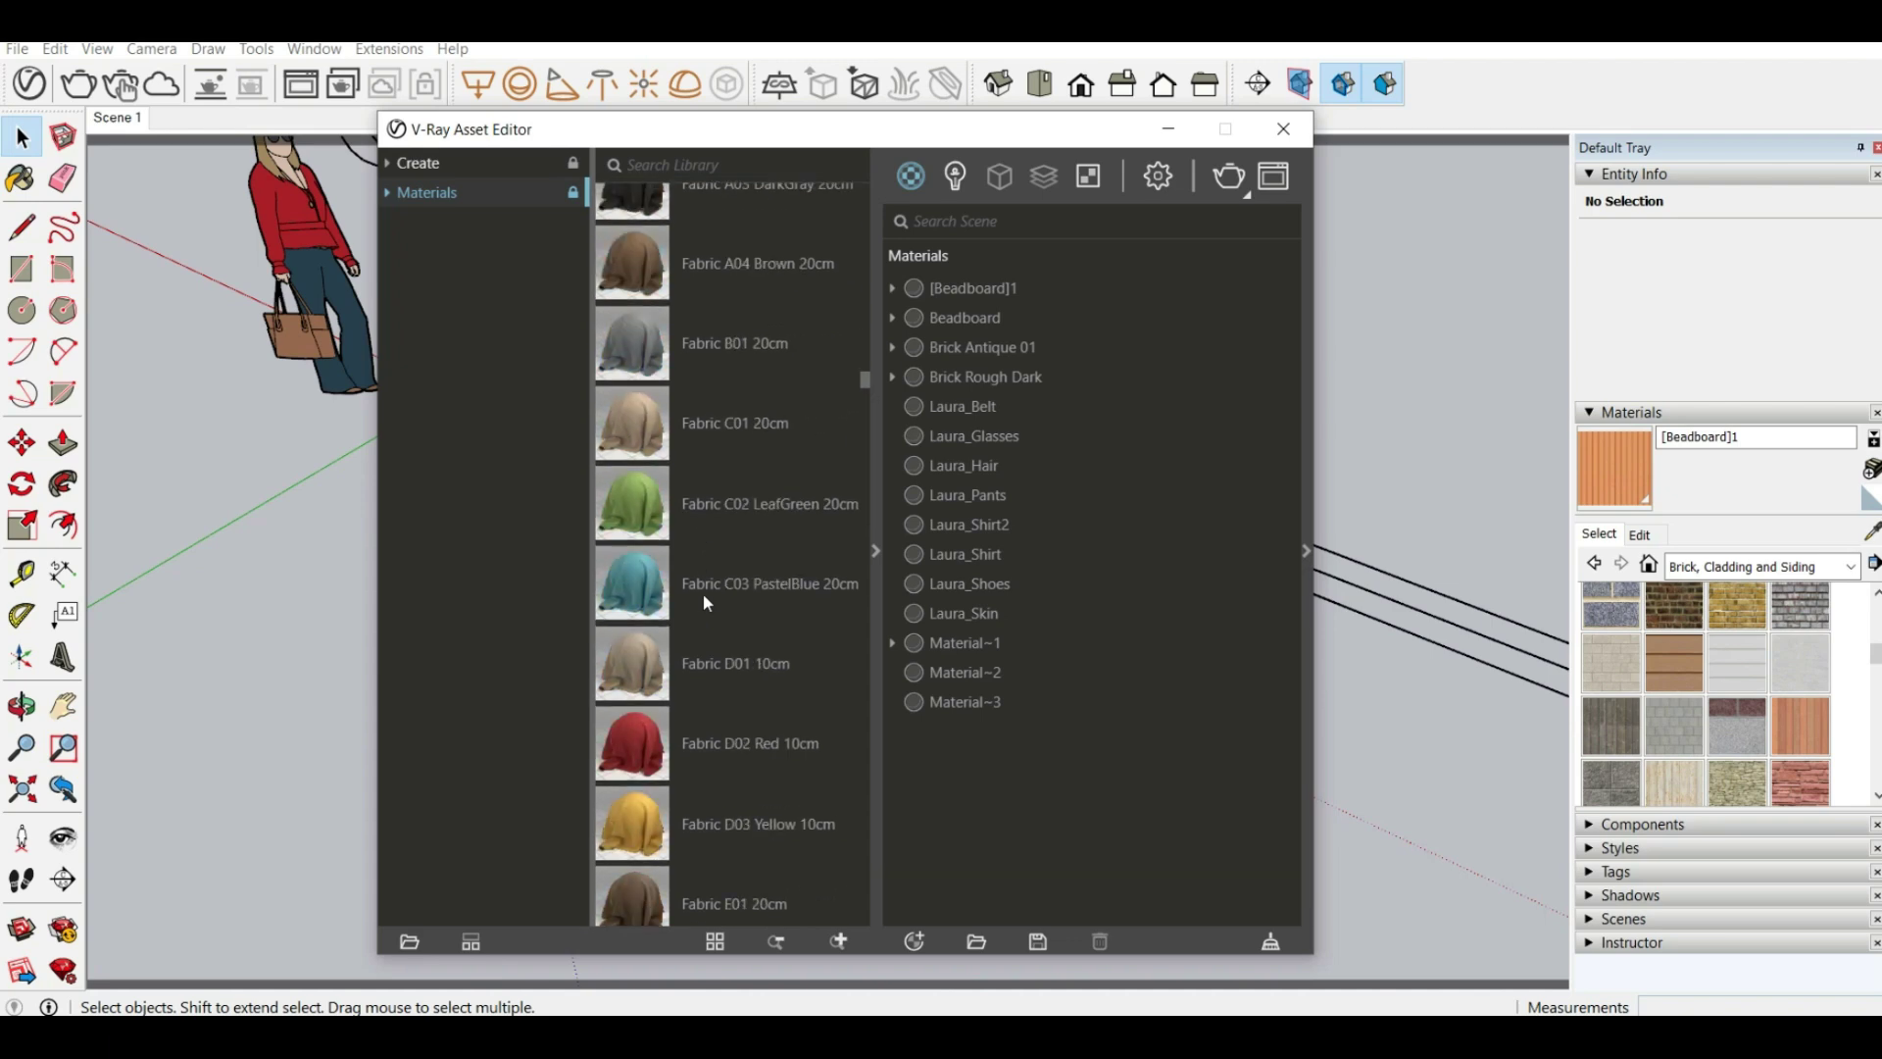
scroll(703, 592, up, 5)
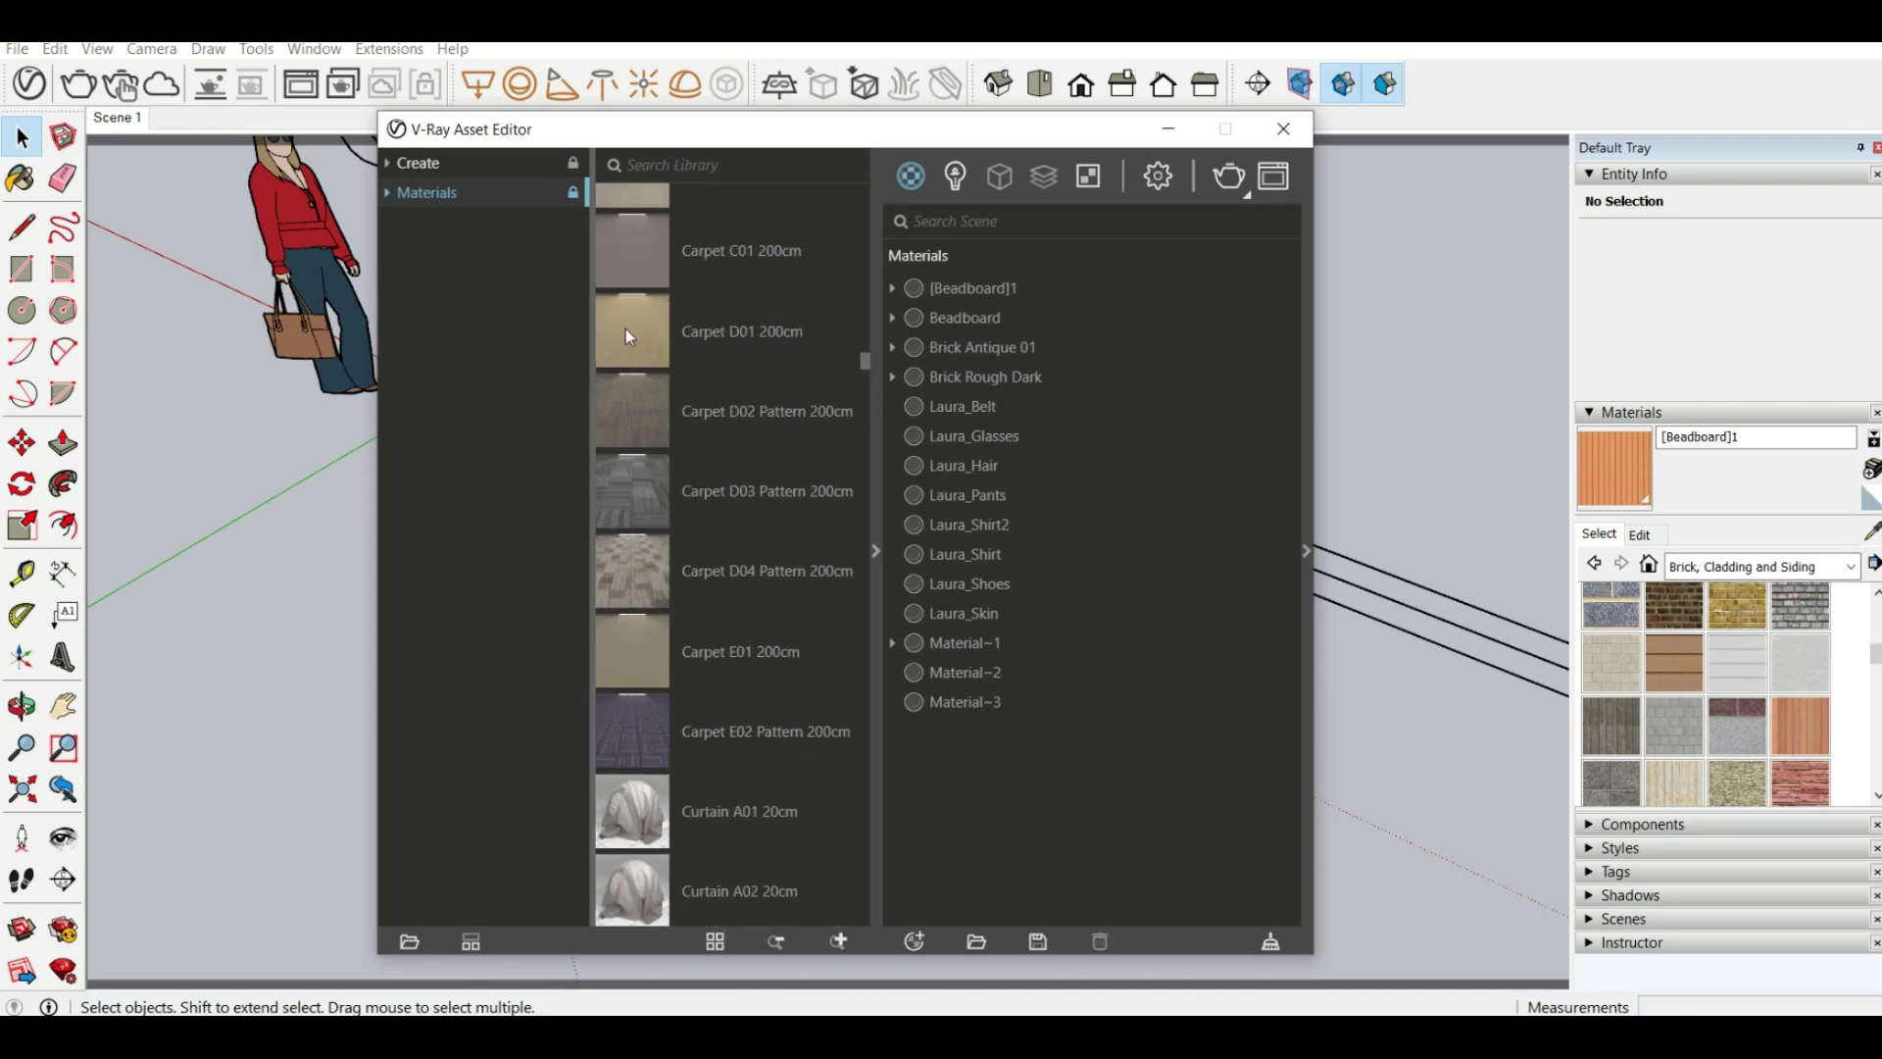
drag(635, 315, 709, 321)
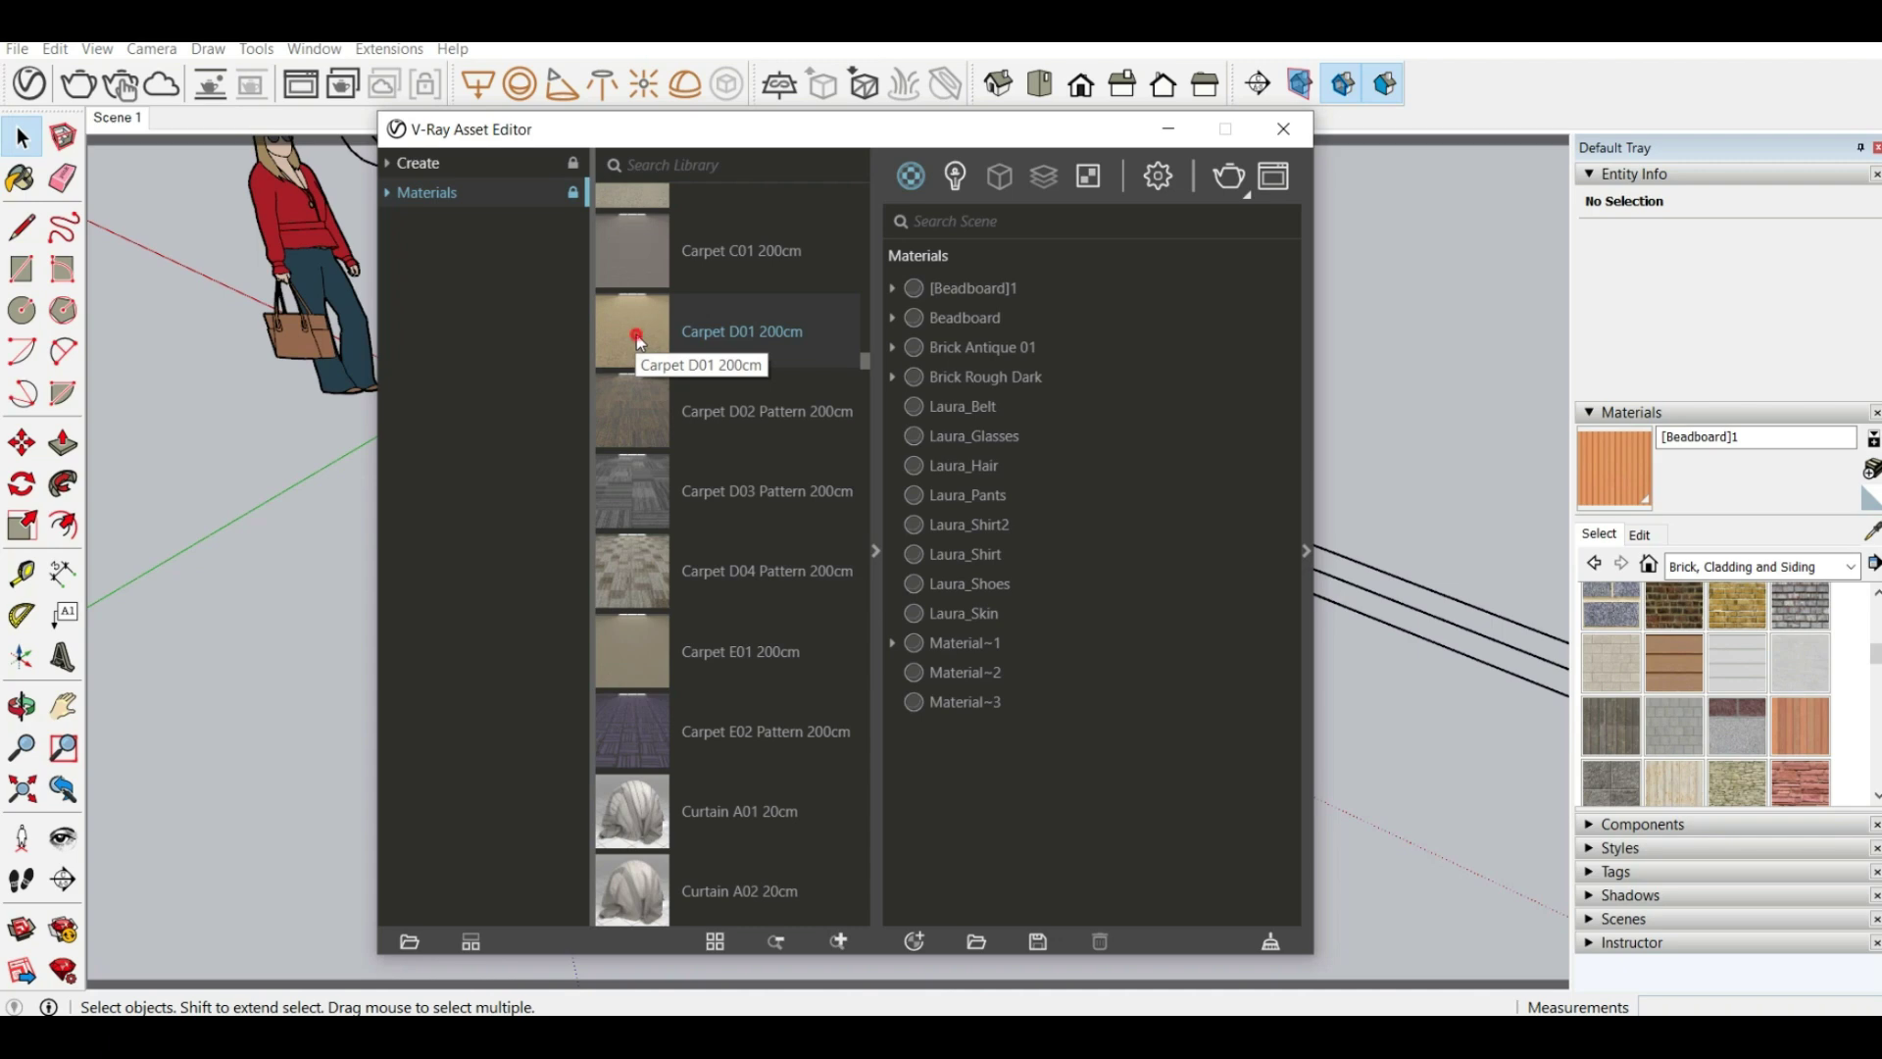
drag(637, 333, 1129, 333)
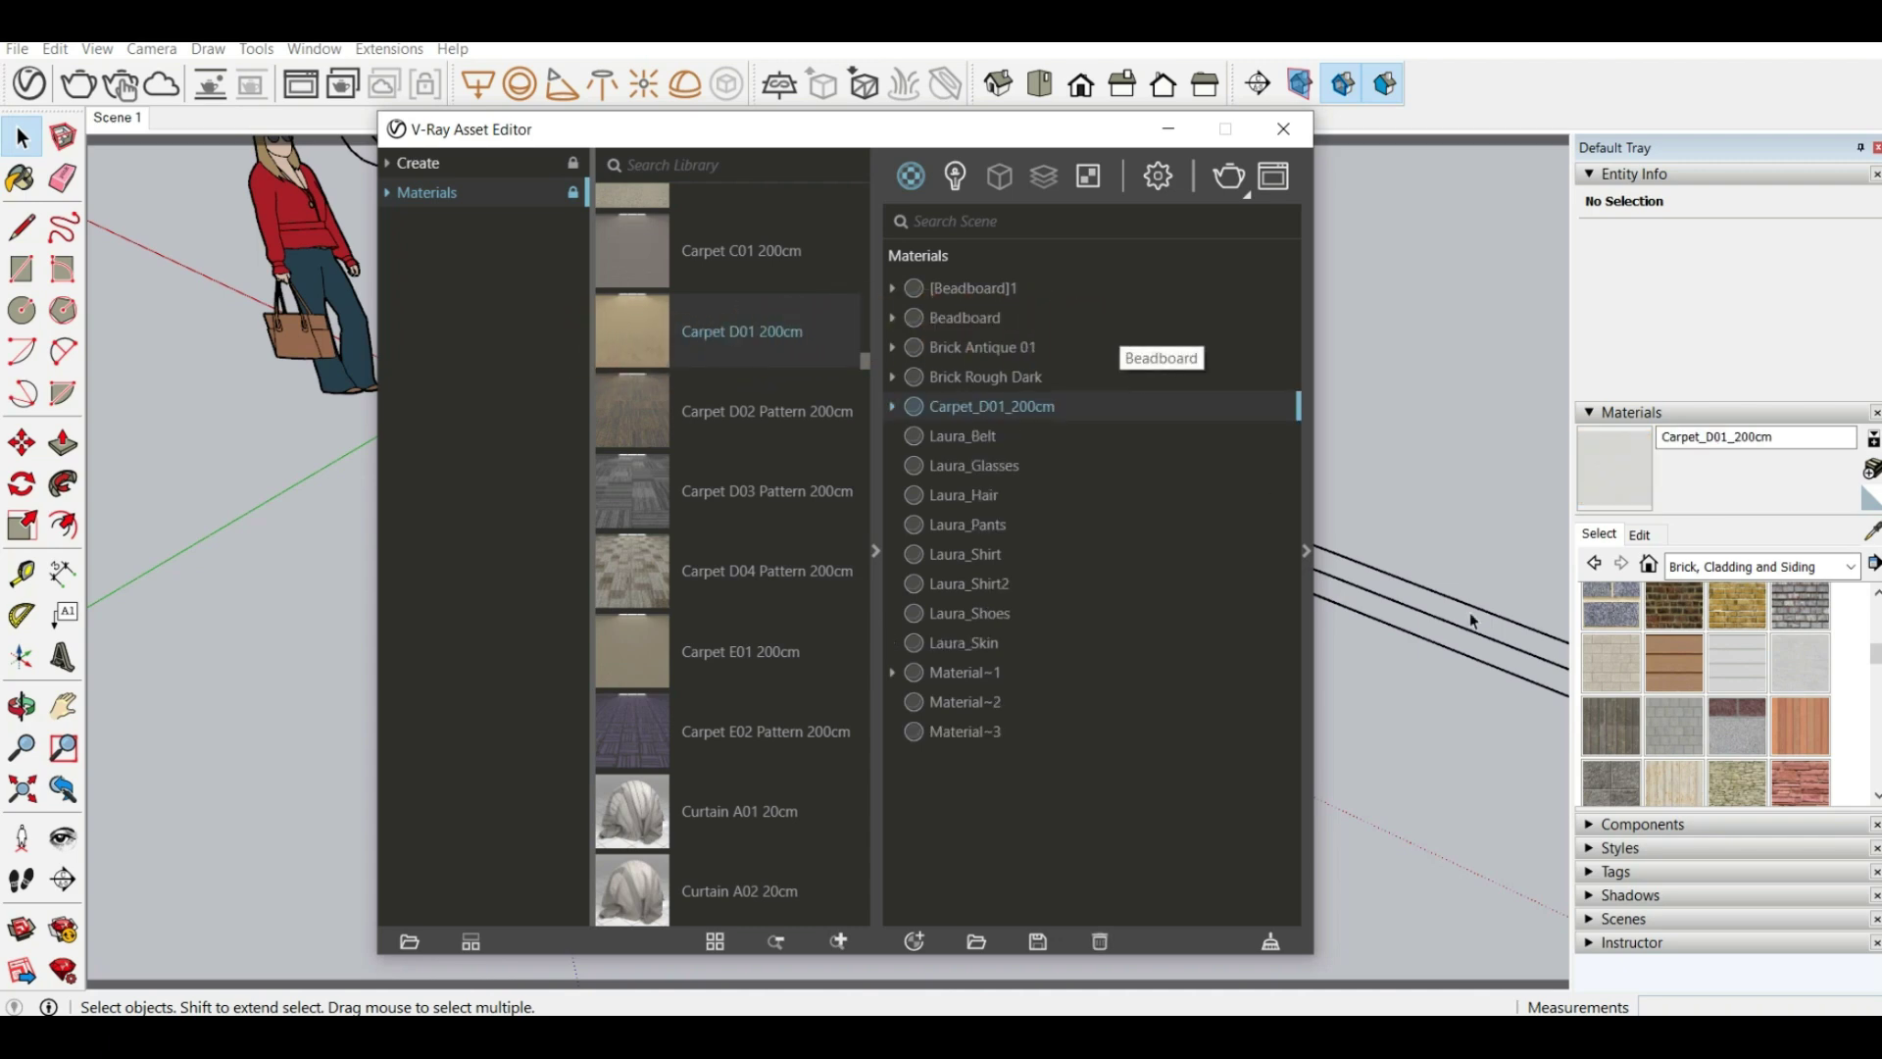
Reverse the ground rectangle's face and paint it with the Carpet_D01_200cm material
click(1168, 129)
click(1600, 466)
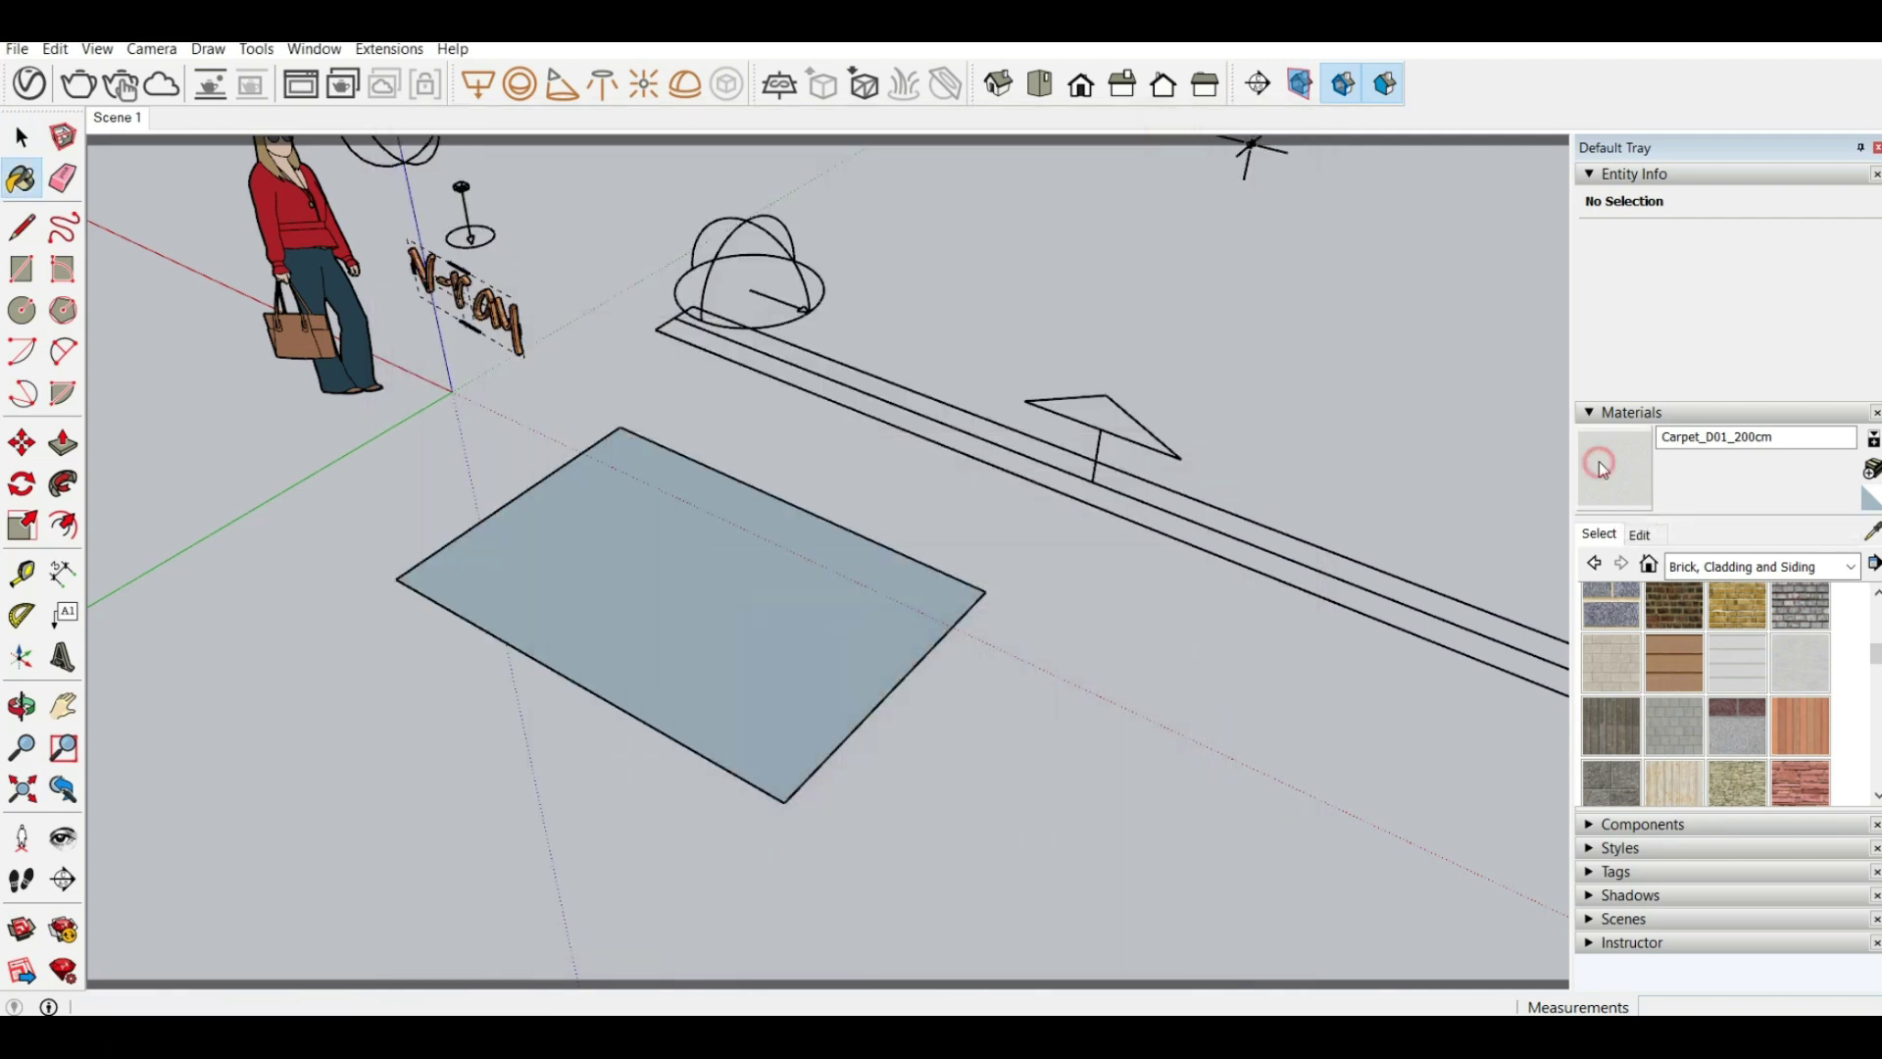
right_click(603, 492)
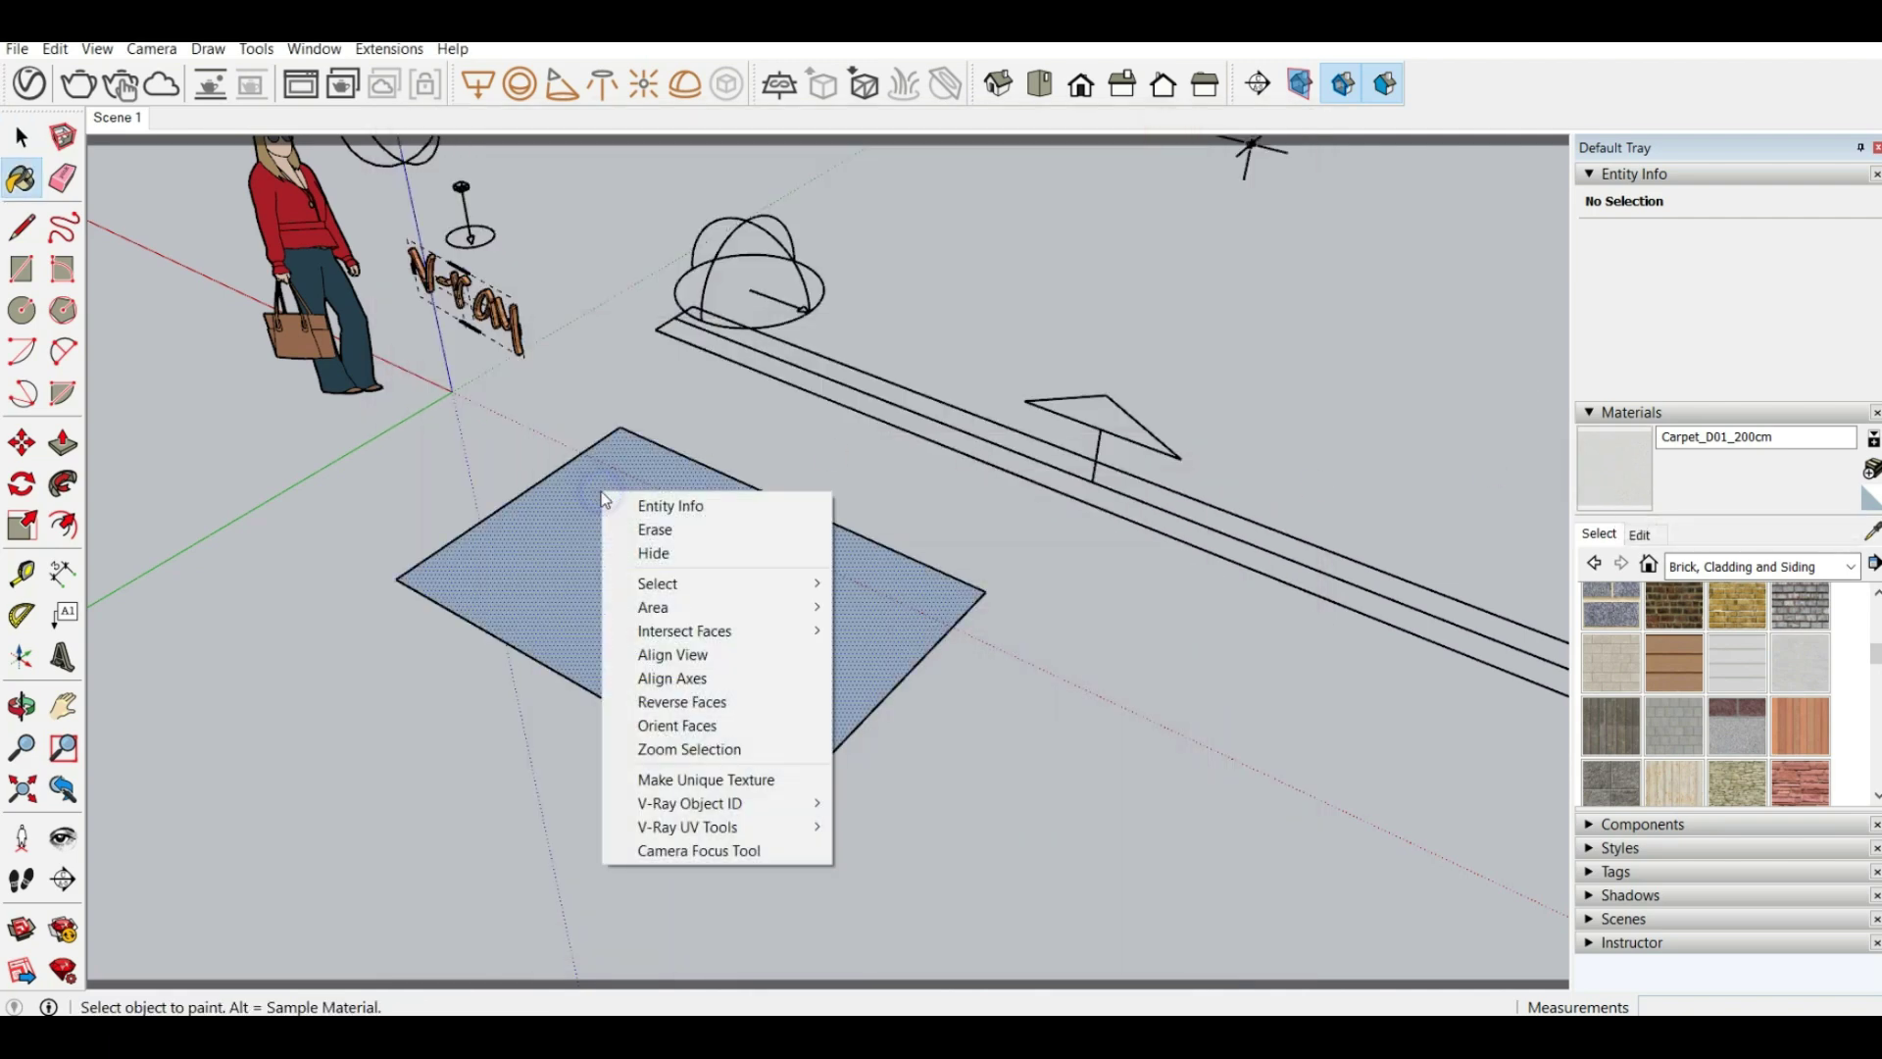
click(702, 702)
click(591, 542)
scroll(713, 544, up, 3)
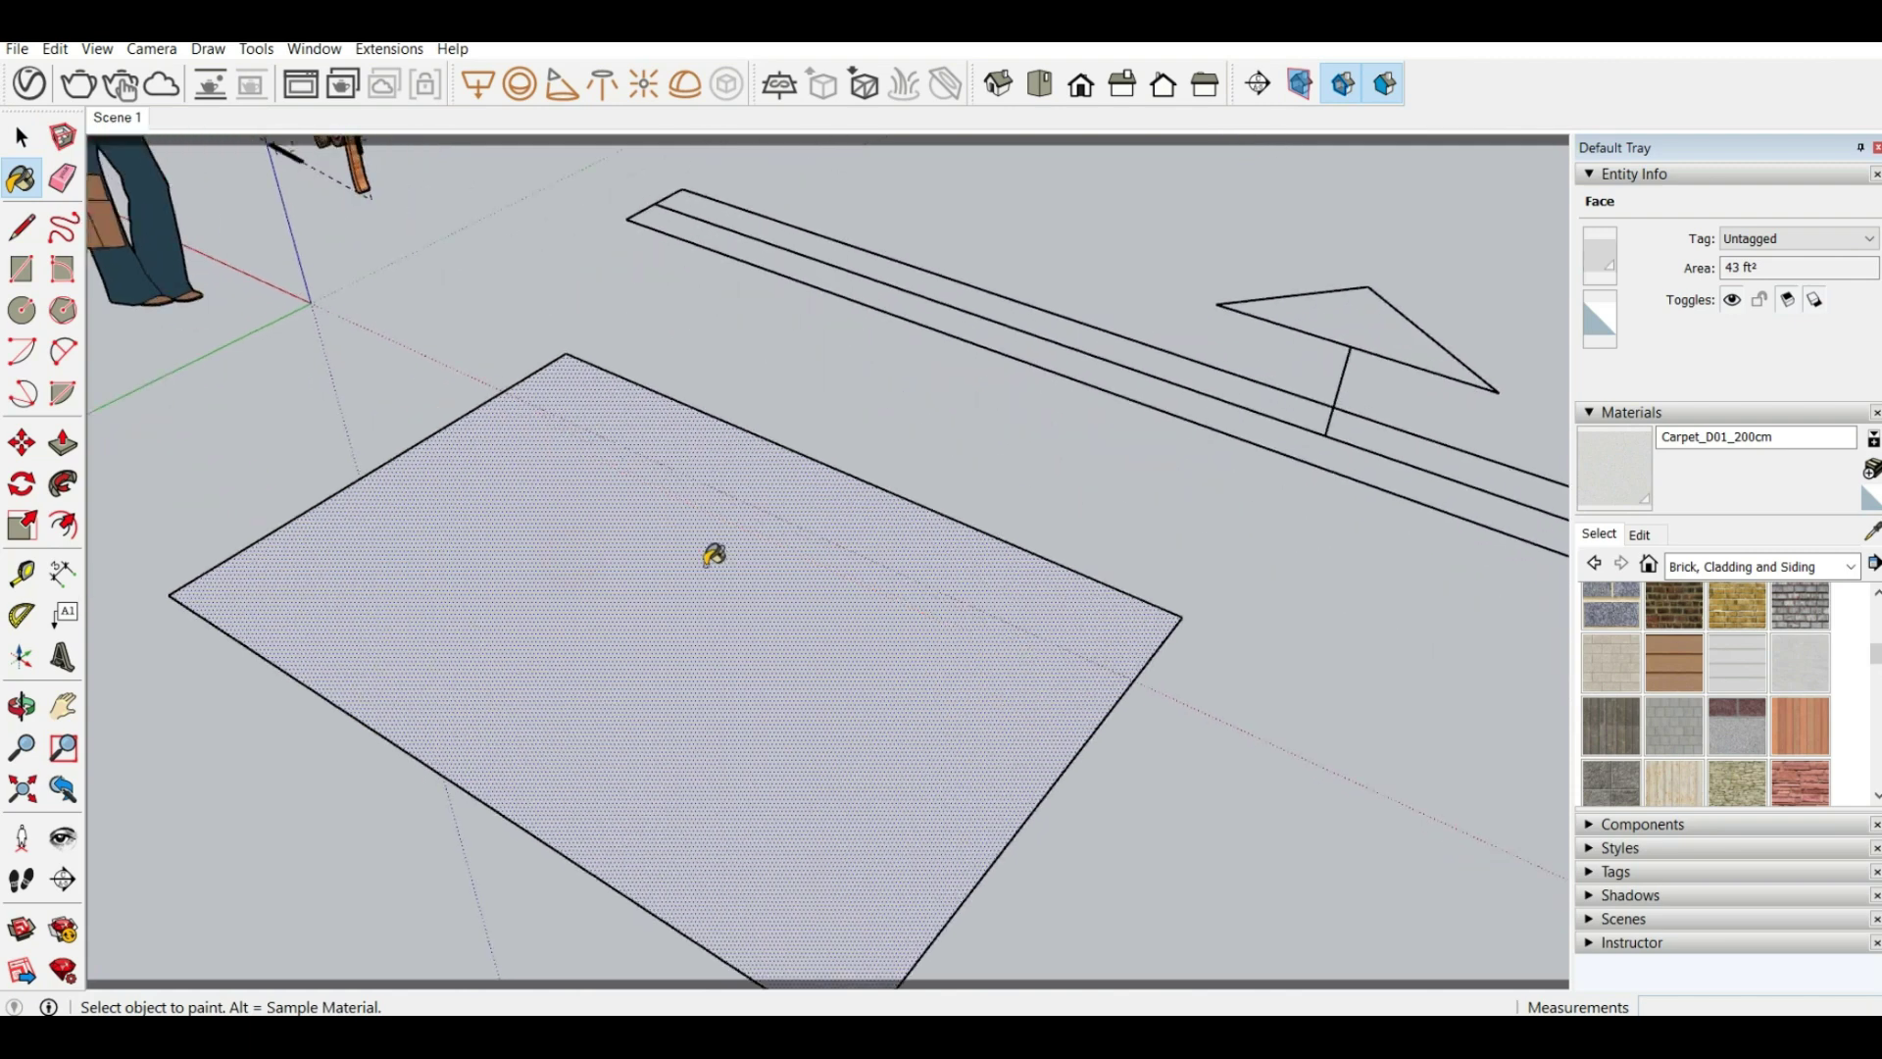
click(21, 138)
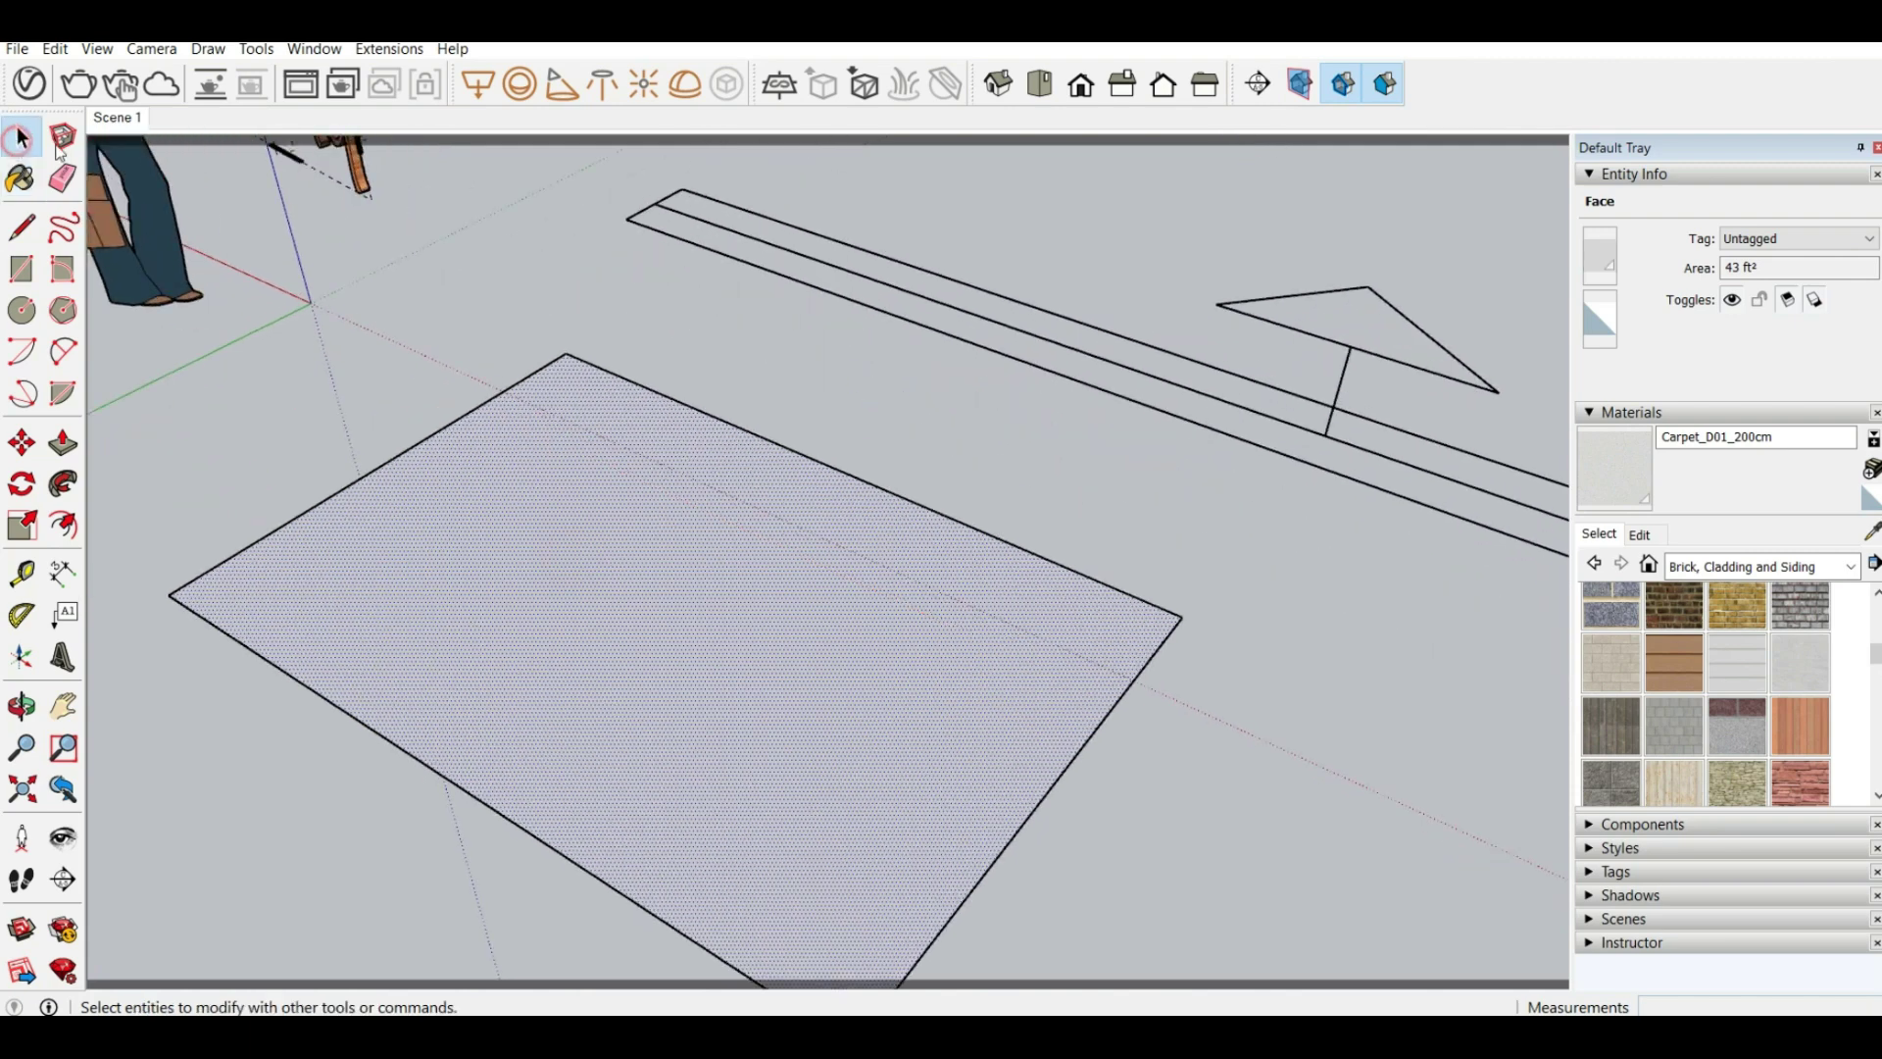
click(786, 390)
click(584, 546)
click(835, 423)
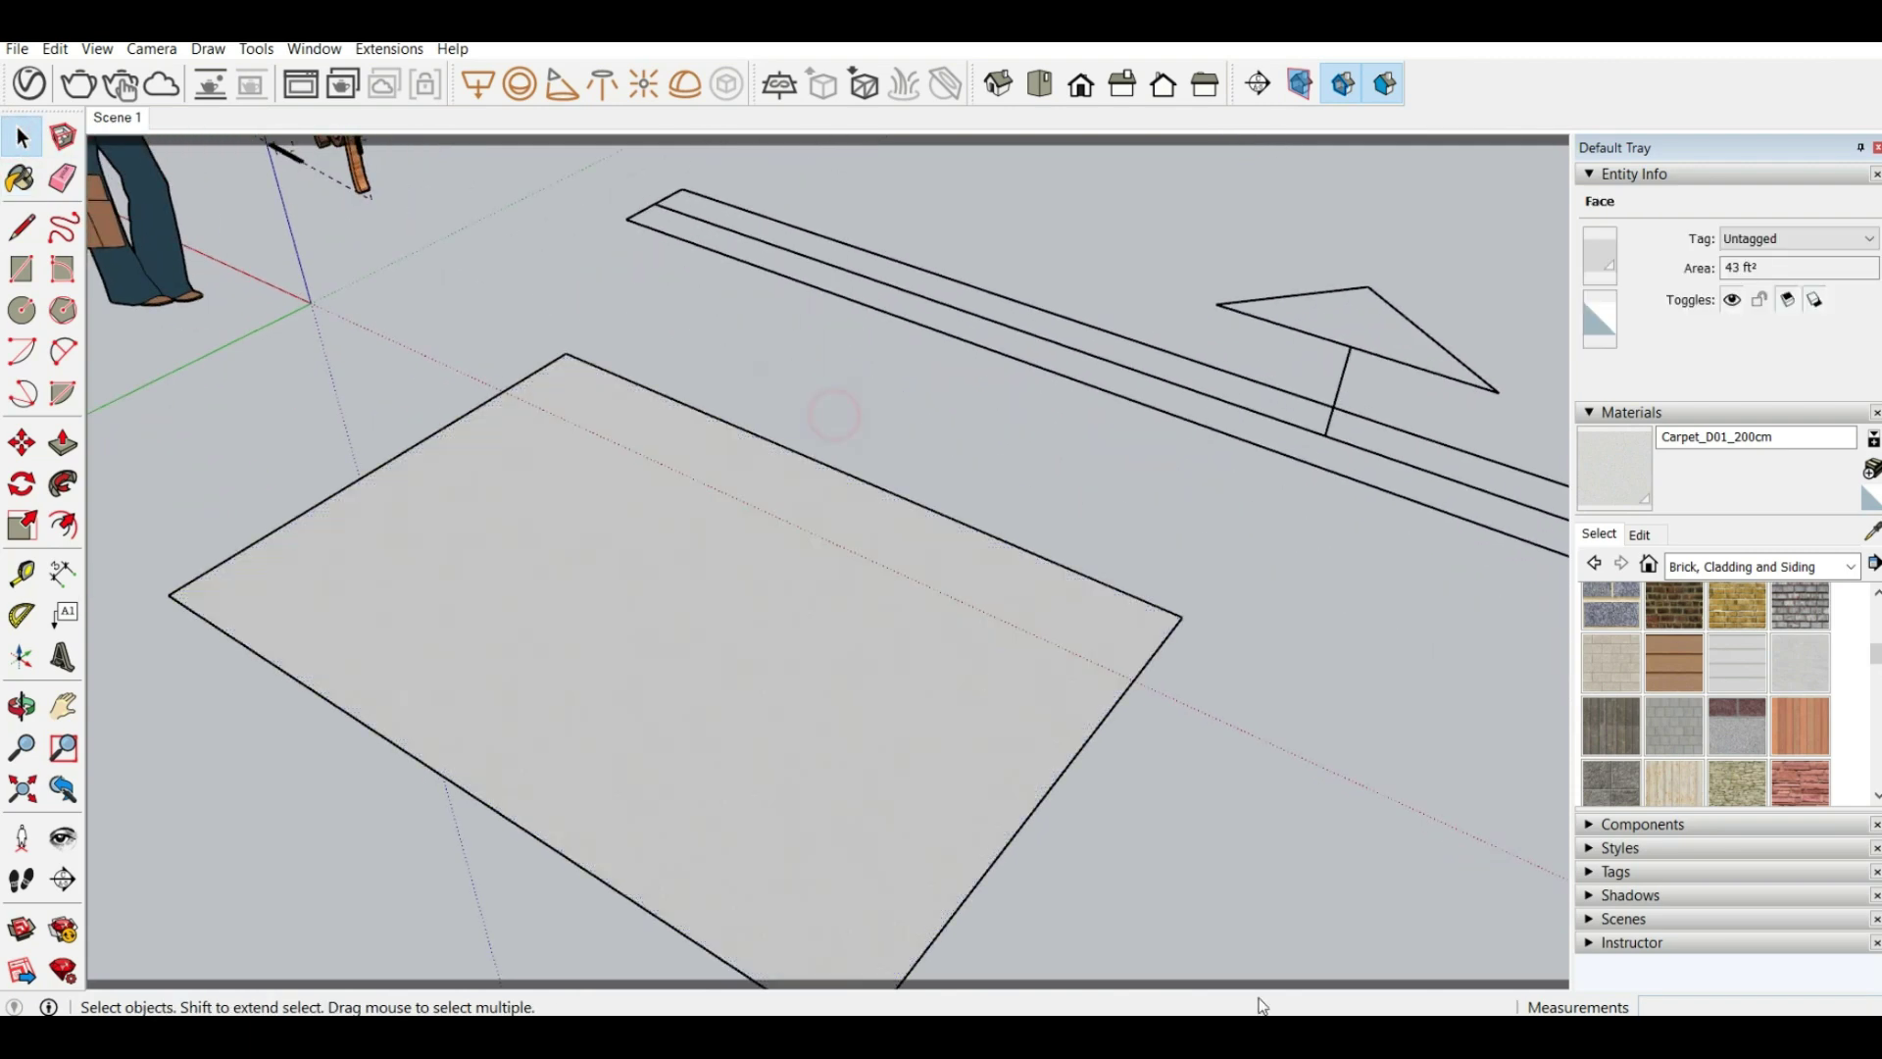
Set the Carpet_D01_200cm texture width to 200cm and close the Asset Editor
scroll(911, 520, down, 3)
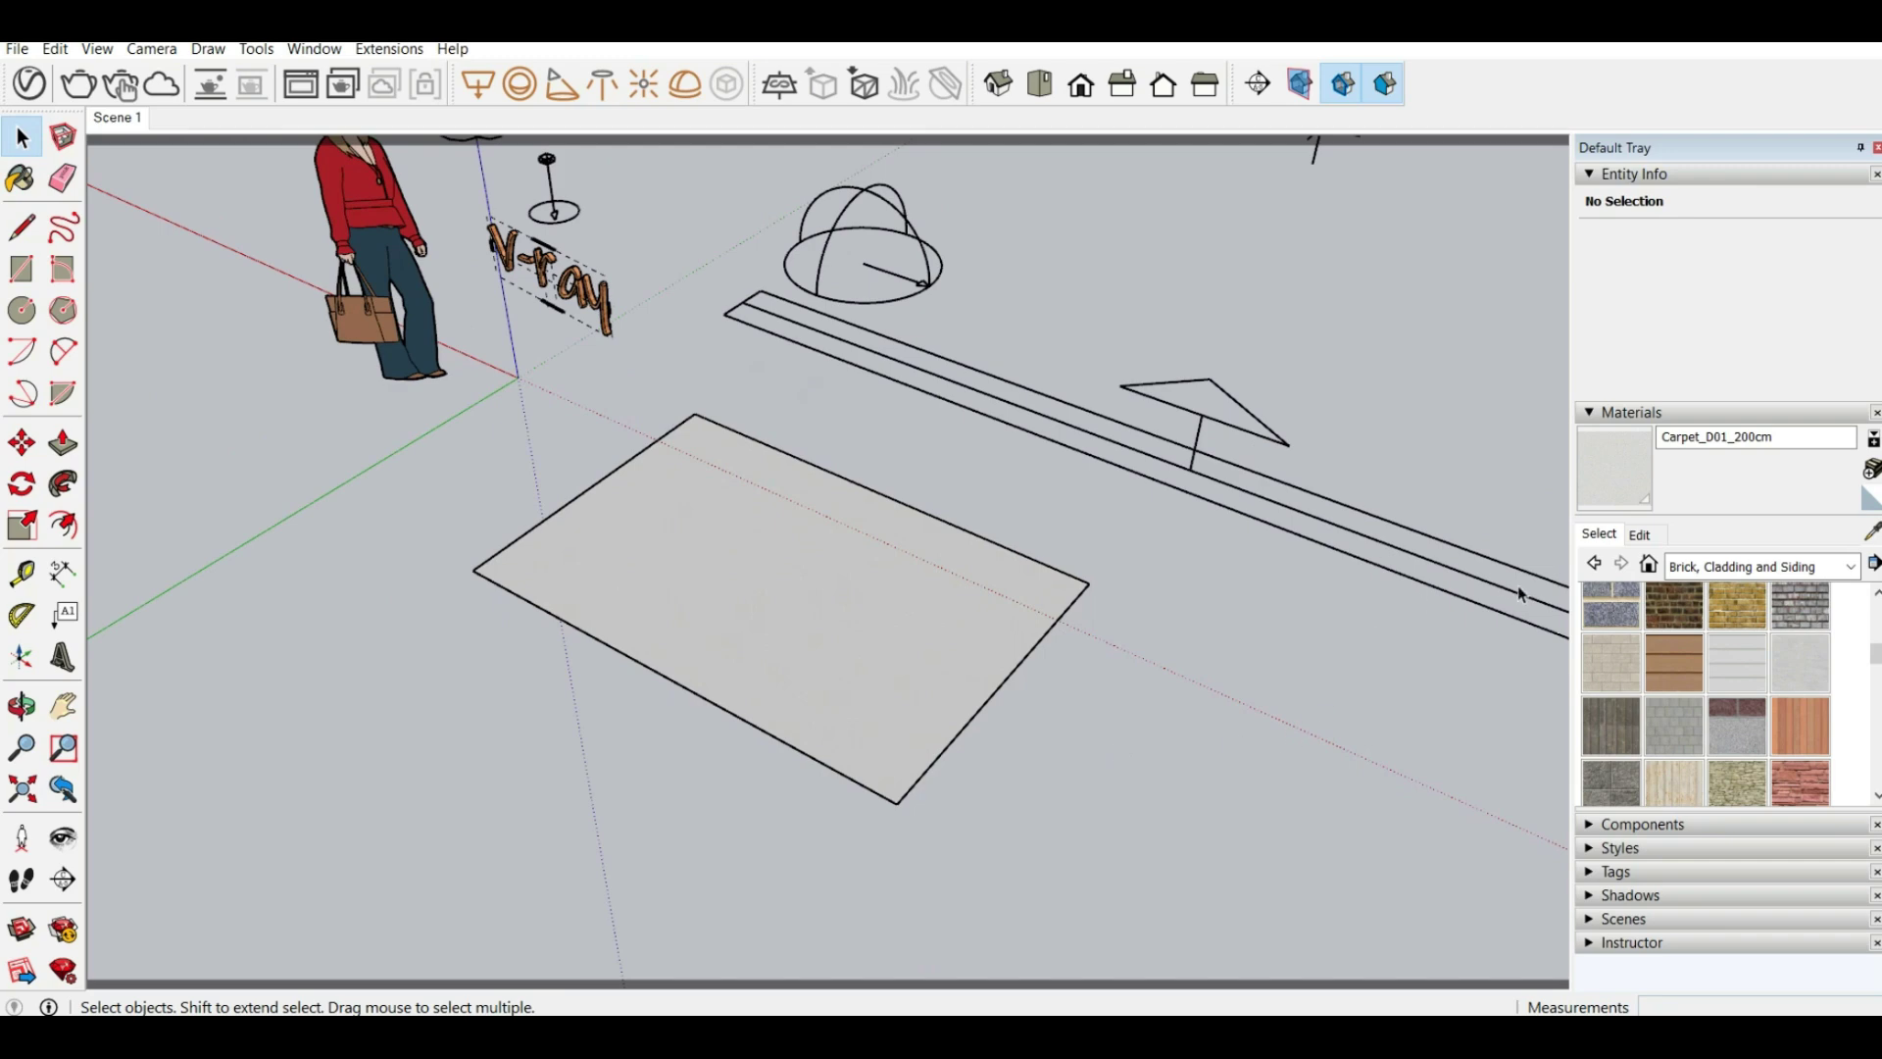
click(1640, 534)
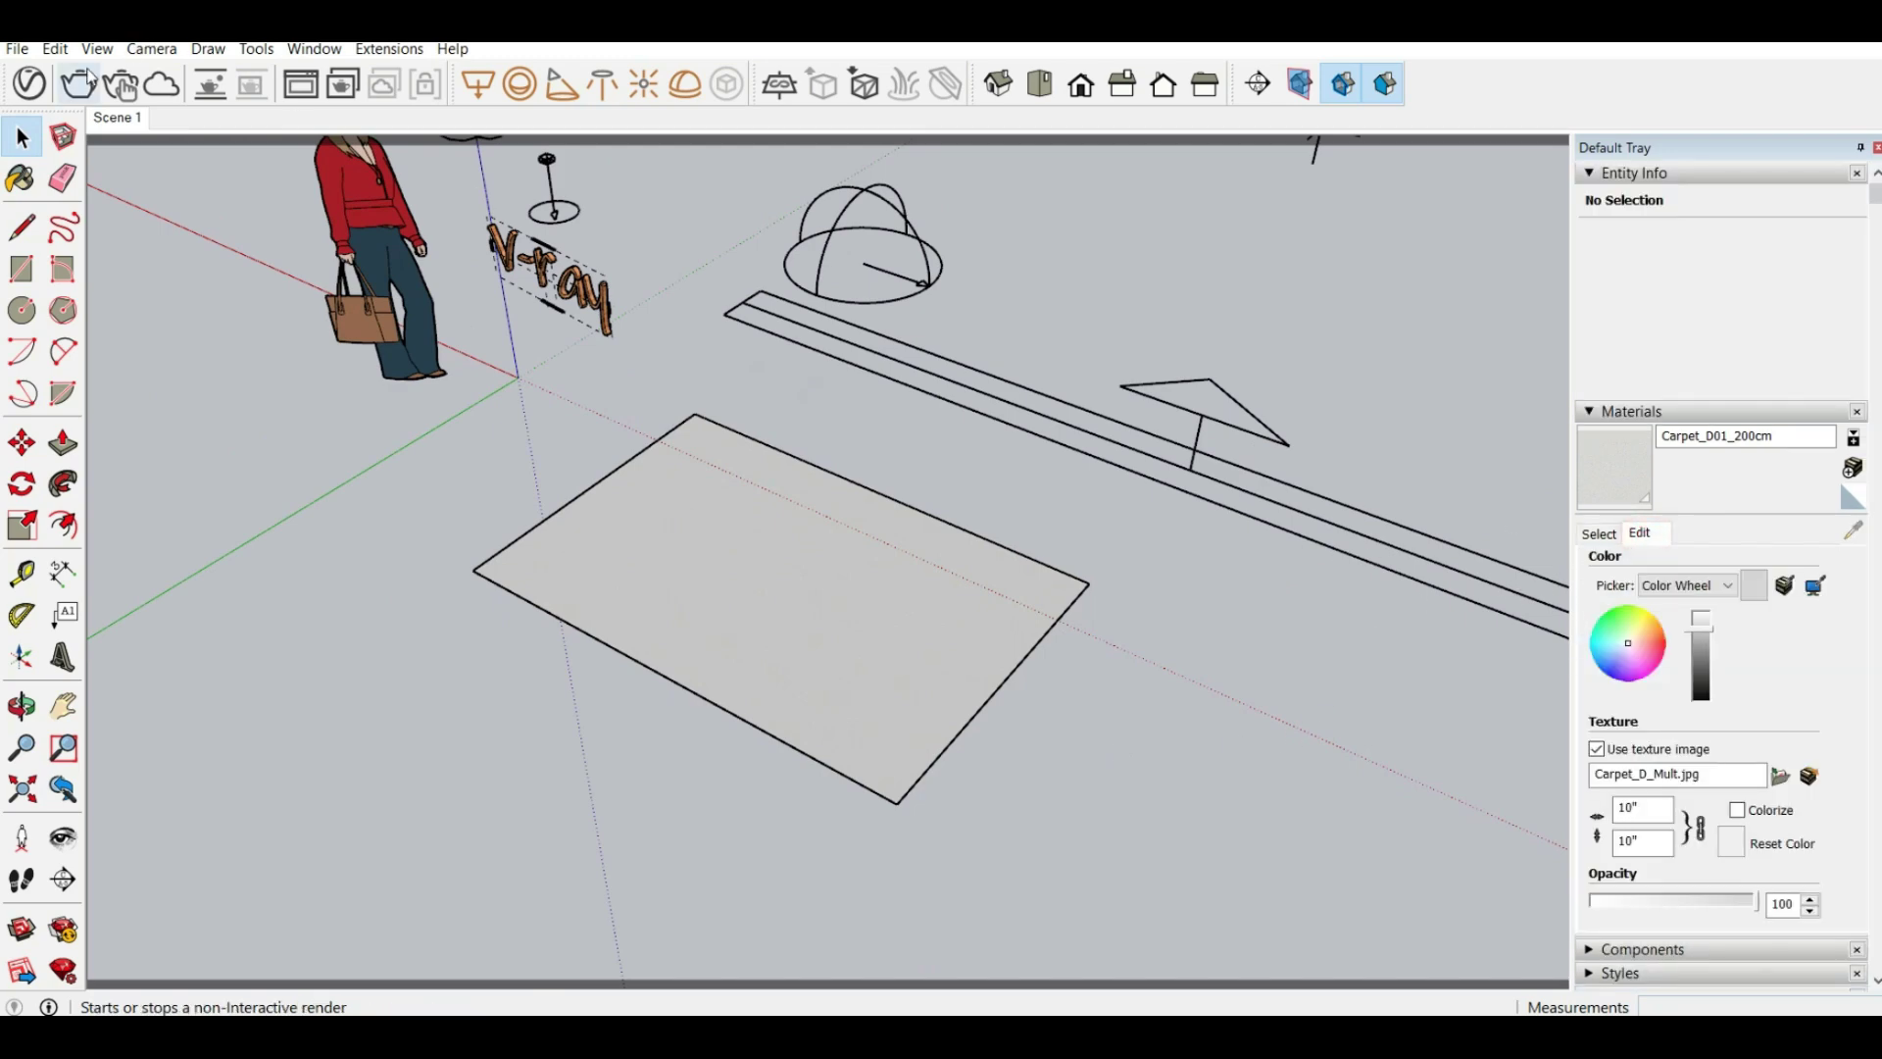
click(28, 84)
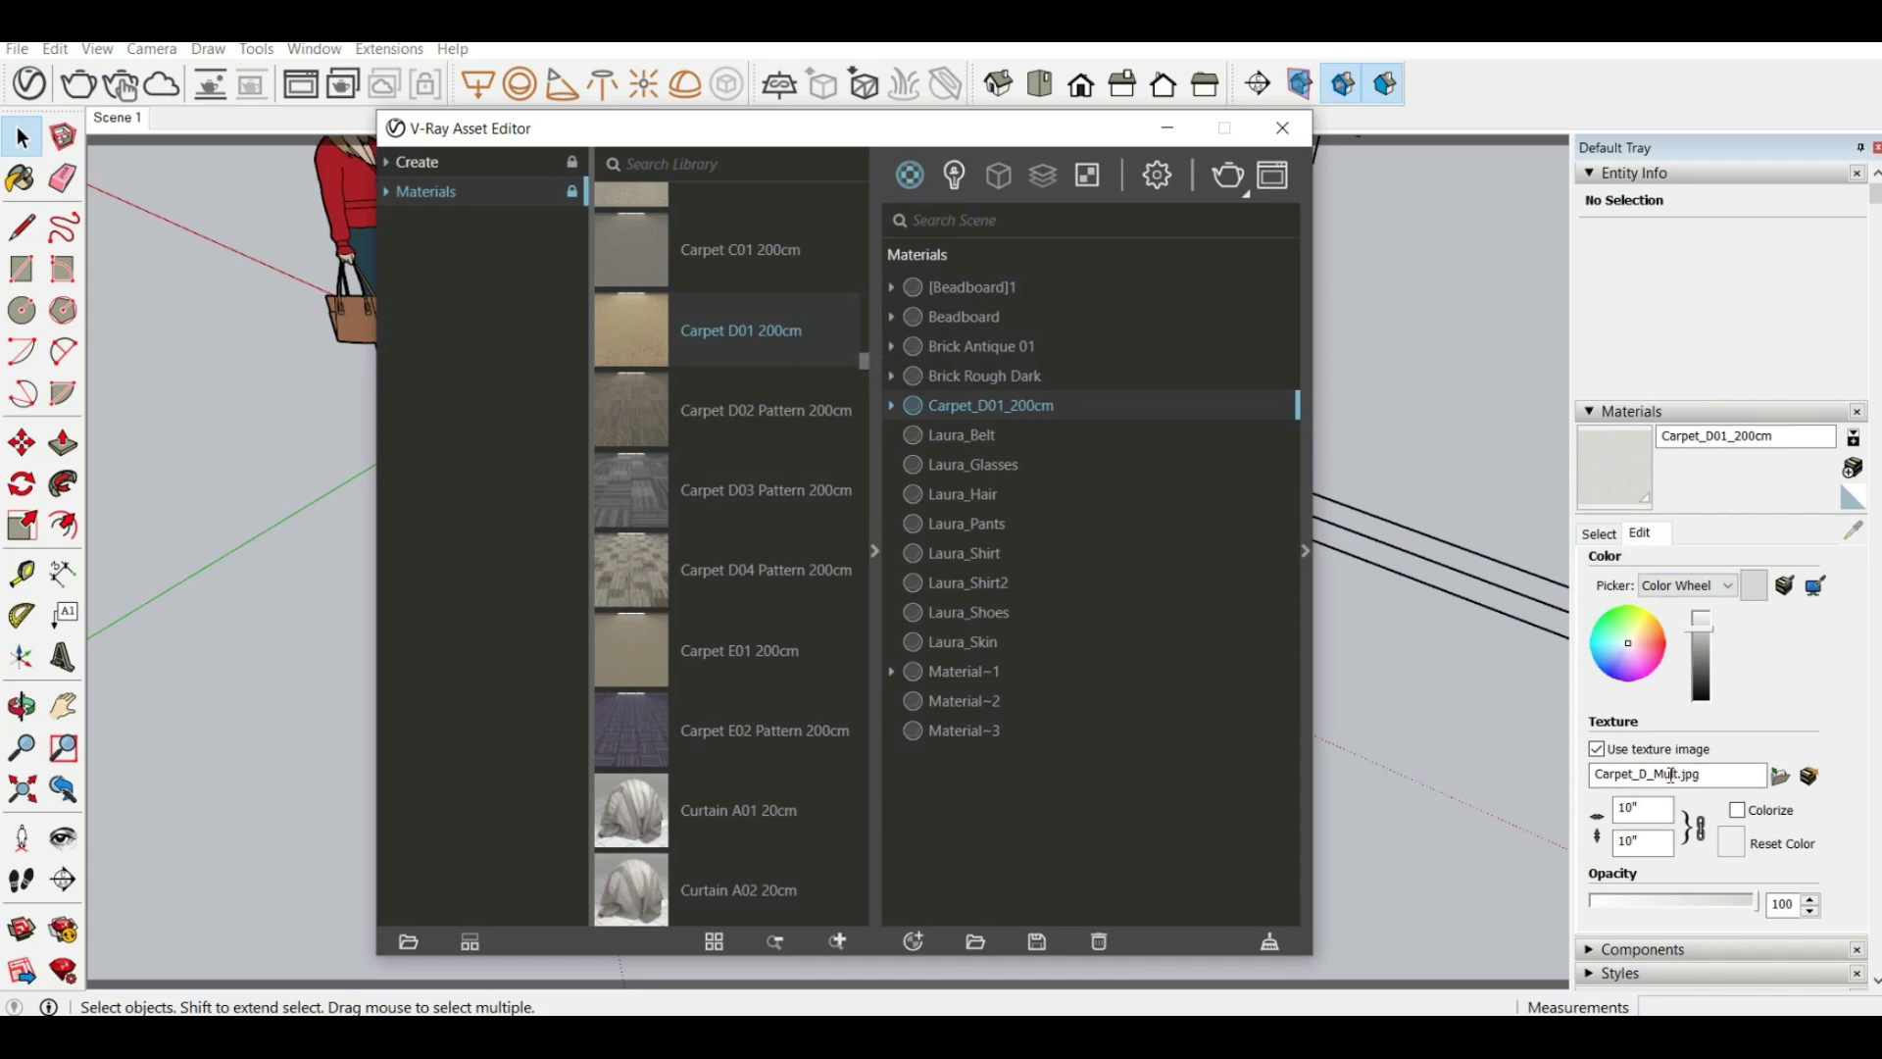
click(1653, 811)
text(2)
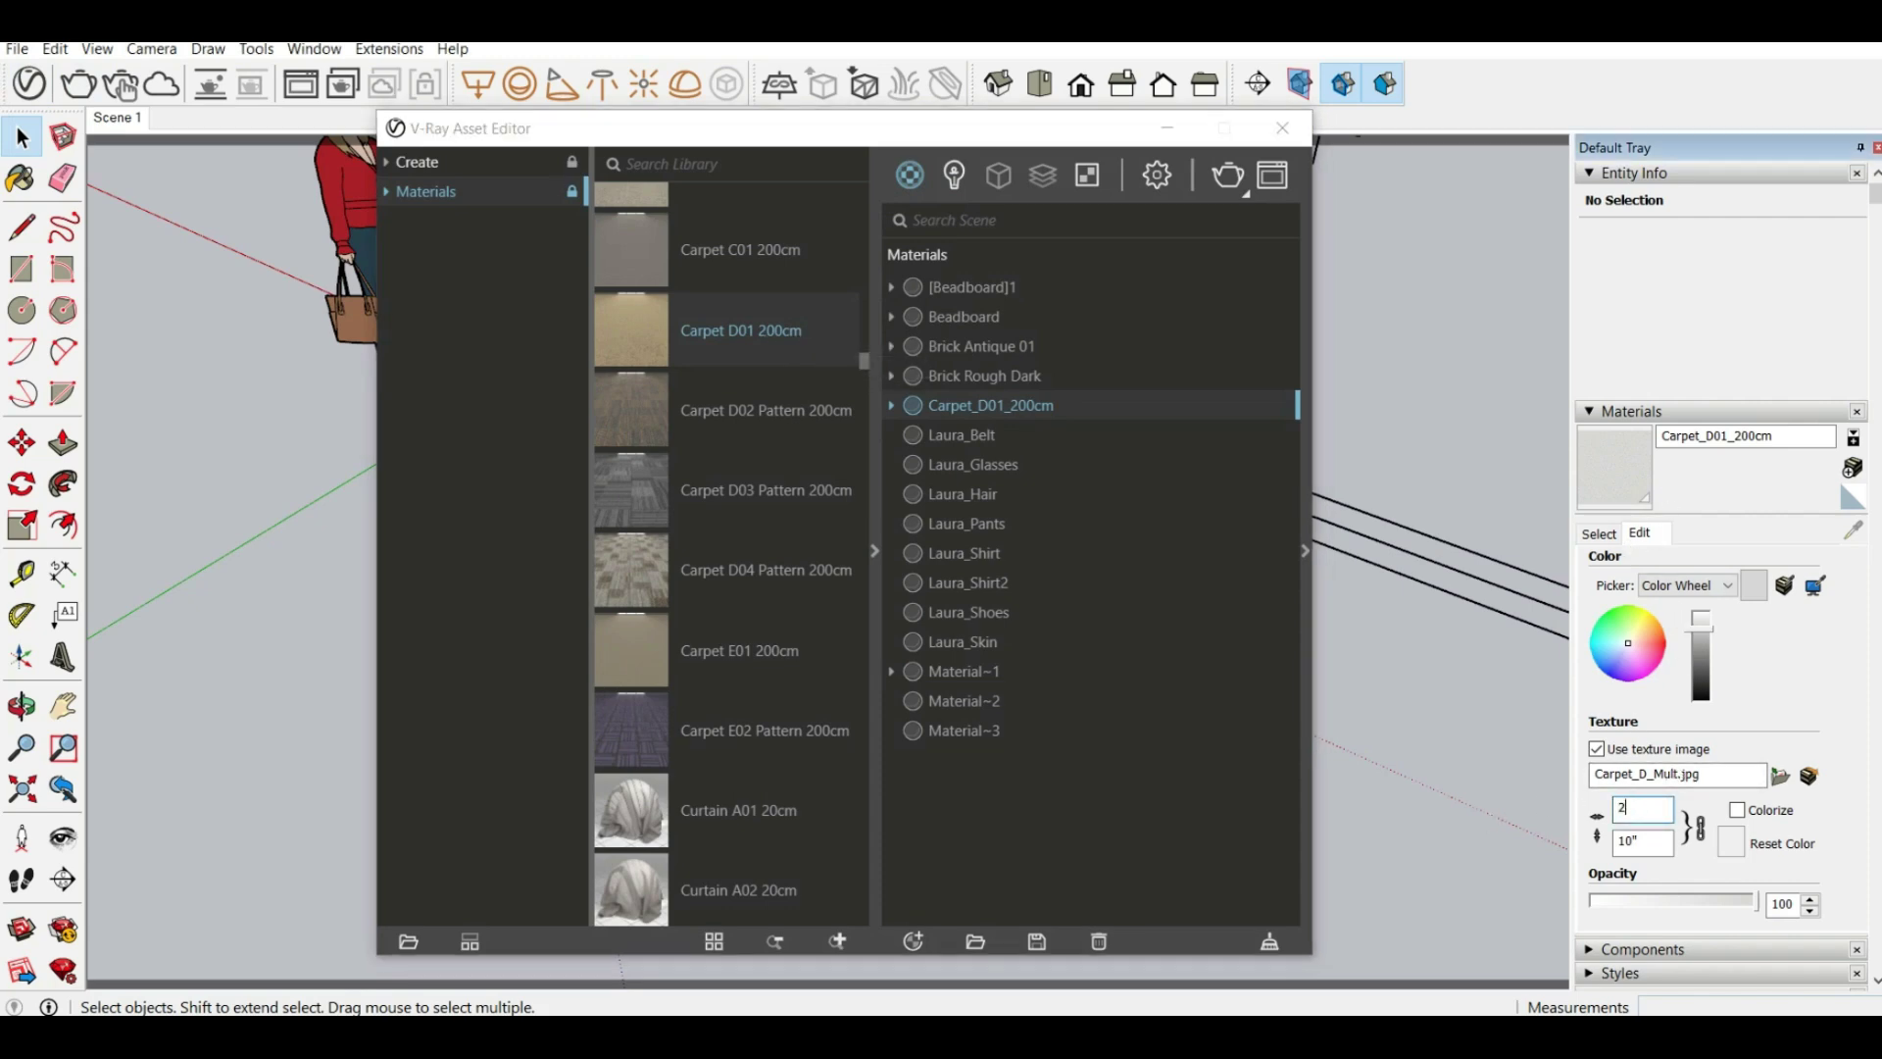
text(00cm)
click(1282, 127)
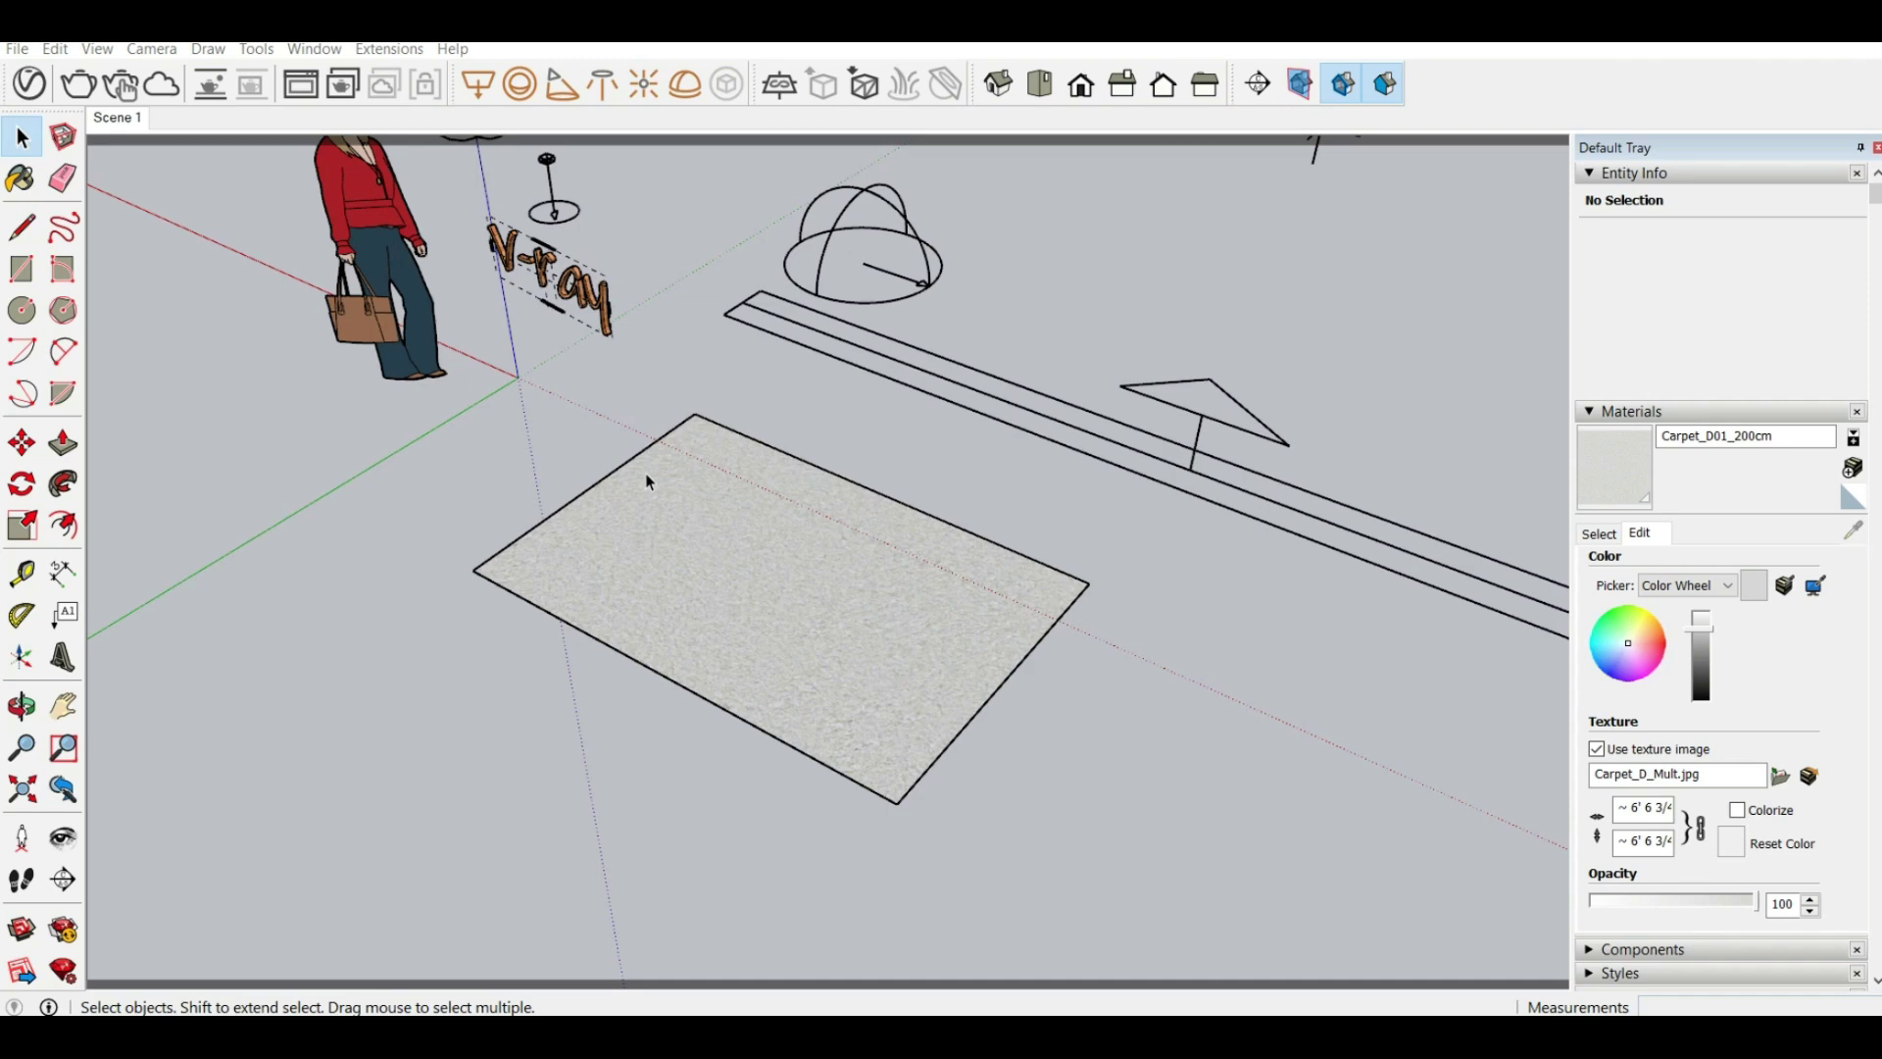
Select the carpet-painted rectangle together with its edges and make it a group
scroll(697, 534, down, 5)
middle_drag(697, 533, 944, 662)
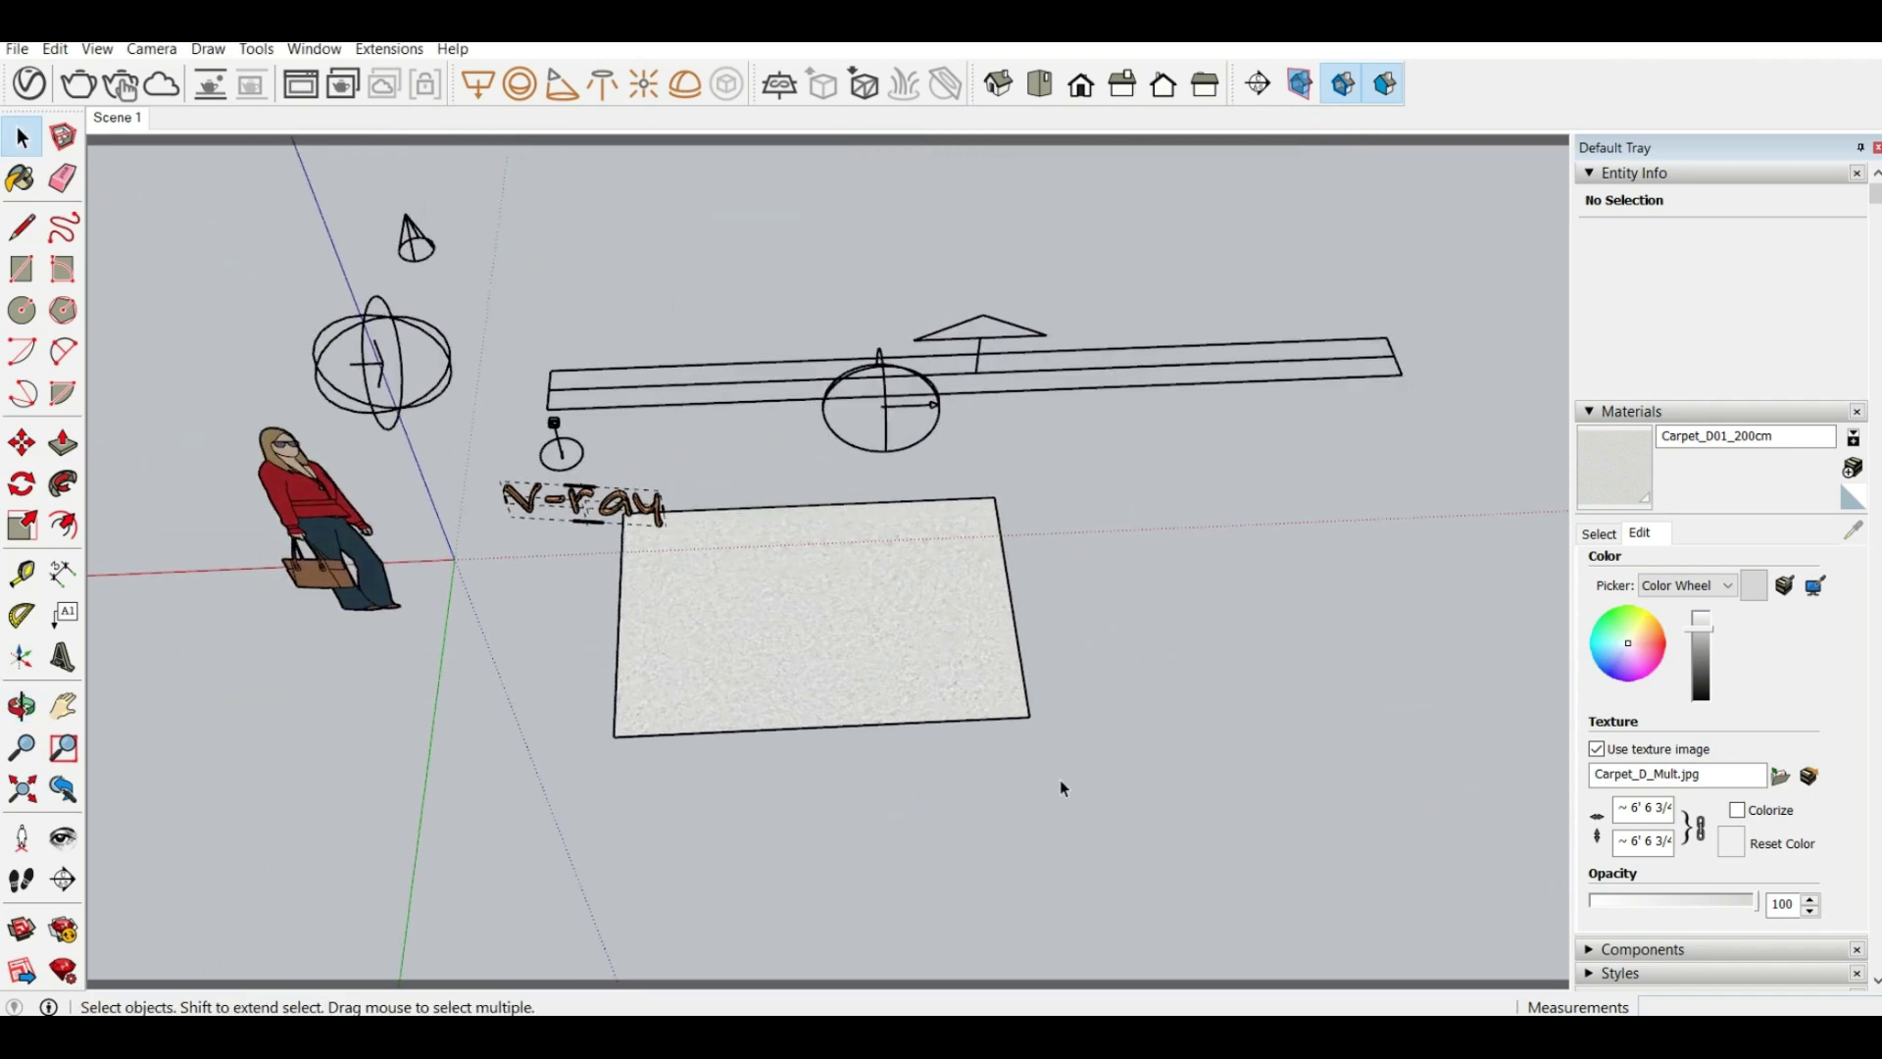
drag(1061, 787, 560, 538)
scroll(872, 627, up, 2)
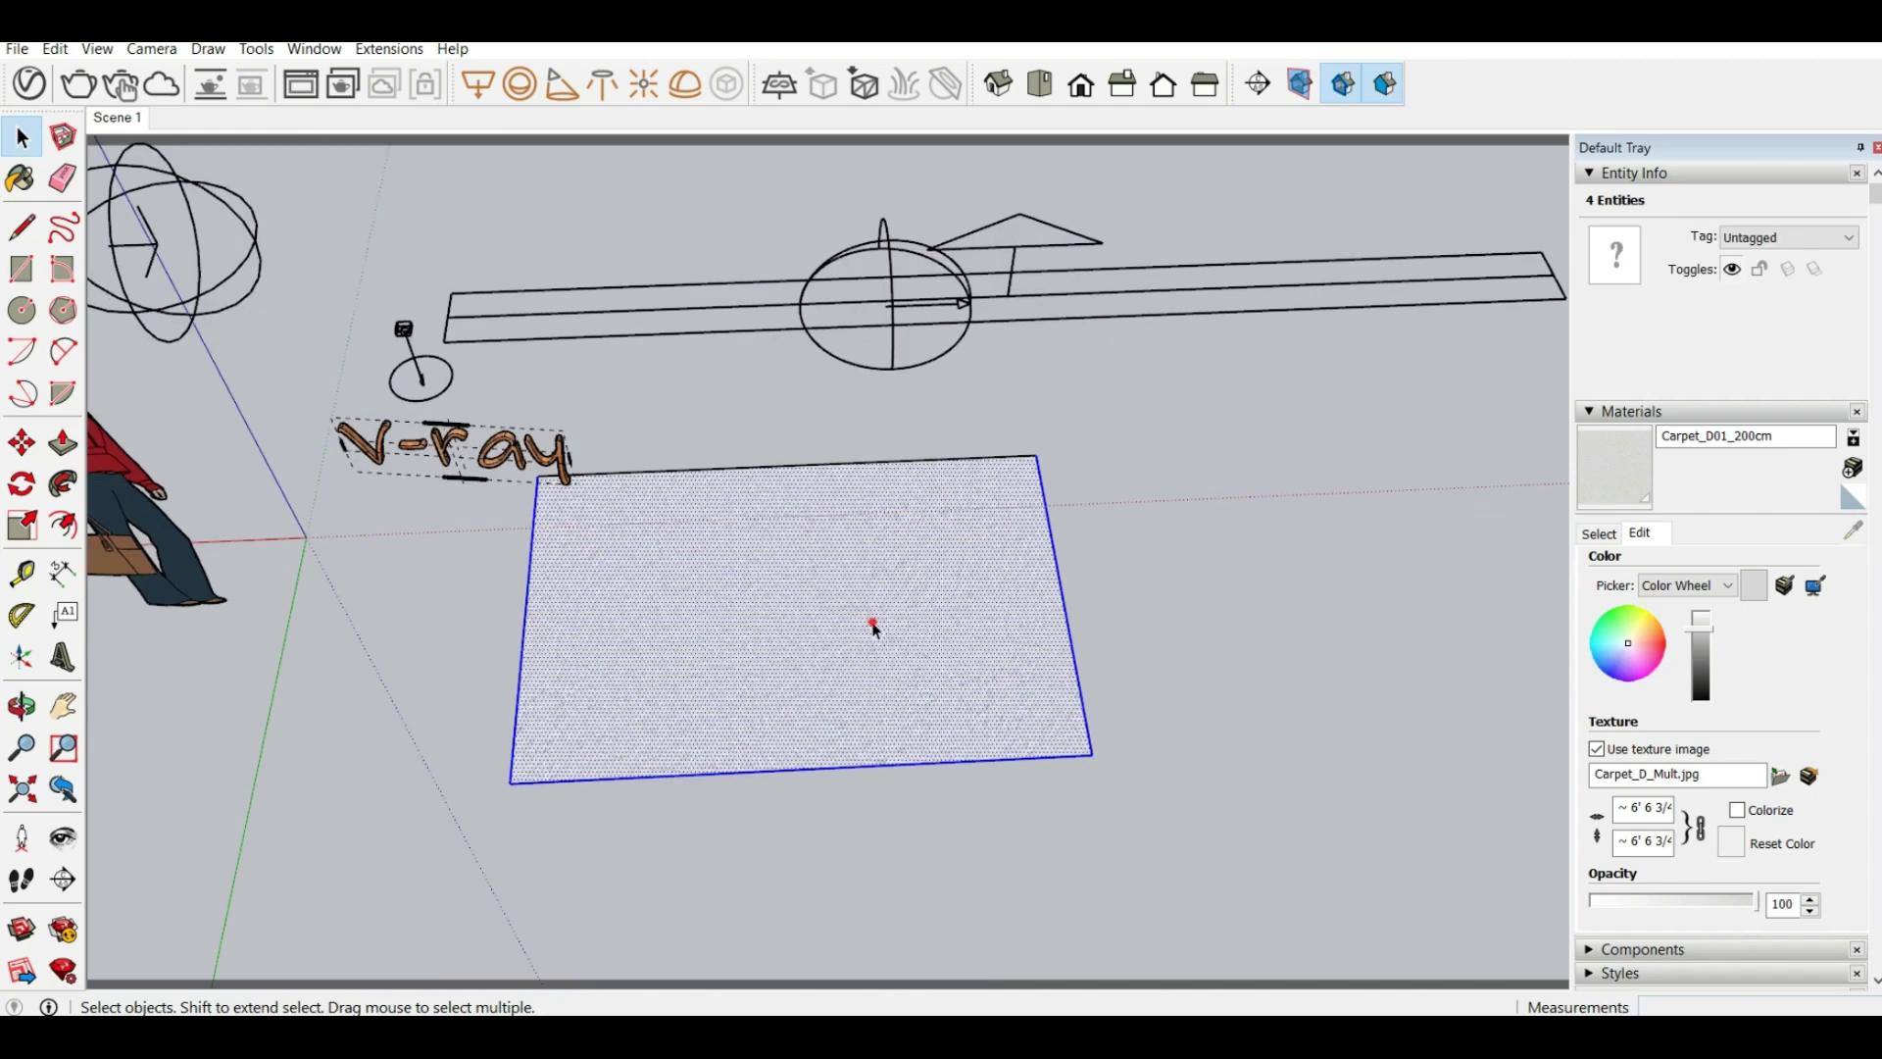
double_click(873, 625)
right_click(866, 609)
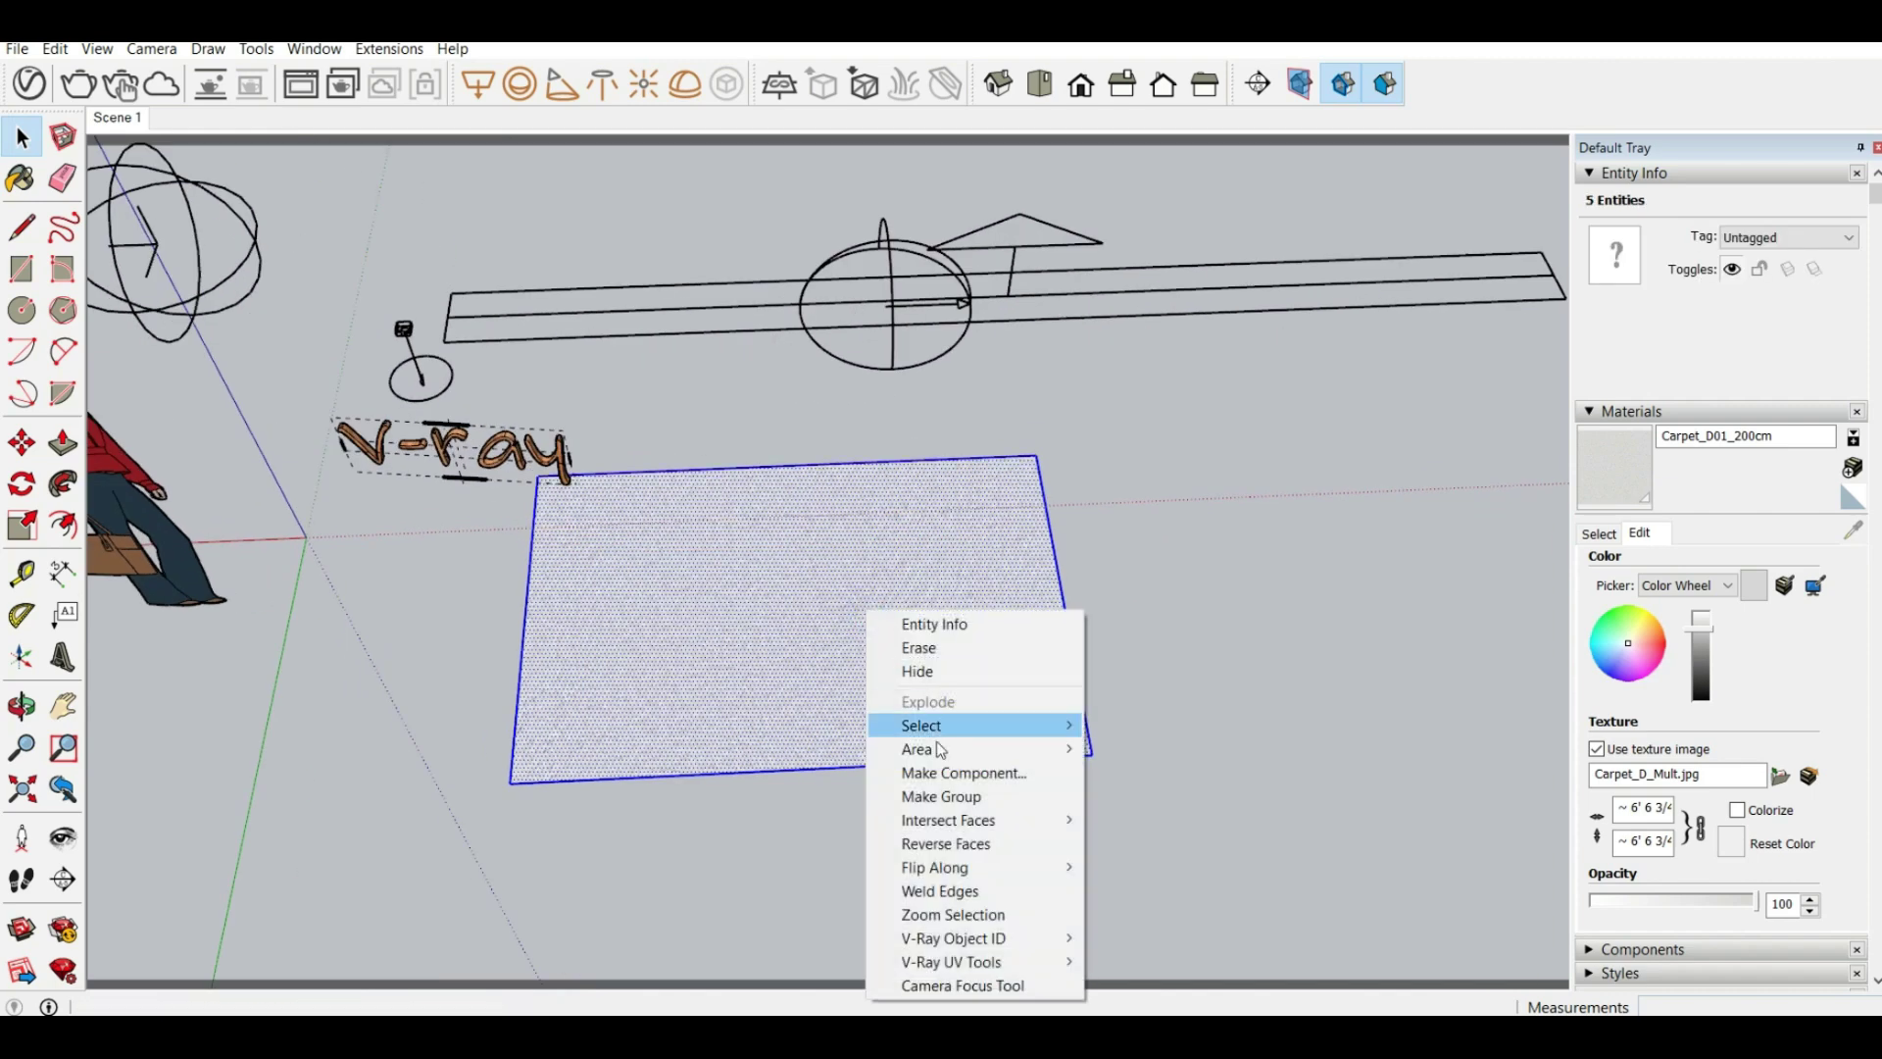
click(943, 796)
middle_drag(956, 780, 751, 527)
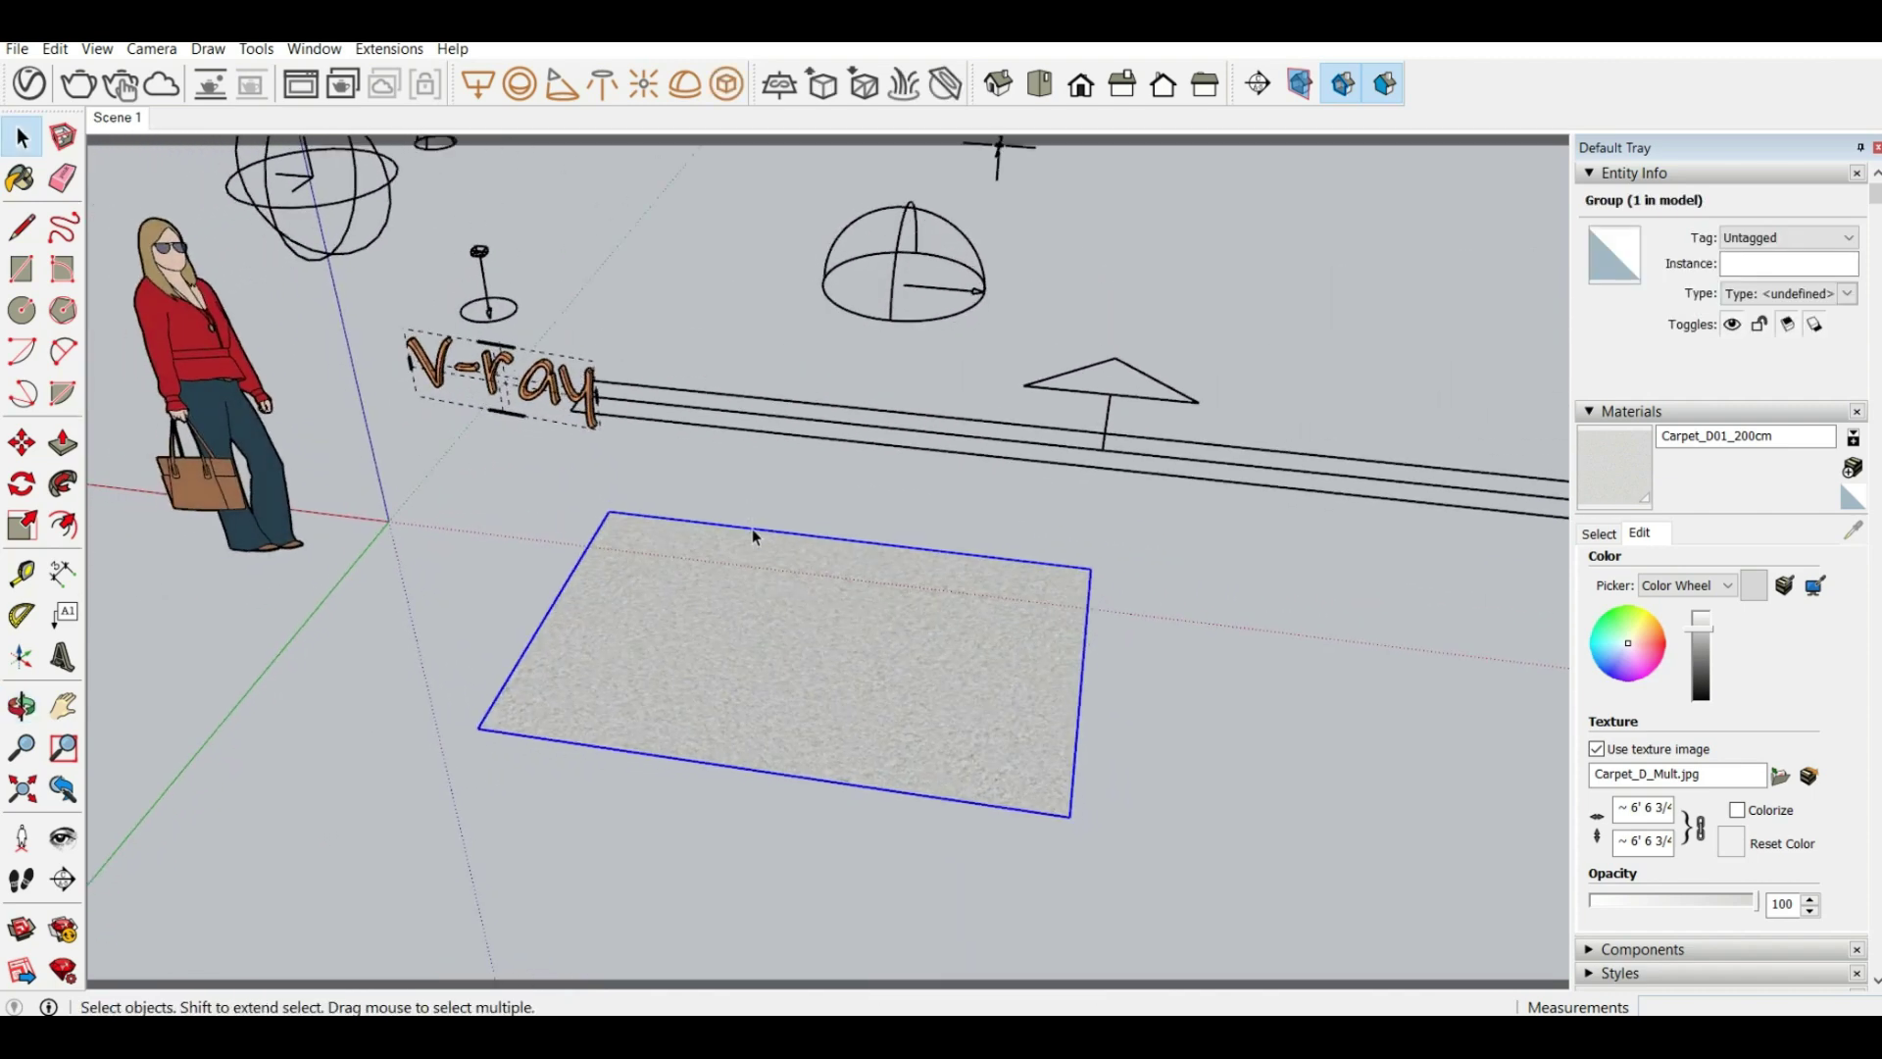
Add V-Ray Fur to the carpet group
click(907, 86)
middle_drag(942, 572, 902, 618)
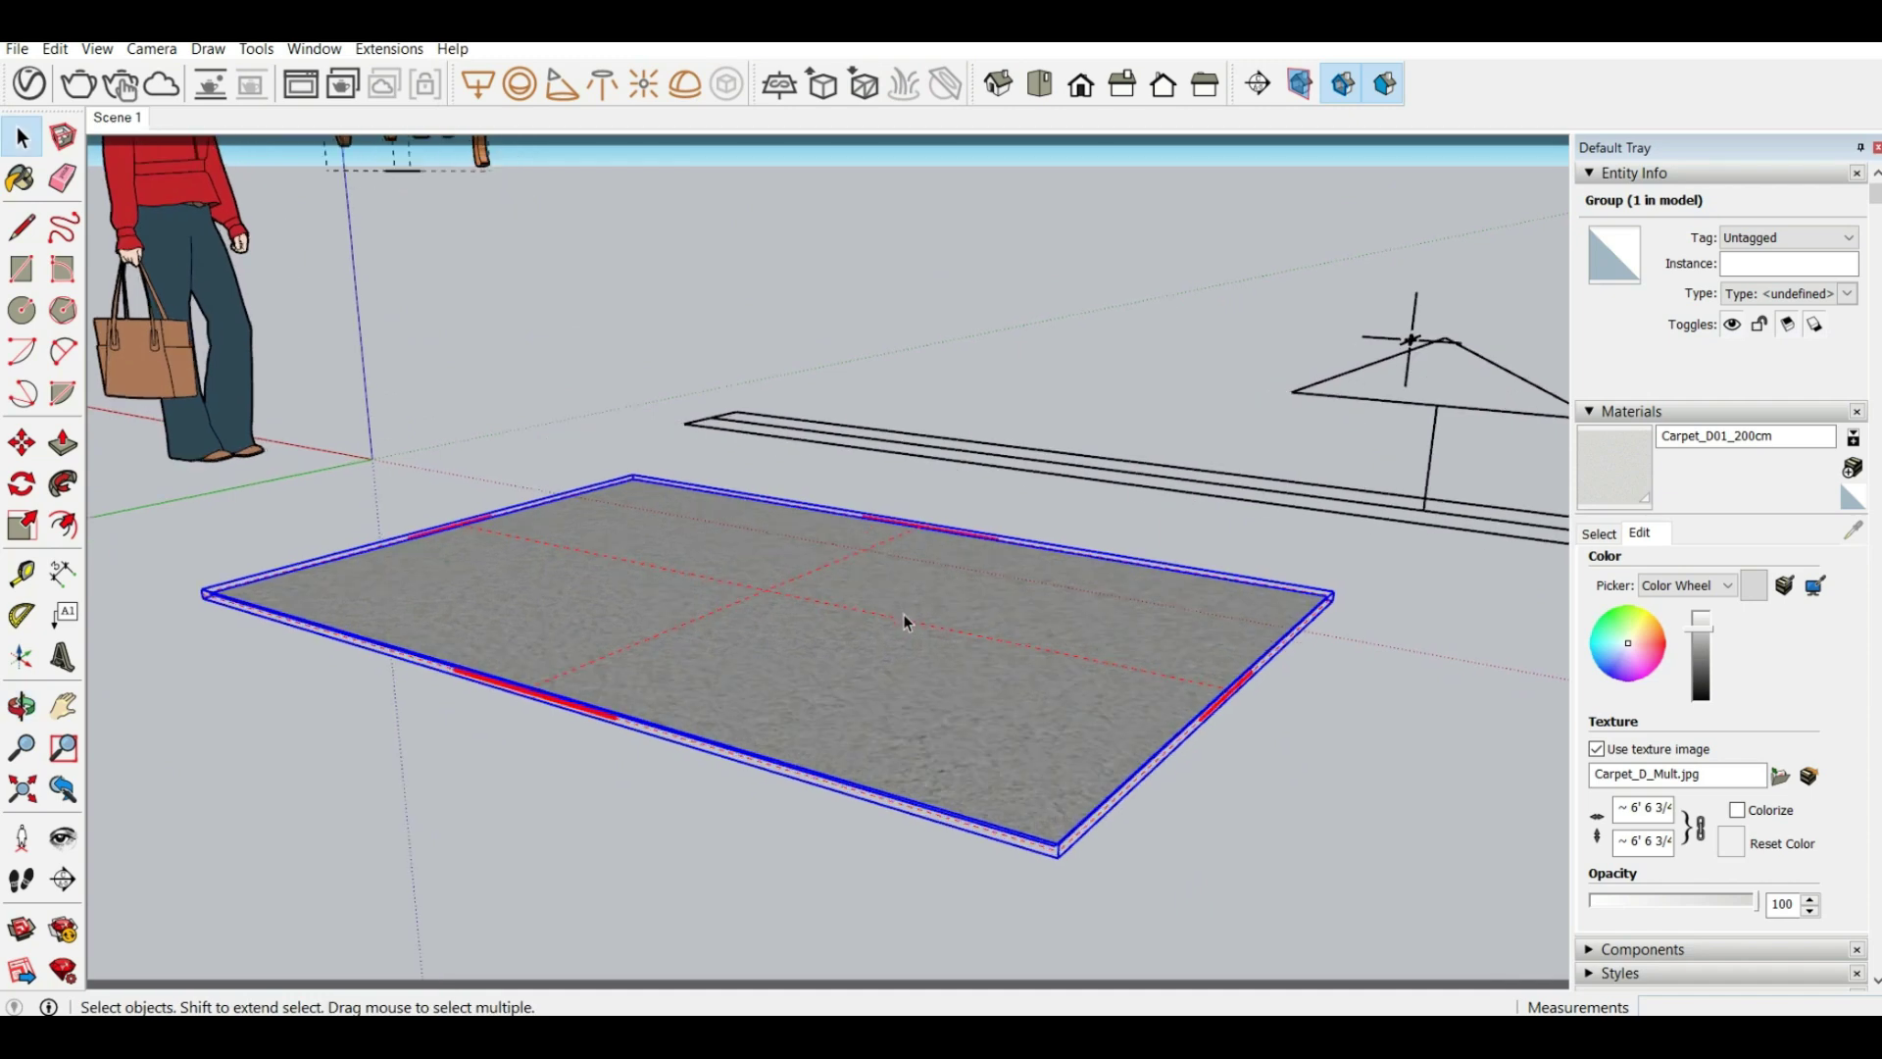
scroll(1107, 392, up, 2)
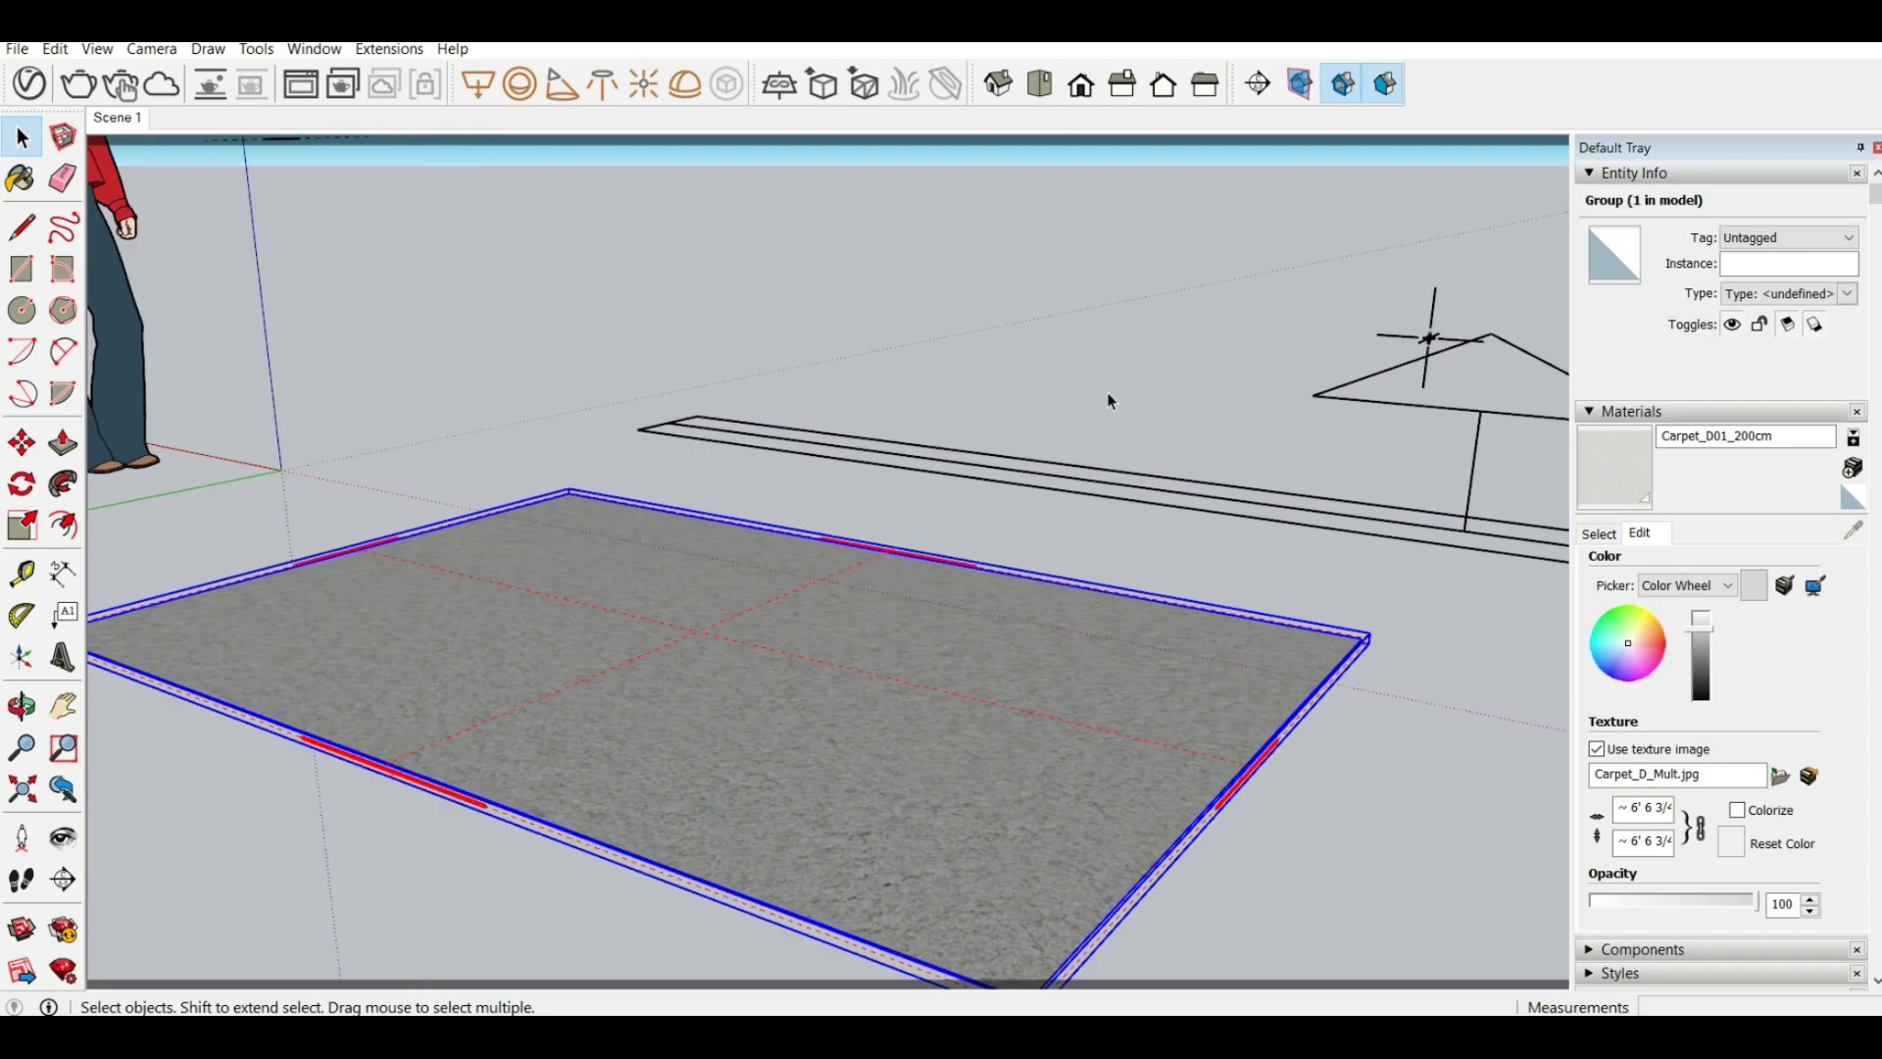
Render the fur carpet from a low viewpoint in V-Ray and close the frame buffer
middle_drag(892, 730, 858, 661)
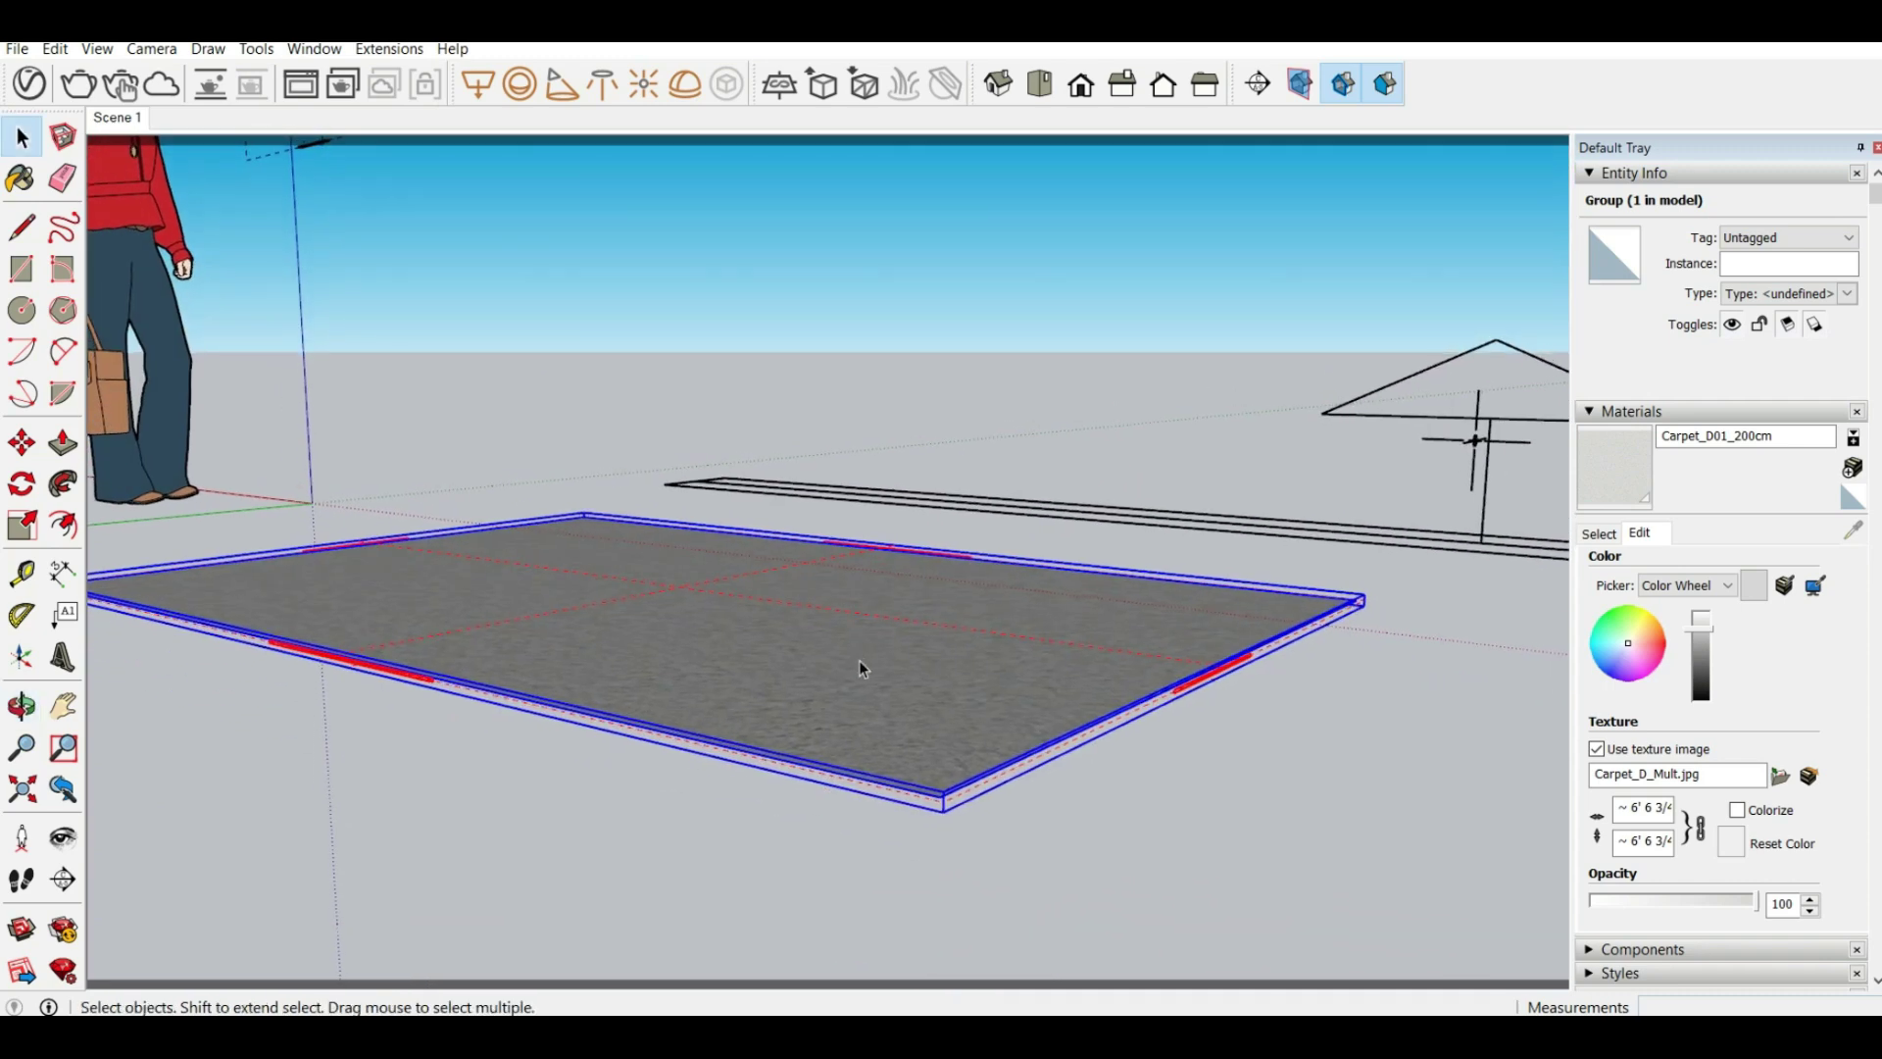
scroll(812, 607, up, 1)
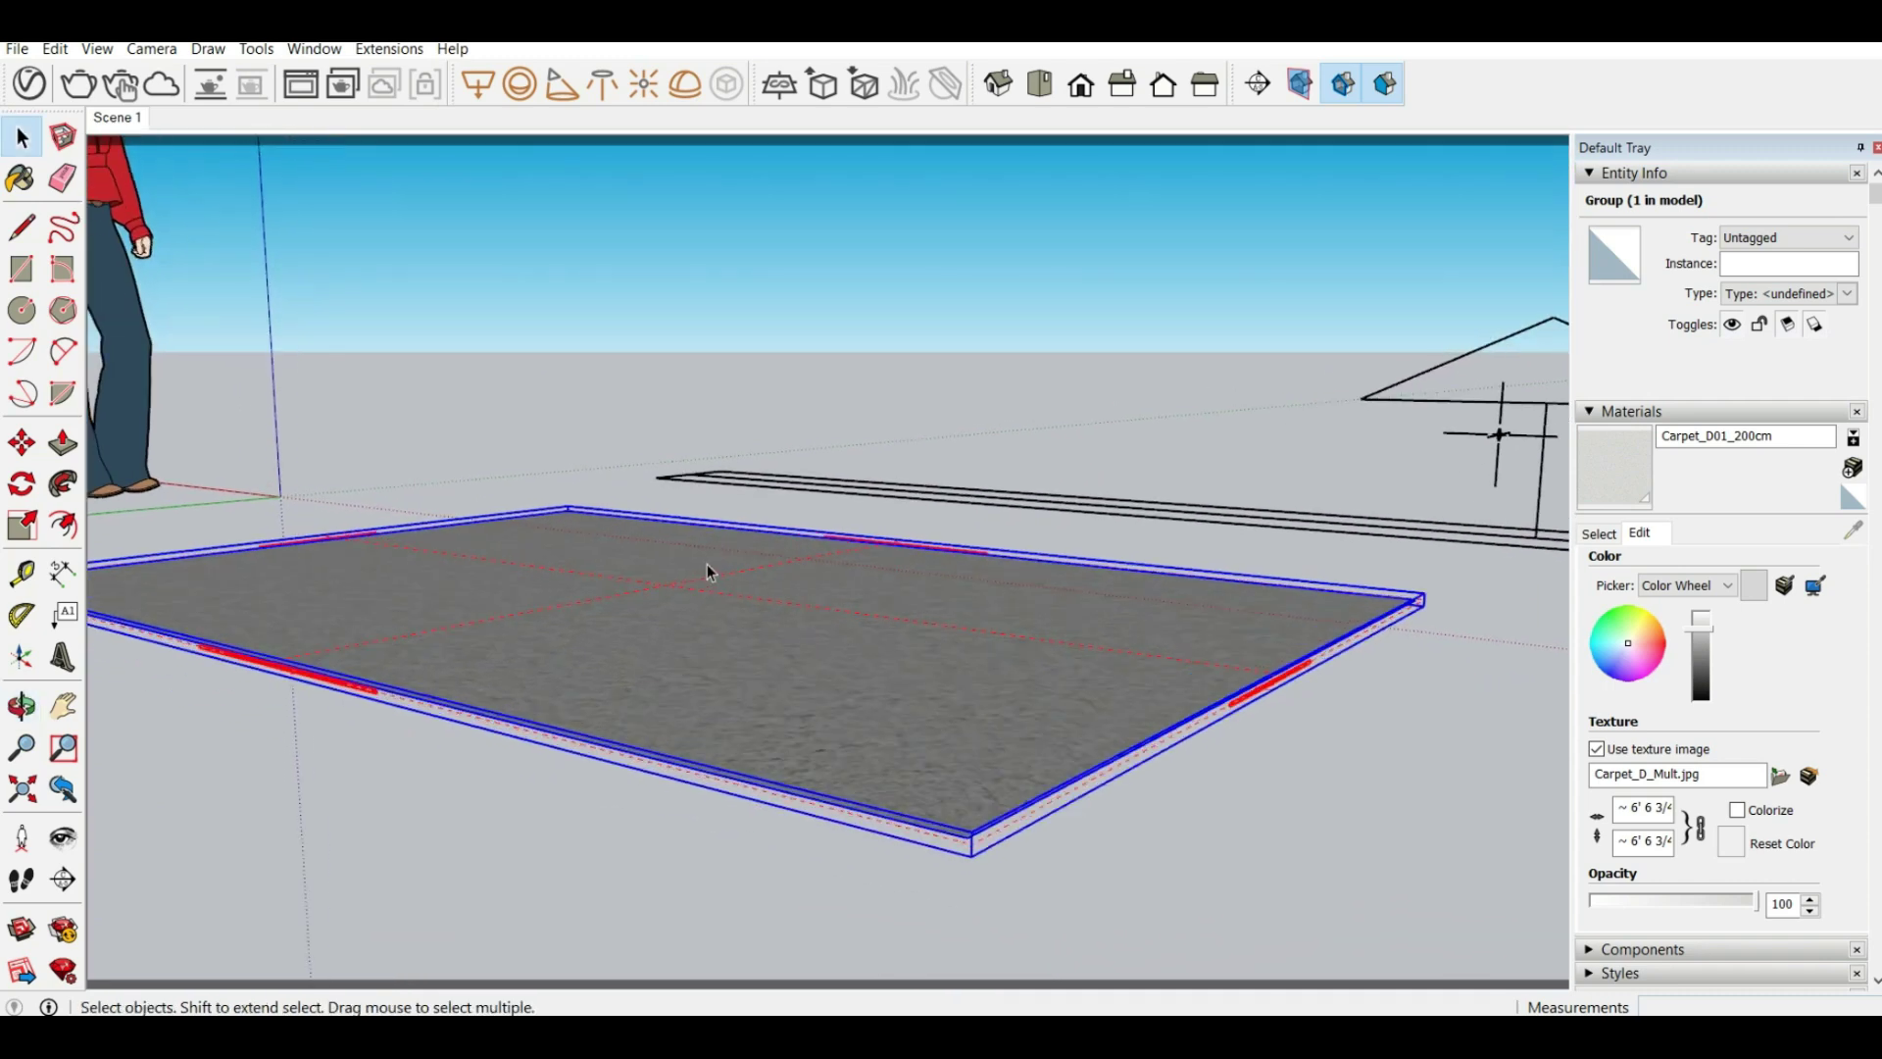
middle_drag(707, 563, 718, 539)
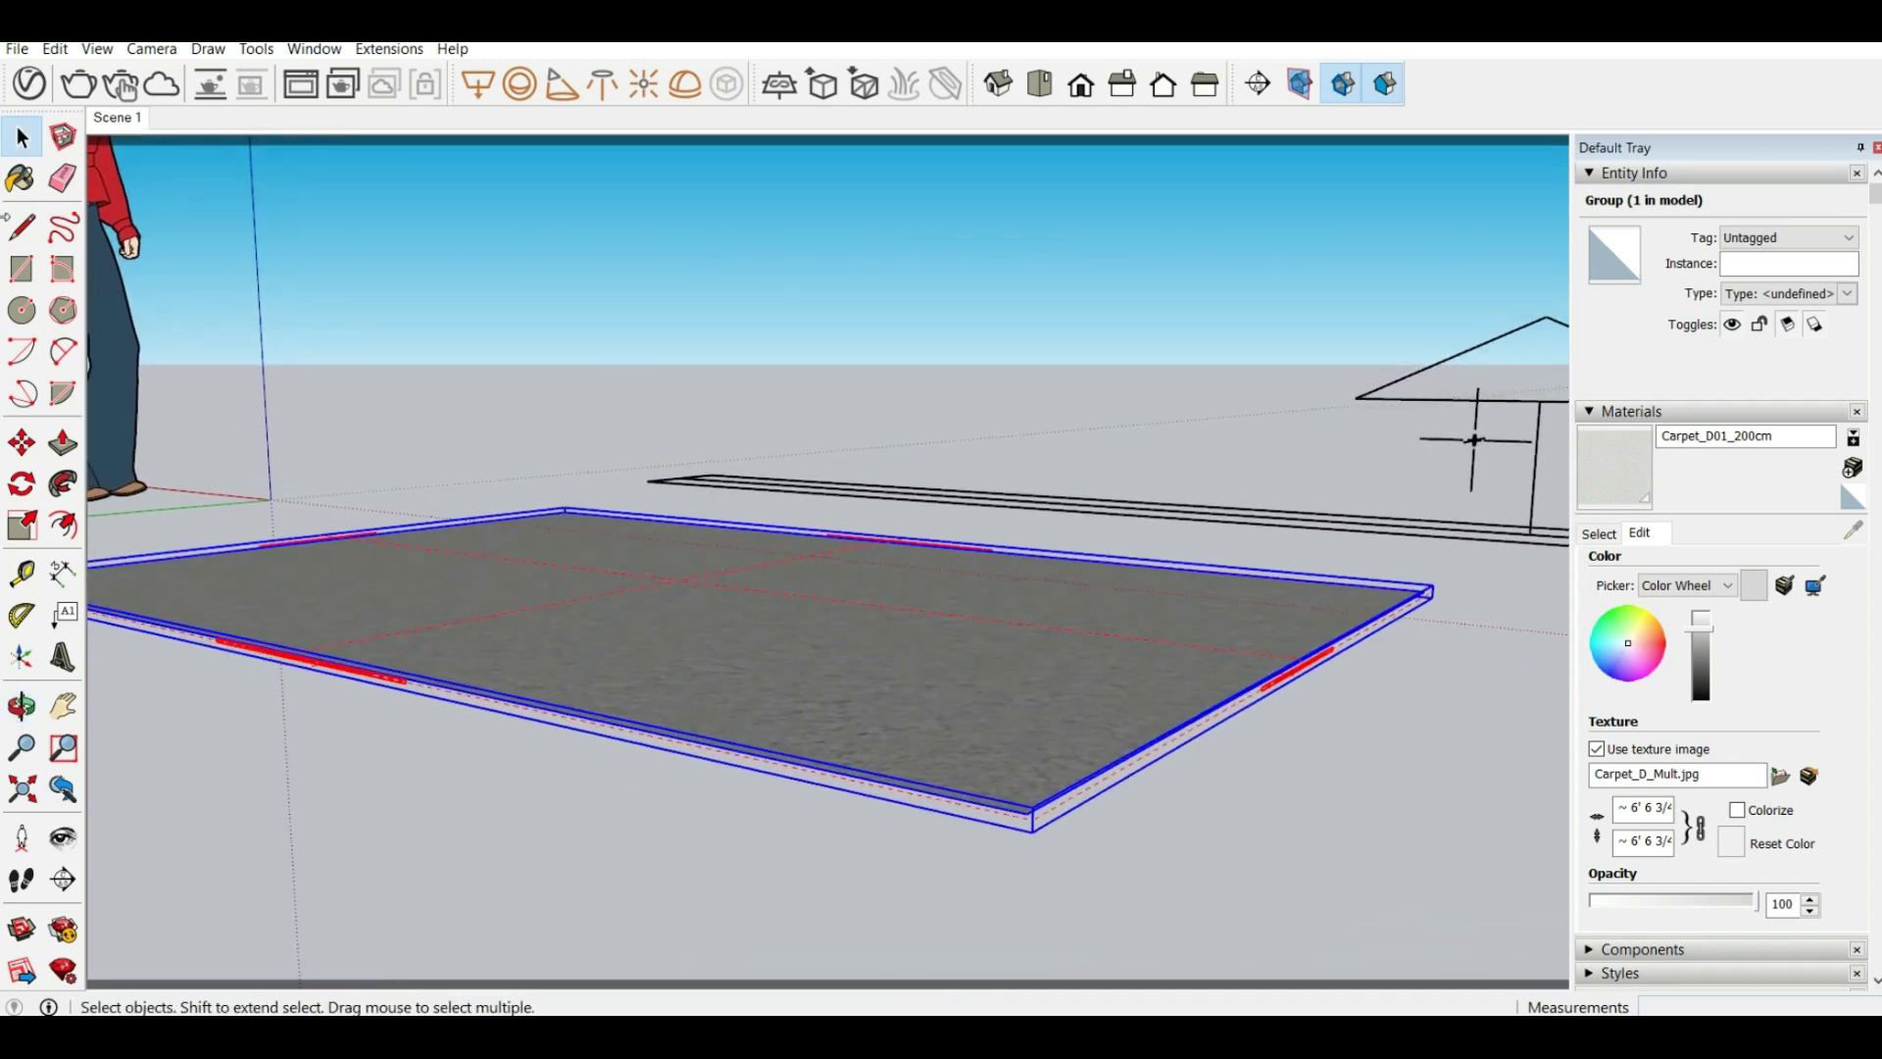
click(78, 85)
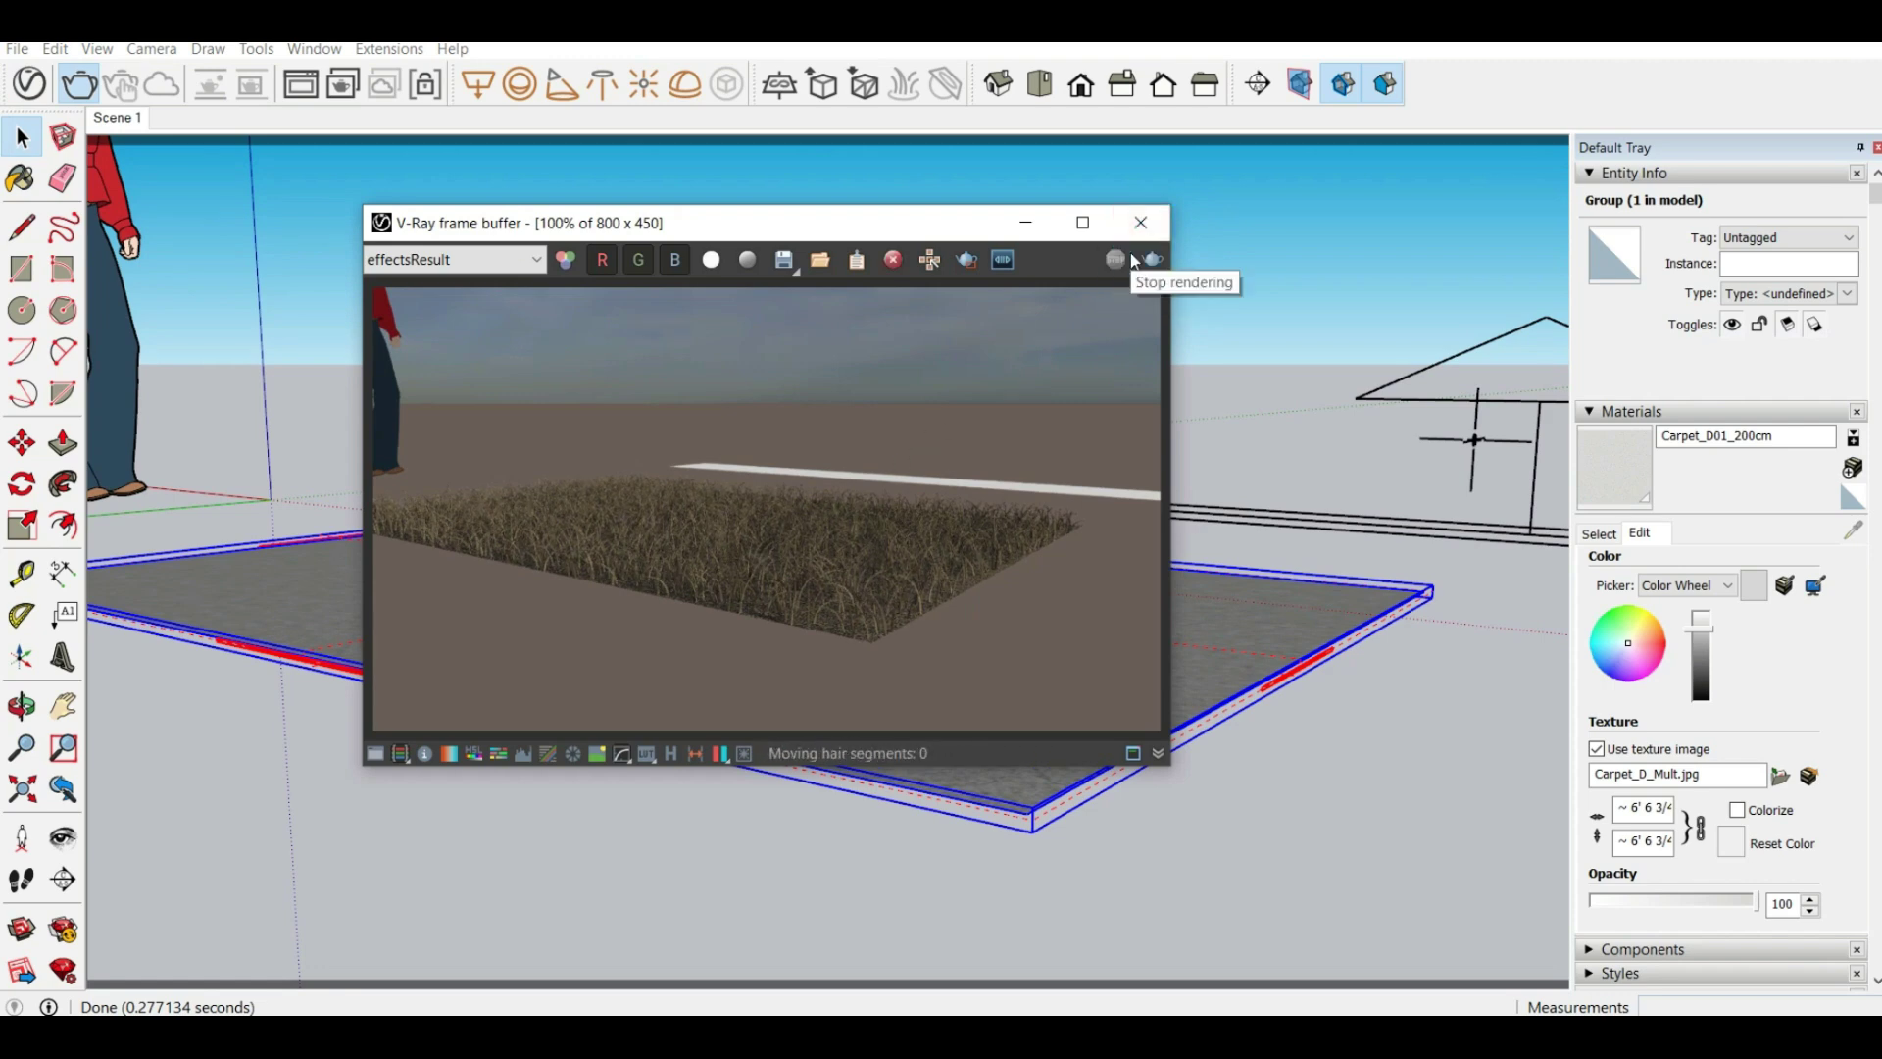
click(1141, 222)
Render a closer view of the v-ray text beside the carpet and close the frame buffer
scroll(1151, 396, down, 3)
scroll(1150, 396, down, 2)
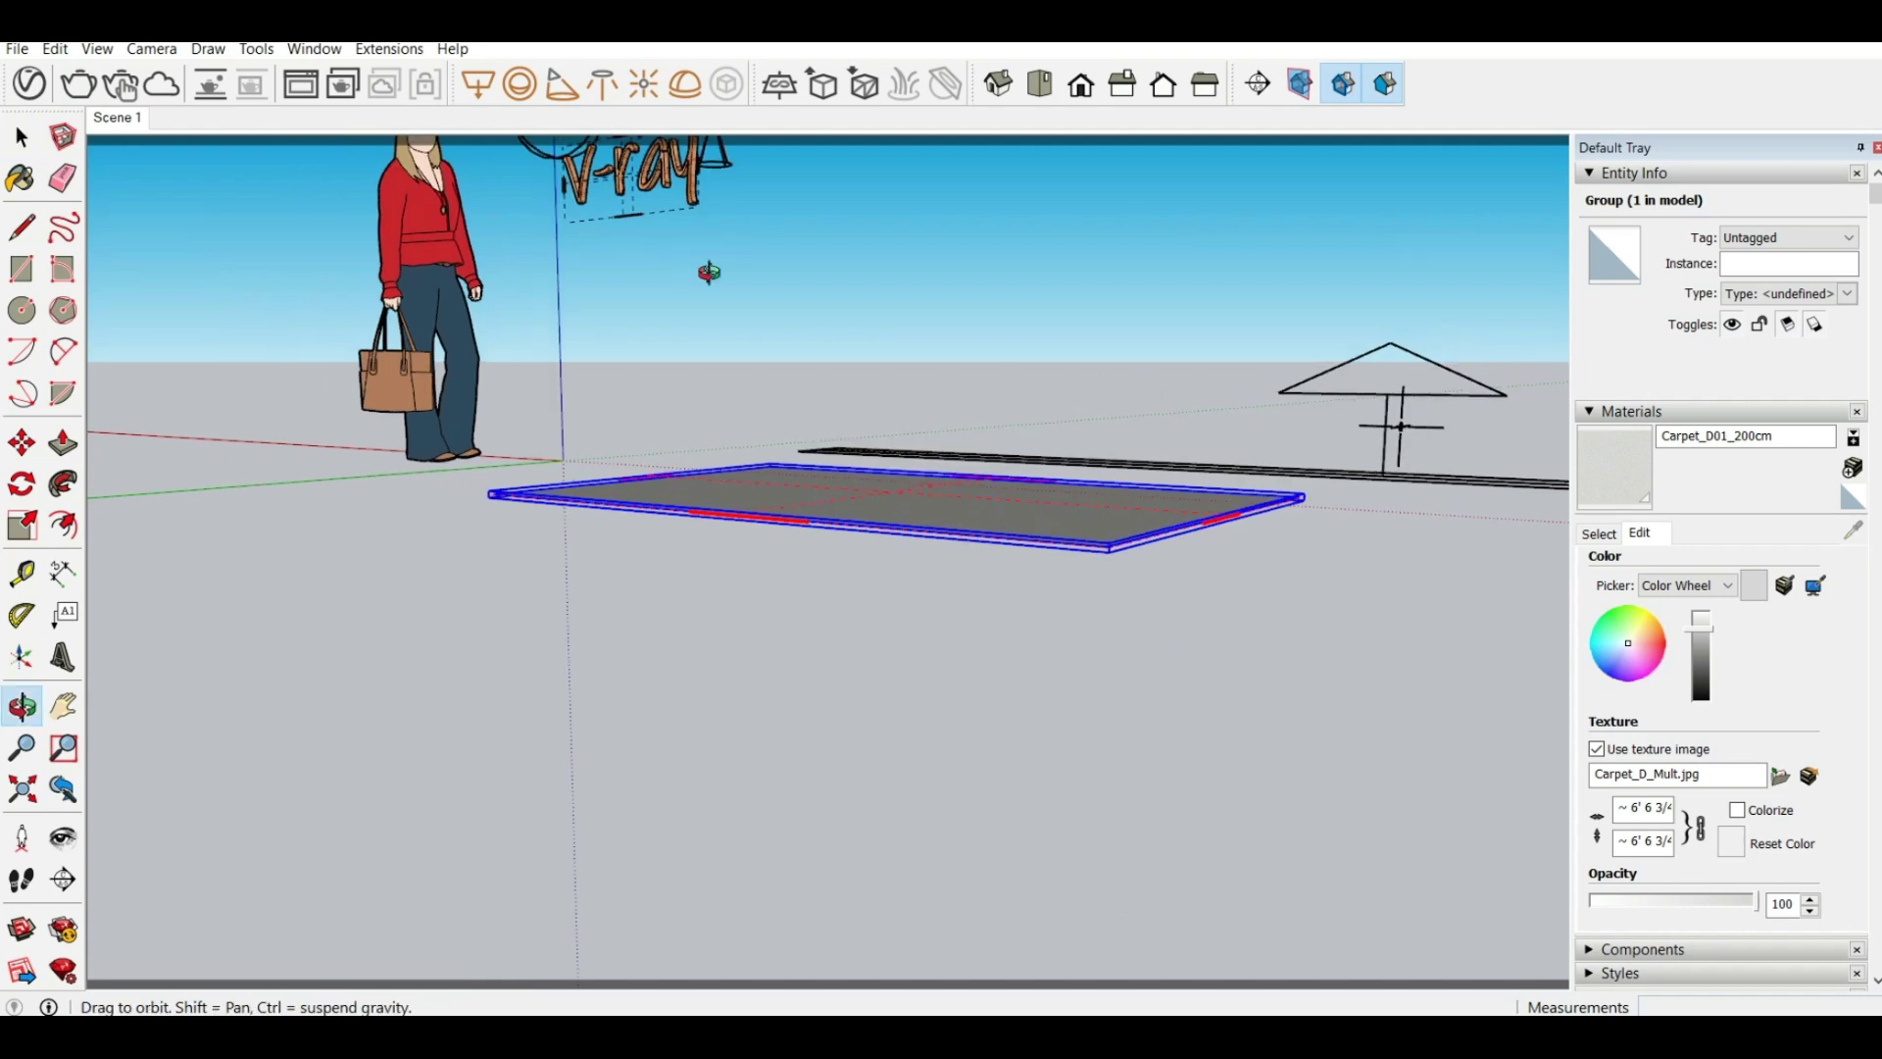
middle_drag(706, 274, 1069, 309)
scroll(833, 199, up, 3)
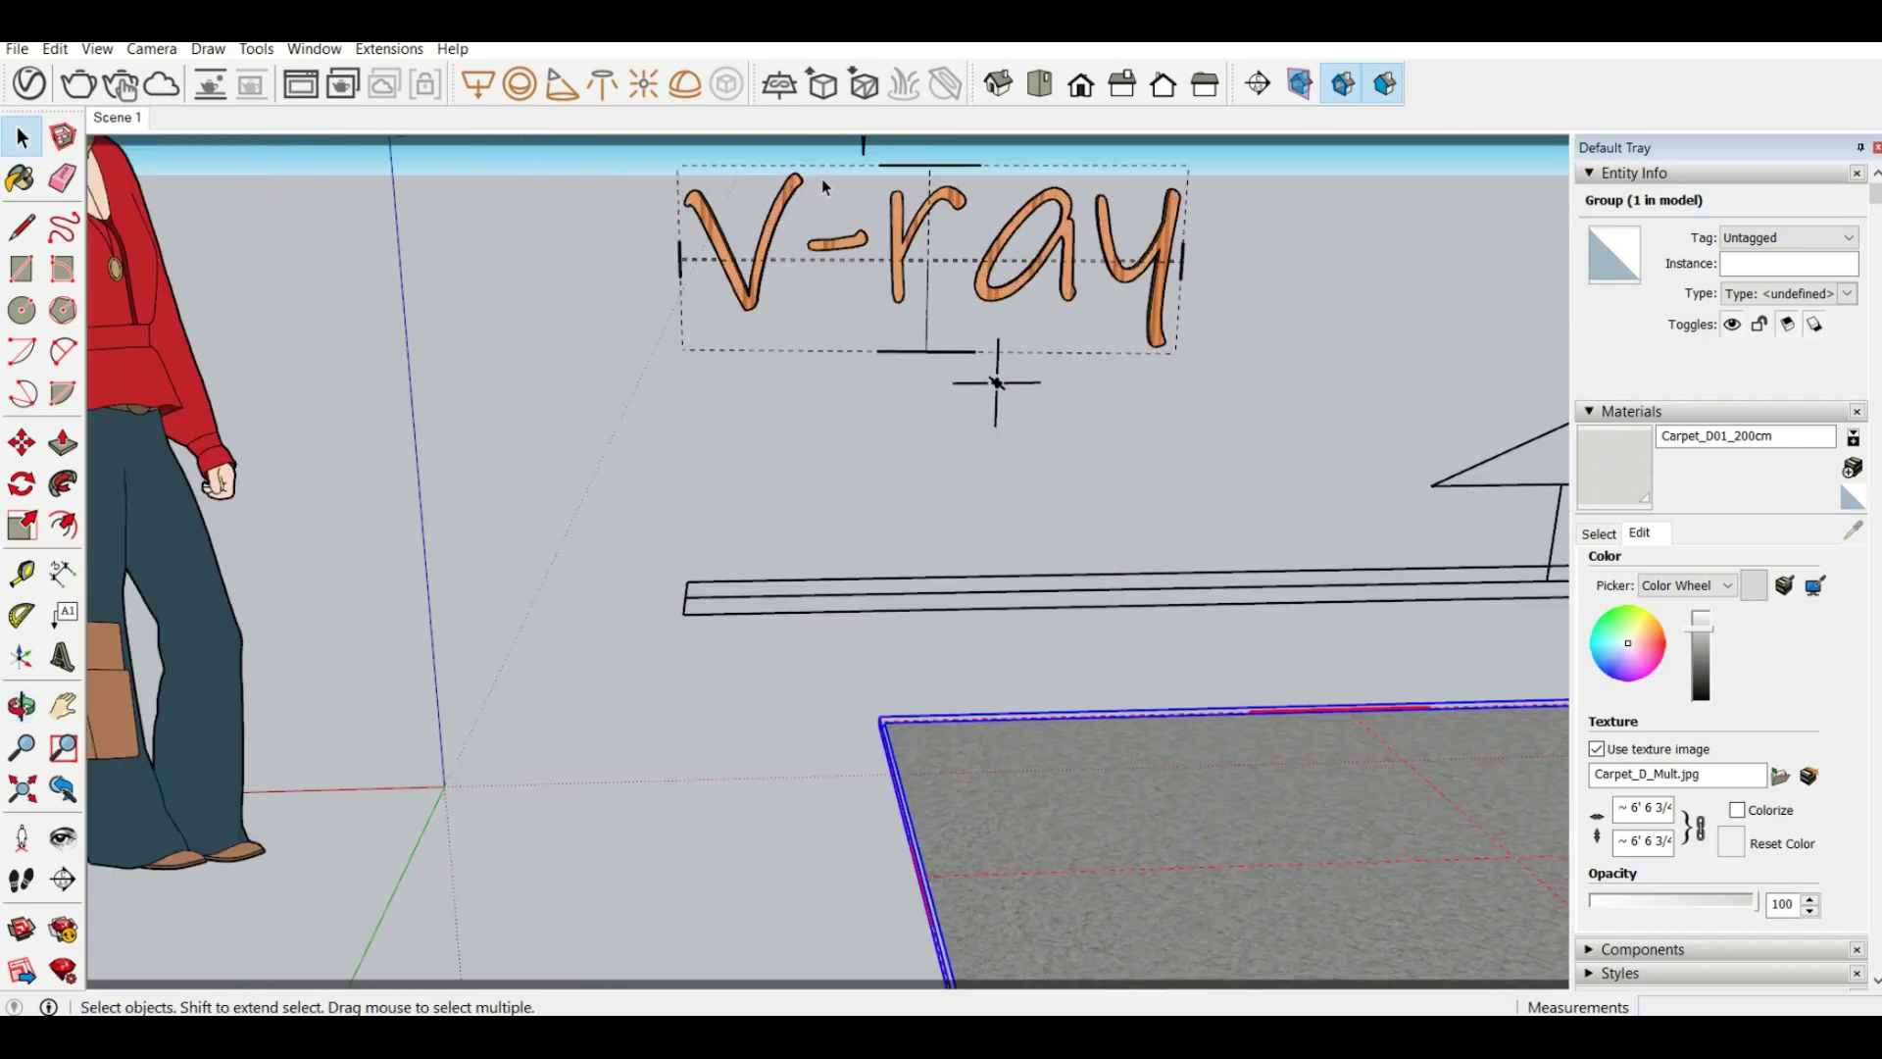
click(79, 85)
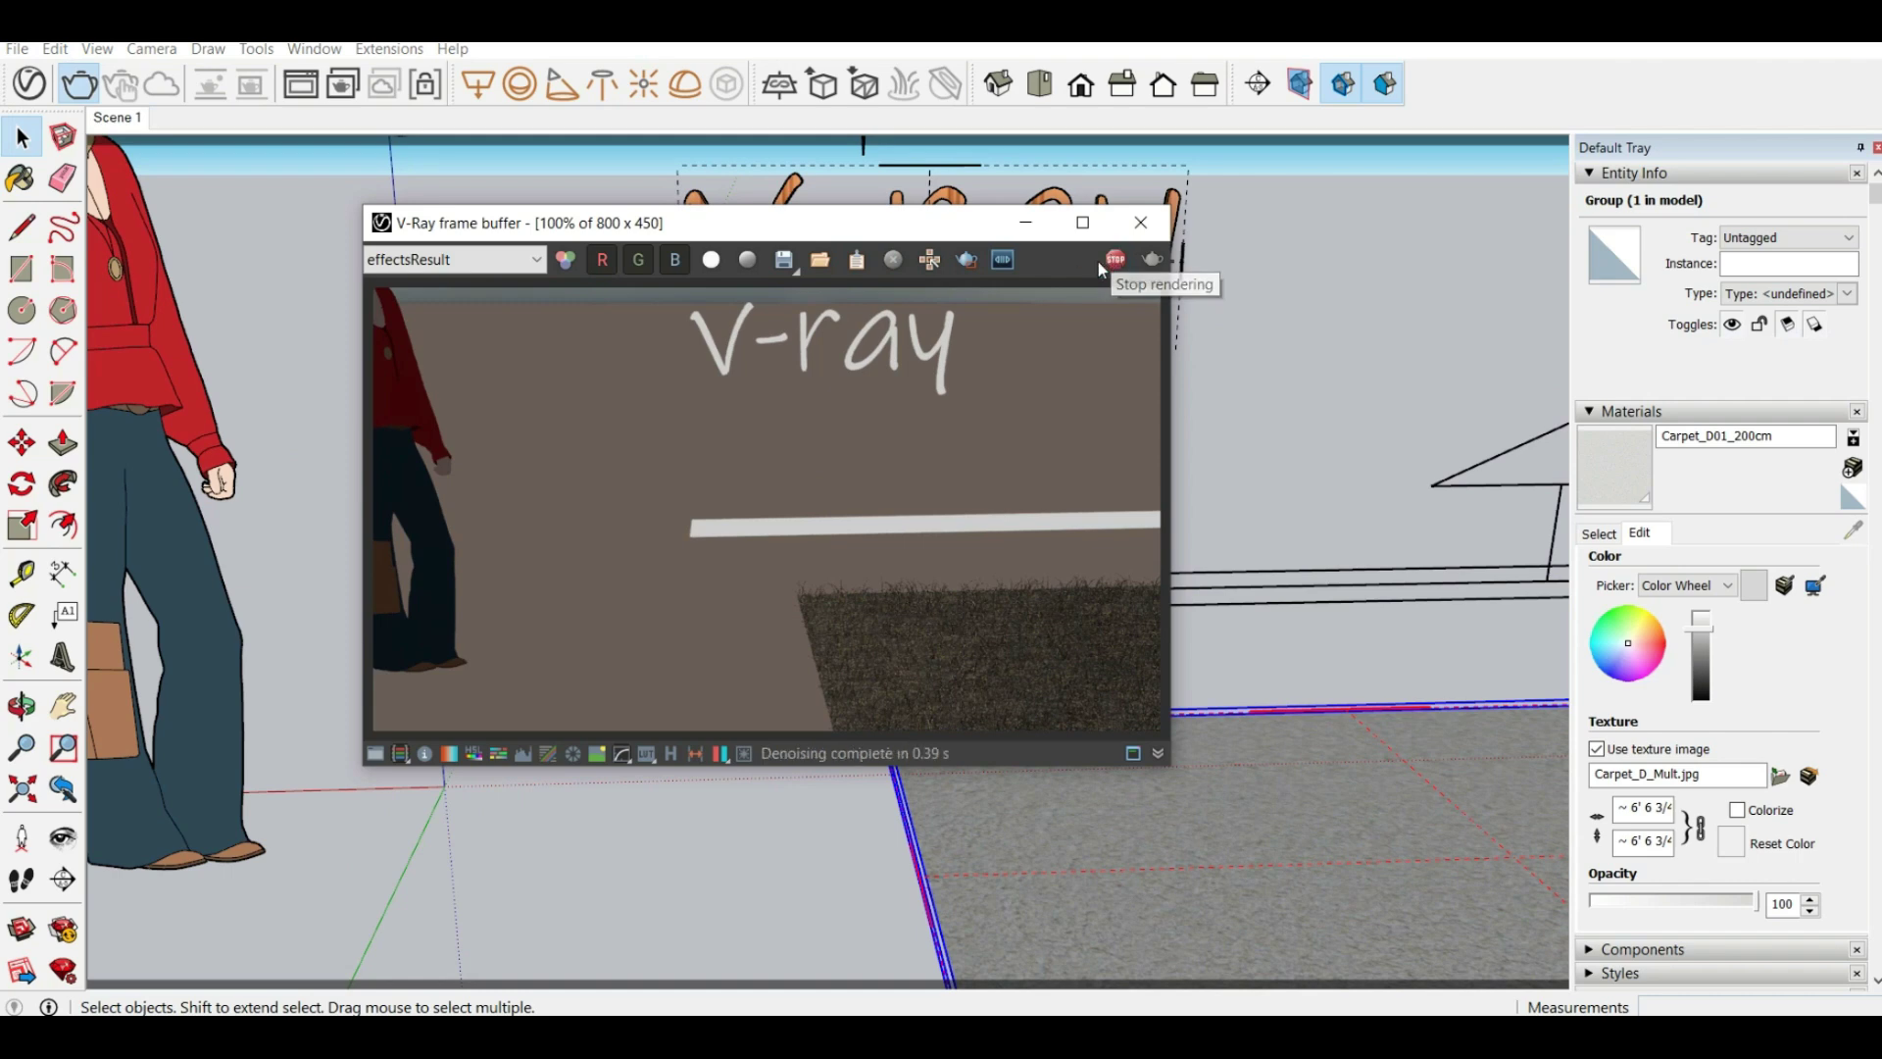
click(1141, 222)
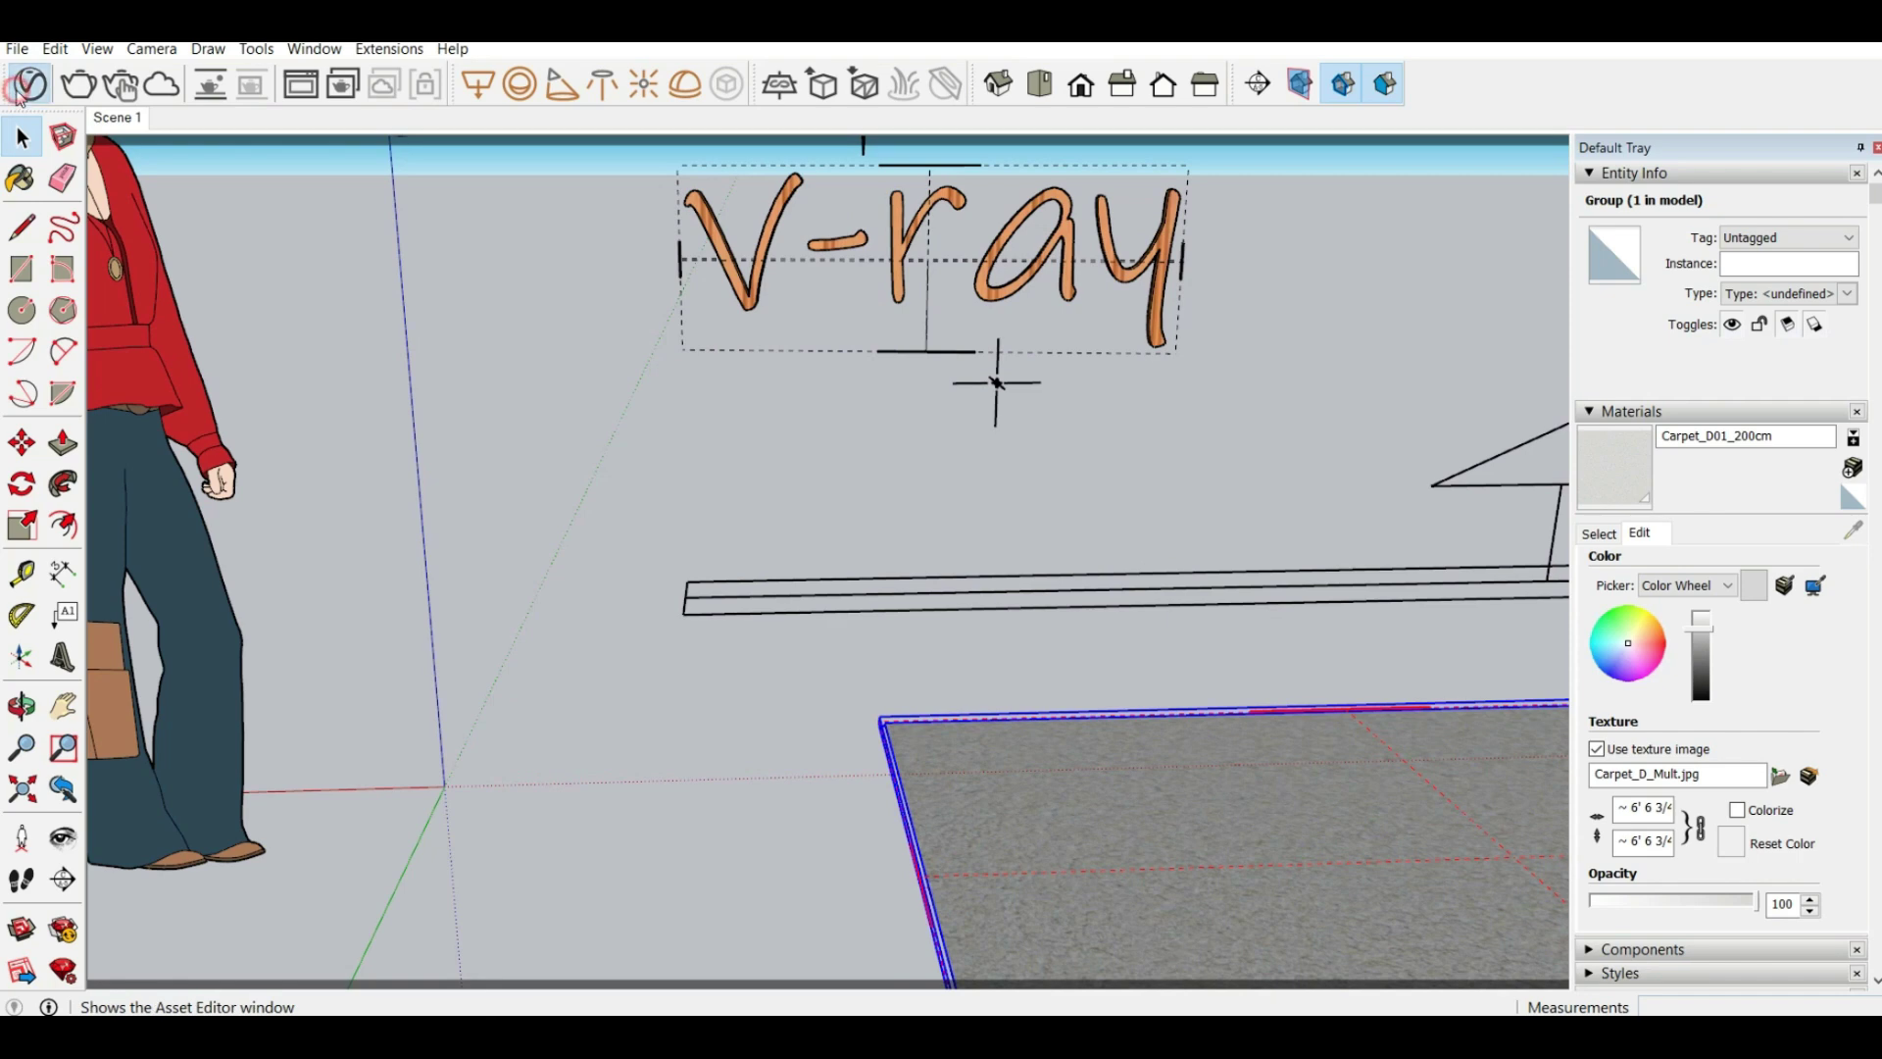
Open the V-Ray Asset Editor on the scene lights, collapse its material library and move the window aside
click(29, 83)
click(954, 176)
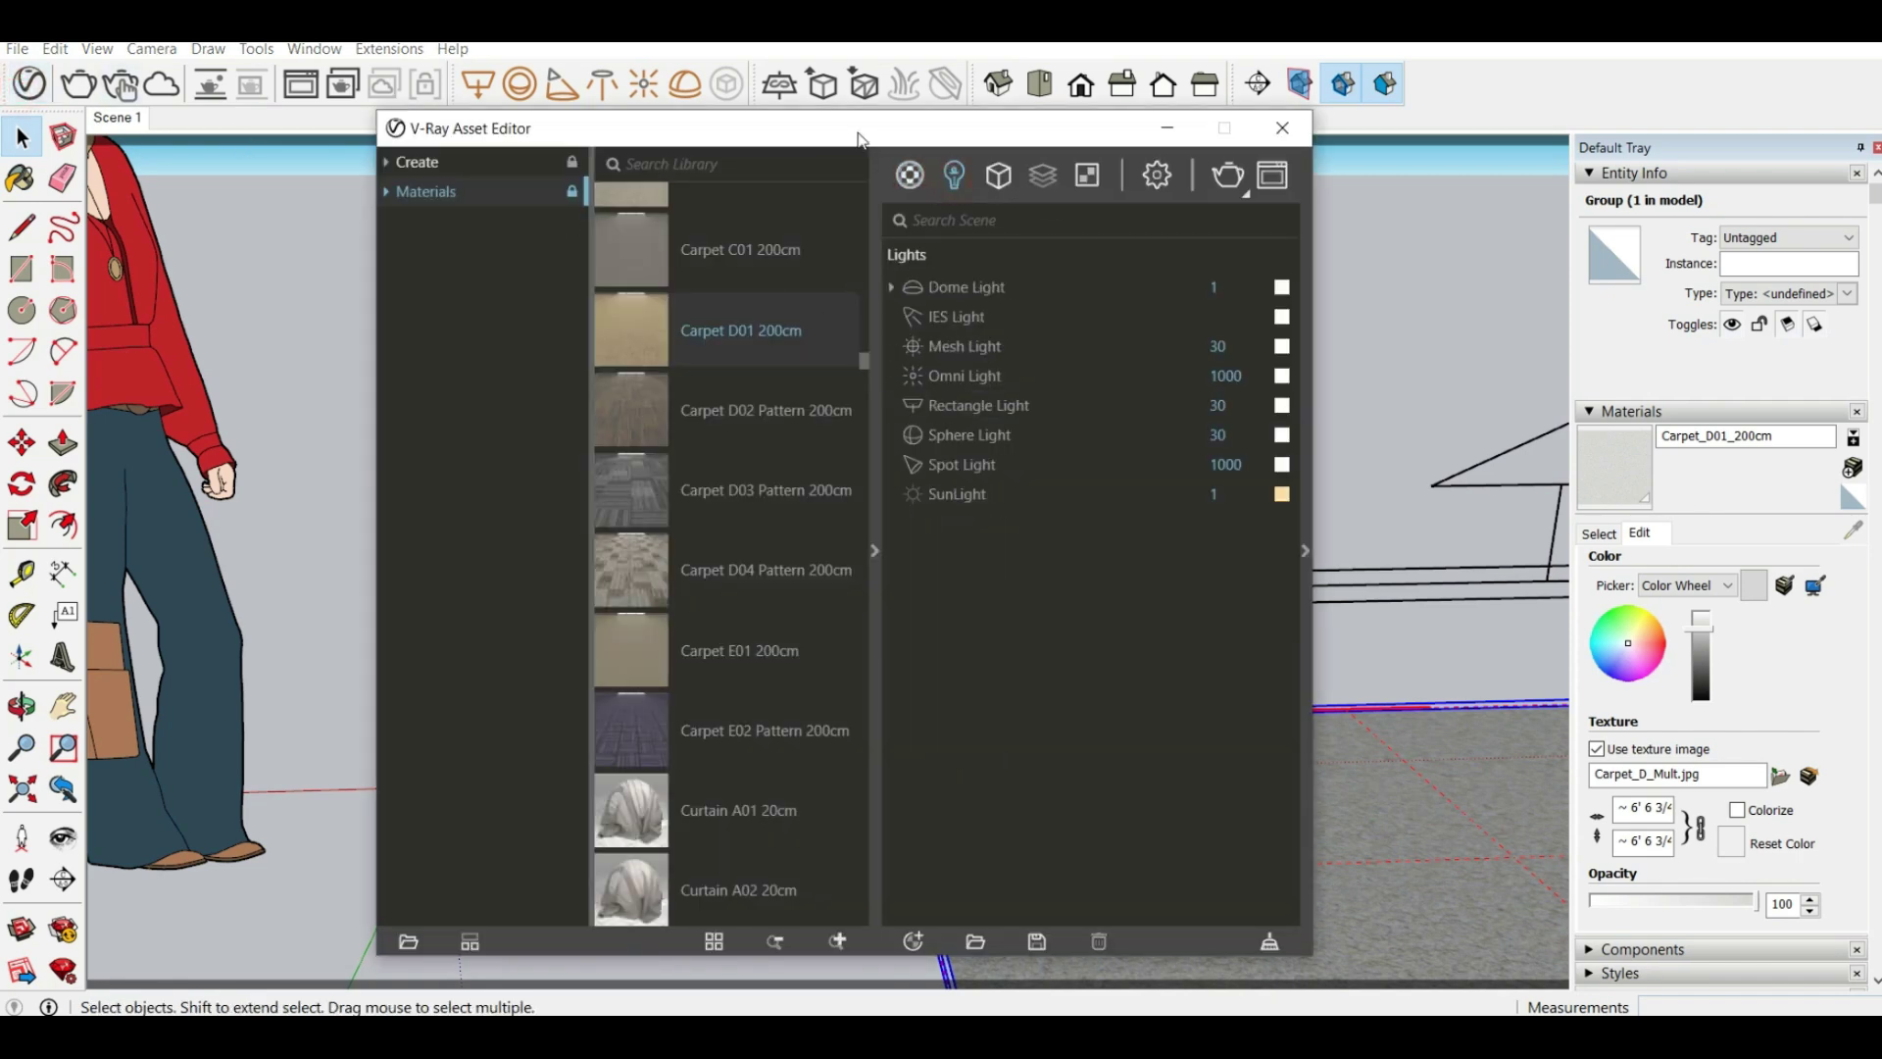
scroll(867, 553, down, 5)
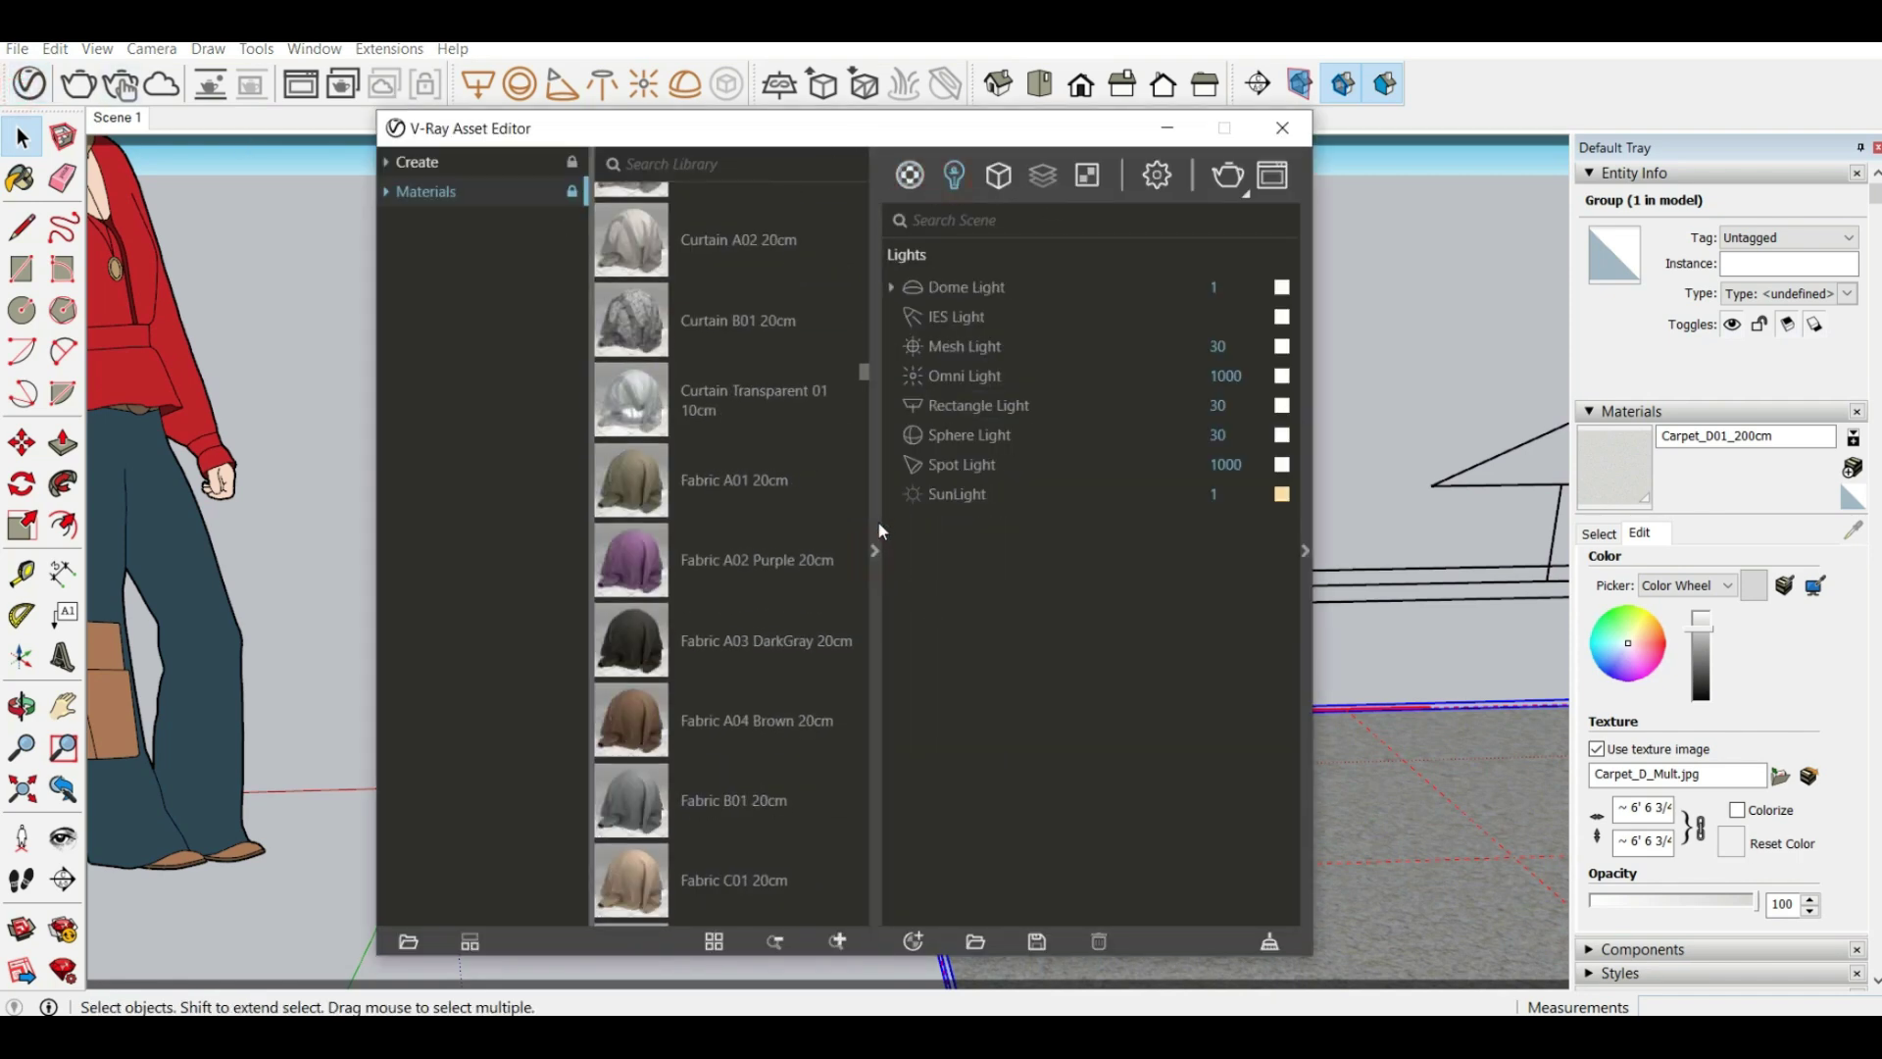
click(873, 552)
drag(968, 147, 550, 114)
Rename the Mesh Light as vray
click(558, 318)
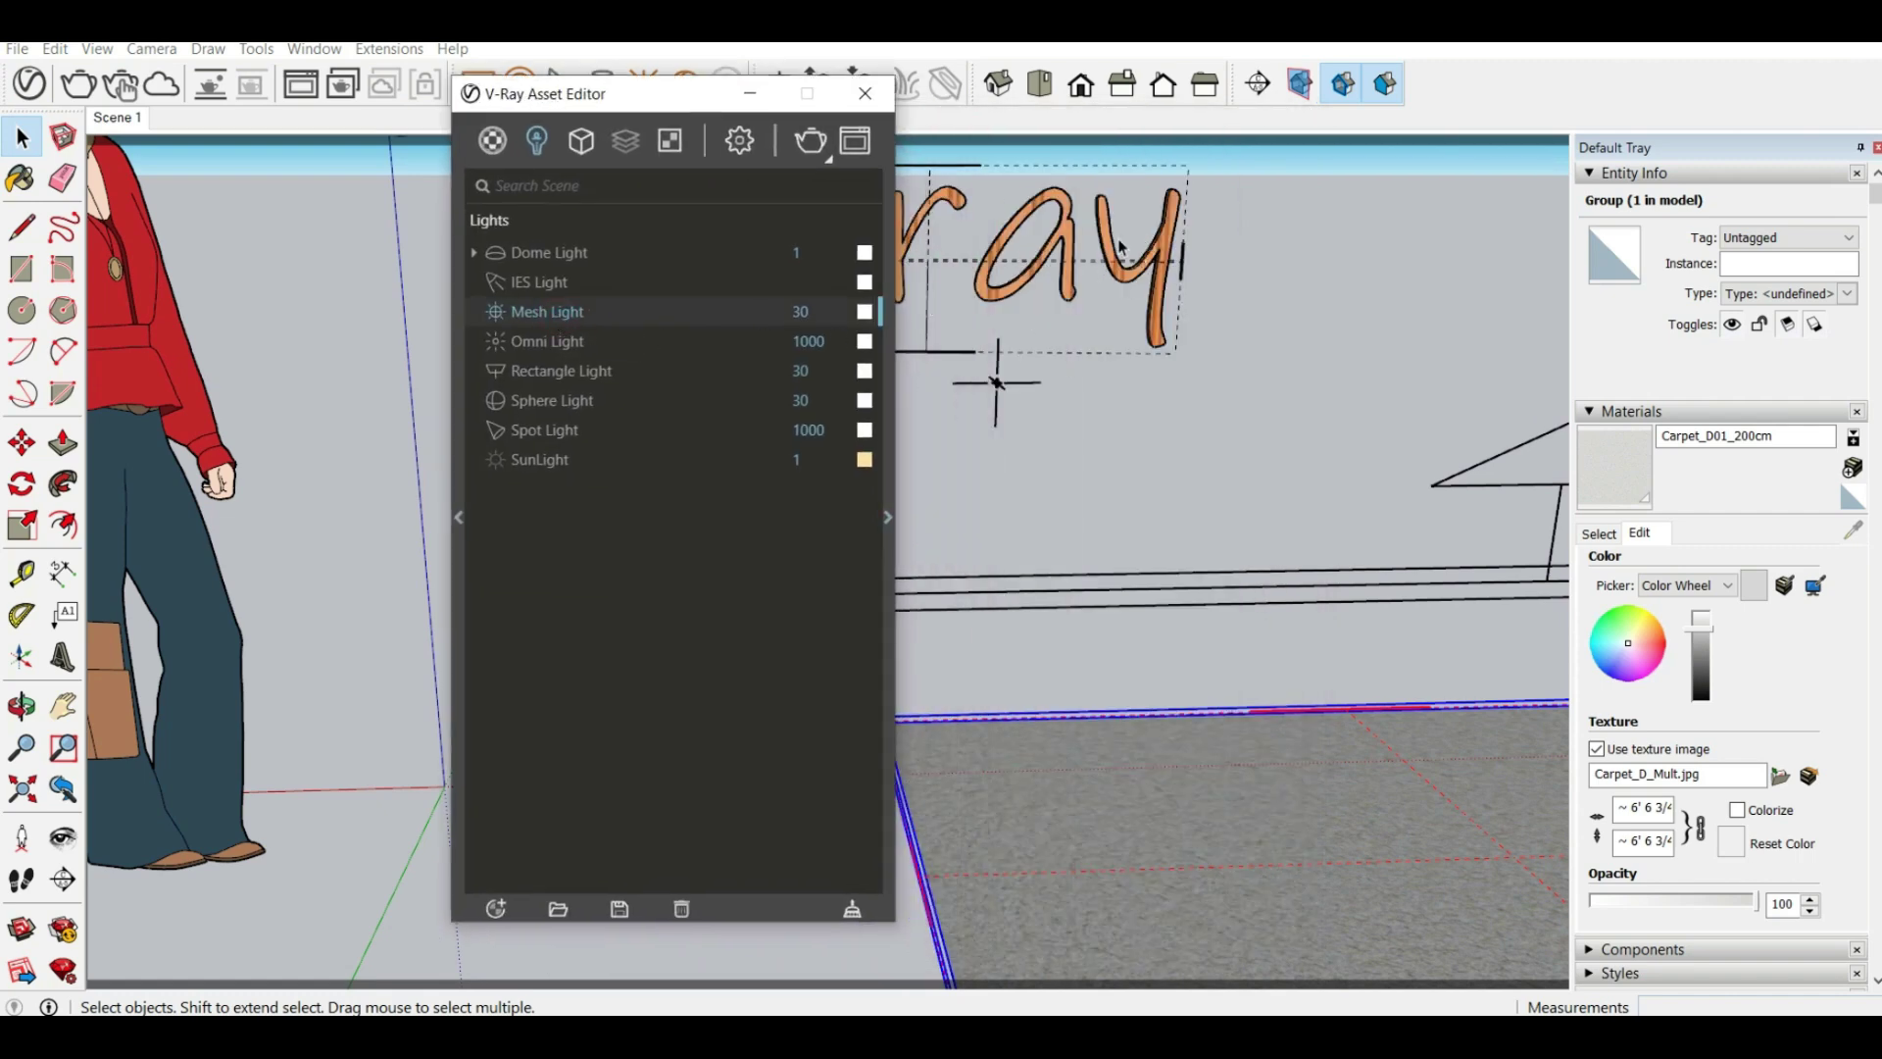
click(581, 314)
drag(600, 314, 491, 320)
key(BackSpace)
text(vary)
text(ray)
key(Return)
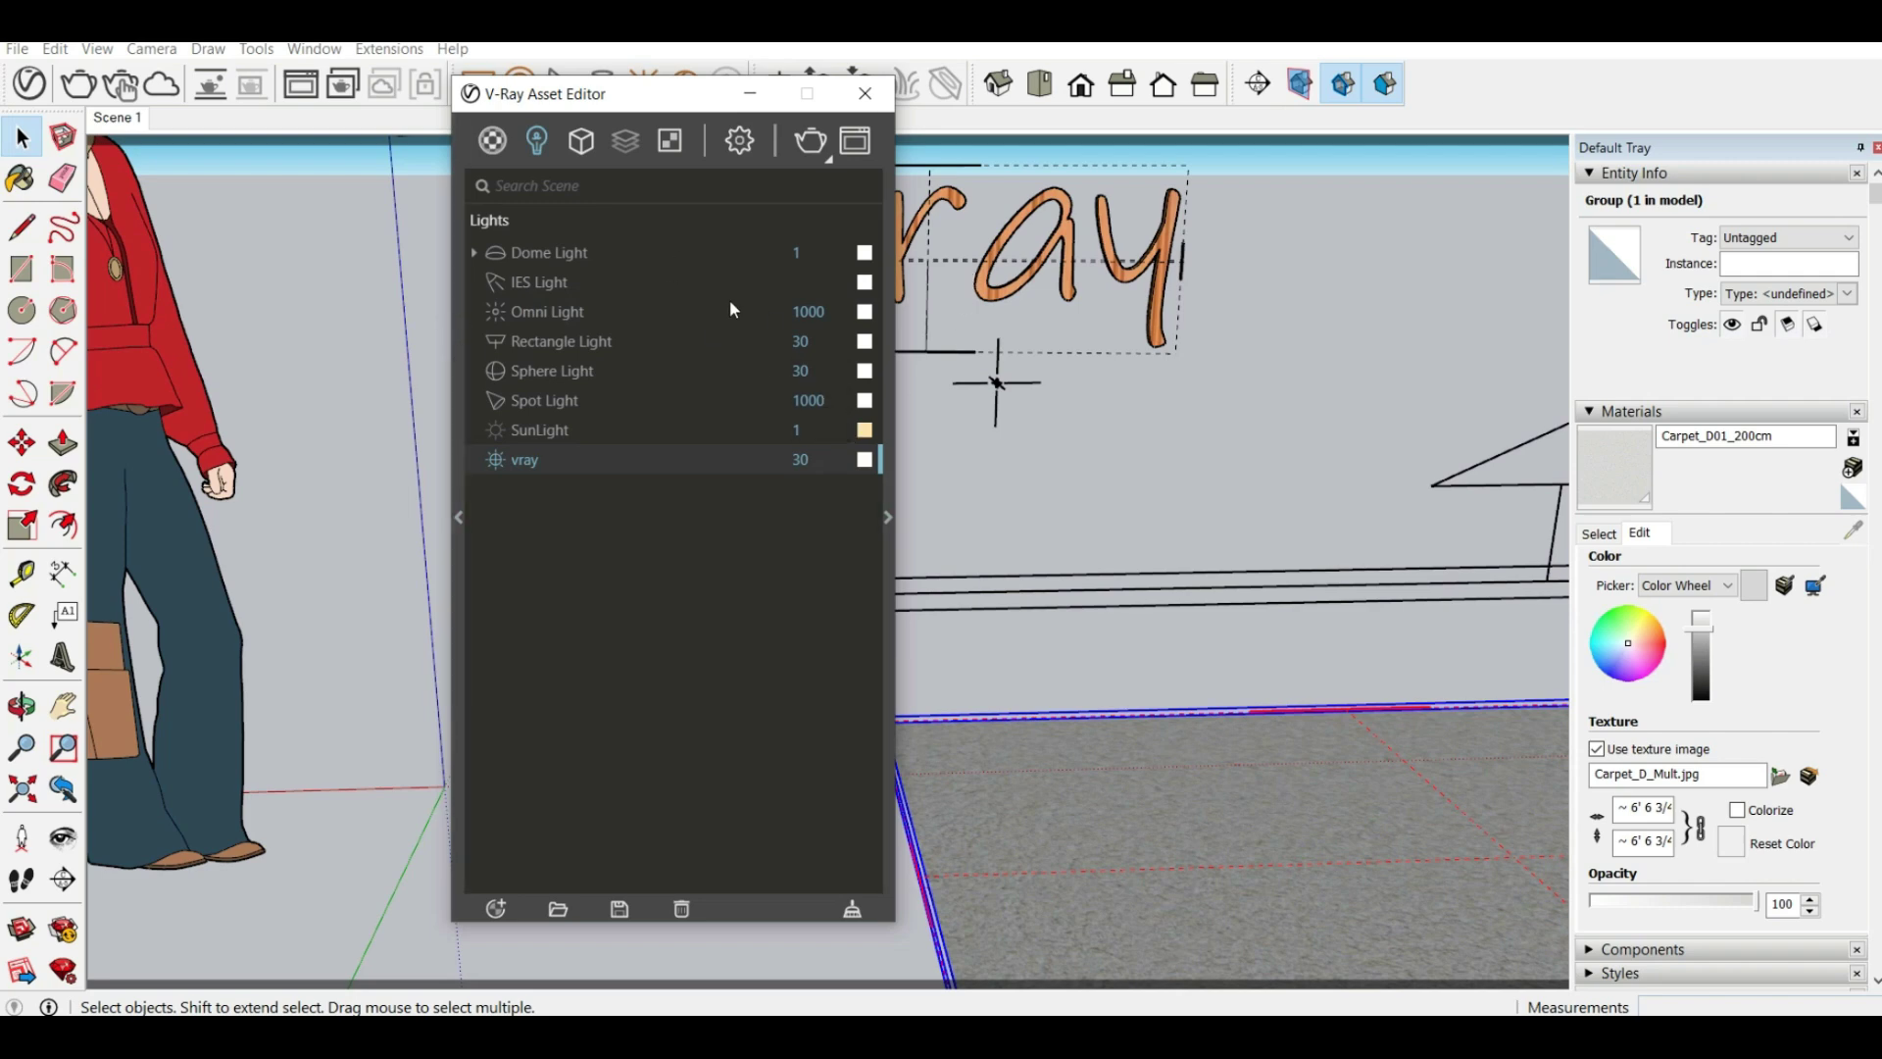
Set the vray mesh light's colour to the saved blue swatch and its intensity to 80
click(865, 460)
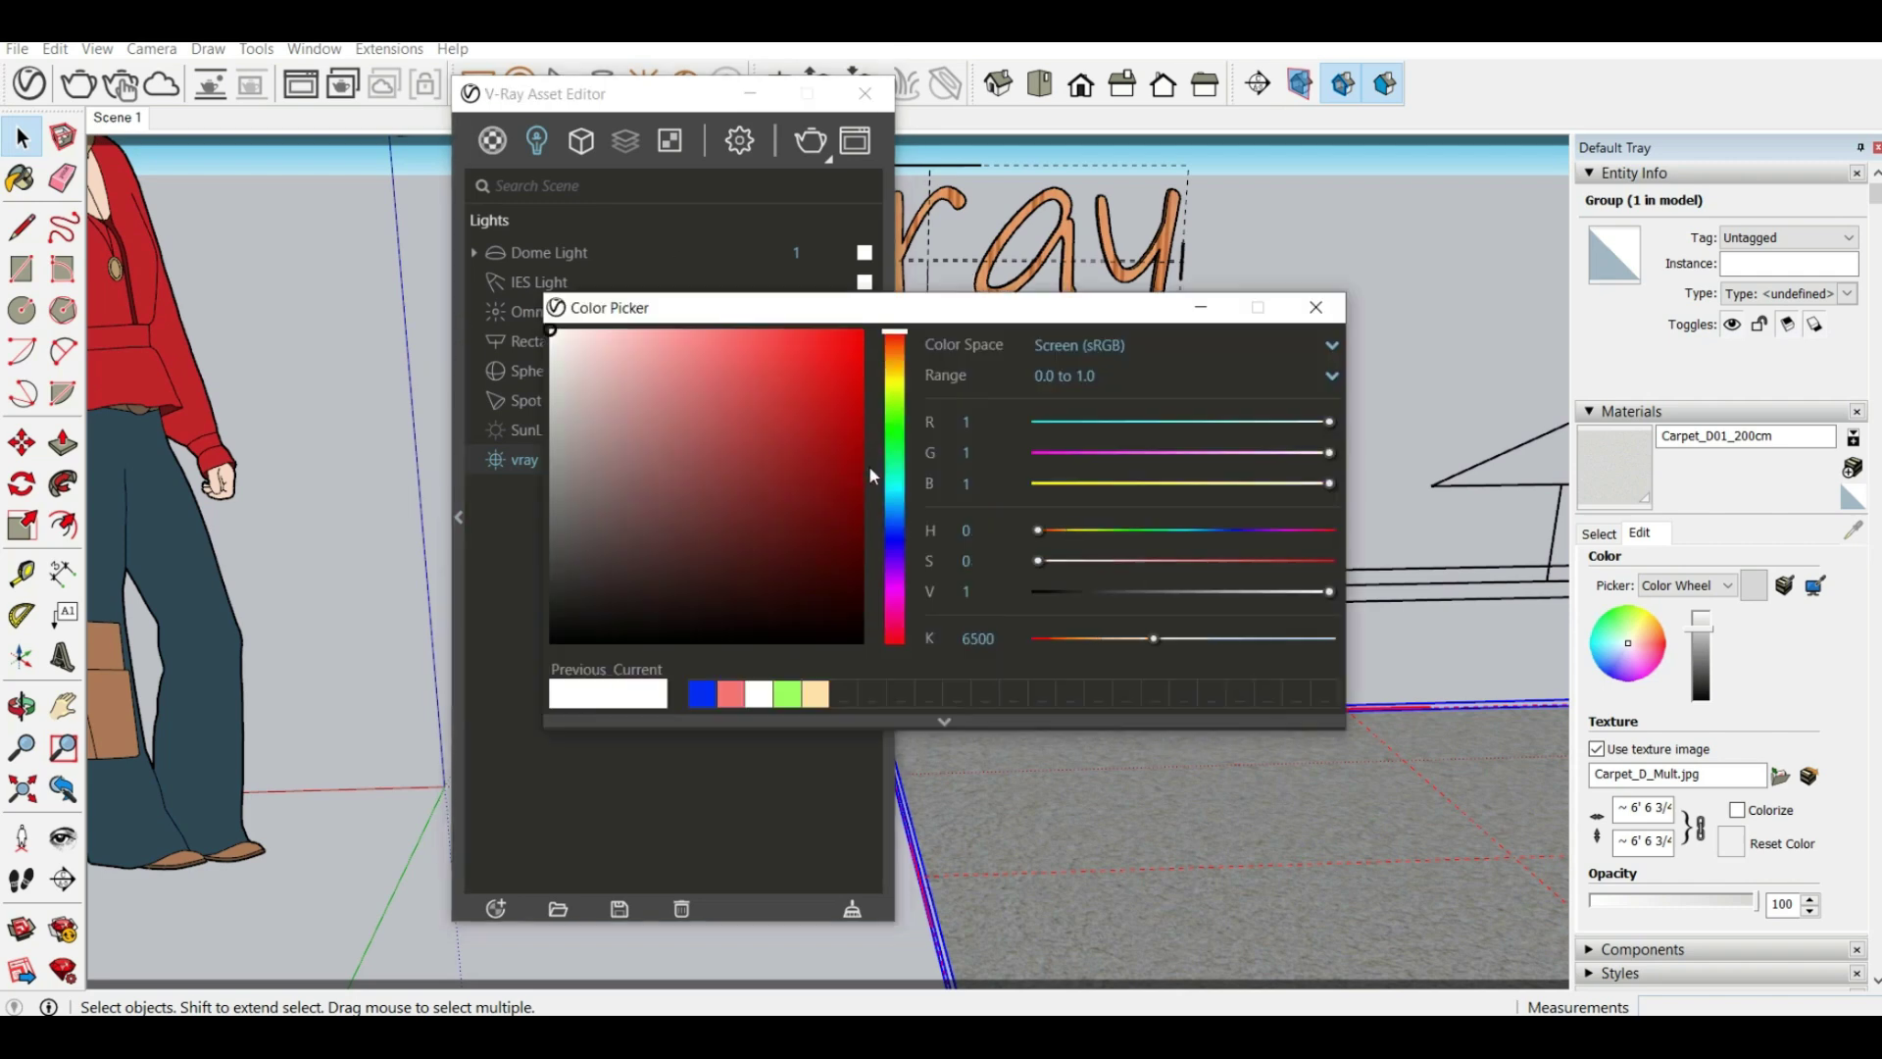
click(703, 695)
click(1315, 307)
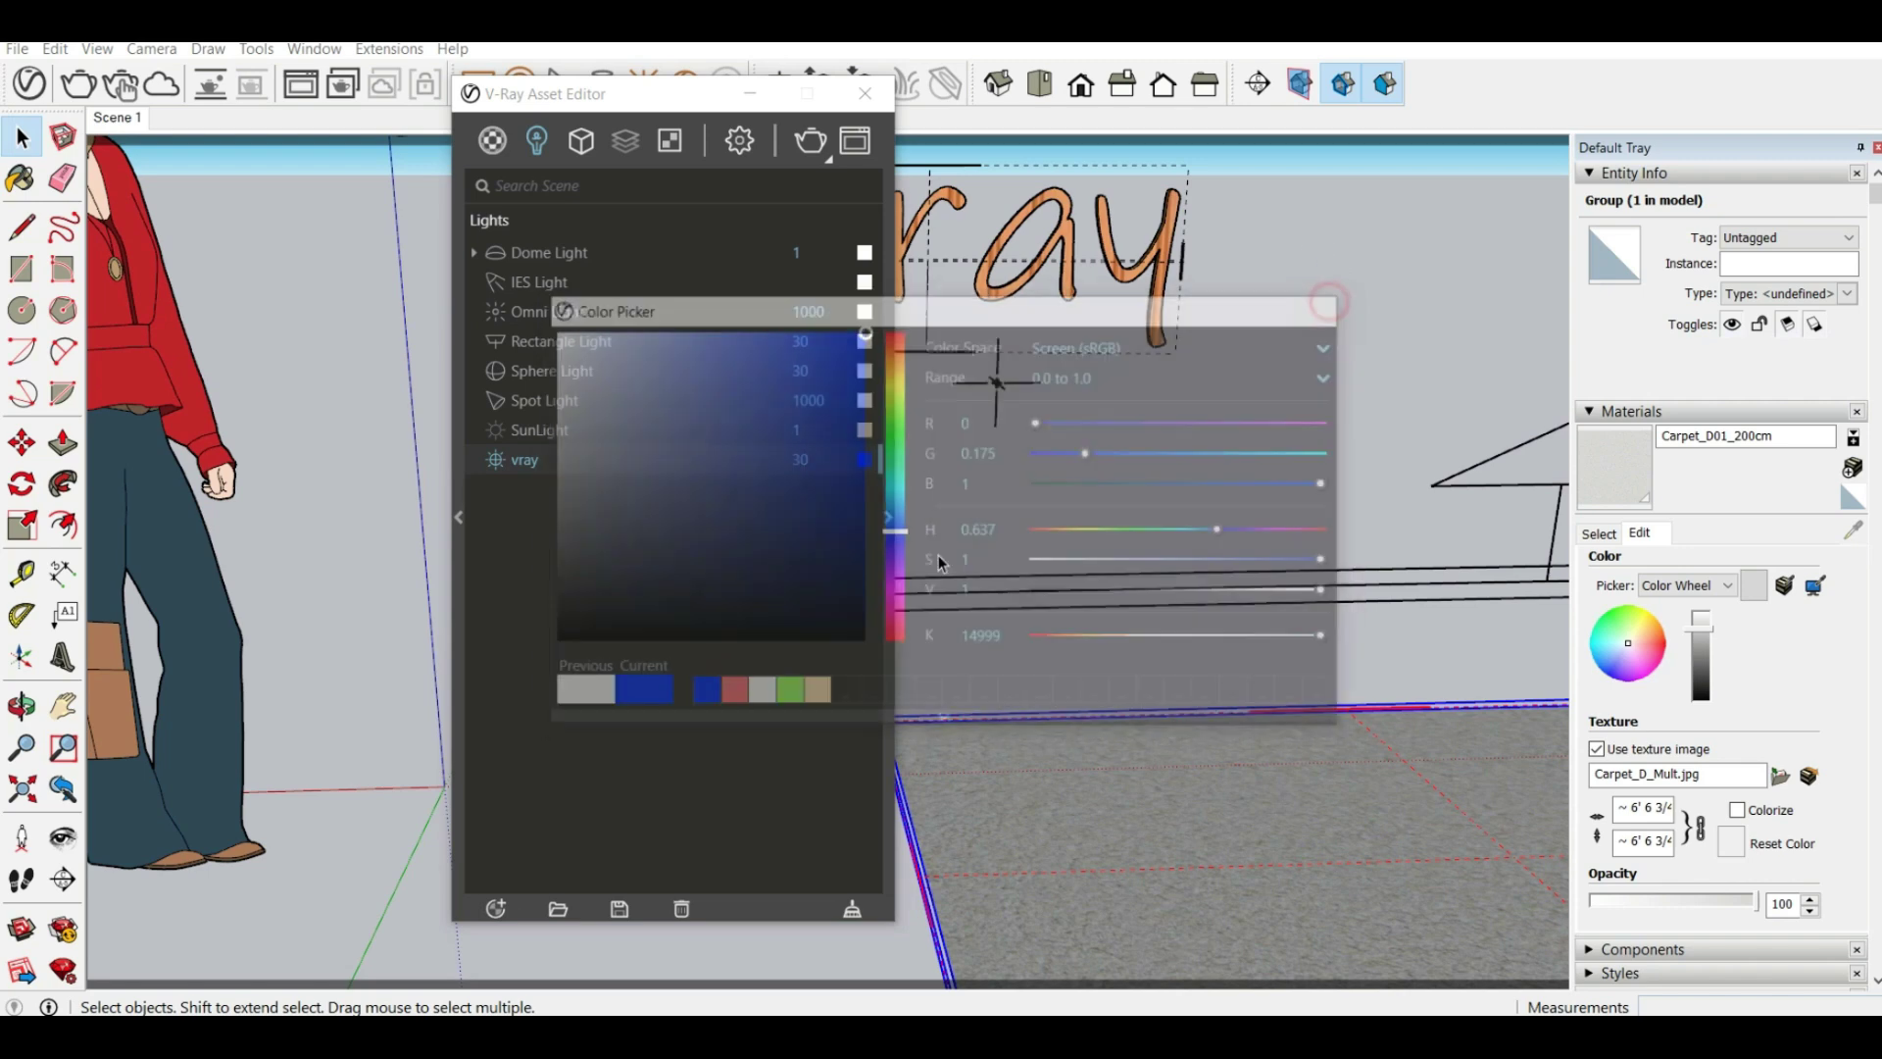
double_click(823, 459)
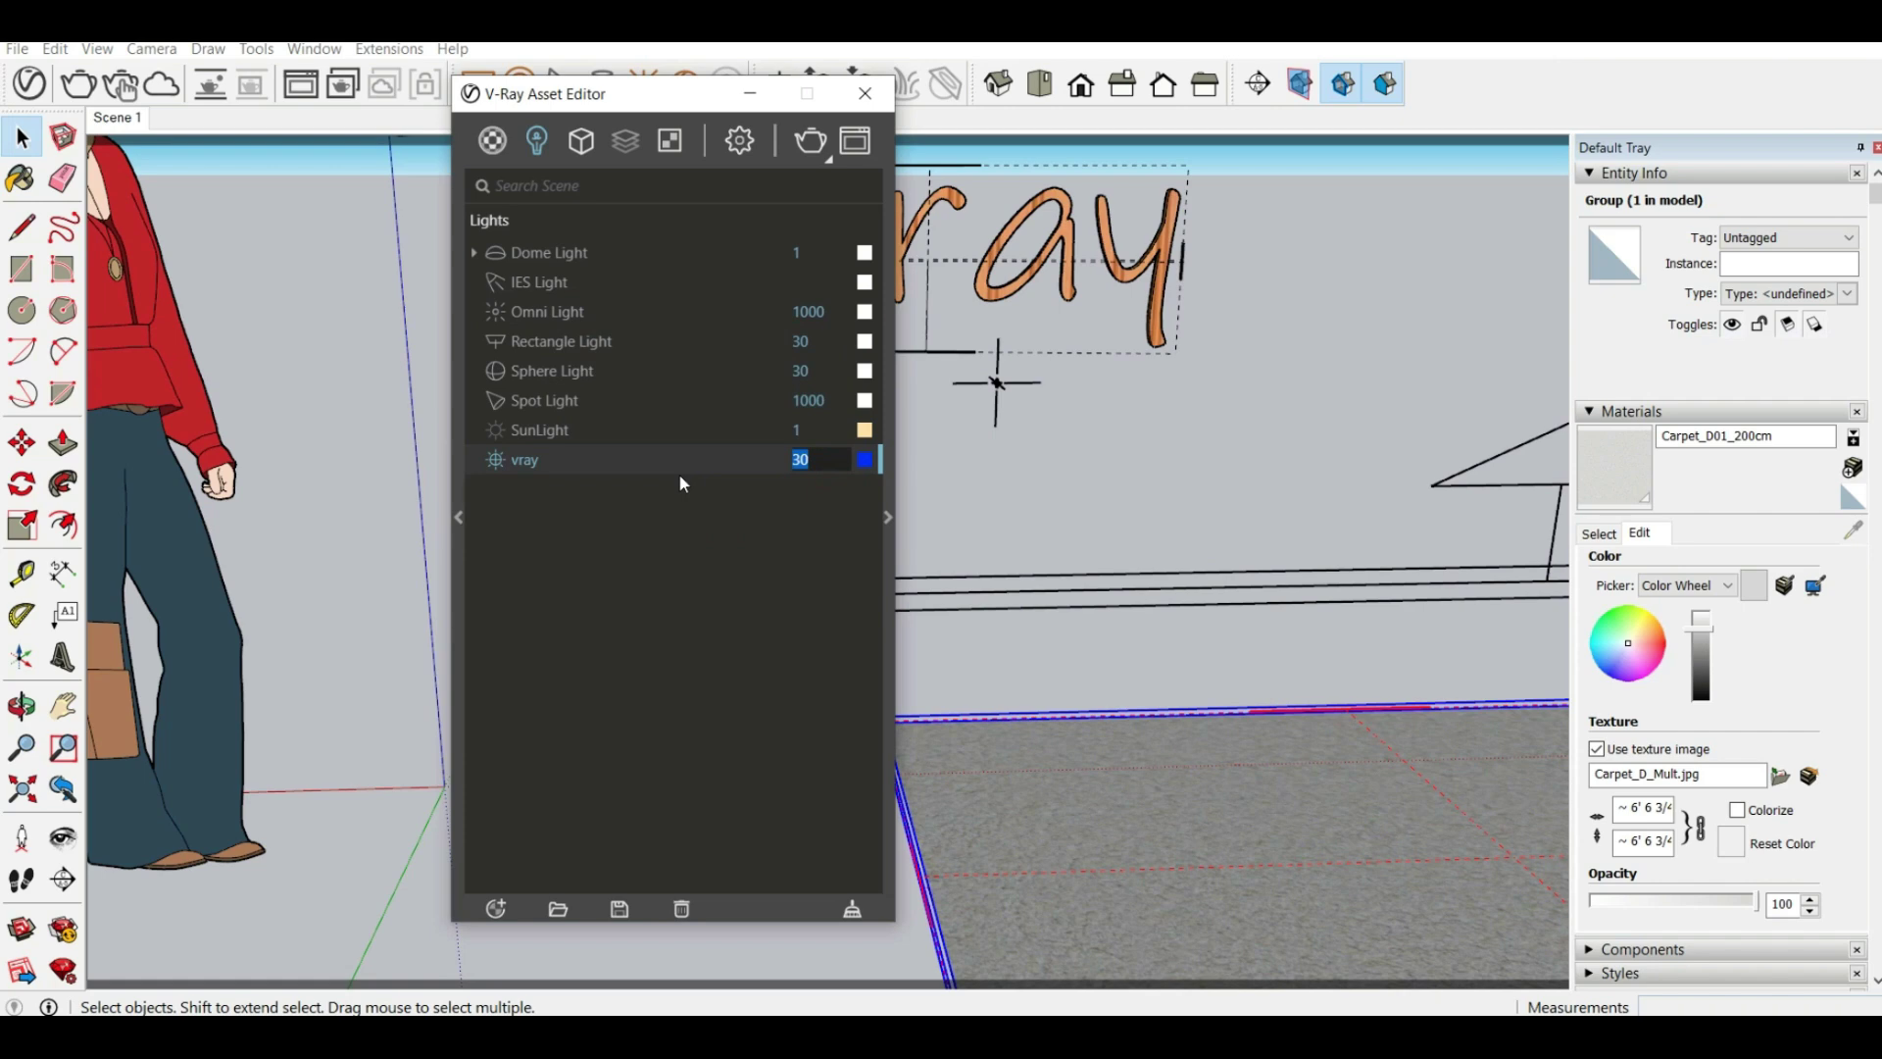
text(80)
key(Return)
Set the IES Light's colour to the saved pale orange swatch
click(736, 288)
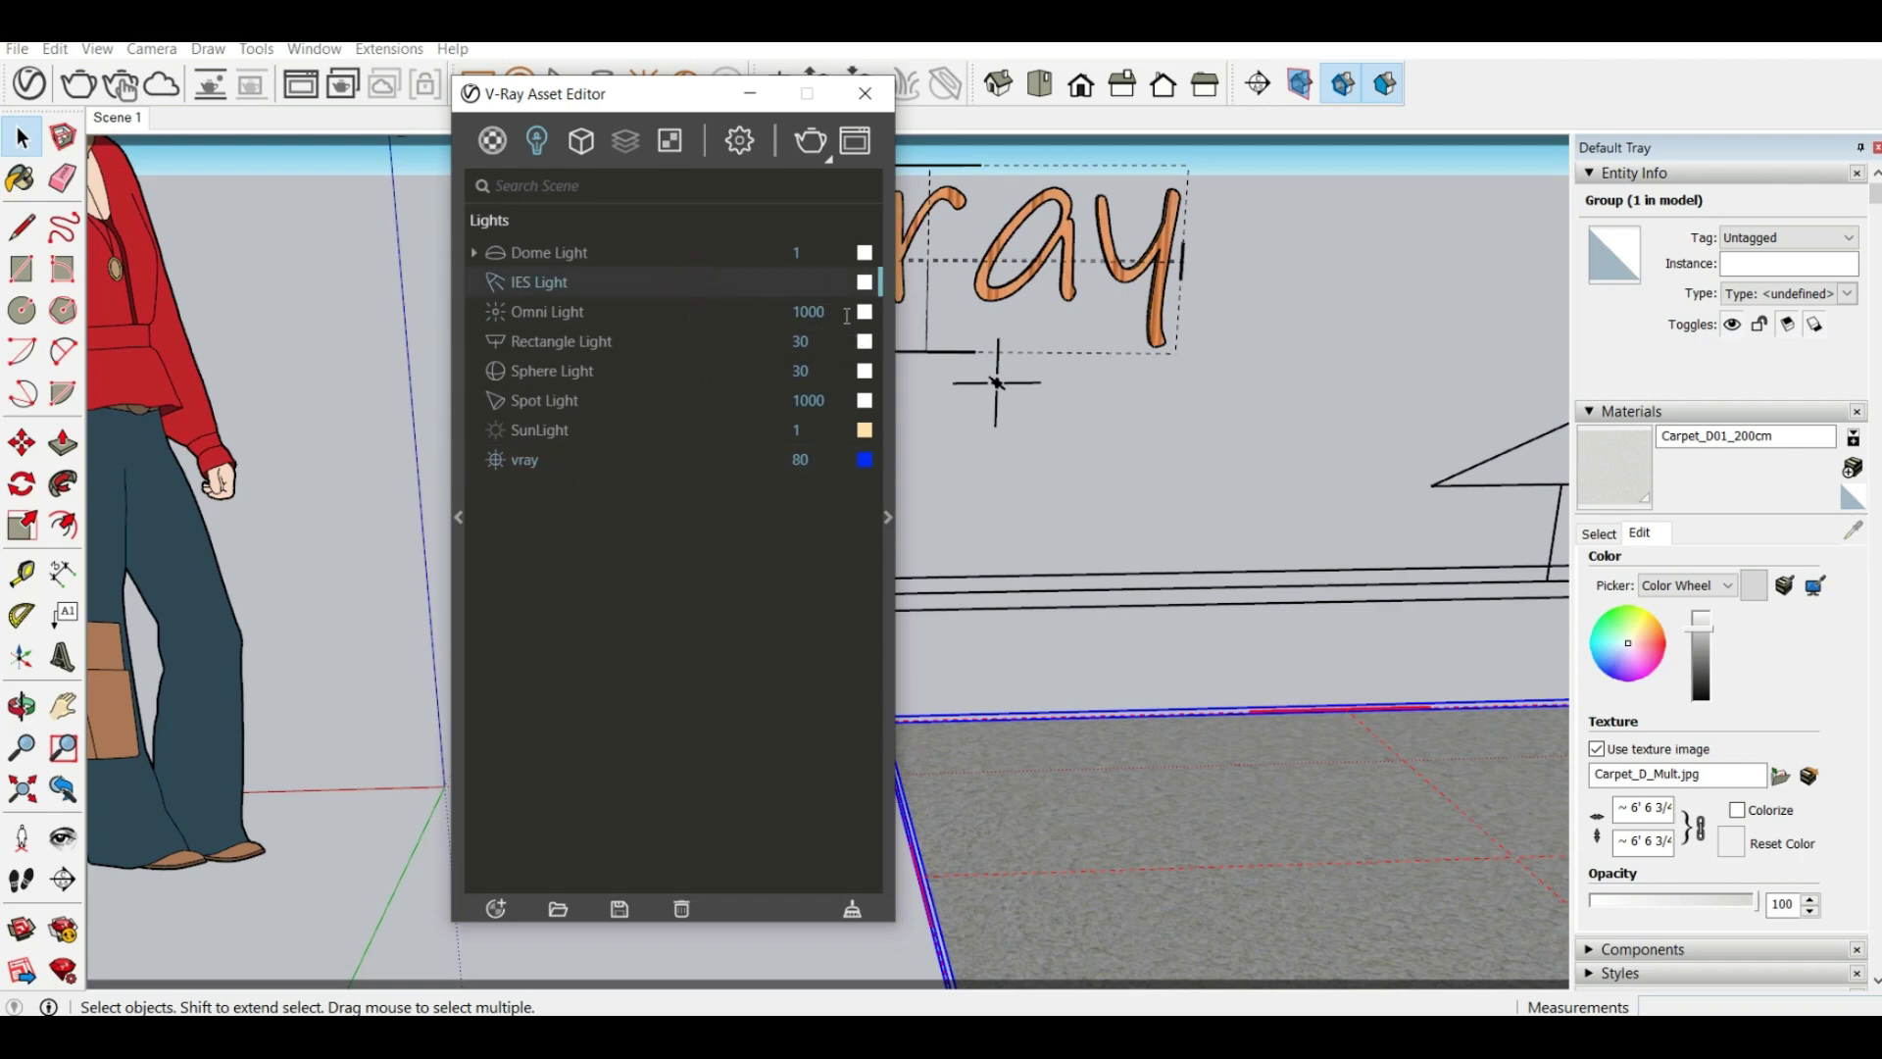
click(864, 283)
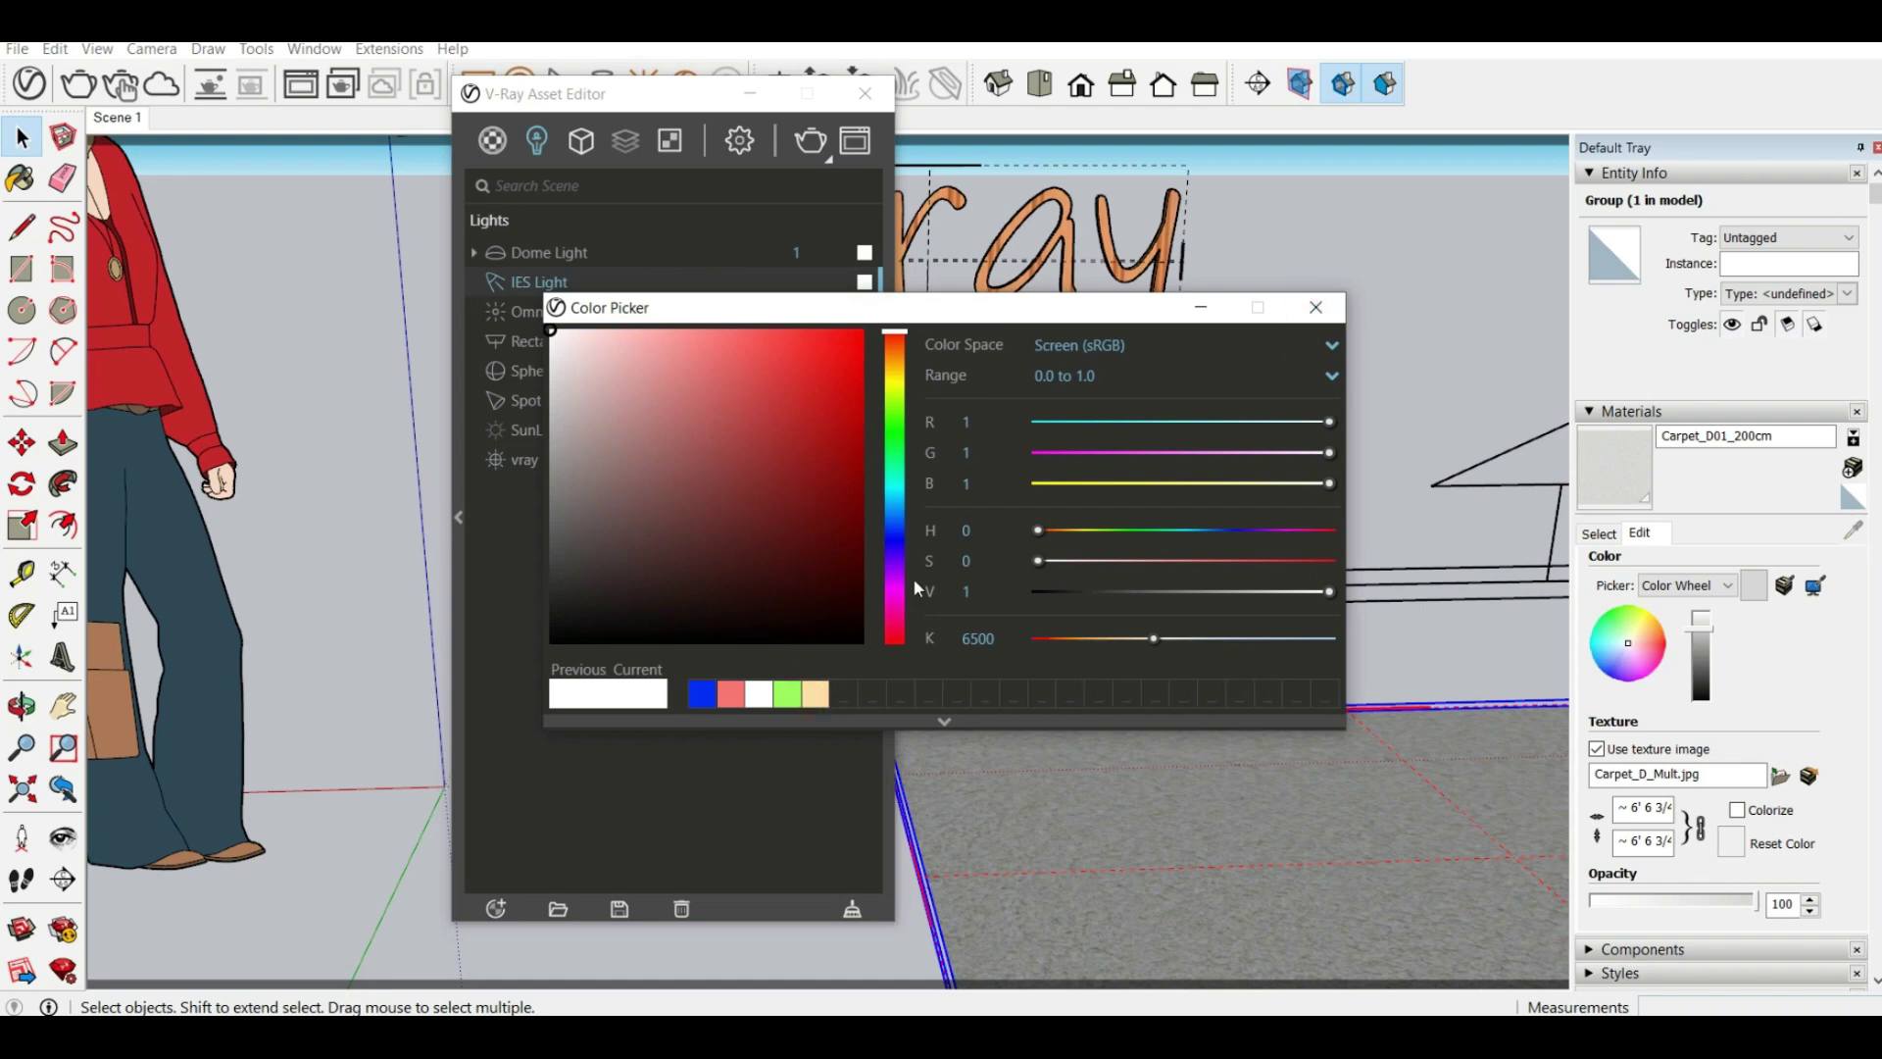
click(816, 694)
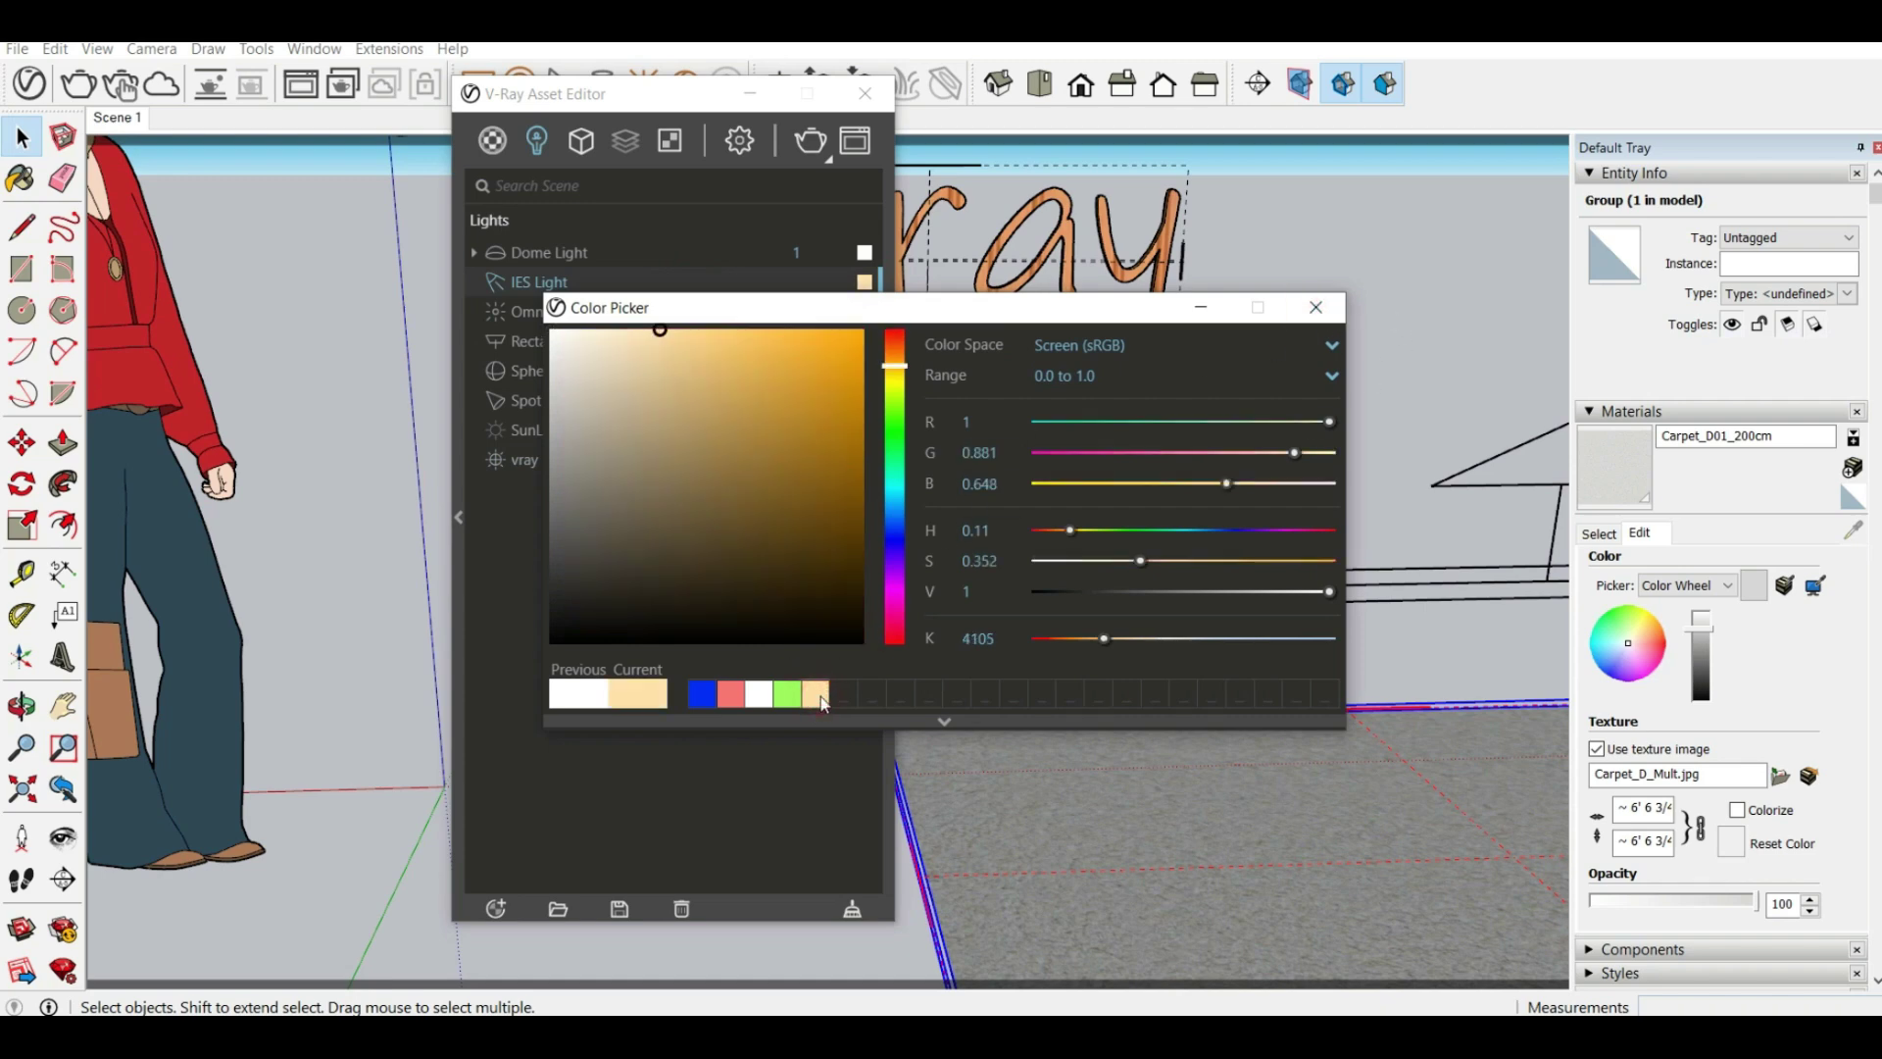
click(1315, 307)
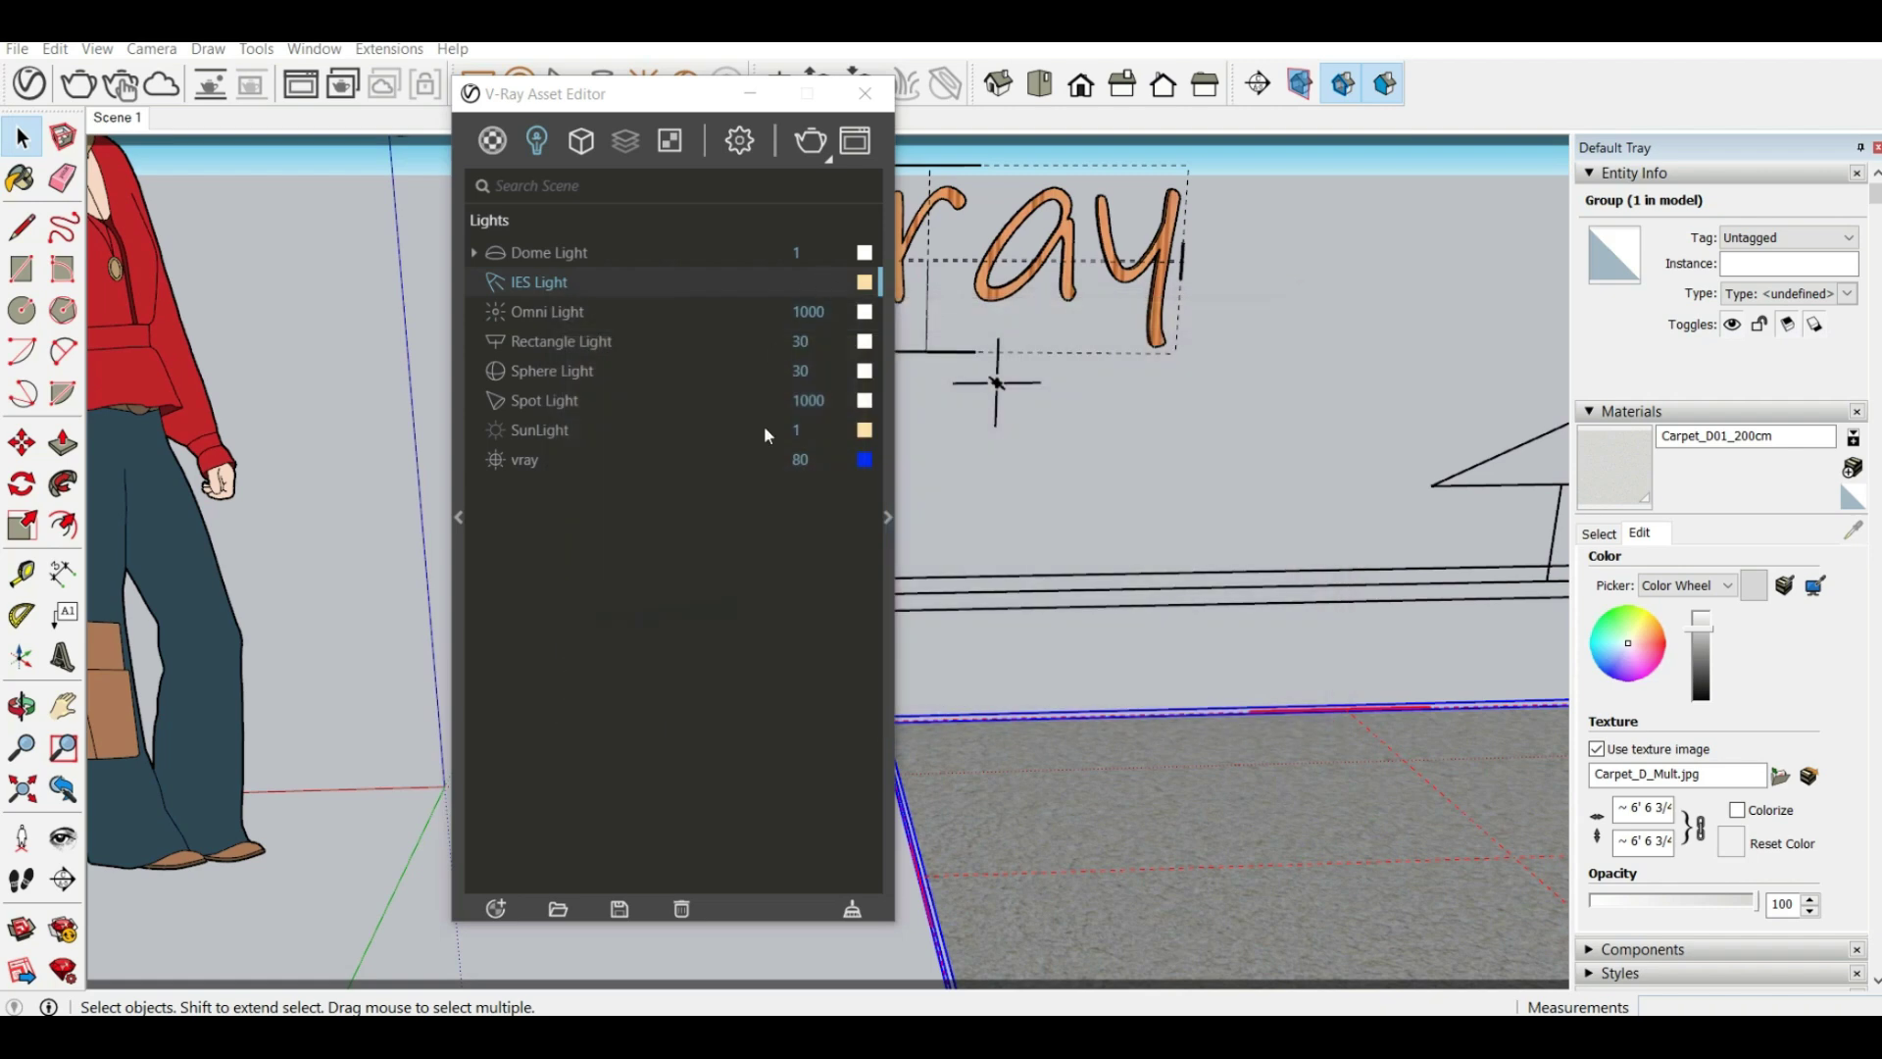
Render the scene to check the blue v-ray text light, stop the render and close the frame buffer
click(810, 140)
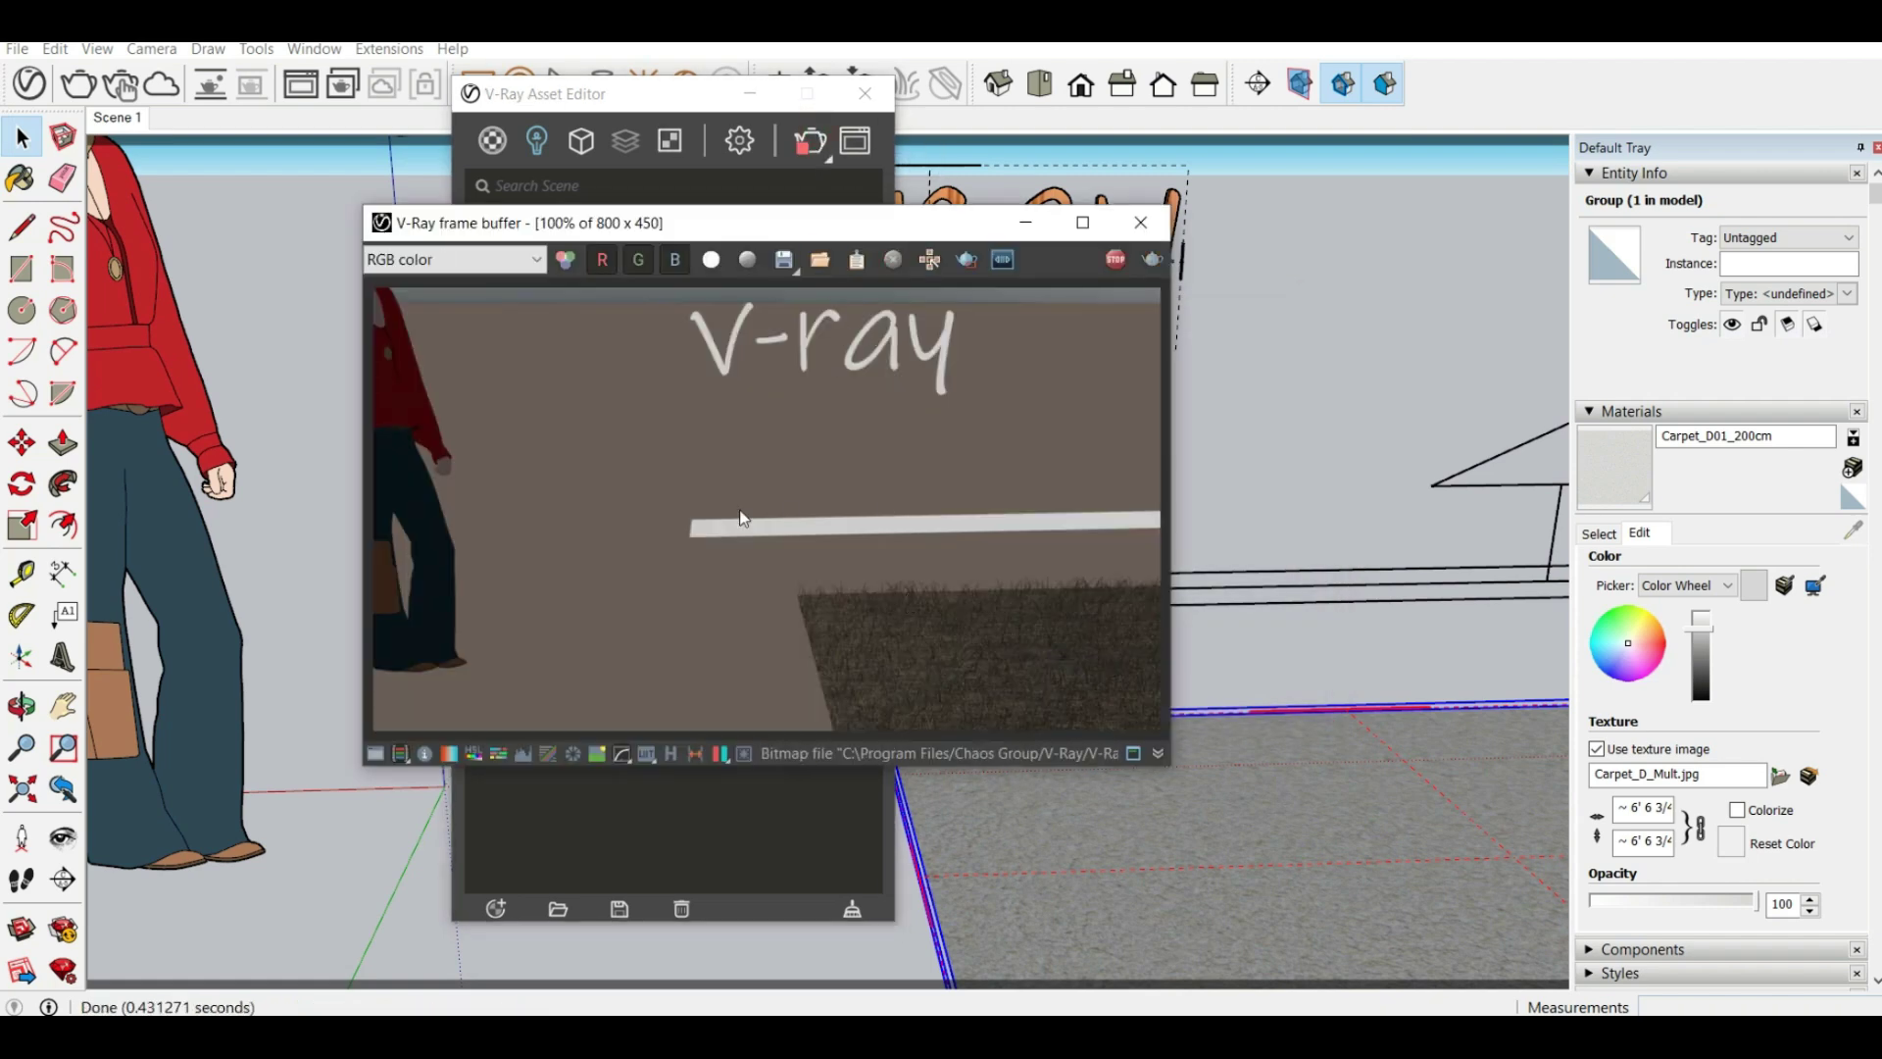
scroll(841, 676, down, 1)
scroll(777, 475, up, 1)
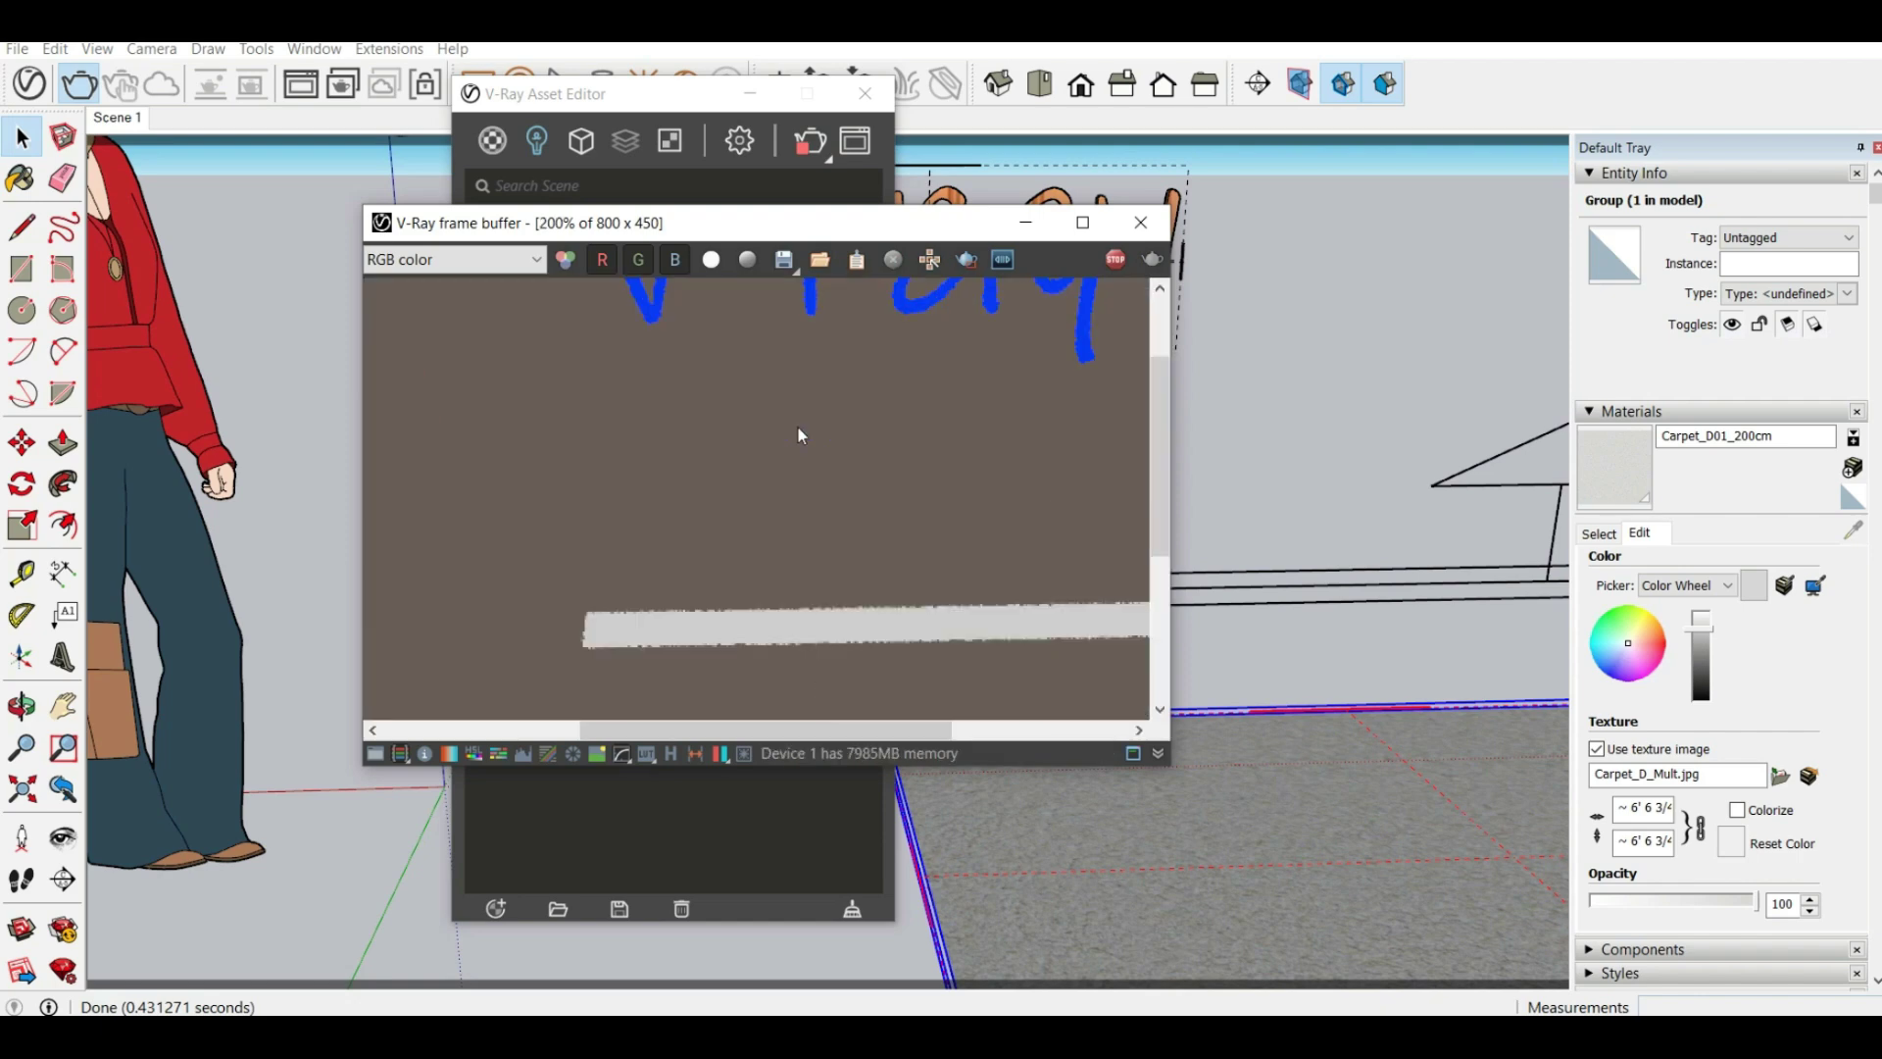
click(1115, 260)
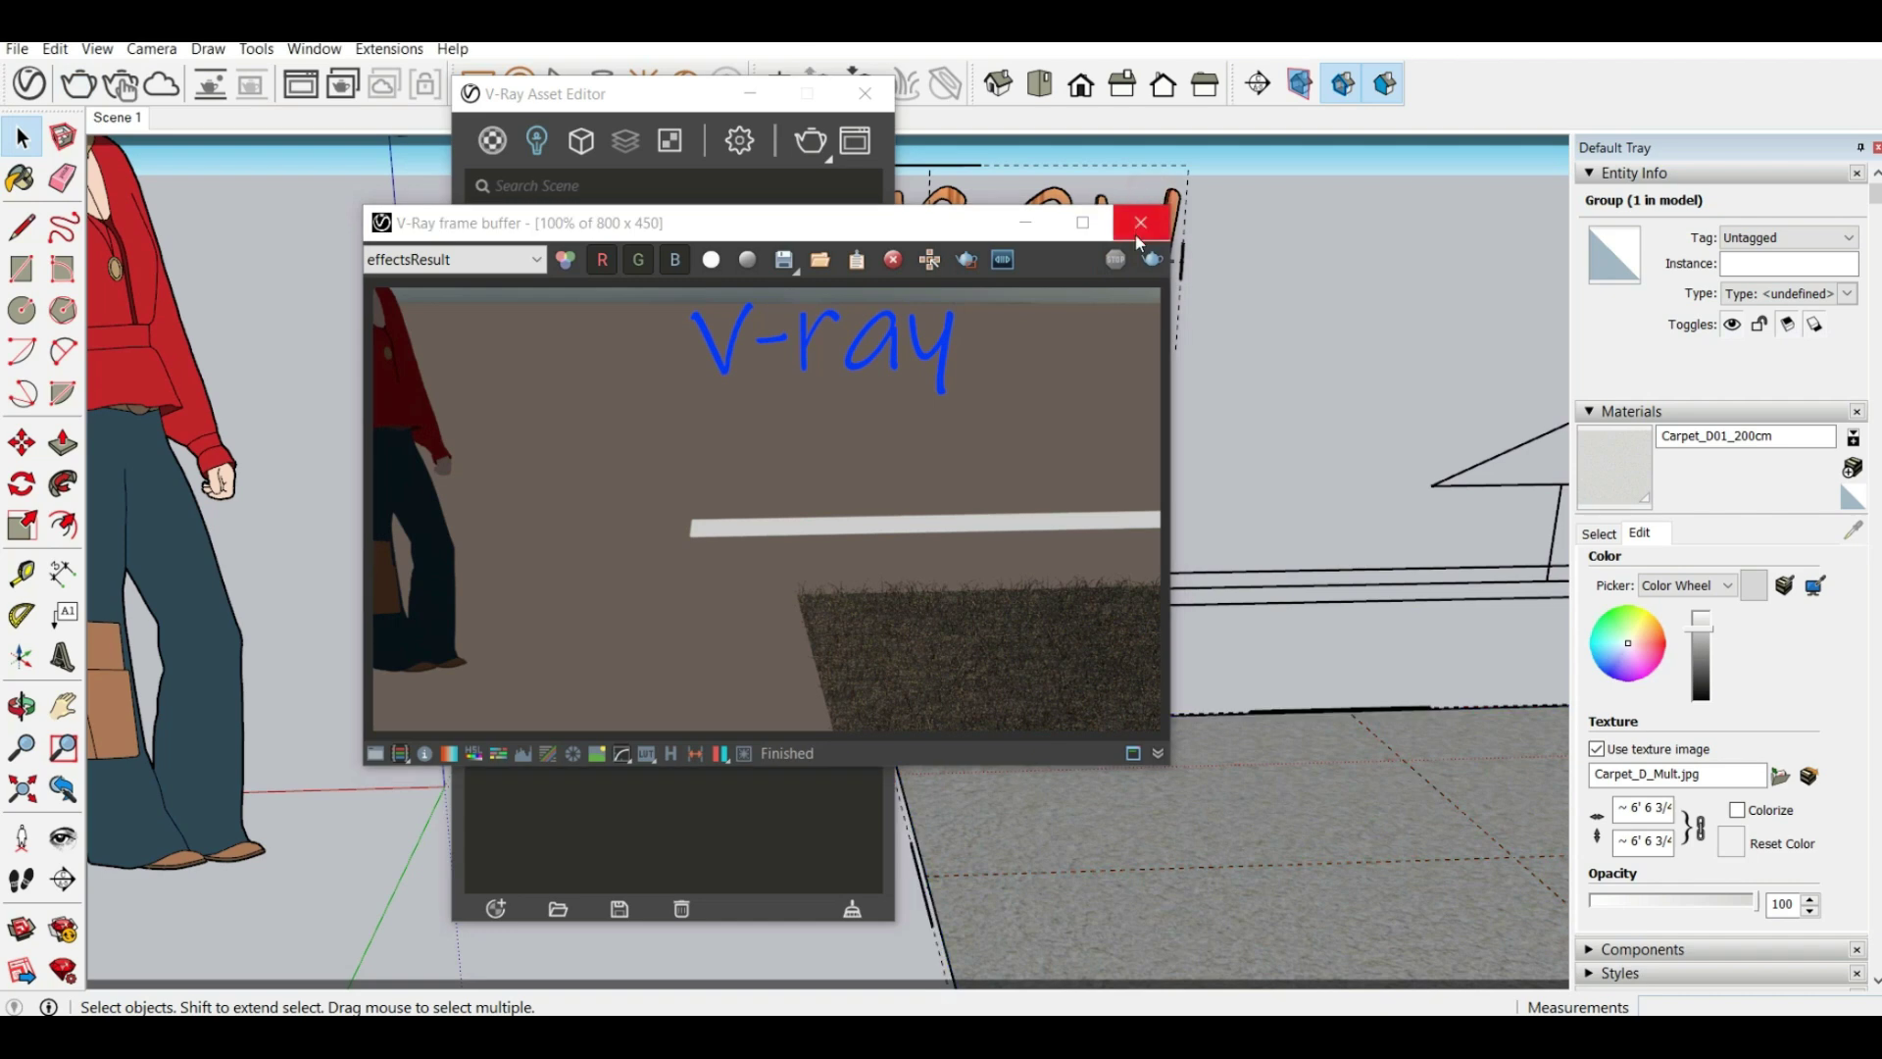
click(1140, 221)
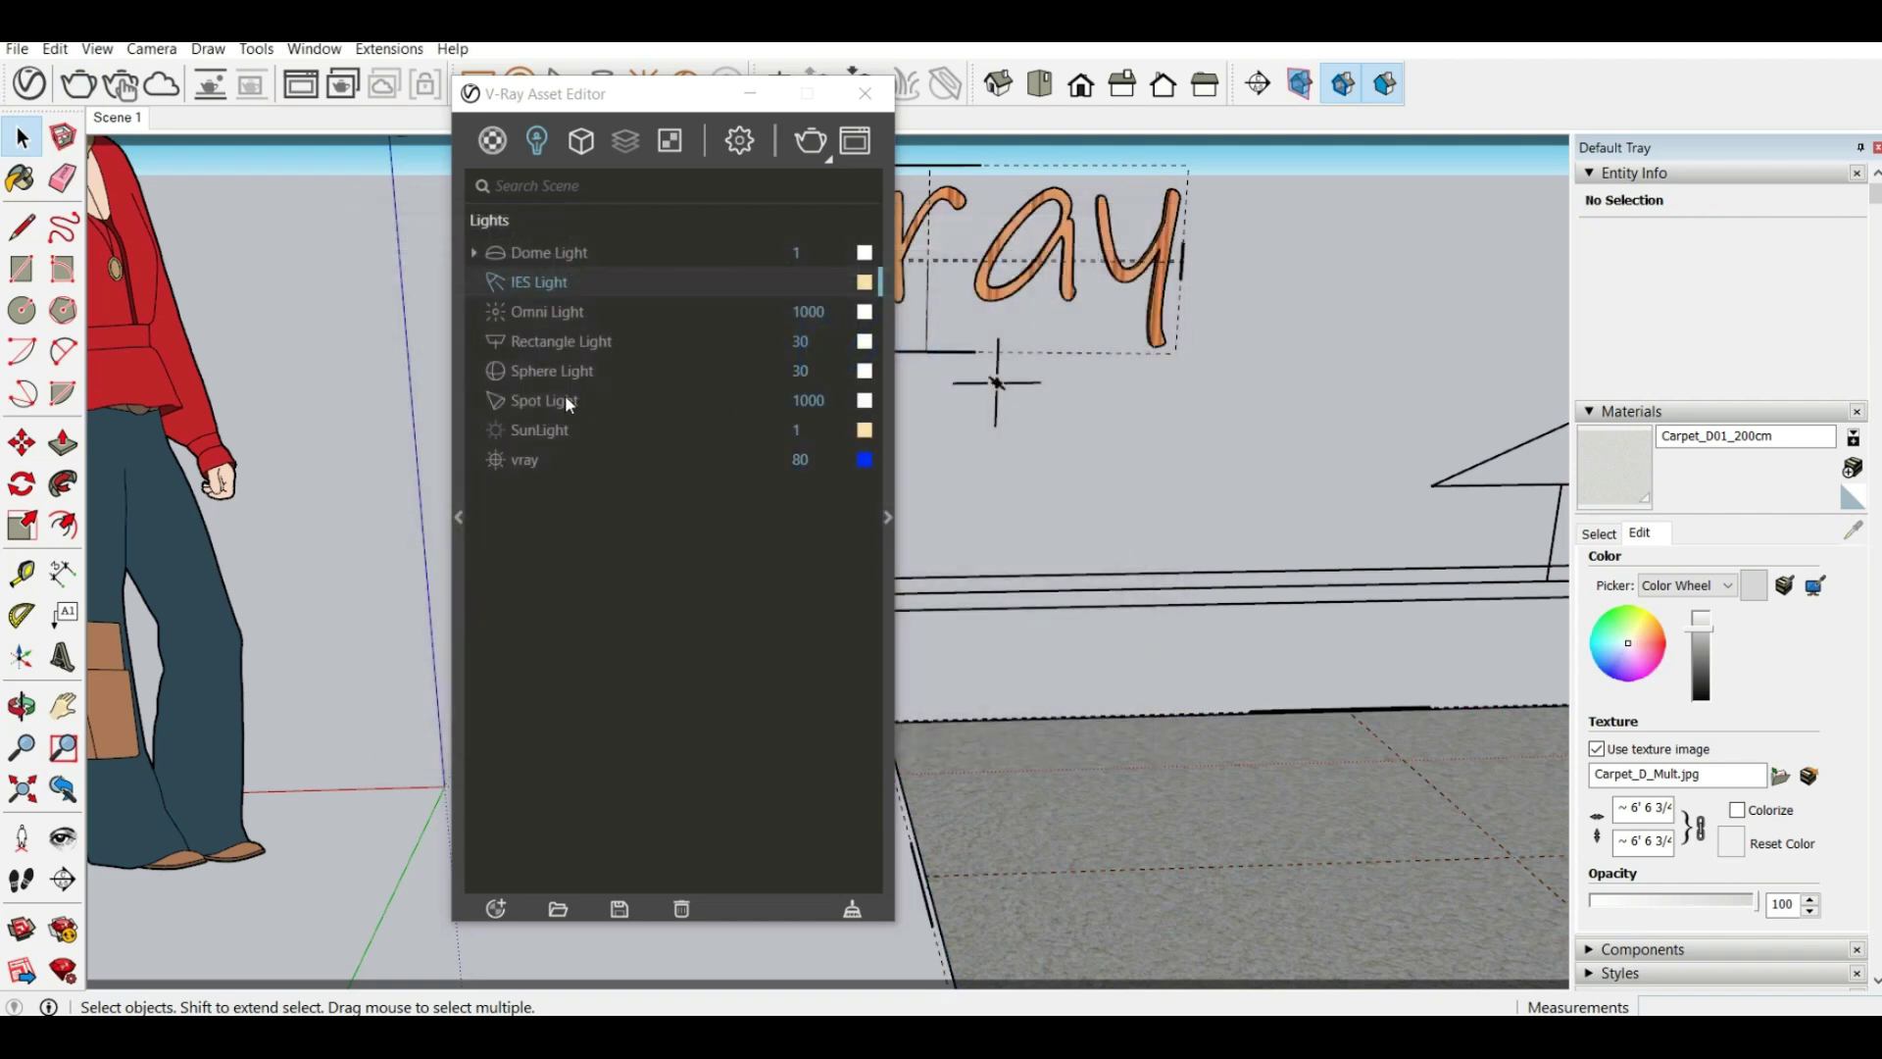
Expand the Rectangle Light's parameters and options, compare its preview with Invisible on and off, and leave Invisible enabled
click(551, 343)
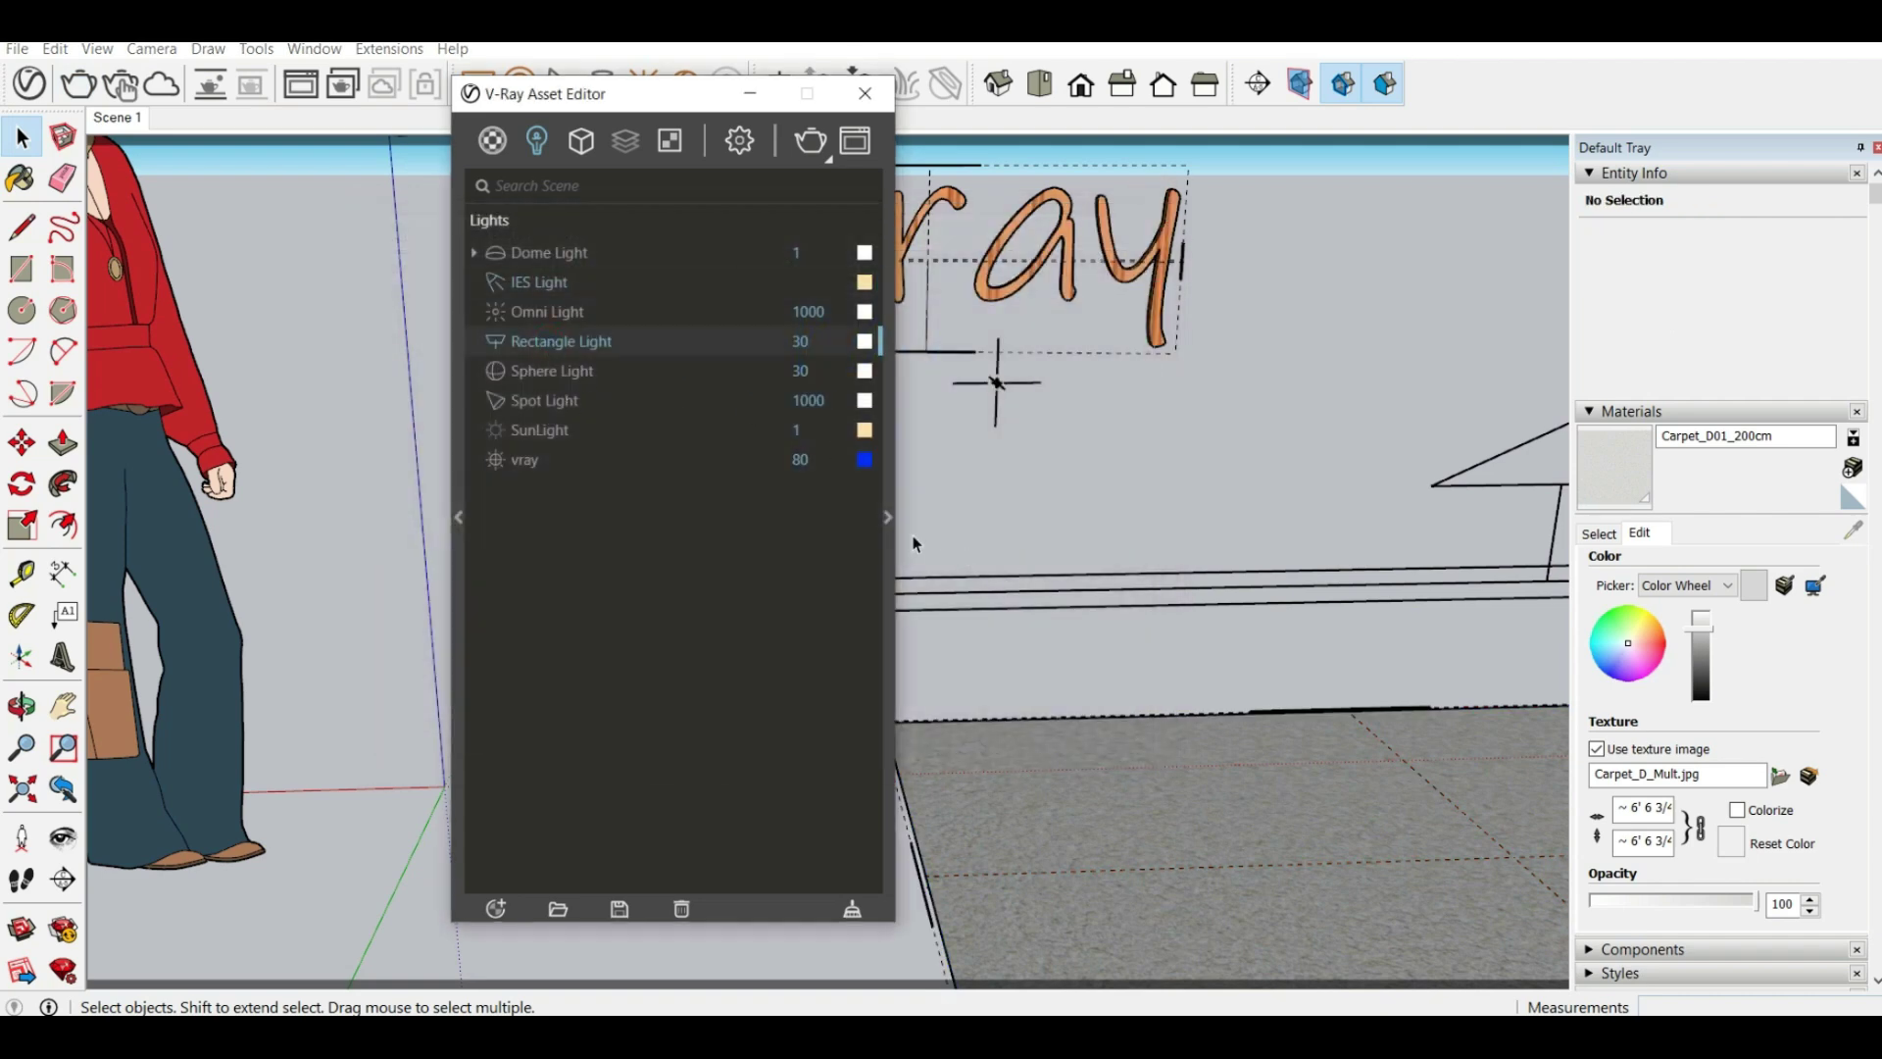
click(888, 516)
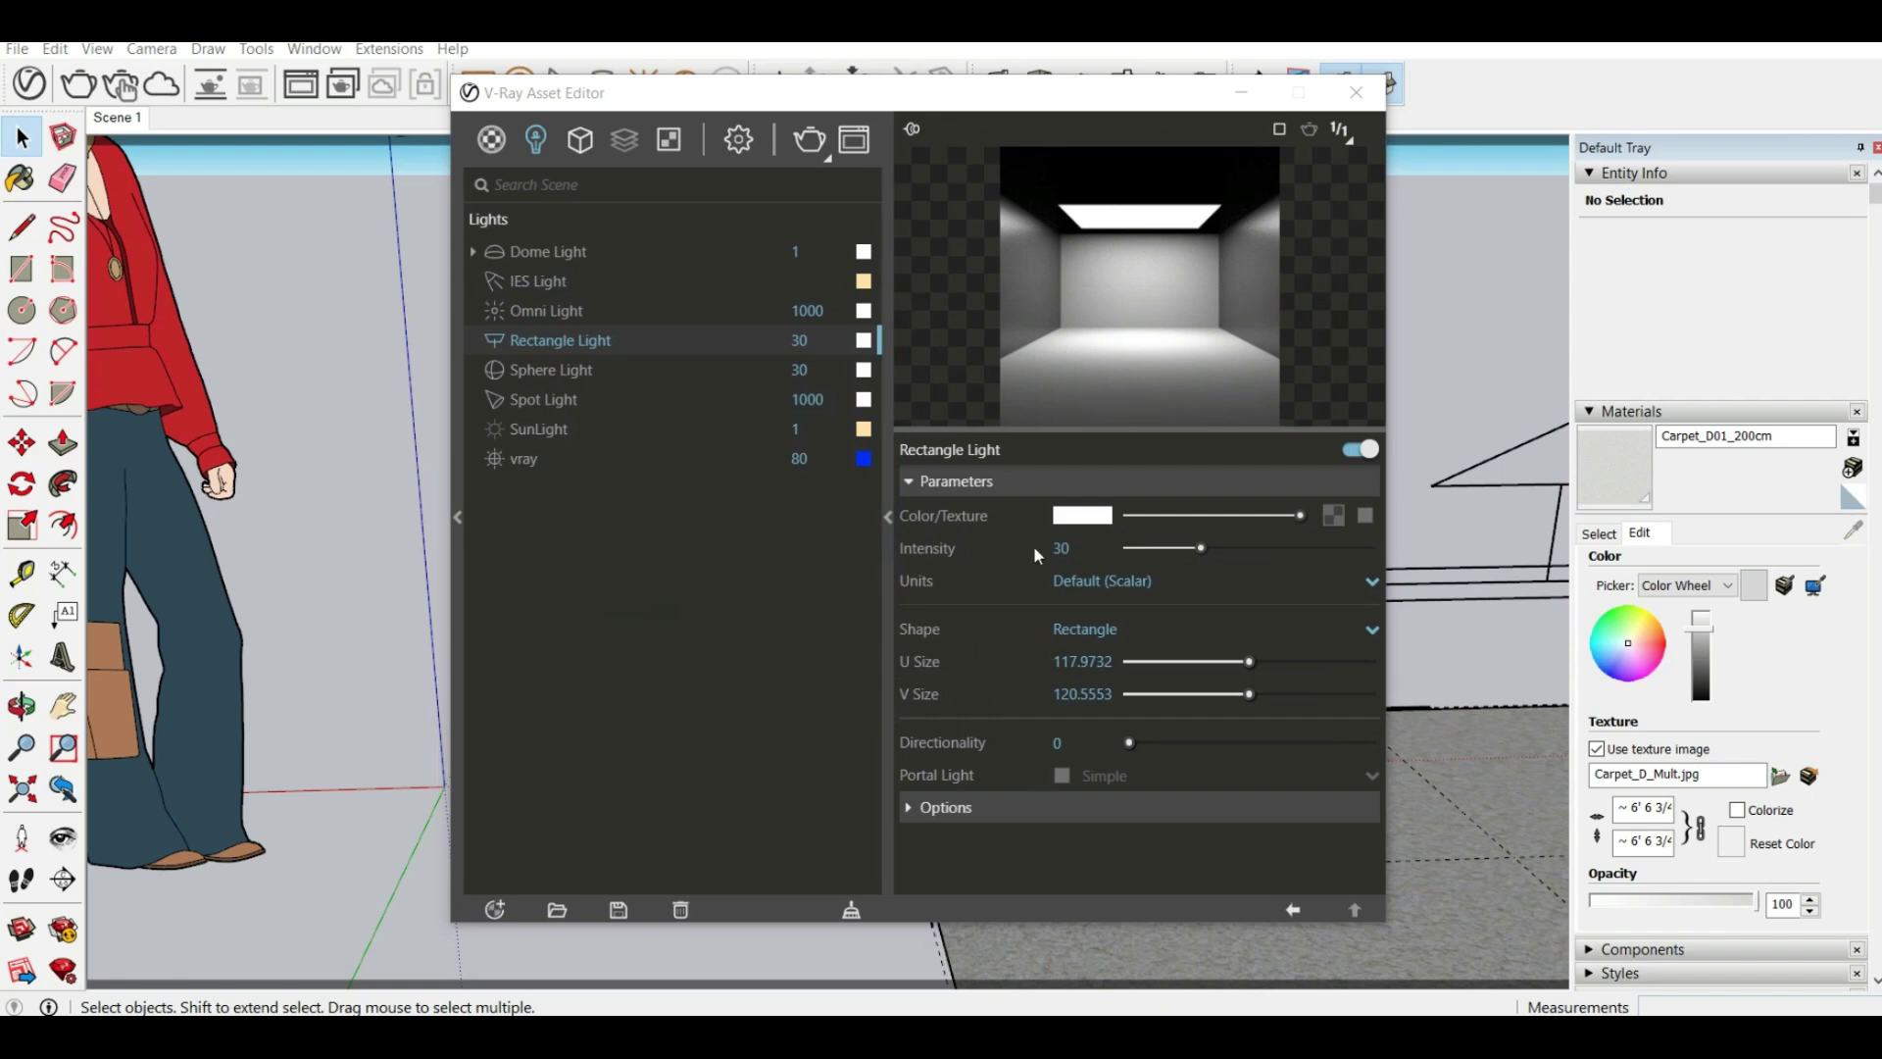
click(1098, 805)
scroll(1078, 810, down, 3)
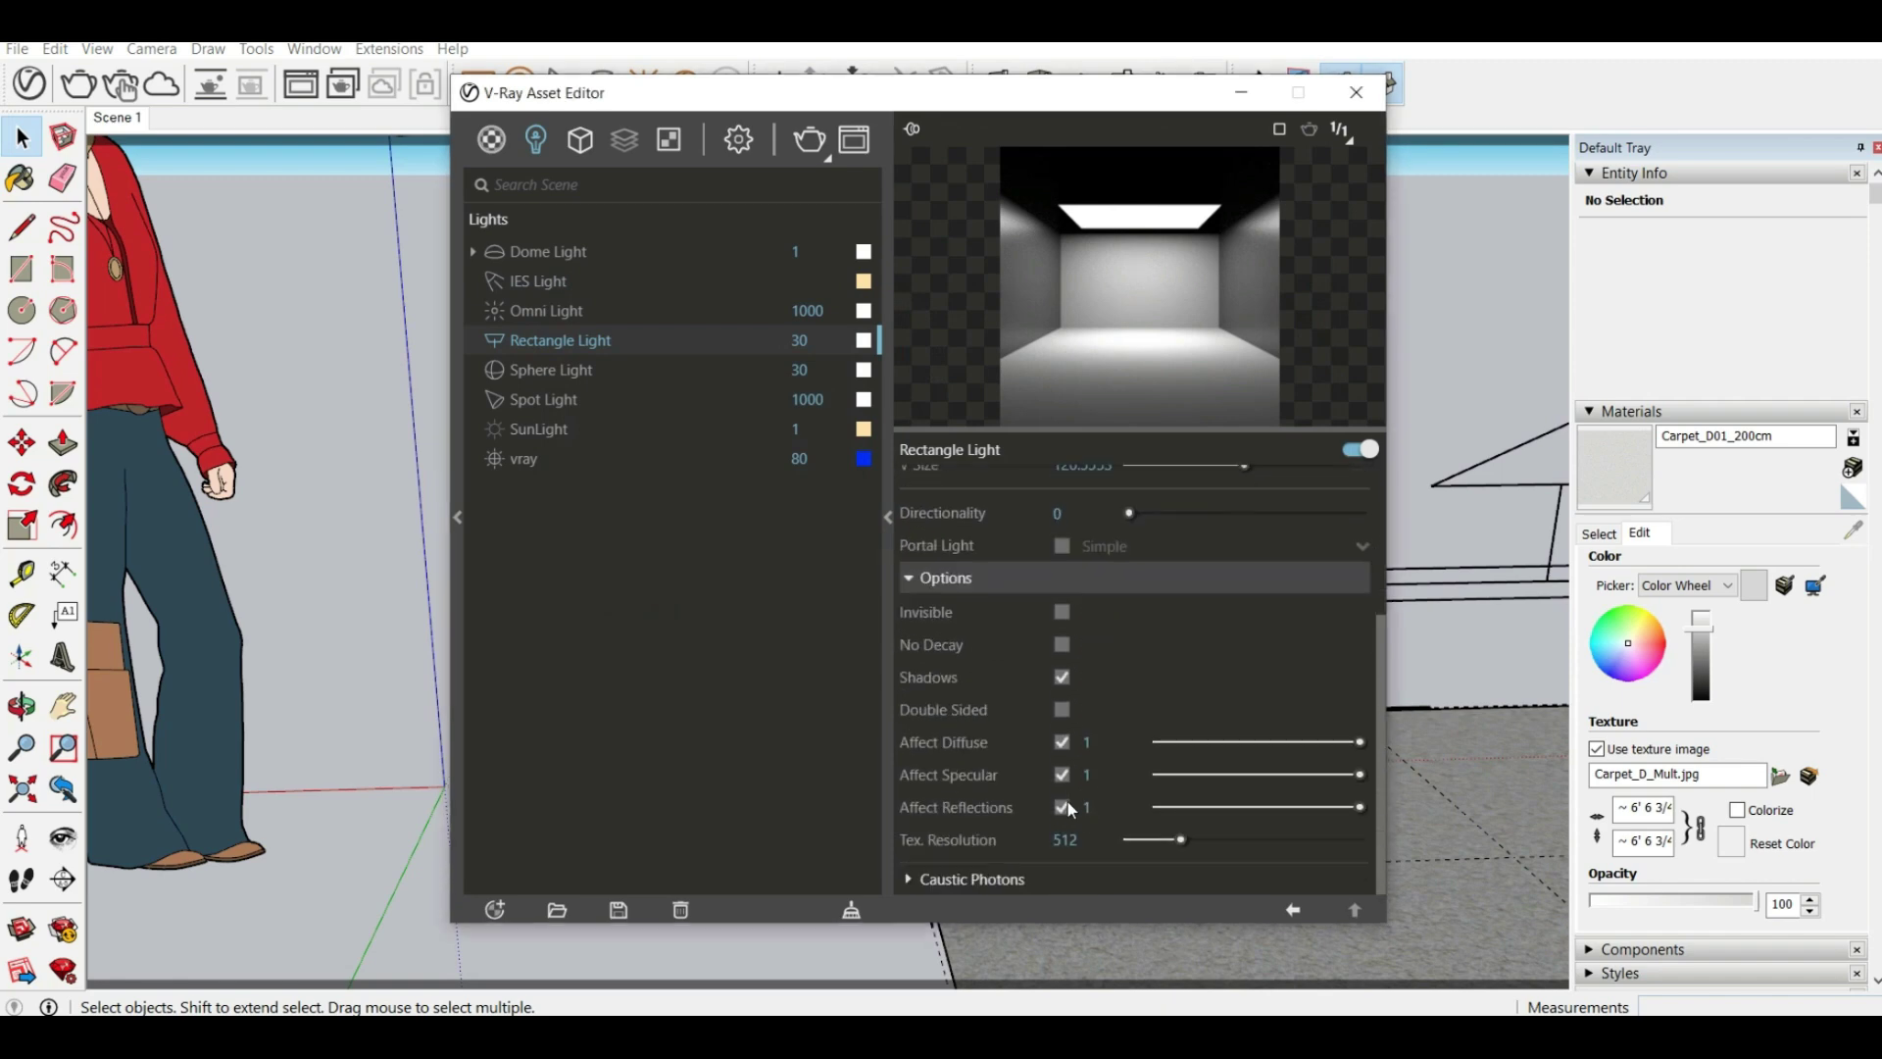
click(1062, 613)
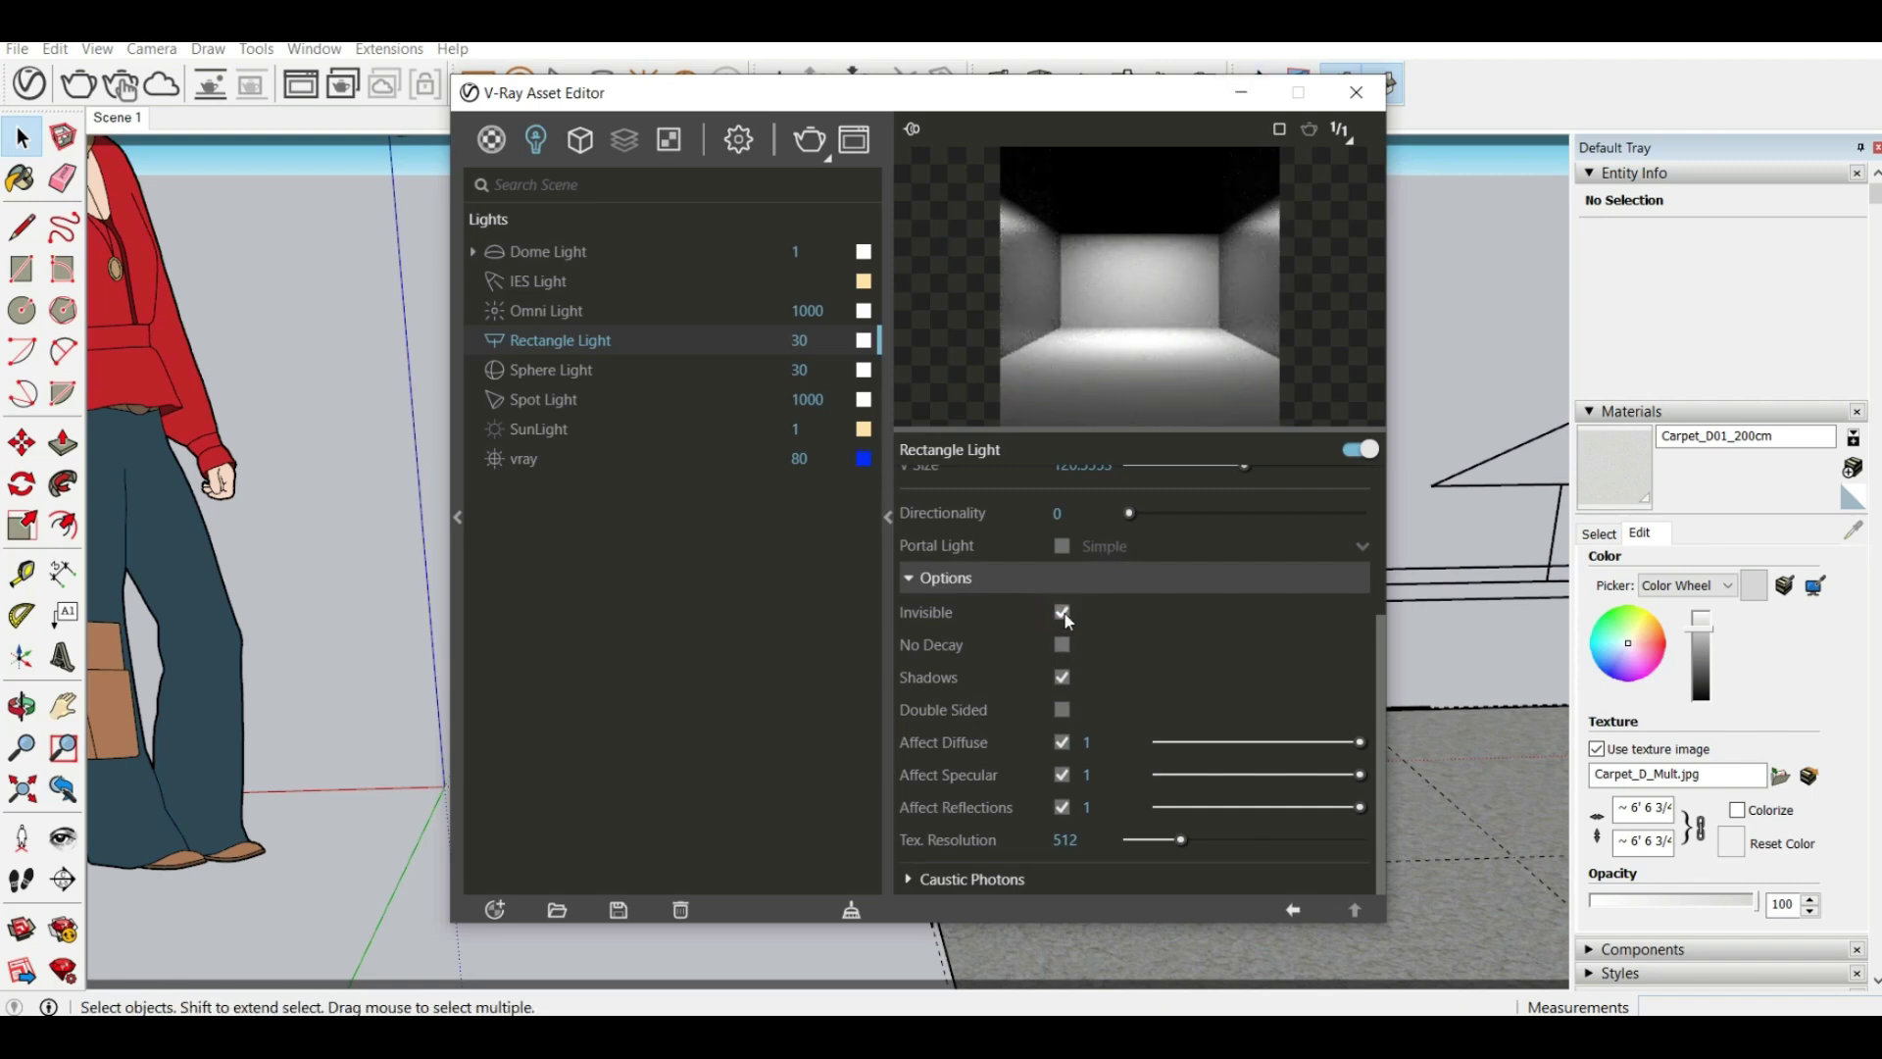
click(1064, 615)
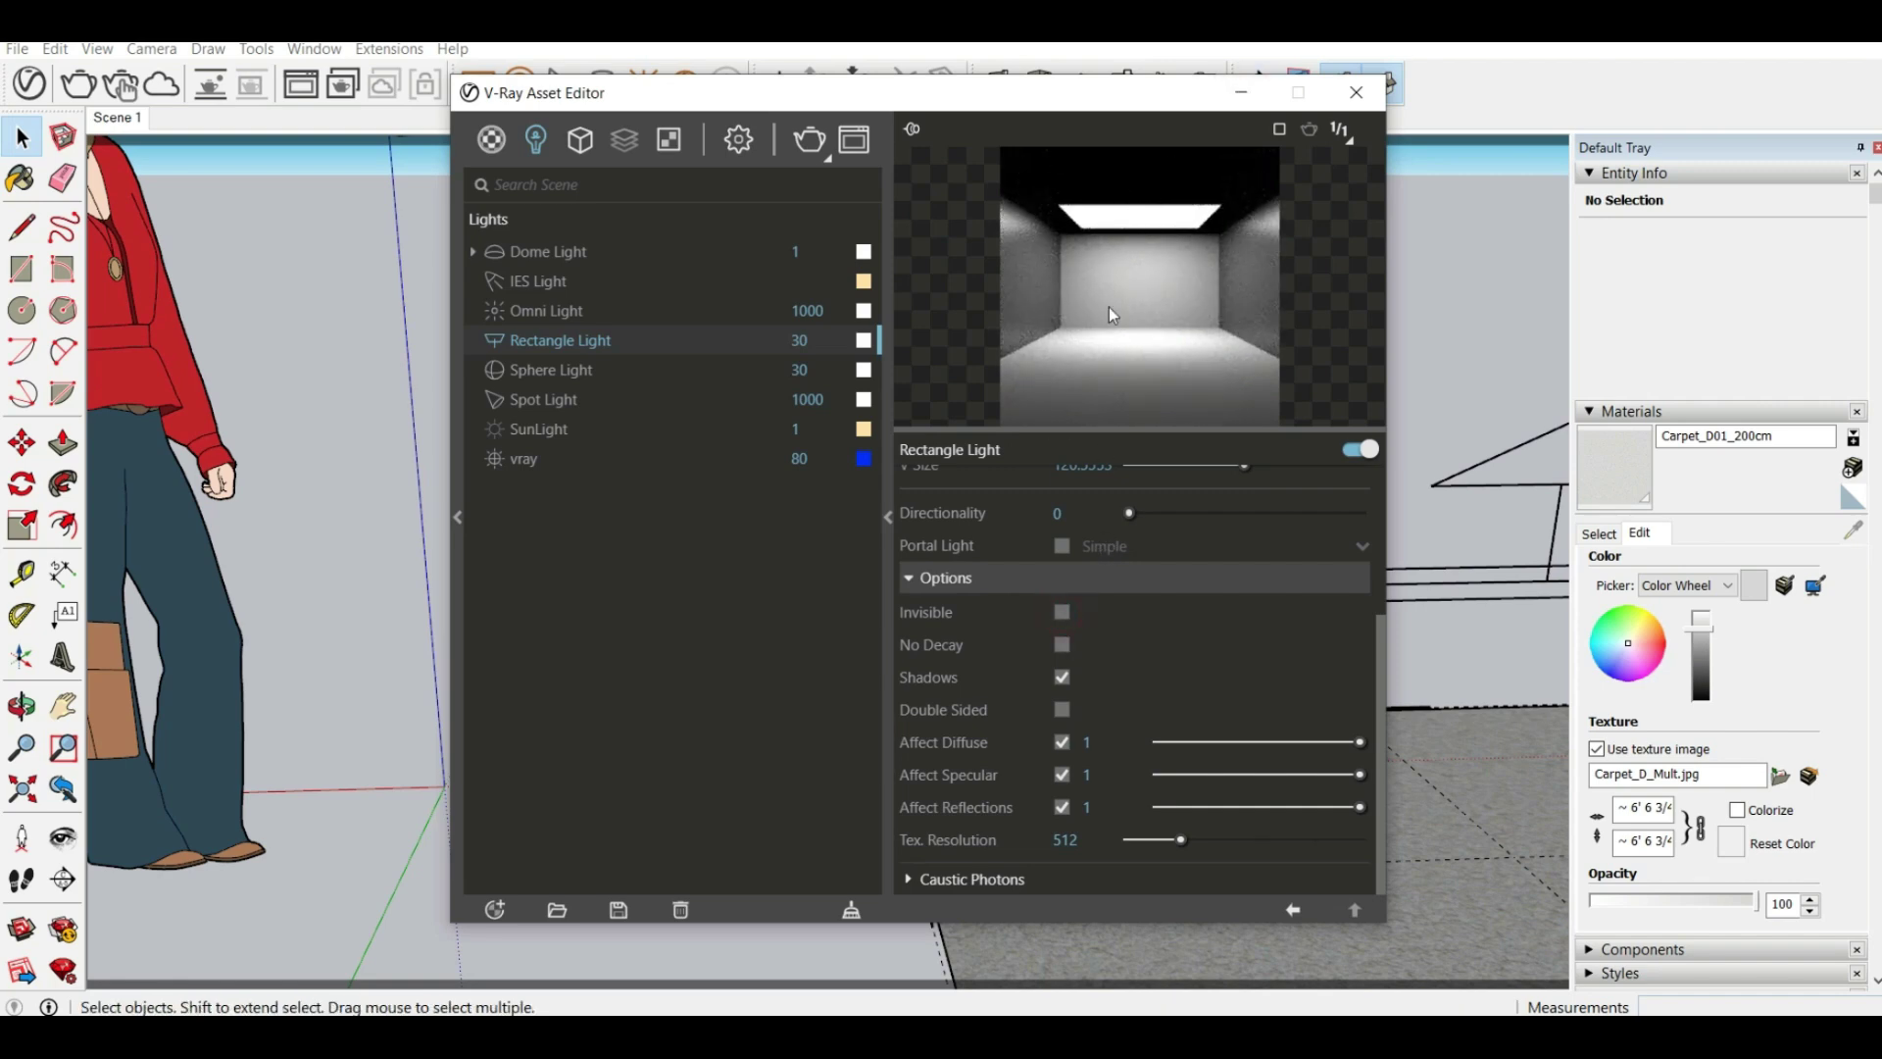
click(1059, 613)
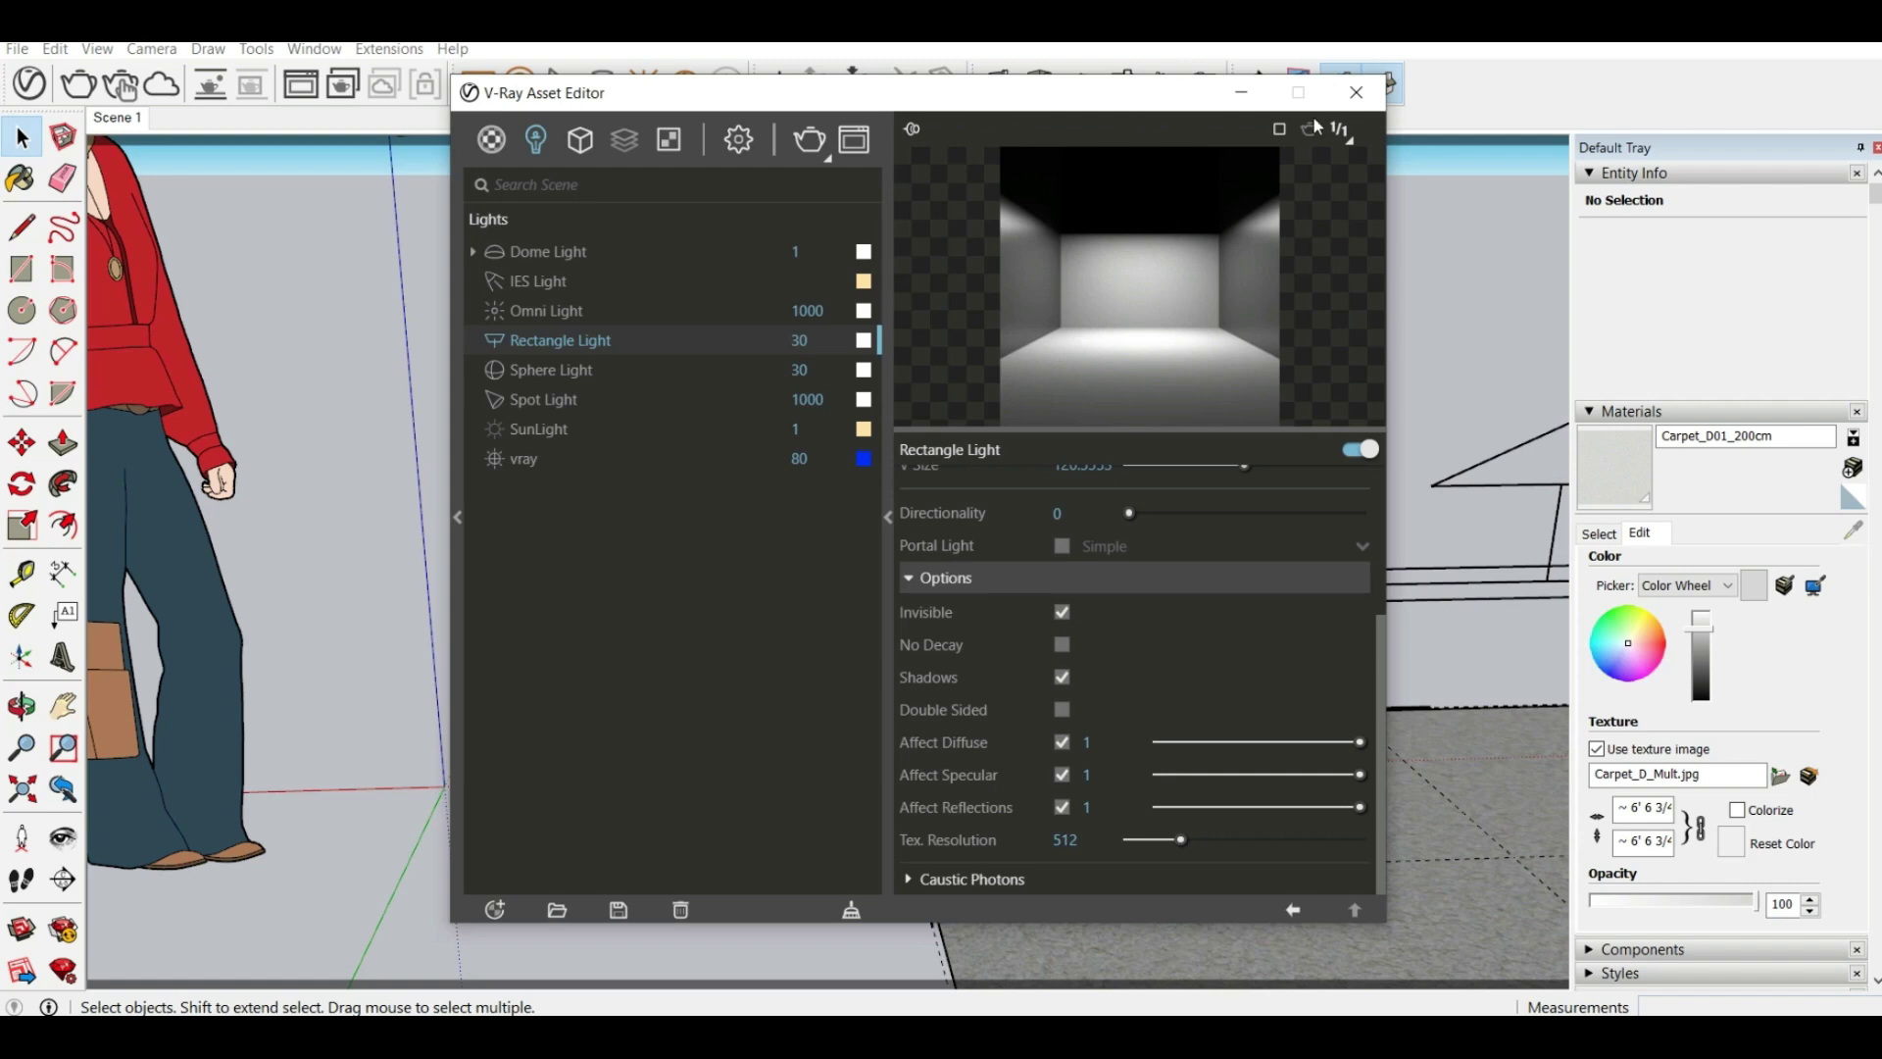
Turn off Invisible for the Rectangle Light and close the V-Ray Asset Editor
click(1062, 613)
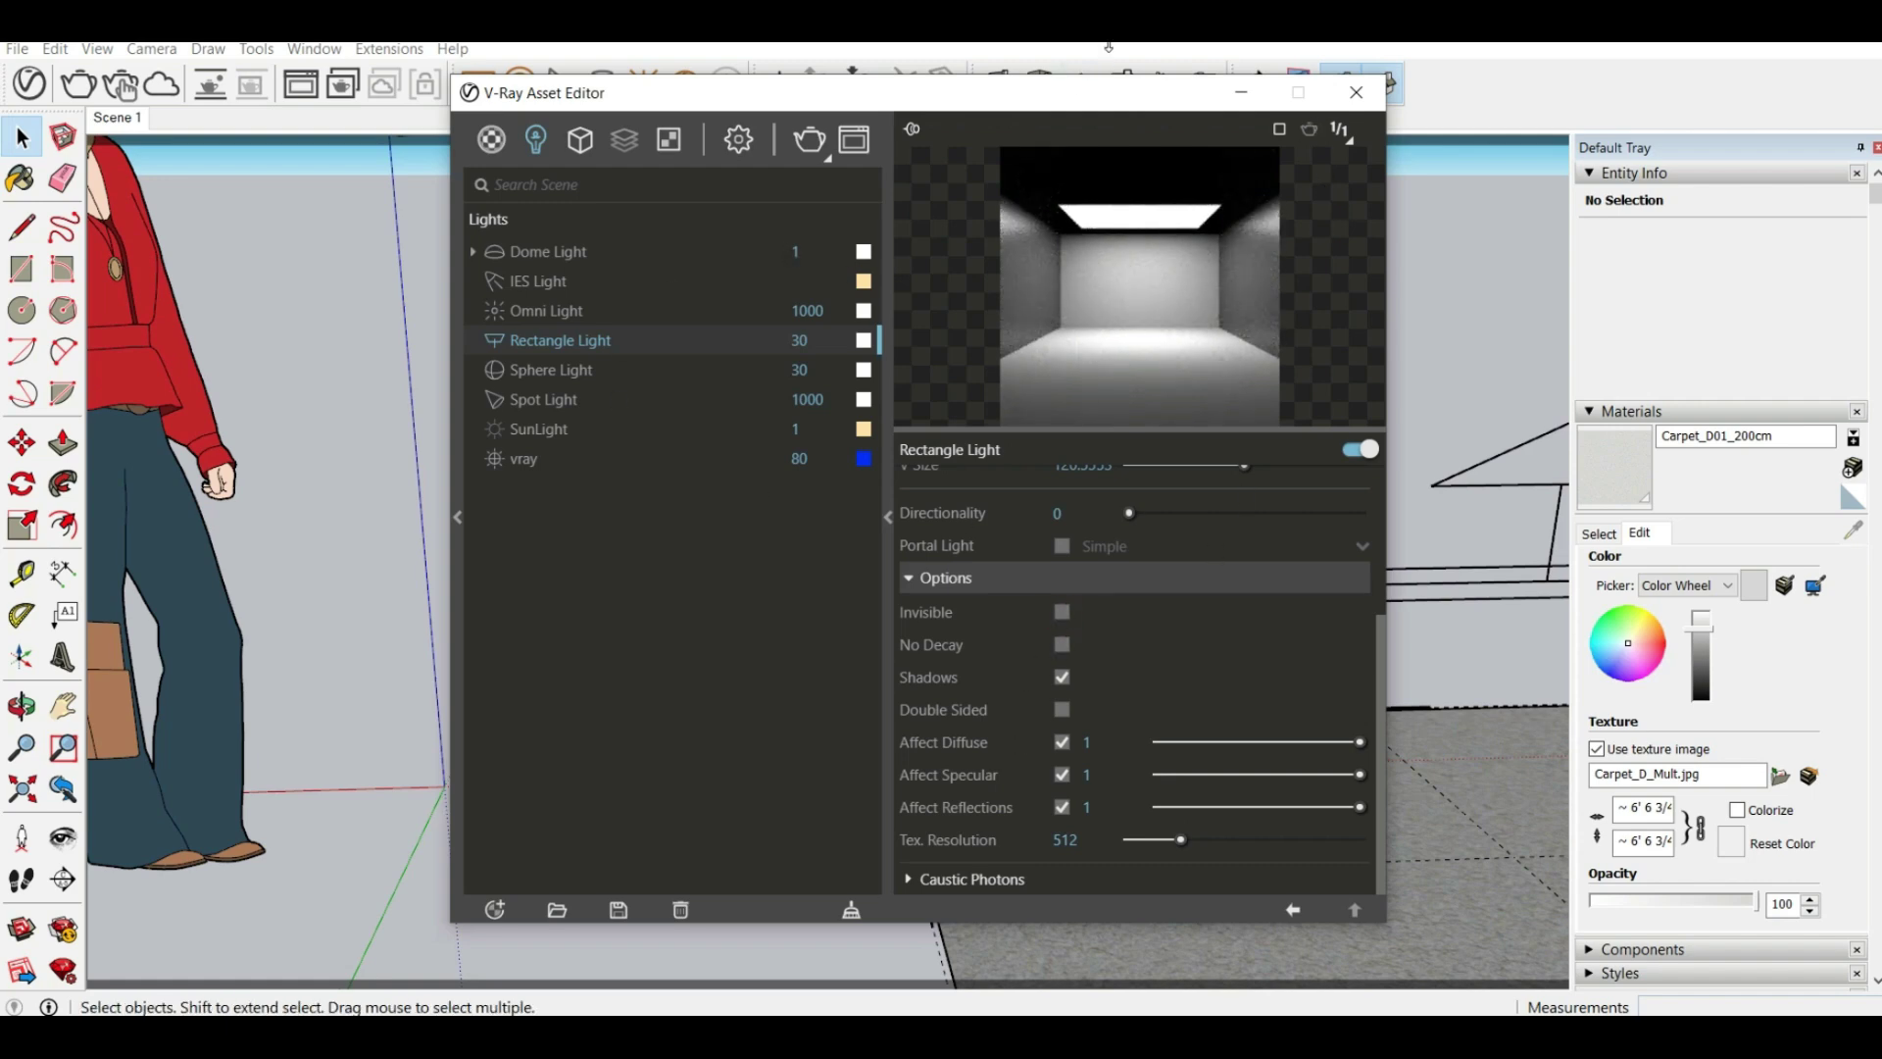
click(1343, 103)
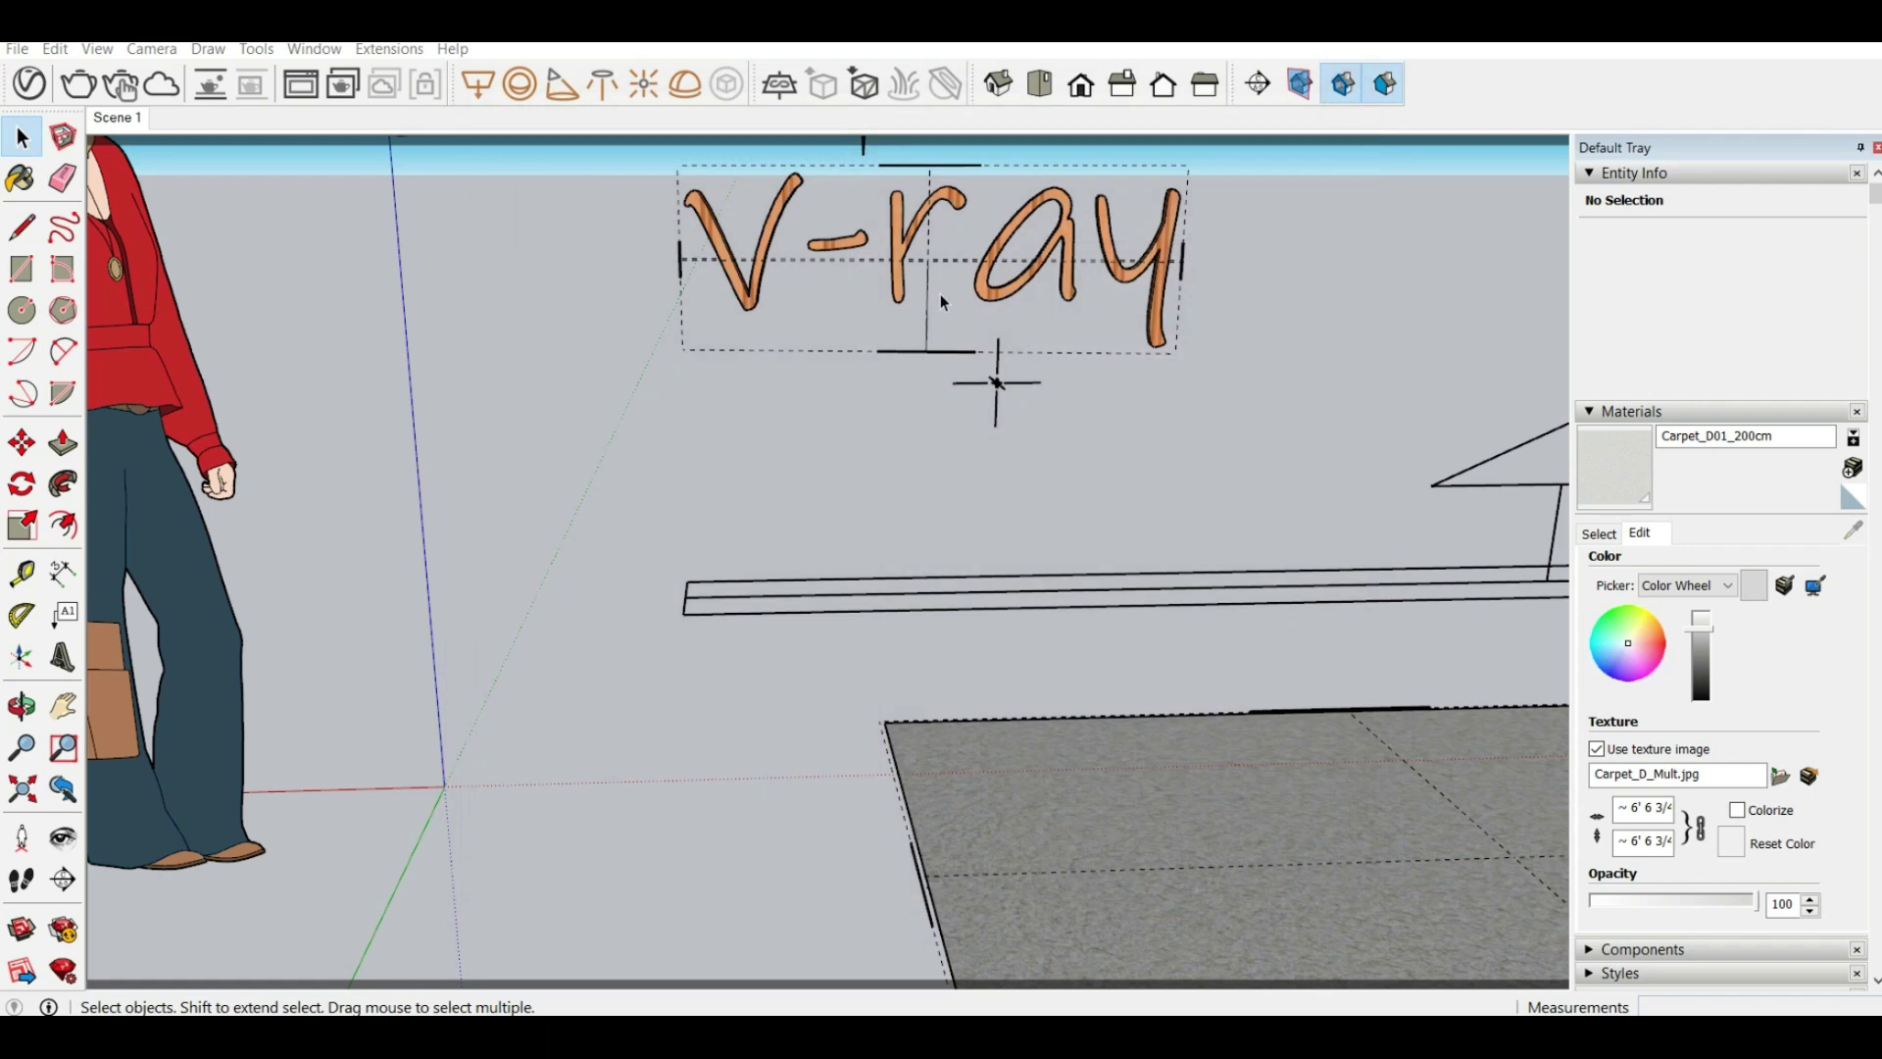
middle_drag(996, 378, 1051, 361)
middle_drag(862, 380, 837, 392)
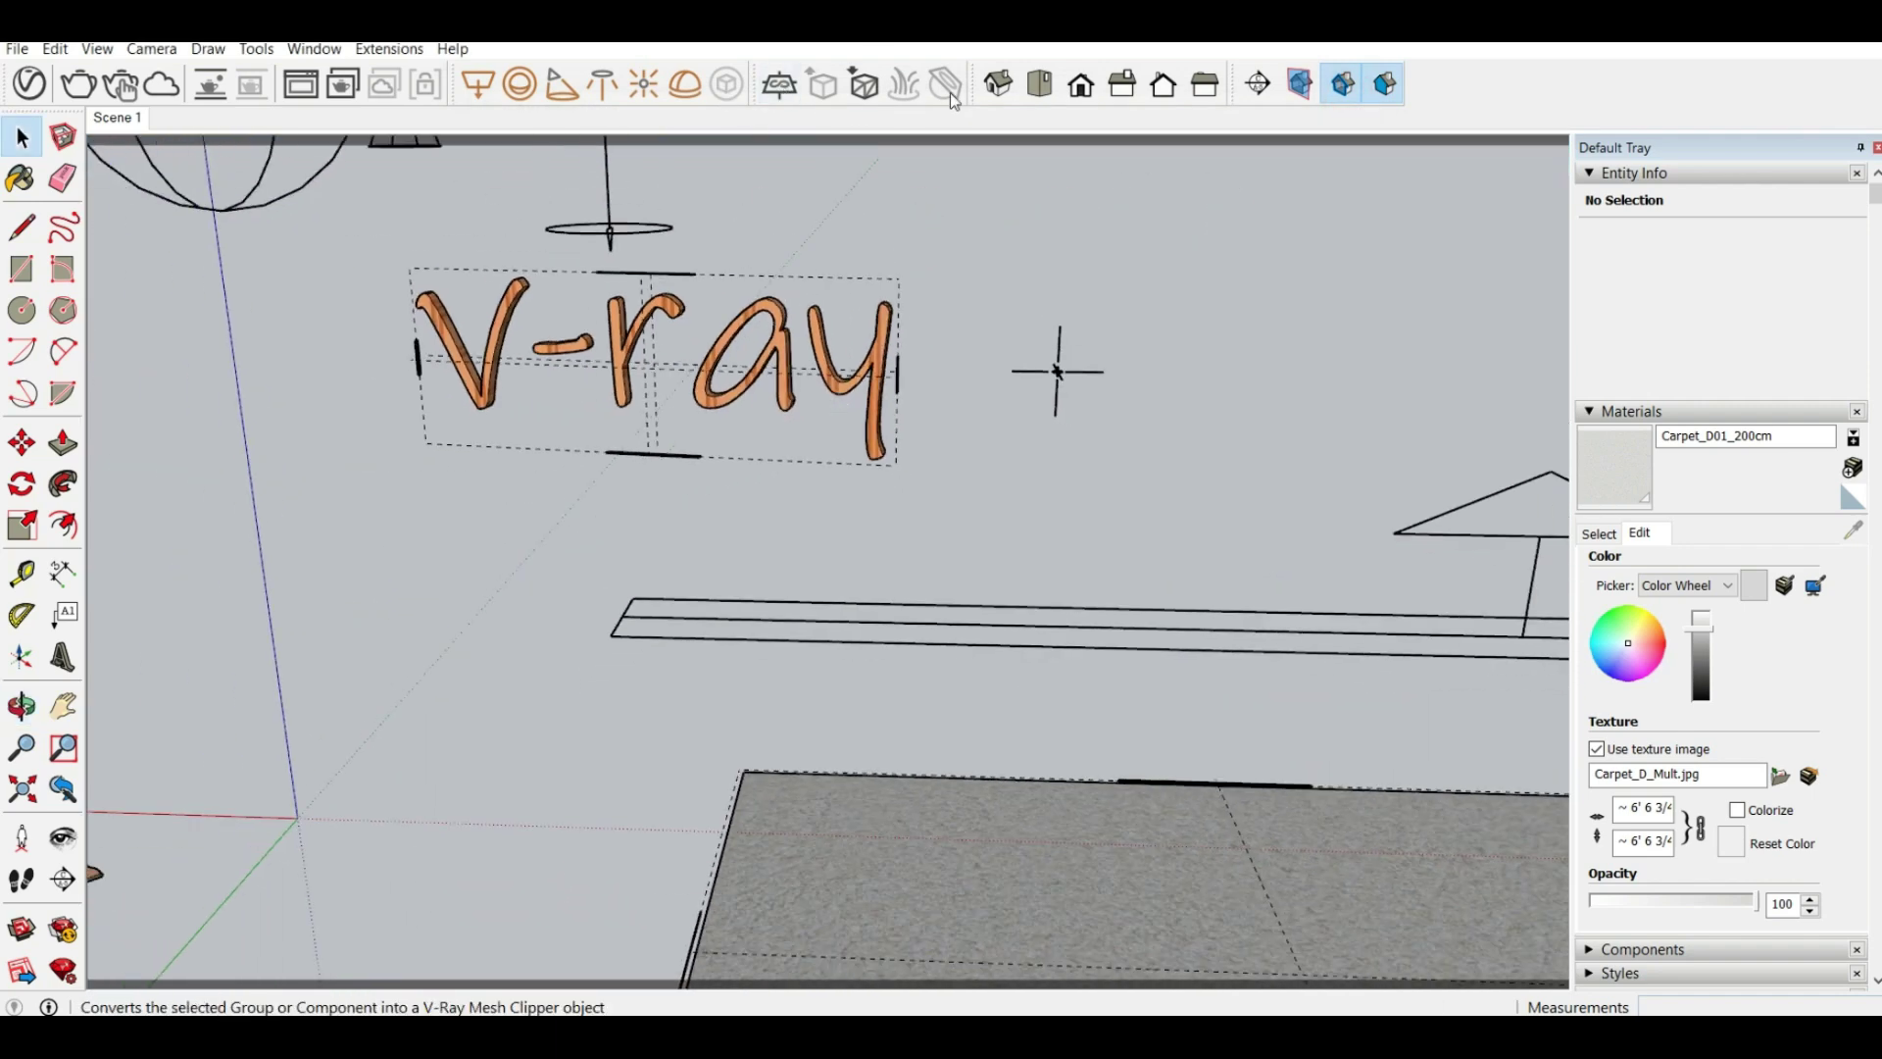
View the model from the standard isometric, top, front, right, back and left views, and return to a perspective overview
click(1000, 88)
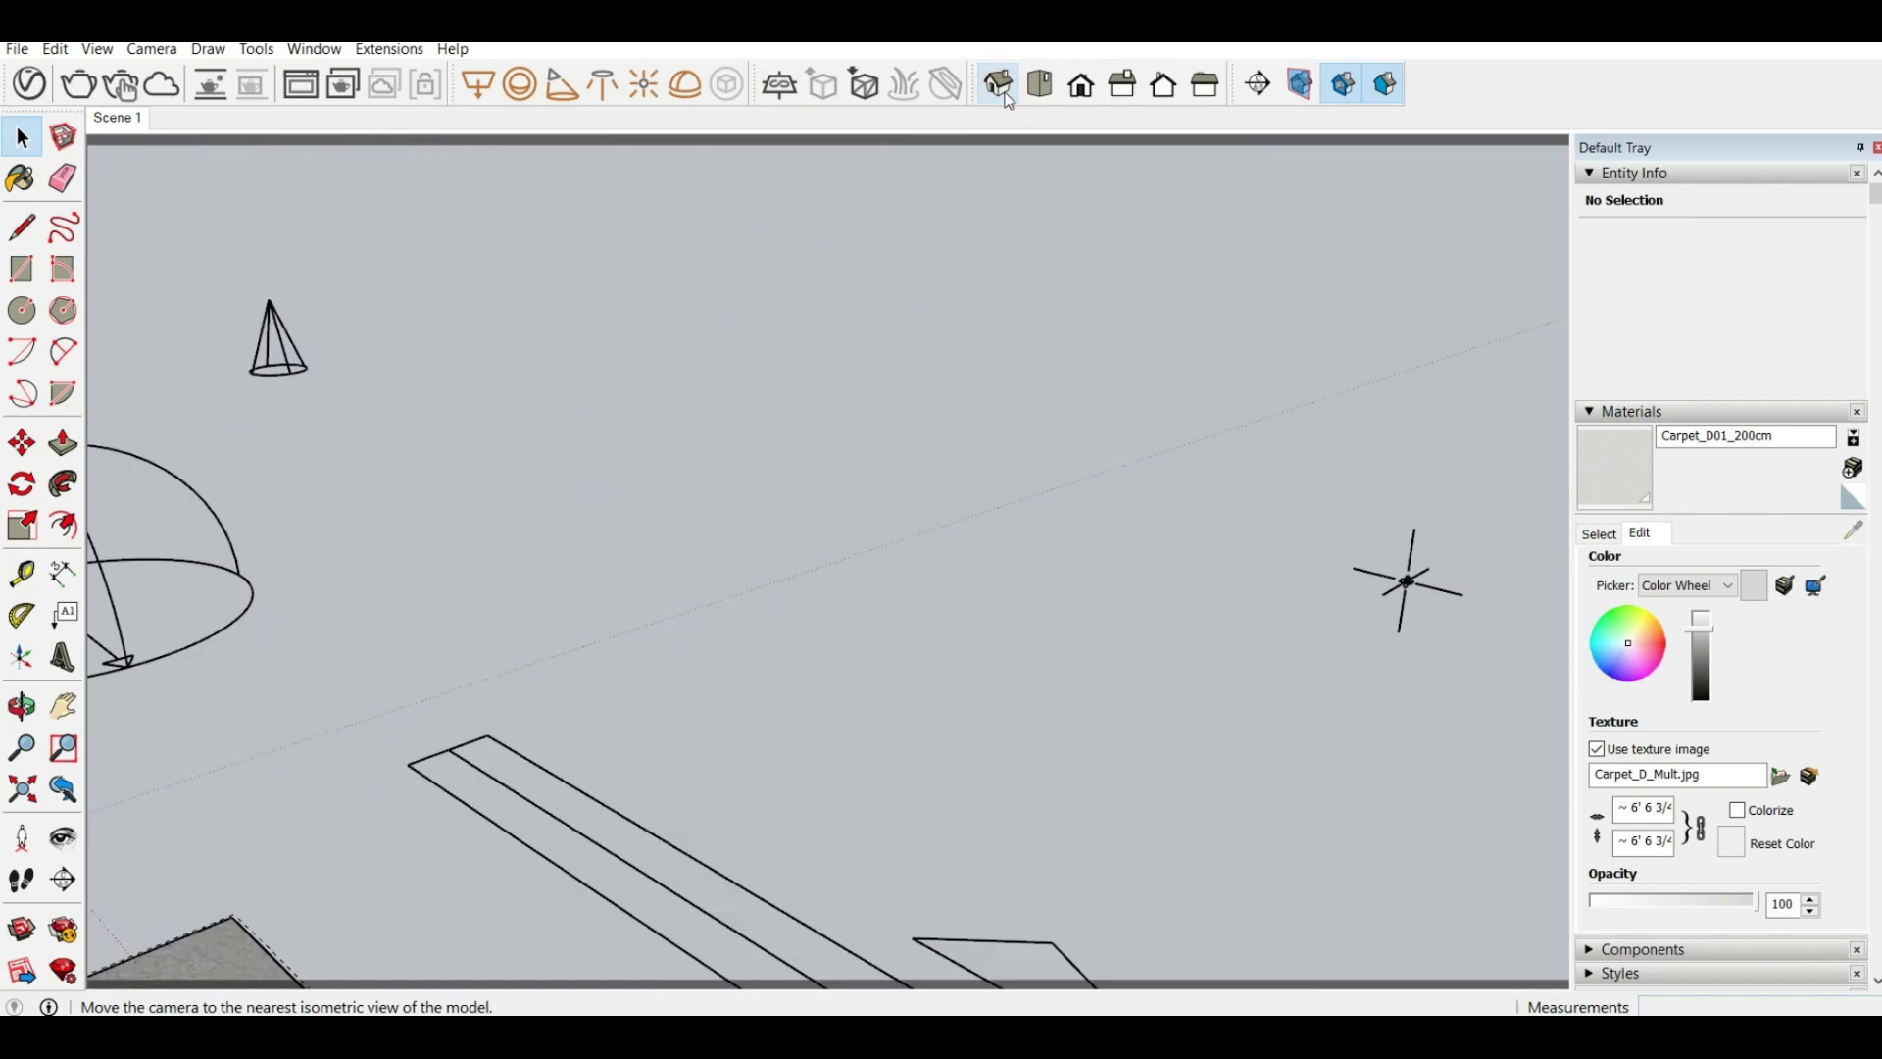
scroll(1041, 251, down, 3)
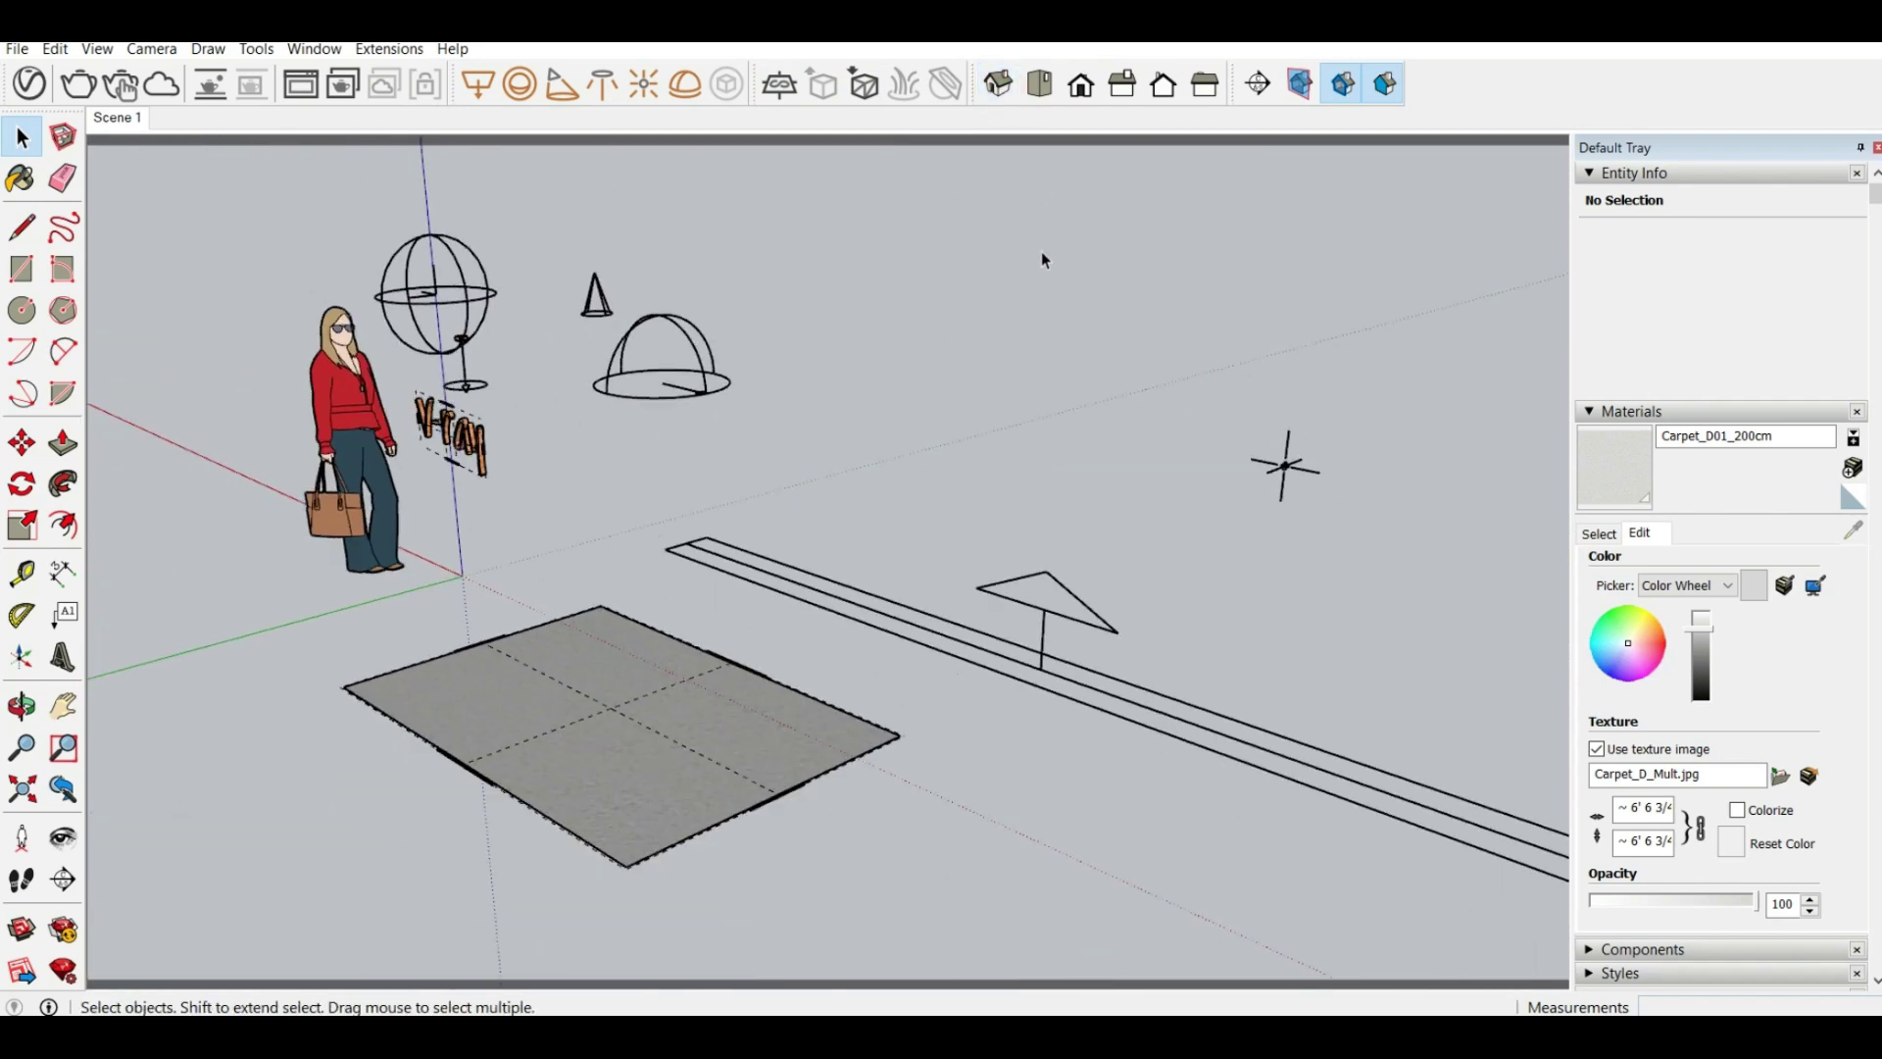
click(1054, 90)
click(1082, 86)
click(1139, 89)
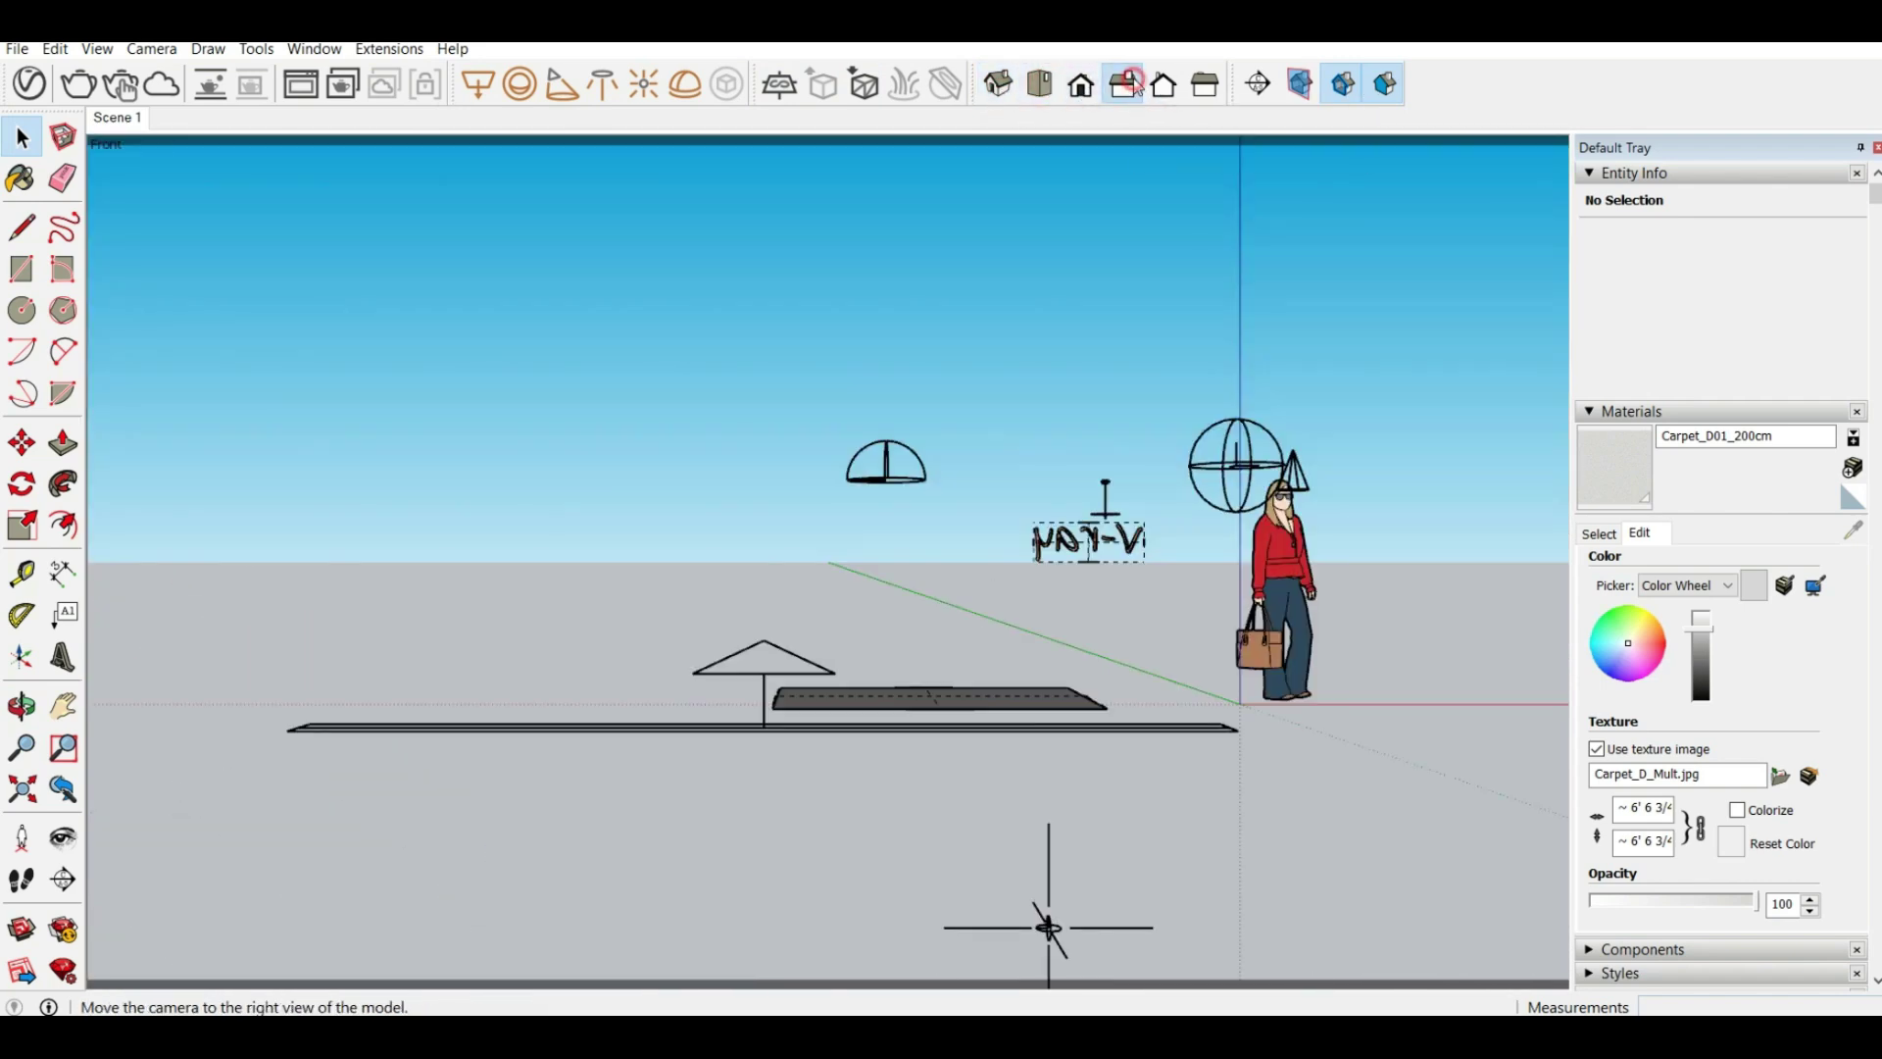
click(1165, 86)
click(1205, 87)
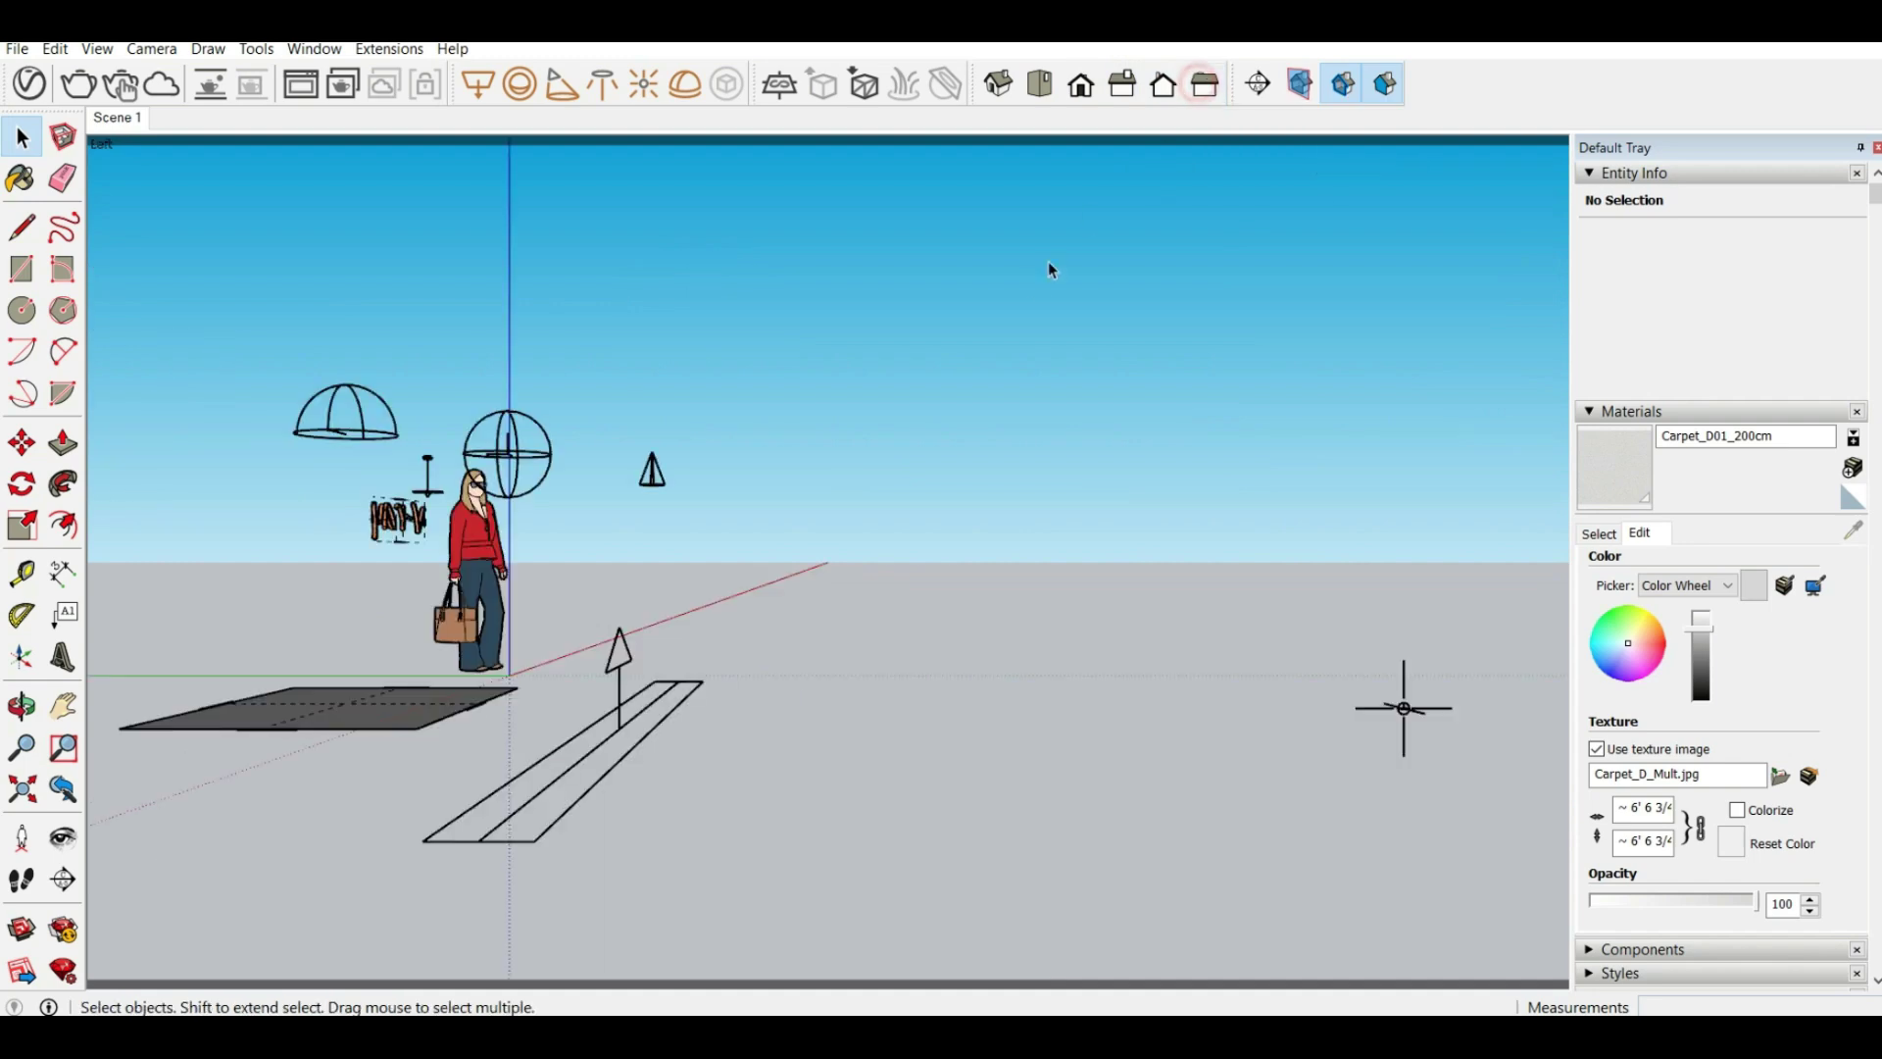
middle_drag(1029, 343, 937, 692)
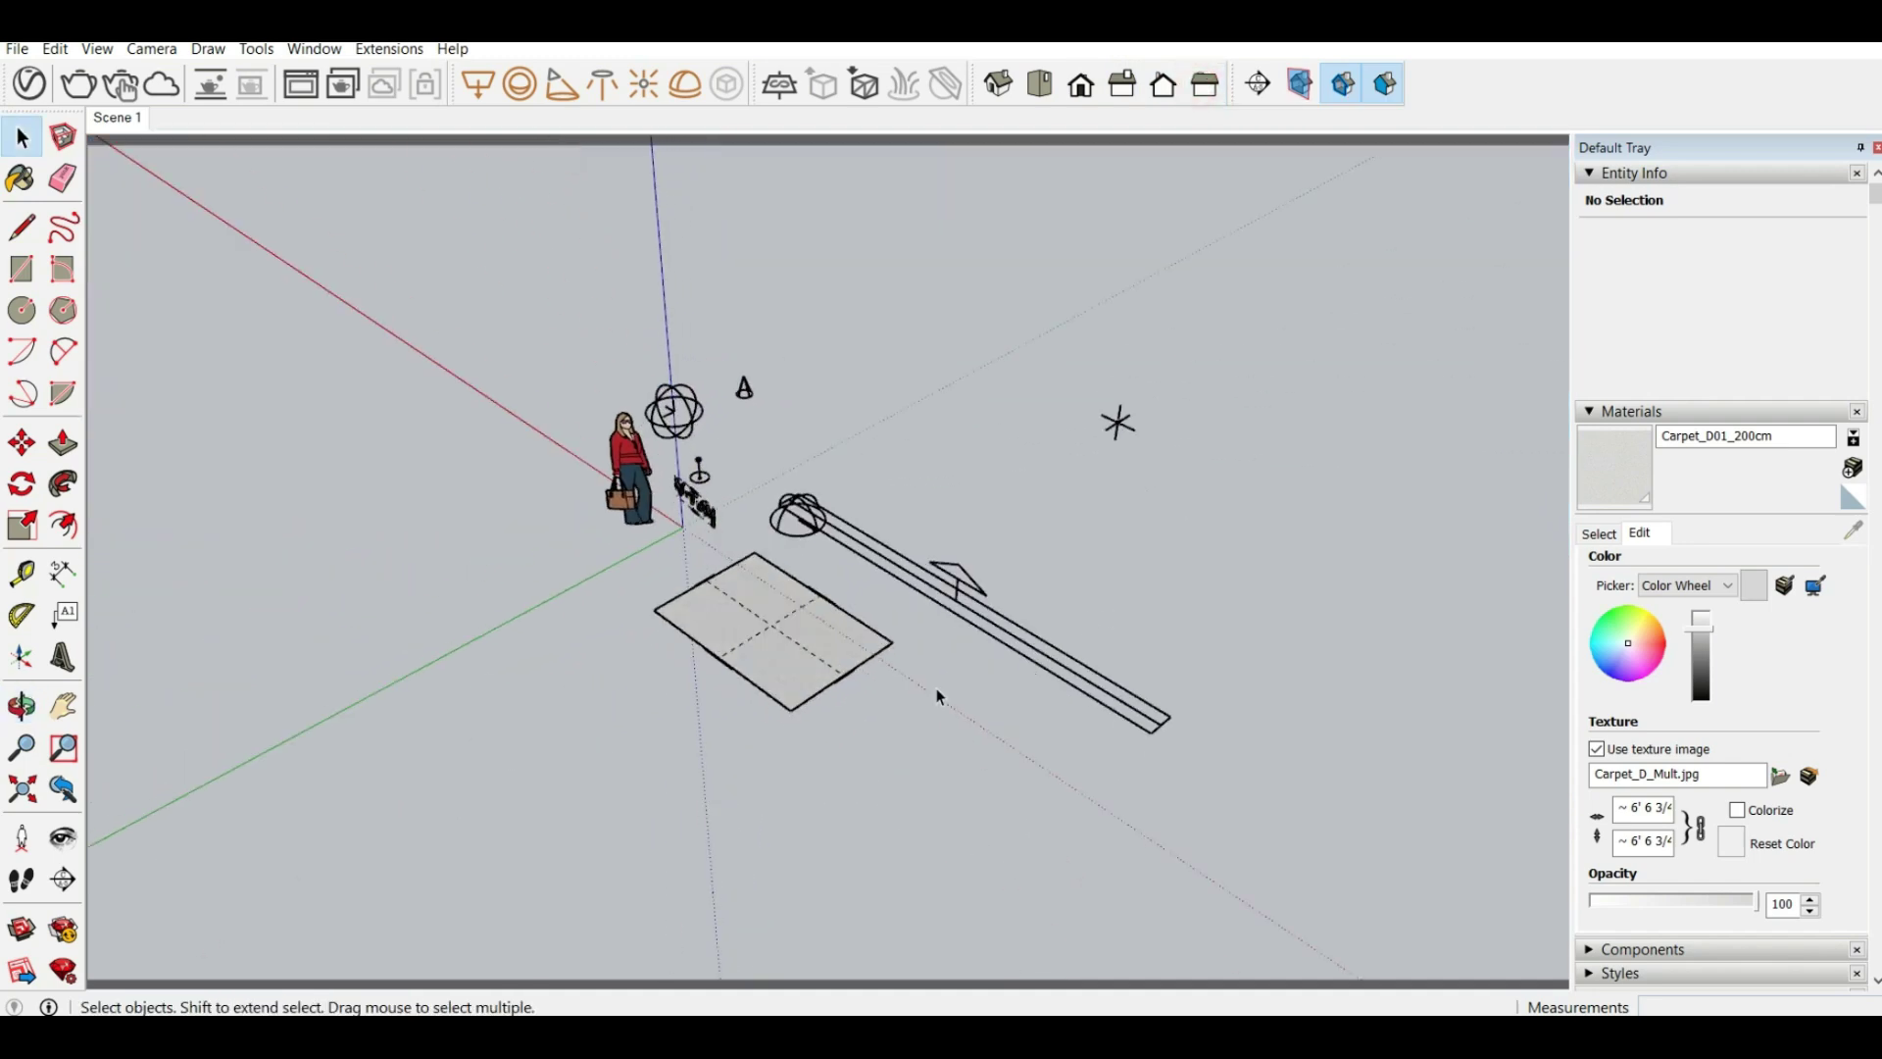
middle_drag(723, 572, 985, 488)
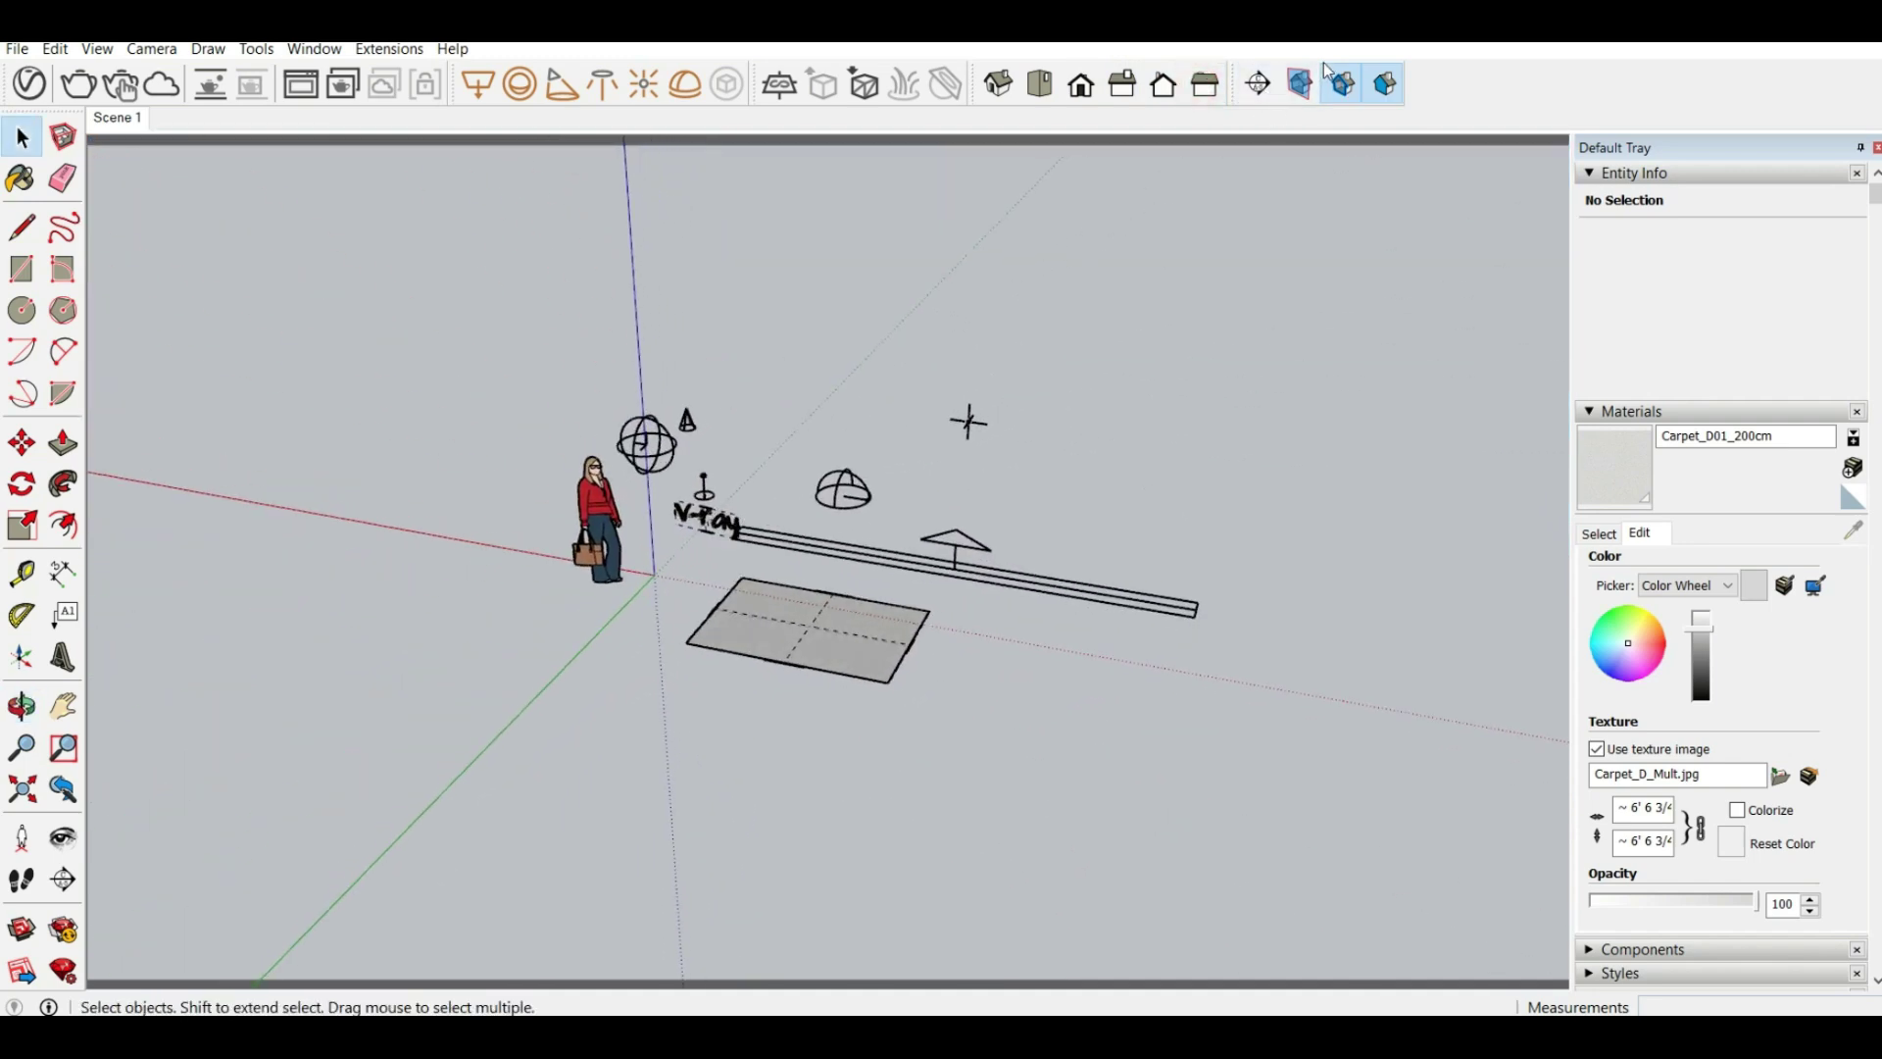
Place a horizontal section plane on the ground near the origin and accept the default name Section 1
click(1259, 84)
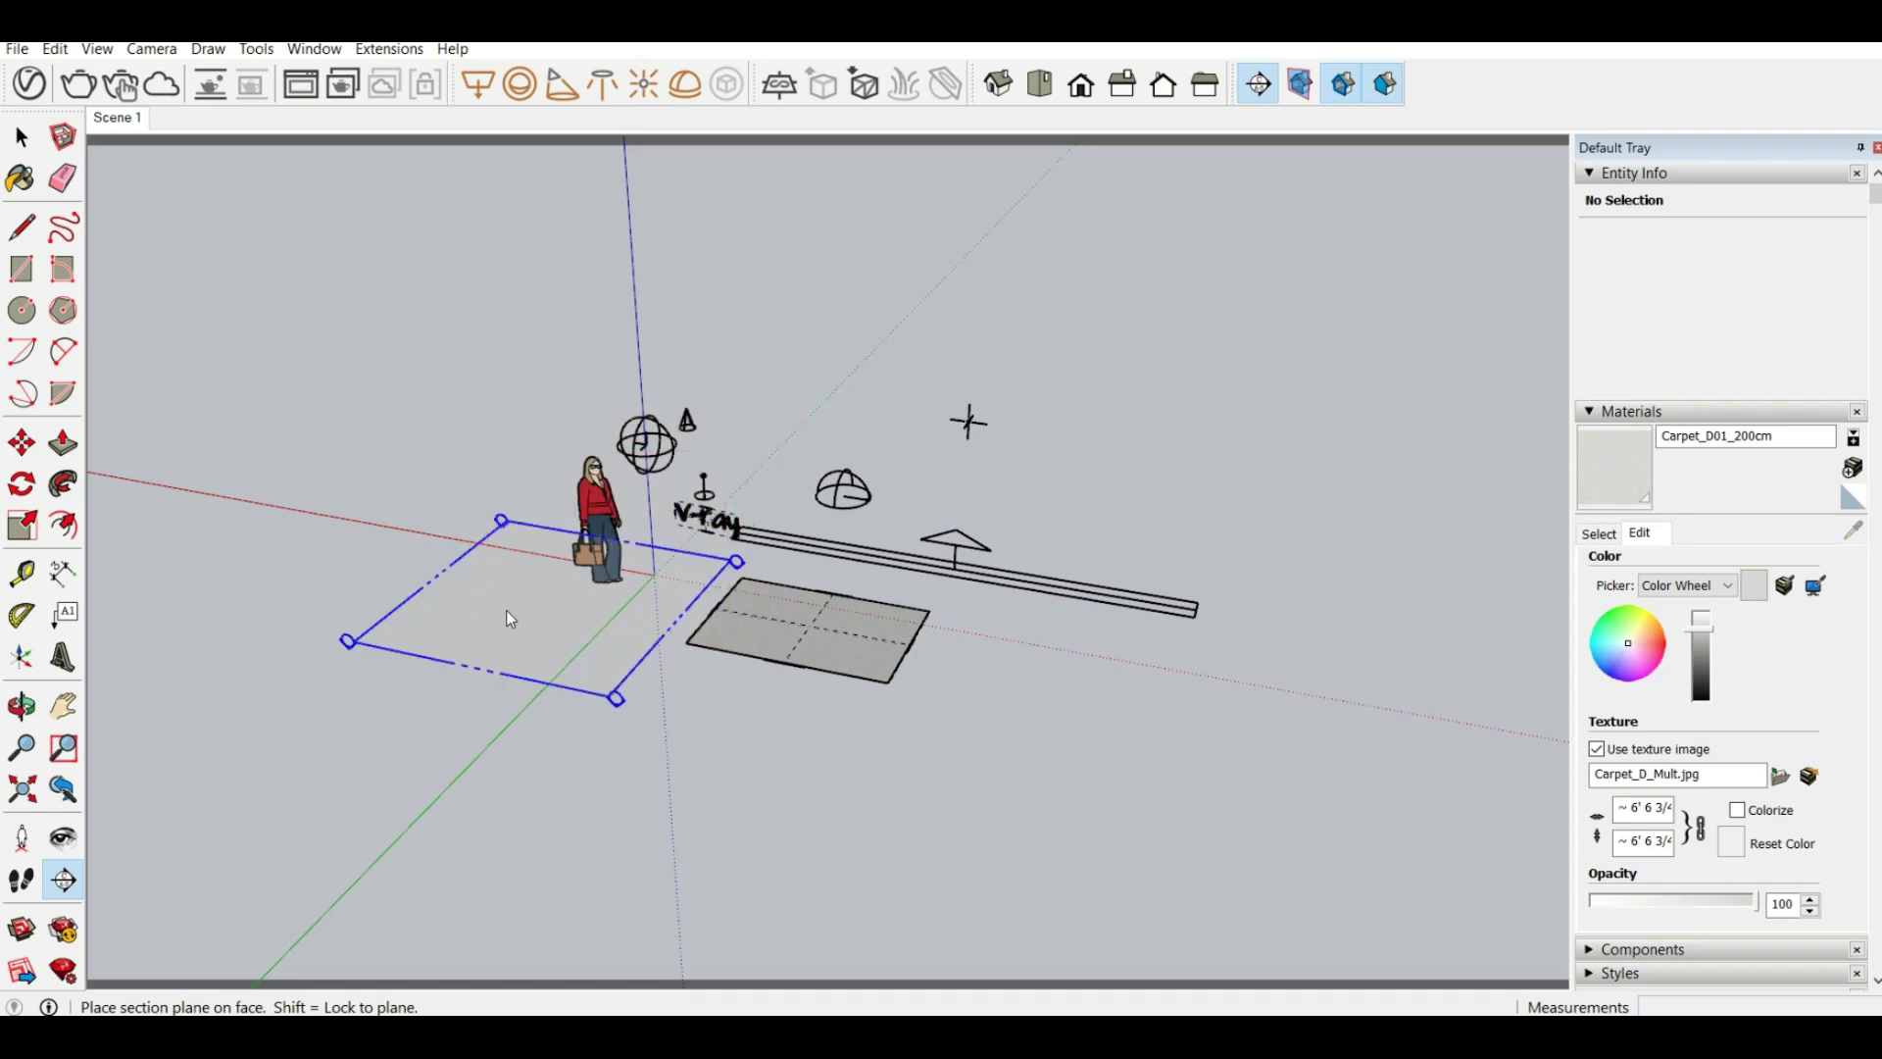
click(566, 618)
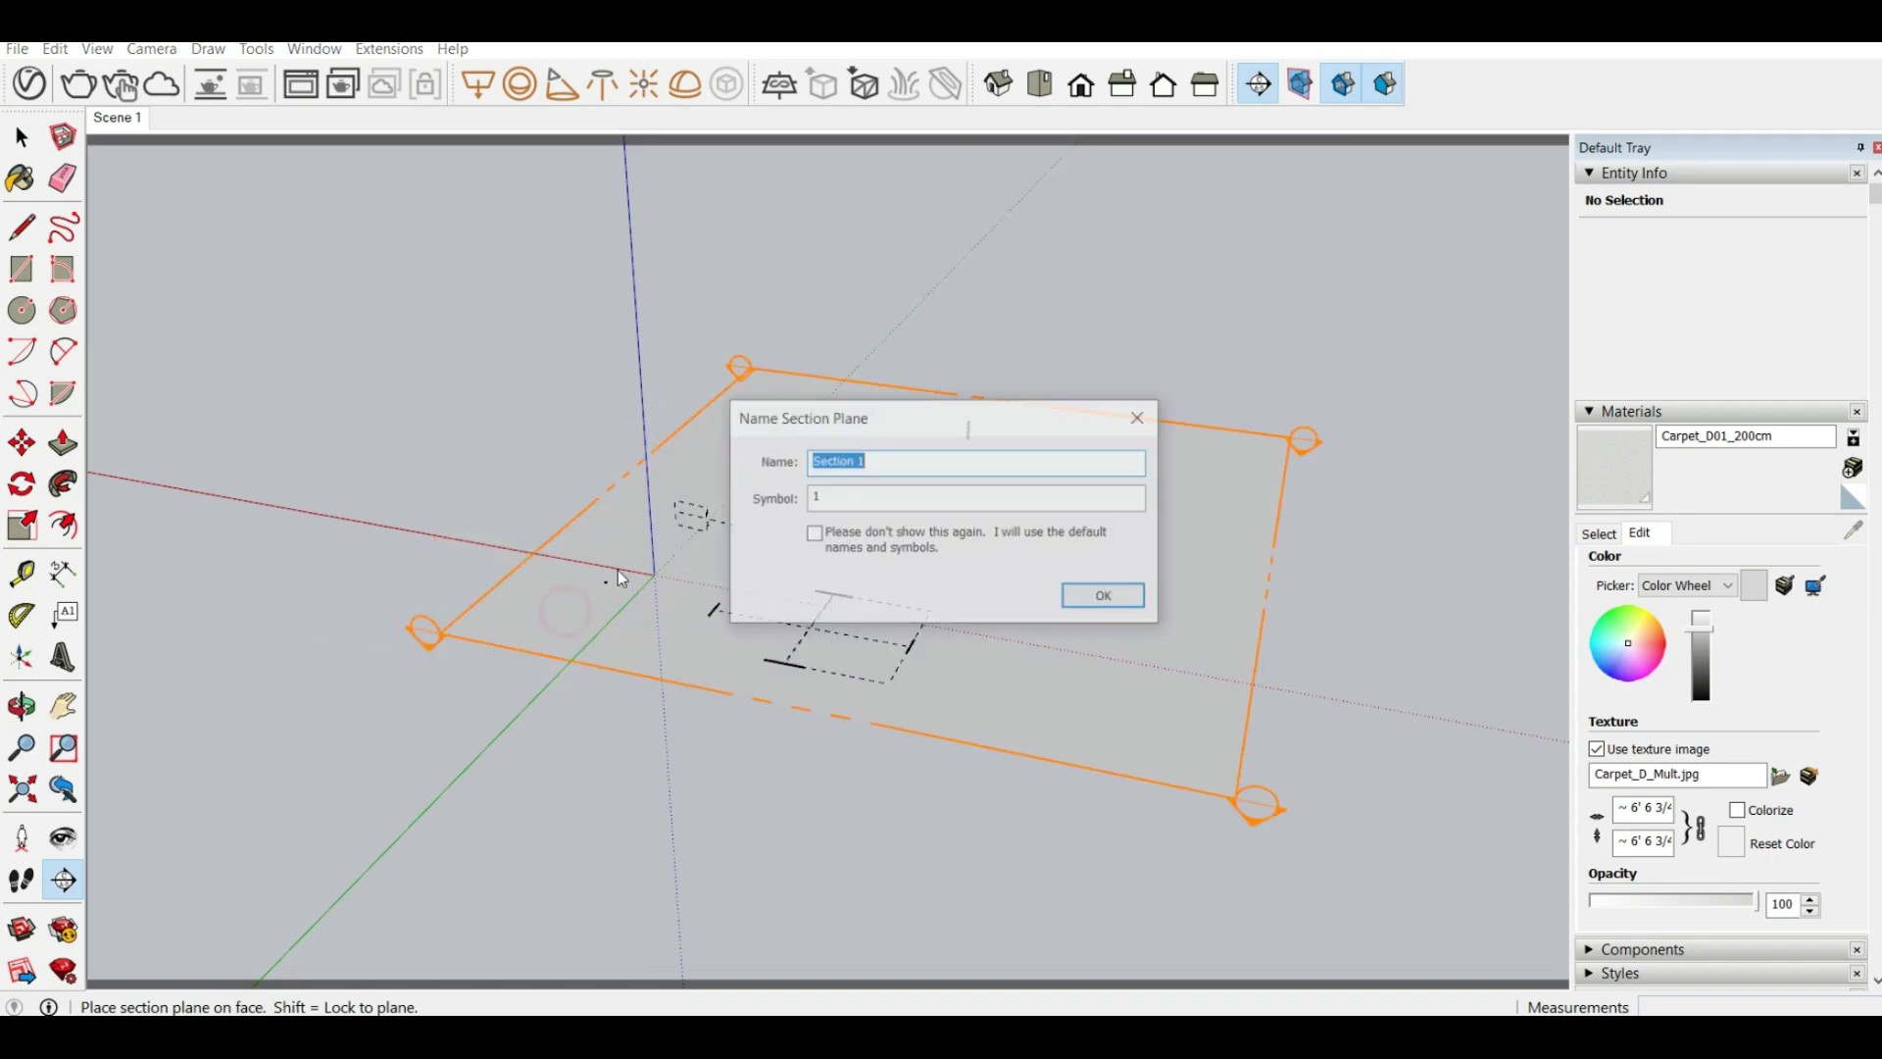
click(1106, 597)
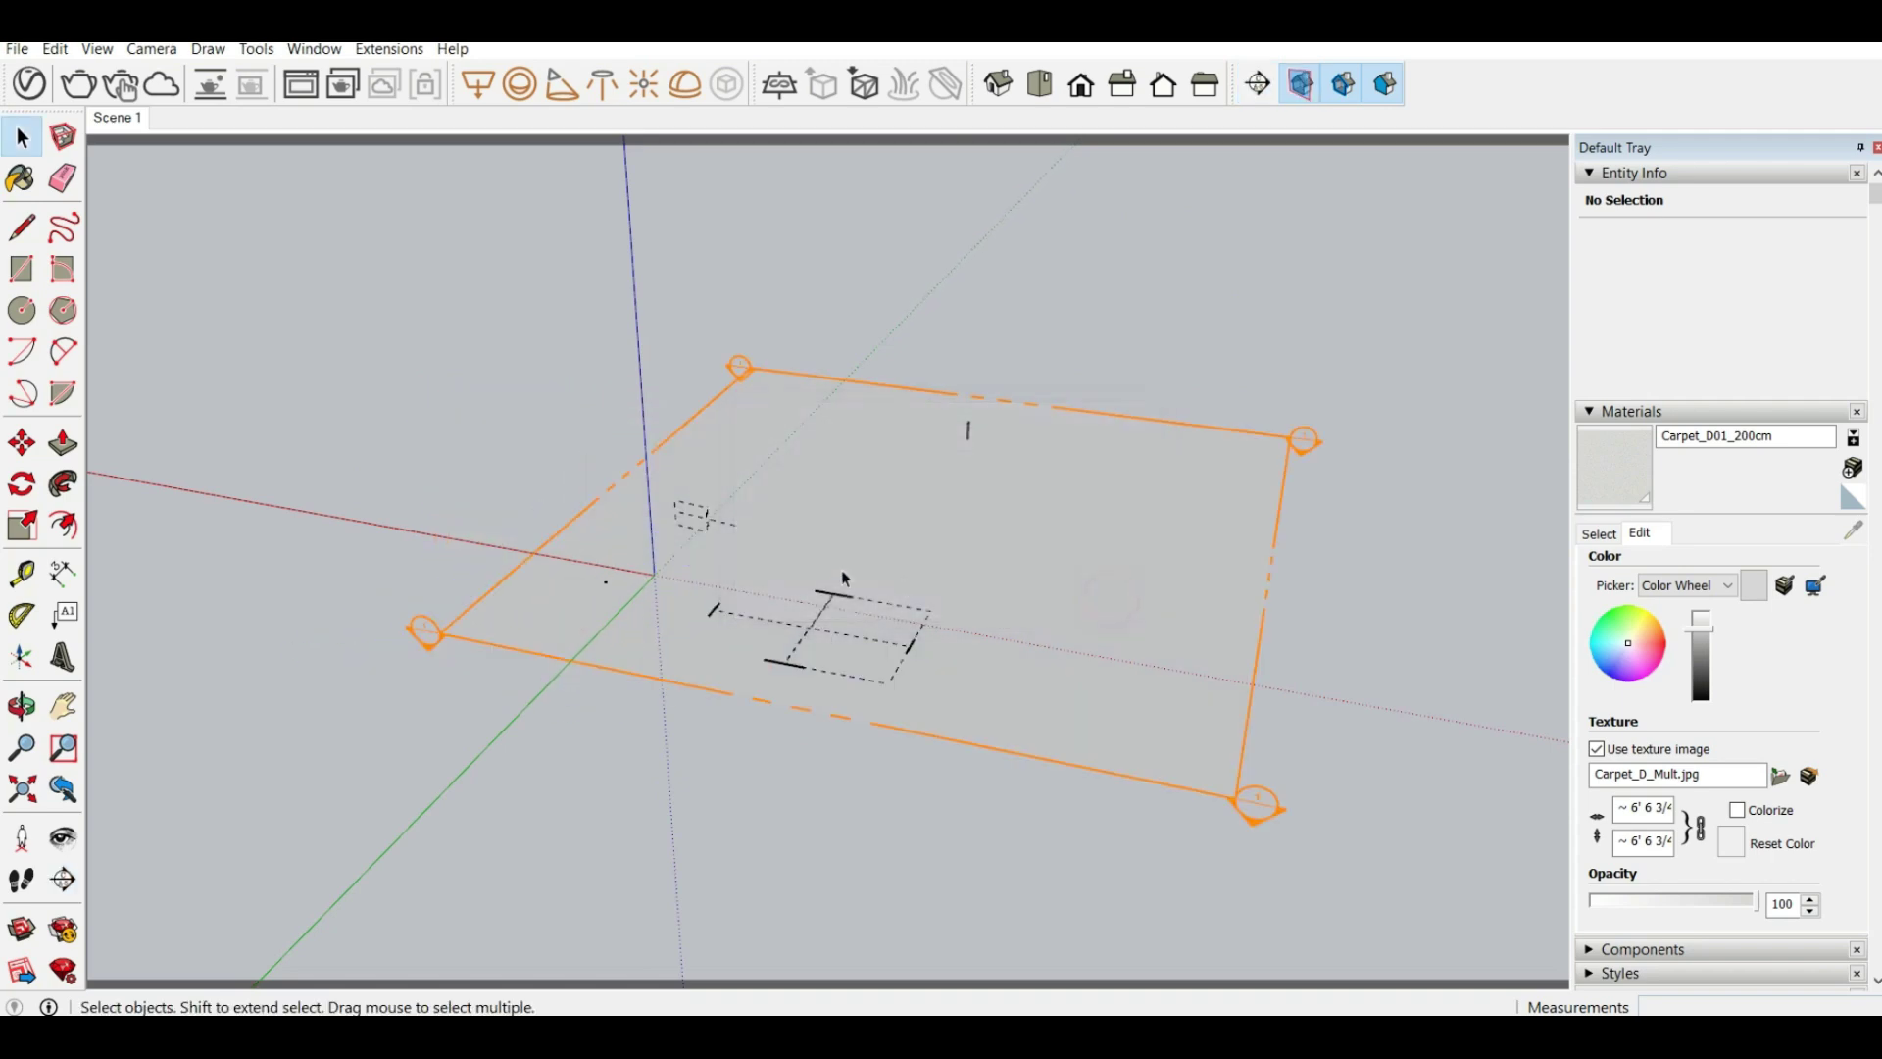
Move the section plane up about 4' 2 7/16" so it cuts through the standing figure
middle_drag(840, 568, 1093, 526)
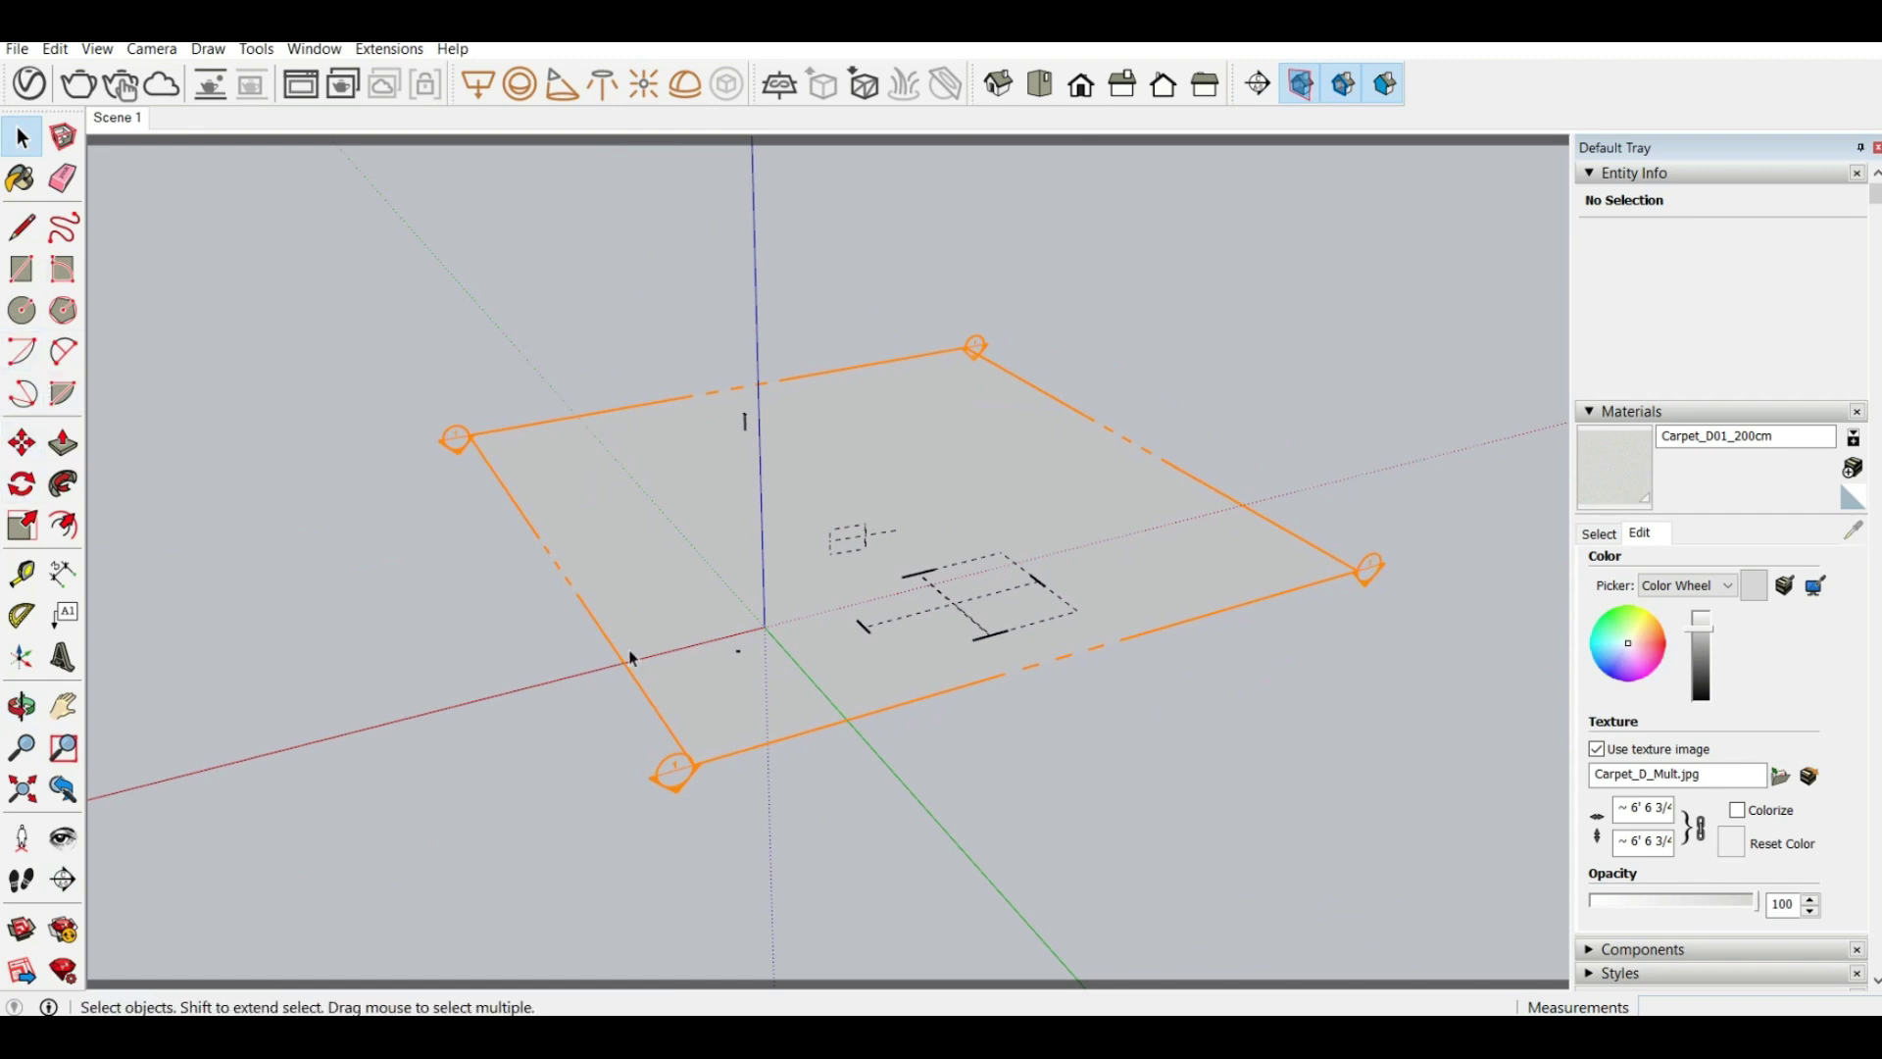
click(22, 483)
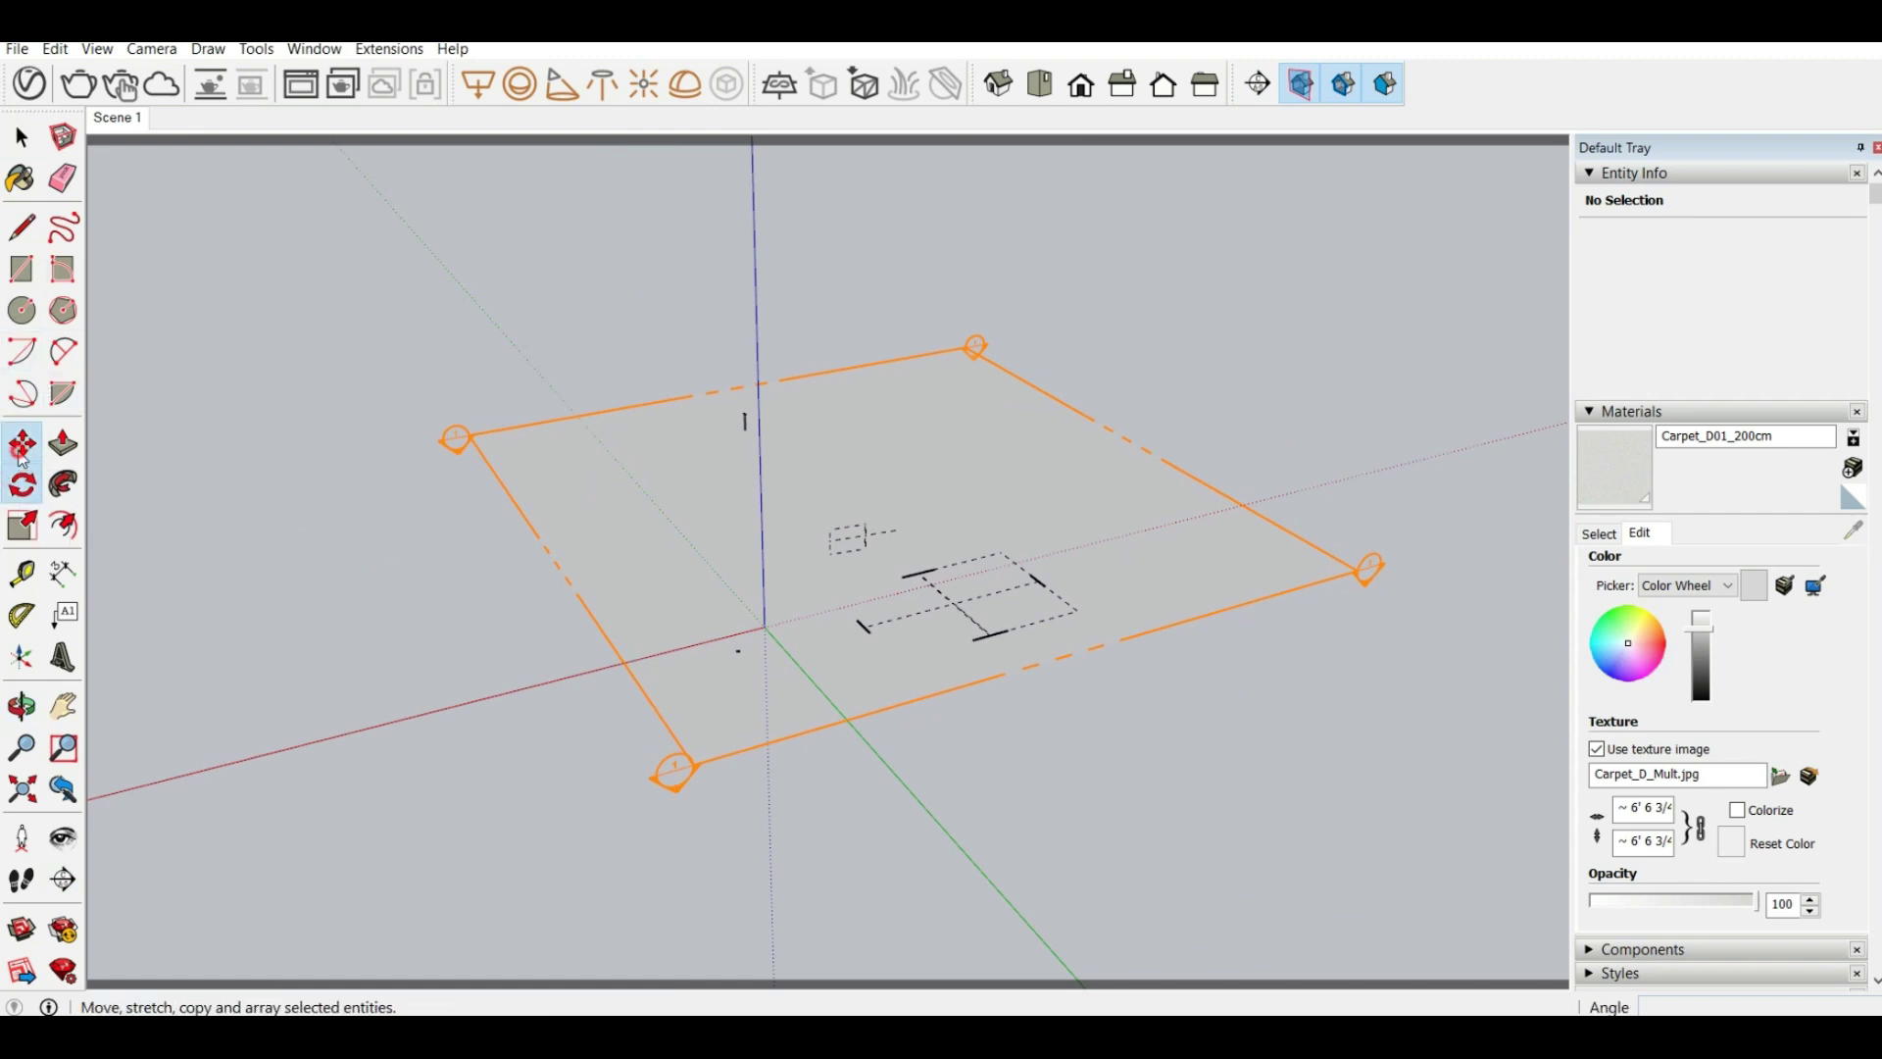
click(21, 442)
middle_drag(757, 727, 685, 705)
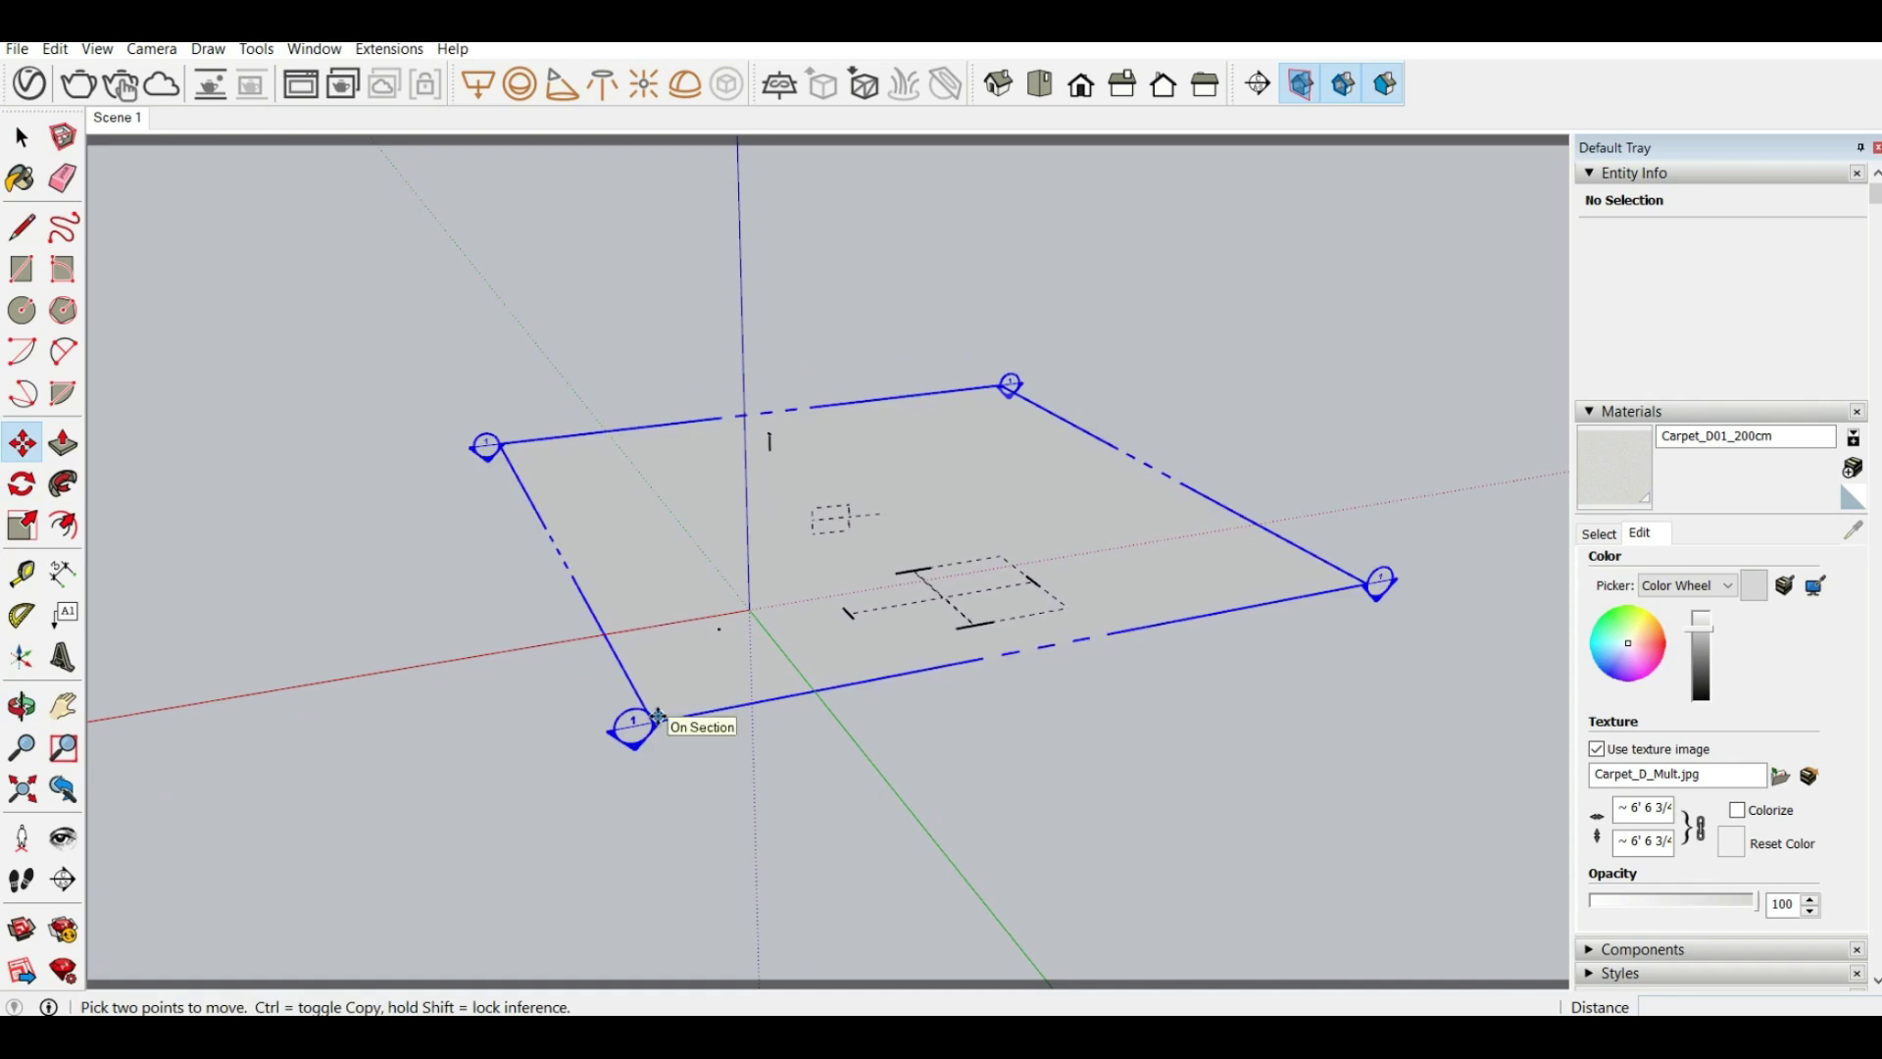
click(665, 703)
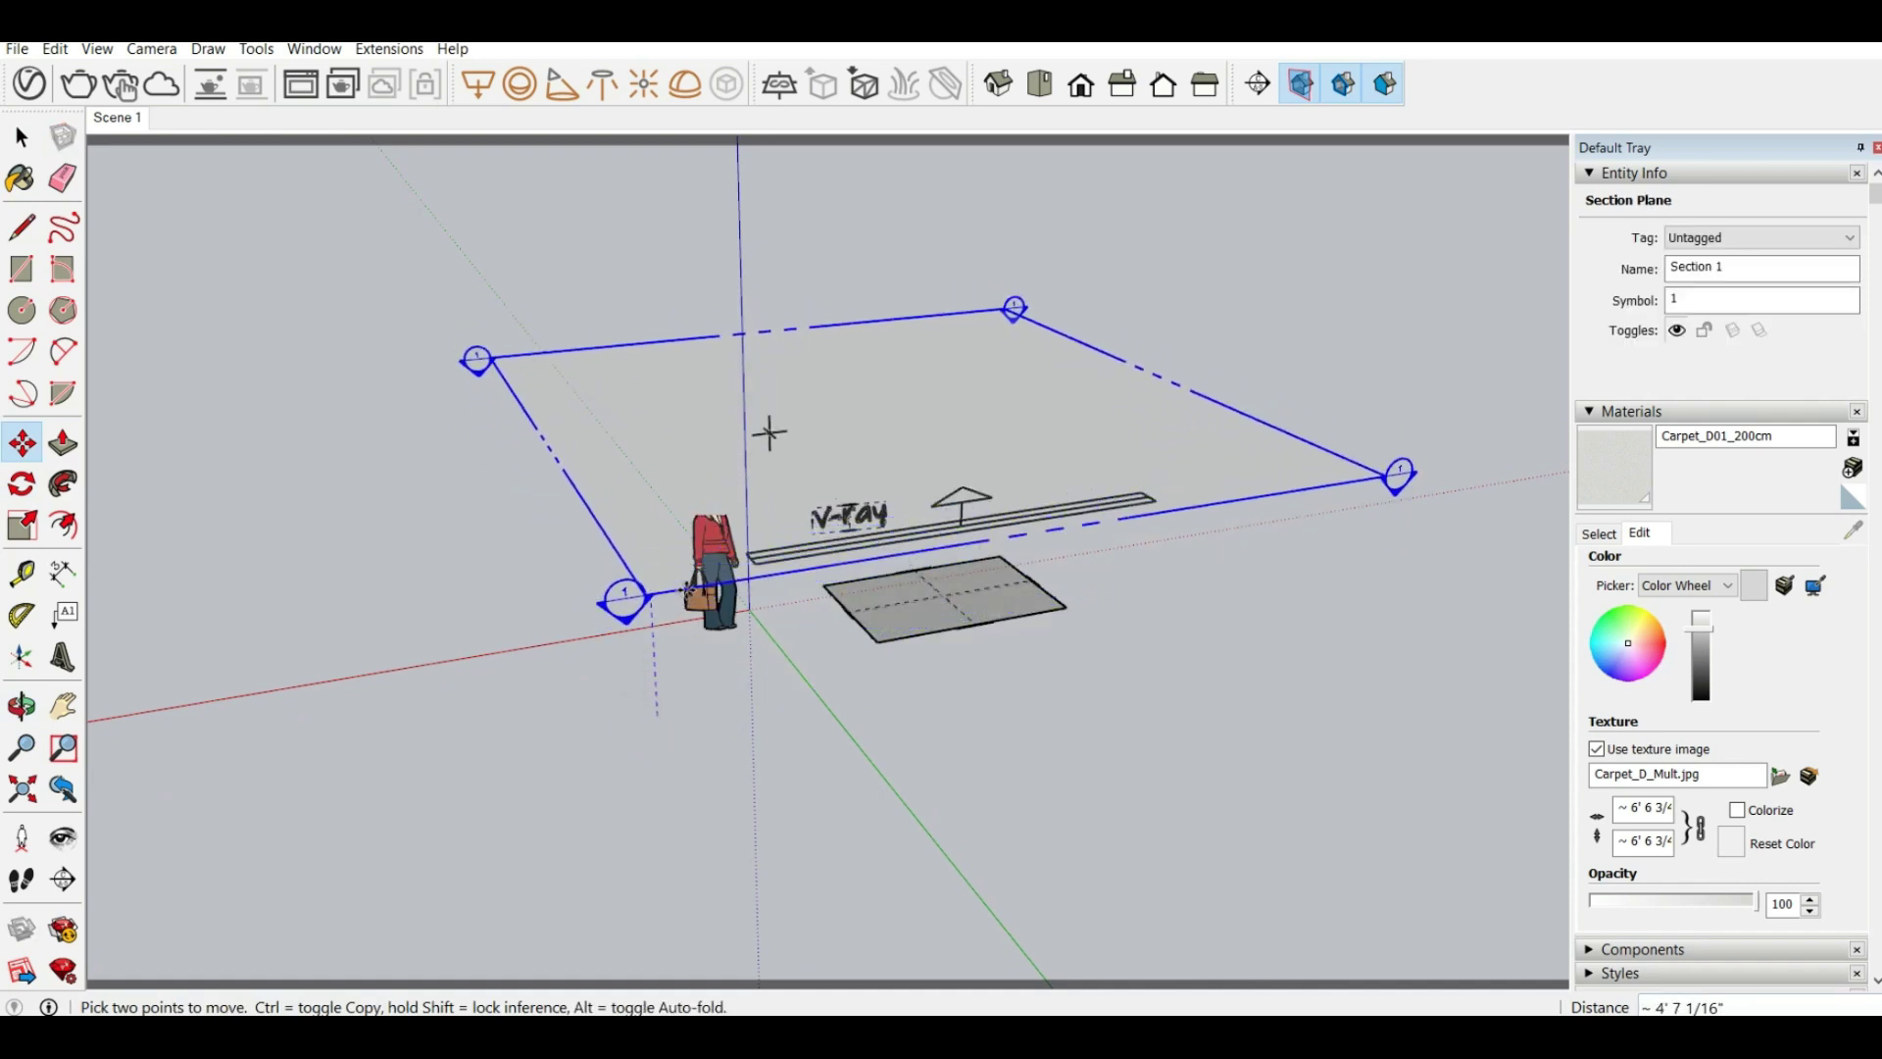
click(688, 596)
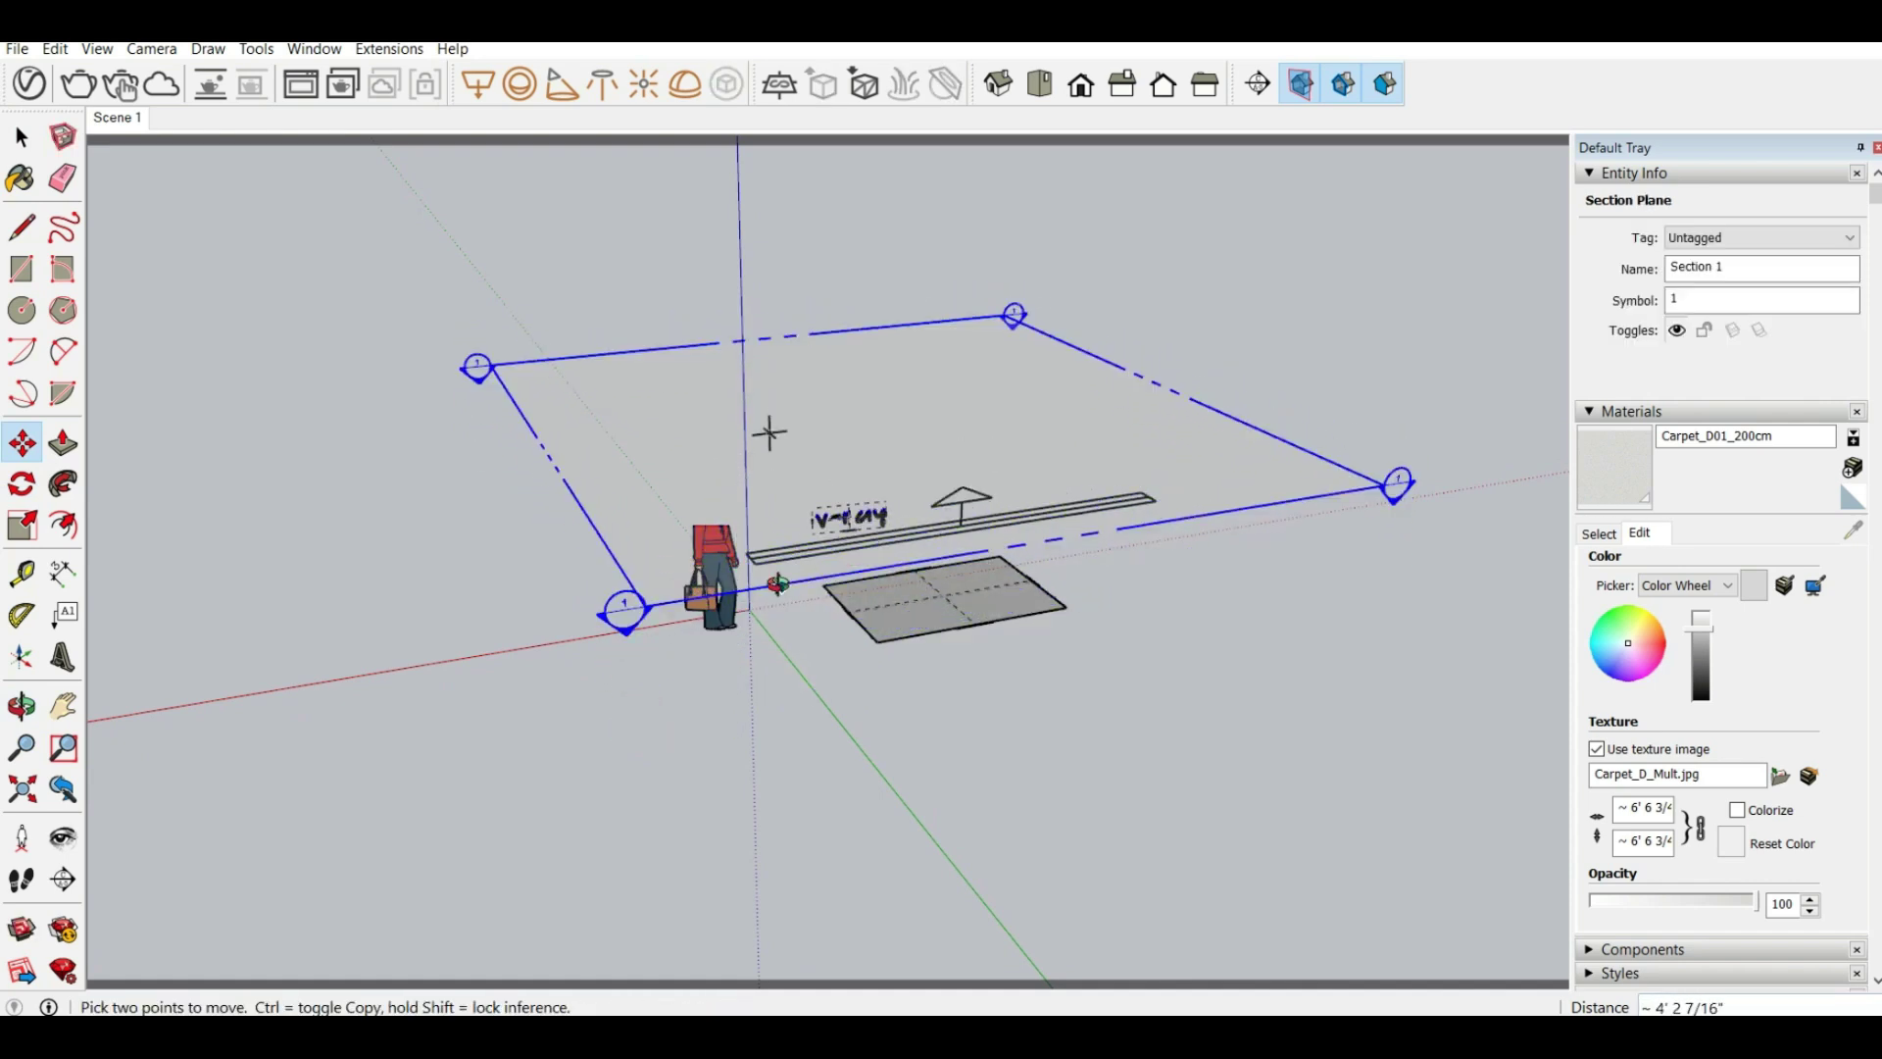
Inspect the cut objects up close and move the section plane up about 10' 9 11/16", above all the lights
middle_drag(777, 584, 1186, 546)
scroll(1078, 480, up, 5)
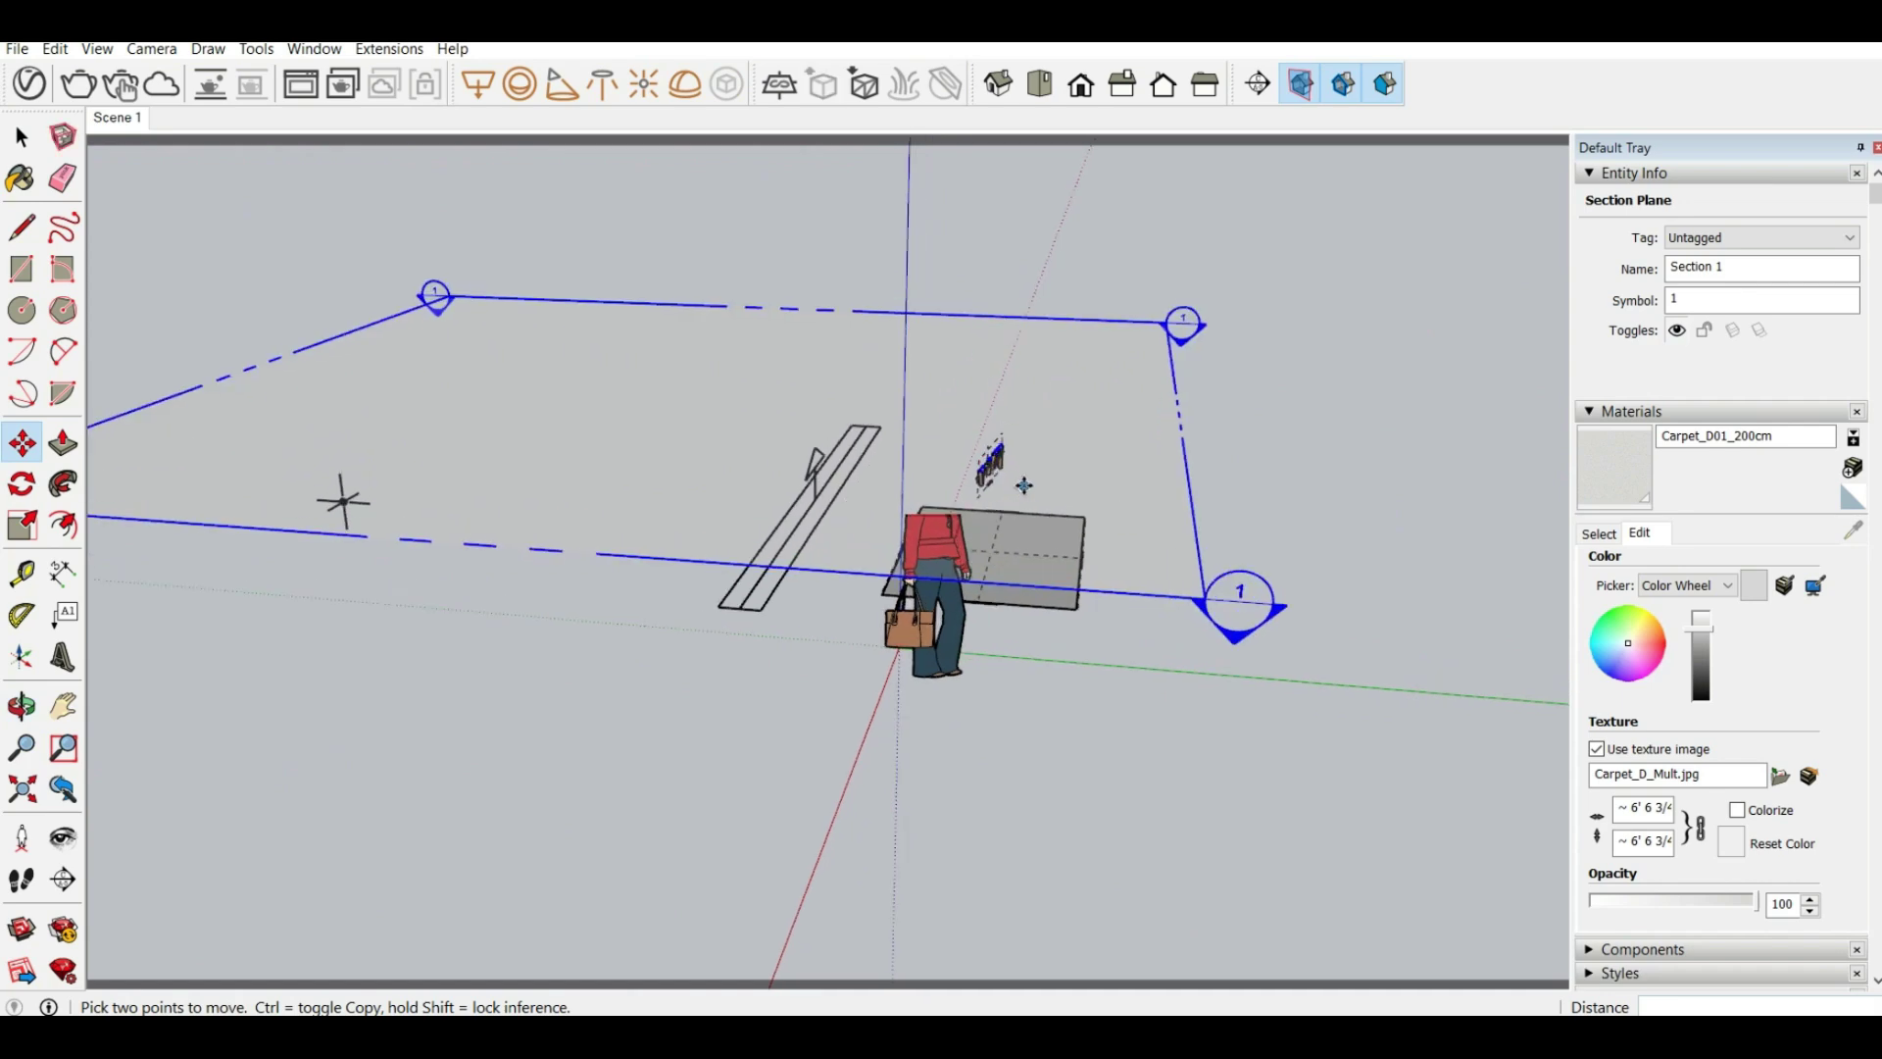
scroll(1017, 490, up, 3)
middle_drag(1008, 362, 647, 412)
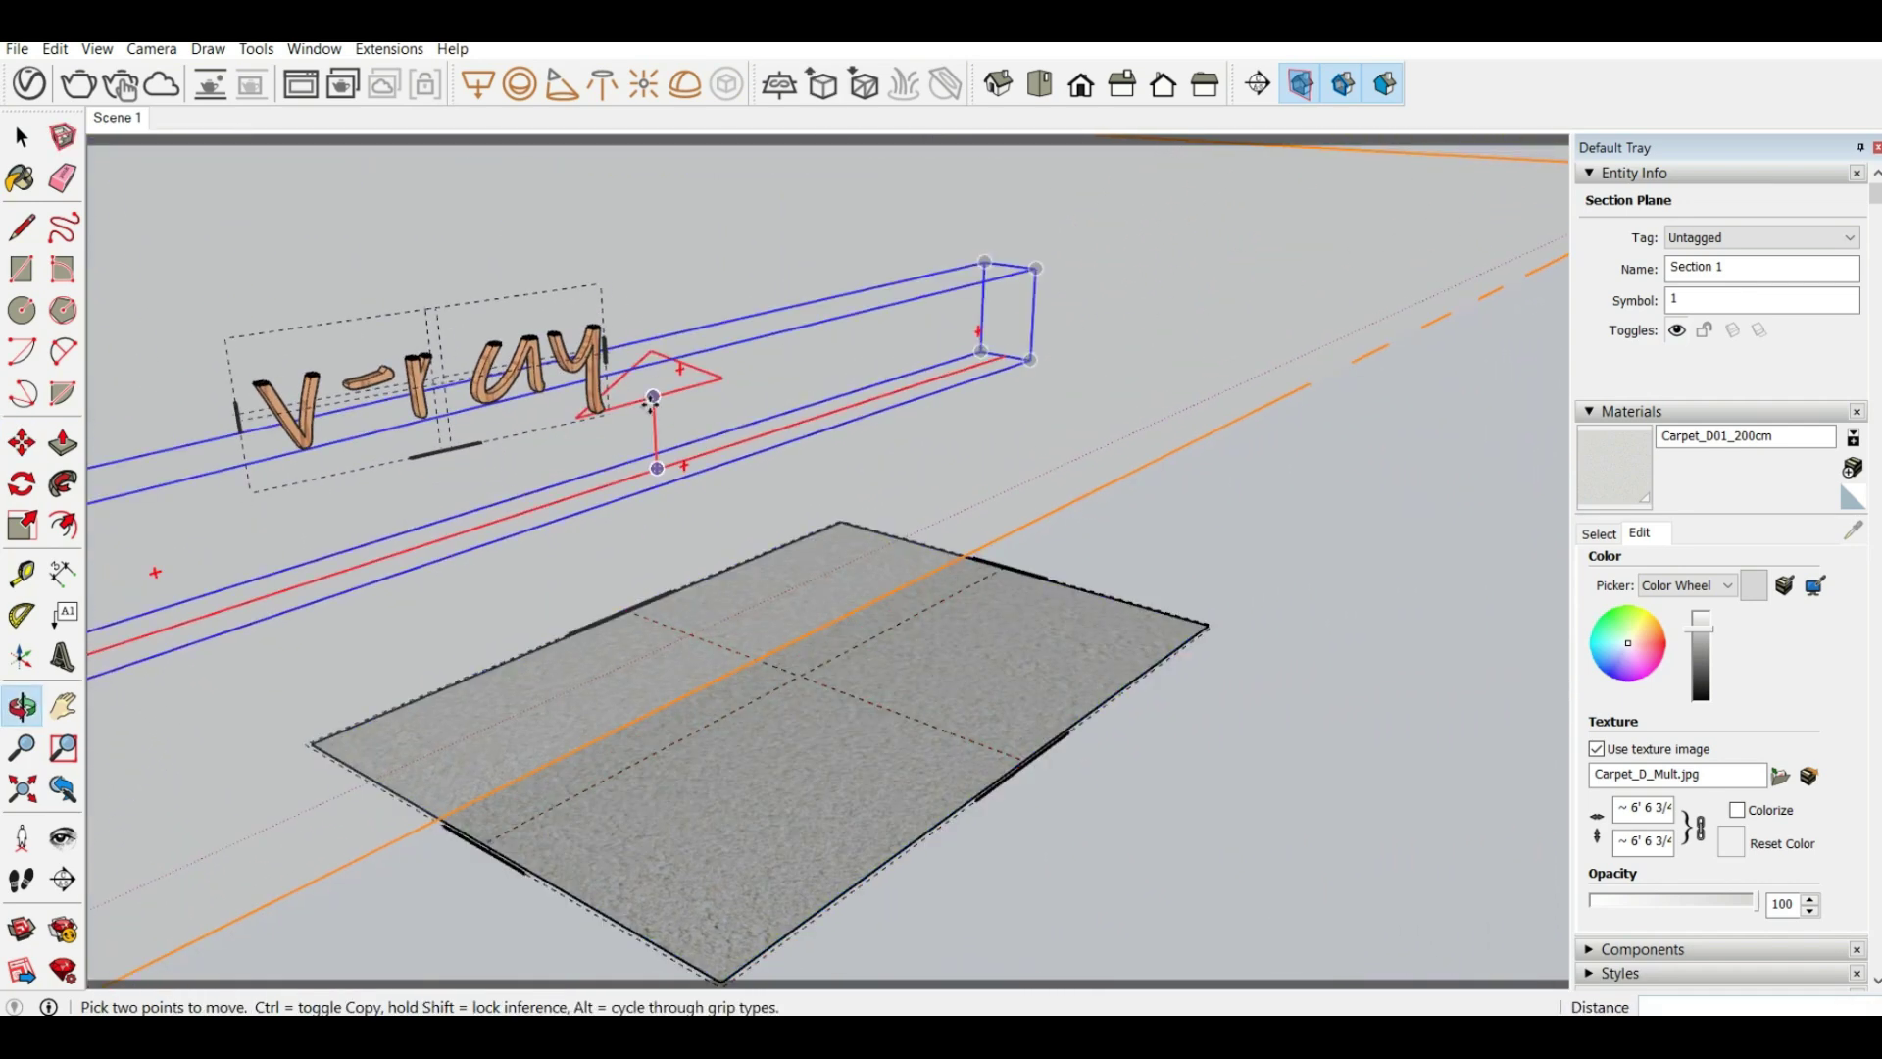
scroll(787, 580, down, 6)
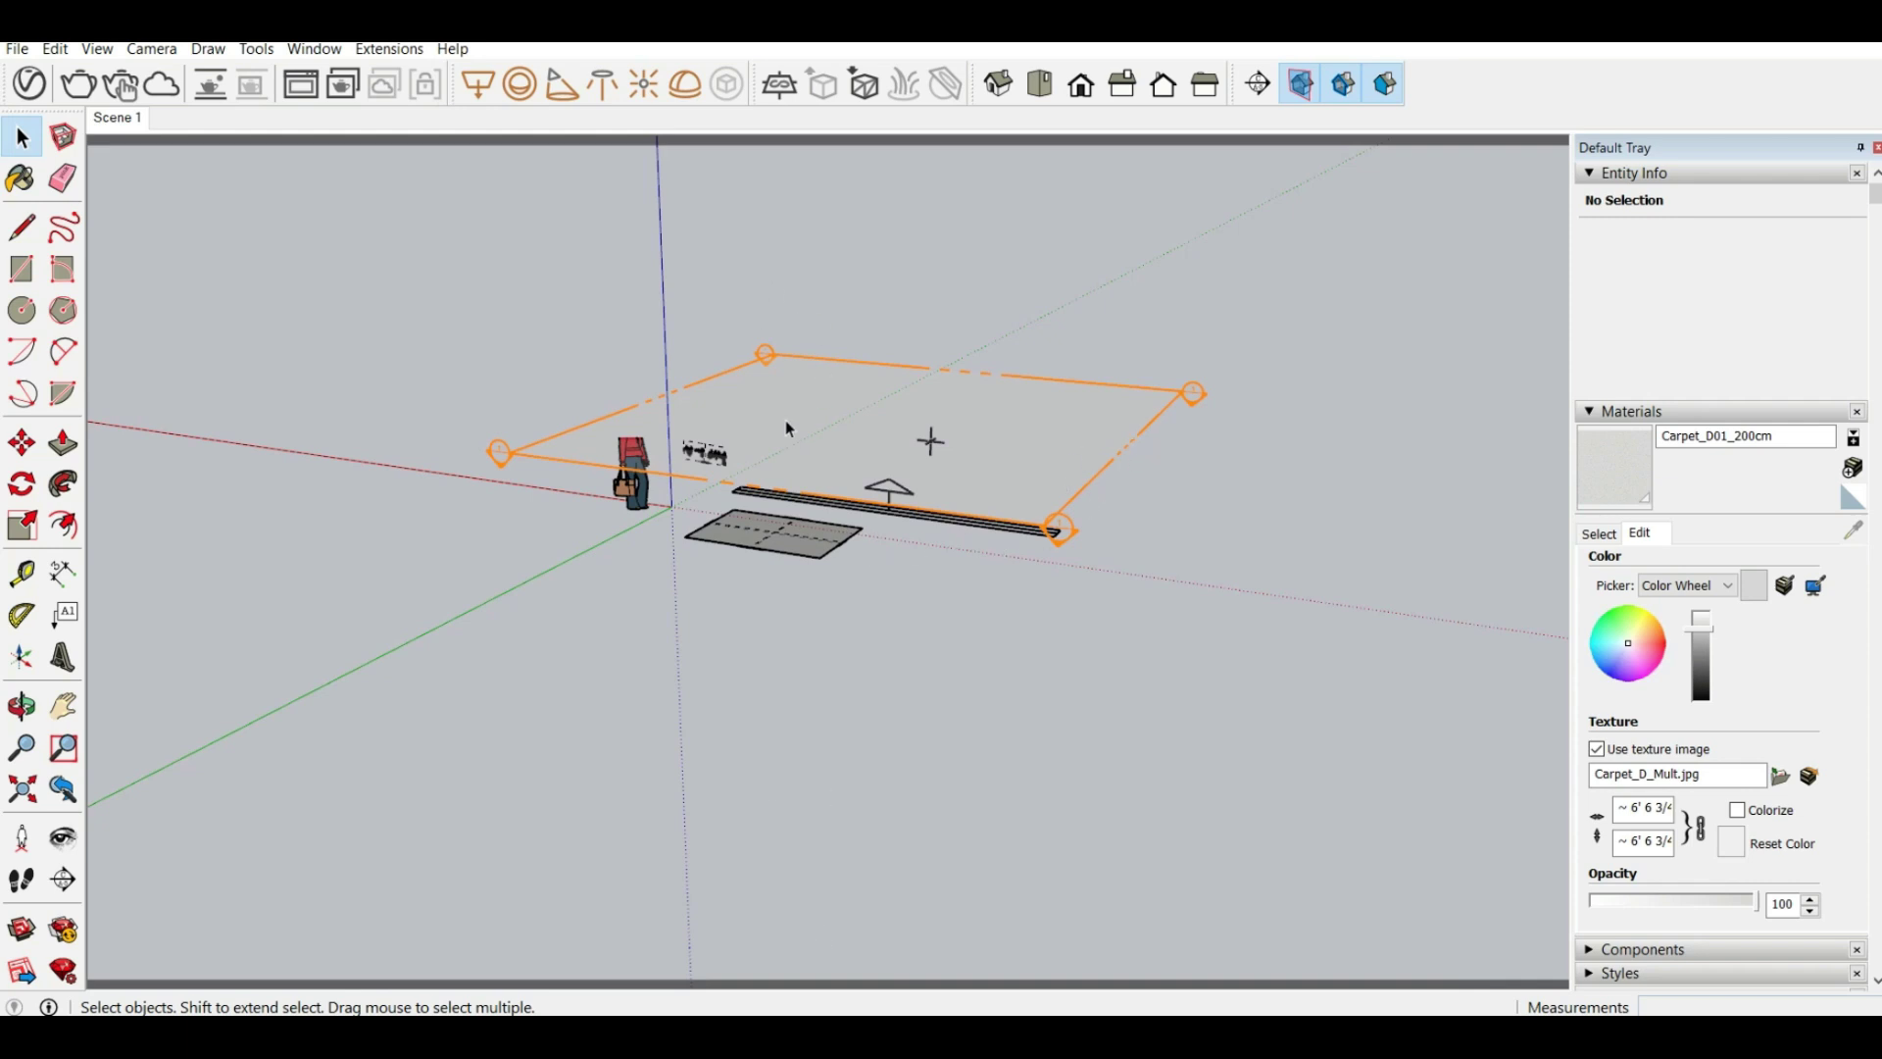
click(22, 443)
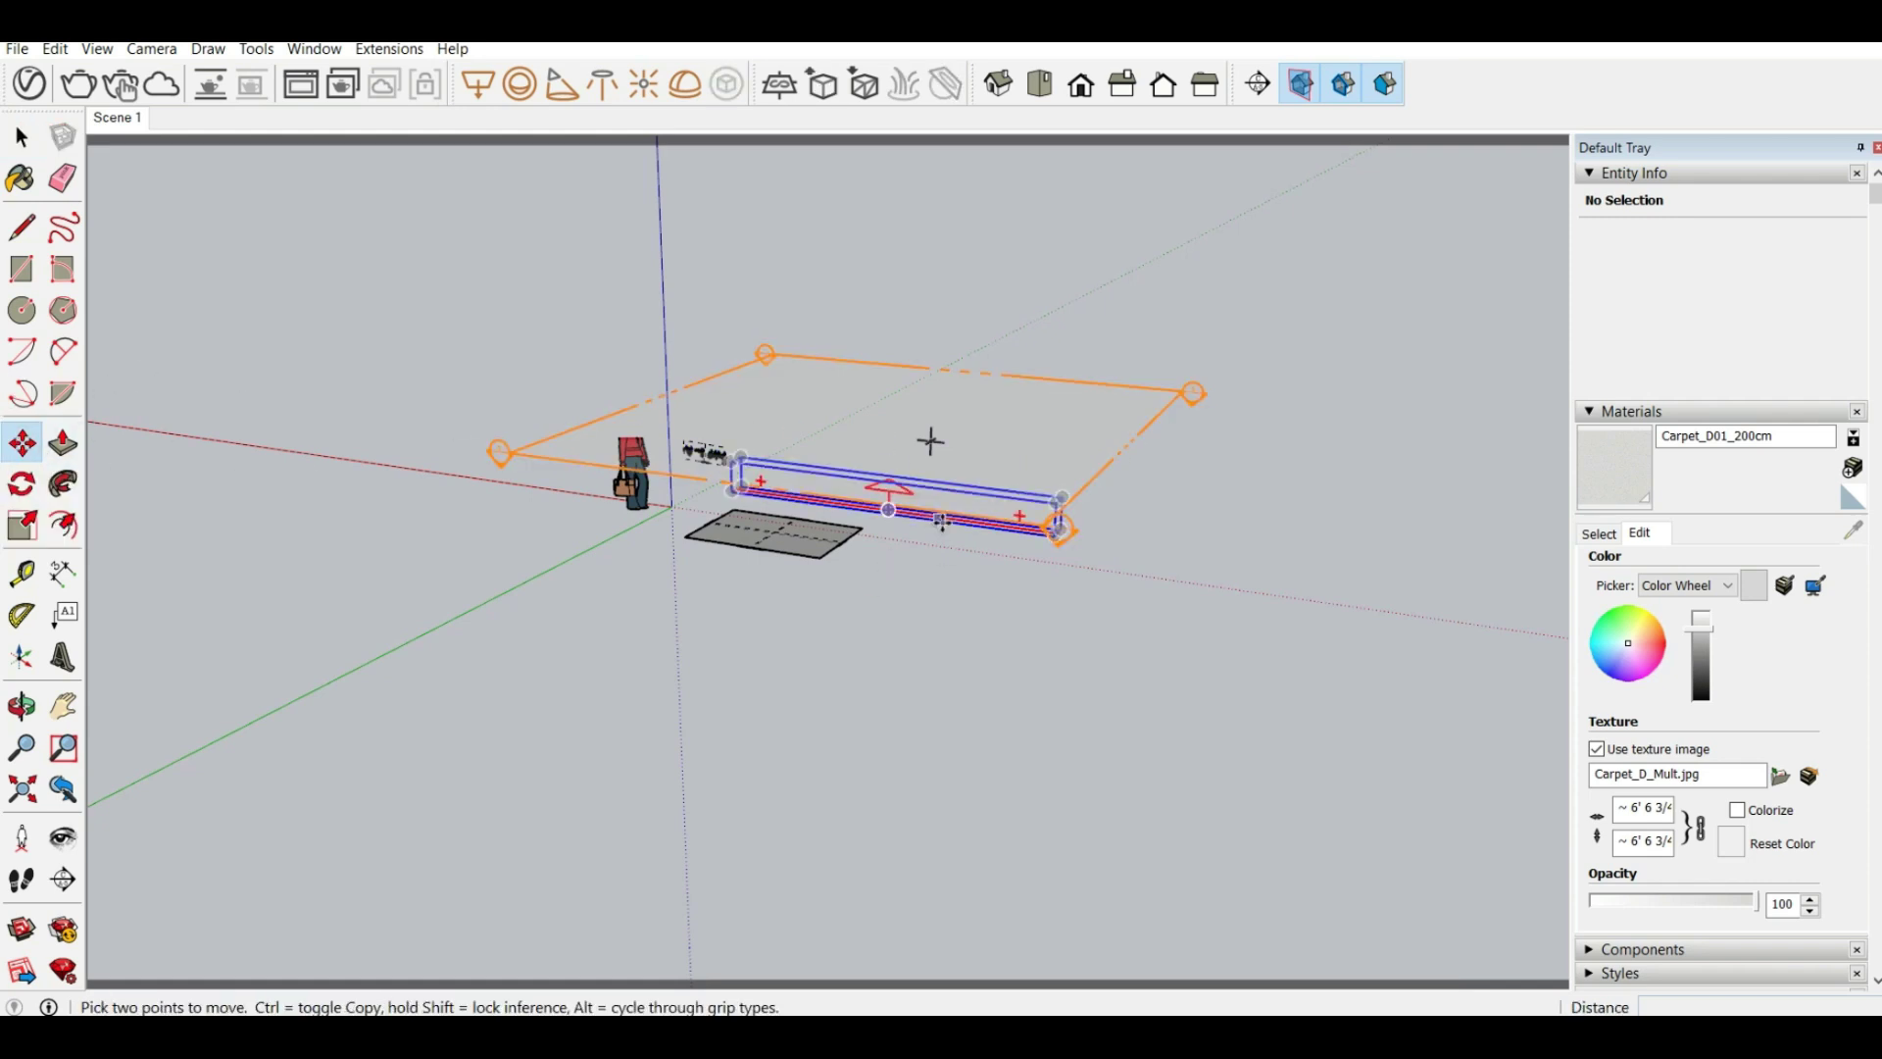
click(1140, 435)
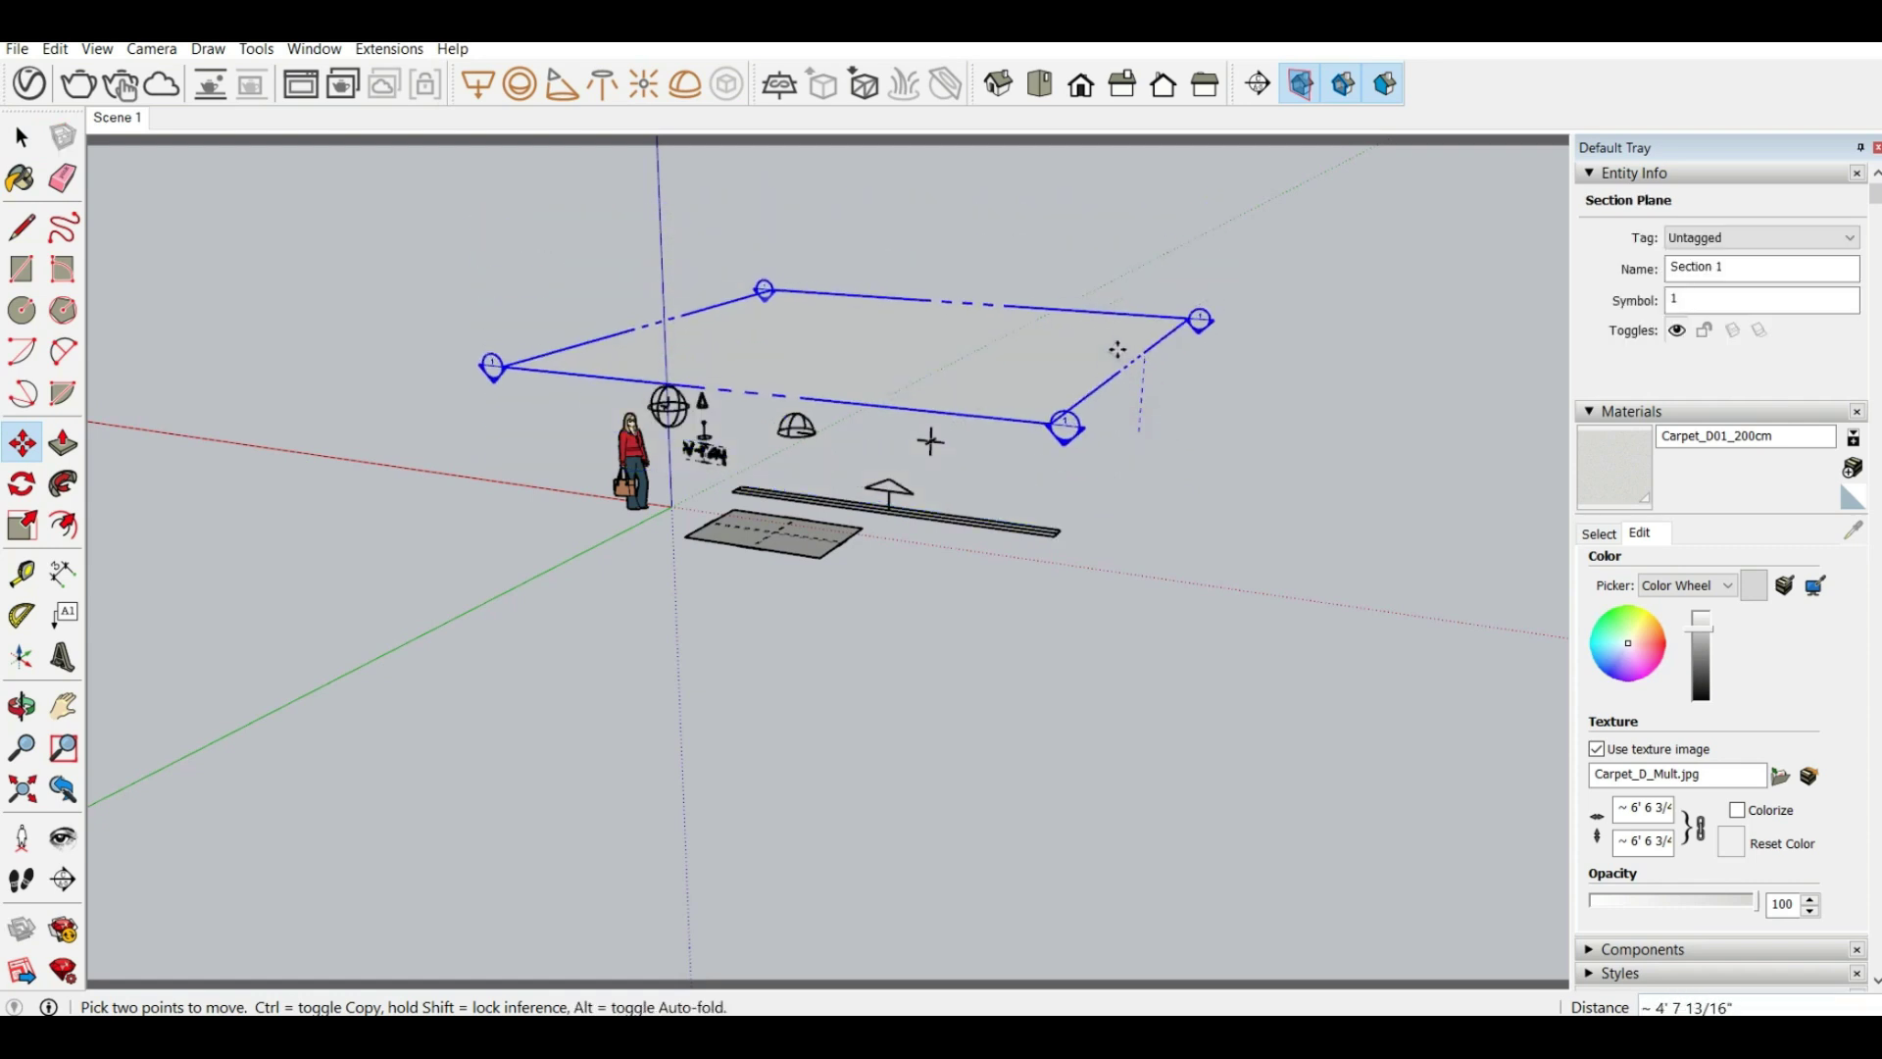
click(1114, 233)
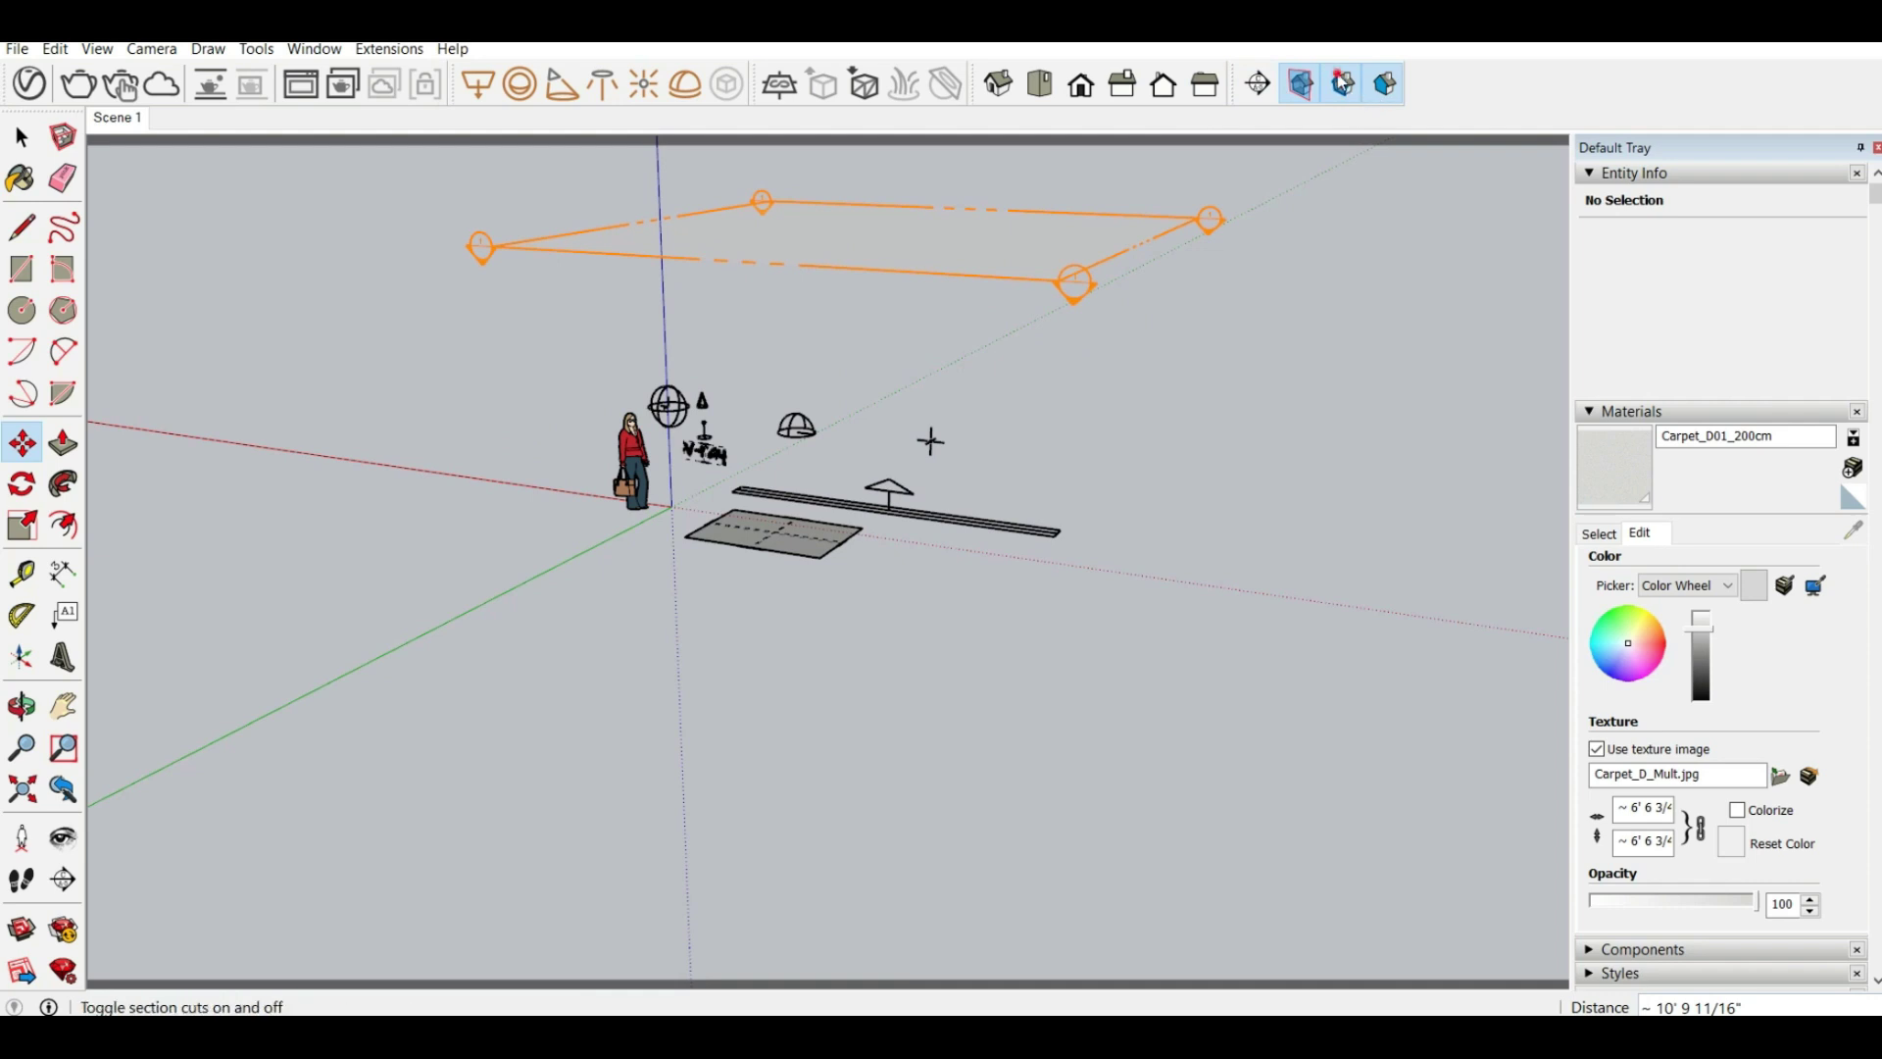
Toggle the display of section planes and section cuts off and back on, and turn off section fill
click(1342, 84)
click(1301, 85)
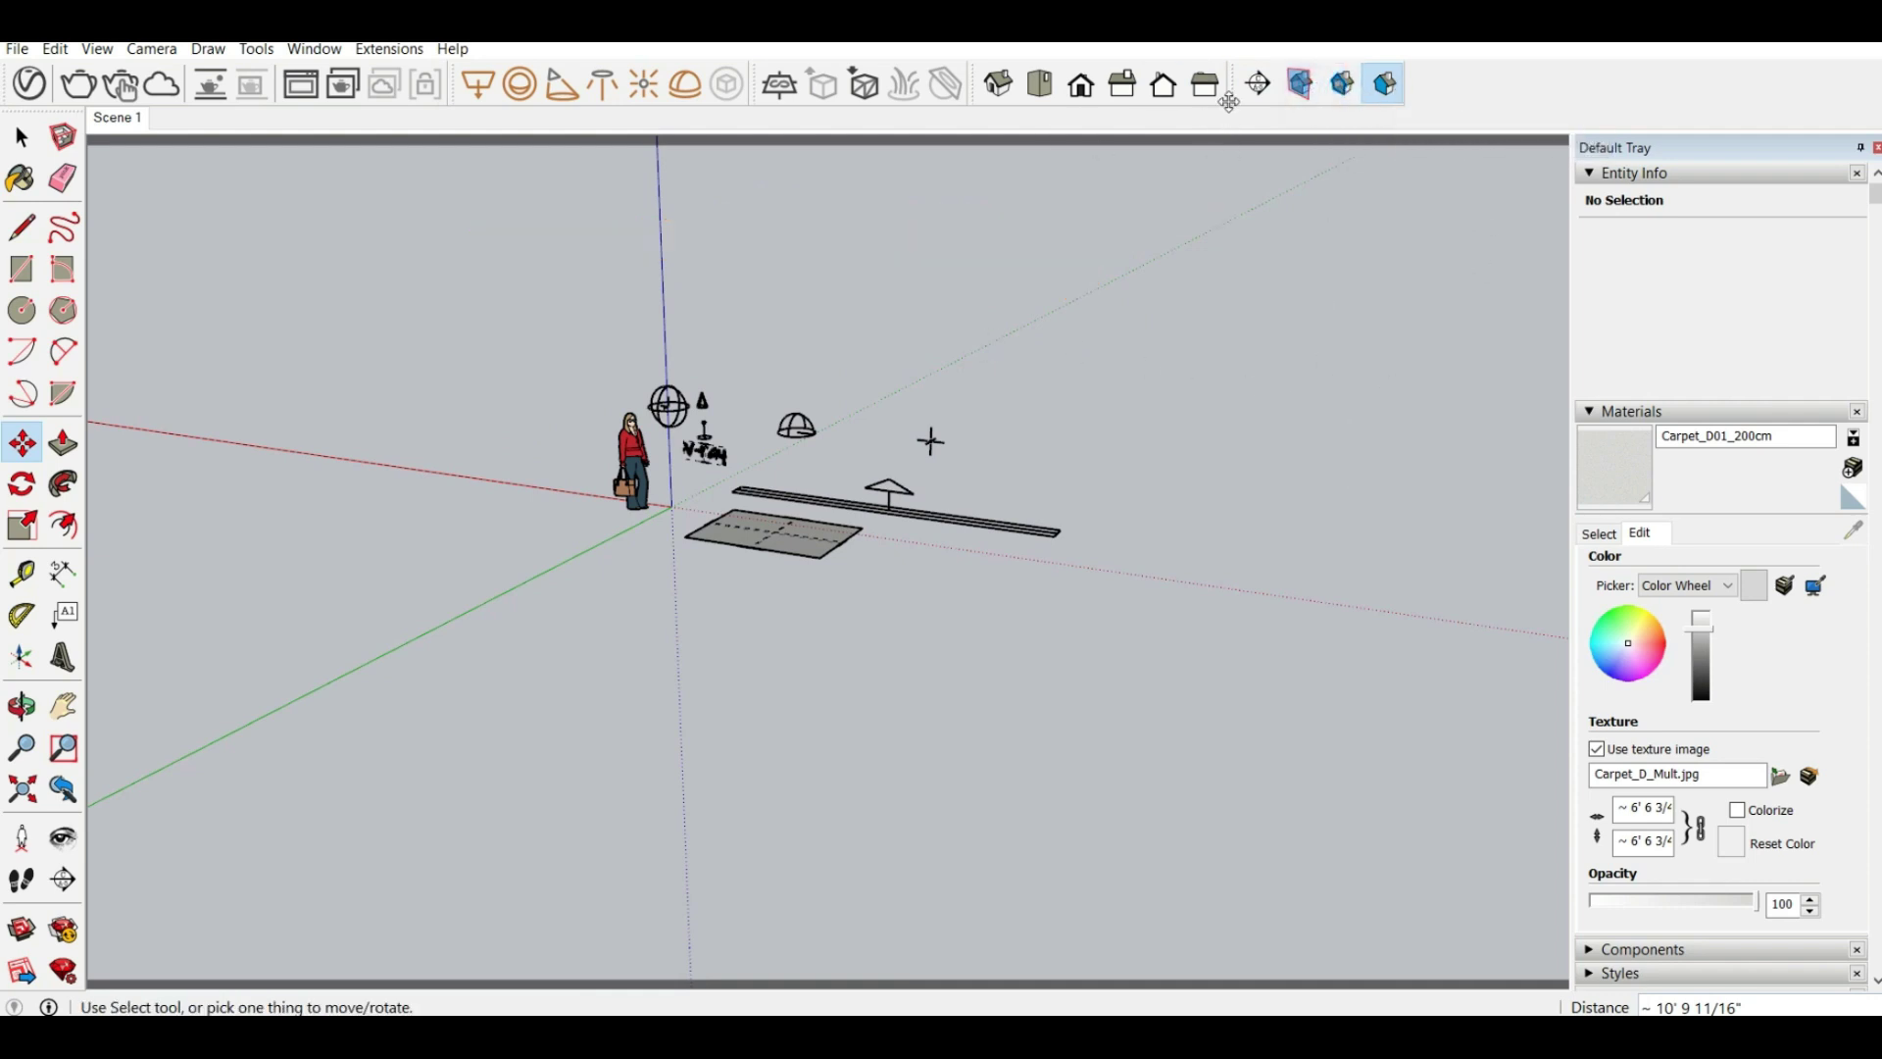
click(1303, 85)
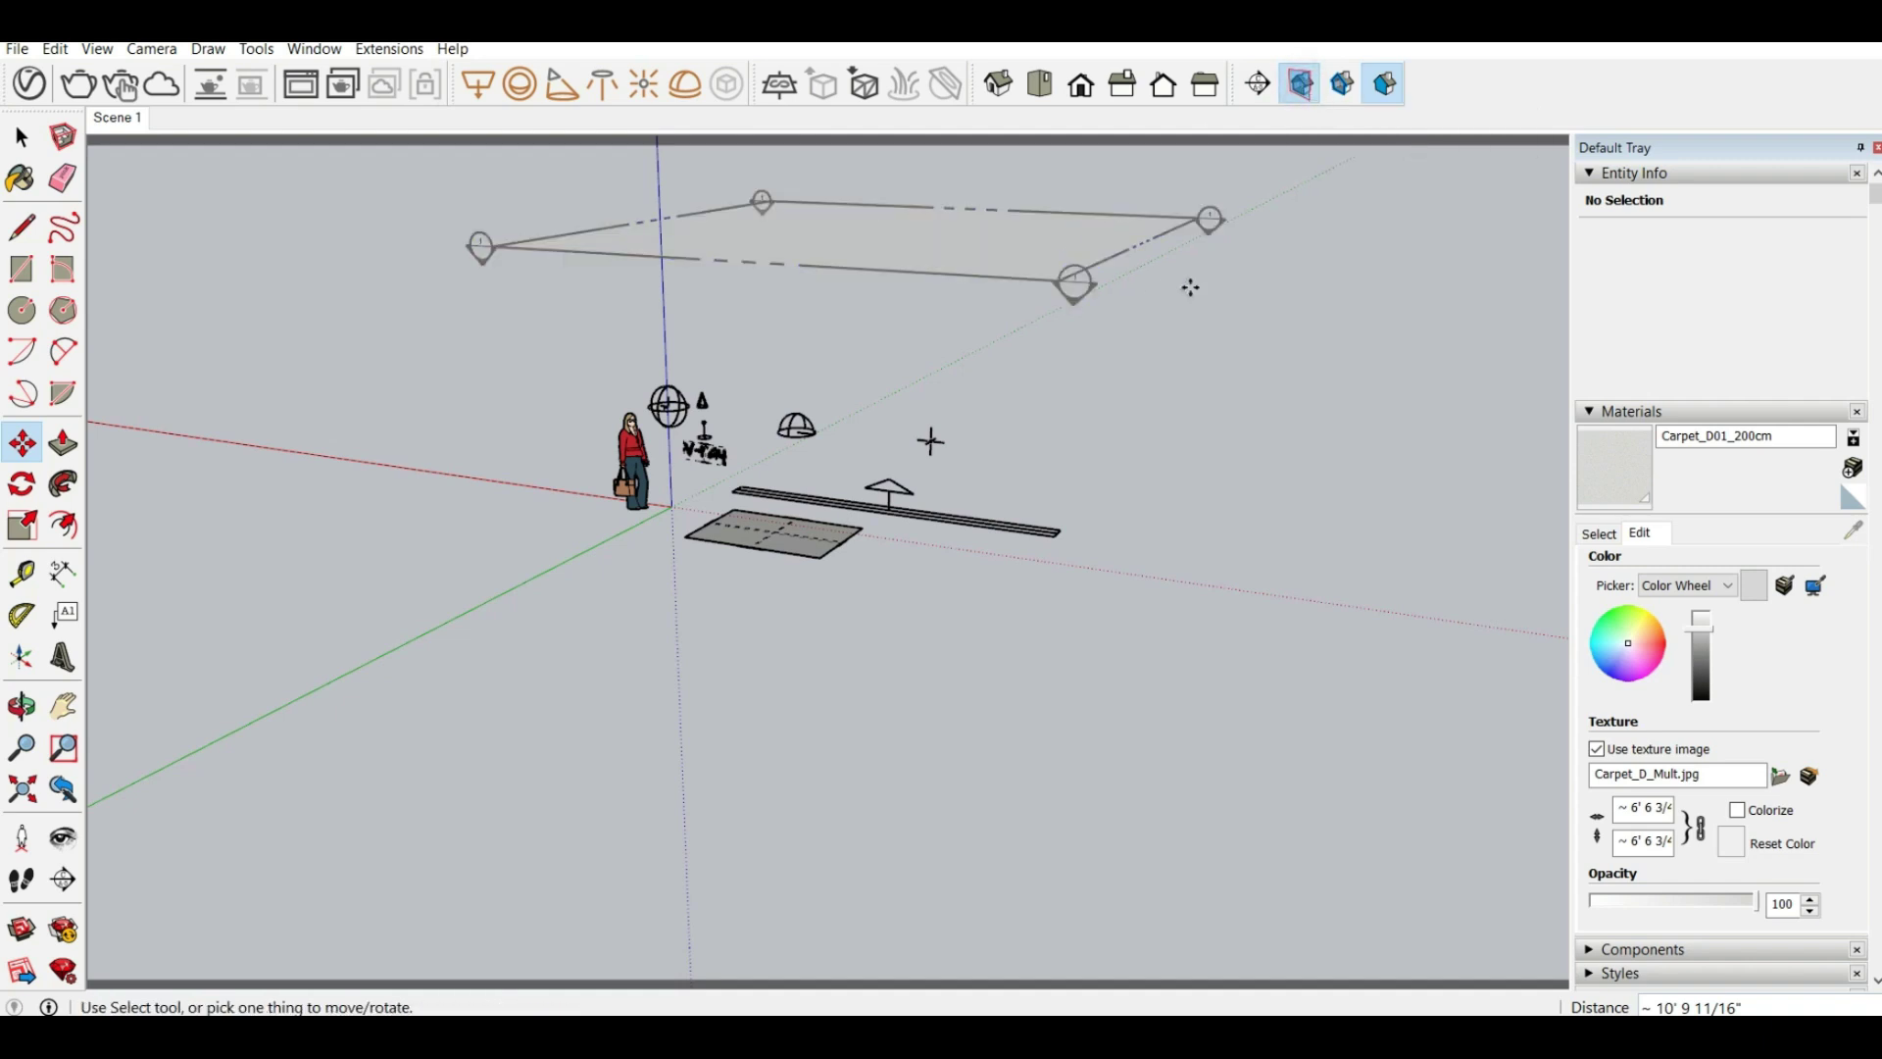
click(1343, 86)
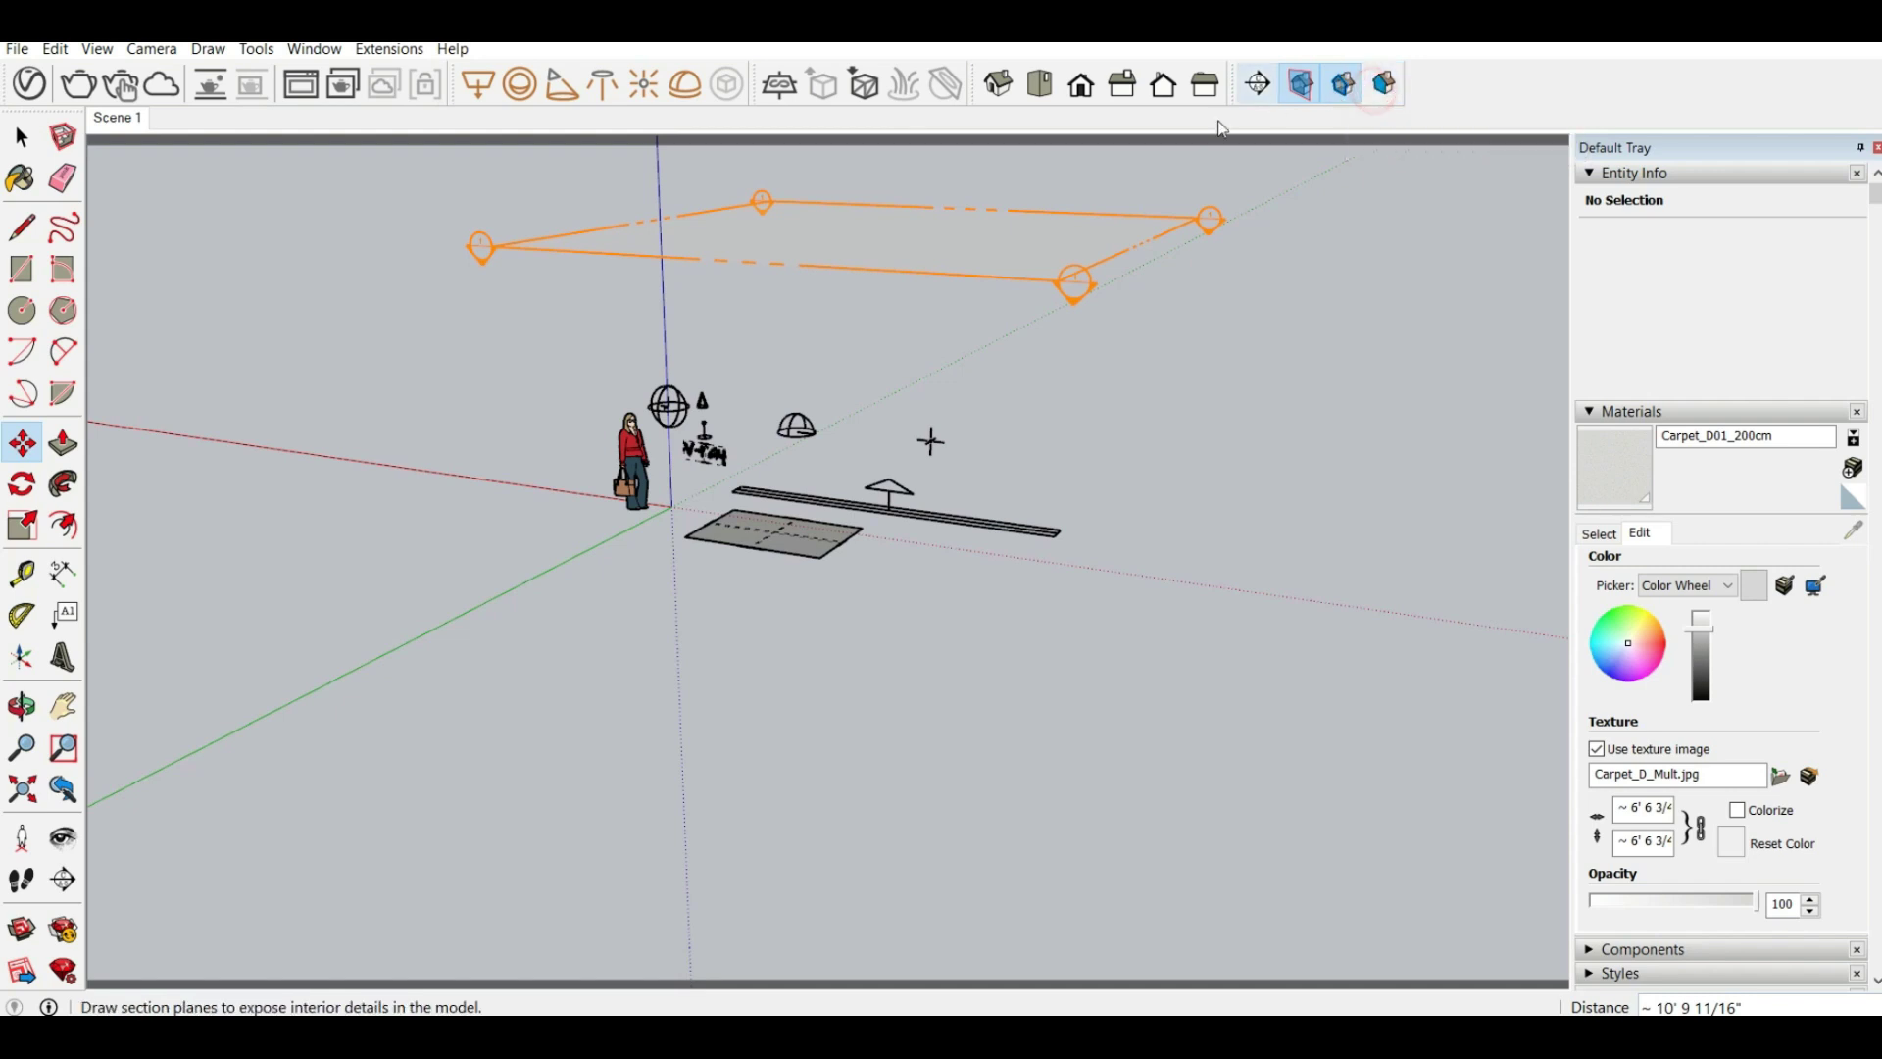
Move the section plane down about 11' 4 13/16" through the figure and text, and toggle its section cut off and on
drag(1003, 281, 988, 535)
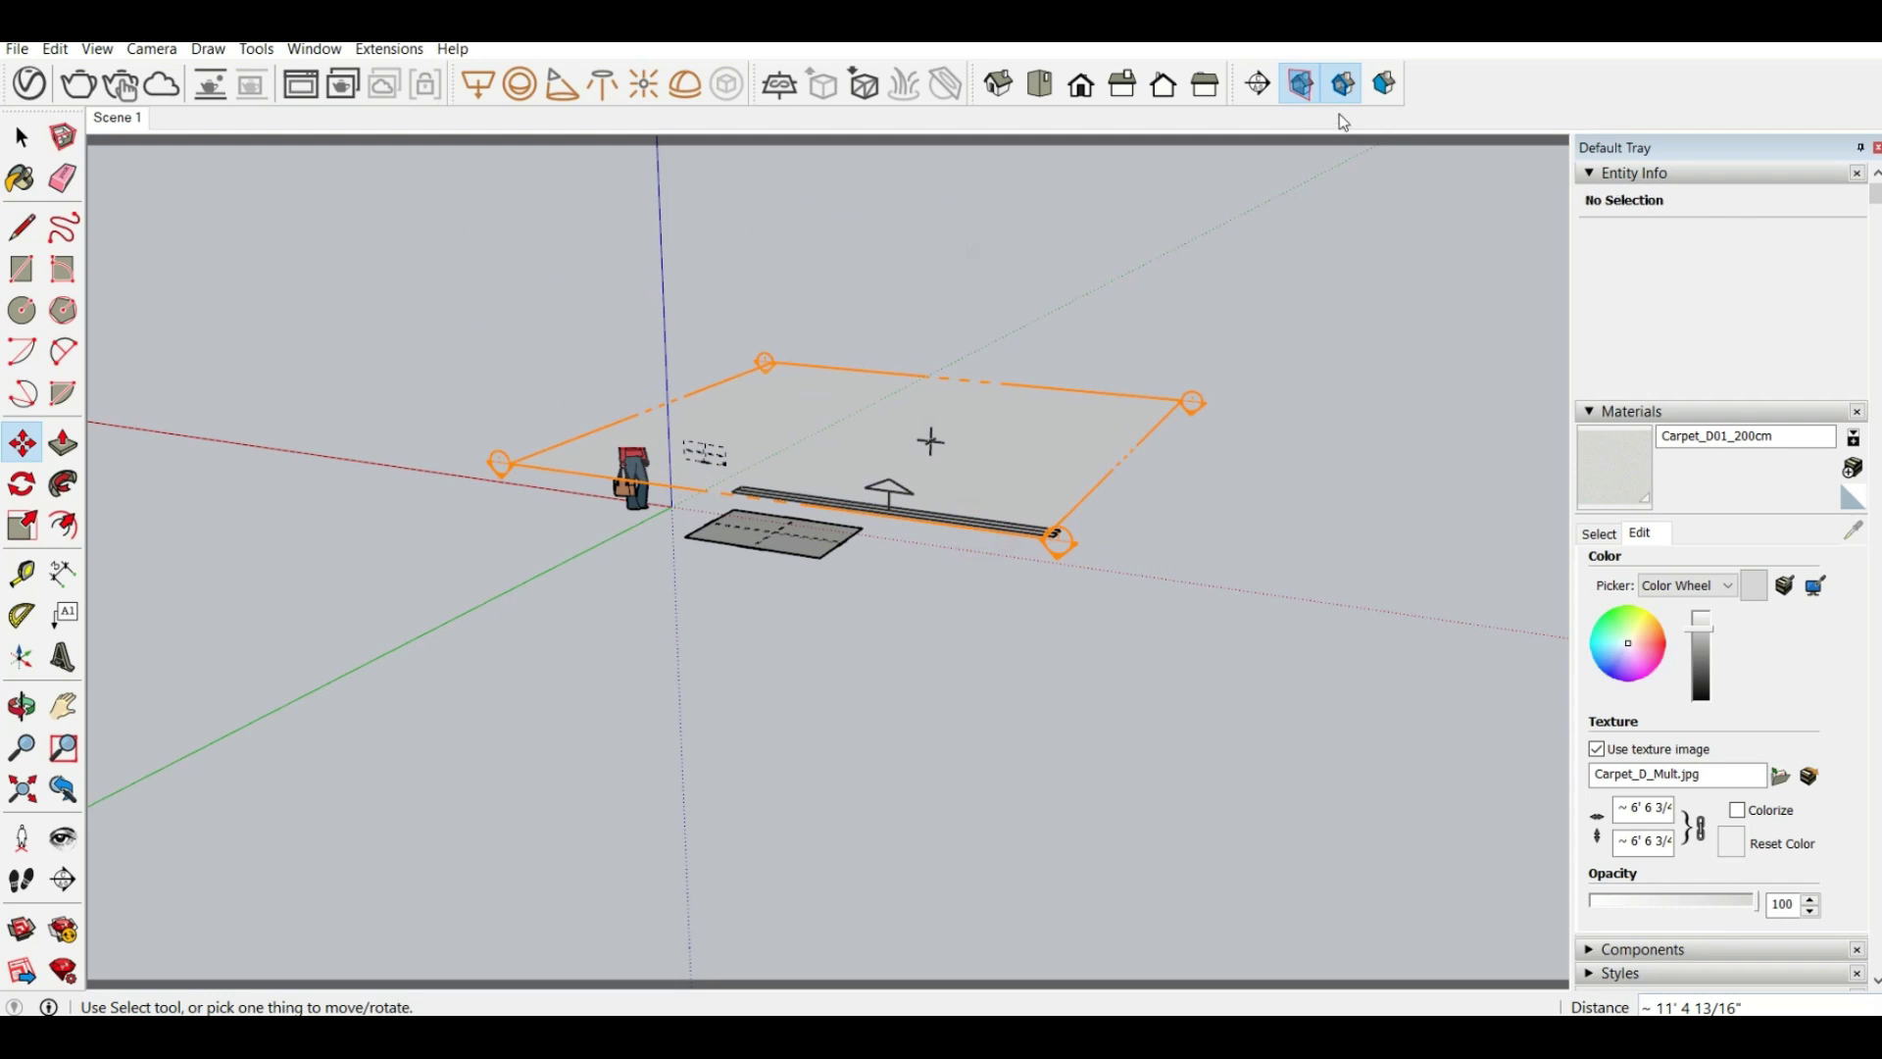
click(1344, 88)
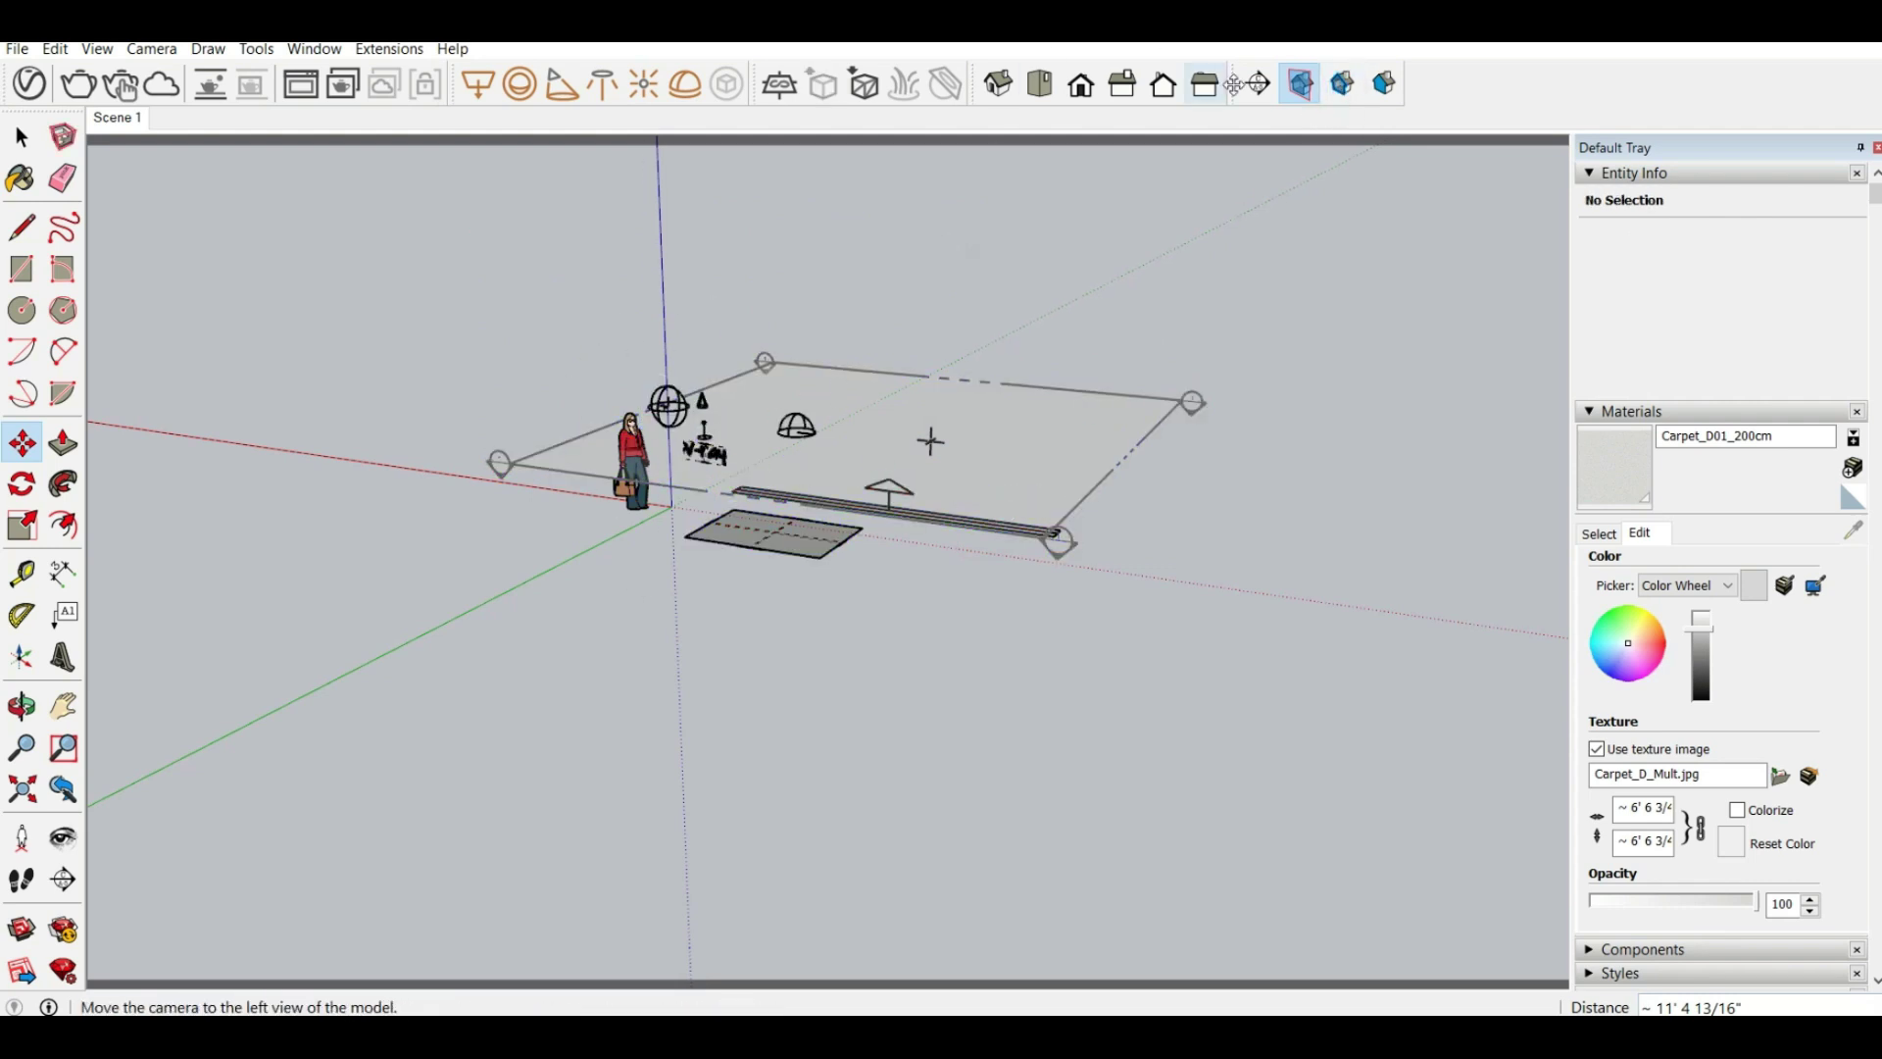
click(1341, 86)
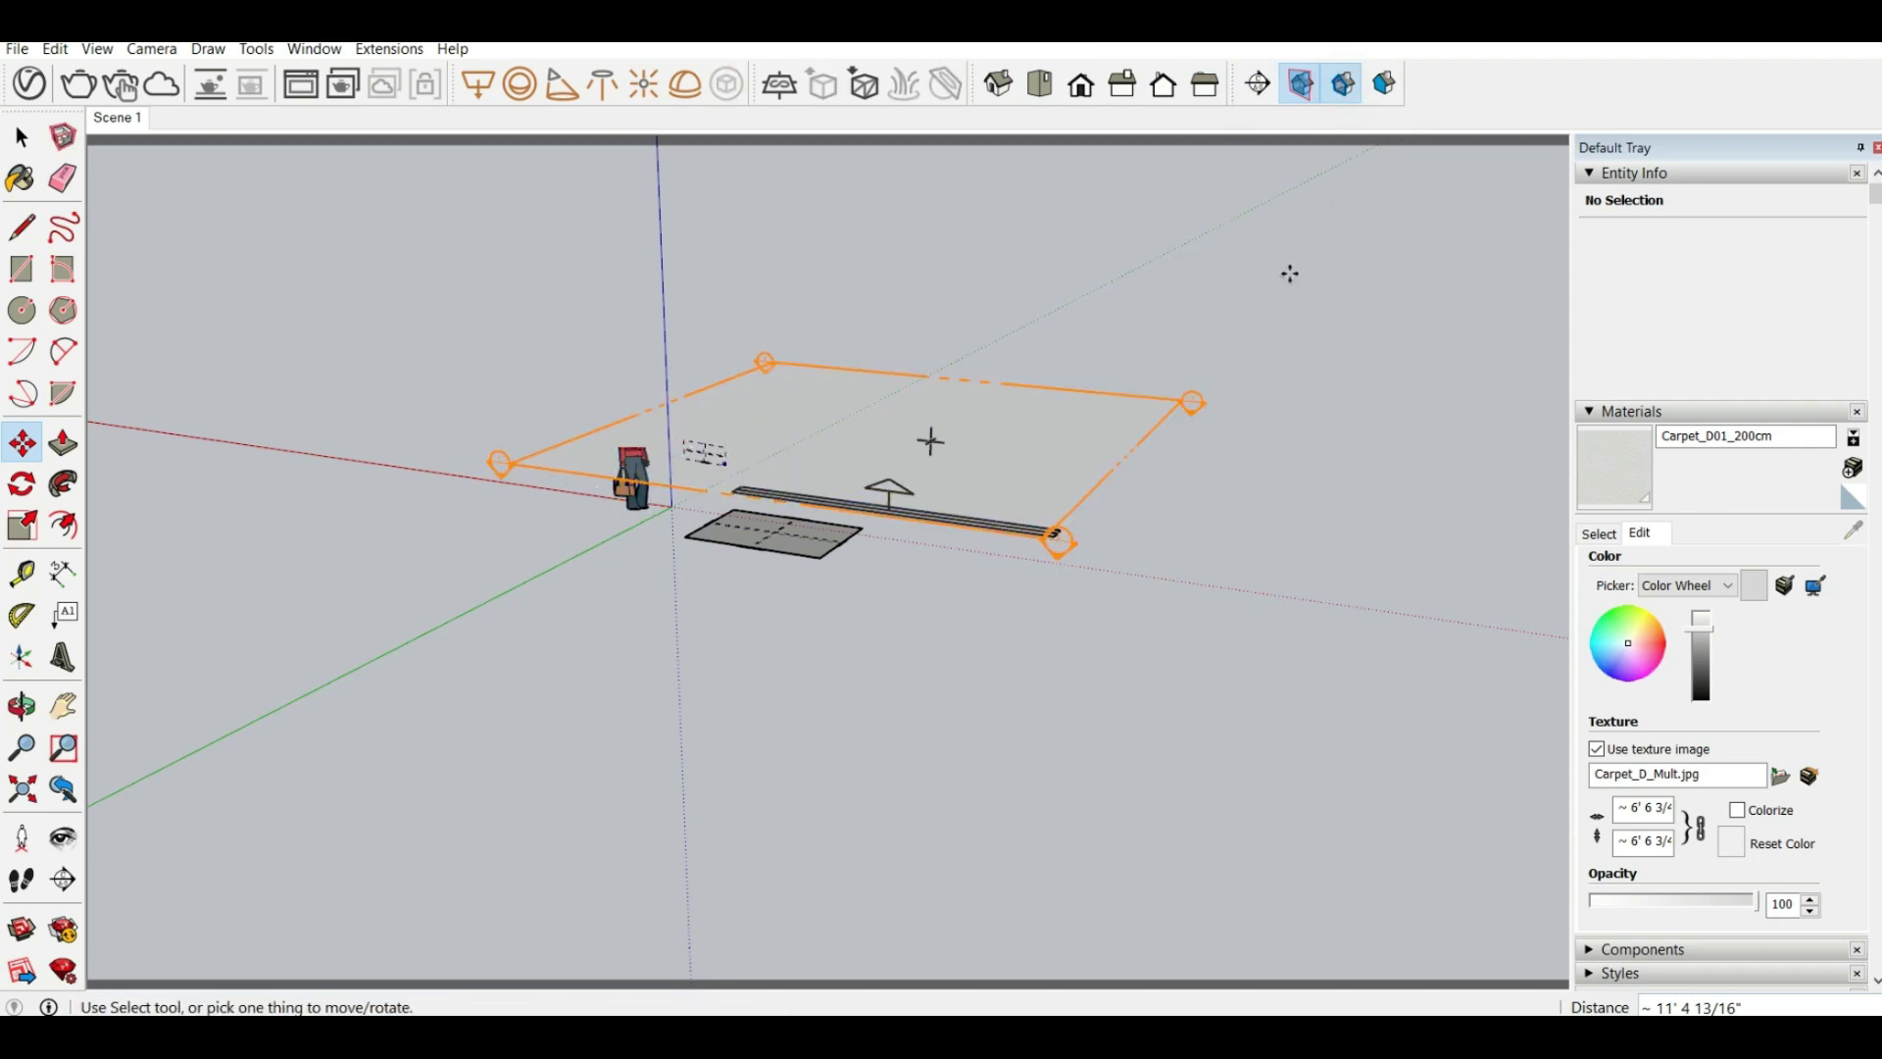
scroll(1285, 273, down, 2)
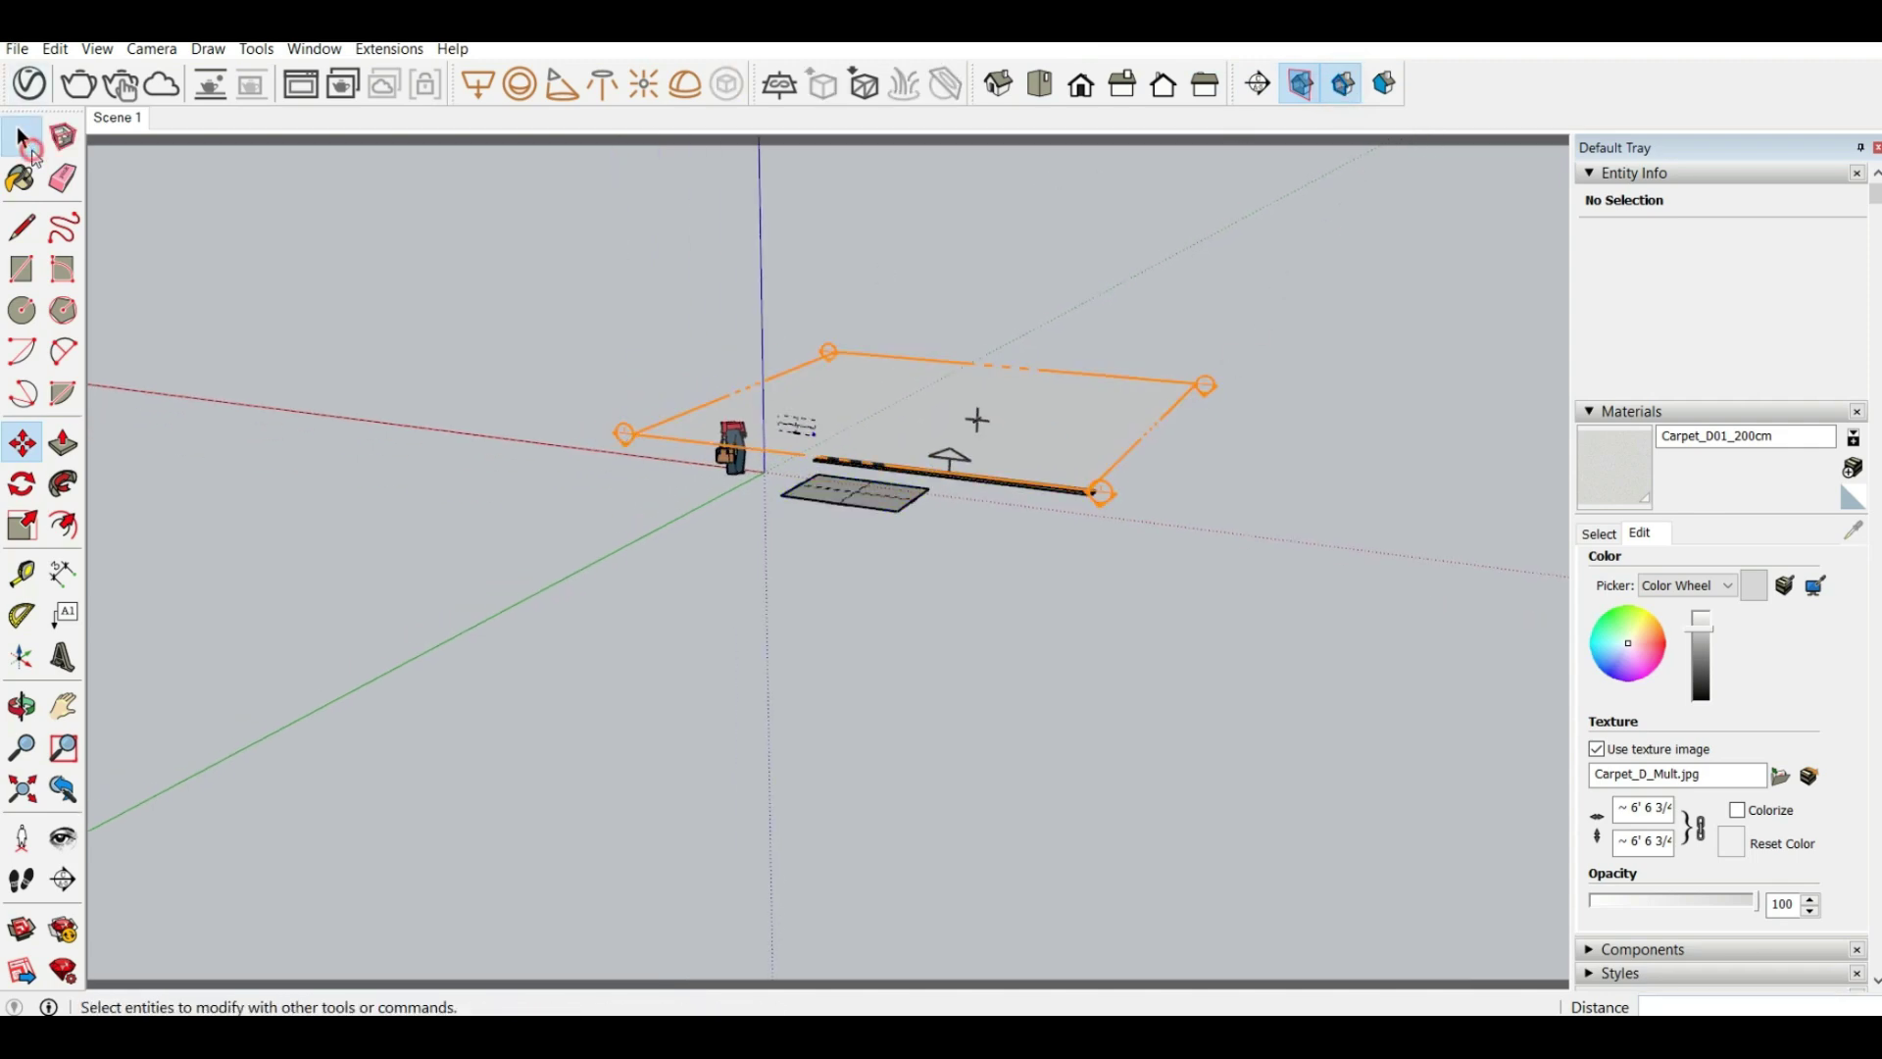